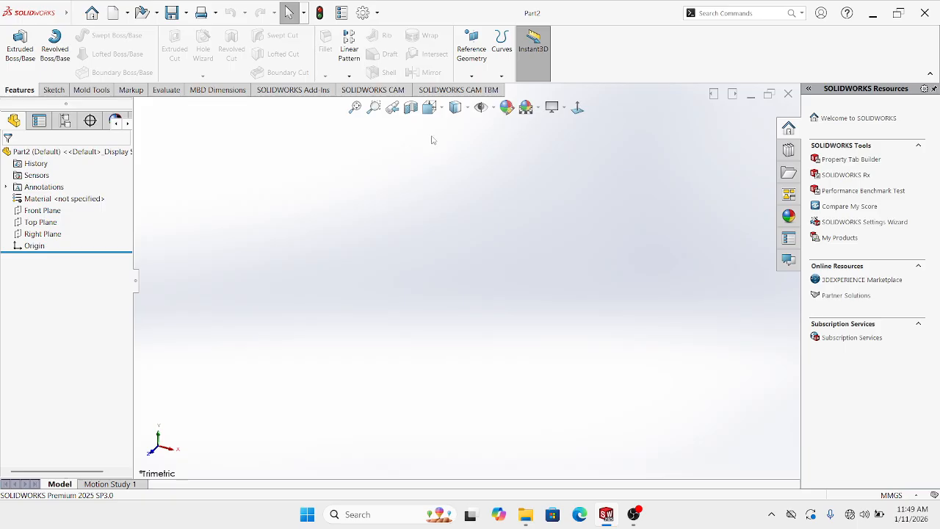
# Open a sketch on the Front Plane and draw a centerline from the origin to the right
pyautogui.click(42, 211)
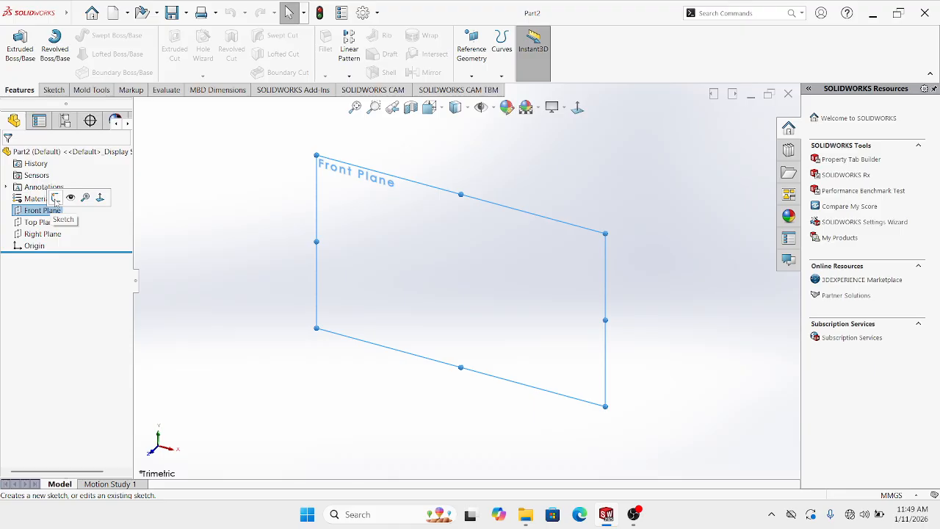
pyautogui.click(55, 198)
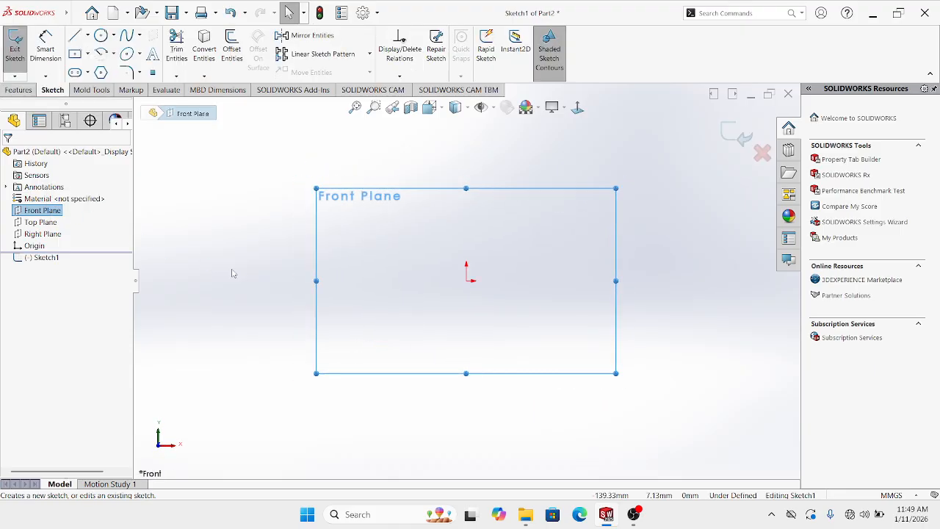
pyautogui.click(87, 35)
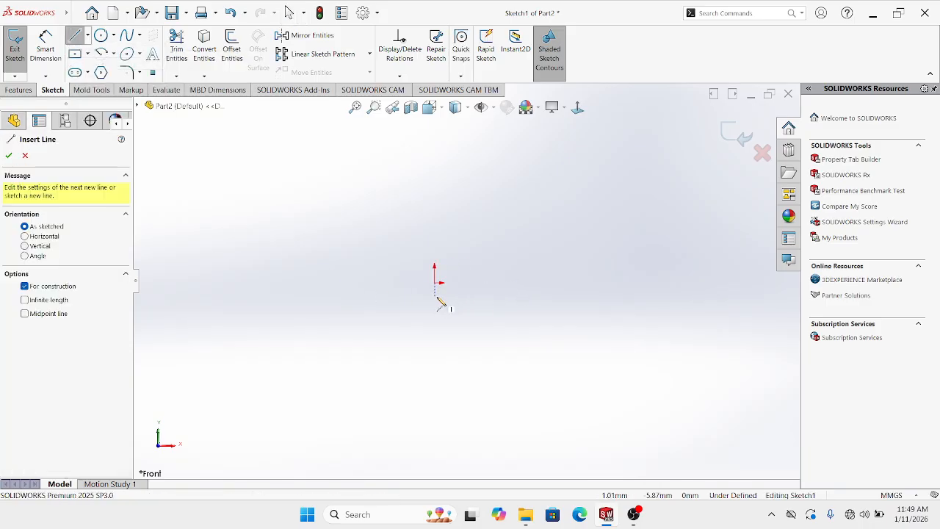
pyautogui.click(435, 282)
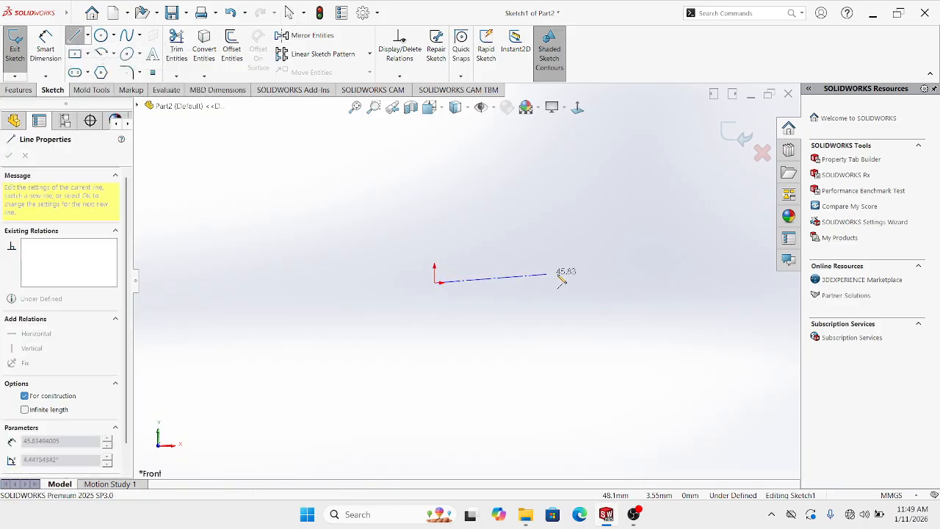
pyautogui.click(643, 282)
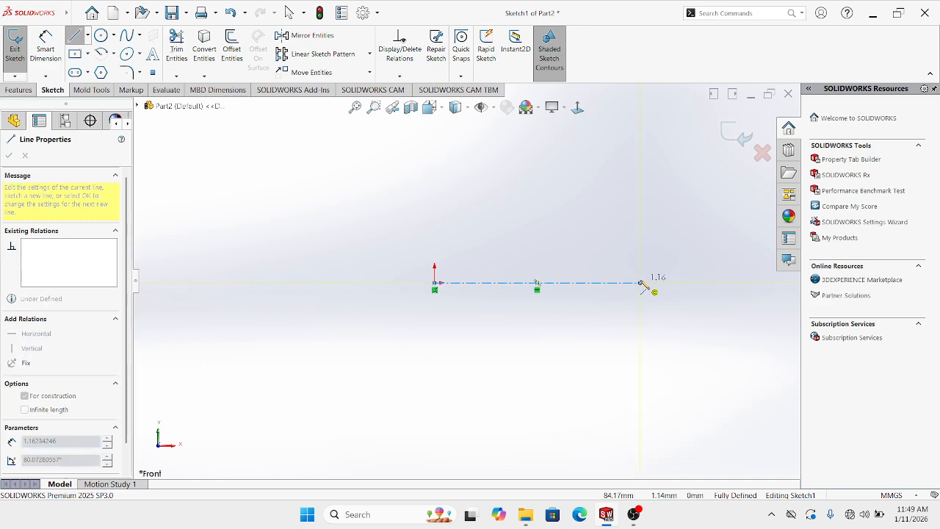
pyautogui.press('Escape')
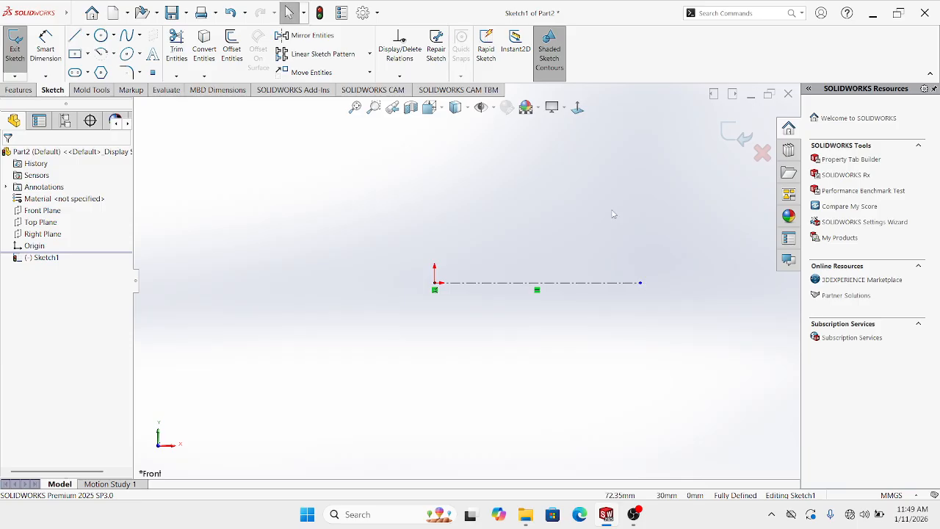
# Draw a short horizontal line directly above the origin
pyautogui.click(74, 35)
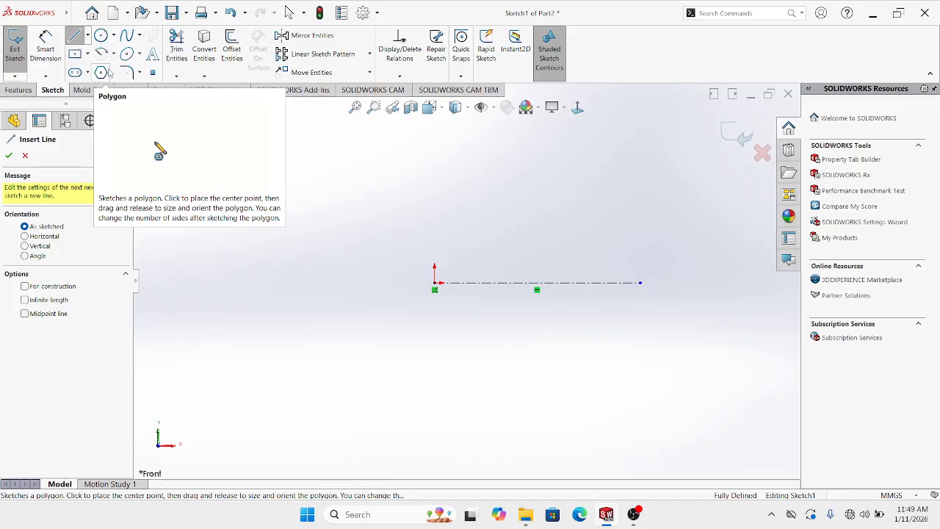
pyautogui.scroll(1, 476, 193)
pyautogui.scroll(-1, 471, 176)
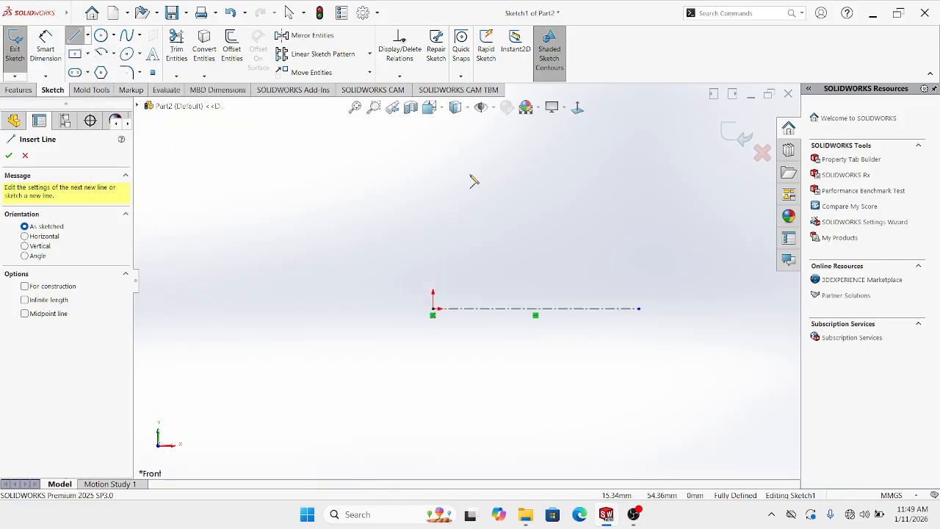
pyautogui.scroll(1, 459, 169)
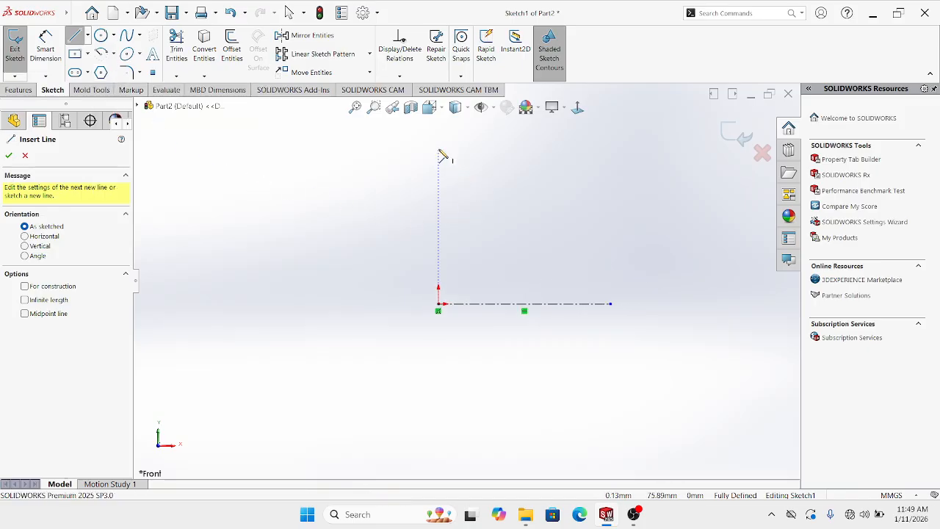
pyautogui.click(438, 149)
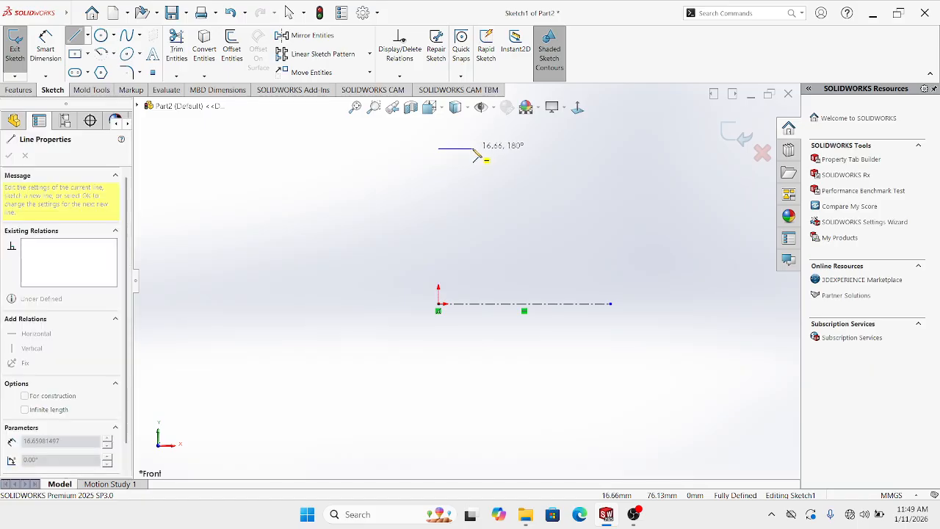
pyautogui.click(473, 148)
pyautogui.press('Escape')
pyautogui.press('Escape')
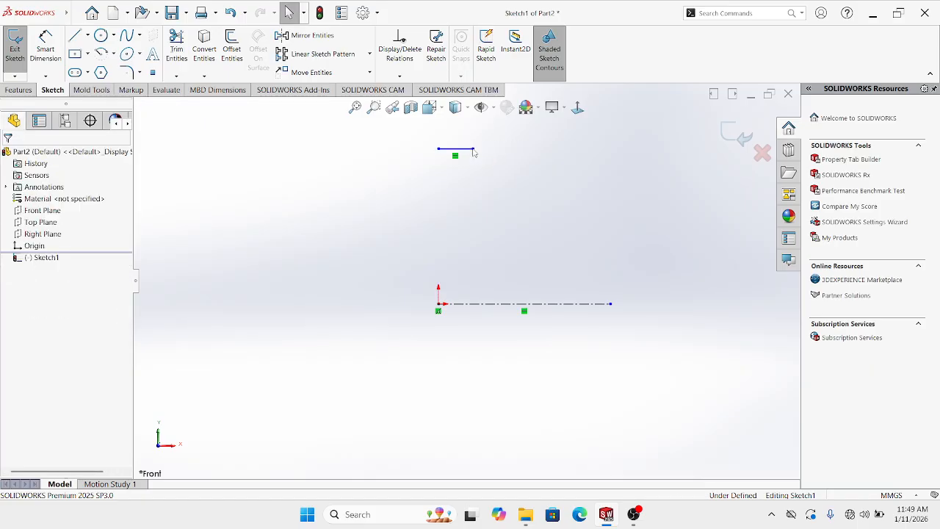
# Dimension the line's left end 39 mm (78/2) above the origin
pyautogui.click(50, 50)
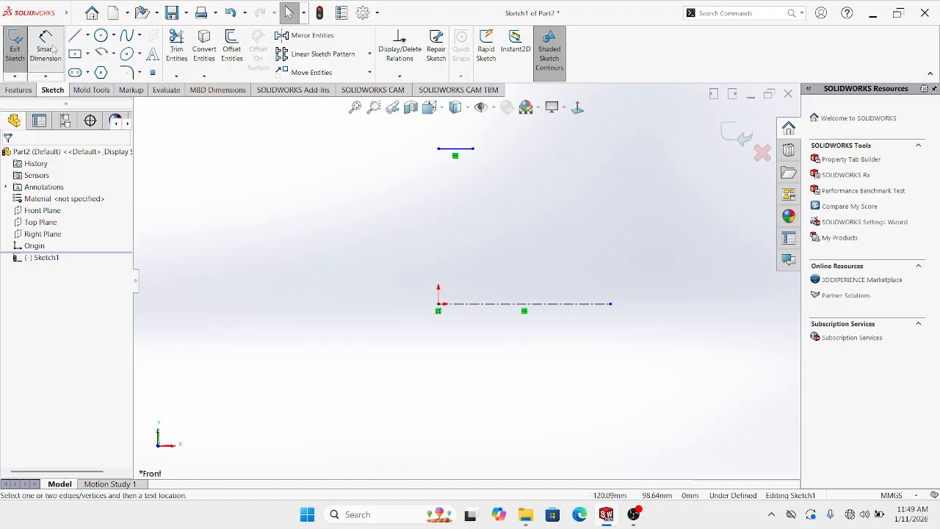
pyautogui.click(438, 149)
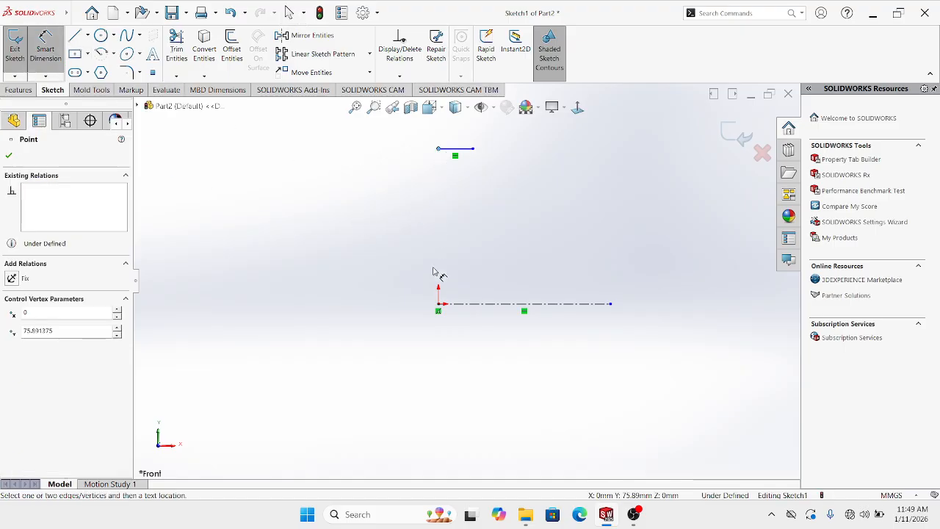
pyautogui.click(439, 303)
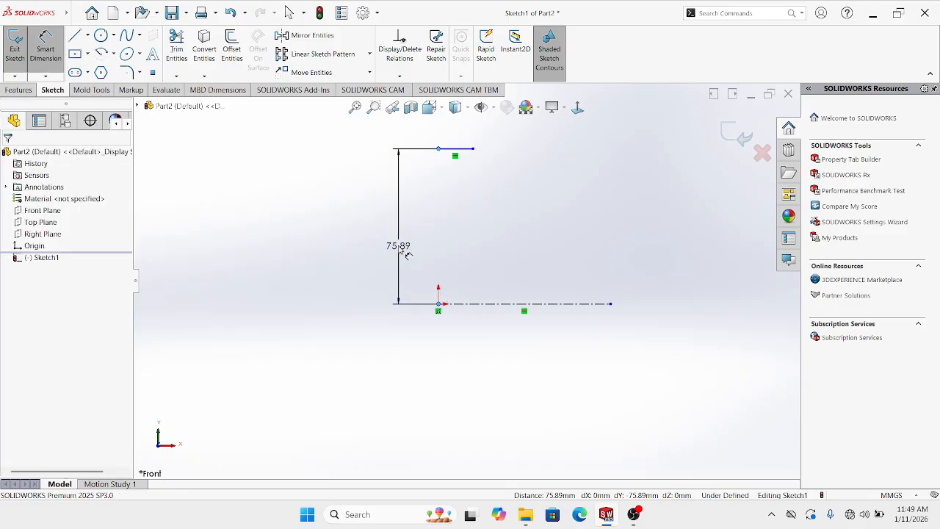
pyautogui.click(398, 246)
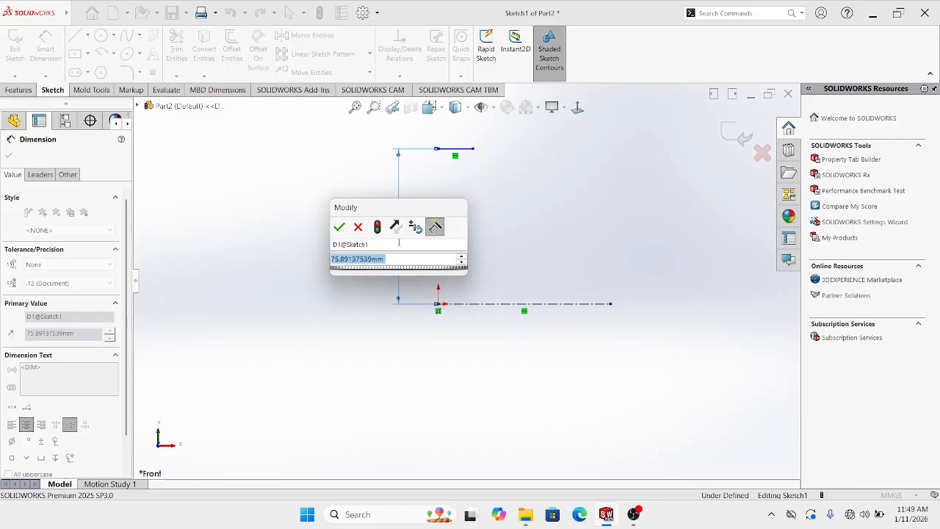
pyautogui.write('78')
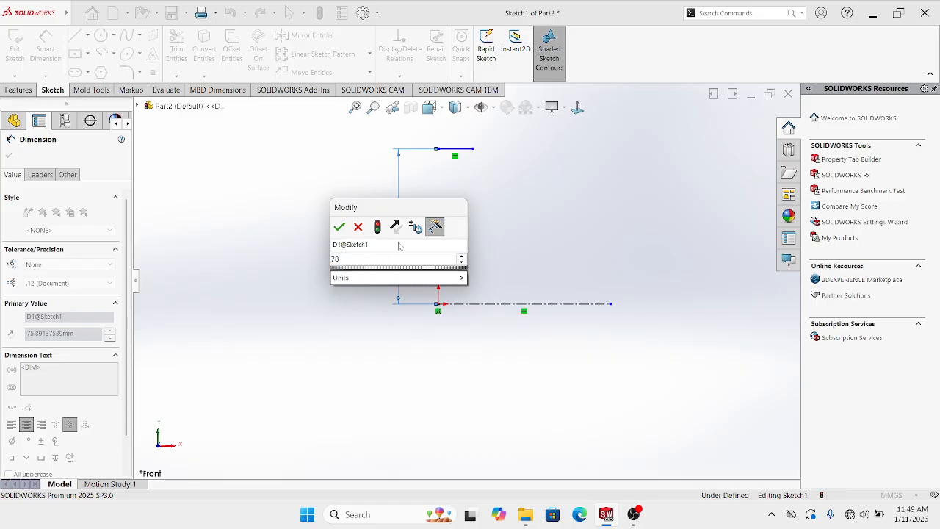
pyautogui.write('/2')
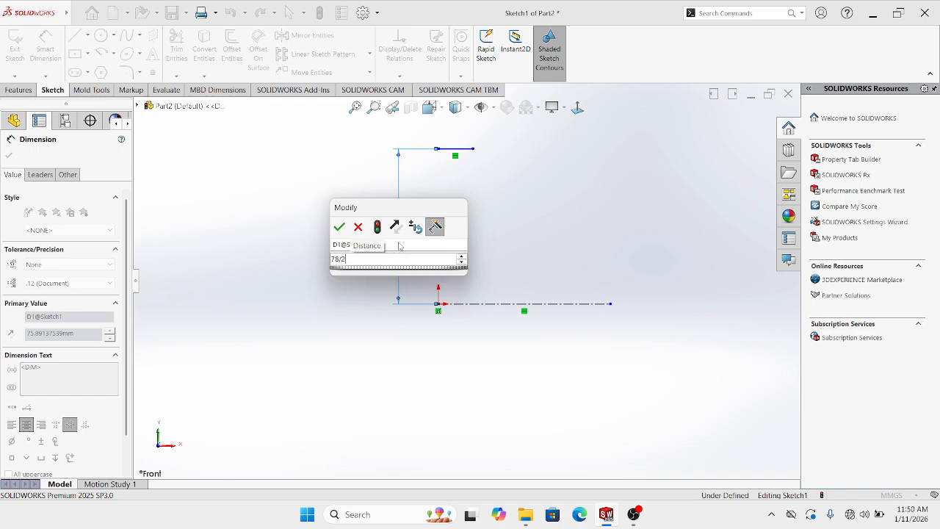
pyautogui.press('Return')
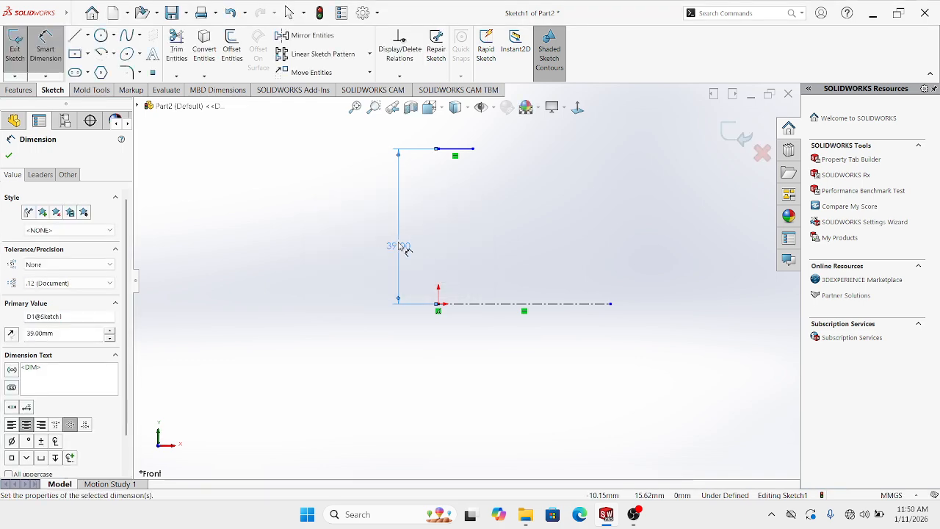
pyautogui.press('Escape')
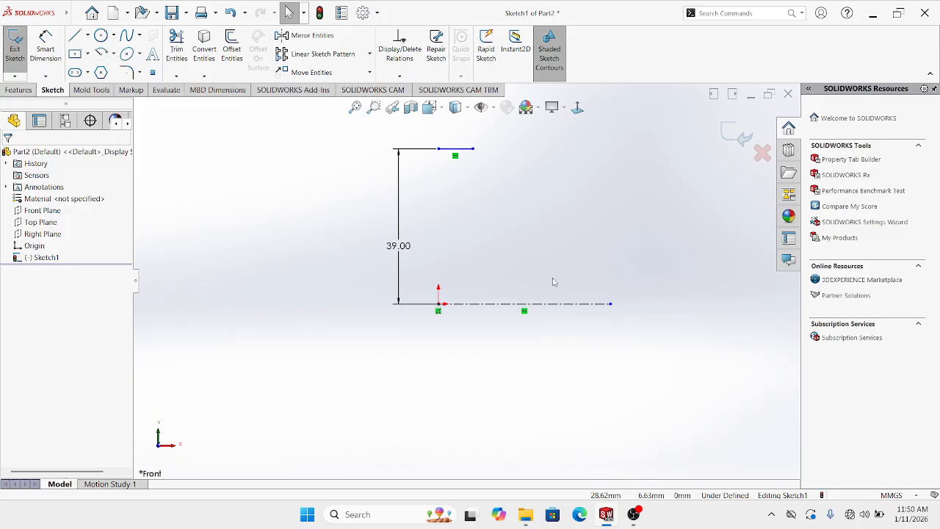
# Set the top horizontal line's length to 9 mm
pyautogui.click(47, 41)
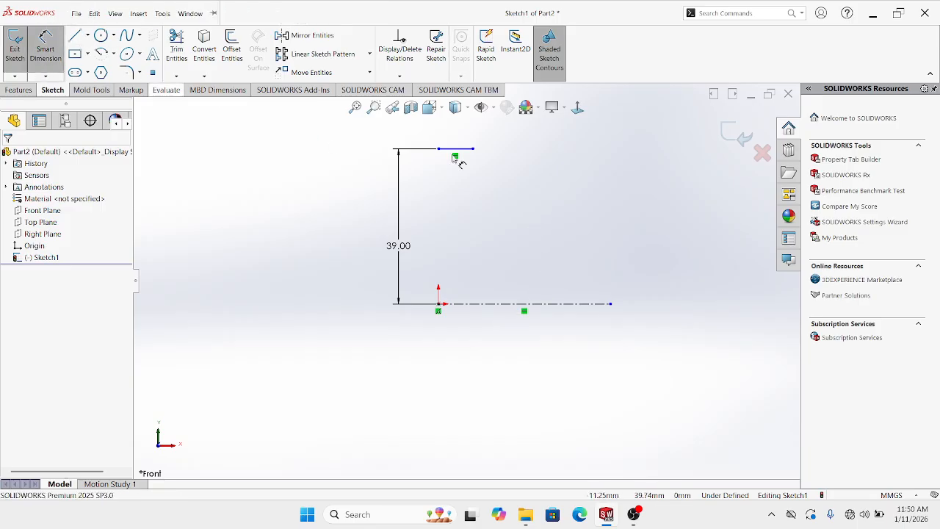
pyautogui.scroll(-1, 464, 167)
pyautogui.click(434, 152)
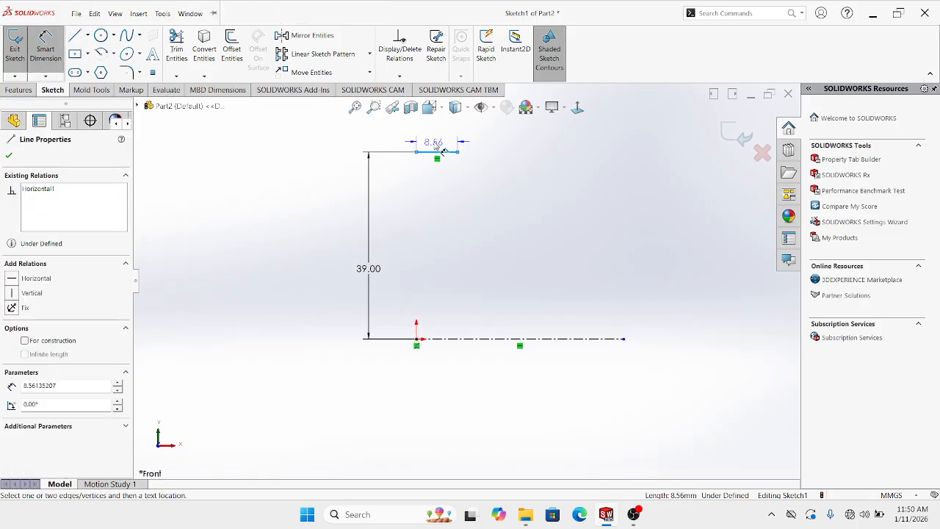
pyautogui.click(434, 143)
pyautogui.write('9')
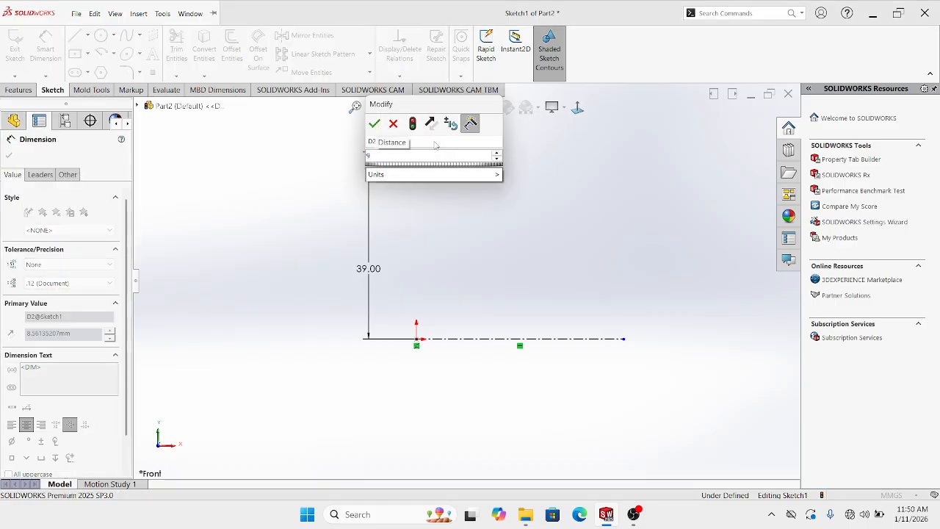
pyautogui.press('Return')
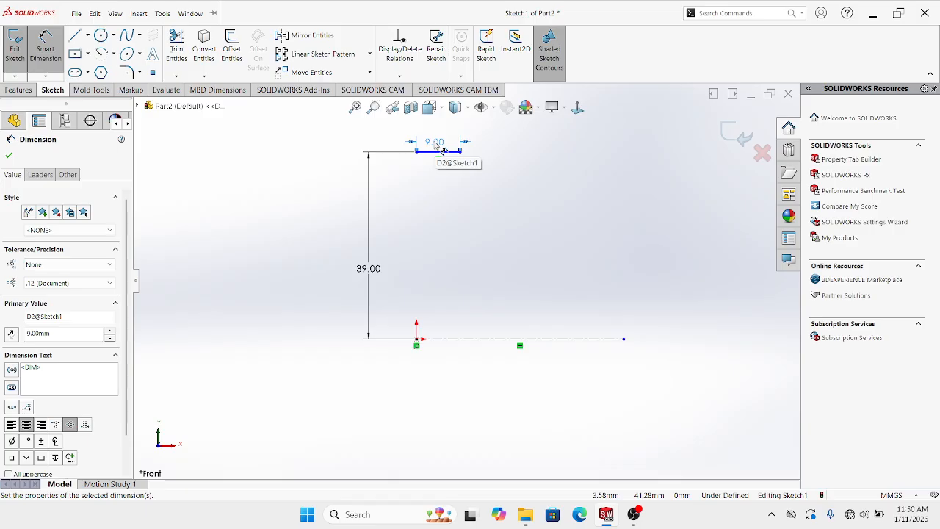
pyautogui.press('Escape')
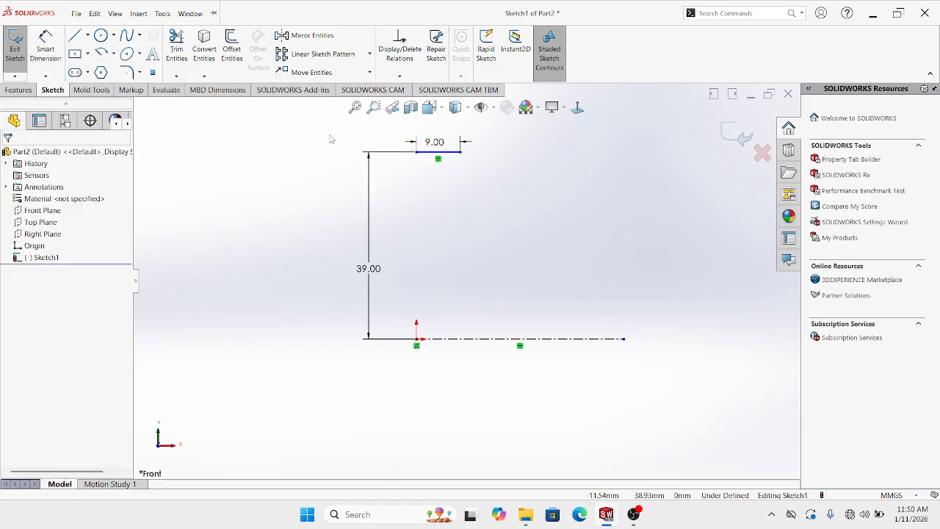
pyautogui.click(74, 36)
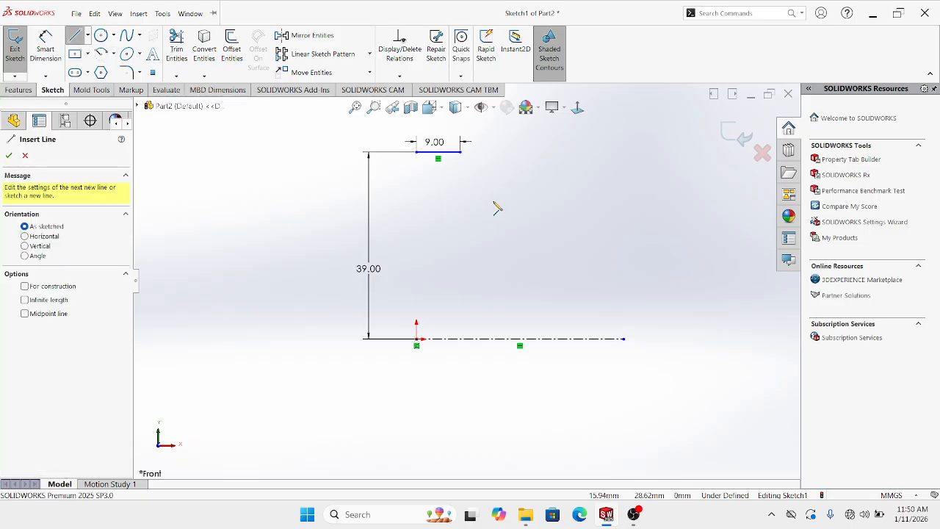
# Draw a vertical line down from the 9 mm line's end, its bottom dimensioned 20 mm above the centerline
pyautogui.click(460, 153)
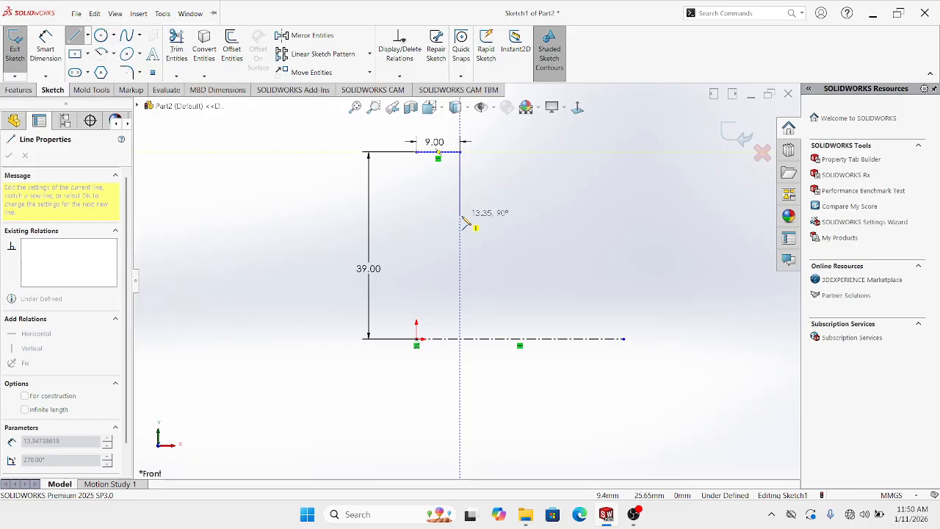
pyautogui.click(461, 215)
pyautogui.press('Escape')
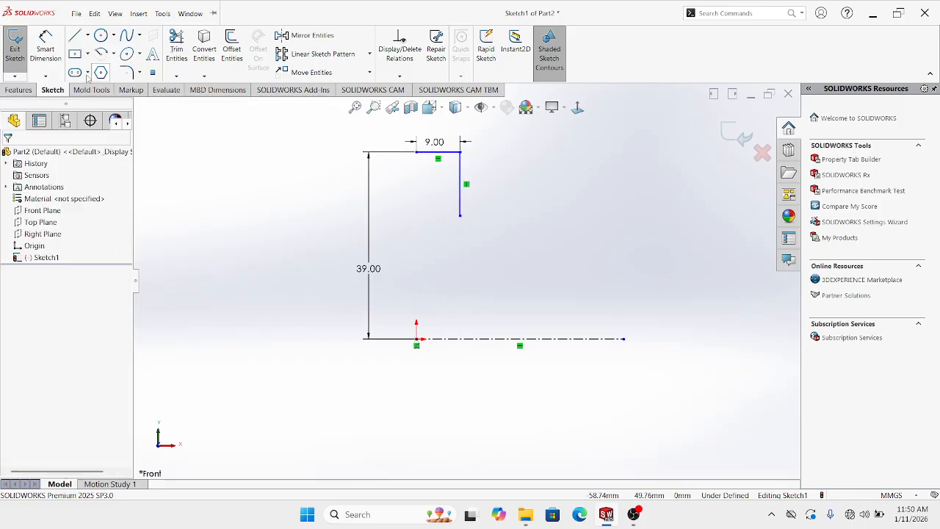
pyautogui.click(49, 49)
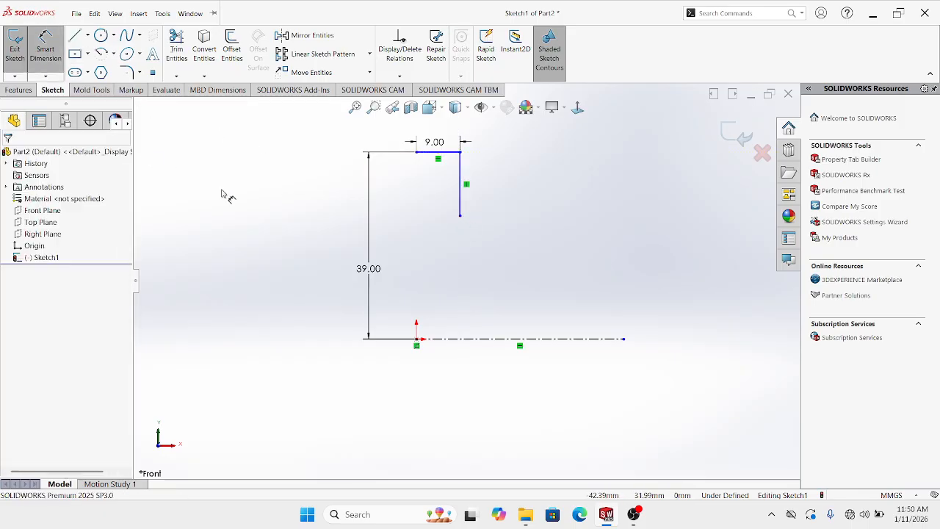
pyautogui.click(460, 216)
pyautogui.click(423, 342)
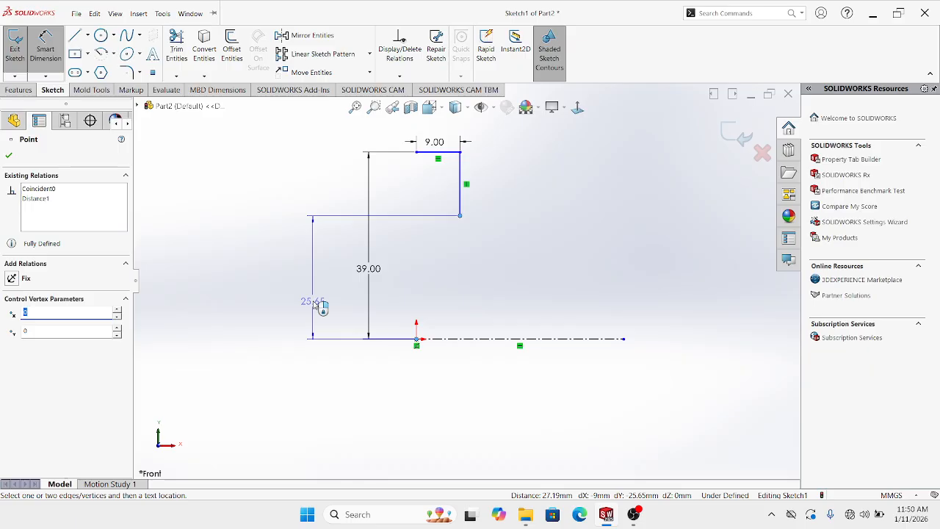
pyautogui.click(314, 302)
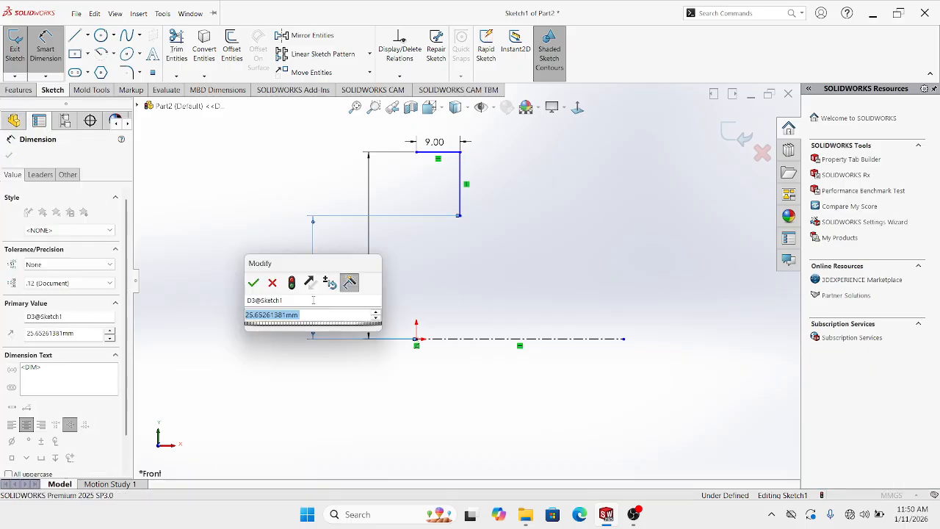
pyautogui.write('20')
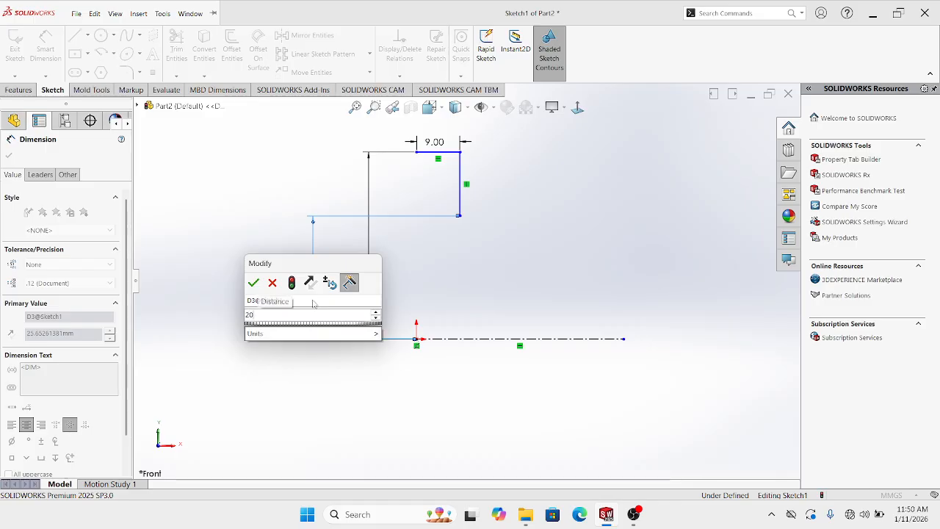
pyautogui.press('Return')
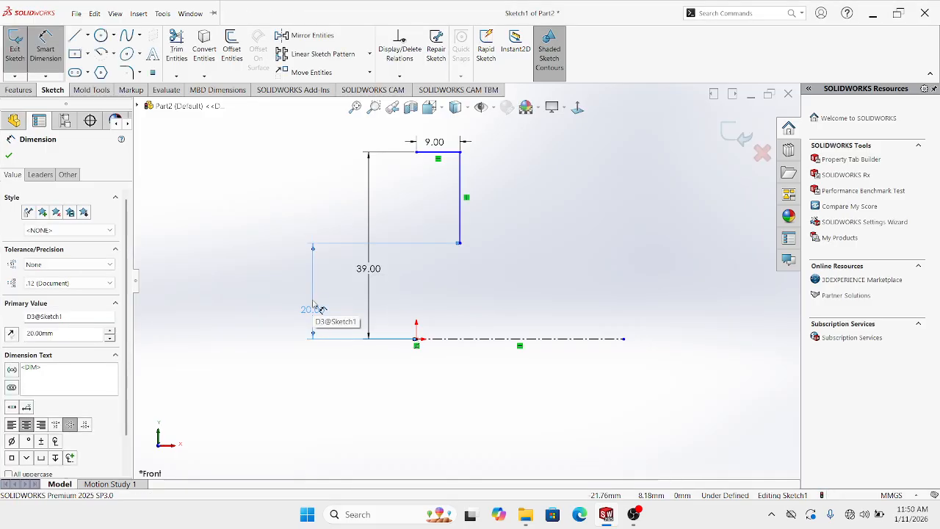
pyautogui.press('Escape')
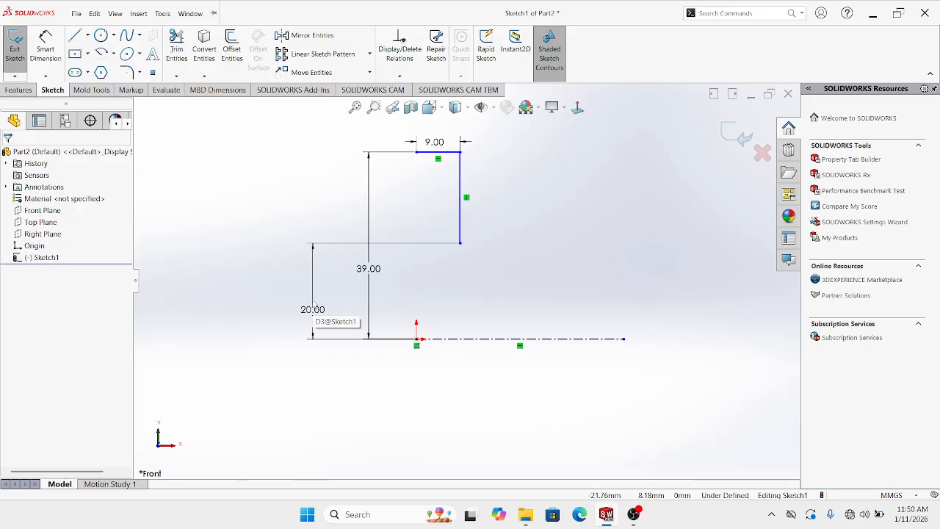
pyautogui.scroll(-1, 499, 261)
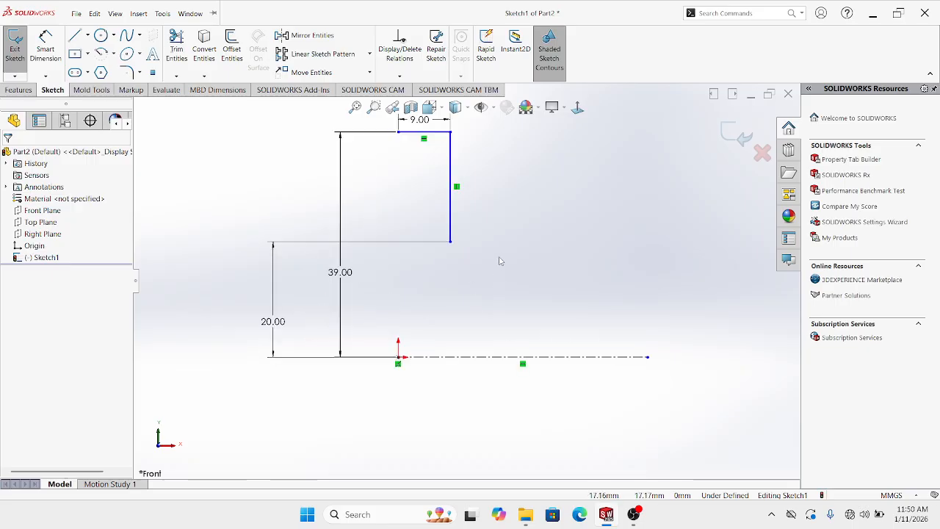
# Draw a 5 mm horizontal line leftward from the step's lower corner
pyautogui.click(74, 35)
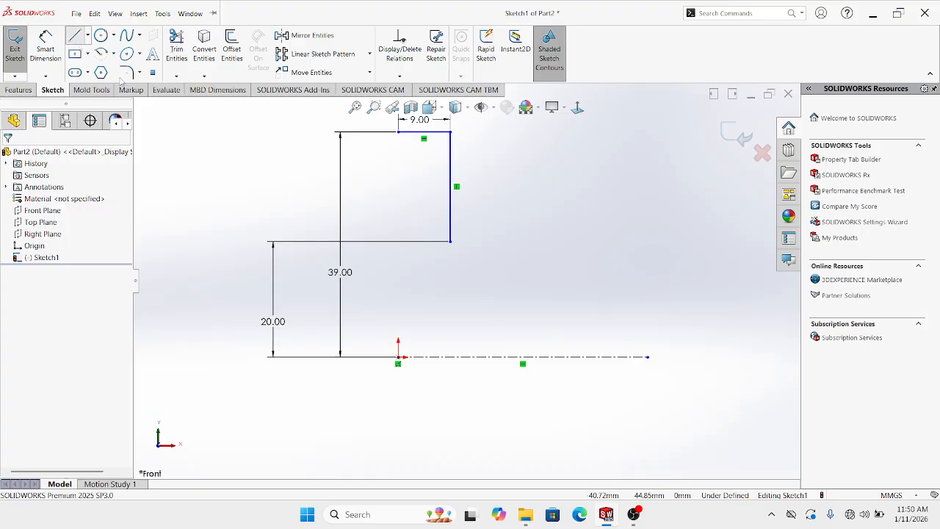
pyautogui.scroll(-1, 436, 252)
pyautogui.scroll(-1, 435, 252)
pyautogui.click(473, 251)
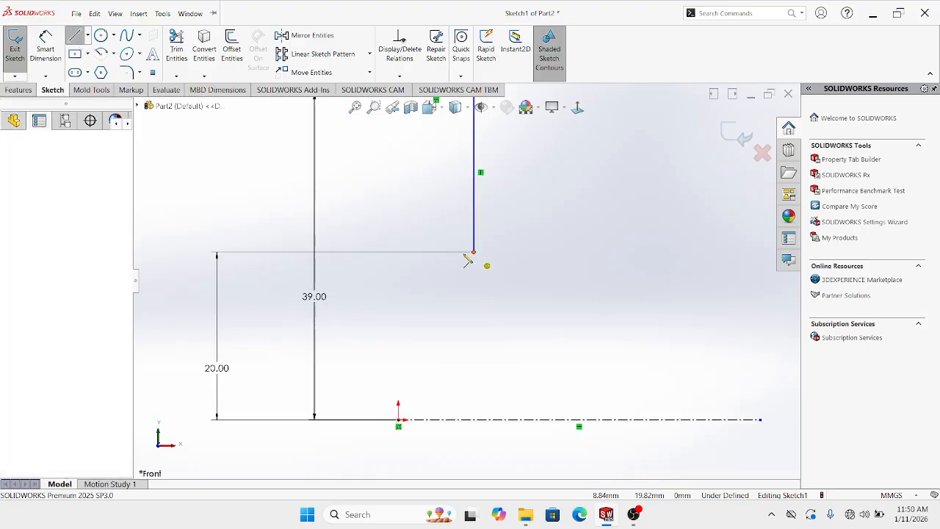
pyautogui.click(432, 252)
pyautogui.click(431, 252)
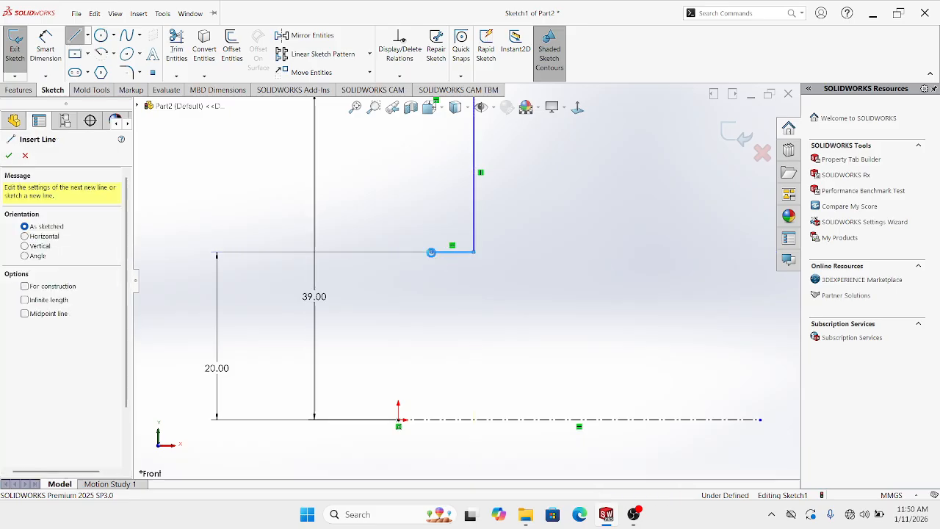
pyautogui.press('Escape')
pyautogui.click(45, 49)
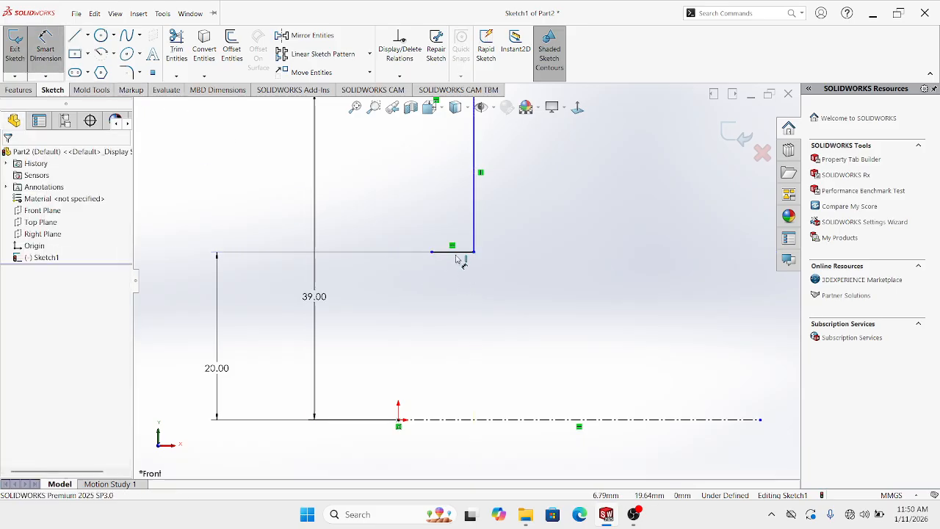
pyautogui.click(457, 252)
pyautogui.click(450, 223)
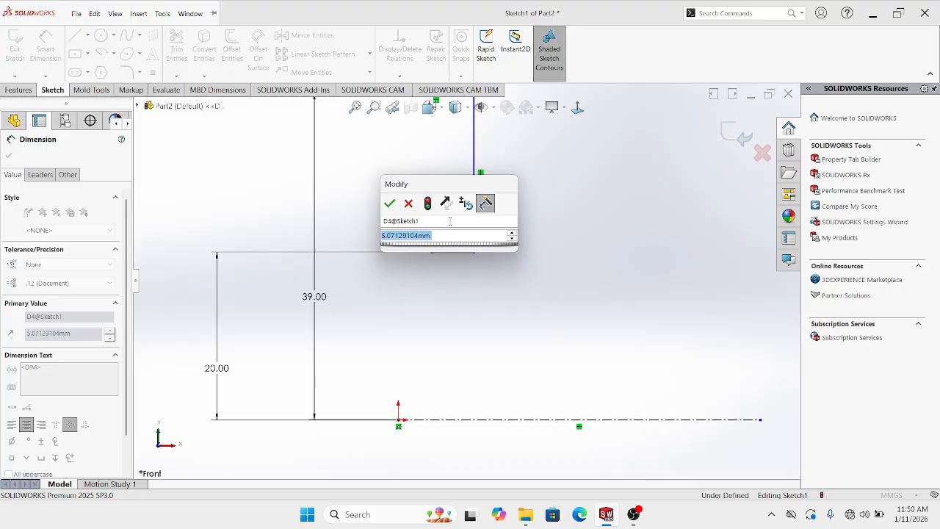
pyautogui.write('5')
pyautogui.press('Return')
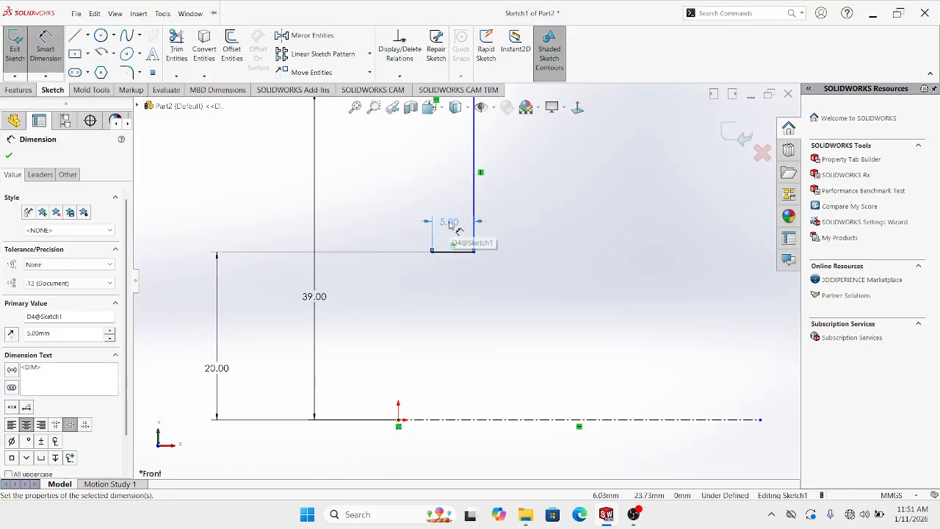
pyautogui.press('Escape')
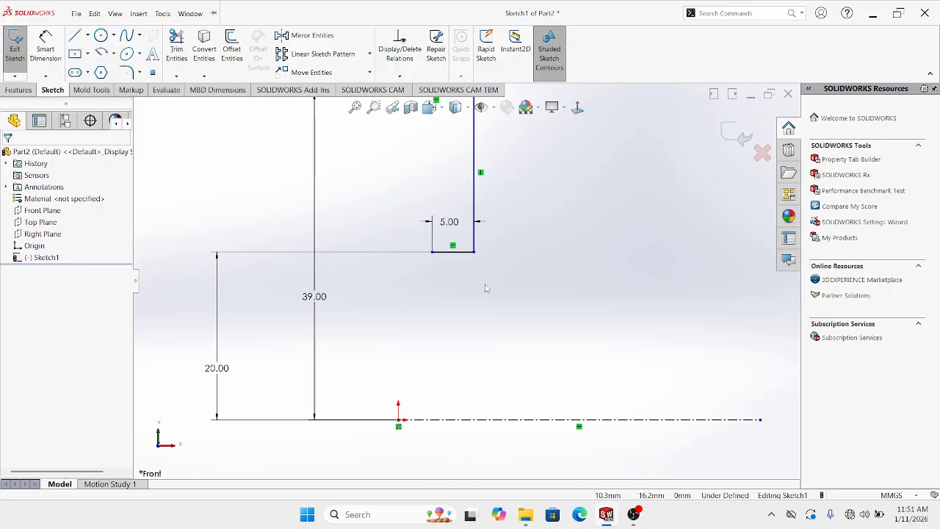
# Add a short drop from the 5 mm edge, ending 18 mm above the centerline
pyautogui.click(73, 37)
pyautogui.click(433, 251)
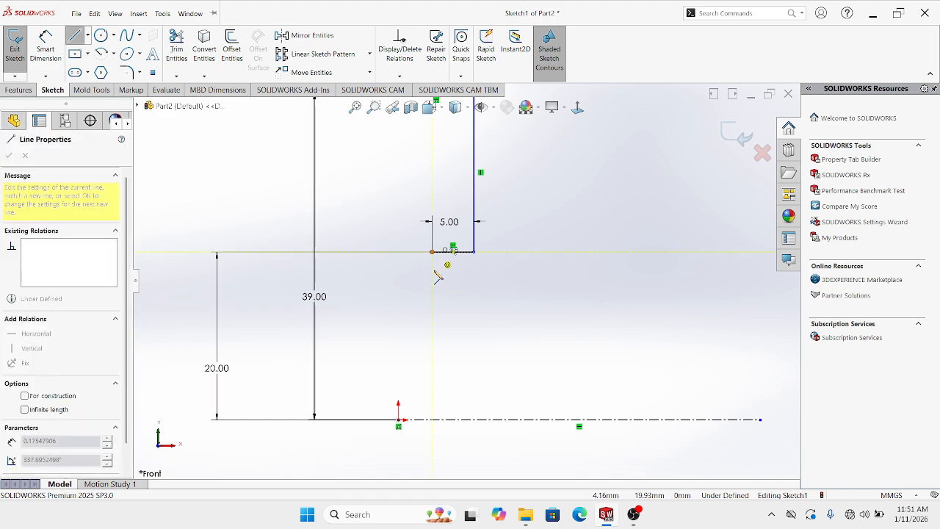
pyautogui.doubleClick(433, 274)
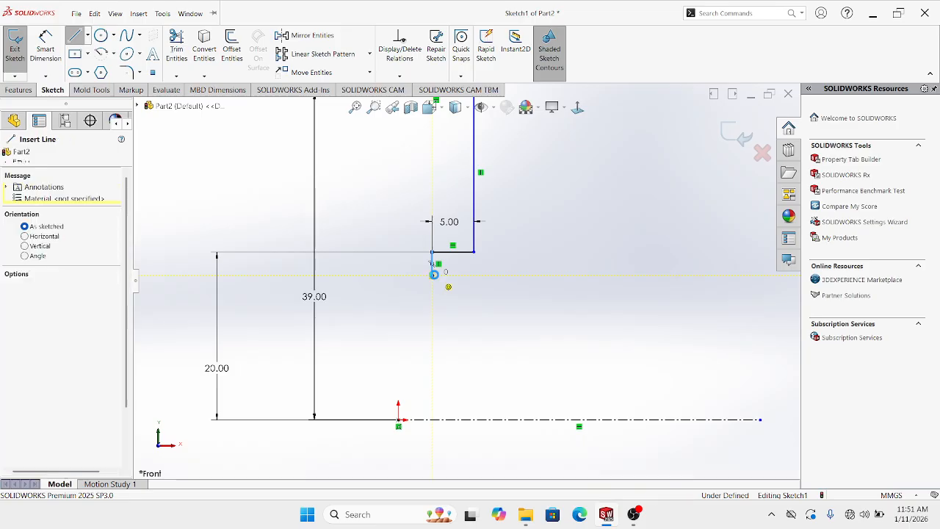
pyautogui.press('Escape')
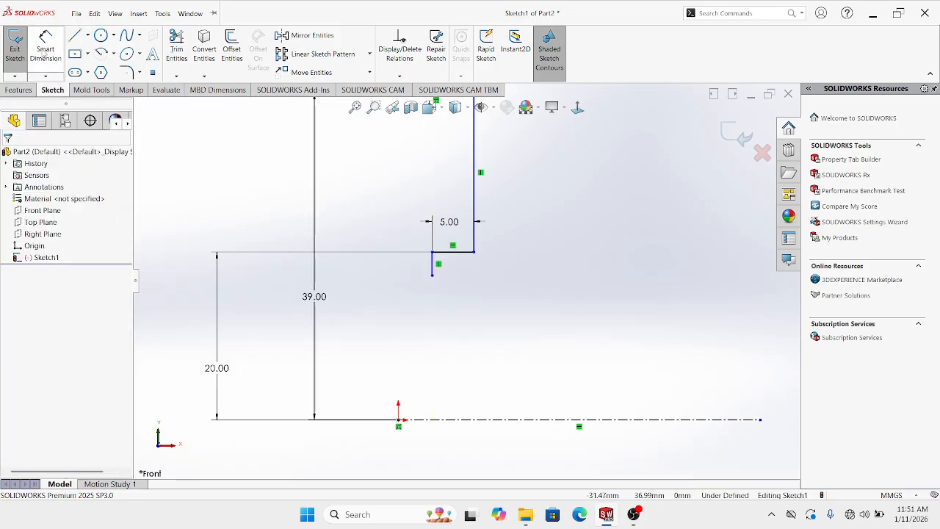
pyautogui.click(46, 50)
pyautogui.click(433, 276)
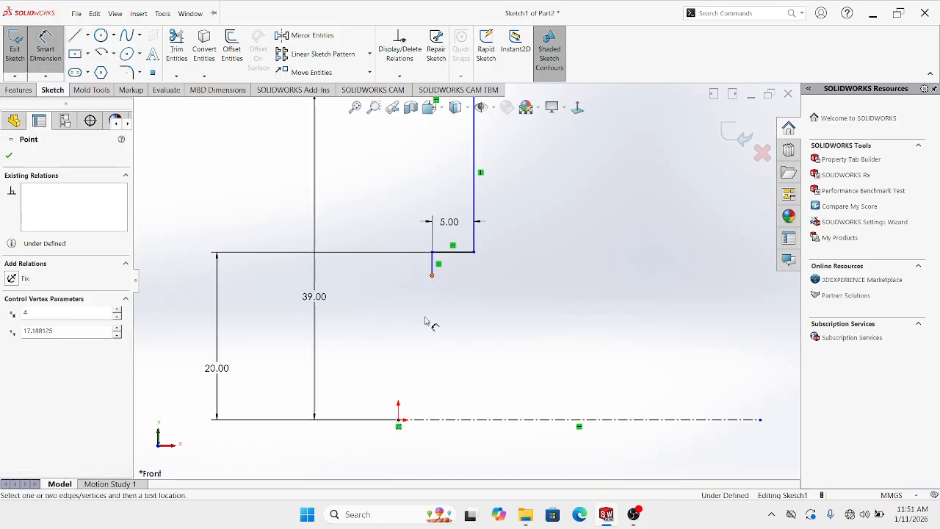
pyautogui.click(438, 421)
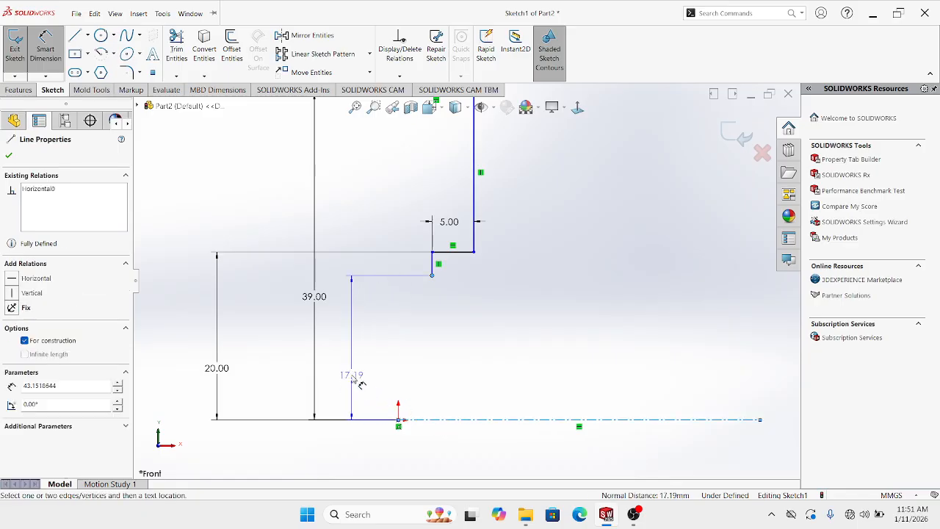
pyautogui.click(353, 375)
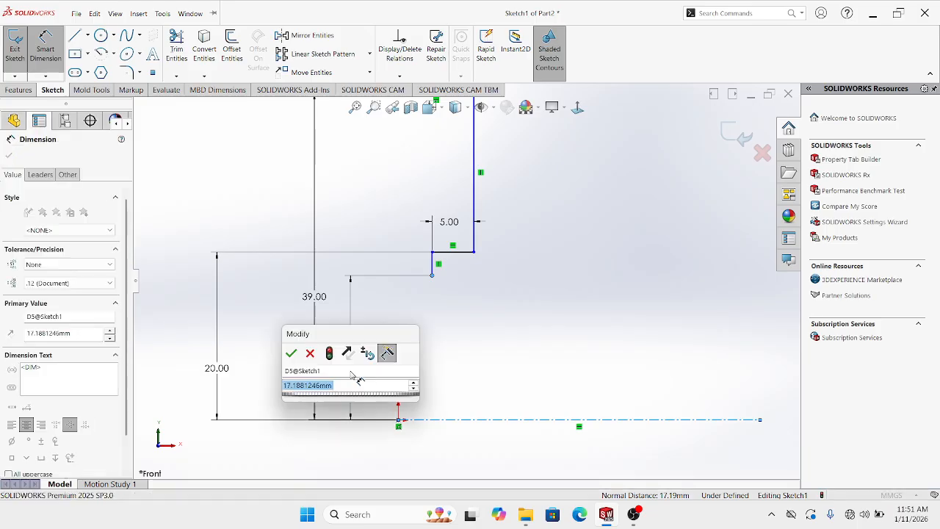
pyautogui.write('18')
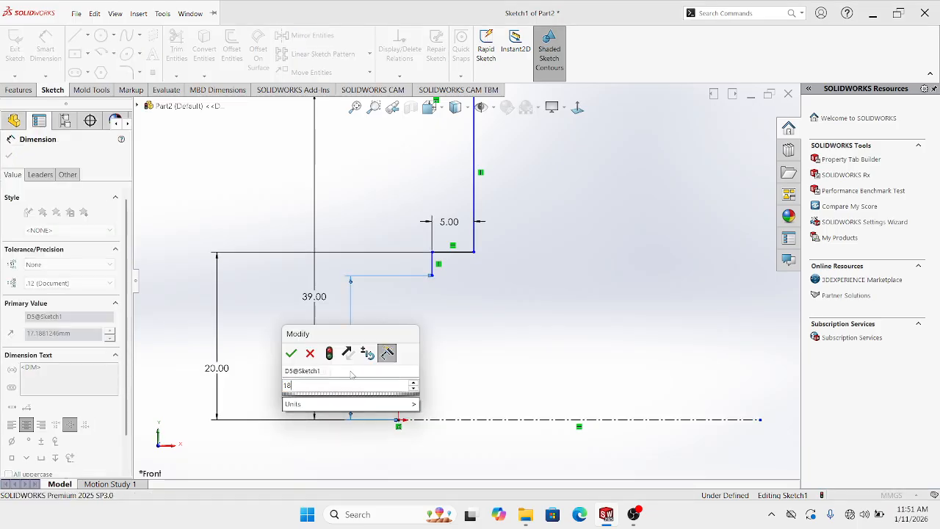
pyautogui.press('Return')
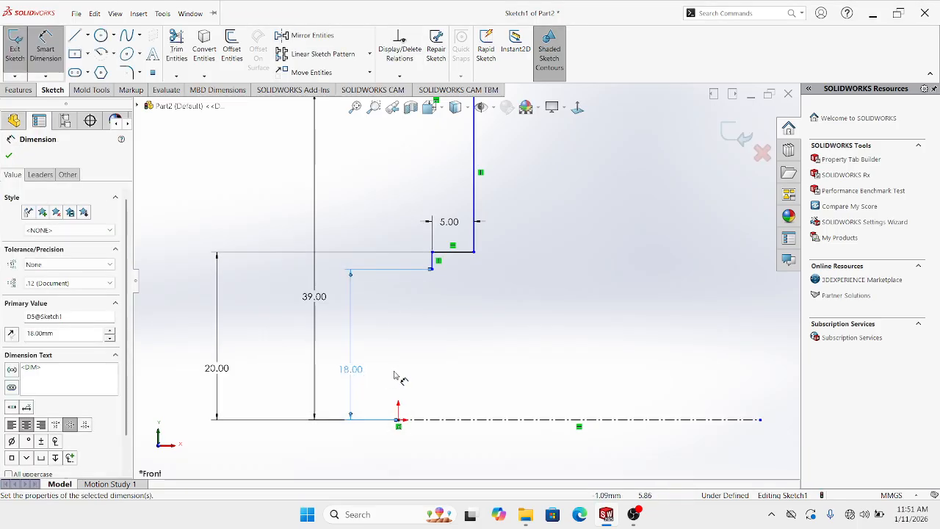
pyautogui.press('Escape')
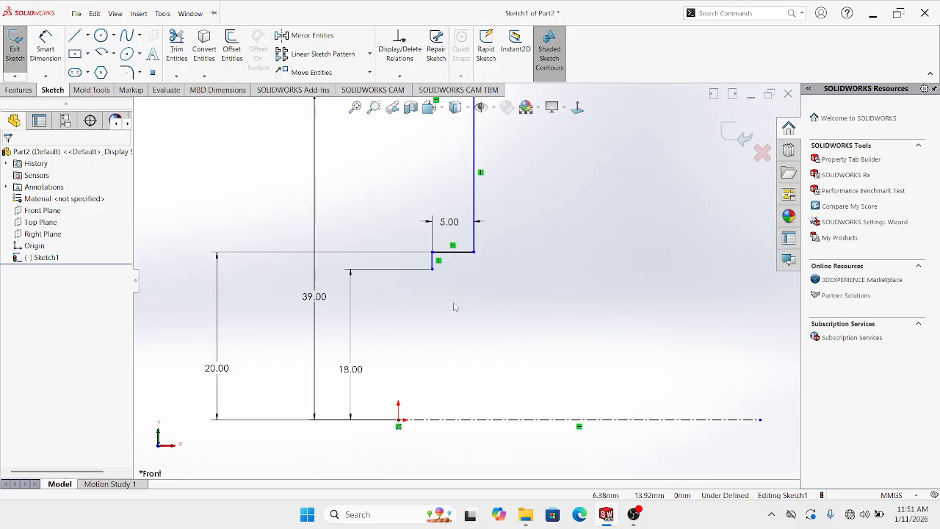
pyautogui.scroll(-1, 485, 296)
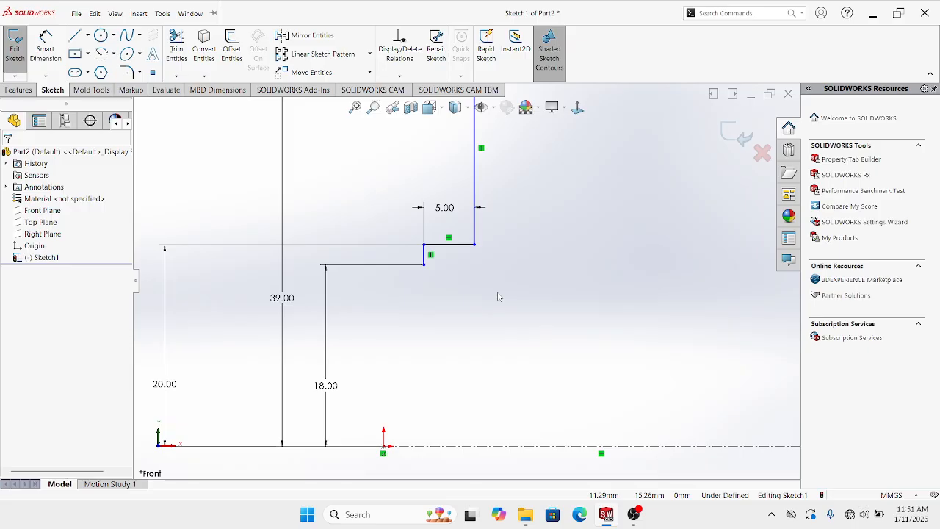
# Add a 4 mm horizontal step inward from the bottom of the drop
pyautogui.moveTo(336, 396); pyautogui.dragTo(535, 387)
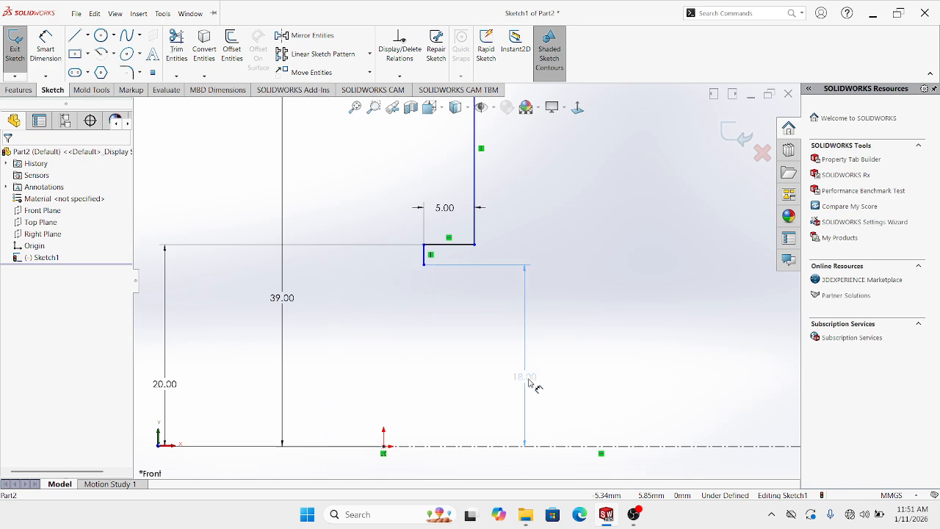
pyautogui.click(666, 330)
pyautogui.click(74, 36)
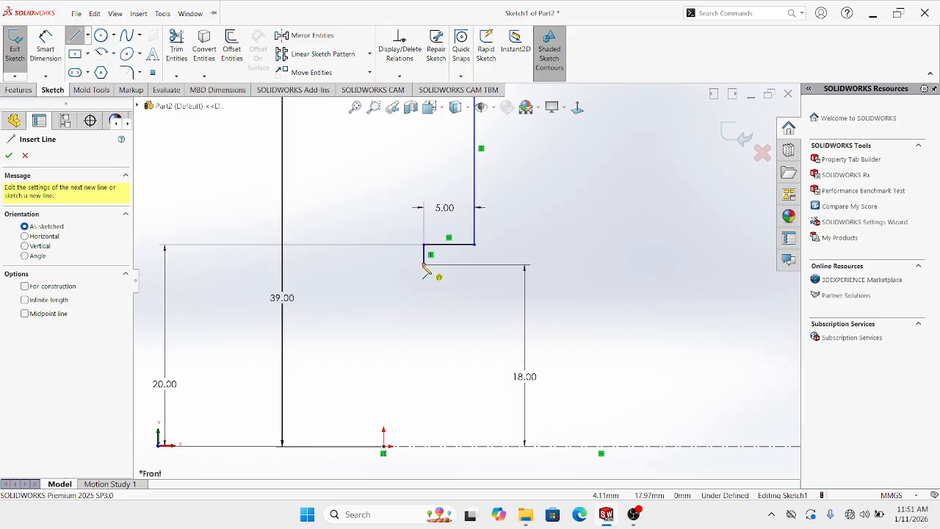
pyautogui.click(425, 266)
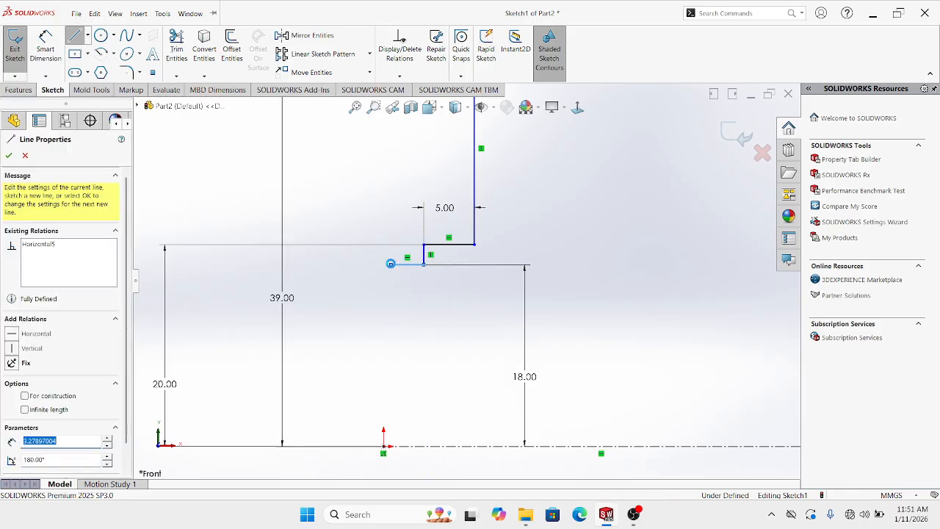
pyautogui.press('Escape')
pyautogui.click(46, 47)
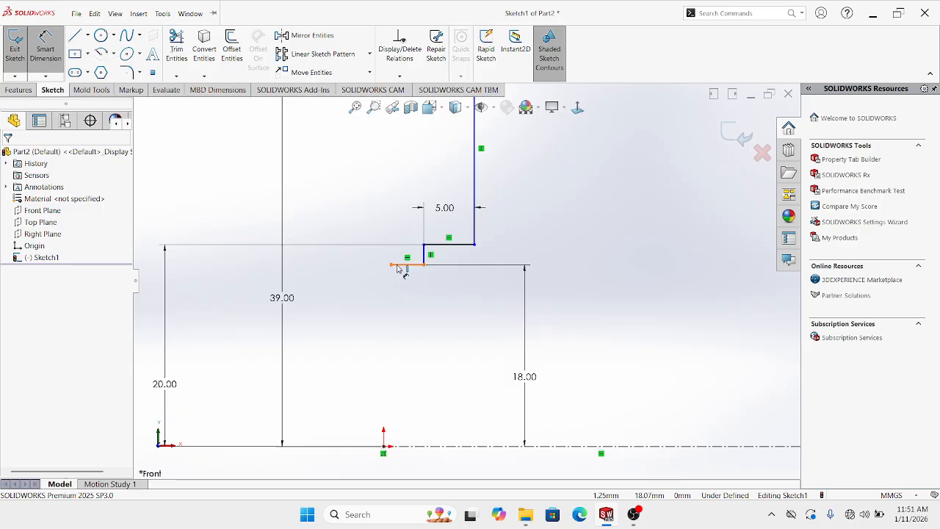
pyautogui.click(397, 266)
pyautogui.click(390, 227)
pyautogui.write('4')
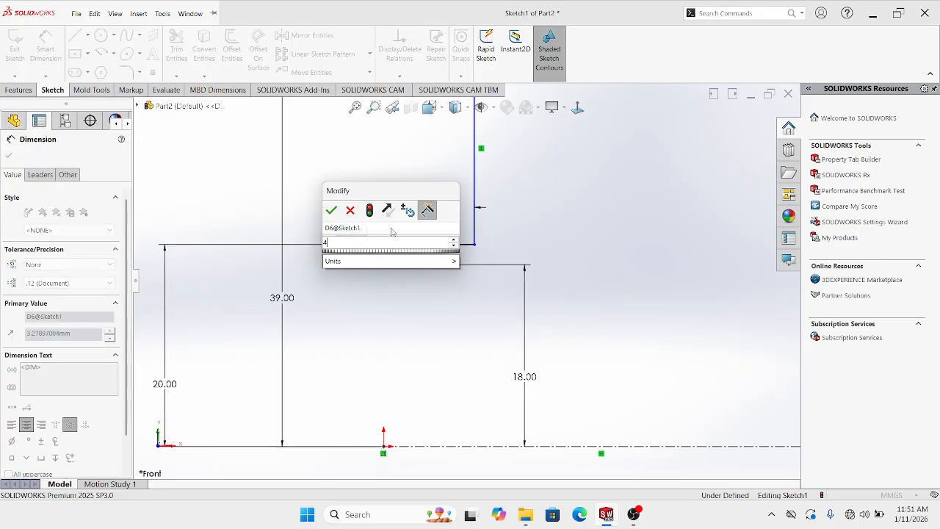
pyautogui.press('Return')
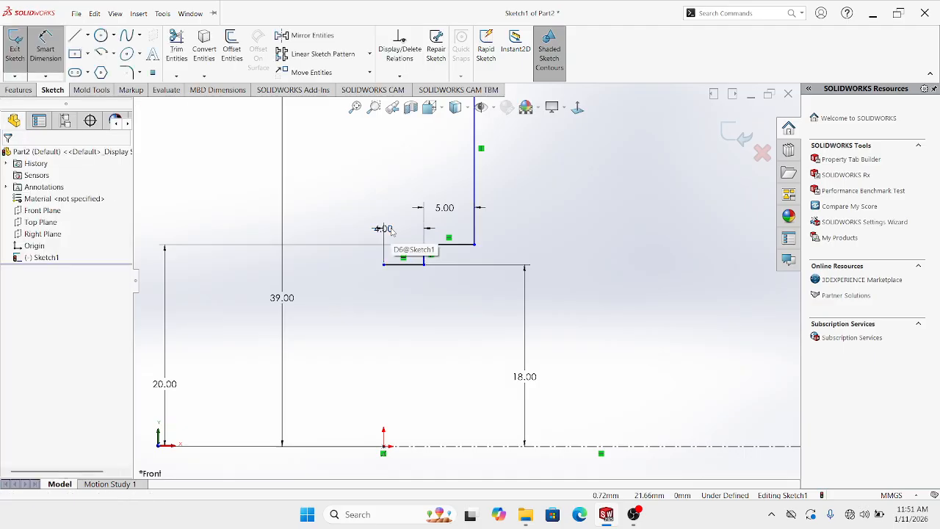
pyautogui.press('Escape')
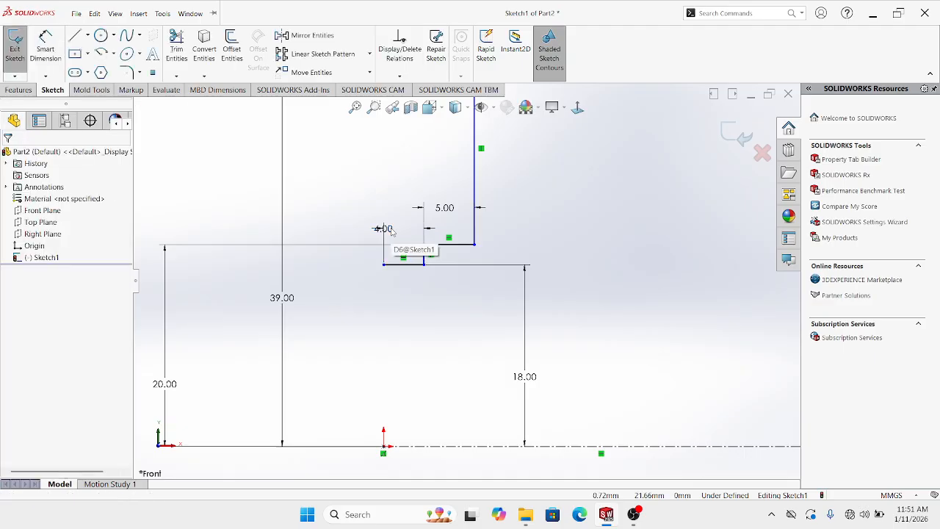
# Draw a vertical line down from the step, ending 14.60 mm (29.2/2) above the centerline
pyautogui.click(74, 35)
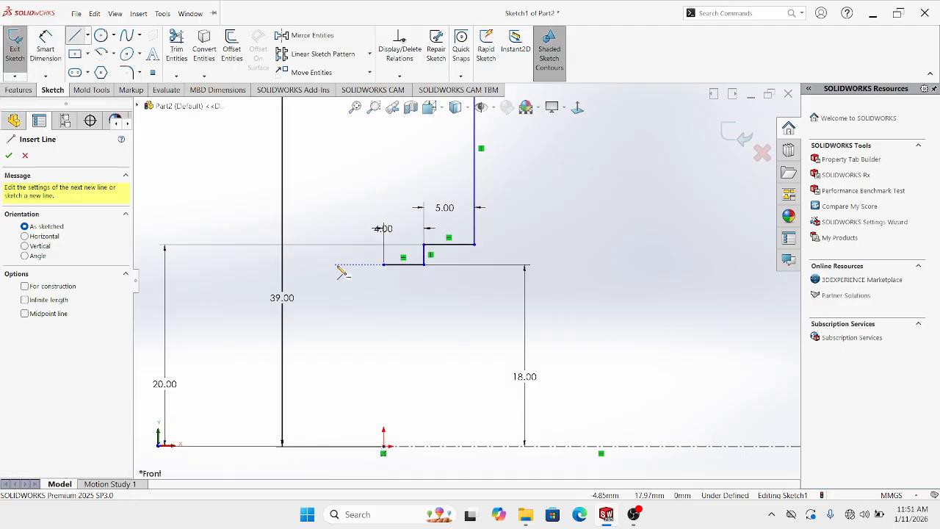
pyautogui.click(384, 264)
pyautogui.click(383, 291)
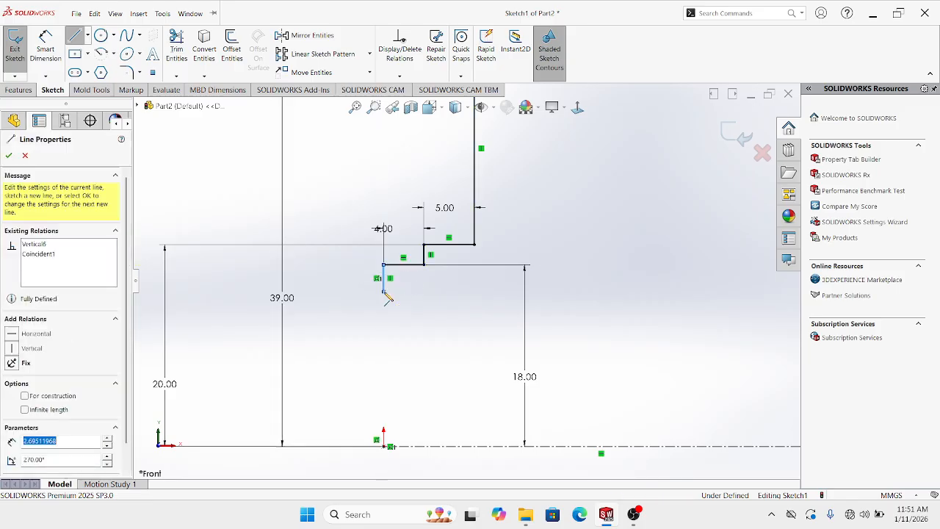
pyautogui.press('Escape')
pyautogui.scroll(4, 419, 325)
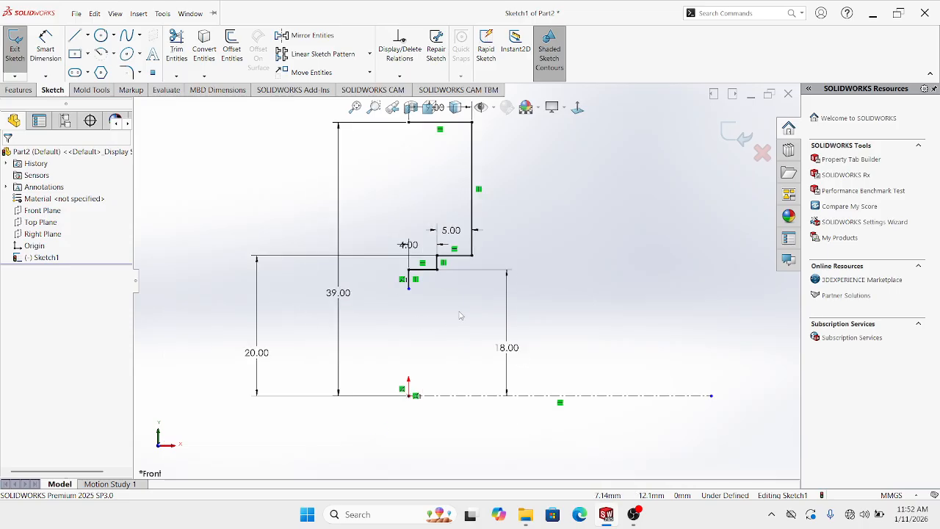
pyautogui.click(44, 44)
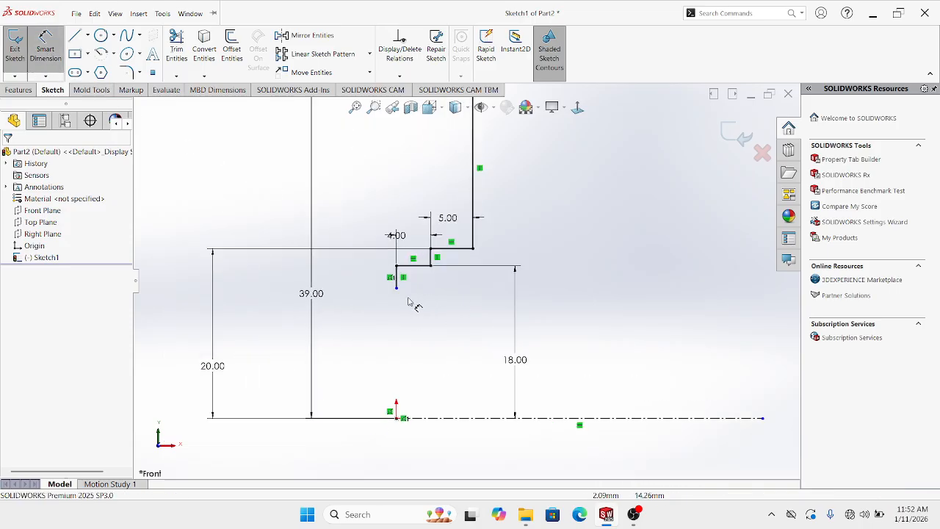
pyautogui.scroll(-1, 396, 290)
pyautogui.click(397, 288)
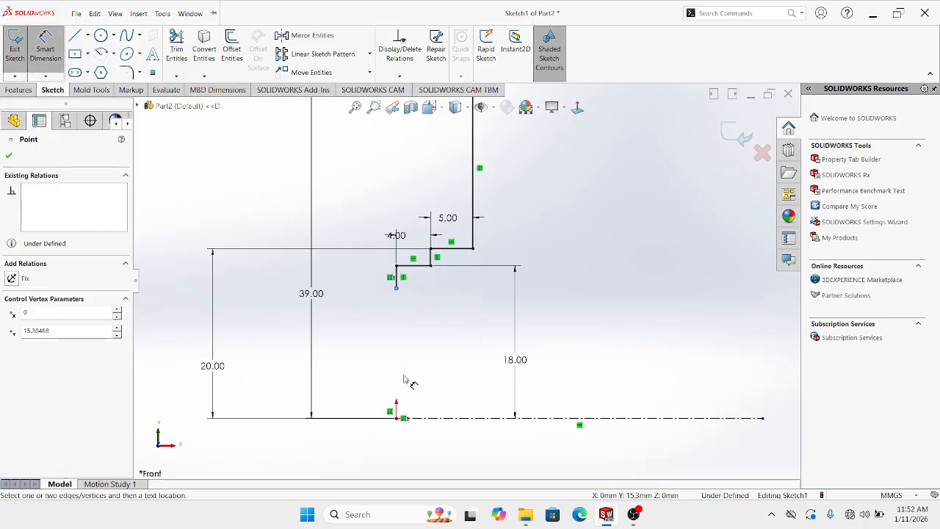
pyautogui.click(402, 422)
pyautogui.click(360, 367)
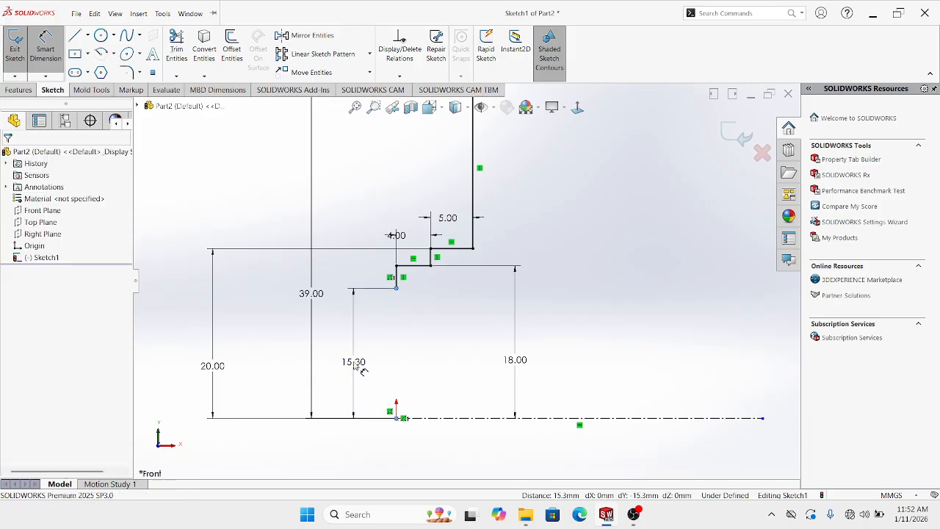
pyautogui.click(360, 369)
pyautogui.write('2')
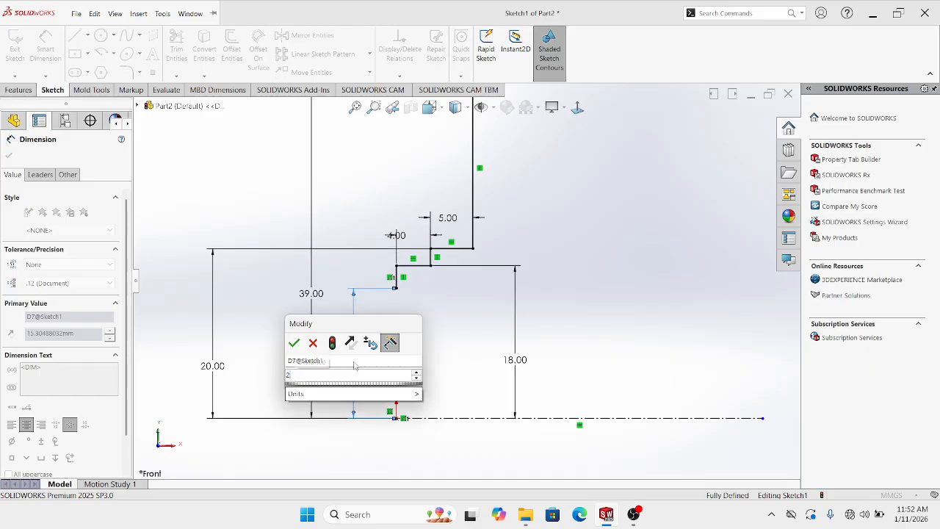
pyautogui.write('9.')
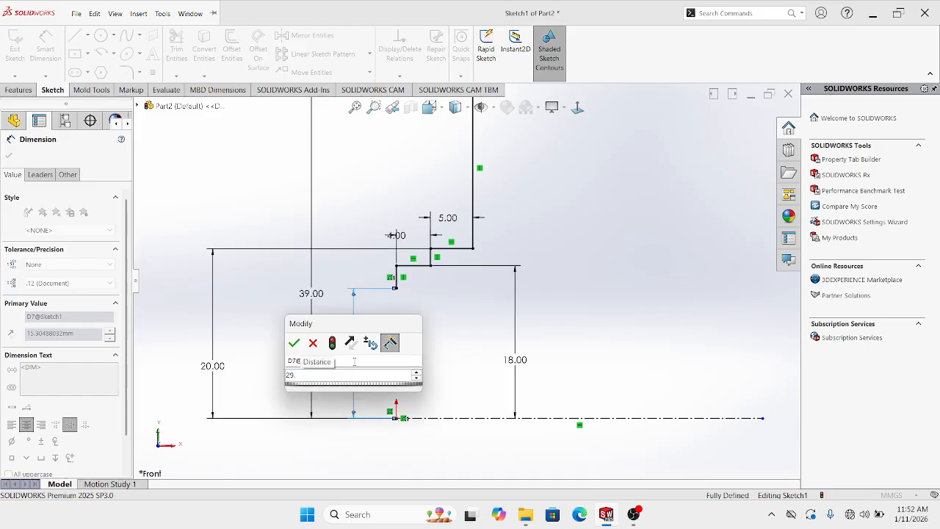
pyautogui.write('2/2')
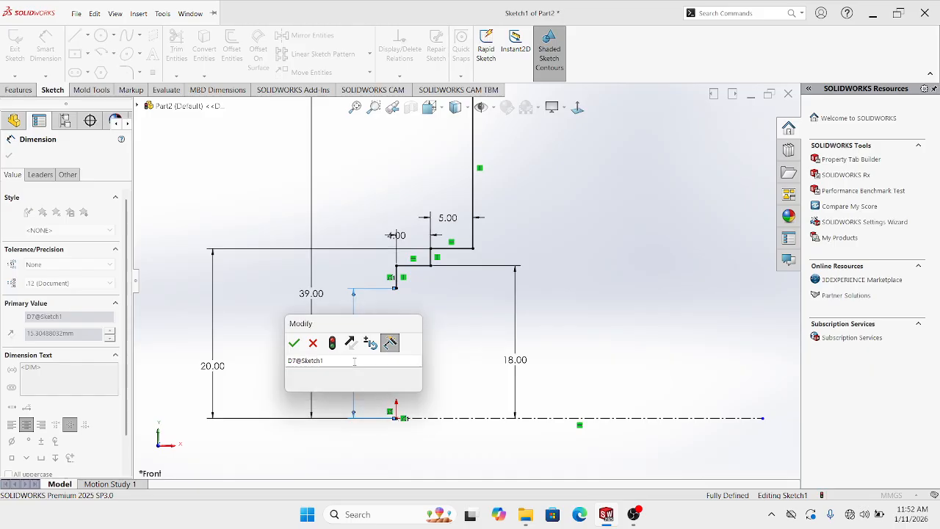
pyautogui.press('Return')
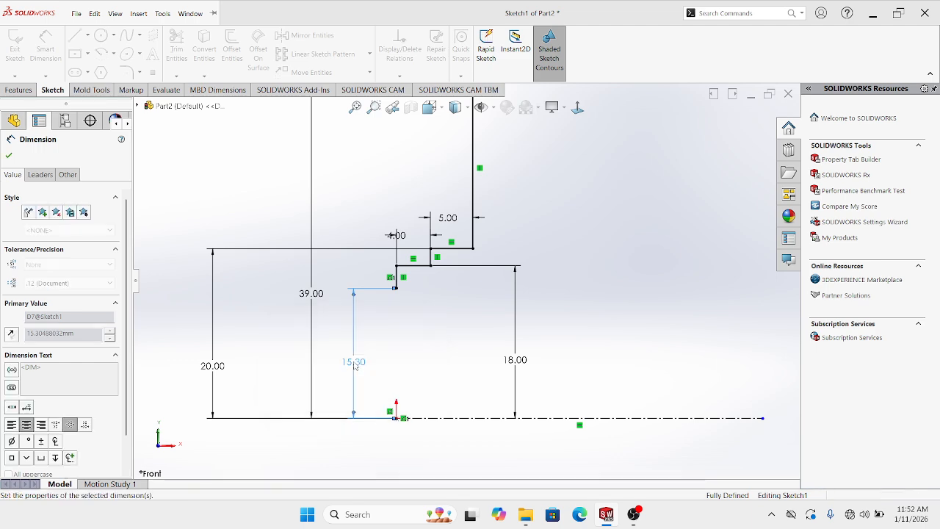
# Move the 18.00 dimension to the left side of the profile
pyautogui.moveTo(522, 363); pyautogui.dragTo(229, 360)
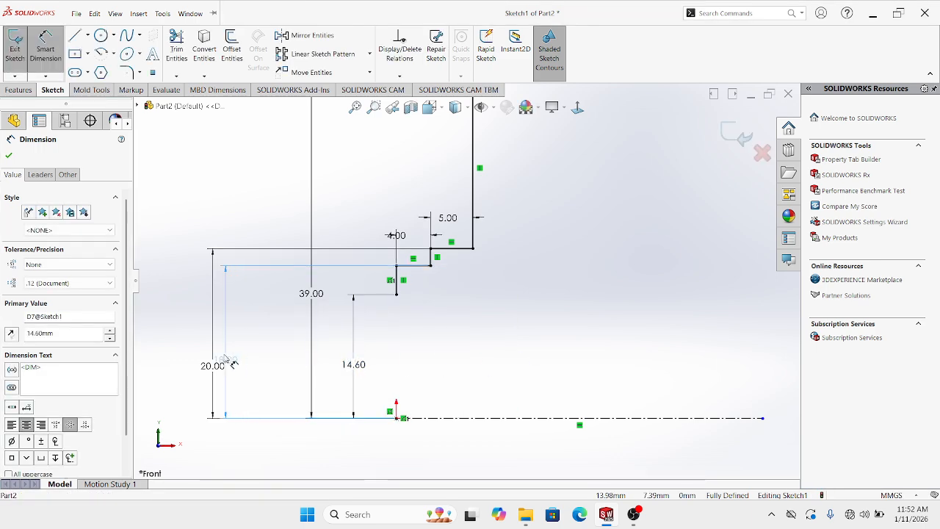
pyautogui.press('Escape')
pyautogui.scroll(5, 484, 225)
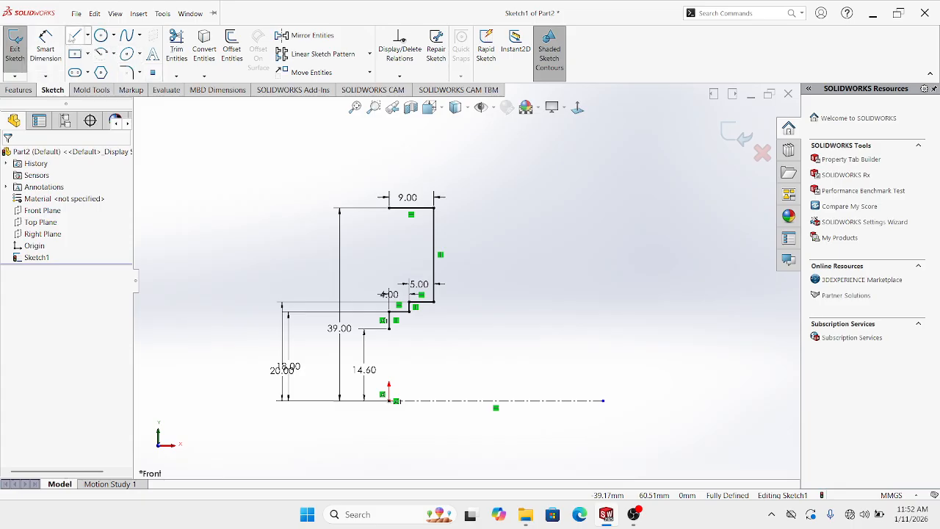
pyautogui.click(74, 35)
# Draw a vertical line up from the top corner, its top end 58 mm (116/2) above the centerline
pyautogui.click(390, 208)
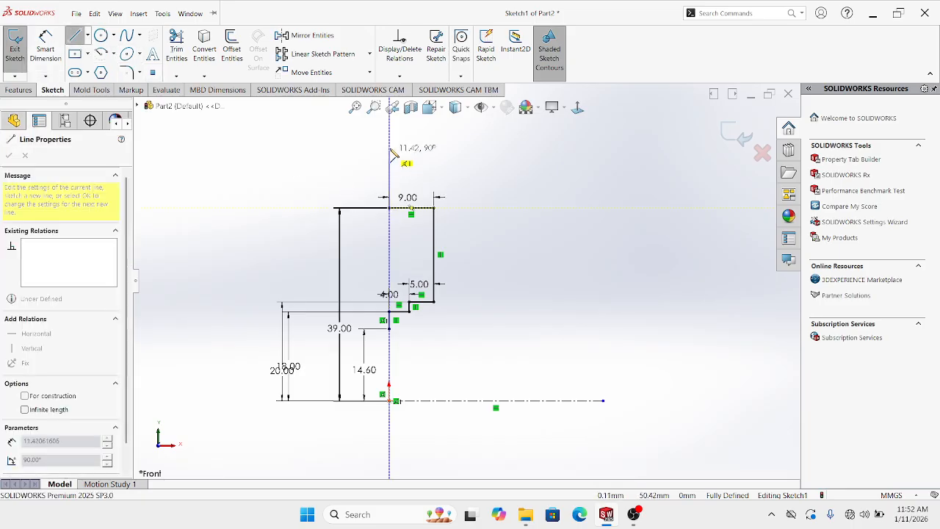
pyautogui.click(390, 131)
pyautogui.press('Escape')
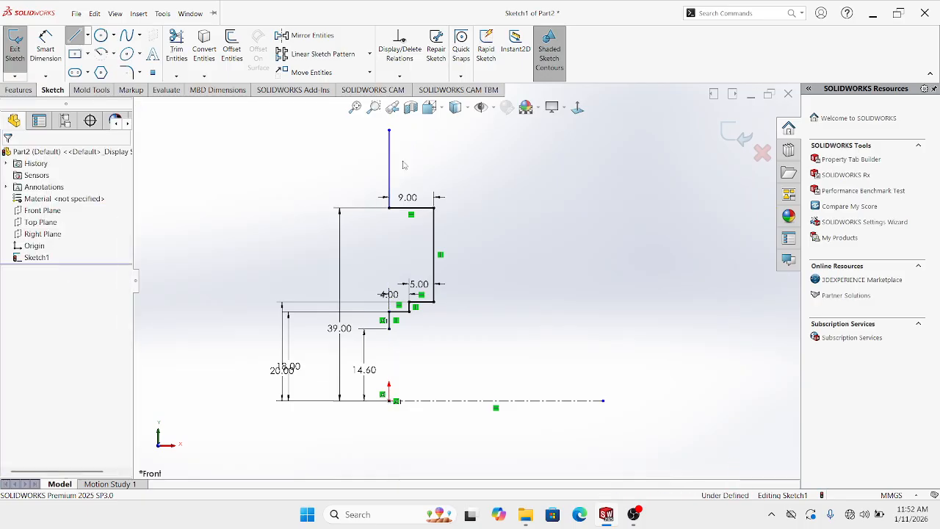
pyautogui.click(47, 48)
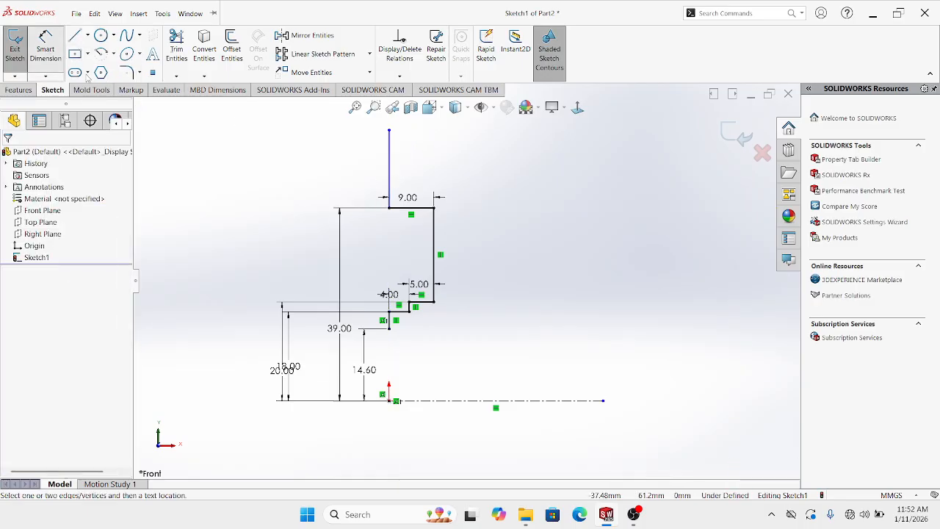
pyautogui.click(389, 131)
pyautogui.click(395, 401)
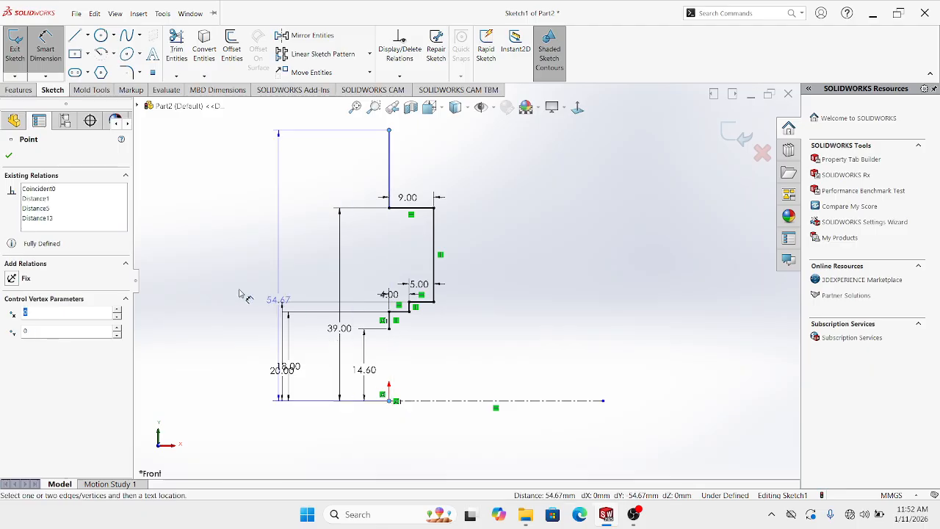
pyautogui.click(217, 288)
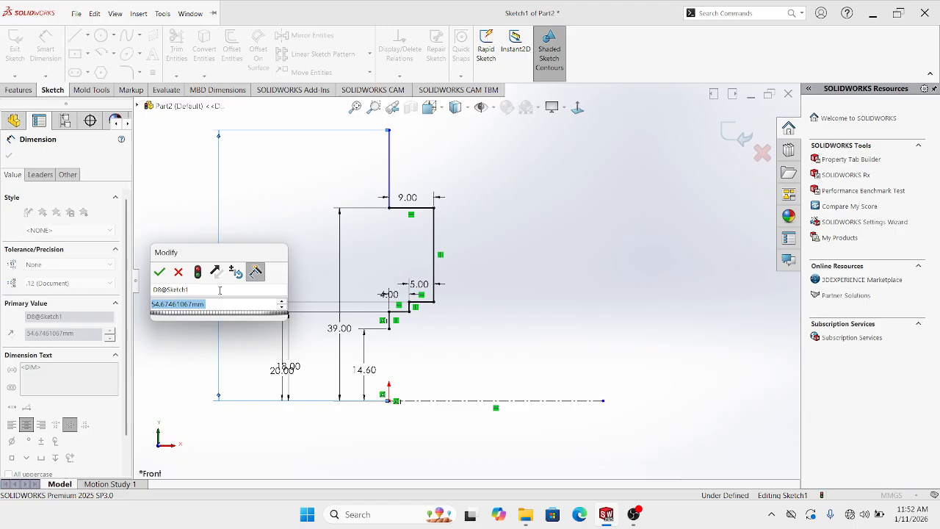
pyautogui.write('116')
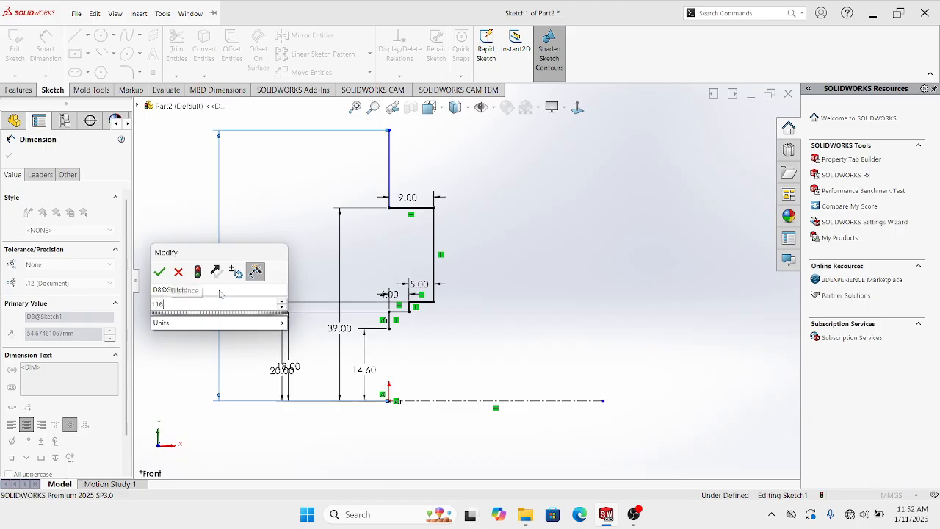
pyautogui.write('/2')
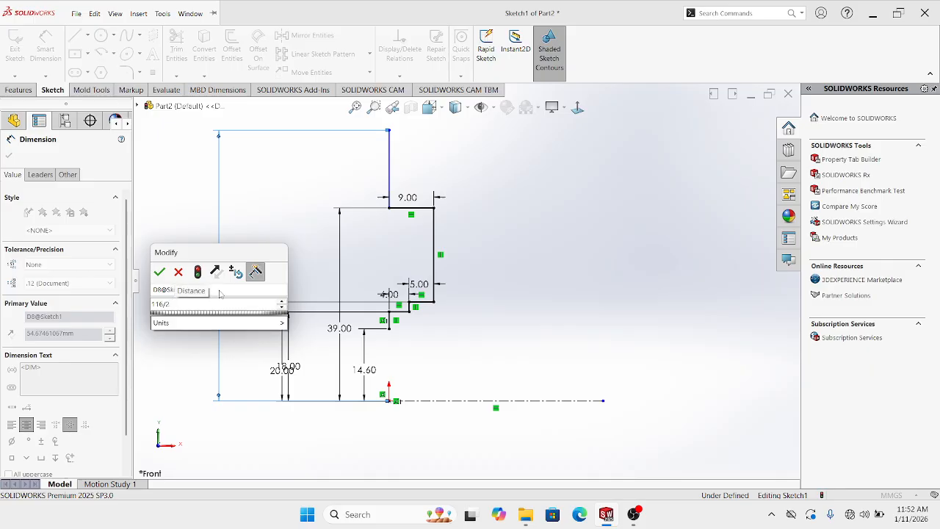
pyautogui.press('Return')
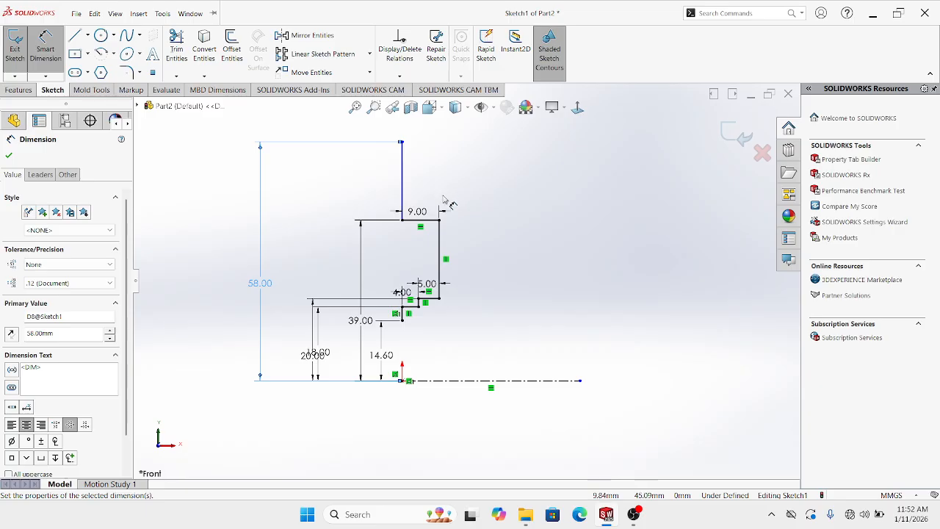
pyautogui.press('Escape')
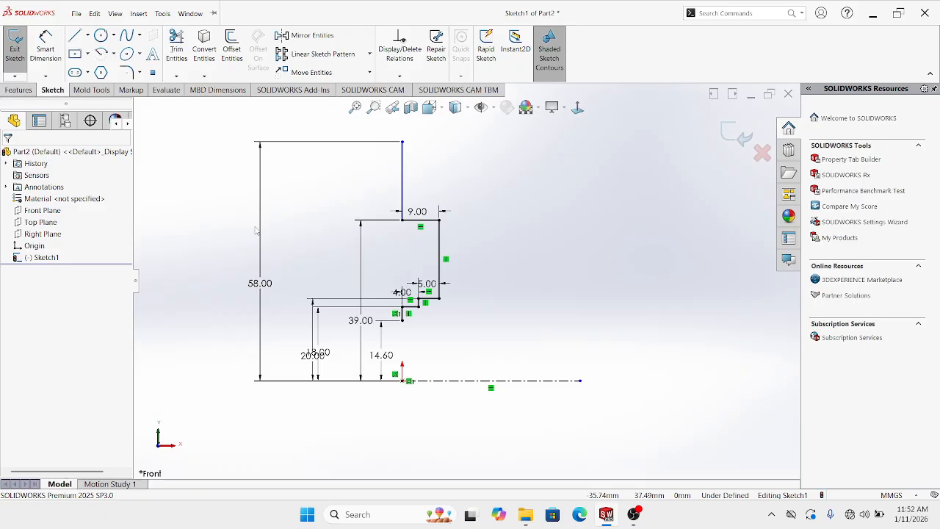
pyautogui.click(75, 35)
# Add a 20.50 mm horizontal top edge to the right and start a line down from its end
pyautogui.scroll(-2, 378, 161)
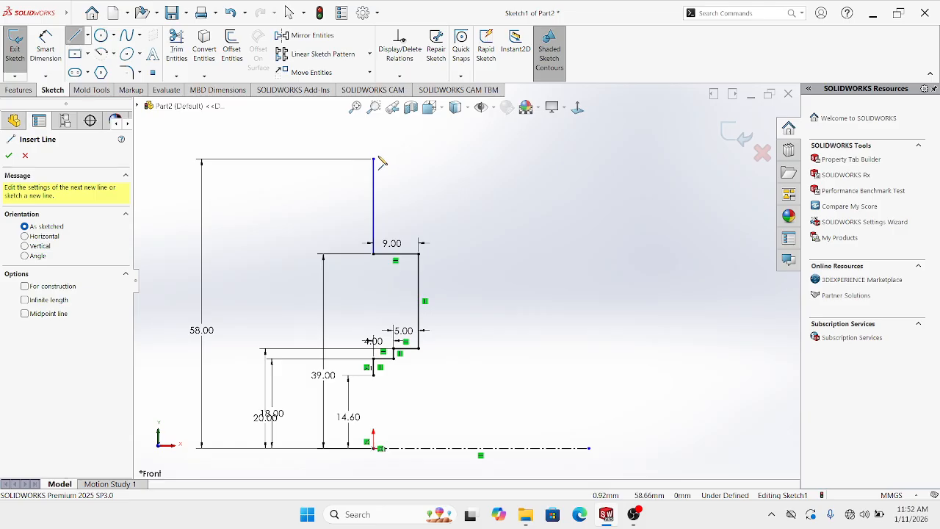
pyautogui.click(373, 160)
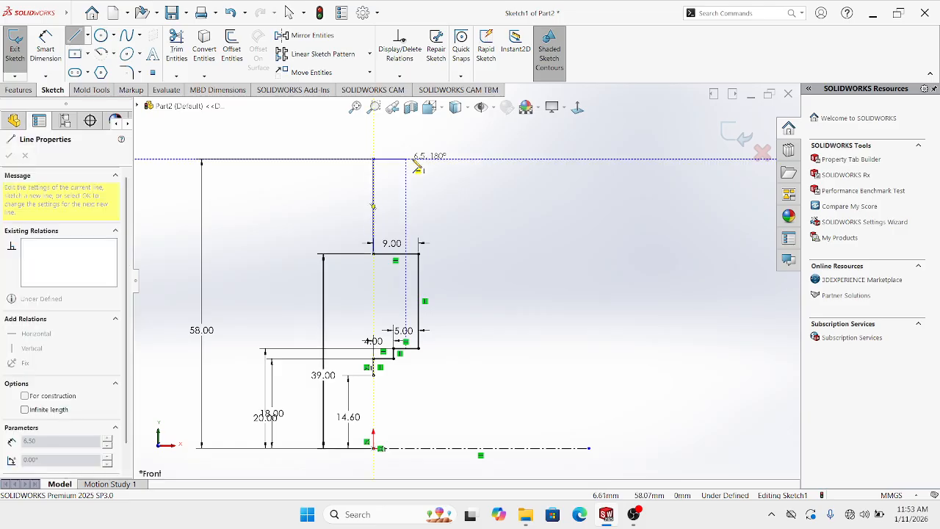
pyautogui.click(453, 159)
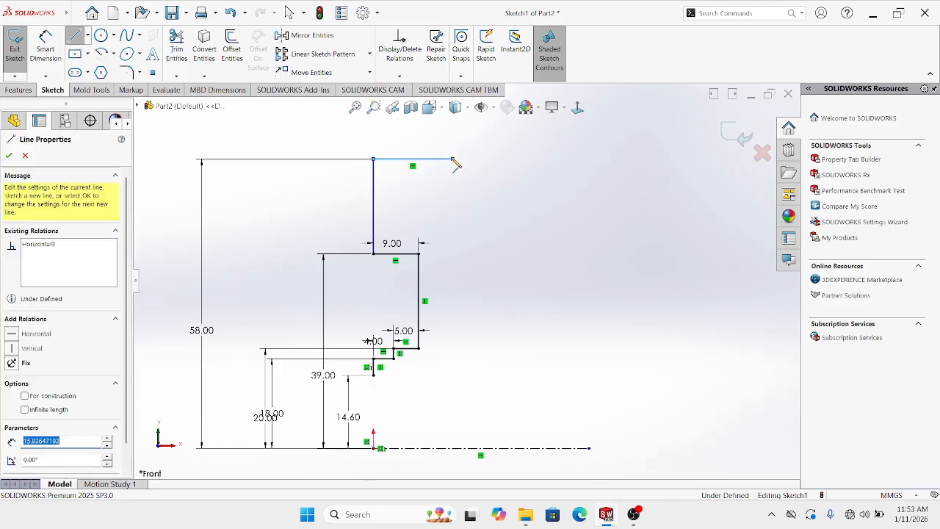
pyautogui.click(44, 45)
pyautogui.click(397, 160)
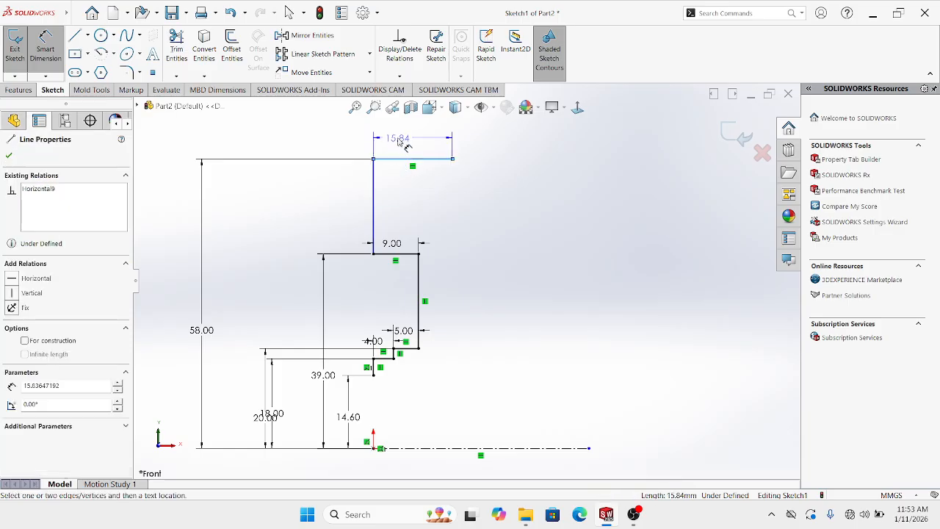
pyautogui.click(399, 137)
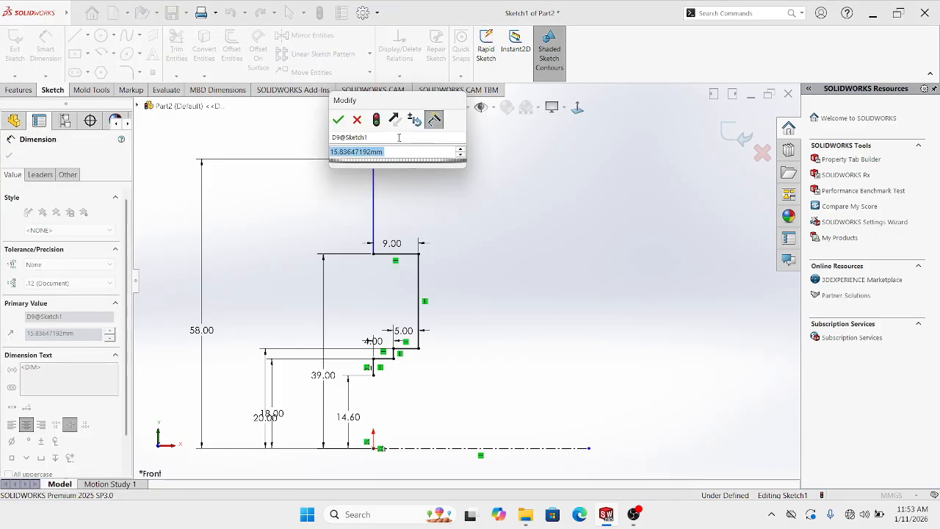
pyautogui.write('20')
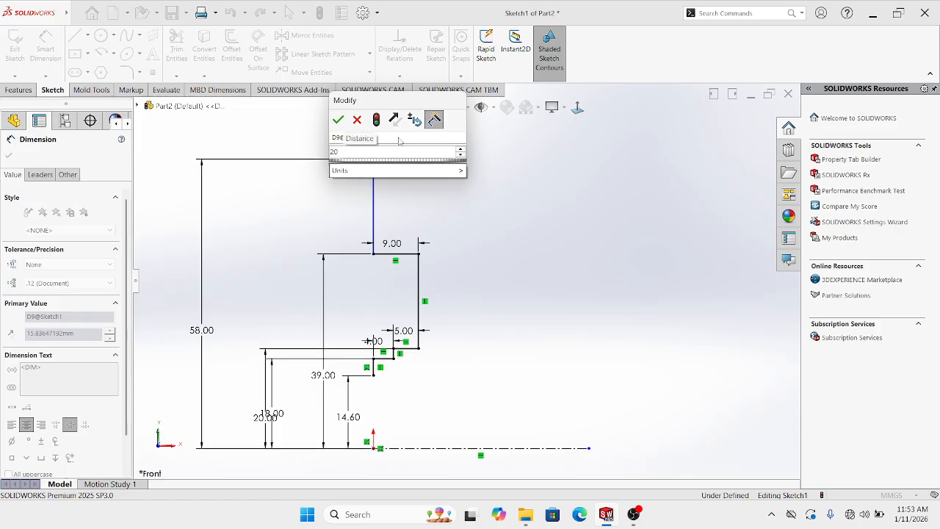
pyautogui.write('.50')
pyautogui.press('Return')
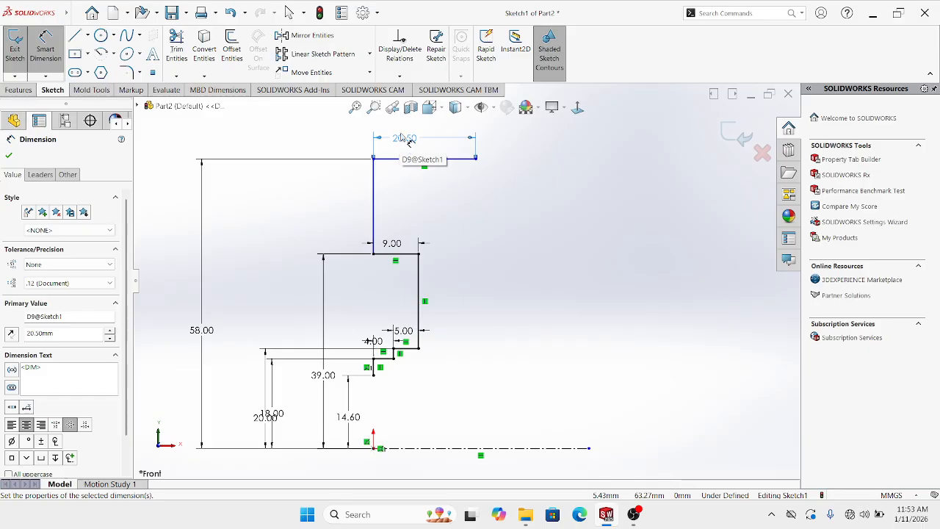
pyautogui.press('Escape')
pyautogui.press('l')
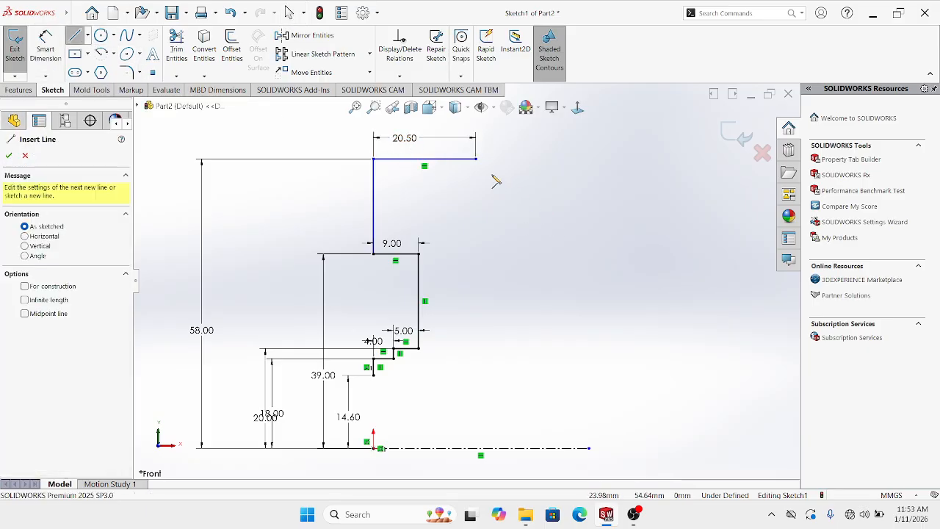
pyautogui.click(475, 158)
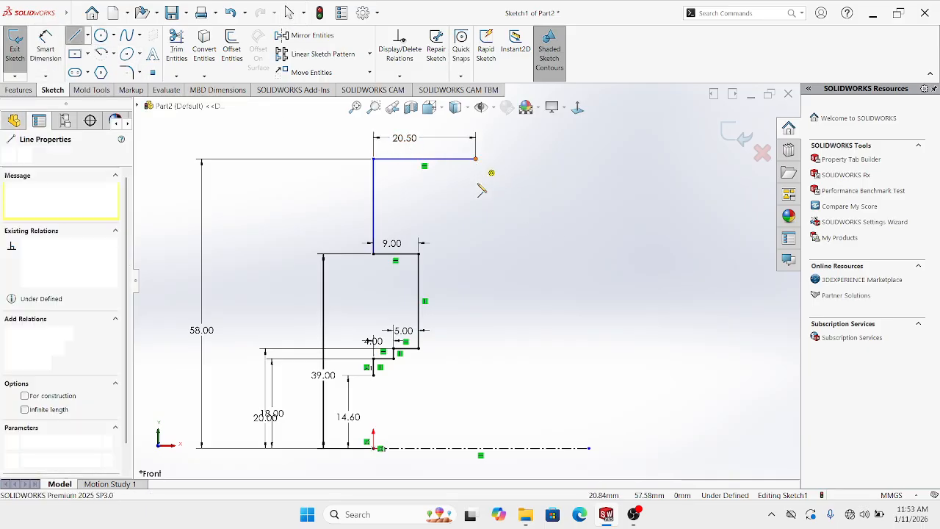
# End the right vertical edge 30 mm above the centerline and tuck its dimension closer
pyautogui.click(476, 241)
pyautogui.press('Escape')
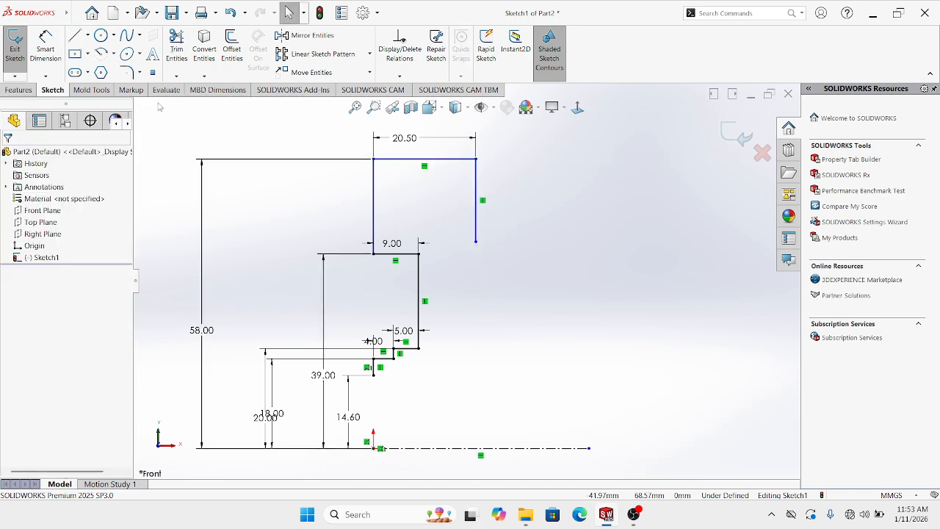
pyautogui.click(45, 48)
pyautogui.click(475, 241)
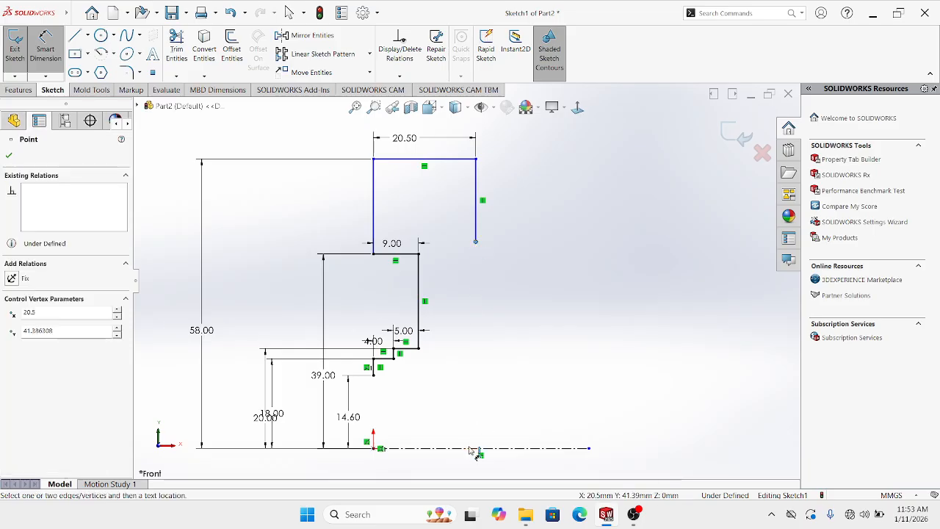
pyautogui.click(477, 448)
pyautogui.click(626, 369)
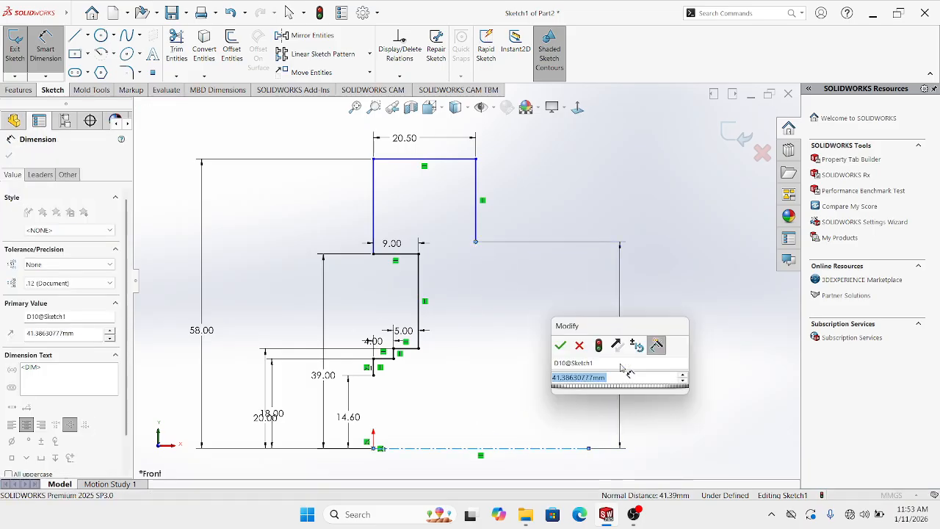
pyautogui.write('30')
pyautogui.press('Return')
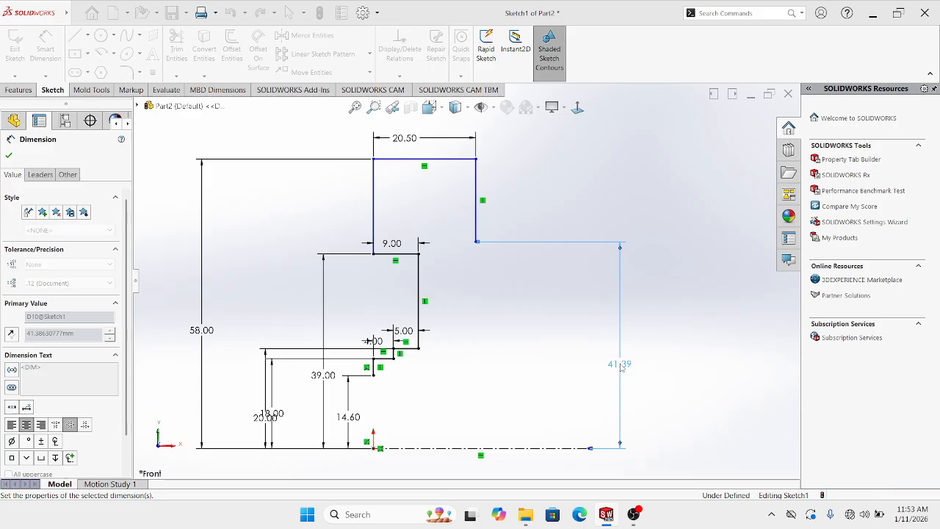
pyautogui.press('Escape')
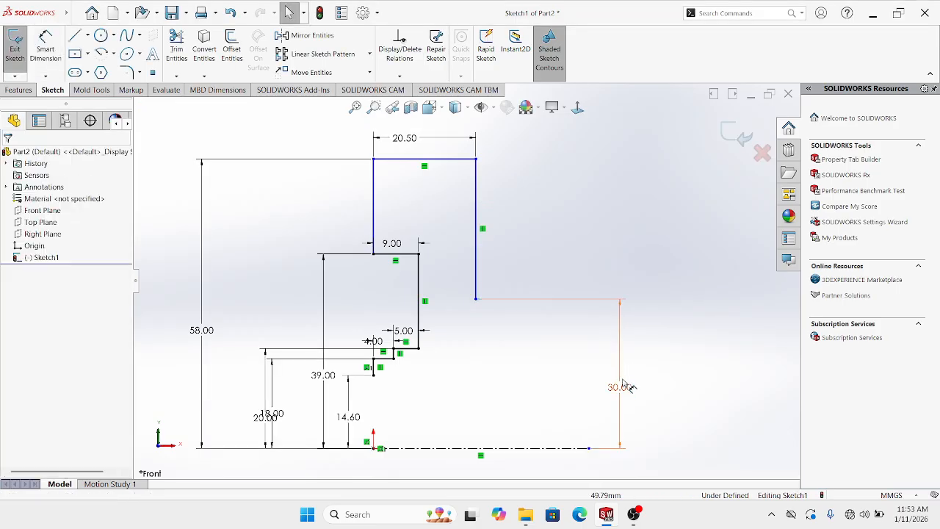
pyautogui.moveTo(621, 391); pyautogui.dragTo(431, 394)
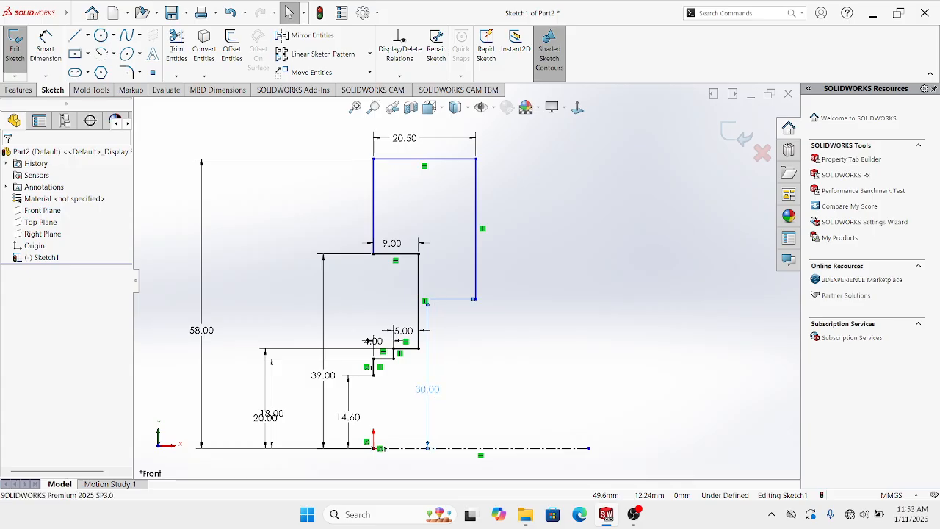
pyautogui.press('Escape')
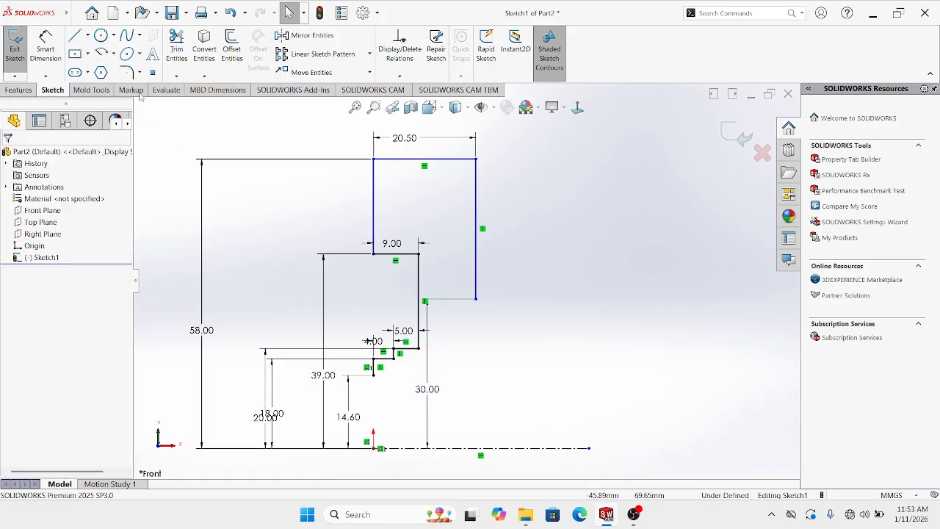
# Add a 7 mm horizontal line outward from the right edge's bottom corner
pyautogui.press('l')
pyautogui.scroll(-2, 477, 334)
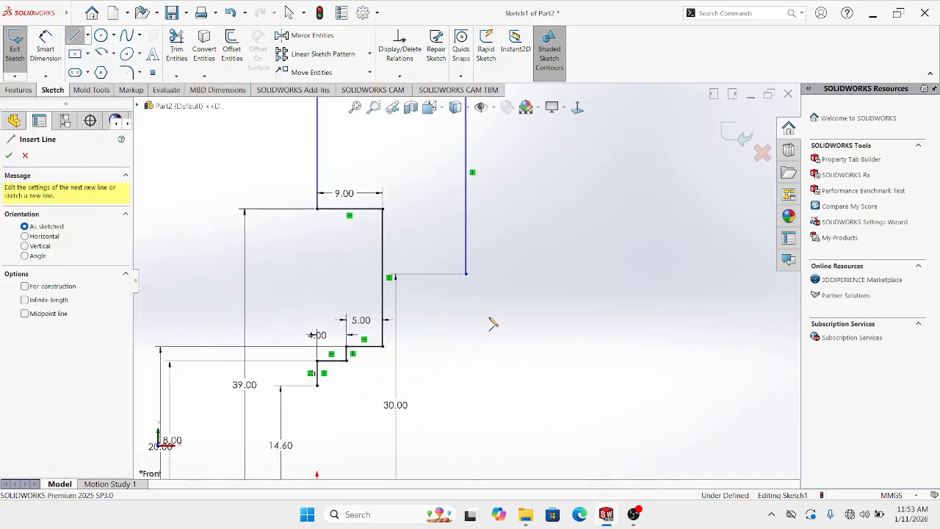
pyautogui.click(466, 274)
pyautogui.click(510, 274)
pyautogui.press('Escape')
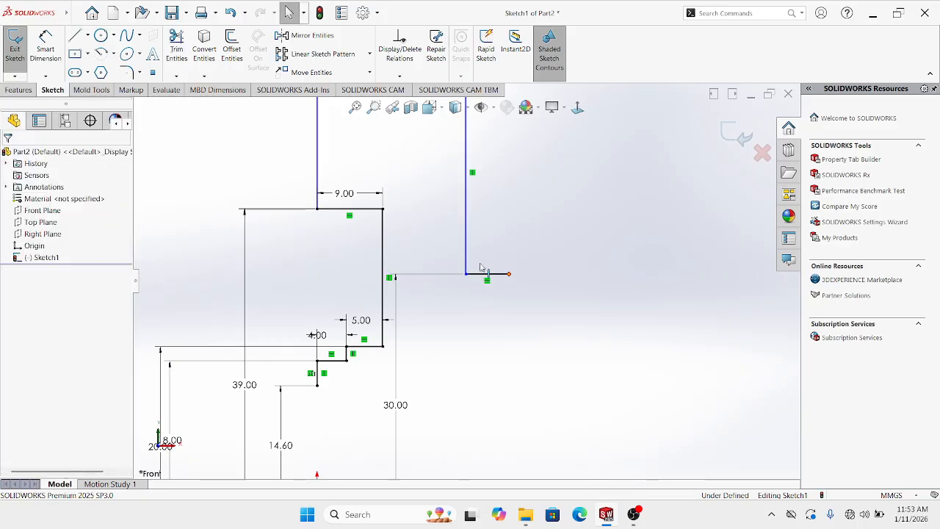
pyautogui.press('d')
pyautogui.click(494, 275)
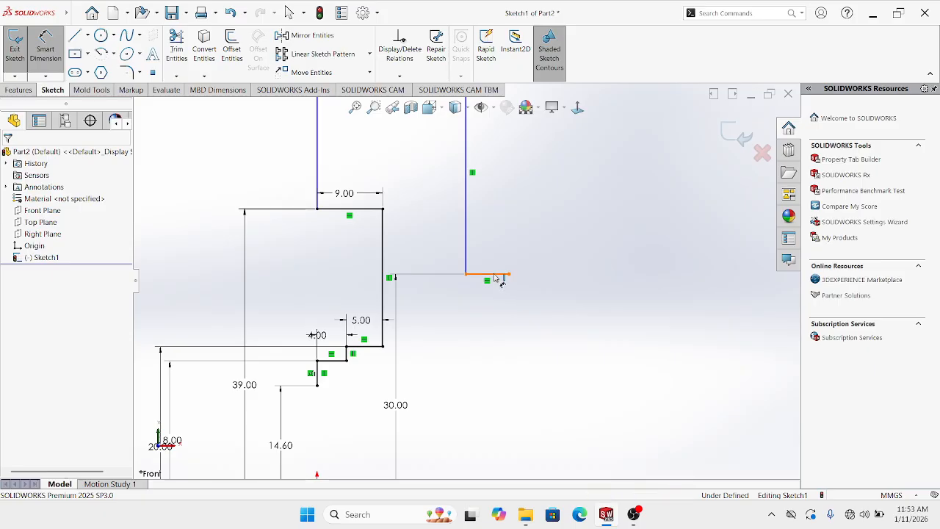
pyautogui.click(491, 250)
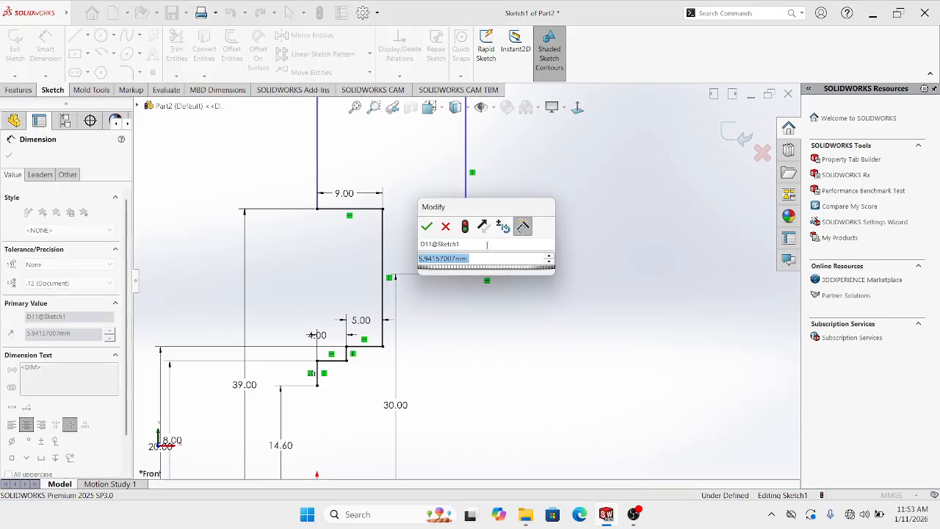
pyautogui.write('7')
pyautogui.press('Return')
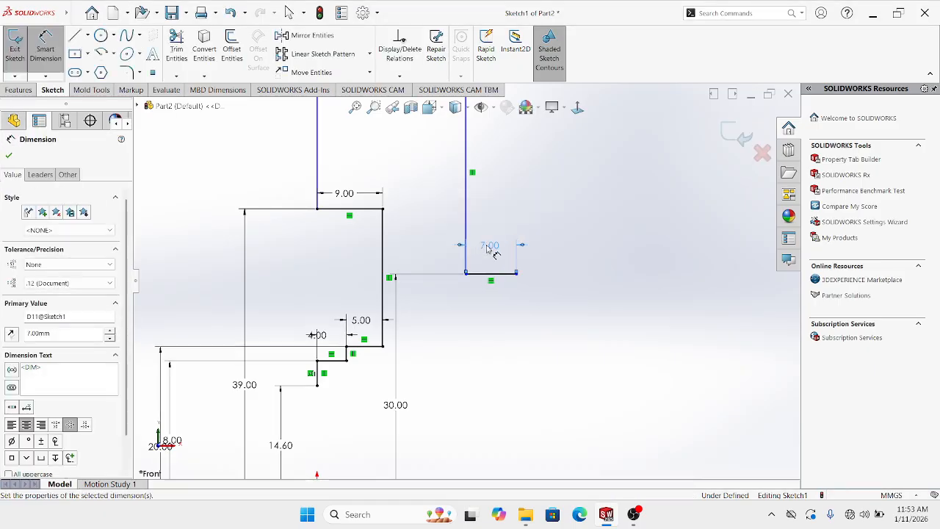
pyautogui.press('Escape')
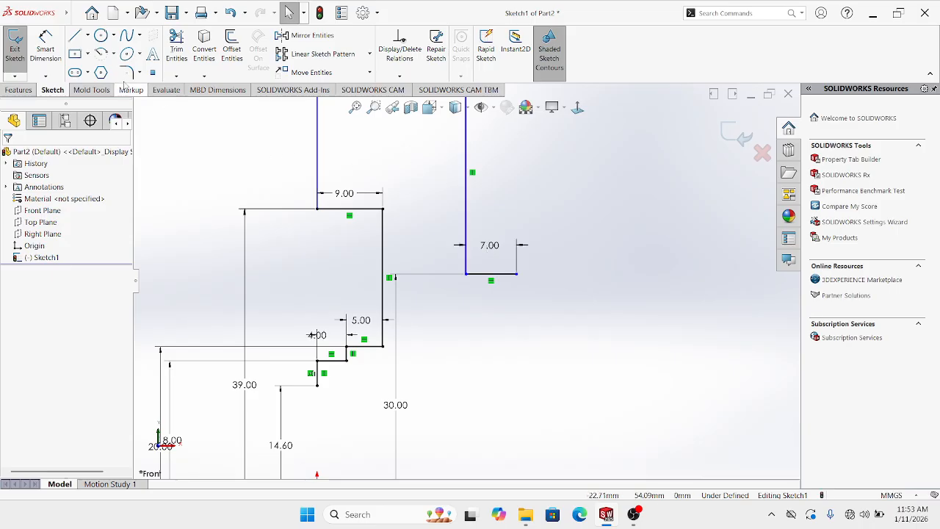
# Draw a vertical line down from the 7.00 line's end, set 20.5 mm above the centerline
pyautogui.press('l')
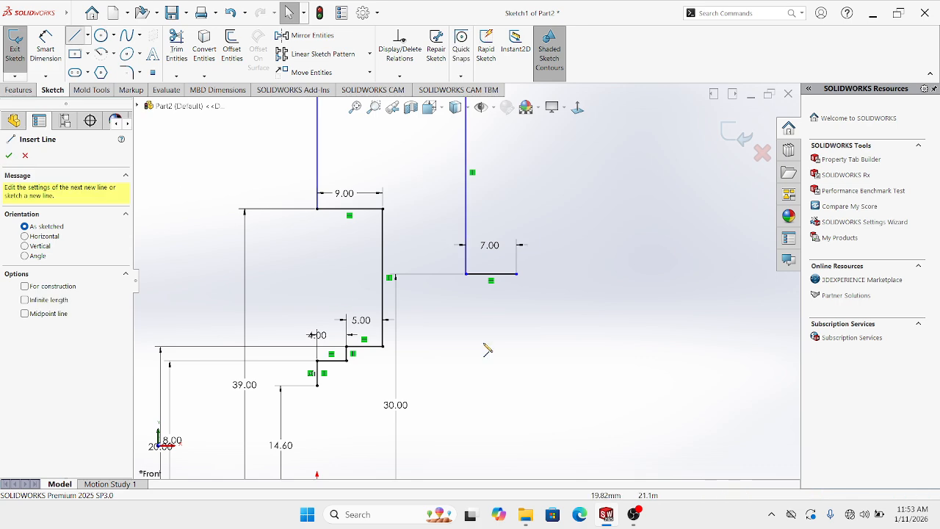
pyautogui.click(516, 274)
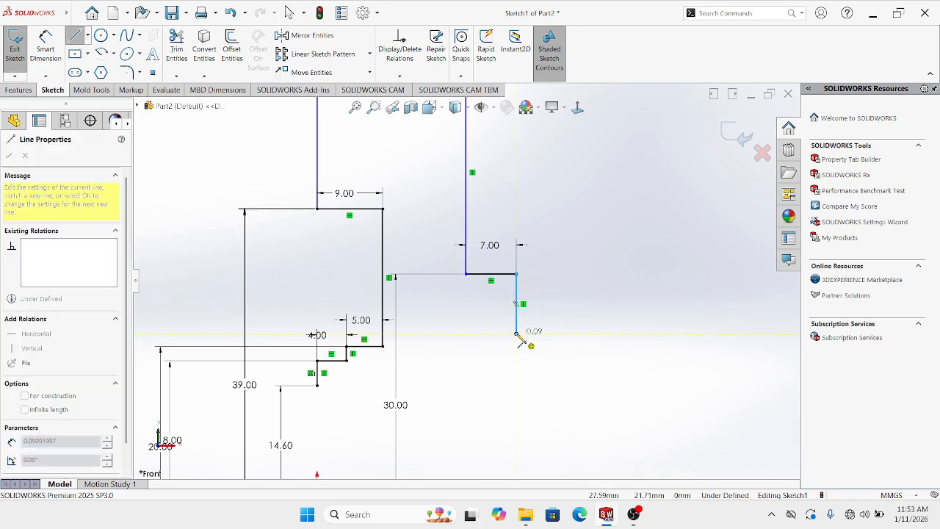
pyautogui.click(516, 333)
pyautogui.press('Escape')
pyautogui.press('f')
pyautogui.click(57, 62)
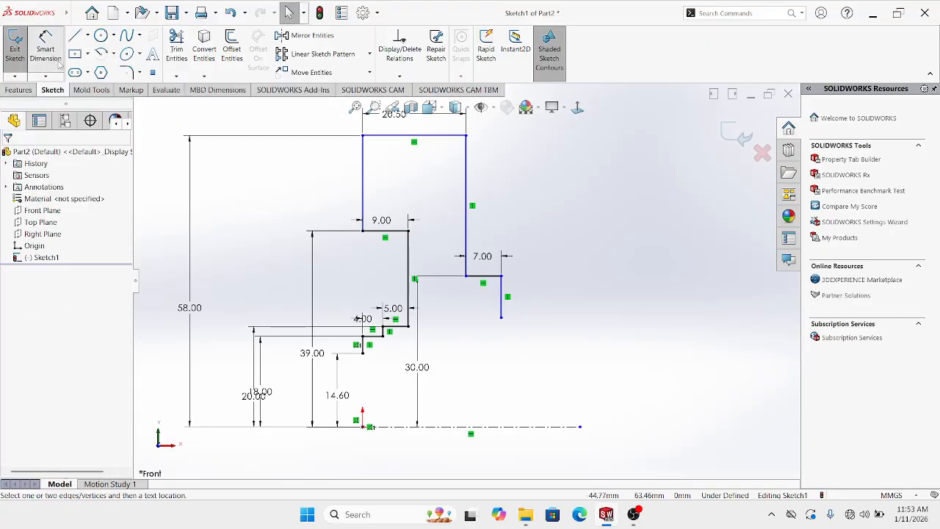
pyautogui.click(501, 317)
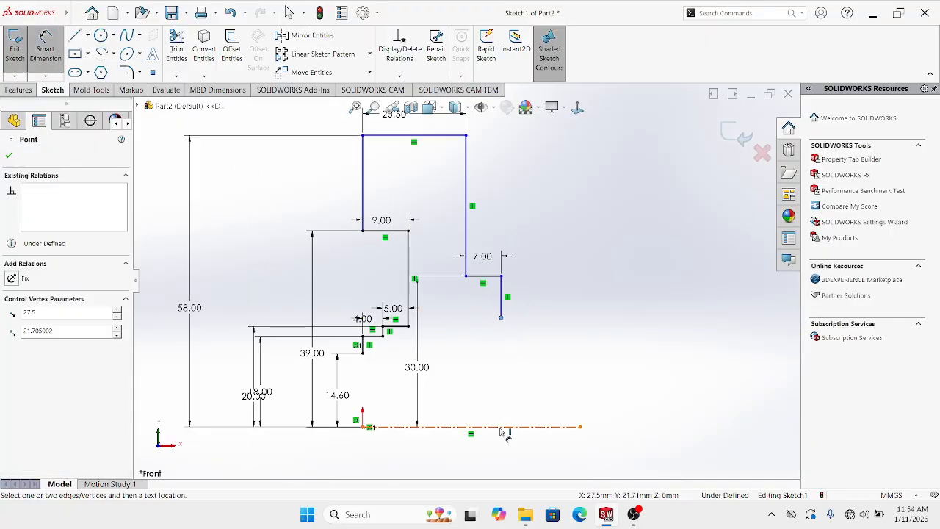
pyautogui.click(505, 428)
pyautogui.click(535, 389)
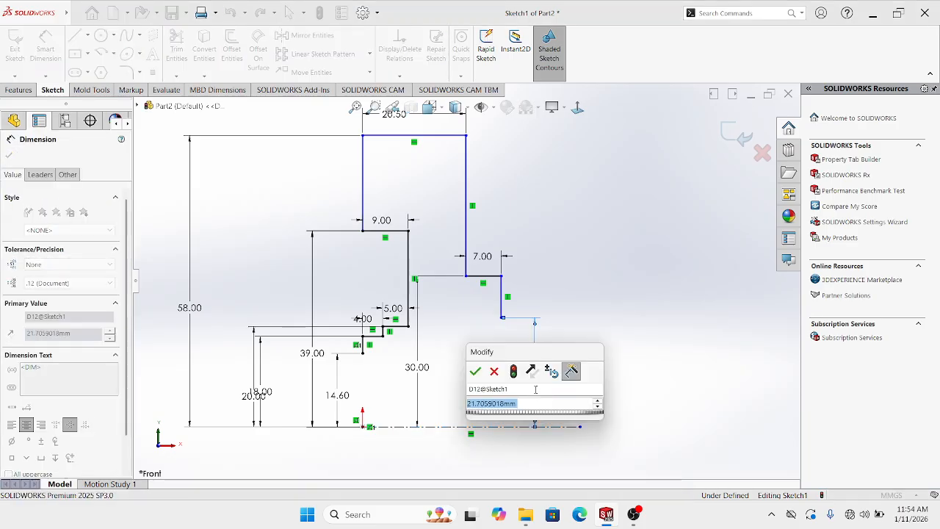
pyautogui.write('20')
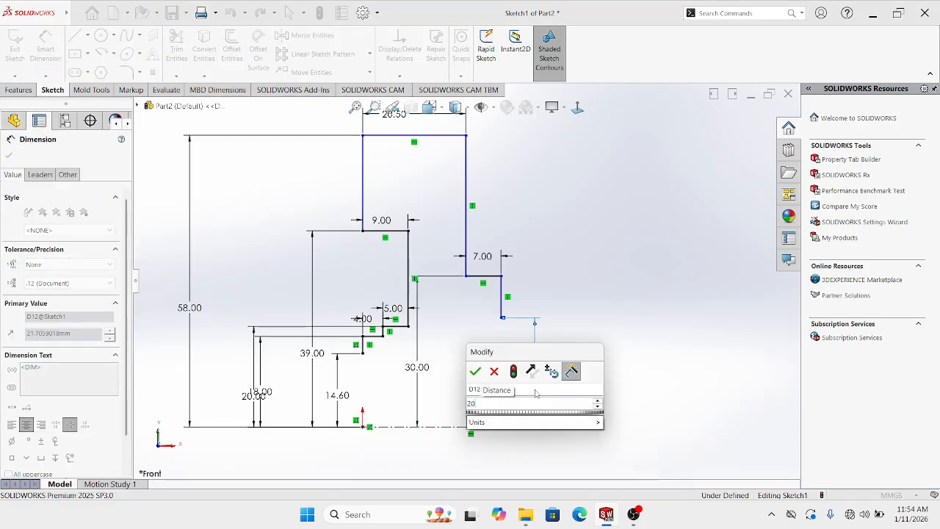
pyautogui.write('.5')
pyautogui.press('Return')
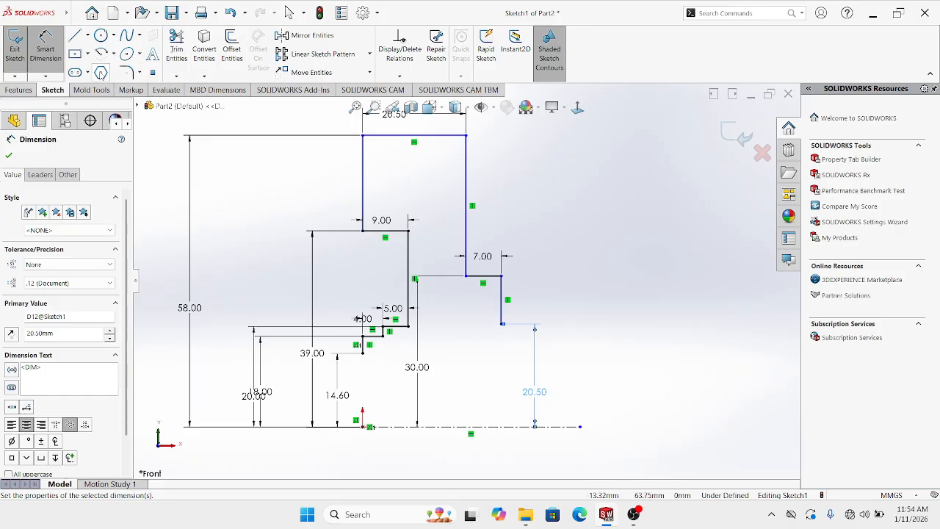
# Draw a horizontal line leftward from the drop's bottom end and dimension it 8 mm
pyautogui.click(75, 37)
pyautogui.scroll(-2, 507, 323)
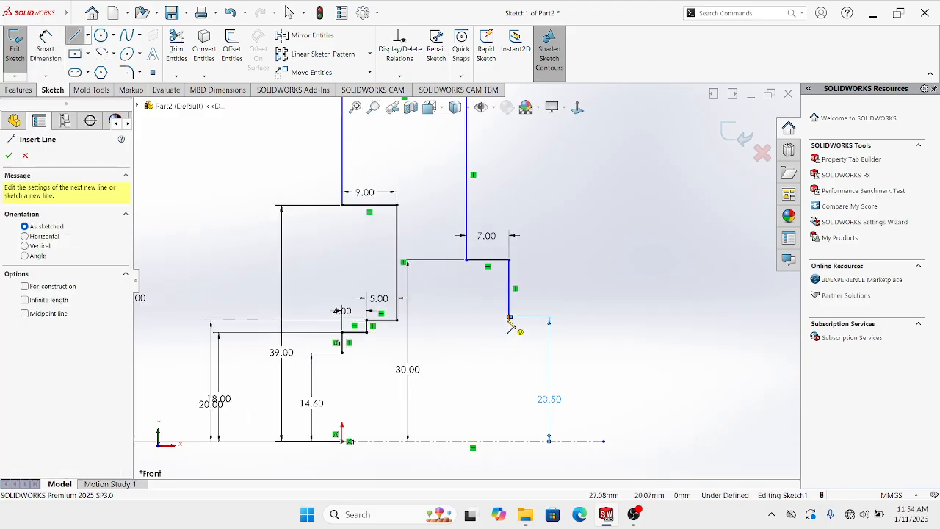
pyautogui.click(509, 318)
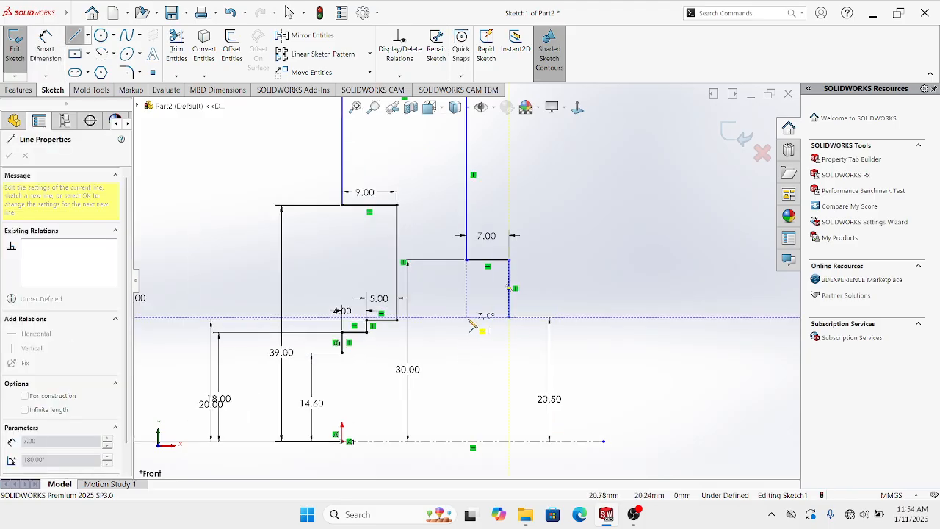
pyautogui.click(467, 317)
pyautogui.press('Escape')
pyautogui.press('d')
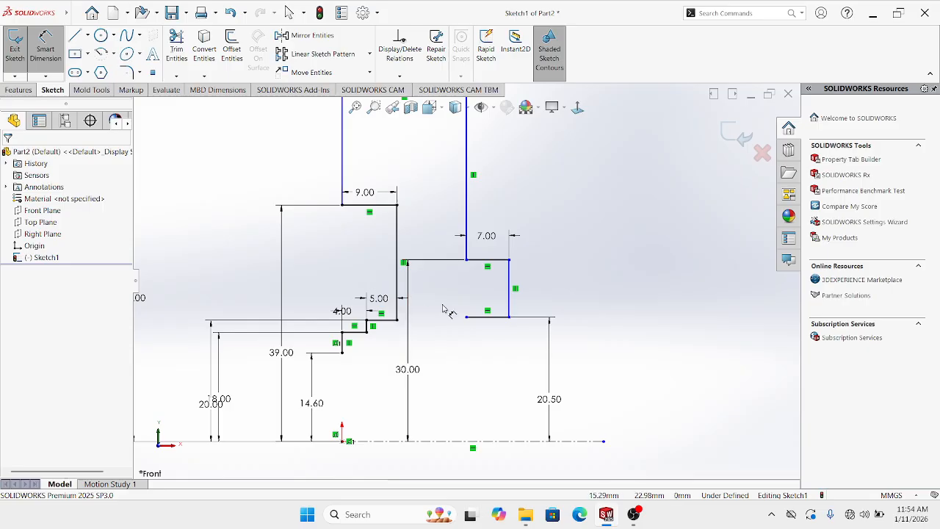
pyautogui.click(487, 317)
pyautogui.click(476, 292)
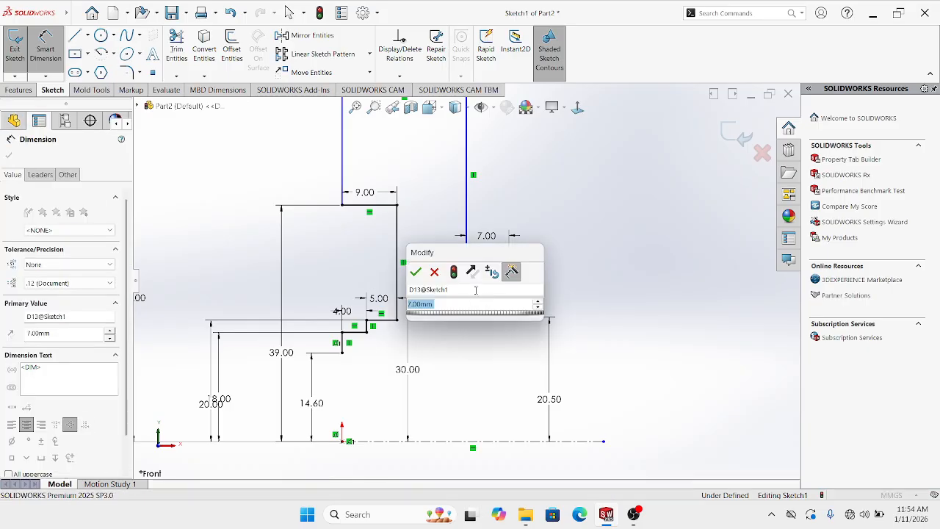
pyautogui.write('8')
pyautogui.press('Return')
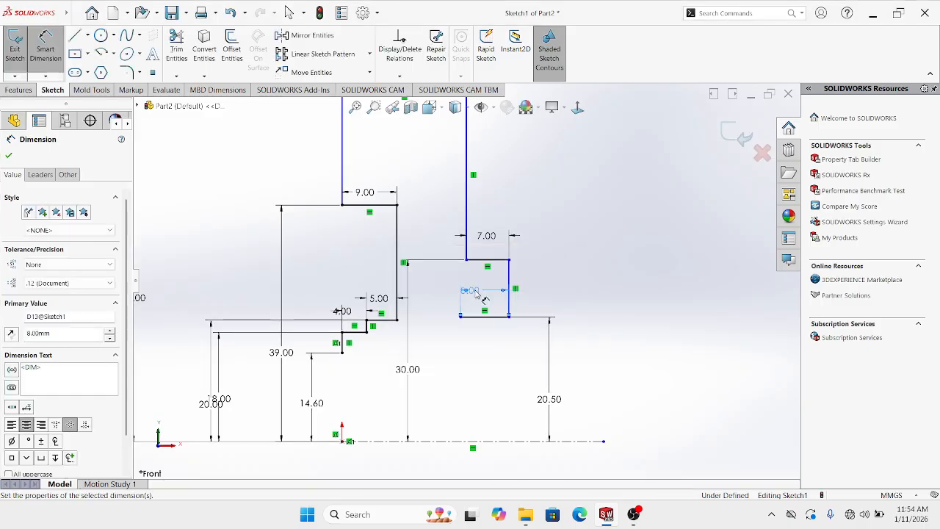
pyautogui.press('Escape')
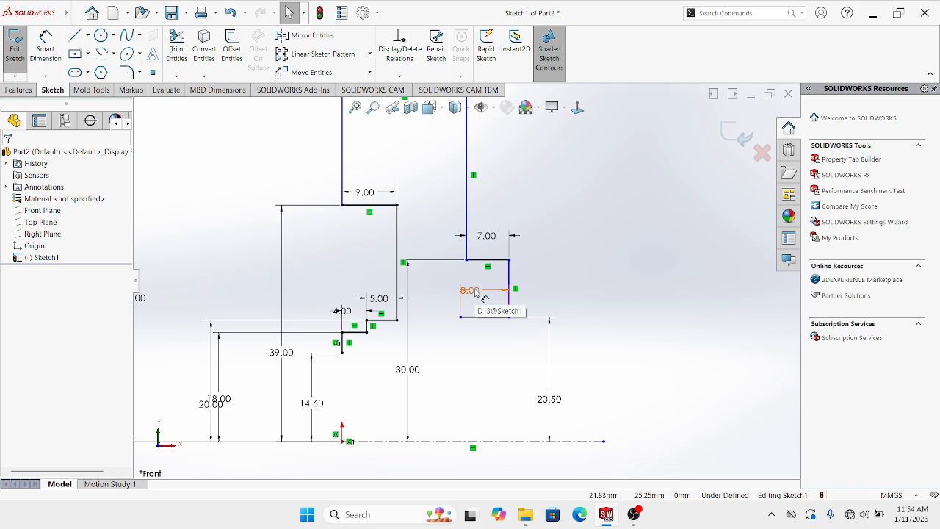
pyautogui.press('l')
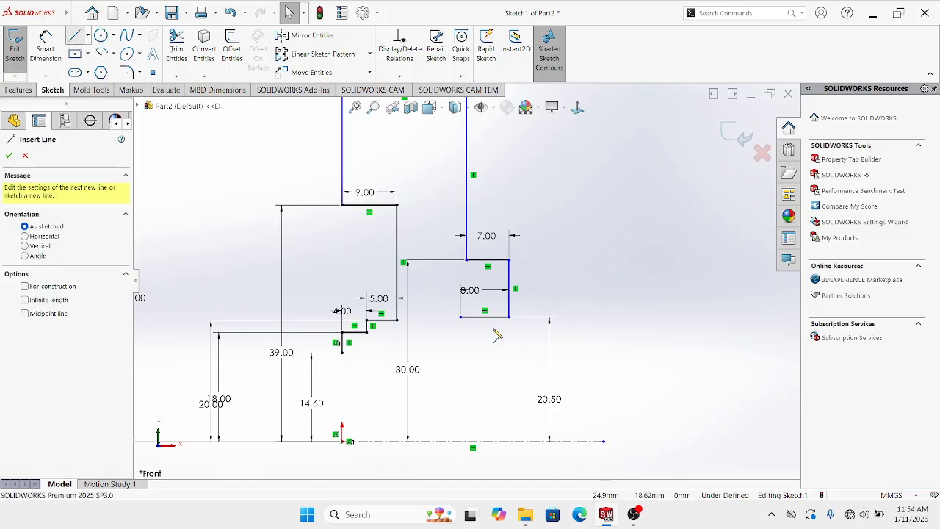
# Draw a short drop from the 8.00 line's left end, its bottom 18.50 mm (37/2) above the centerline
pyautogui.click(460, 317)
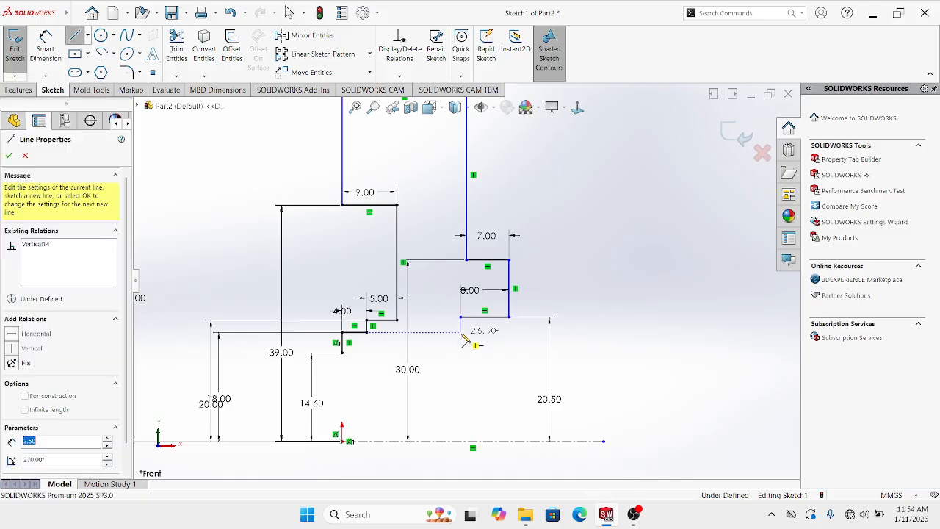
pyautogui.click(462, 333)
pyautogui.press('Escape')
pyautogui.press('Escape')
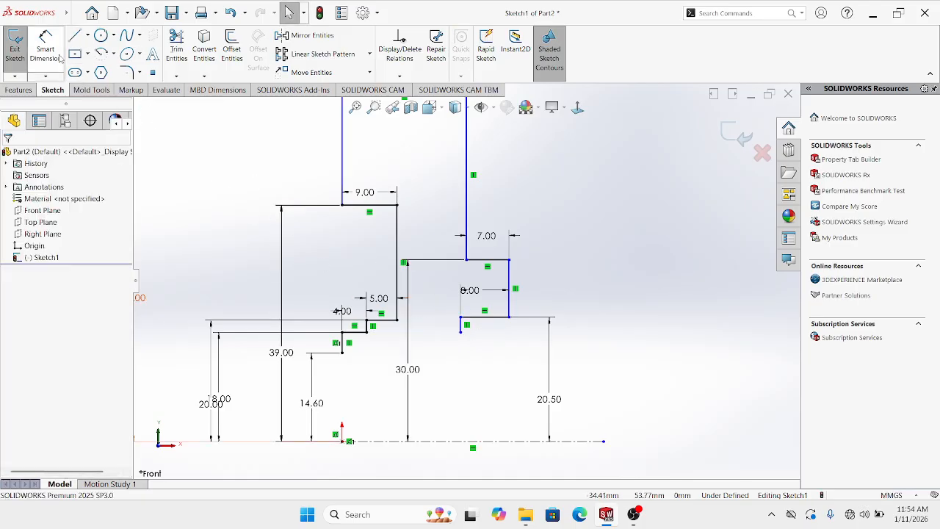
pyautogui.click(60, 58)
pyautogui.click(460, 332)
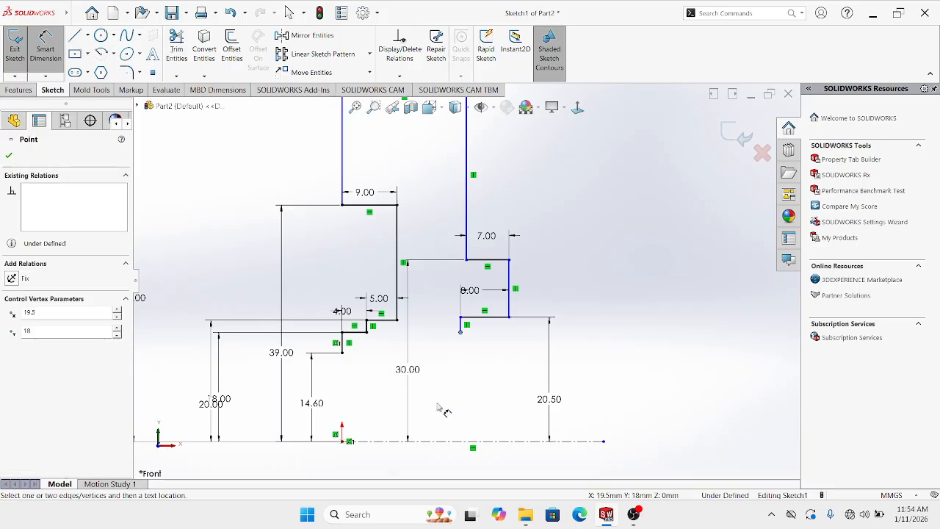
pyautogui.click(446, 441)
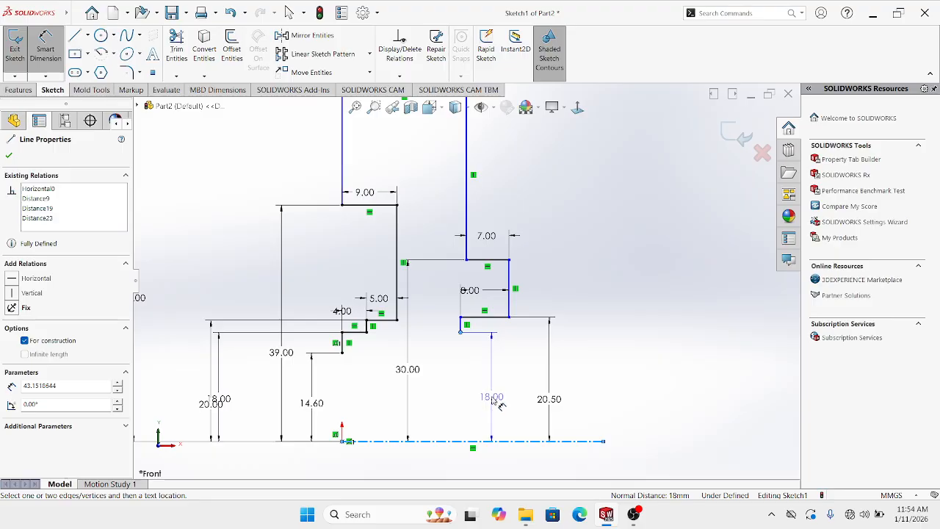
pyautogui.click(495, 400)
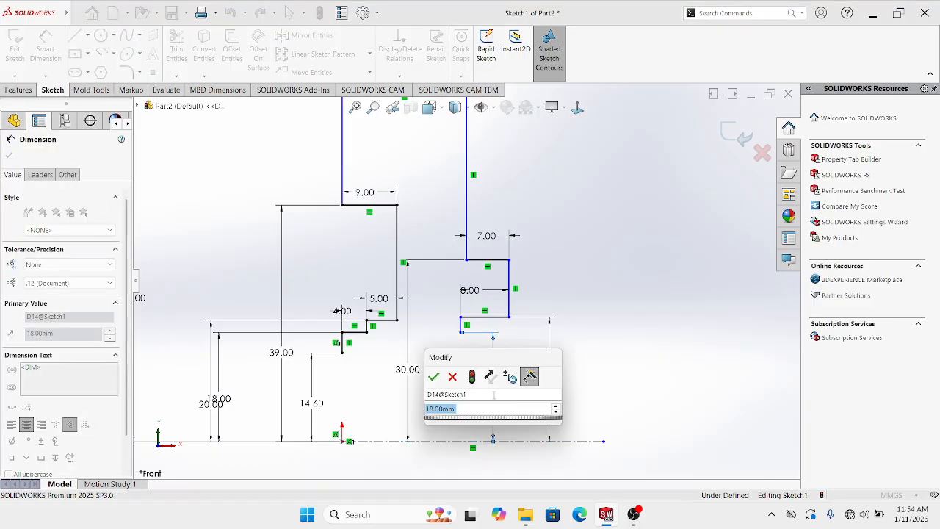
pyautogui.write('37')
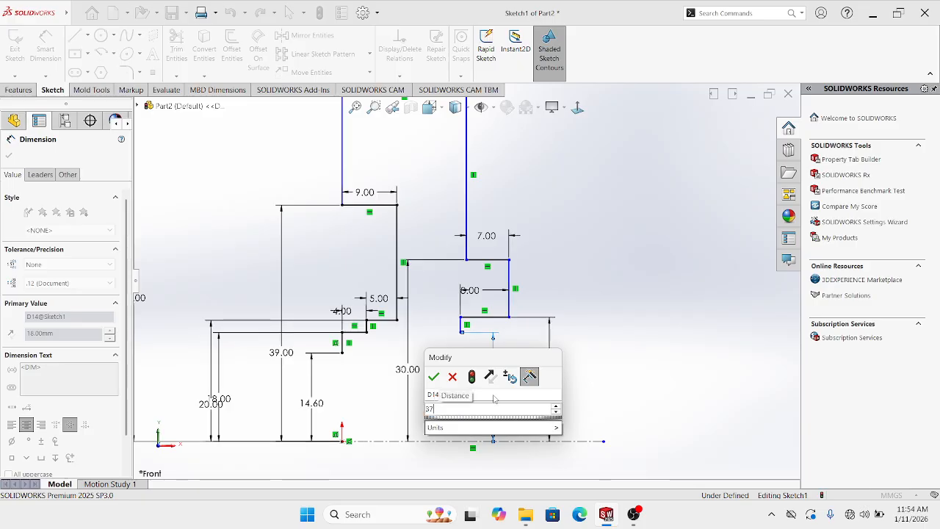
pyautogui.write('/2')
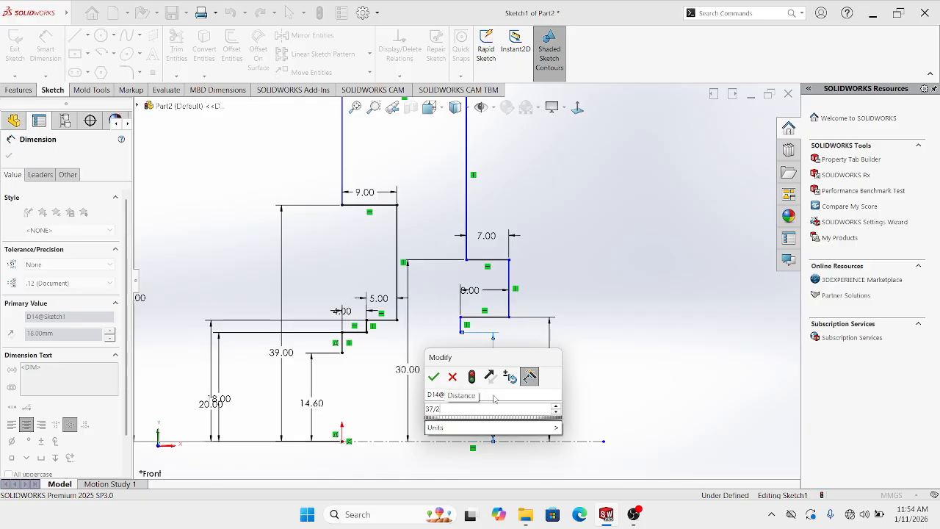
pyautogui.press('Return')
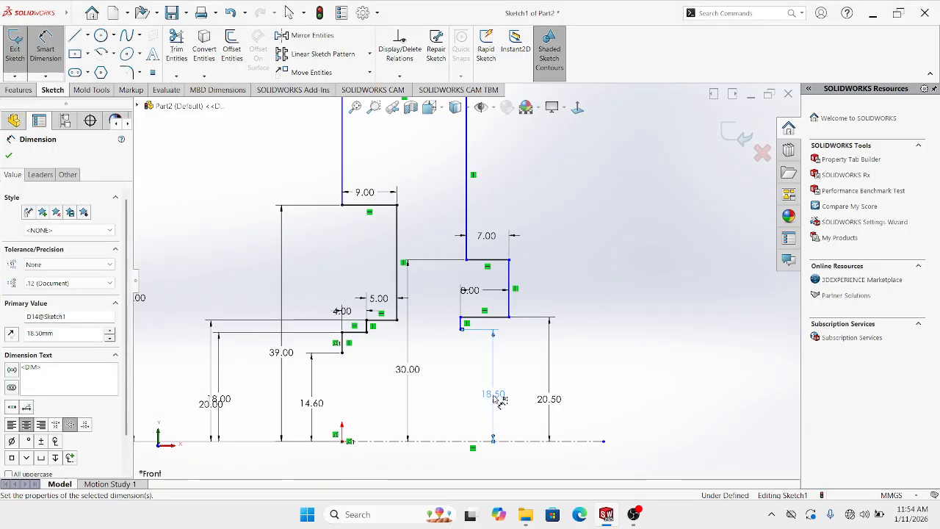
# Add a short horizontal line leftward at the step and dimension it 1.50 mm
pyautogui.press('l')
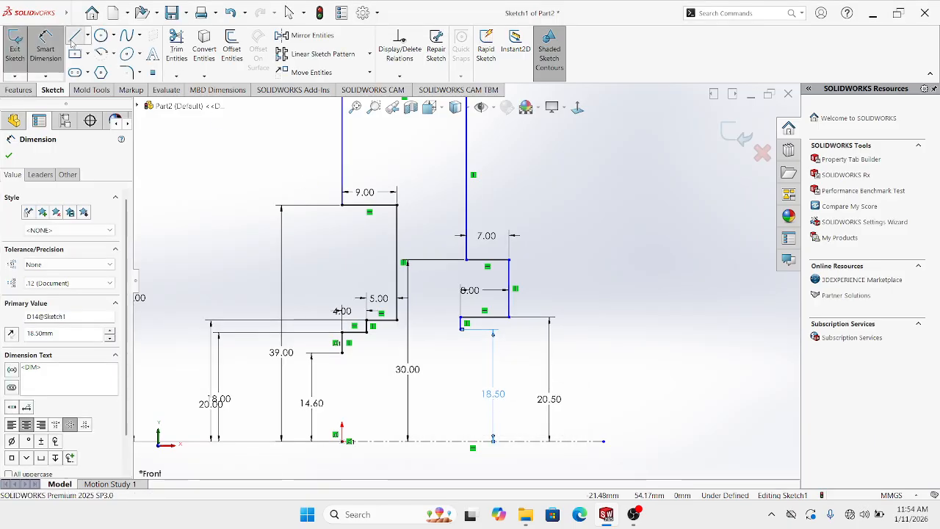
pyautogui.scroll(-2, 394, 309)
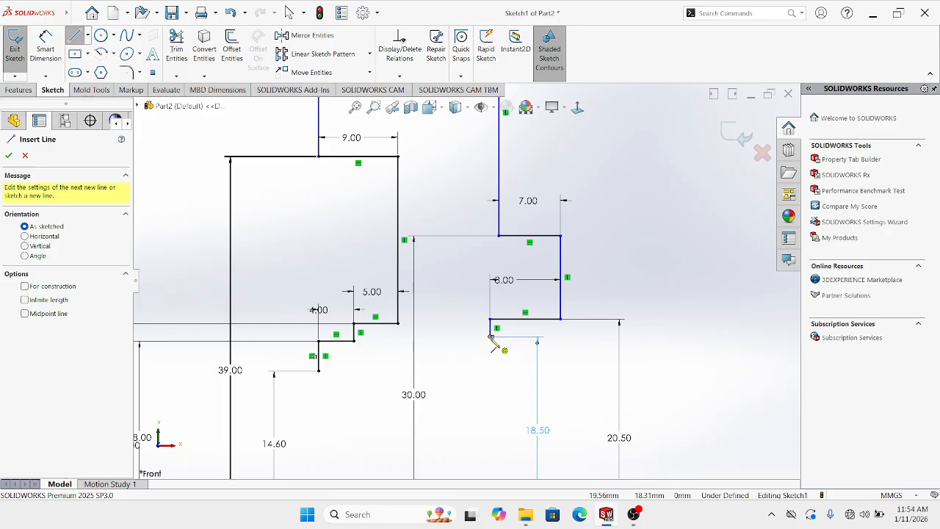
pyautogui.click(491, 337)
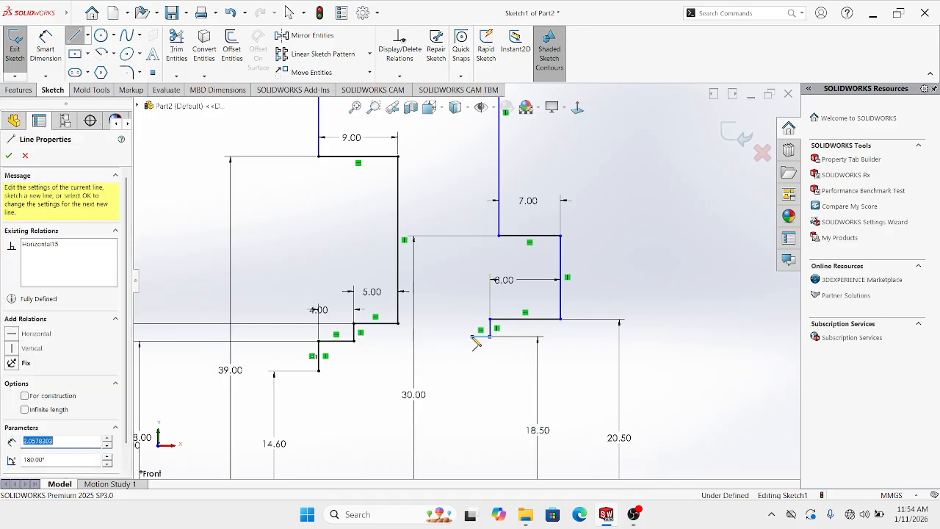
pyautogui.click(472, 337)
pyautogui.press('Escape')
pyautogui.press('d')
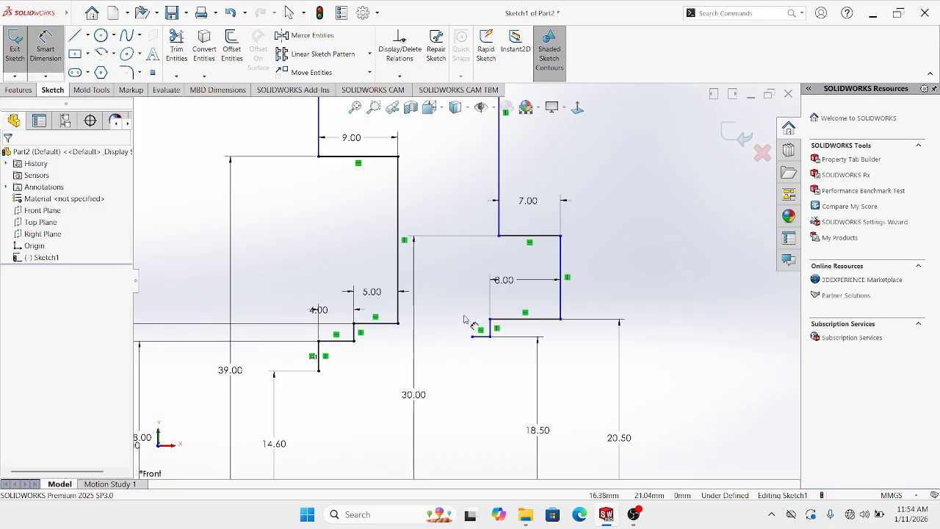
pyautogui.click(481, 337)
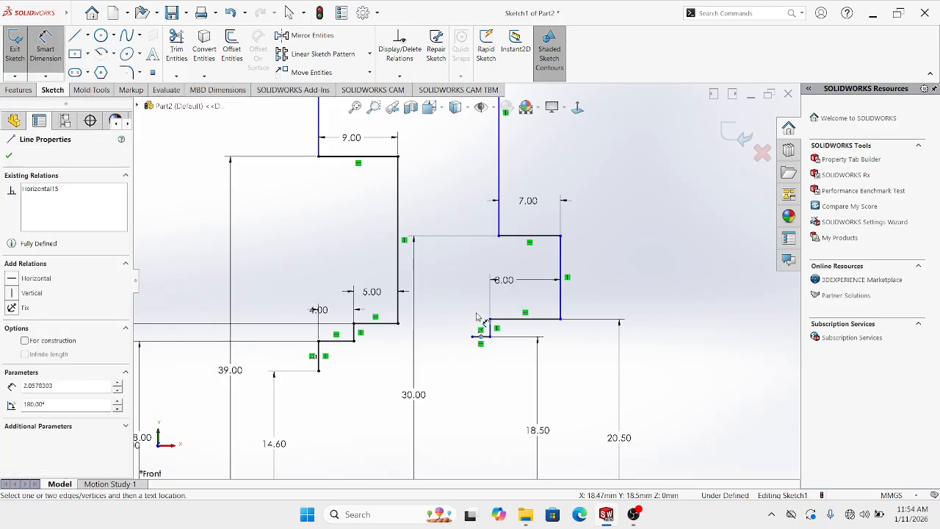
pyautogui.scroll(-3, 470, 332)
pyautogui.click(466, 318)
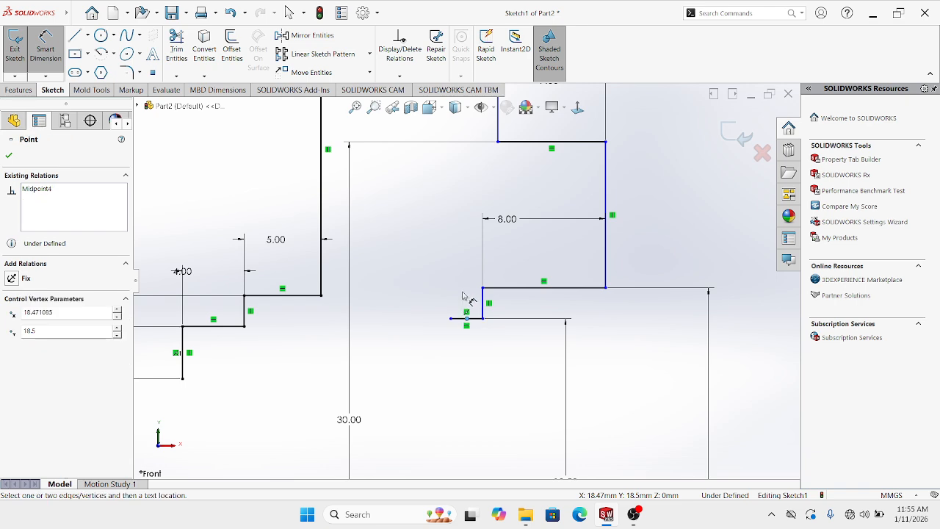
pyautogui.press('Escape')
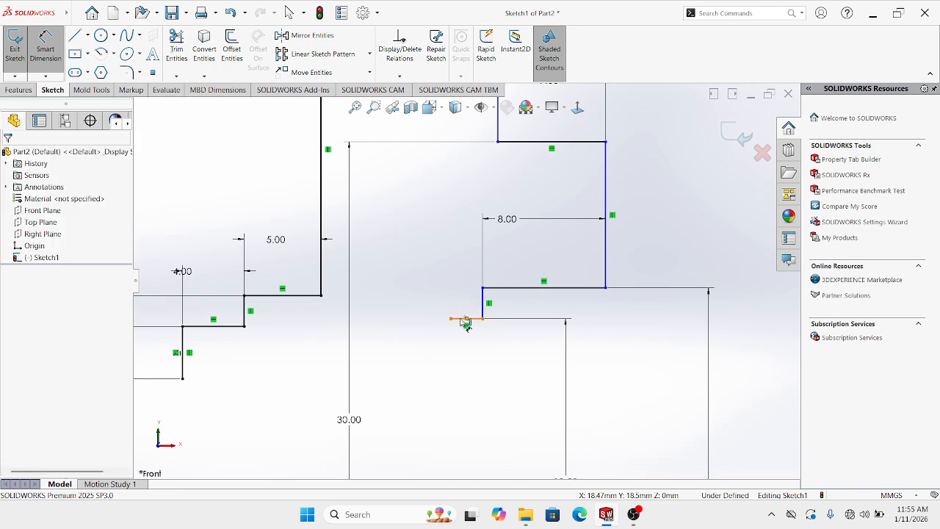
pyautogui.click(462, 320)
pyautogui.click(465, 294)
pyautogui.write('1')
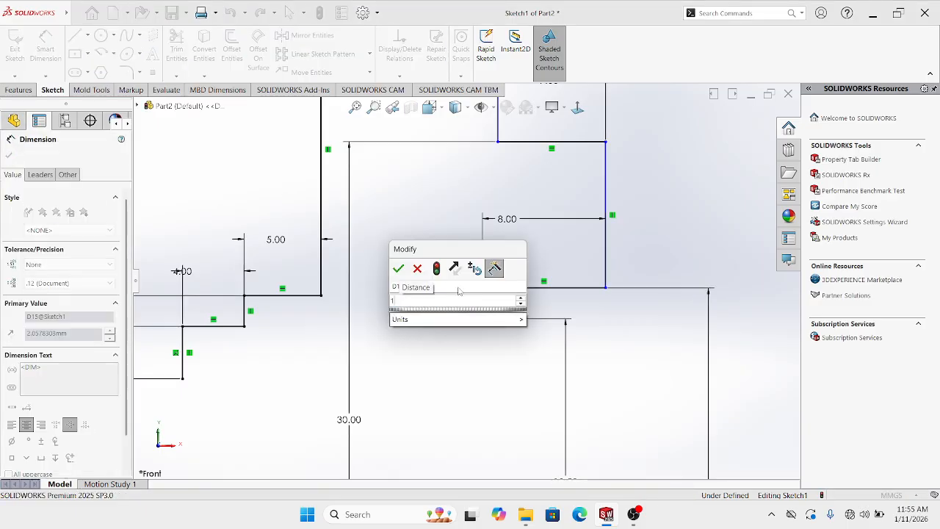
pyautogui.write('.5')
pyautogui.press('Return')
pyautogui.press('Escape')
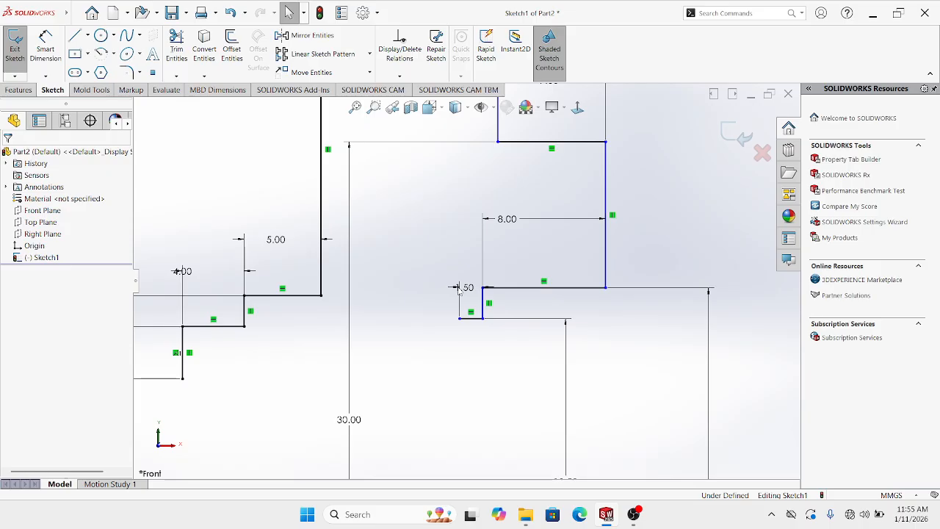
# Draw a short vertical line up from the end of the 1.50 mm line
pyautogui.scroll(2, 457, 289)
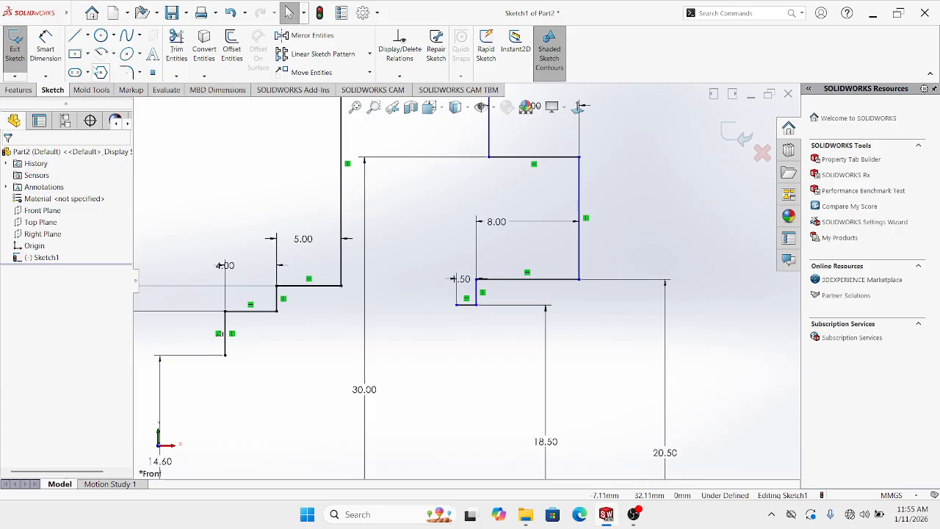
pyautogui.press('l')
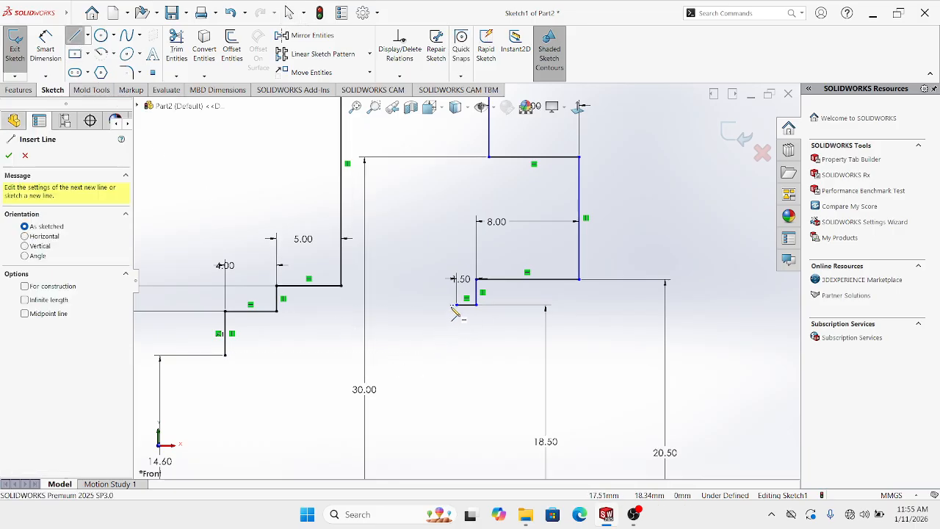
pyautogui.click(457, 304)
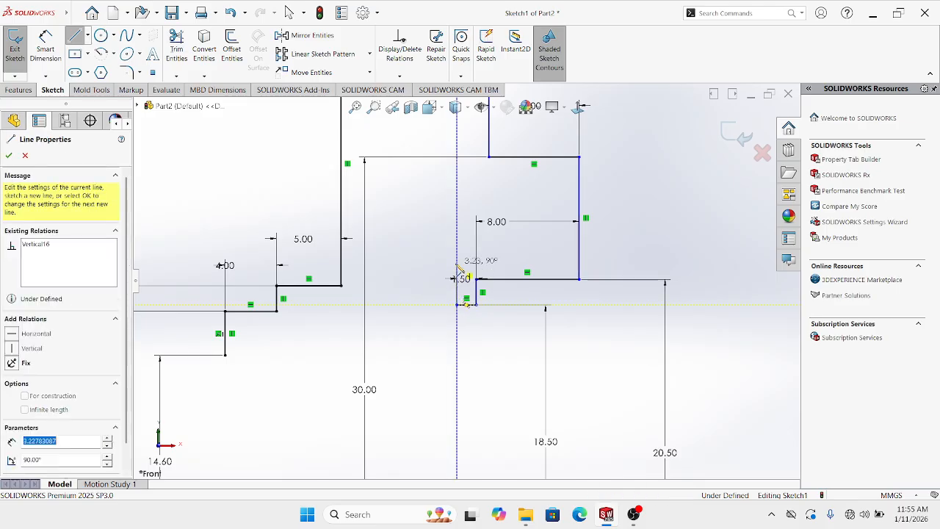
pyautogui.doubleClick(456, 263)
pyautogui.press('Escape')
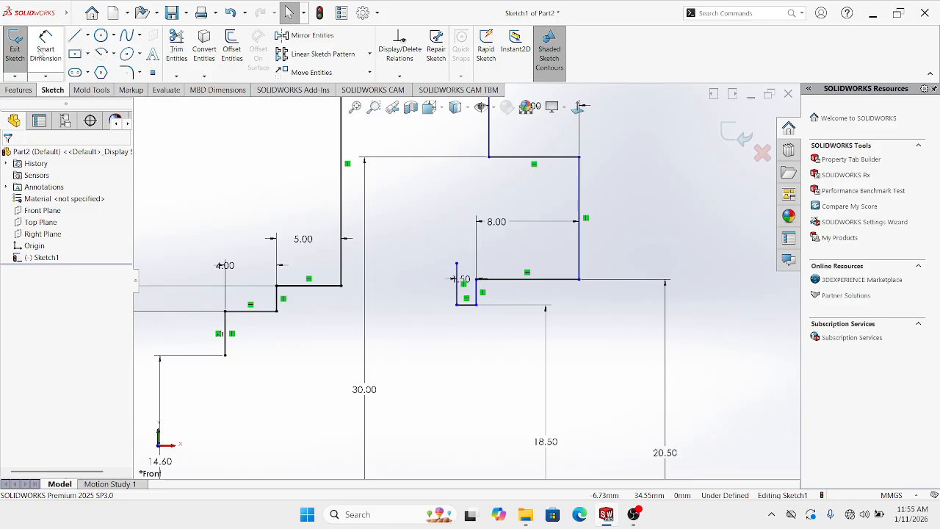
# Dimension its top endpoint 19.00 mm (38/2) above the centreline and move the label right
pyautogui.click(45, 50)
pyautogui.click(457, 264)
pyautogui.scroll(3, 464, 281)
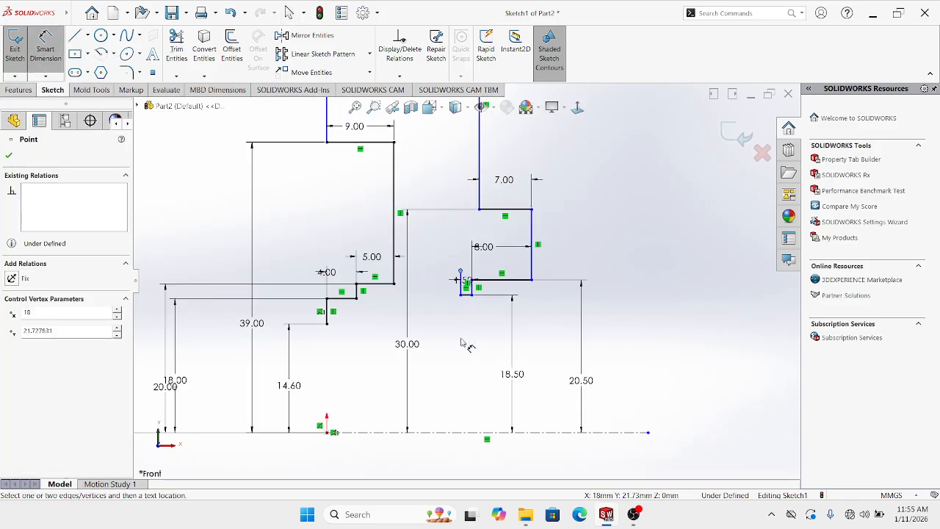
pyautogui.scroll(2, 464, 345)
pyautogui.scroll(-1, 470, 345)
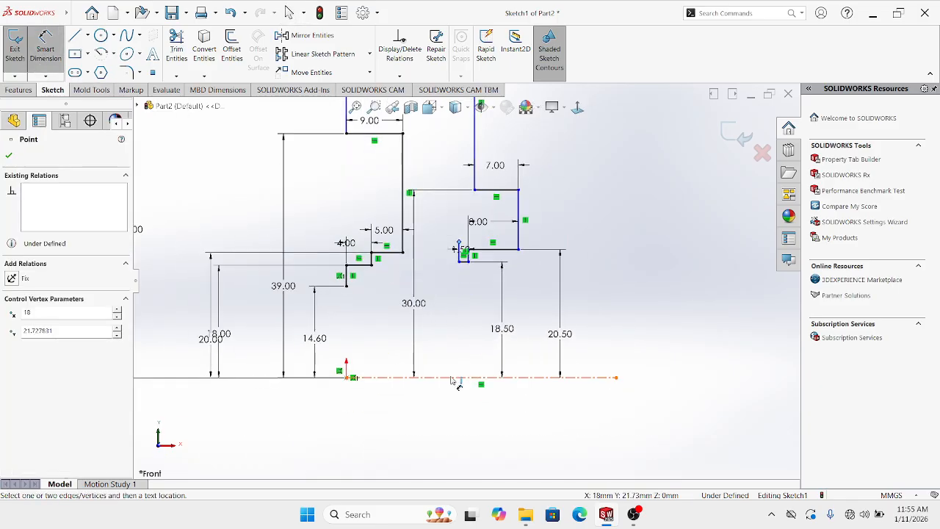
pyautogui.click(453, 378)
pyautogui.click(439, 344)
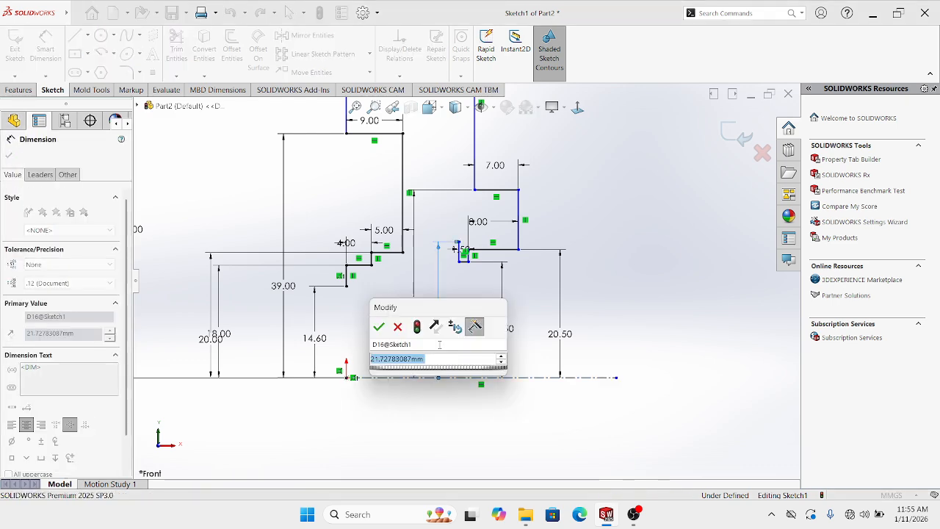
pyautogui.write('38/2')
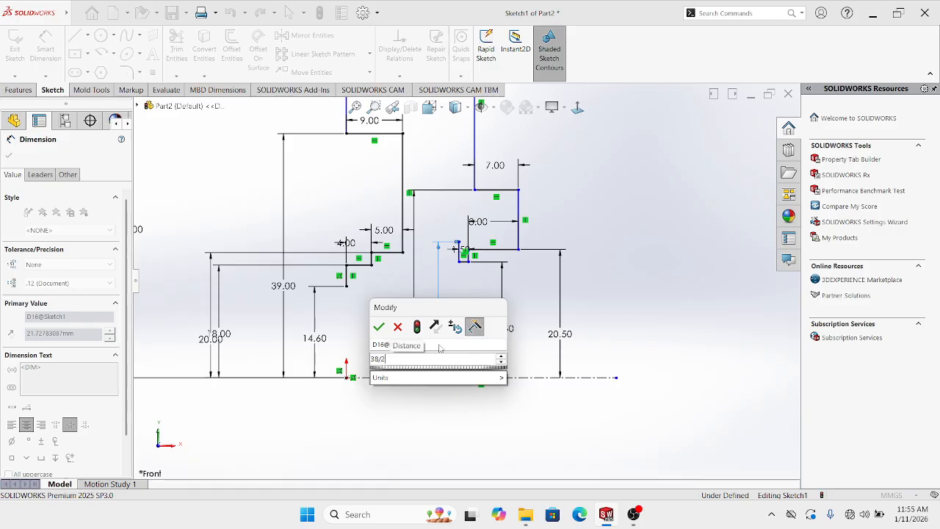
pyautogui.press('Return')
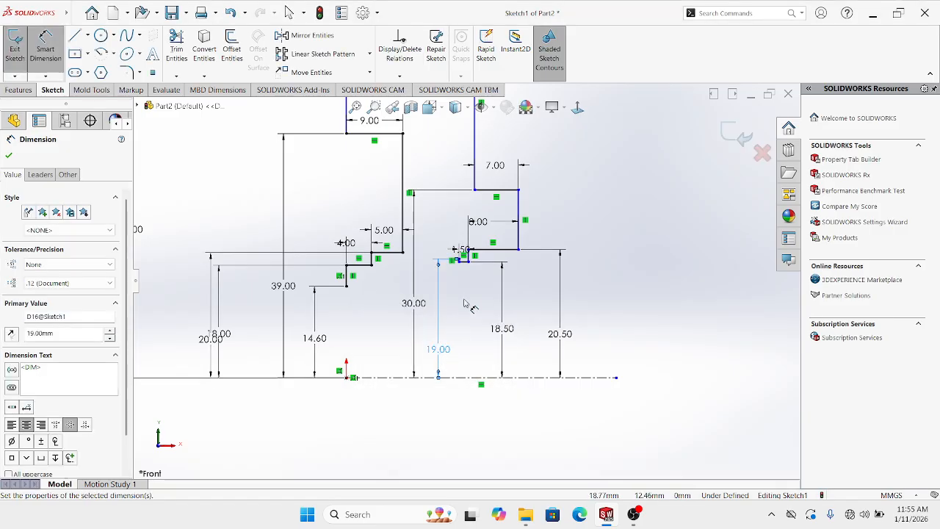
pyautogui.scroll(-3, 462, 297)
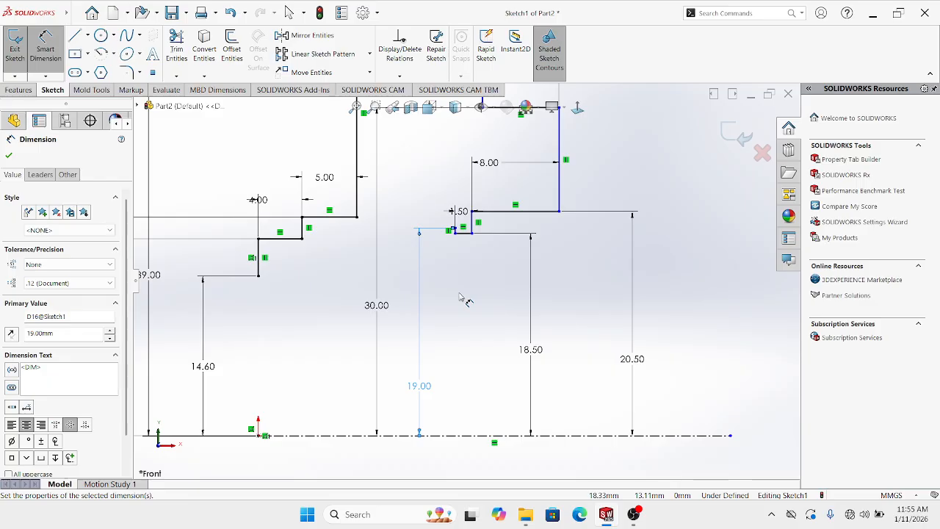
pyautogui.moveTo(419, 387); pyautogui.dragTo(501, 396)
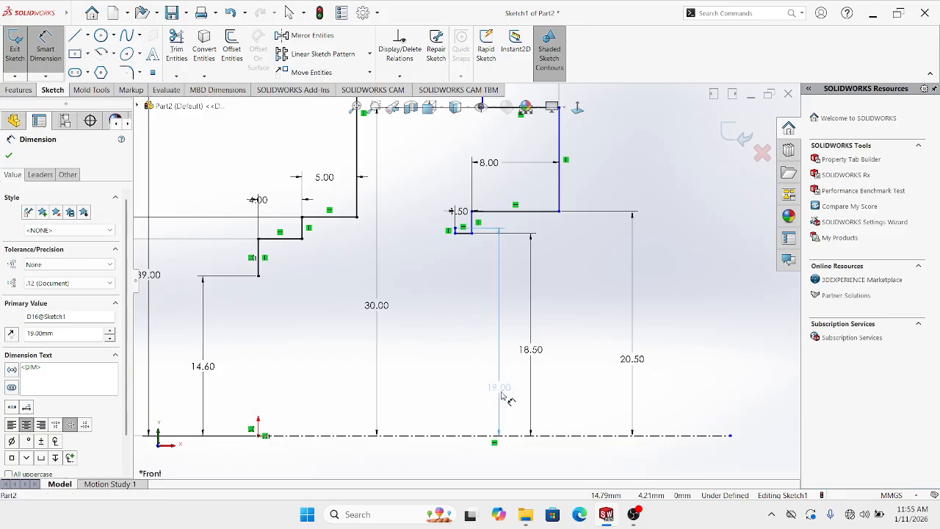
pyautogui.press('Escape')
# Draw a horizontal line leftward from the 19.00 step's top and dimension it 5.50 mm
pyautogui.click(75, 36)
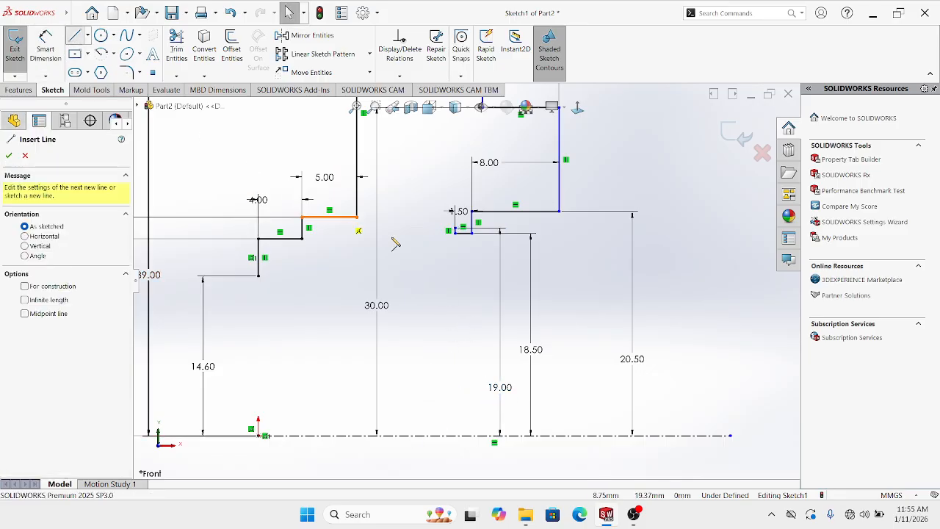
pyautogui.scroll(-4, 469, 249)
pyautogui.click(473, 233)
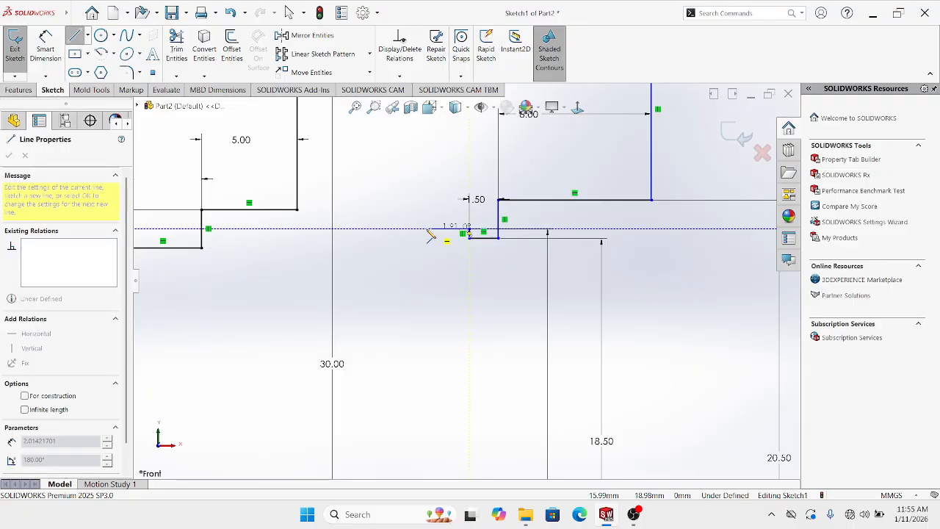
pyautogui.click(425, 230)
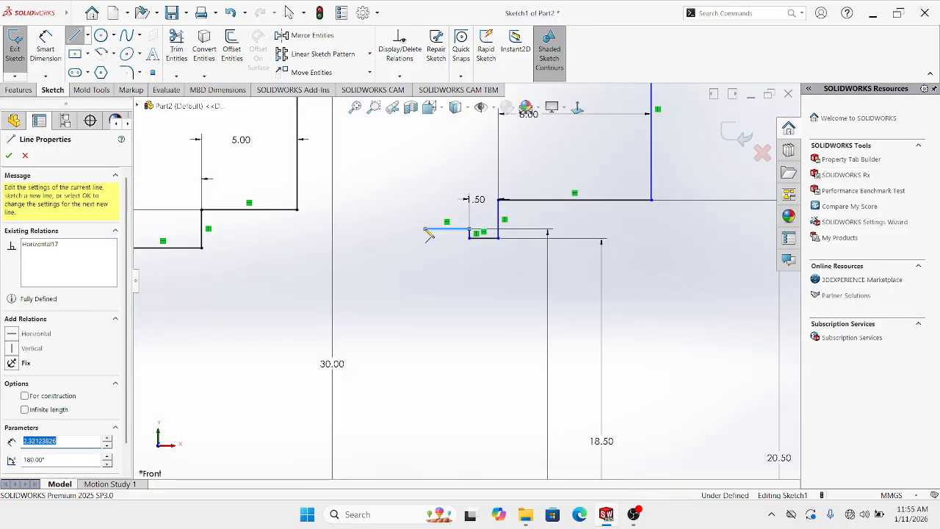
pyautogui.press('Escape')
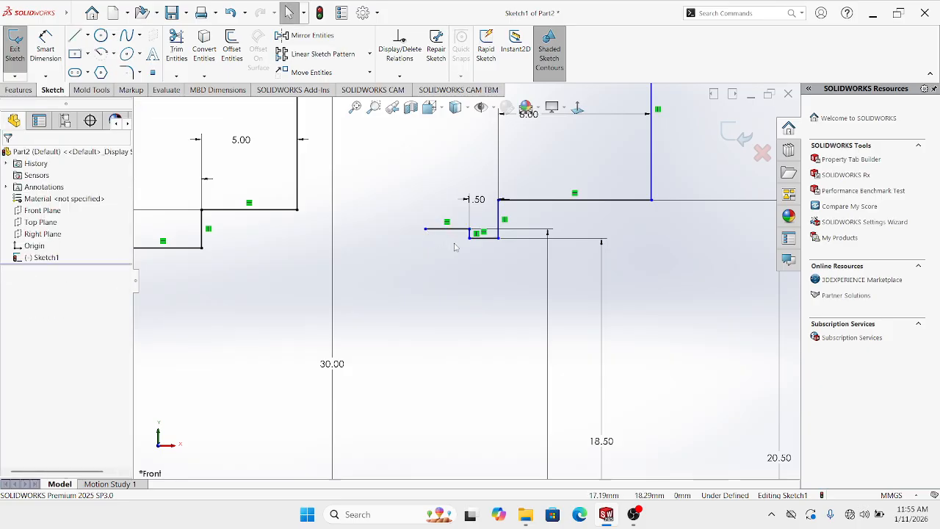
pyautogui.click(45, 46)
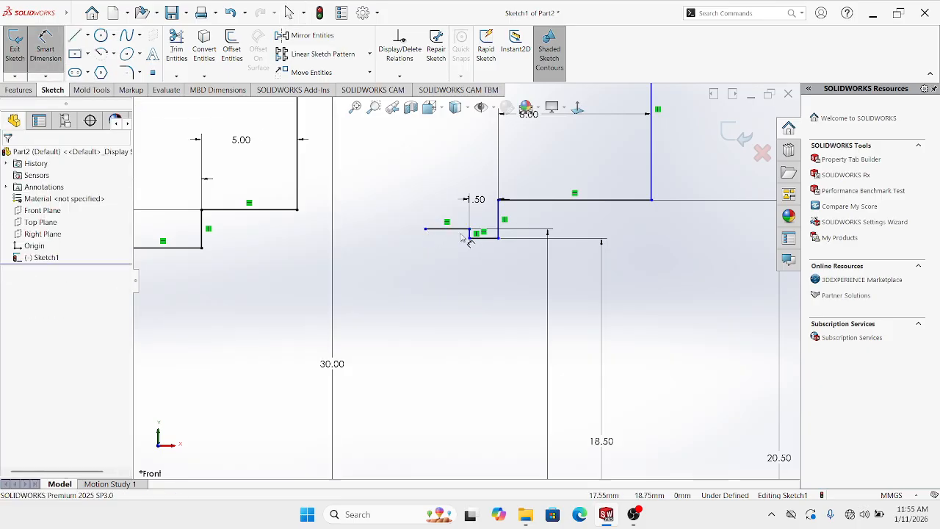
pyautogui.click(458, 222)
pyautogui.click(446, 182)
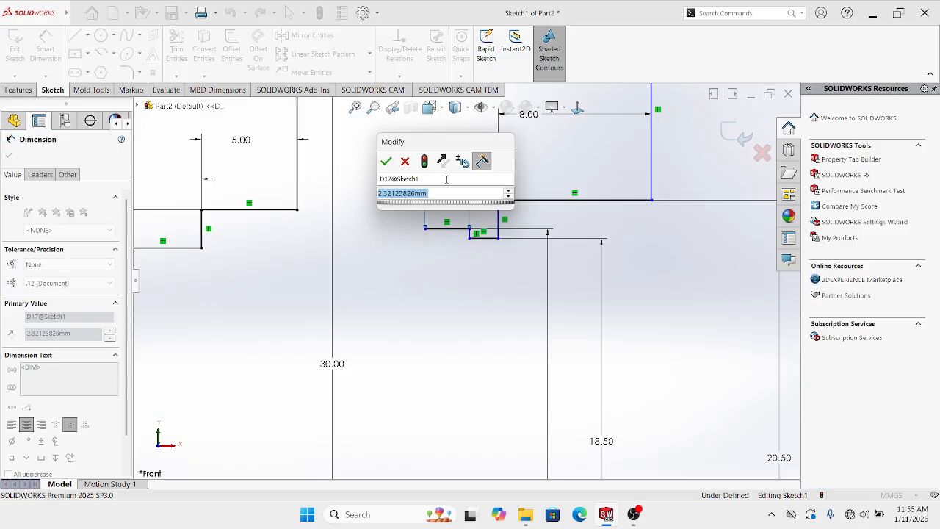
pyautogui.write('5.5')
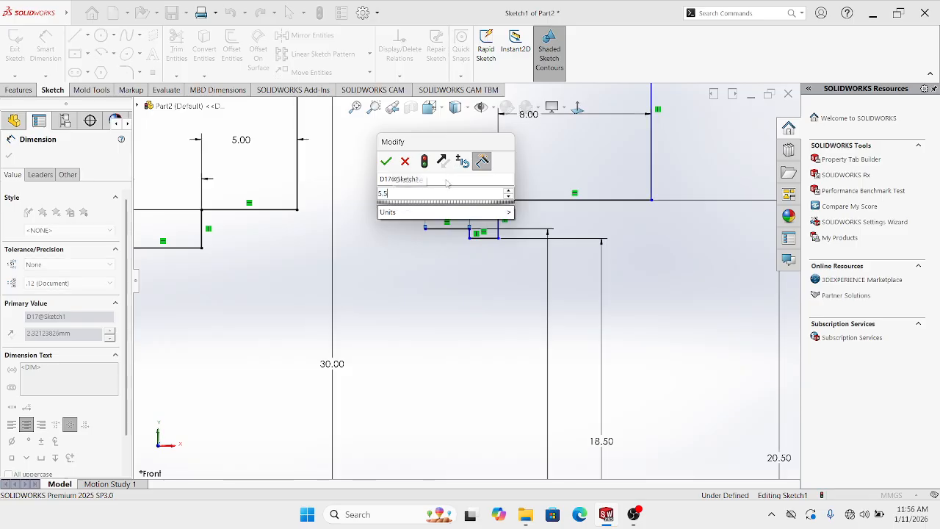
pyautogui.press('Return')
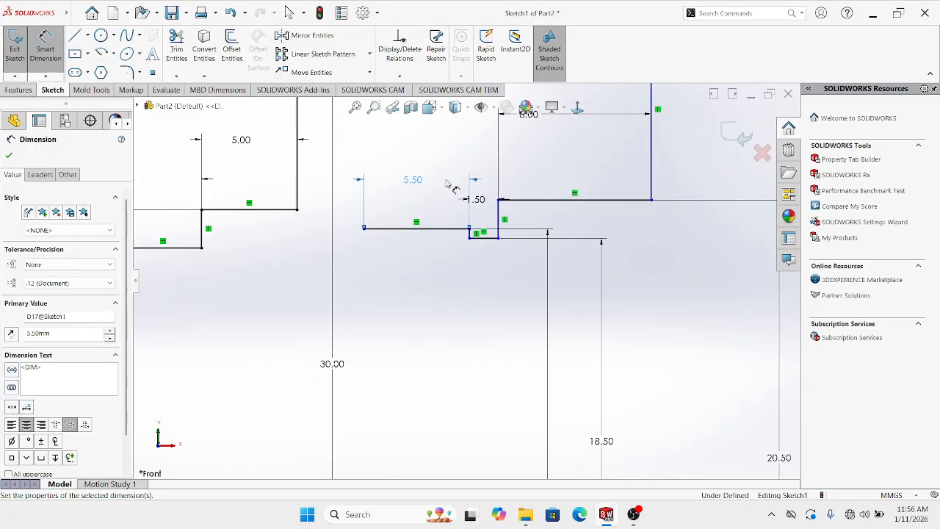
pyautogui.press('Escape')
pyautogui.press('f')
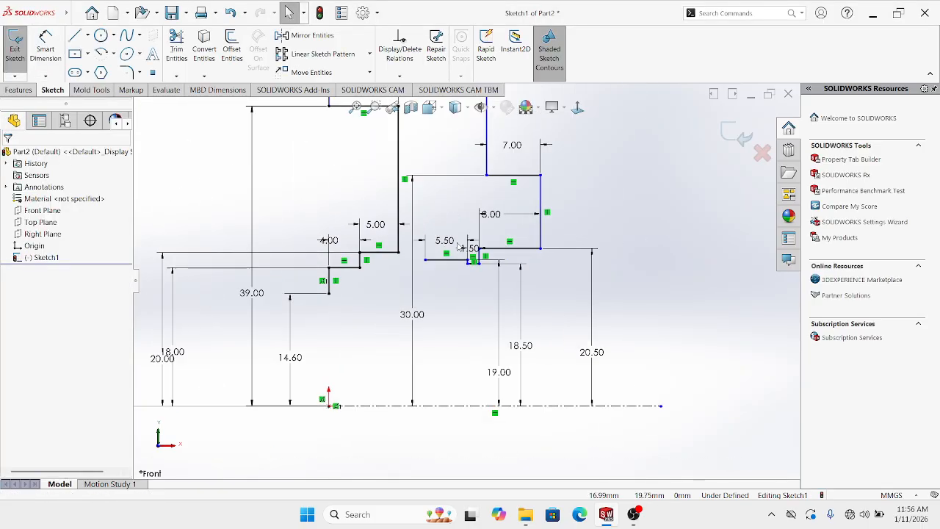
pyautogui.click(74, 35)
# Close the profile with a bottom horizontal line and a short vertical rise to the 5.50 line
pyautogui.scroll(-2, 411, 327)
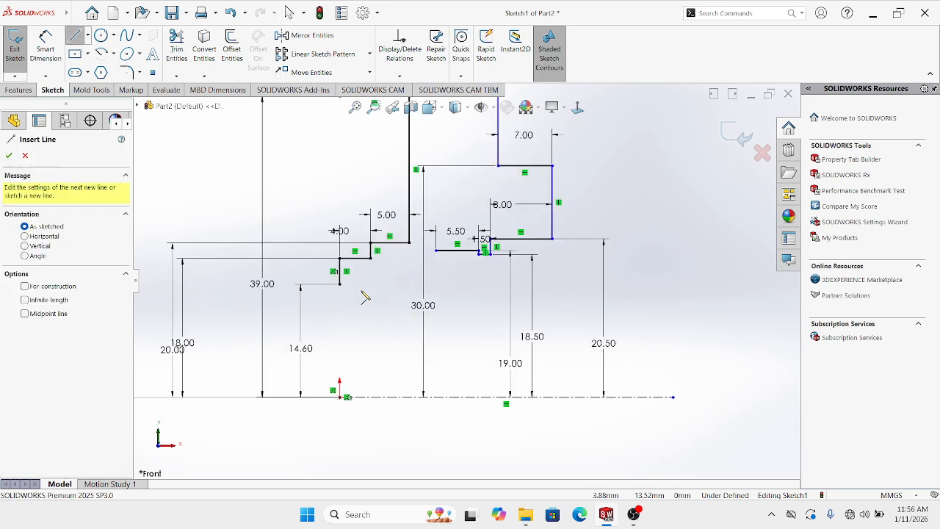
pyautogui.click(339, 284)
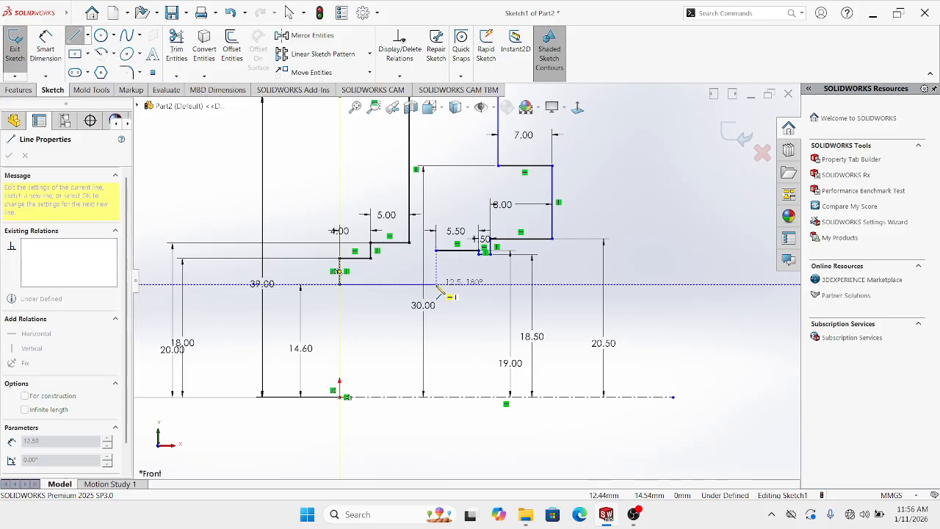
pyautogui.click(436, 283)
pyautogui.click(436, 251)
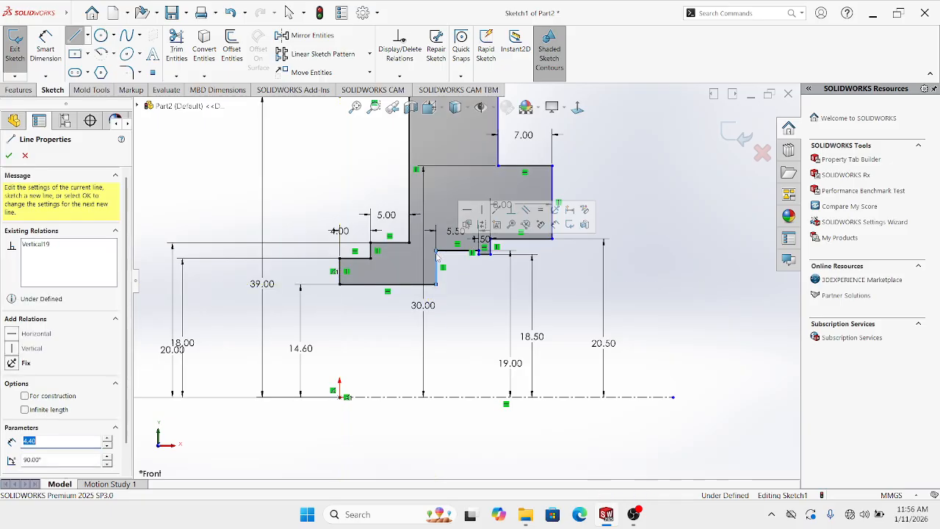
pyautogui.scroll(2, 548, 263)
pyautogui.scroll(-2, 556, 240)
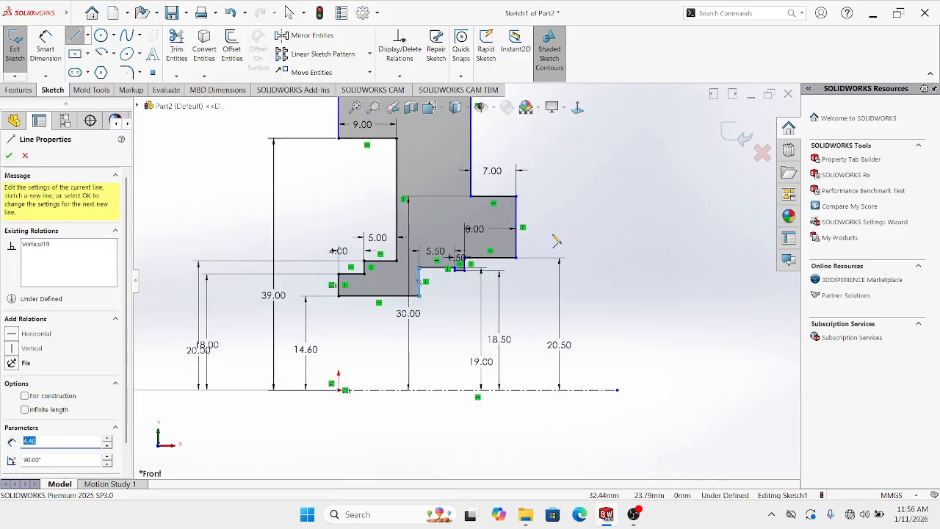
pyautogui.press('Escape')
pyautogui.press('Escape')
pyautogui.scroll(3, 553, 233)
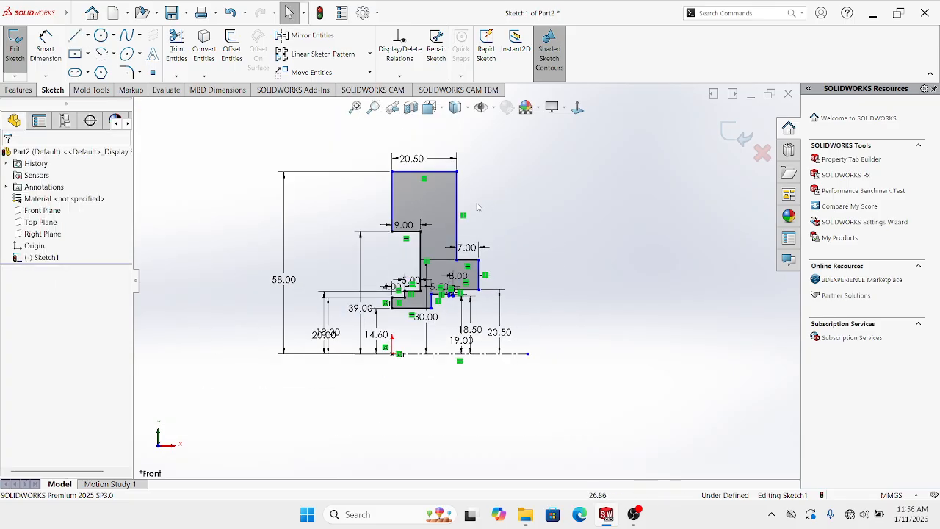
# Add the 27.50 mm overall width dimension, undoing an extra 58.00 height dimension
pyautogui.click(47, 50)
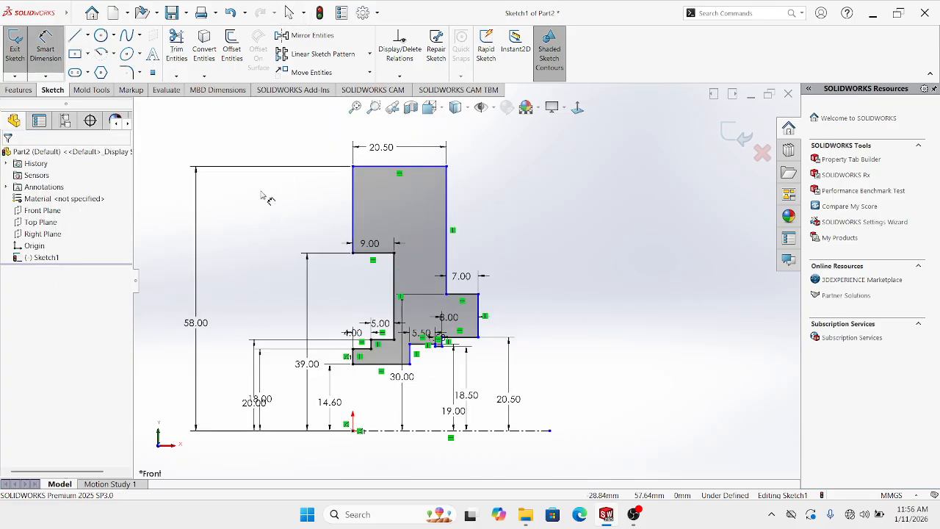
pyautogui.click(353, 167)
pyautogui.click(481, 297)
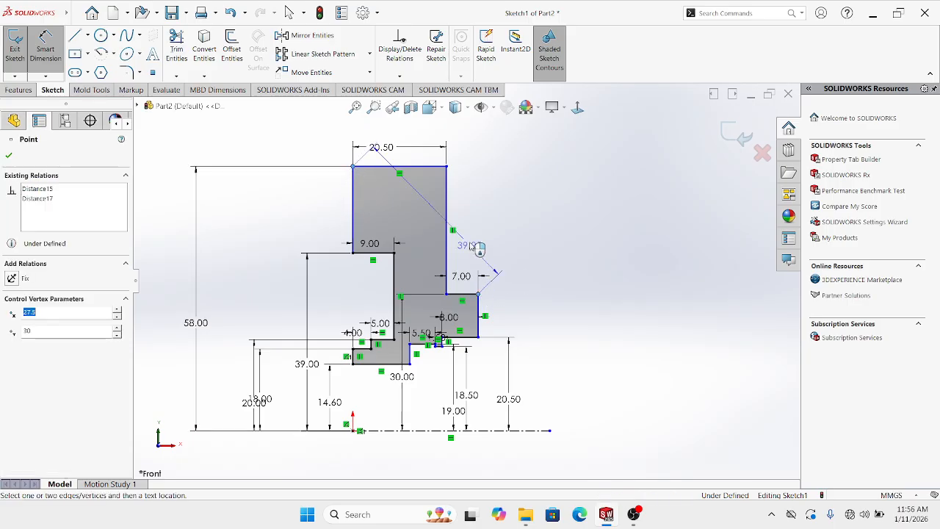
pyautogui.scroll(1, 470, 248)
pyautogui.click(429, 147)
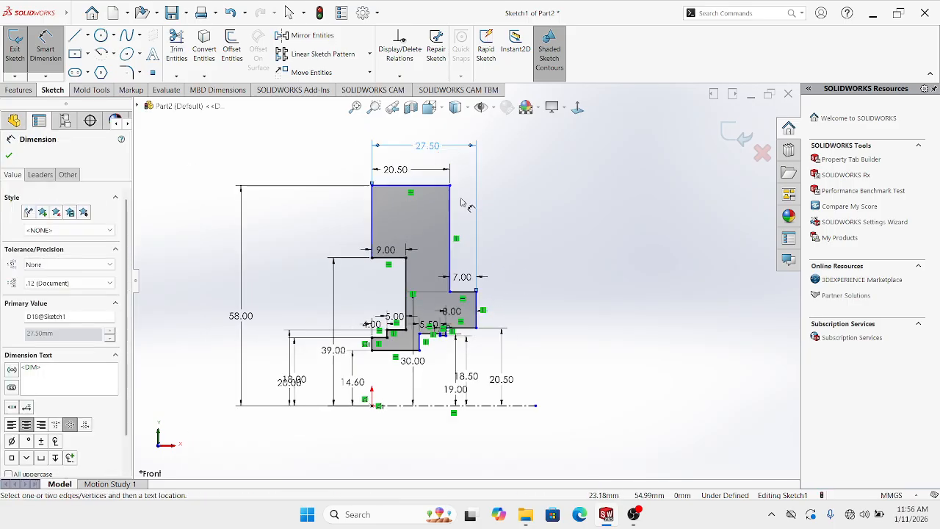
pyautogui.press('Escape')
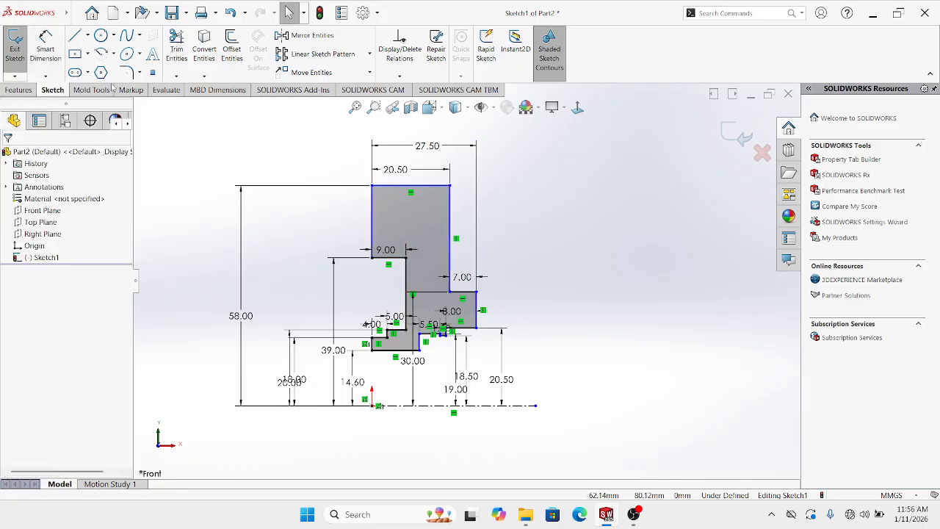
pyautogui.click(47, 50)
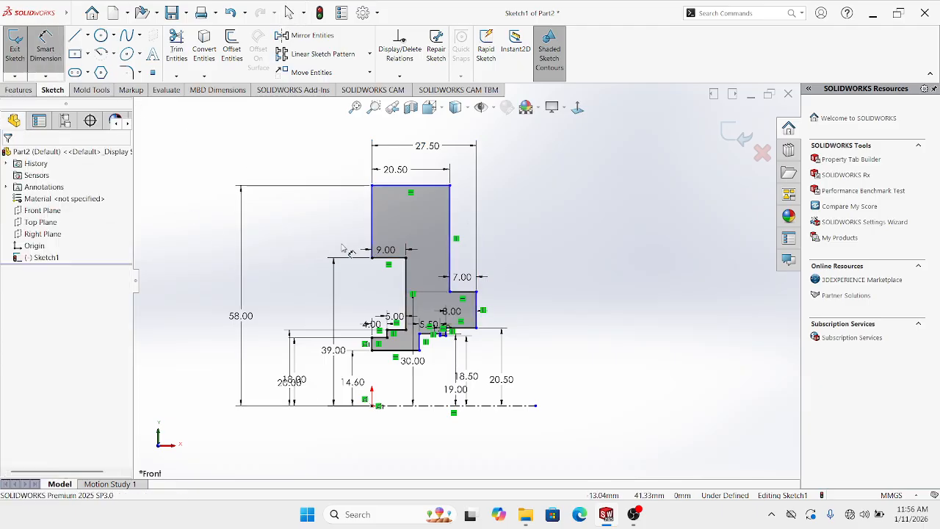
pyautogui.click(373, 186)
pyautogui.click(376, 405)
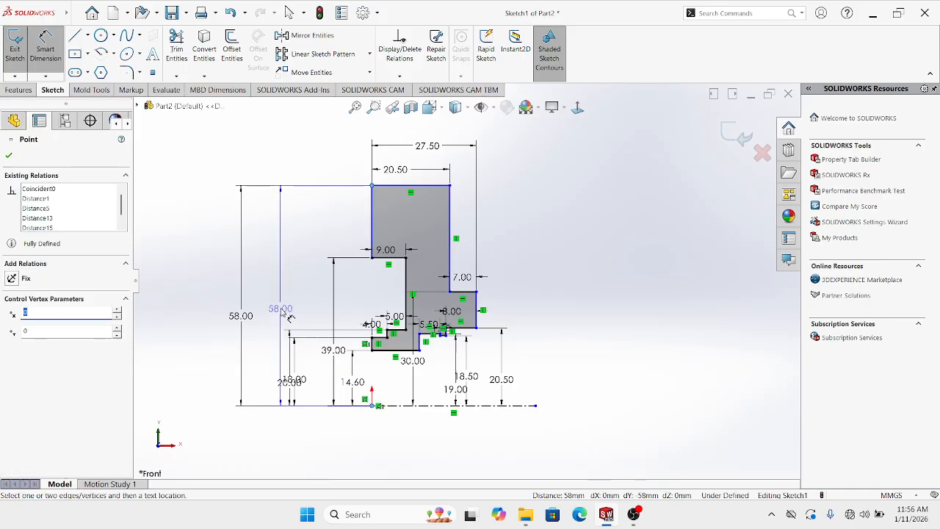
pyautogui.click(280, 309)
pyautogui.press('Escape')
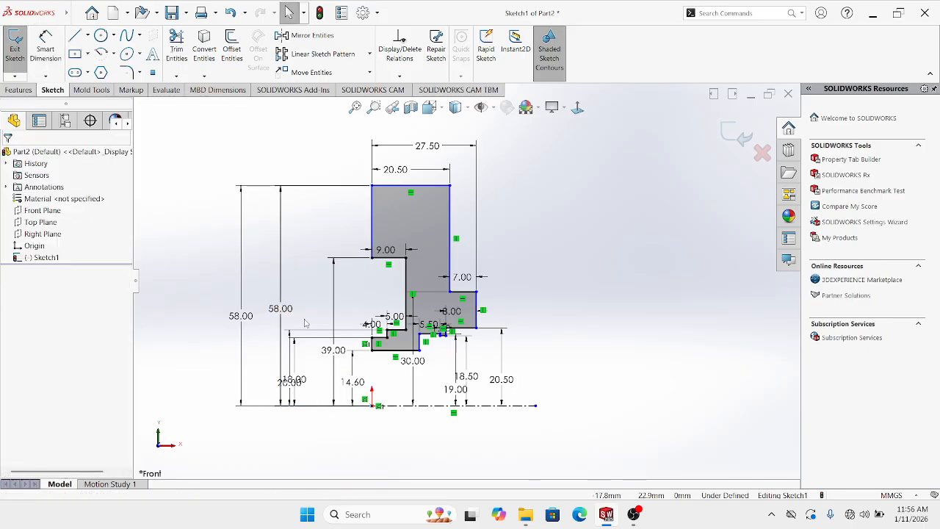
pyautogui.hotkey('ctrl', 'z')
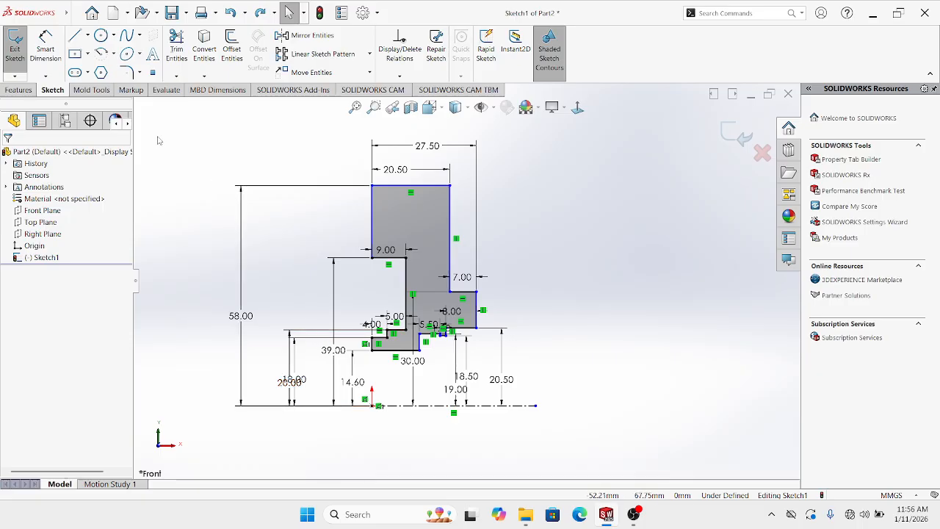
# Dimension the upper left edge 19.00 mm and the base centreline 27.5 mm
pyautogui.click(45, 49)
pyautogui.click(373, 217)
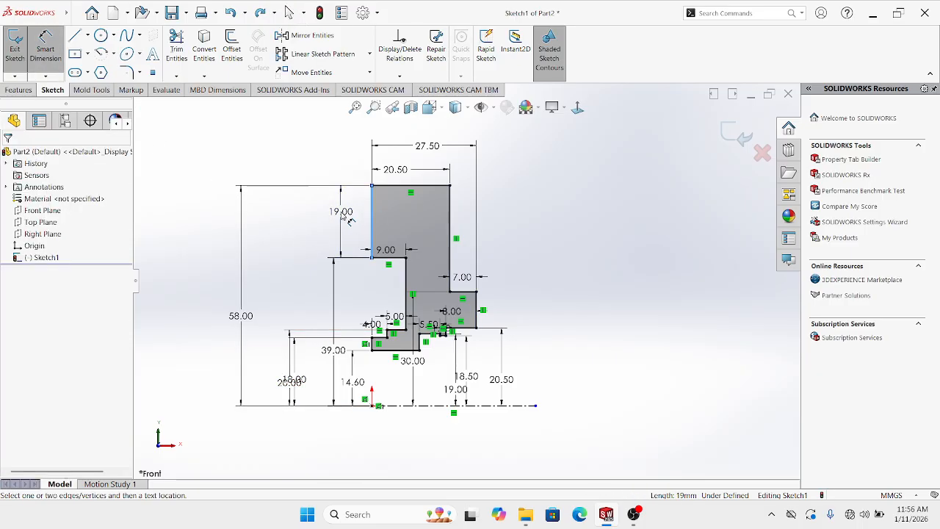
pyautogui.click(340, 220)
pyautogui.click(280, 193)
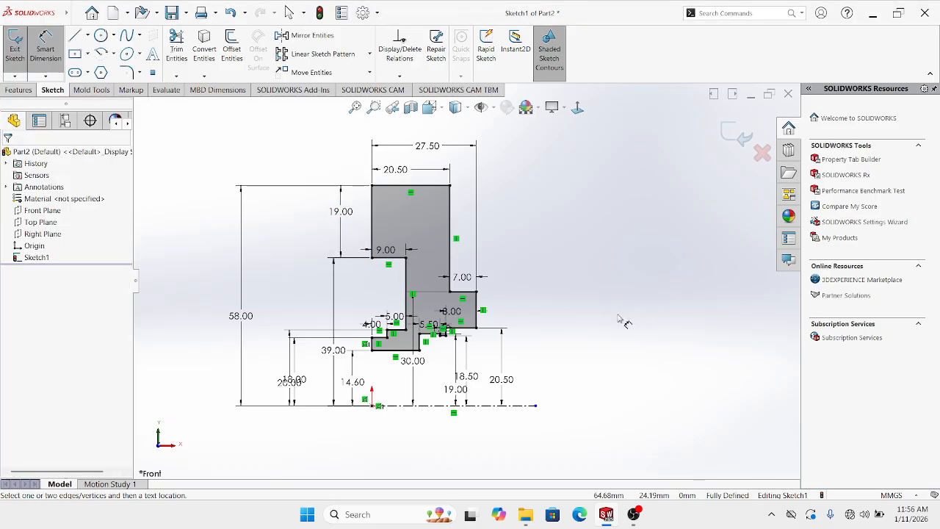
pyautogui.click(482, 406)
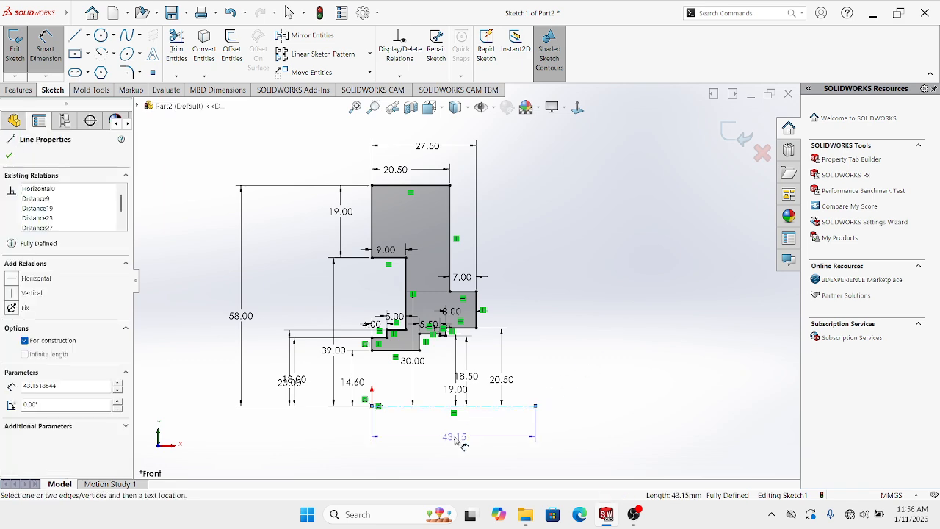
pyautogui.click(456, 439)
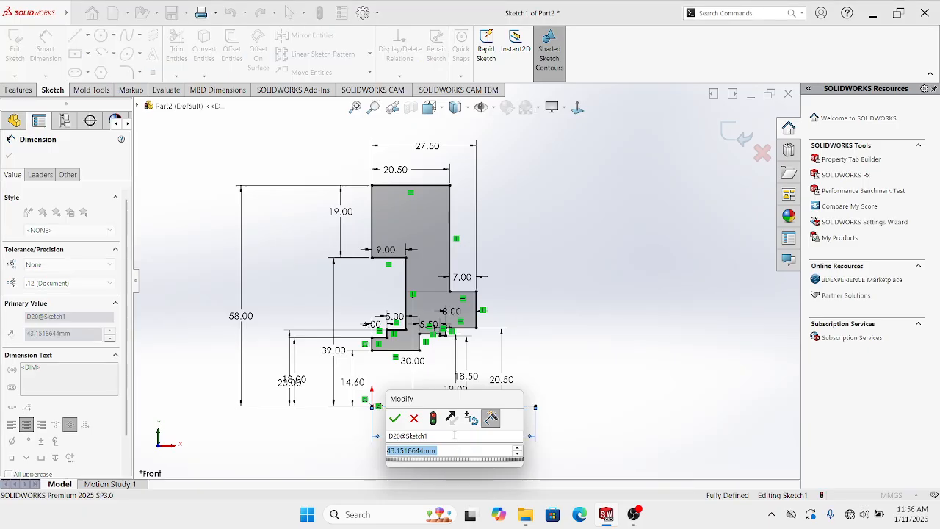
pyautogui.write('27')
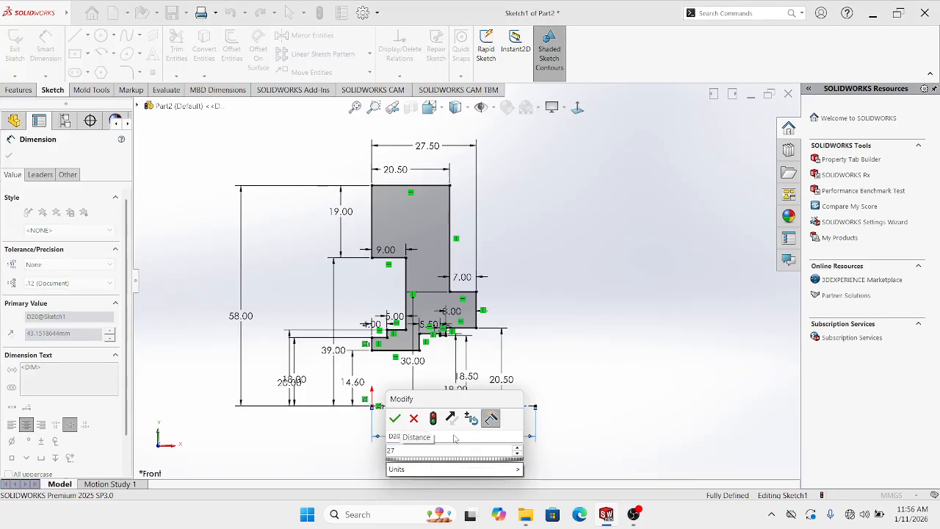
pyautogui.write('.5')
pyautogui.press('Return')
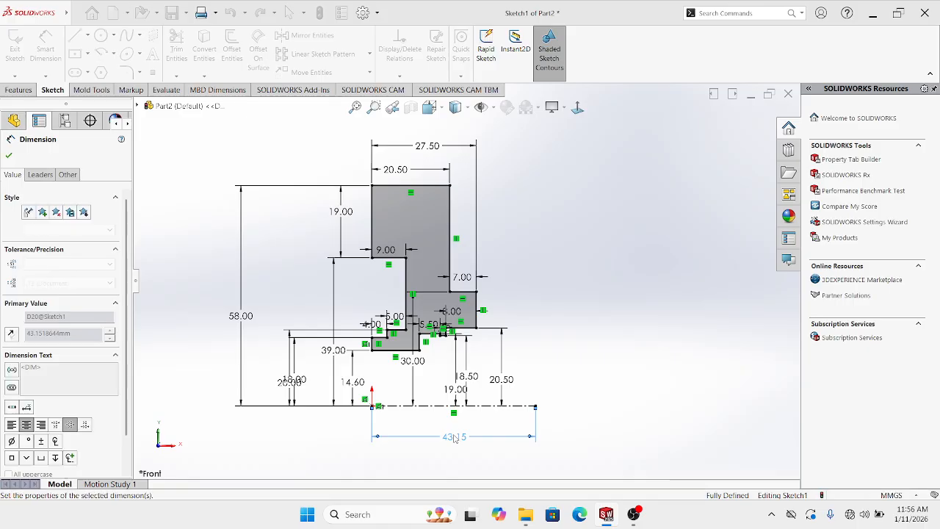
pyautogui.press('Escape')
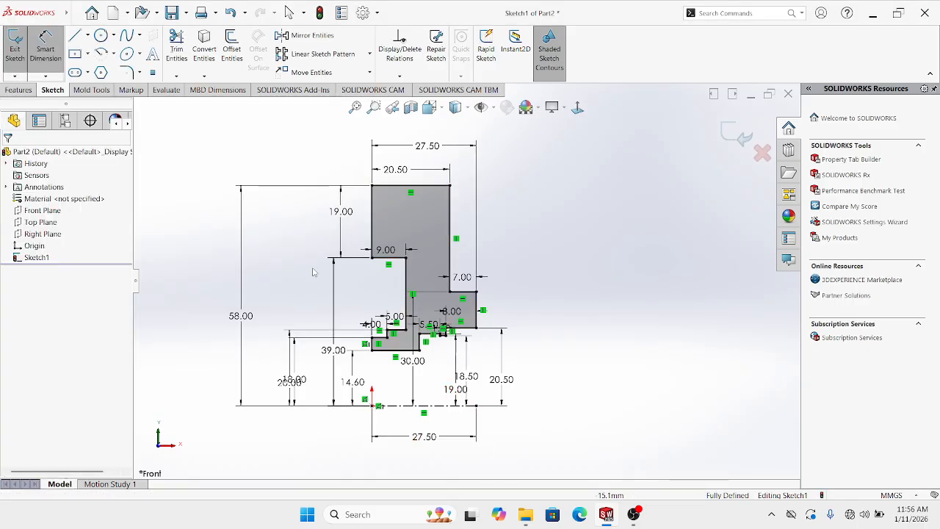
pyautogui.press('Escape')
# Bring up the Features tools for creating solid features
pyautogui.scroll(2, 353, 372)
pyautogui.scroll(-4, 405, 294)
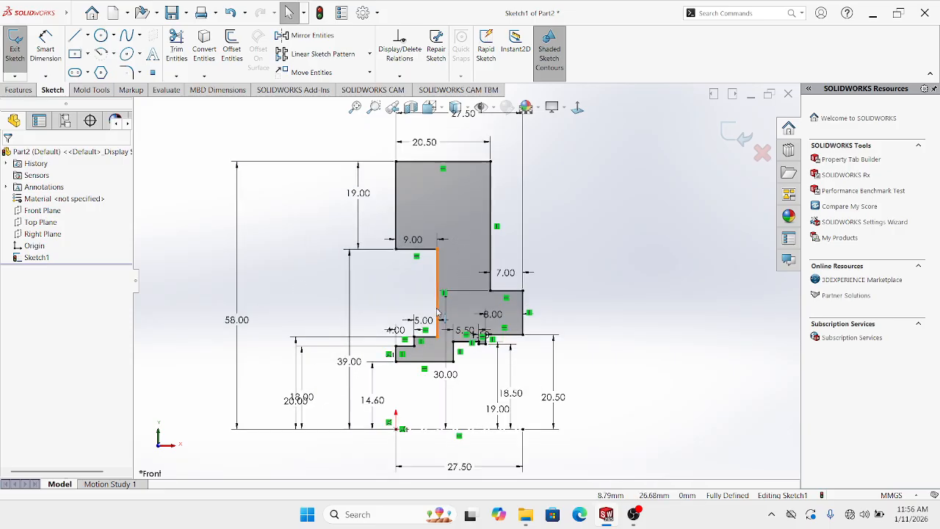
pyautogui.scroll(-1, 481, 341)
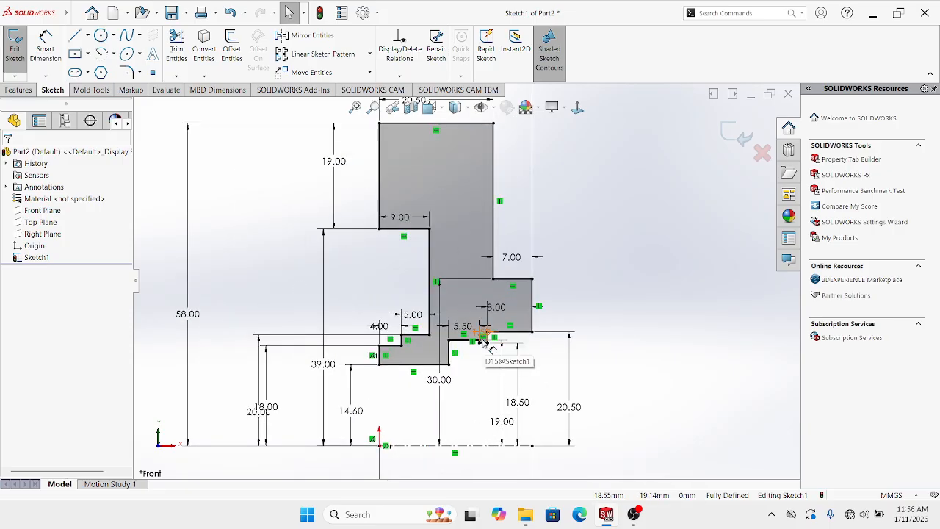
pyautogui.scroll(2, 474, 323)
pyautogui.click(19, 90)
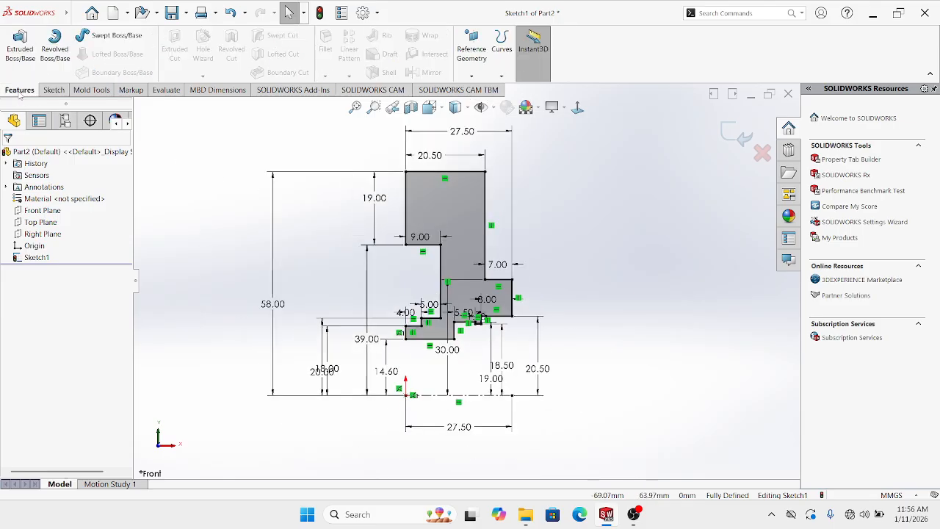
# Revolve the profile 360° about centreline Line1 into a solid disc, then view it Normal To
pyautogui.click(55, 52)
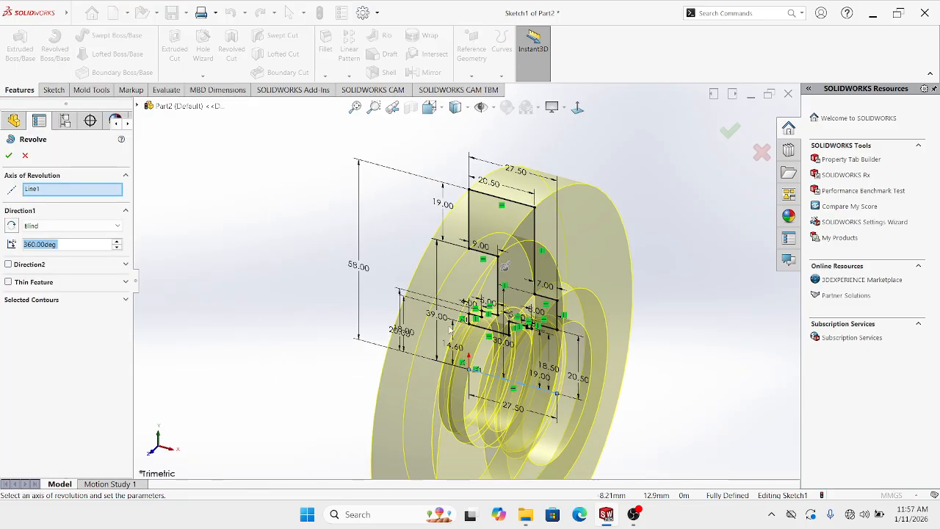
pyautogui.scroll(2, 559, 372)
pyautogui.moveTo(579, 373)
pyautogui.mouseDown(button='middle')
pyautogui.moveTo(579, 325)
pyautogui.moveTo(643, 293)
pyautogui.moveTo(631, 331)
pyautogui.mouseUp(button='middle')
pyautogui.moveTo(578, 294); pyautogui.dragTo(525, 264, button='middle')
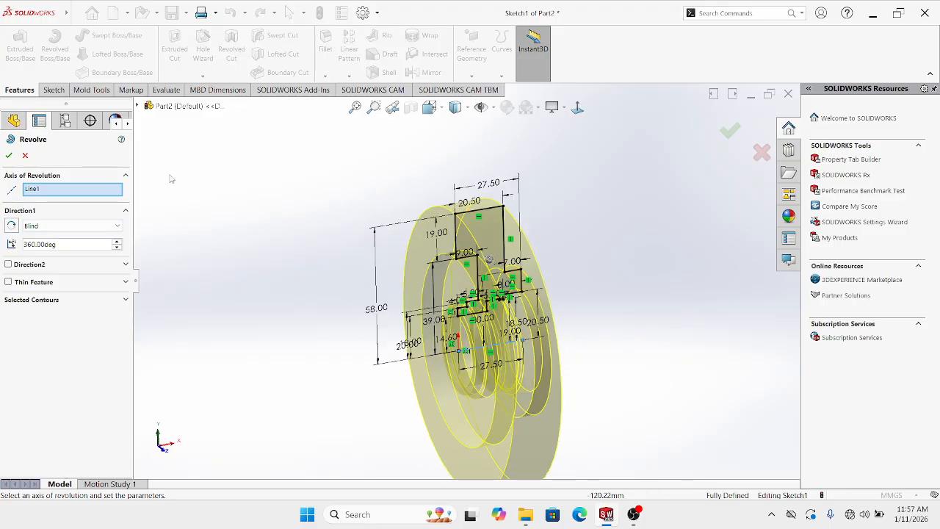
pyautogui.click(8, 155)
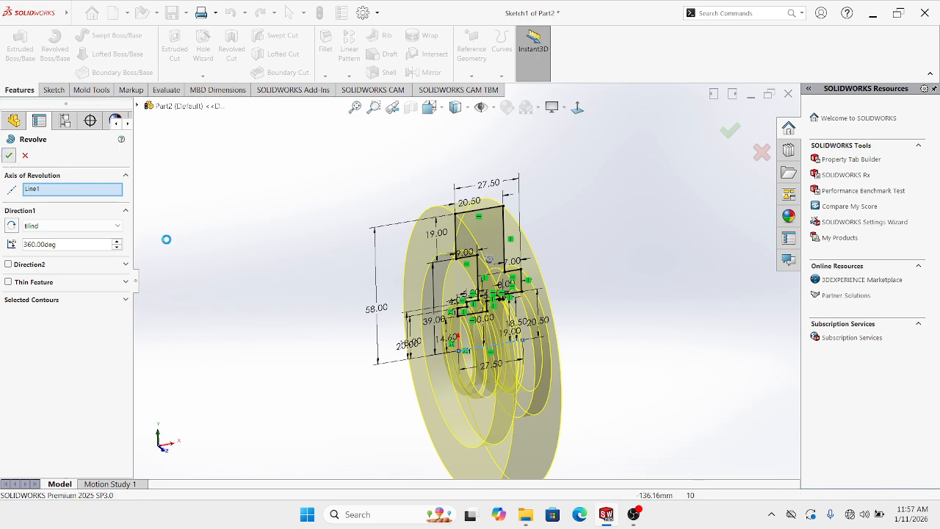
pyautogui.moveTo(420, 230)
pyautogui.mouseDown(button='middle')
pyautogui.moveTo(421, 275)
pyautogui.moveTo(330, 263)
pyautogui.moveTo(441, 279)
pyautogui.moveTo(388, 367)
pyautogui.moveTo(471, 271)
pyautogui.moveTo(506, 253)
pyautogui.moveTo(477, 270)
pyautogui.mouseUp(button='middle')
pyautogui.click(577, 107)
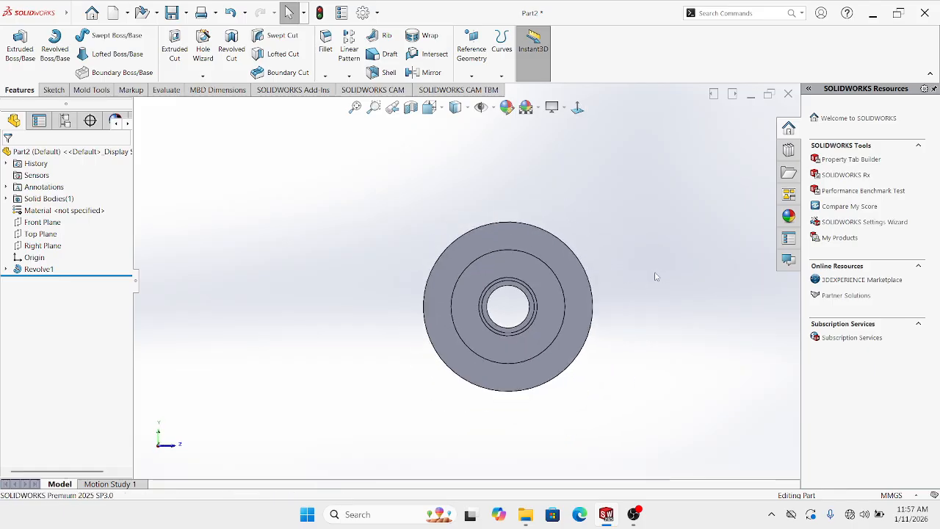
# Inspect the disc, return to a face-on view, and select its outer ring face
pyautogui.scroll(-5, 474, 286)
pyautogui.moveTo(473, 281); pyautogui.dragTo(543, 191, button='middle')
pyautogui.click(577, 107)
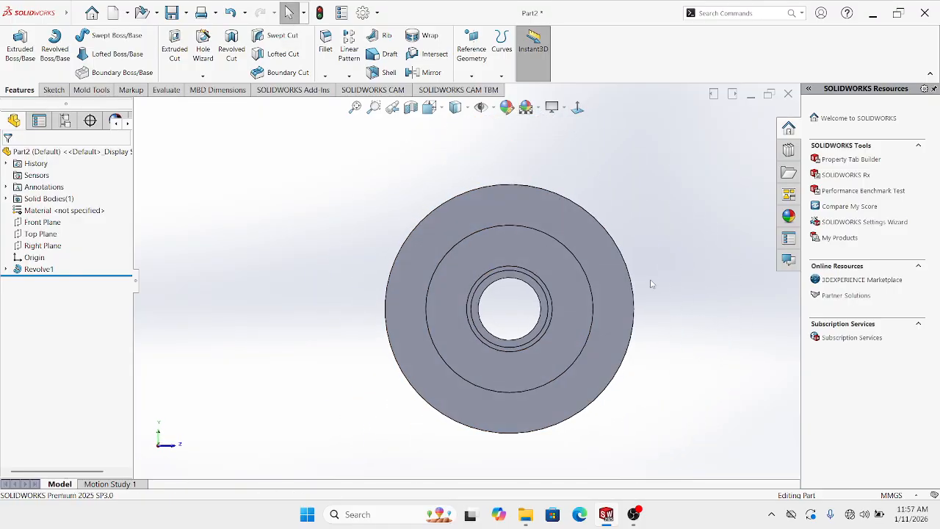
pyautogui.moveTo(599, 286); pyautogui.dragTo(583, 226, button='middle')
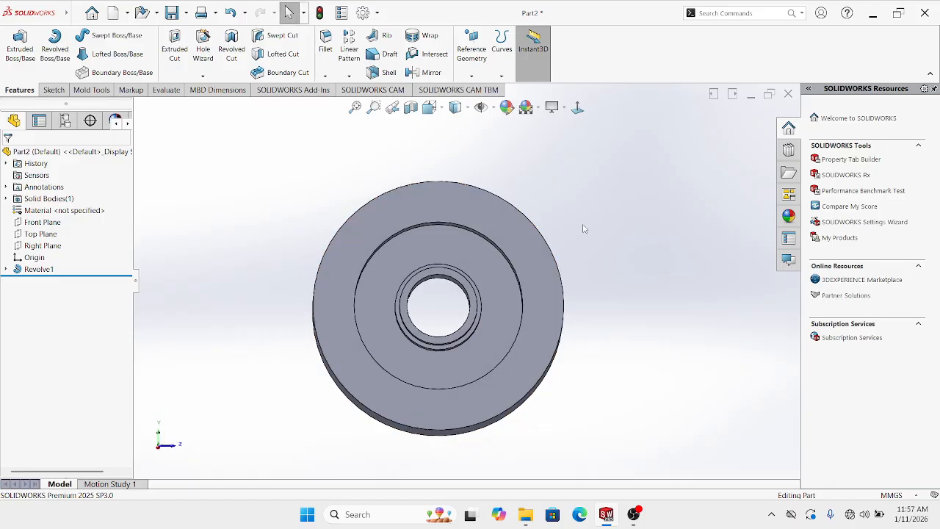
pyautogui.click(577, 107)
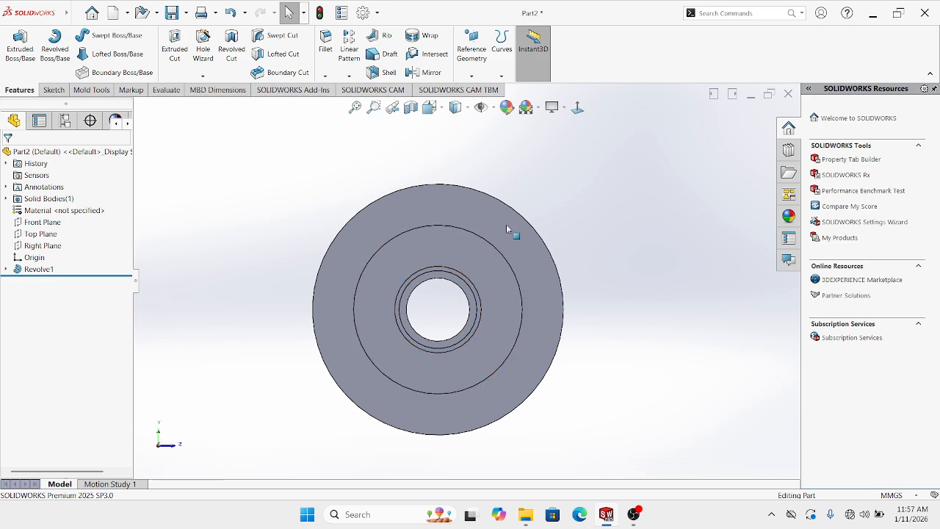
pyautogui.click(470, 216)
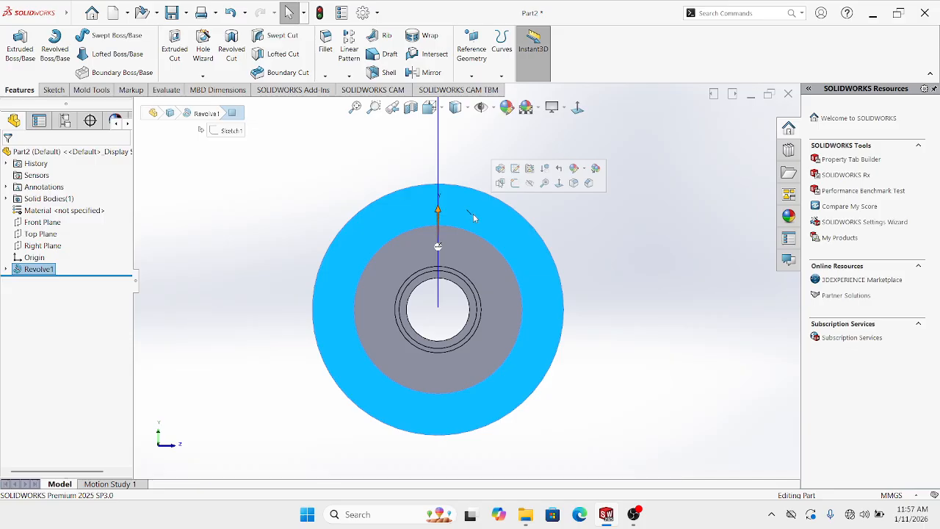
# Start a sketch on the selected face and draw a circle centred on the origin
pyautogui.click(514, 183)
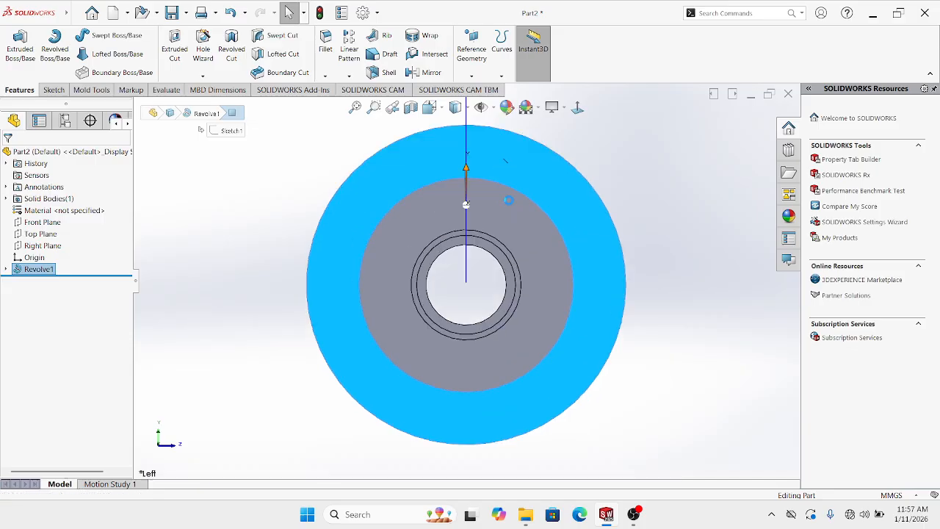
pyautogui.click(276, 257)
pyautogui.scroll(2, 279, 258)
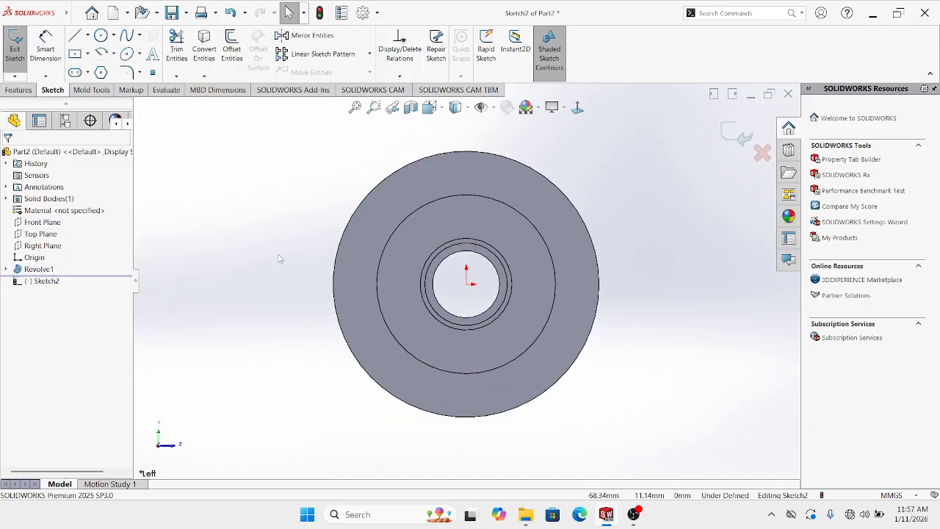
pyautogui.click(102, 36)
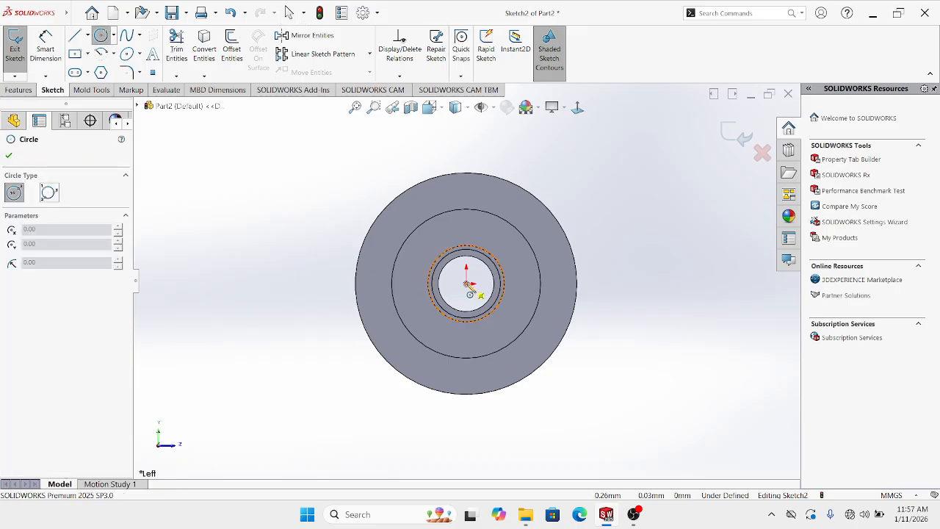
pyautogui.click(466, 283)
pyautogui.click(477, 190)
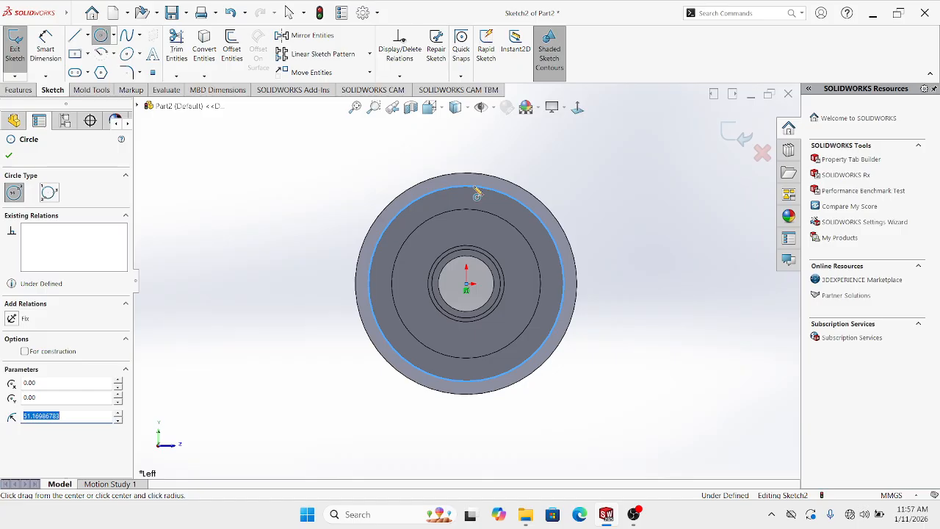
pyautogui.press('Escape')
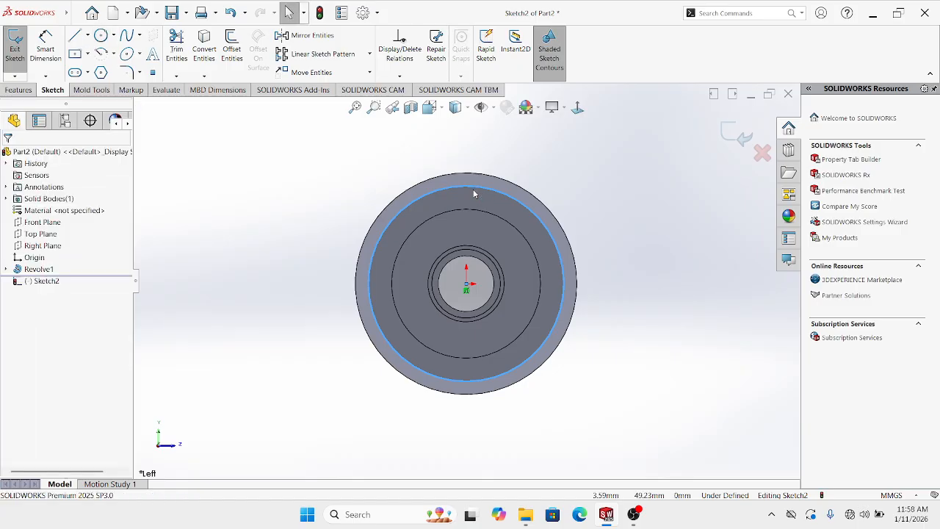
# Make the circle construction geometry and dimension its diameter 96 mm
pyautogui.click(514, 200)
pyautogui.click(553, 169)
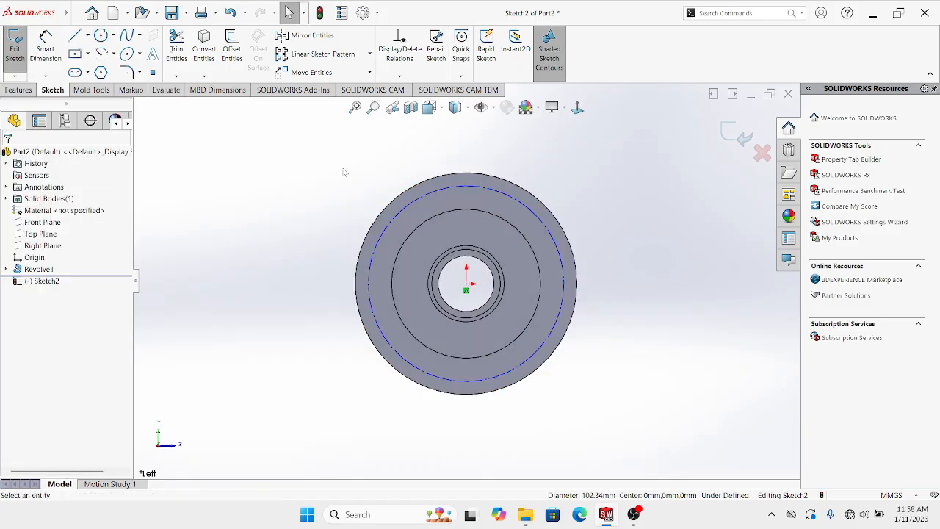
pyautogui.click(47, 56)
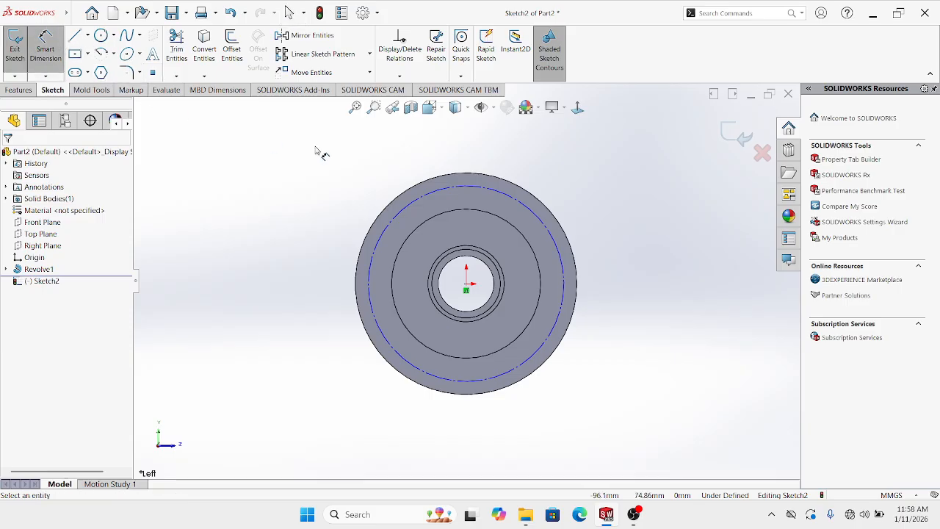
pyautogui.click(454, 189)
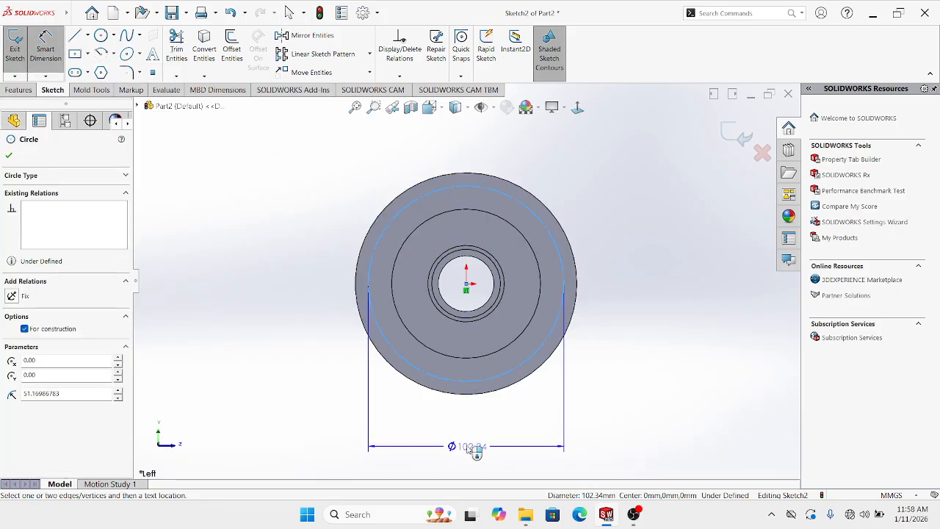
pyautogui.click(473, 445)
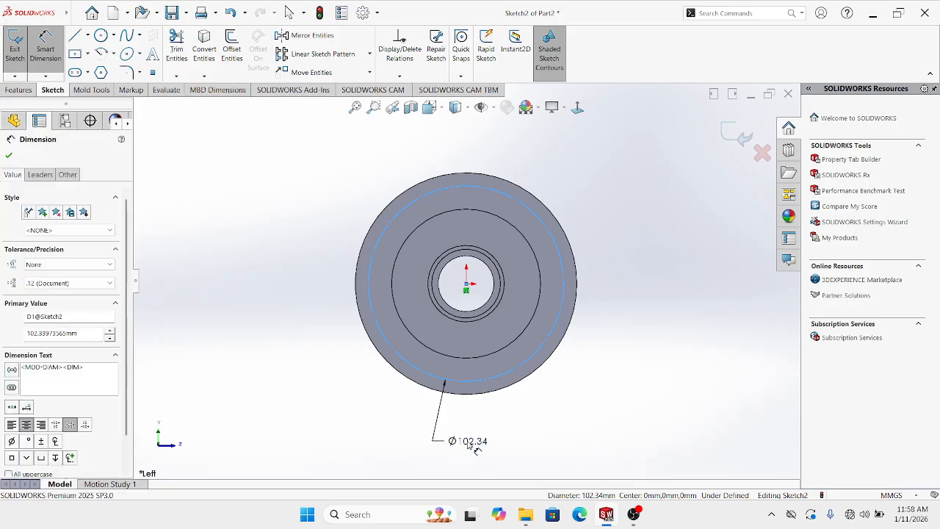
pyautogui.write('9')
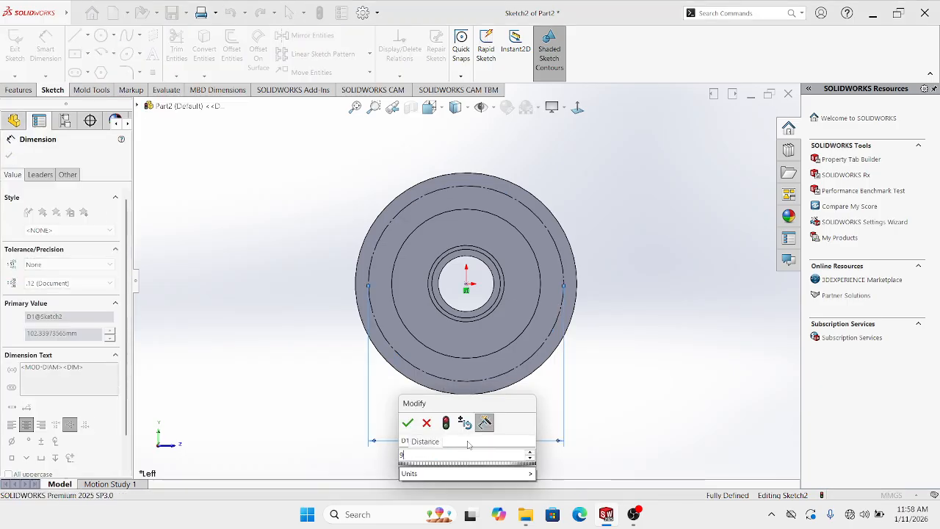
pyautogui.write('6')
pyautogui.press('Return')
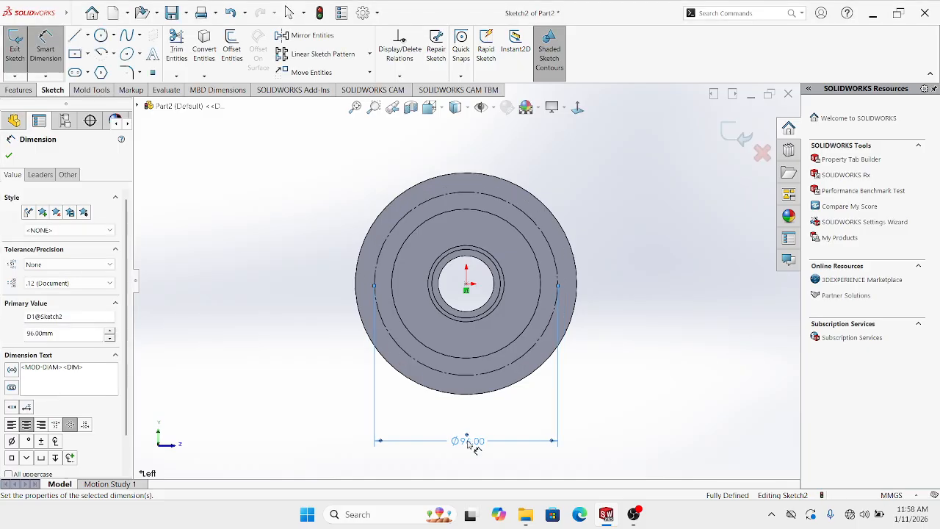
pyautogui.press('Escape')
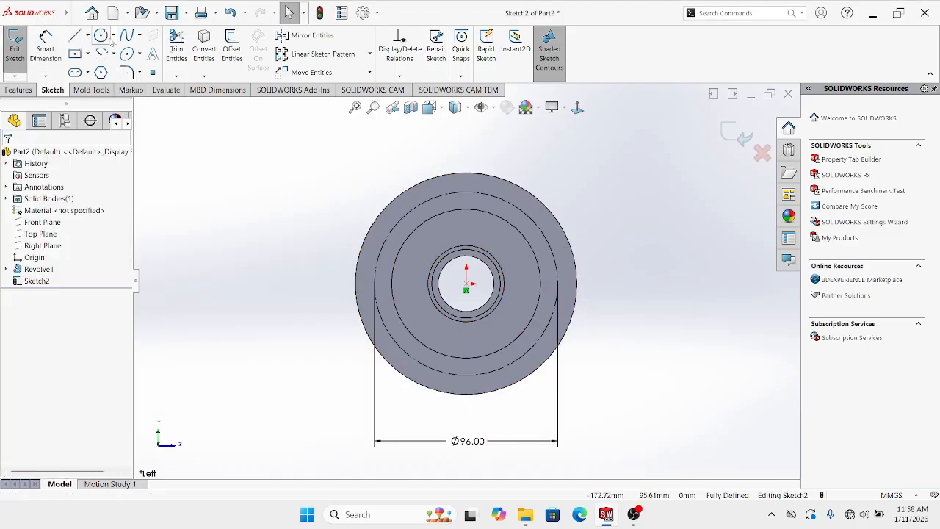
# Draw a small circle on the pitch circle and dimension its diameter as 15 mm
pyautogui.click(101, 35)
pyautogui.scroll(-2, 434, 217)
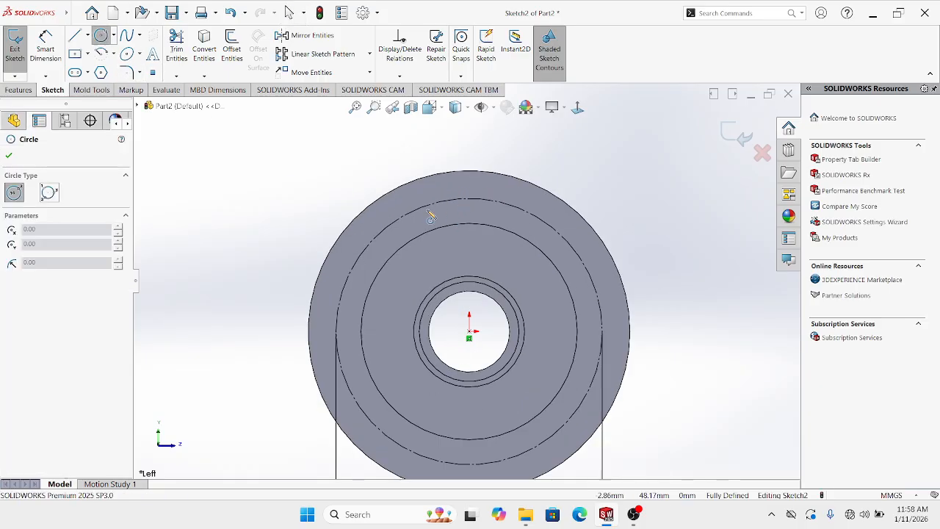
pyautogui.click(392, 229)
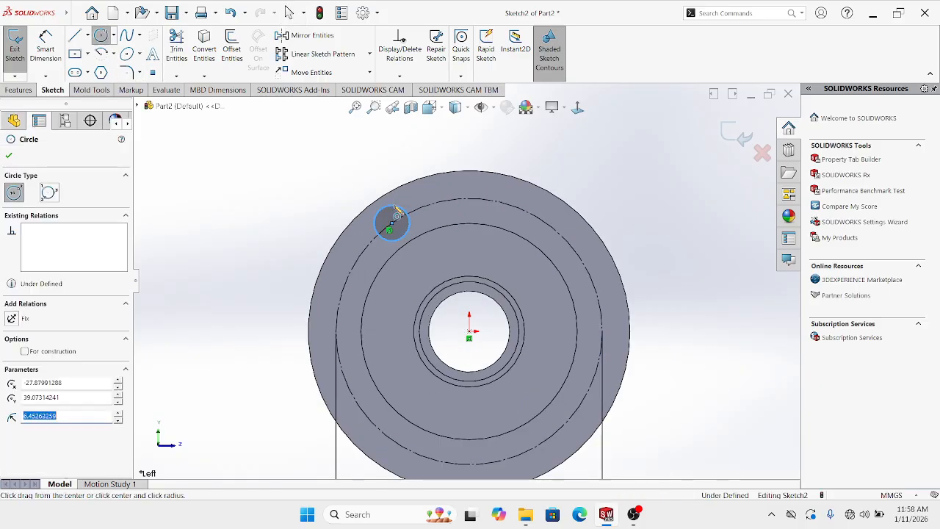
pyautogui.press('Escape')
pyautogui.click(45, 44)
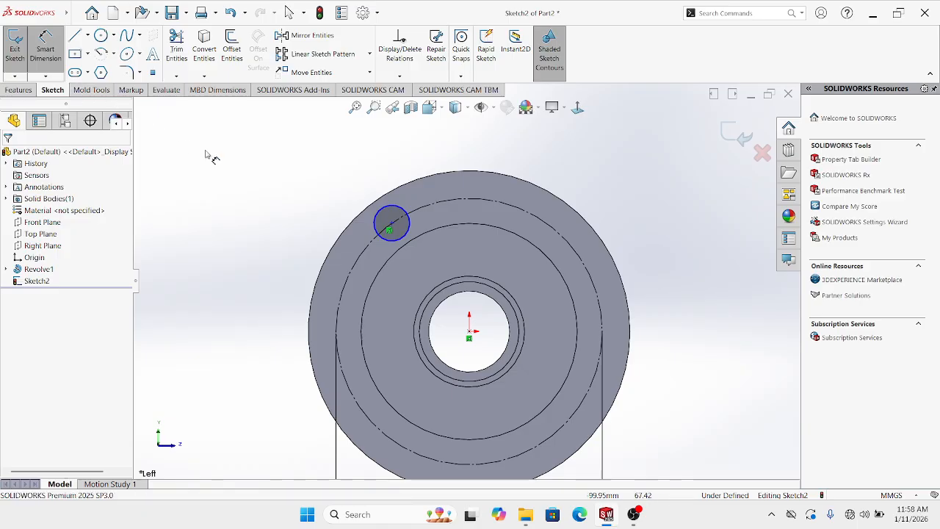
pyautogui.click(361, 204)
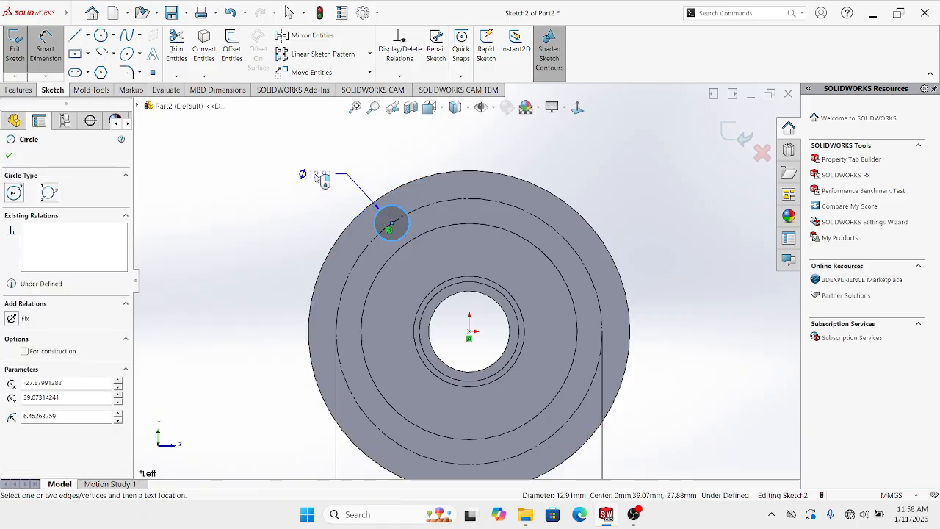
pyautogui.click(315, 176)
pyautogui.write('1')
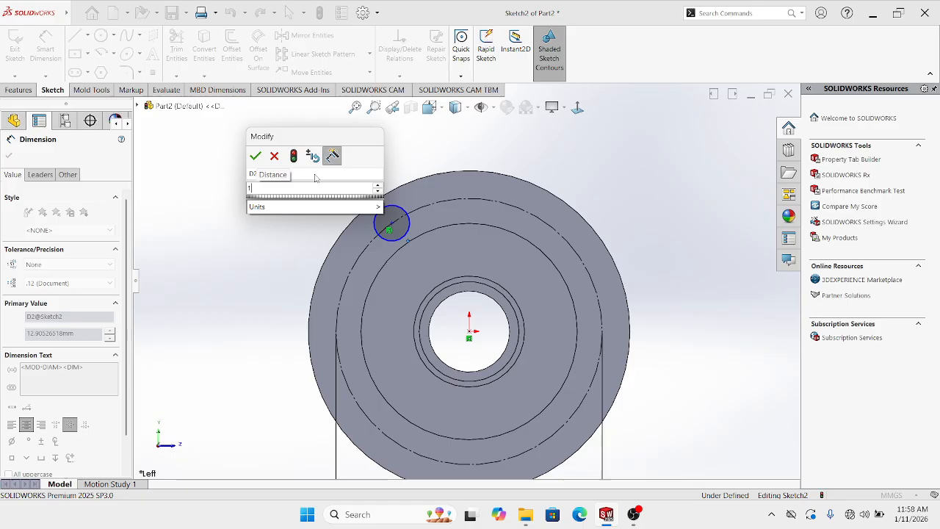
pyautogui.write('5')
pyautogui.press('Return')
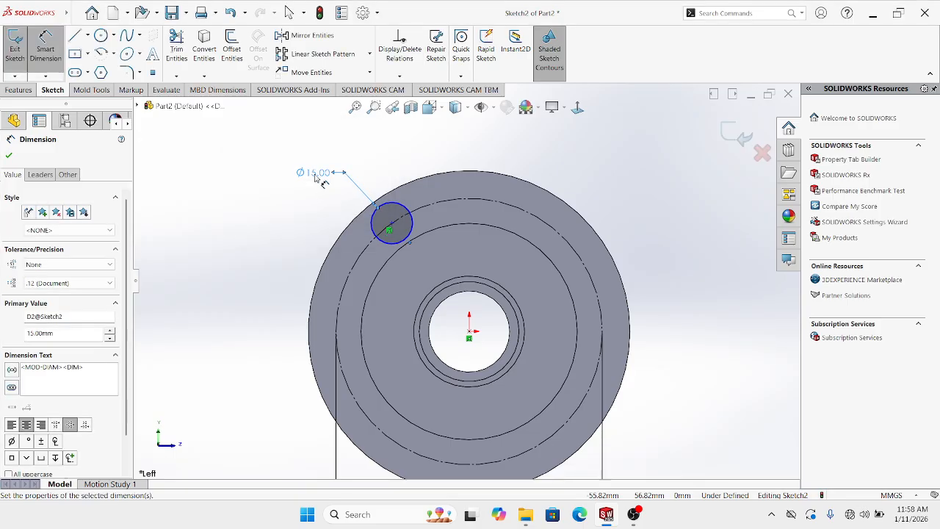
pyautogui.click(288, 12)
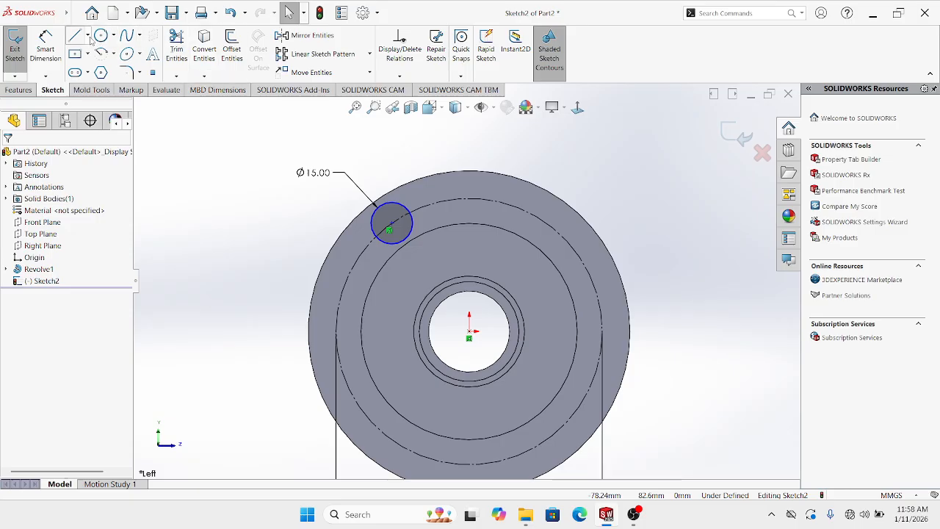
# Draw two centerlines from the origin: one straight up, one to the small circle's centre
pyautogui.click(88, 36)
pyautogui.click(99, 57)
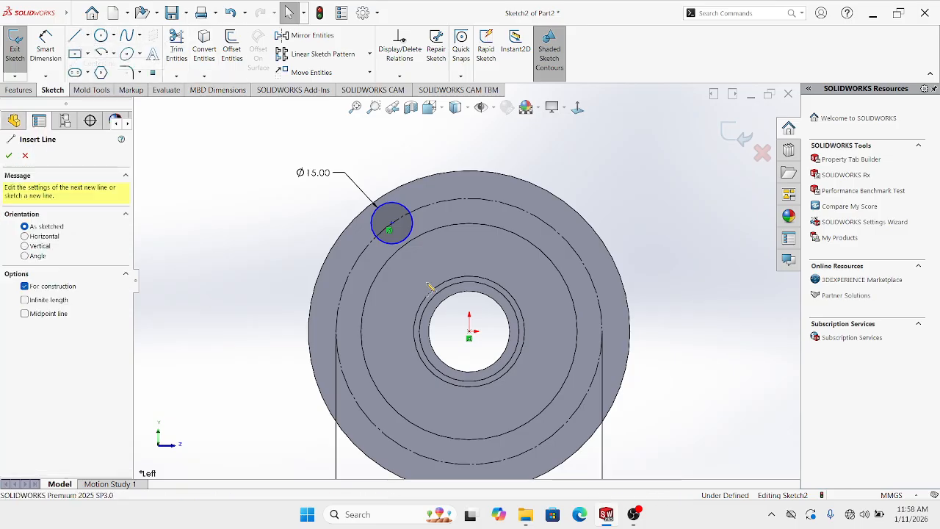
pyautogui.click(469, 331)
pyautogui.click(469, 199)
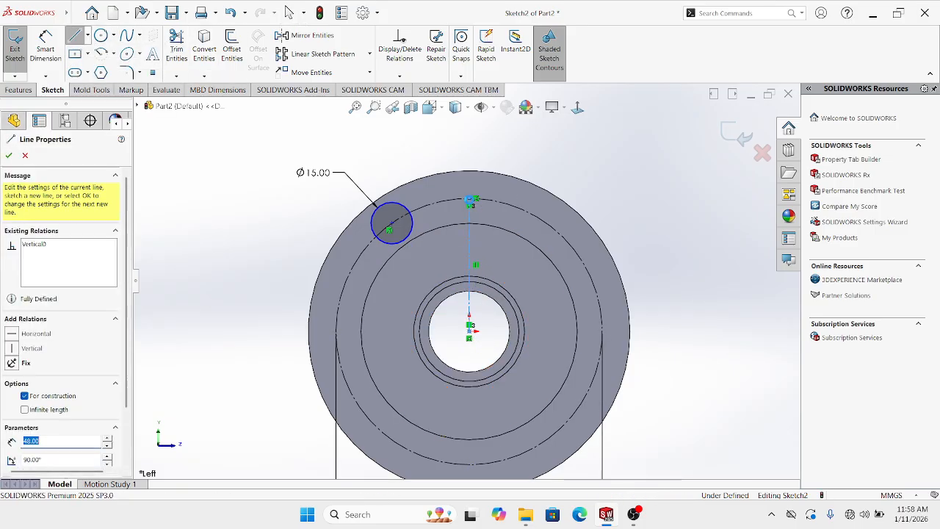
pyautogui.press('Escape')
pyautogui.click(87, 35)
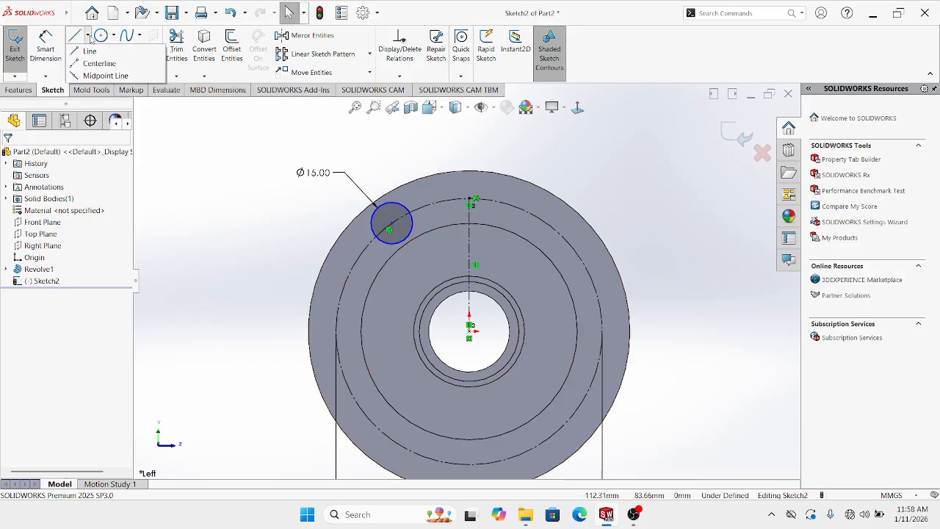
pyautogui.click(99, 57)
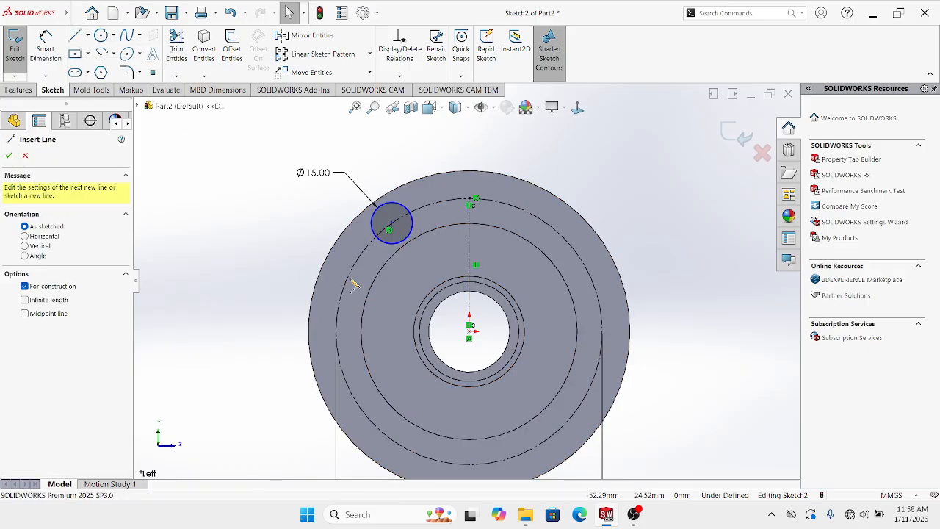
pyautogui.click(470, 332)
pyautogui.click(390, 226)
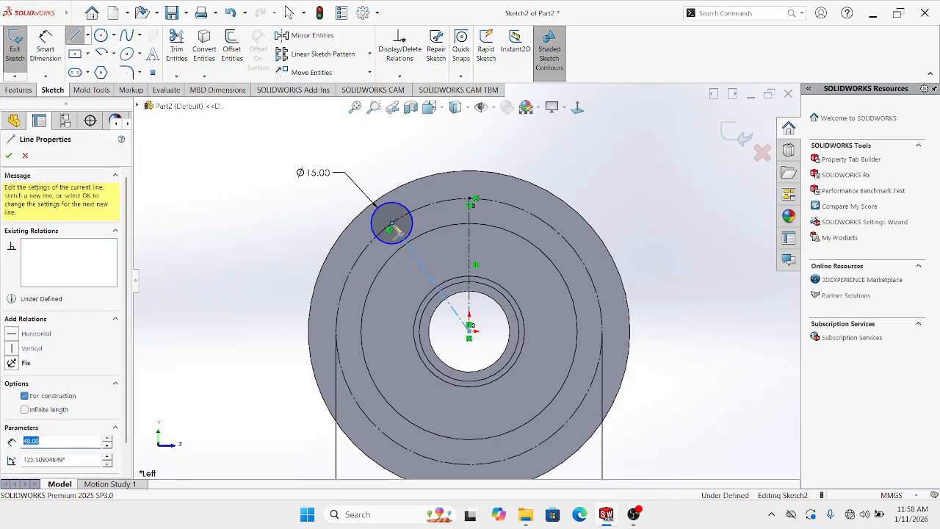
pyautogui.press('Escape')
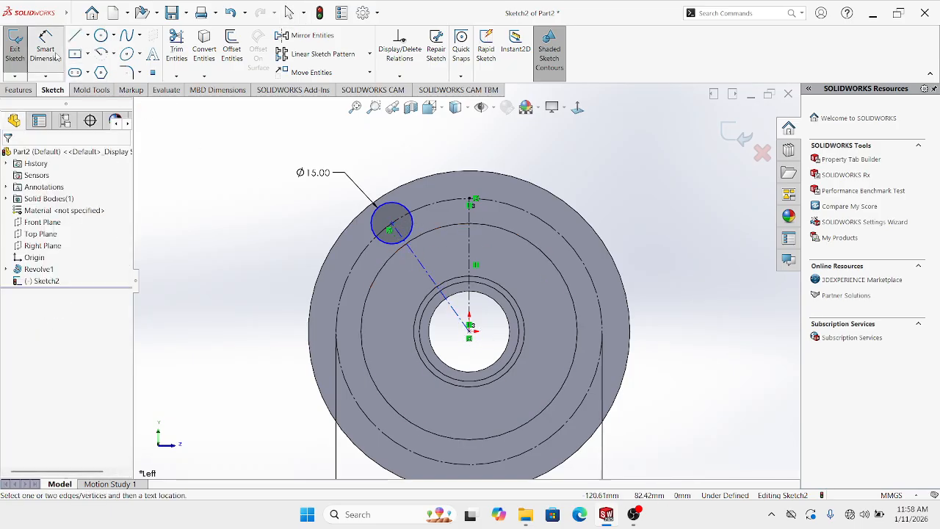
# Dimension the angle between the two centerlines as 45°
pyautogui.click(44, 46)
pyautogui.click(464, 256)
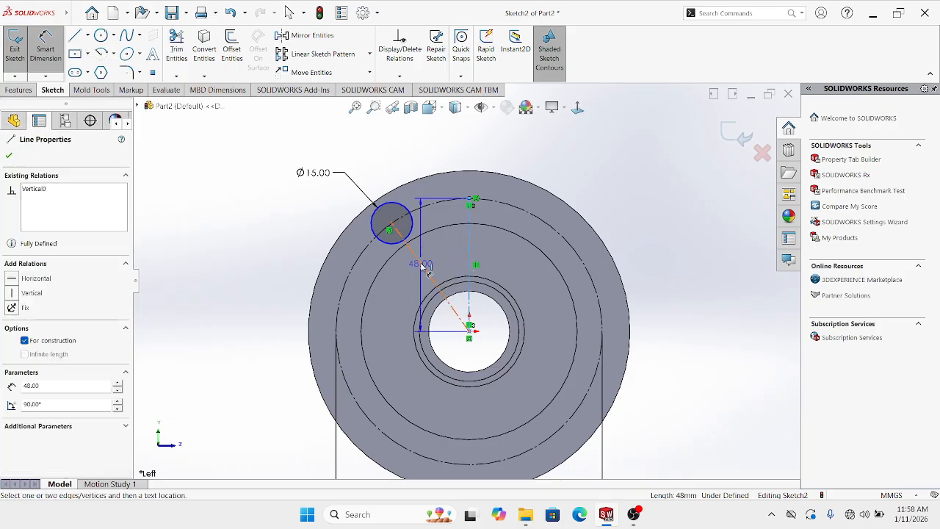
pyautogui.click(432, 258)
pyautogui.click(432, 254)
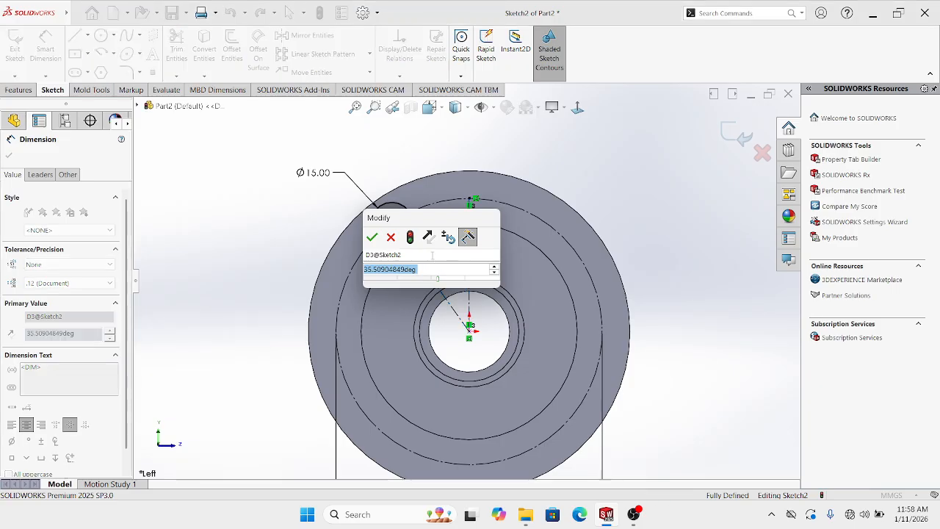
pyautogui.write('45')
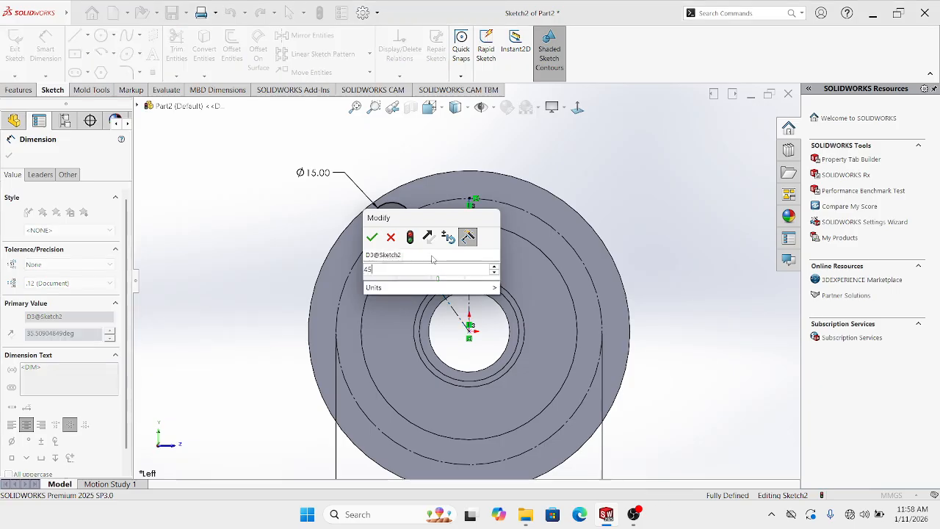
pyautogui.press('Return')
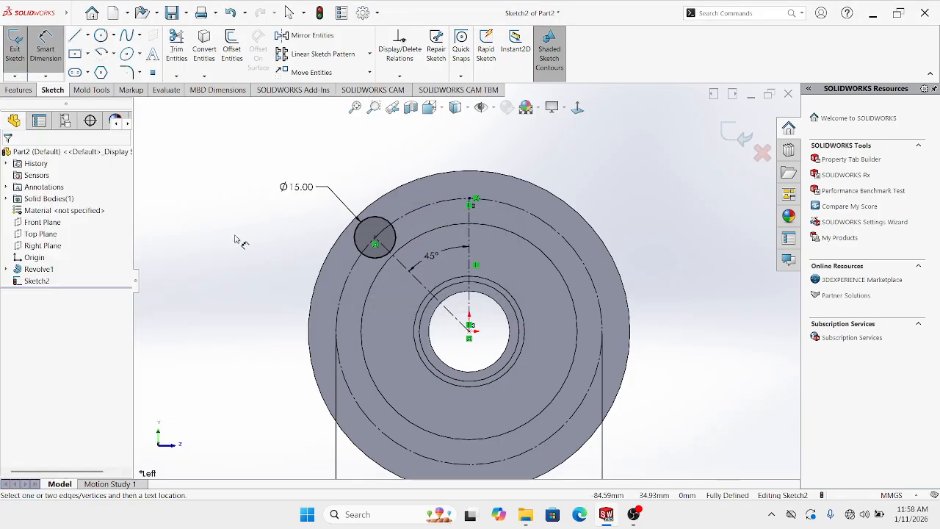
pyautogui.scroll(3, 306, 278)
# Move the Ø96.00 dimension closer to the disc
pyautogui.press('Escape')
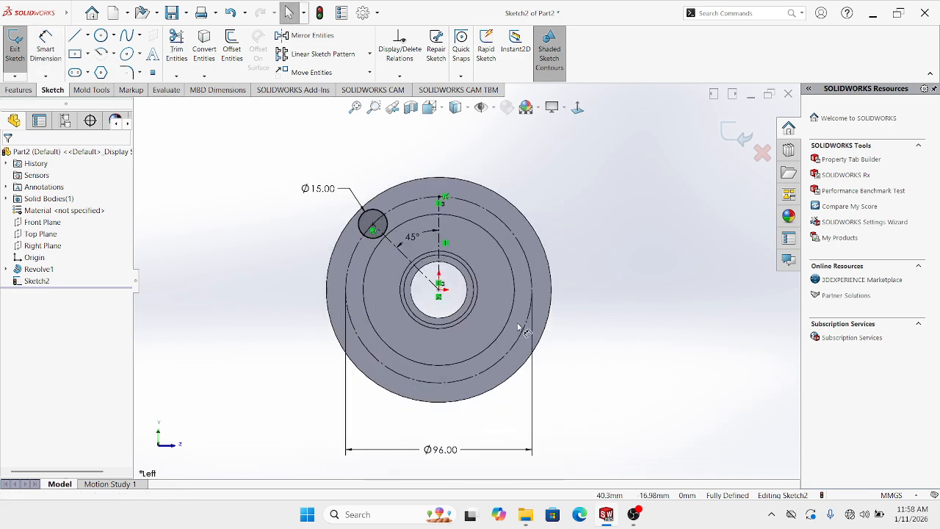
pyautogui.scroll(-2, 461, 294)
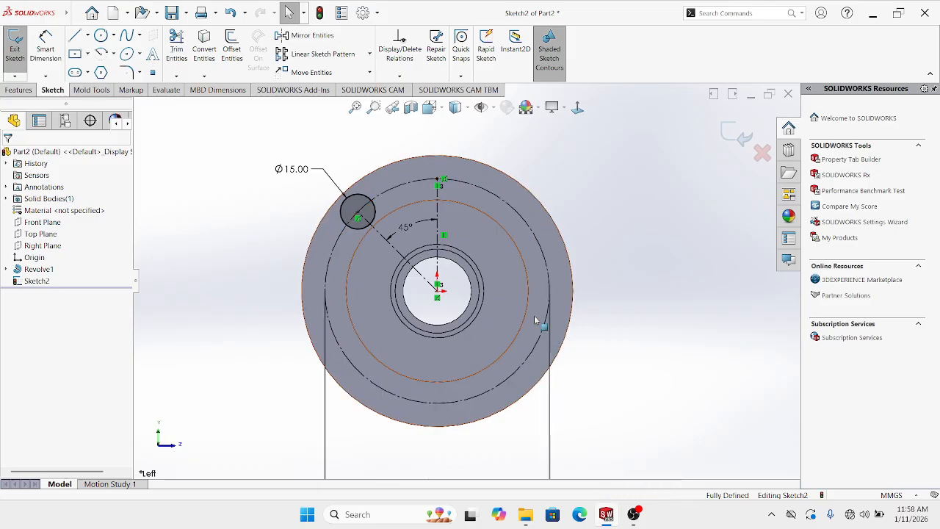
pyautogui.scroll(2, 556, 328)
pyautogui.moveTo(451, 457); pyautogui.dragTo(446, 435)
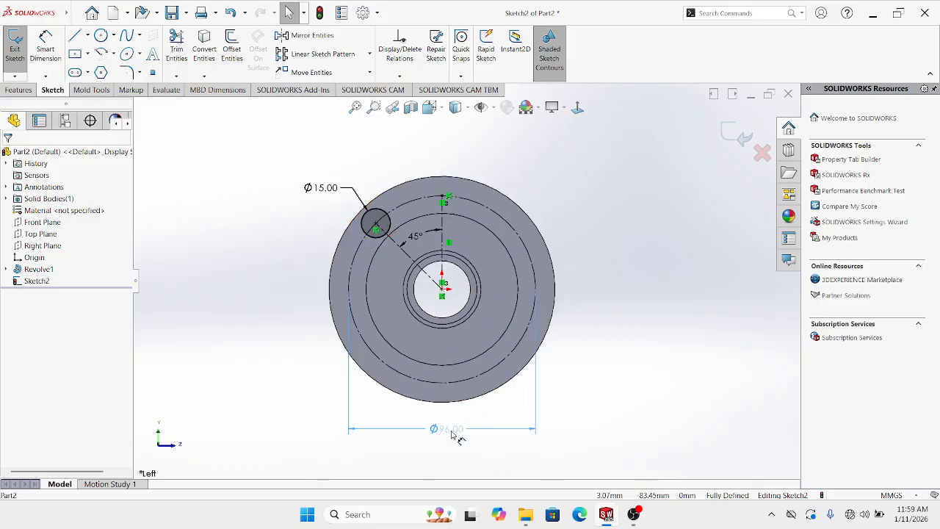
pyautogui.click(289, 331)
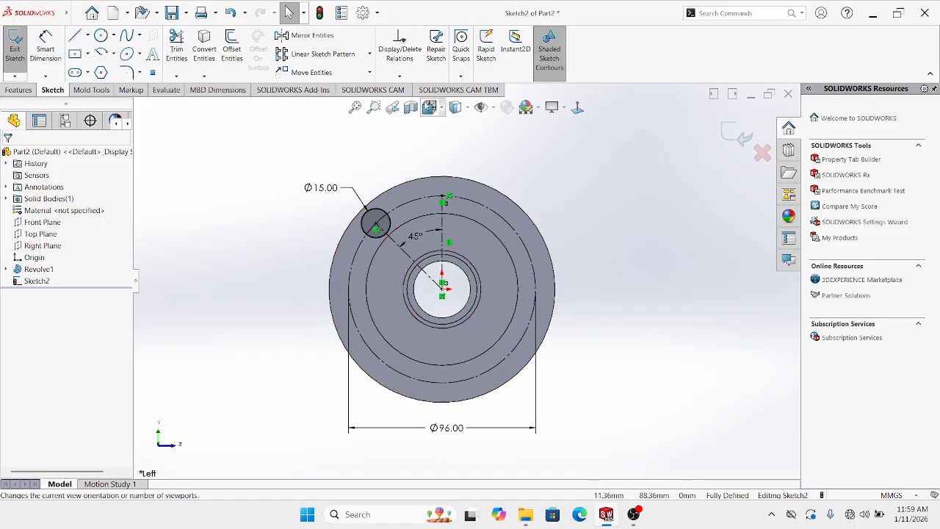
# Circular-pattern the Ø15 circle 8 times around the origin with a circular sketch pattern
pyautogui.click(370, 54)
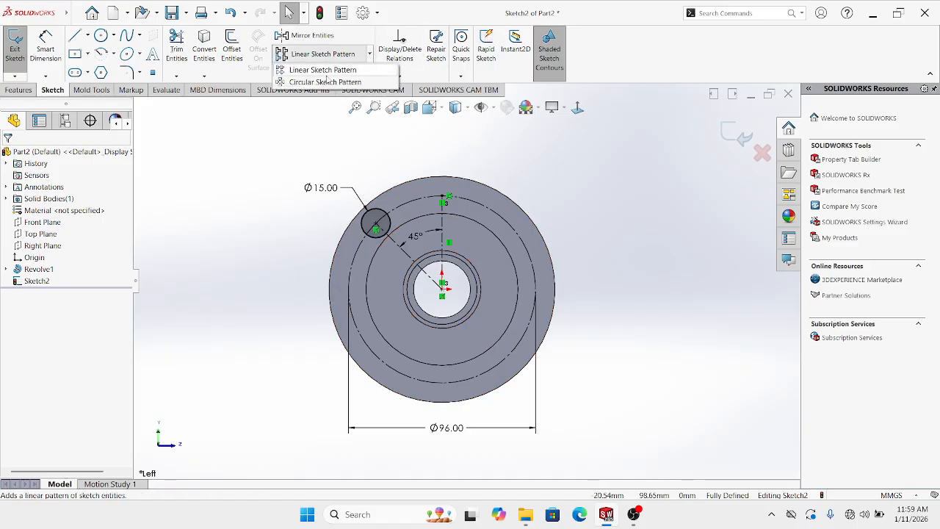
pyautogui.click(323, 82)
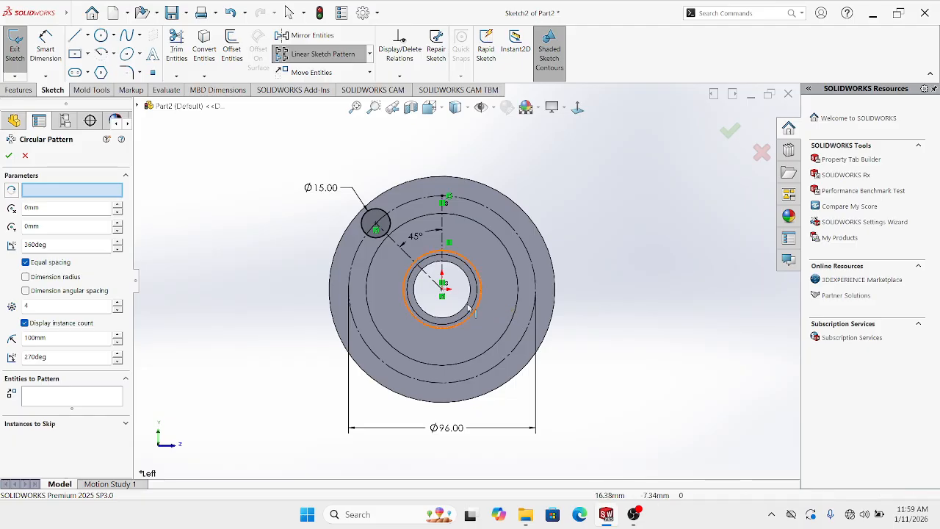
pyautogui.click(443, 291)
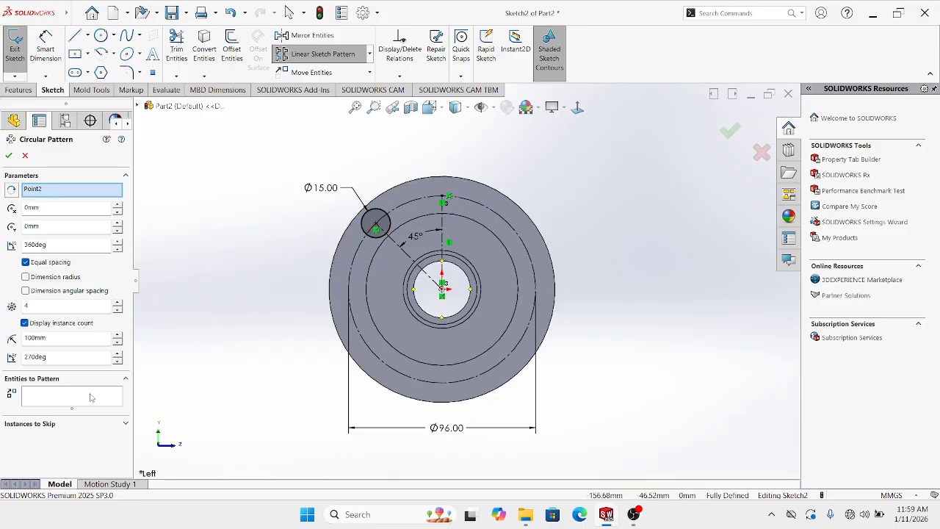
pyautogui.scroll(-2, 376, 225)
pyautogui.click(383, 214)
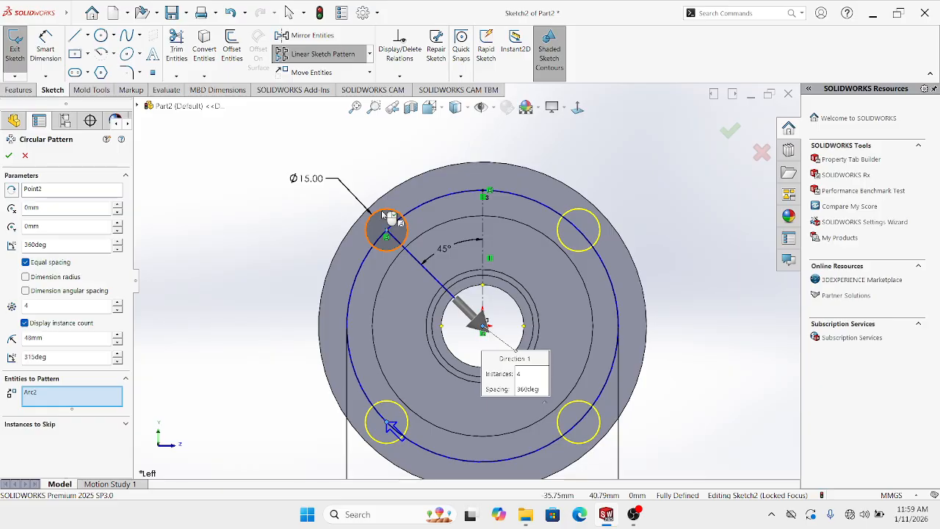
pyautogui.scroll(1, 524, 331)
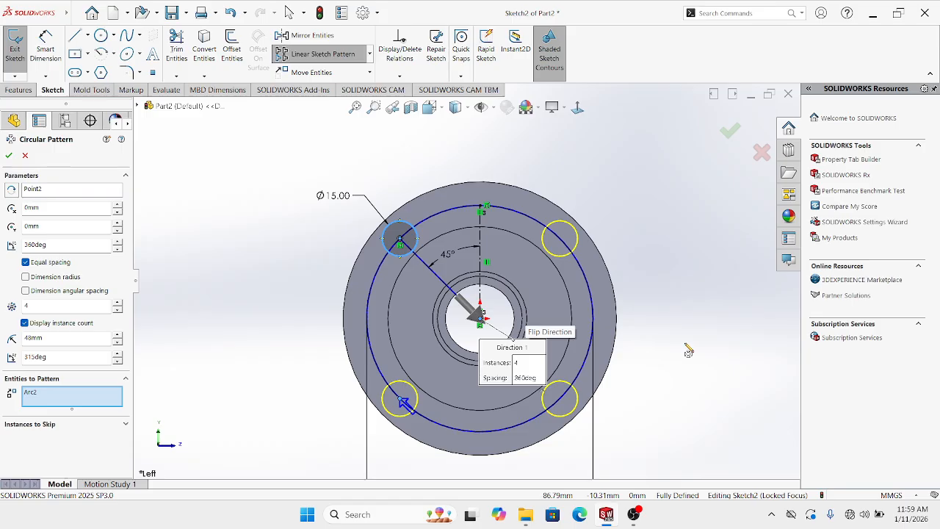
pyautogui.click(117, 302)
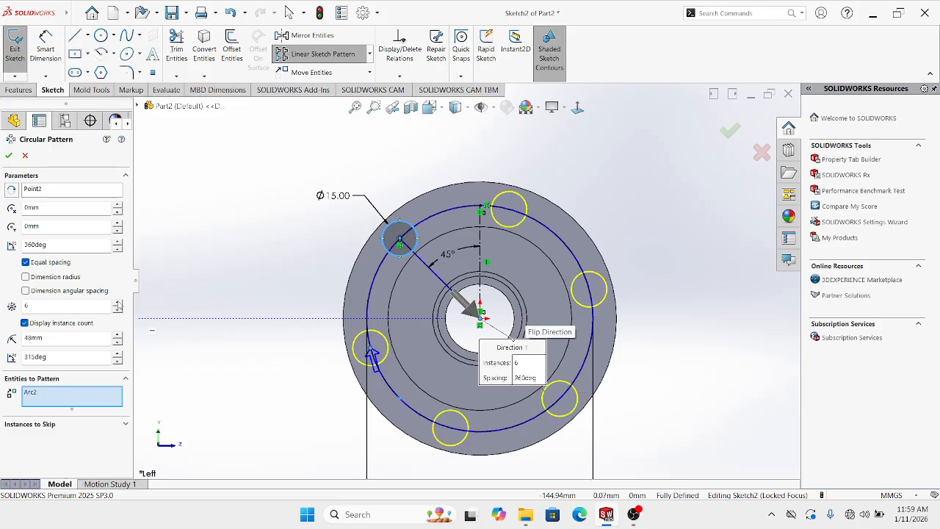
pyautogui.click(117, 303)
pyautogui.click(118, 303)
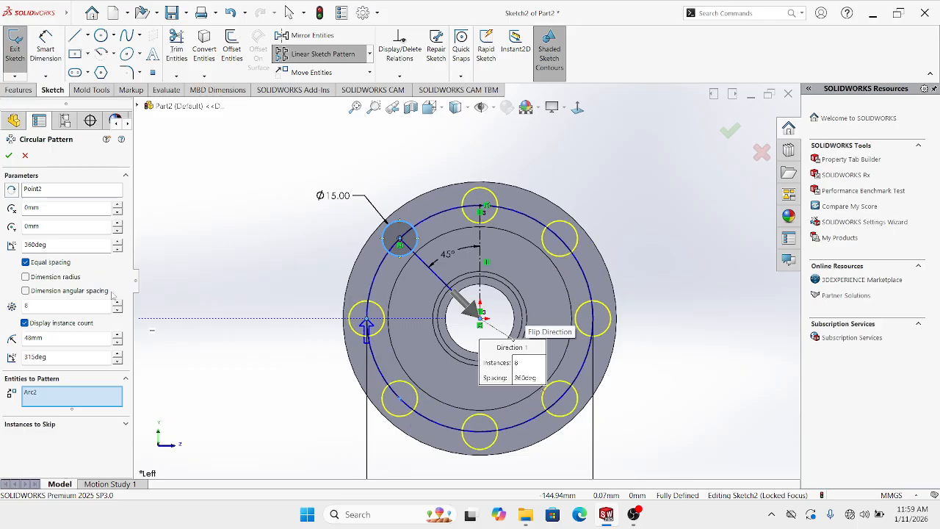
pyautogui.click(10, 157)
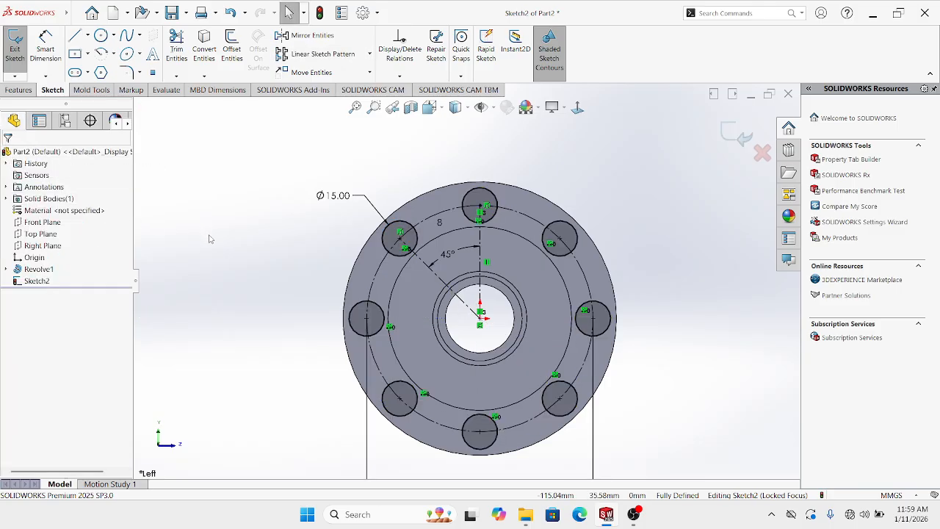
# Undo the eight-circle sketch pattern, keeping only the original Ø15 circle
pyautogui.hotkey('ctrl', 'z')
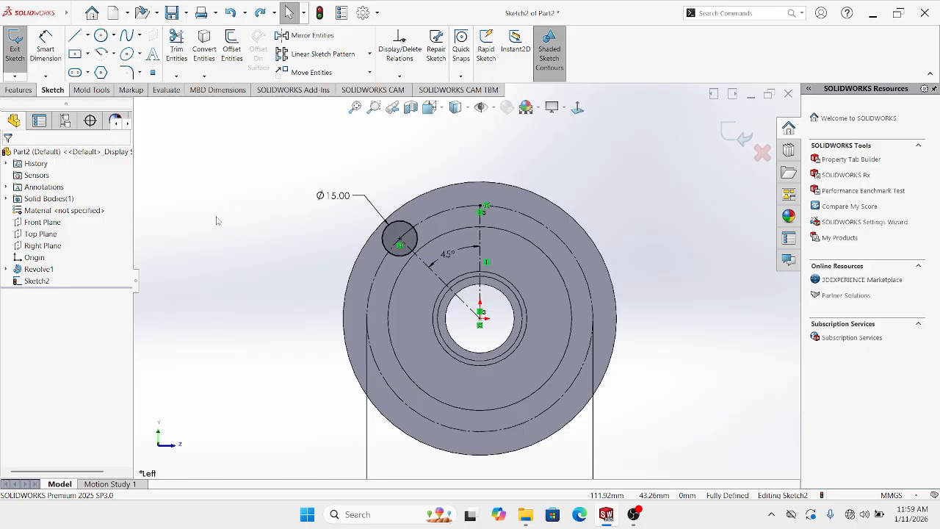
# Make an extruded cut from the Ø15 circle to create a hole
pyautogui.click(18, 90)
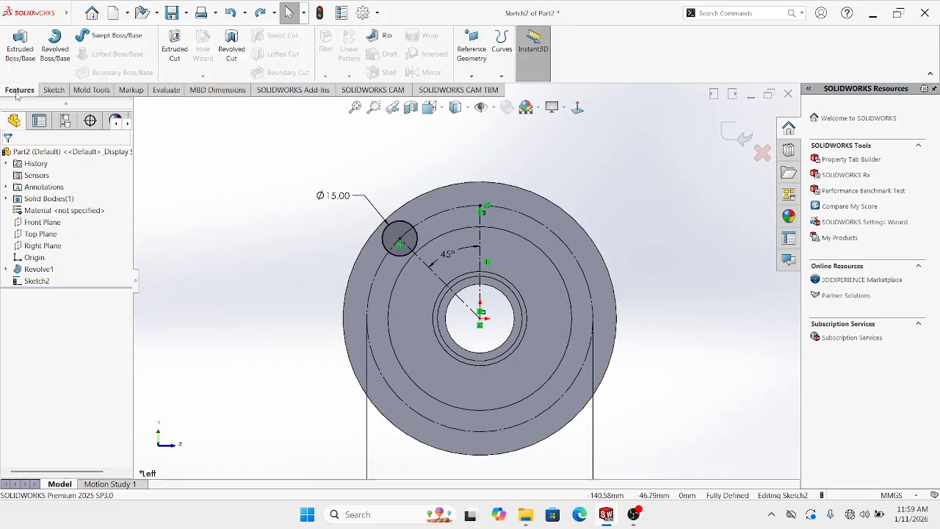
pyautogui.click(174, 49)
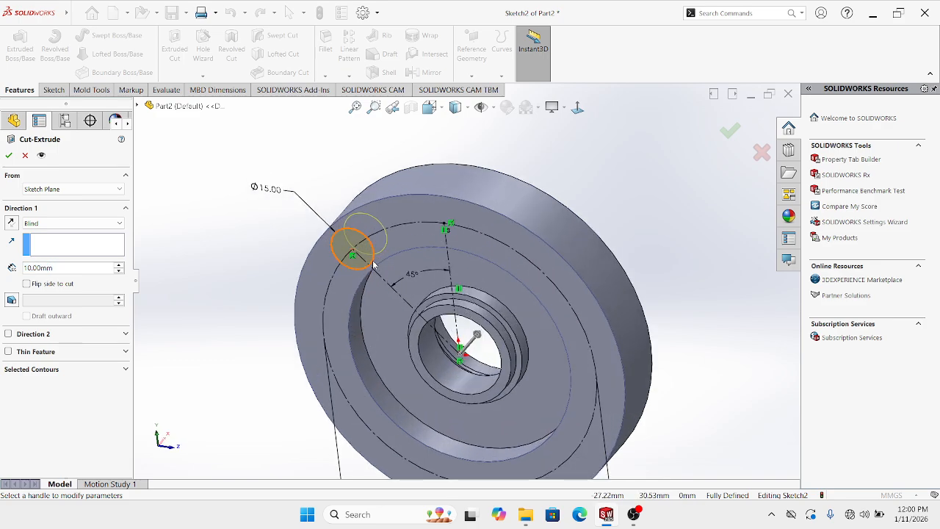
pyautogui.moveTo(372, 264)
pyautogui.mouseDown(button='middle')
pyautogui.moveTo(287, 241)
pyautogui.moveTo(325, 242)
pyautogui.moveTo(375, 260)
pyautogui.mouseUp(button='middle')
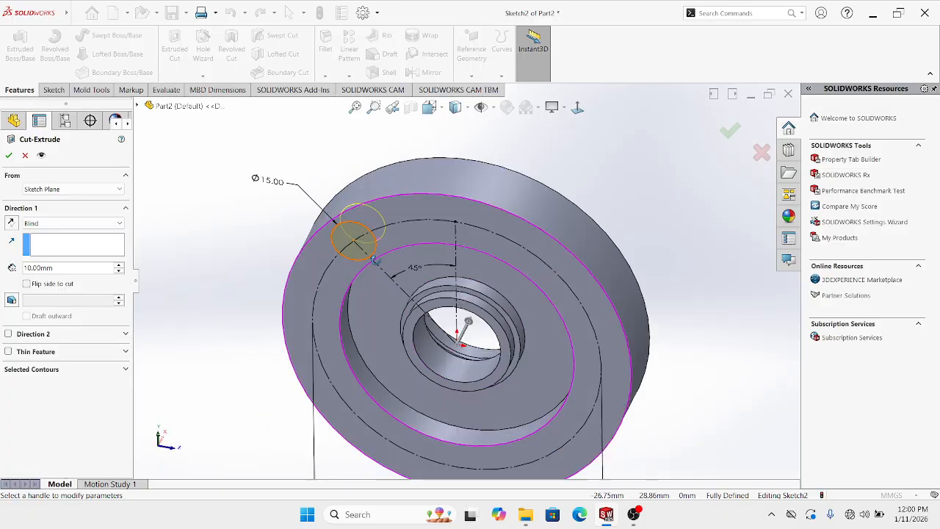
pyautogui.click(375, 260)
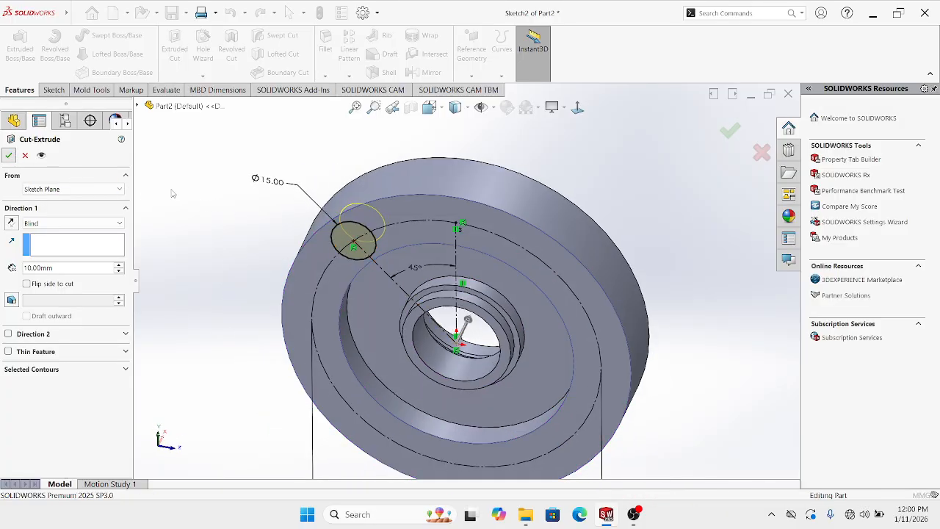
pyautogui.press('Return')
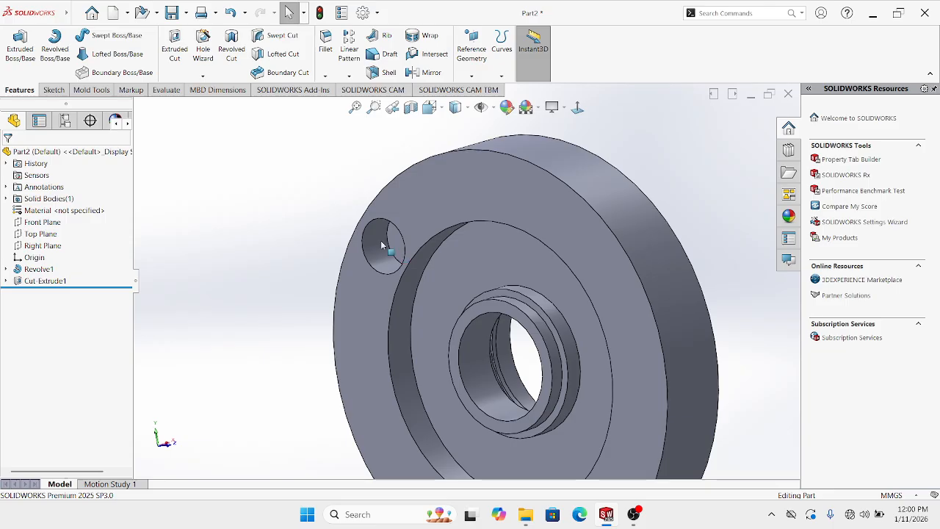
# Edit the hole cut so its end condition is Up To Next
pyautogui.rightClick(381, 245)
pyautogui.click(387, 214)
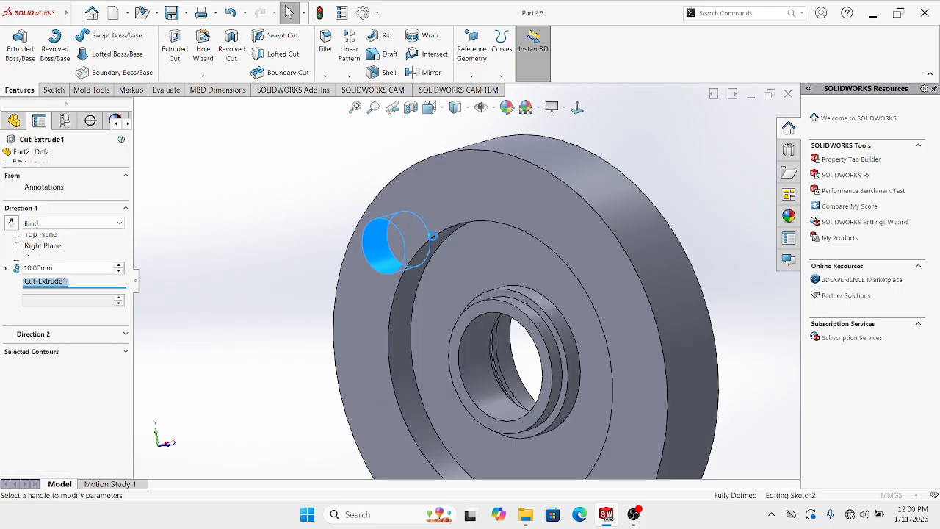
pyautogui.click(65, 223)
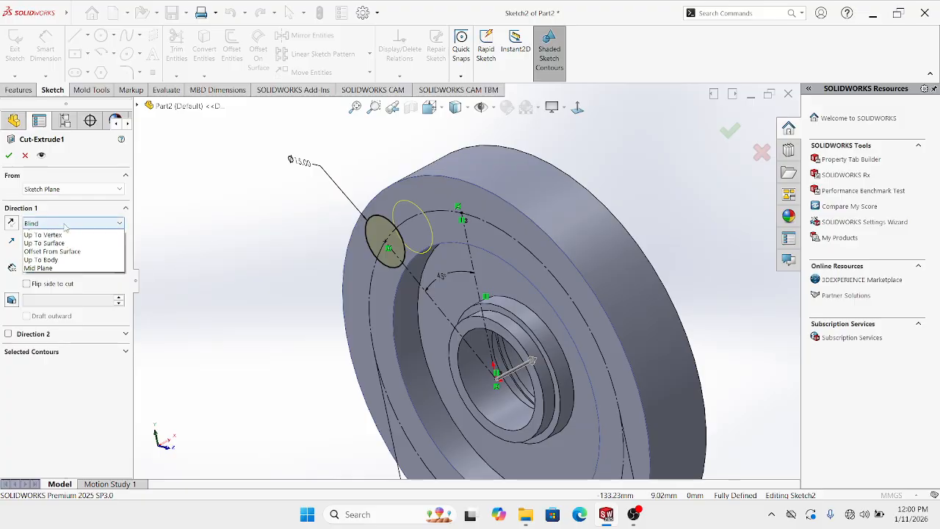
pyautogui.click(53, 259)
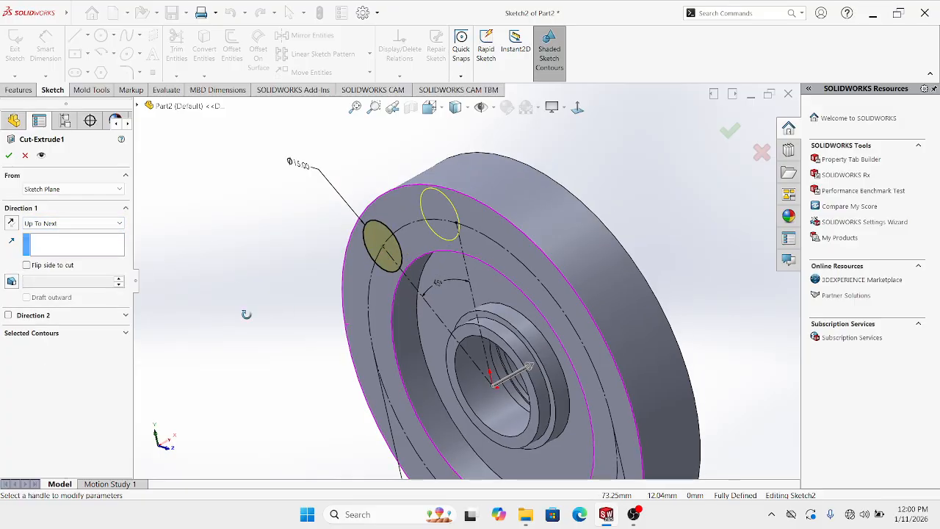
pyautogui.moveTo(246, 314); pyautogui.dragTo(217, 308, button='middle')
pyautogui.click(726, 129)
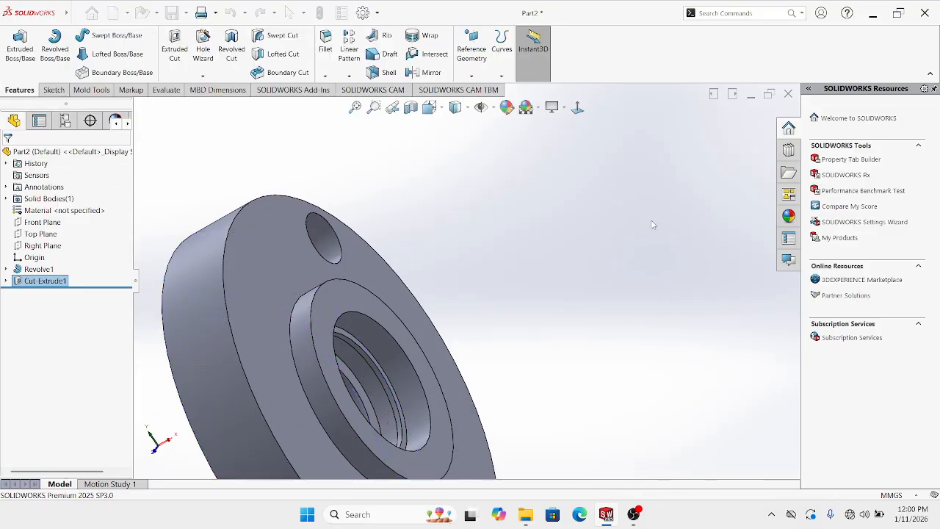
pyautogui.click(653, 224)
# Turn the disc face-on and select the Ø15 hole feature
pyautogui.scroll(3, 491, 284)
pyautogui.moveTo(382, 282); pyautogui.dragTo(516, 183, button='middle')
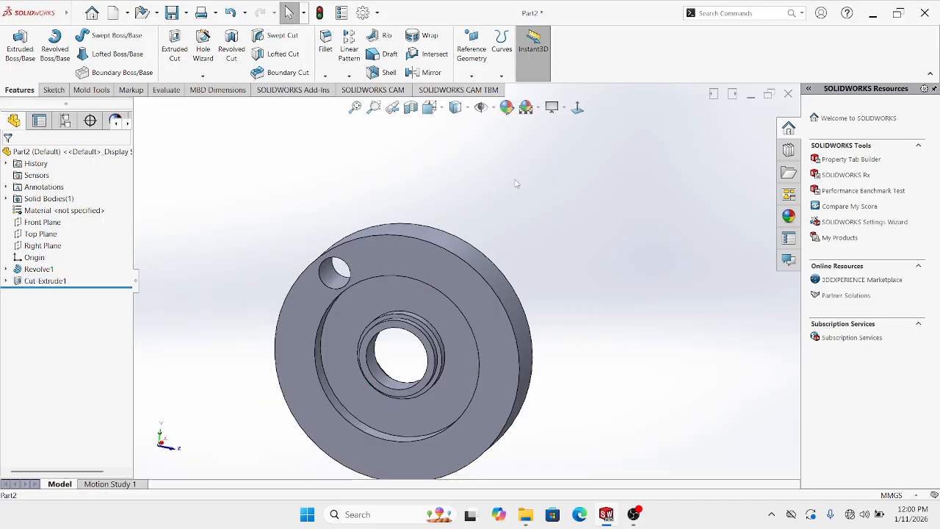
pyautogui.click(577, 109)
pyautogui.scroll(2, 462, 302)
pyautogui.moveTo(461, 303); pyautogui.dragTo(476, 335, button='middle')
pyautogui.scroll(-1, 476, 336)
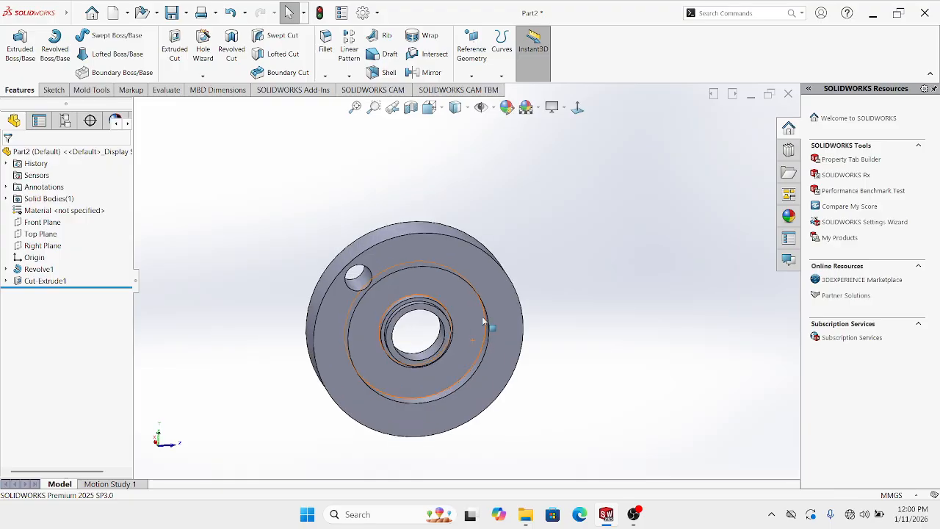
pyautogui.scroll(-2, 393, 270)
pyautogui.click(352, 294)
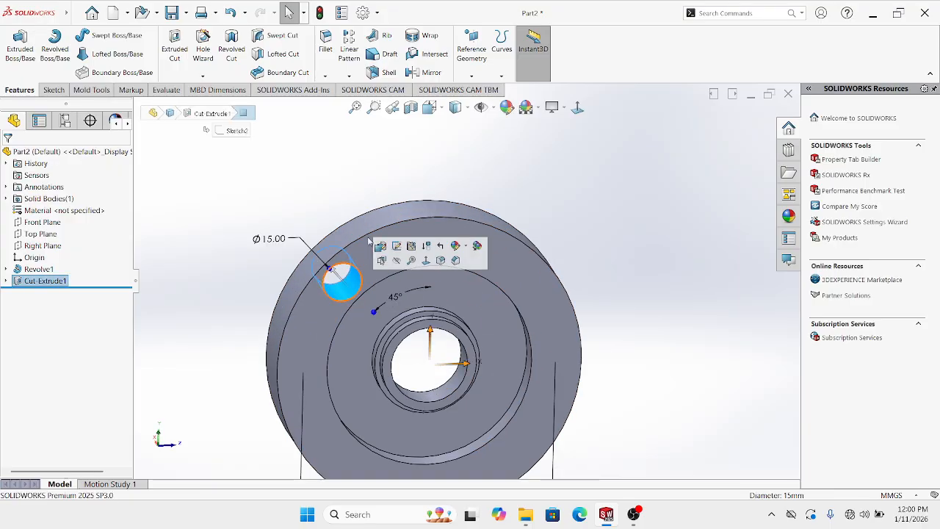
# Circular-pattern the hole 4 times, equally spaced around the disc's outer circular edge
pyautogui.click(349, 77)
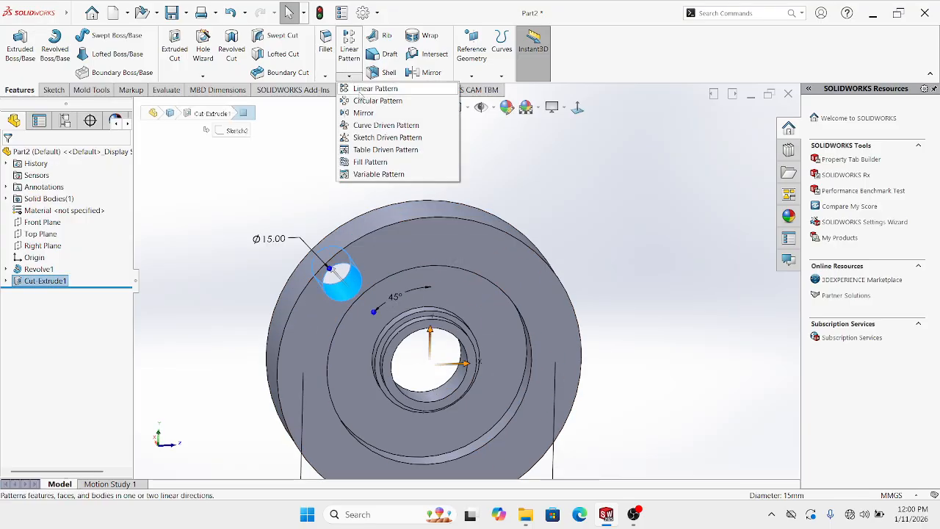
pyautogui.click(378, 101)
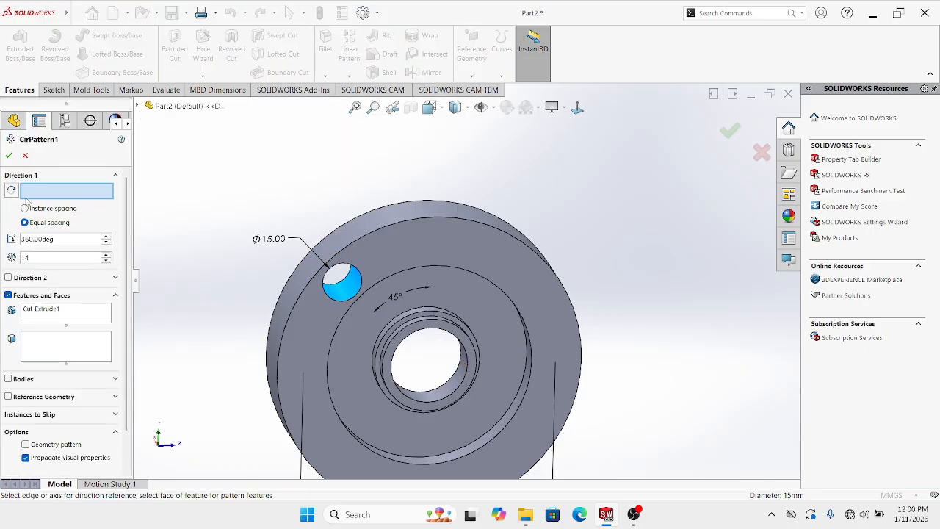
pyautogui.moveTo(562, 292); pyautogui.dragTo(524, 276, button='middle')
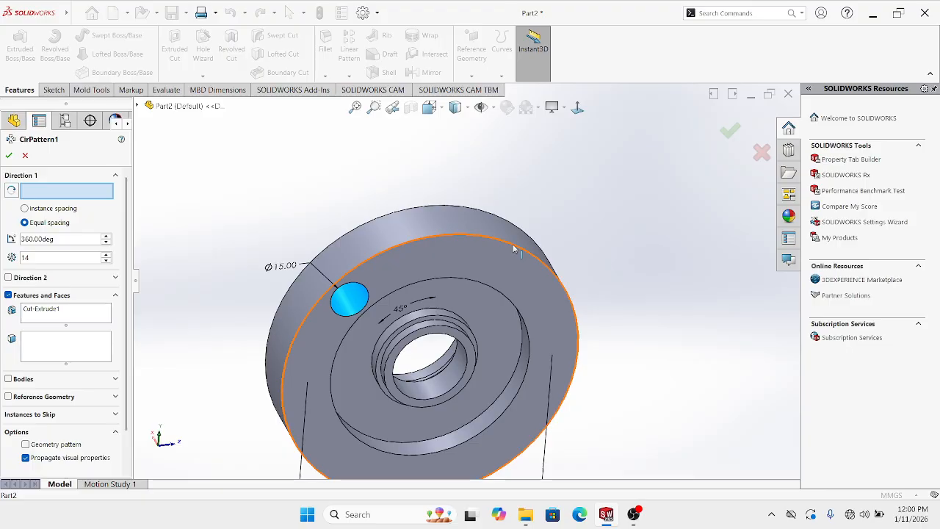
pyautogui.click(513, 251)
pyautogui.moveTo(502, 268); pyautogui.dragTo(525, 299, button='middle')
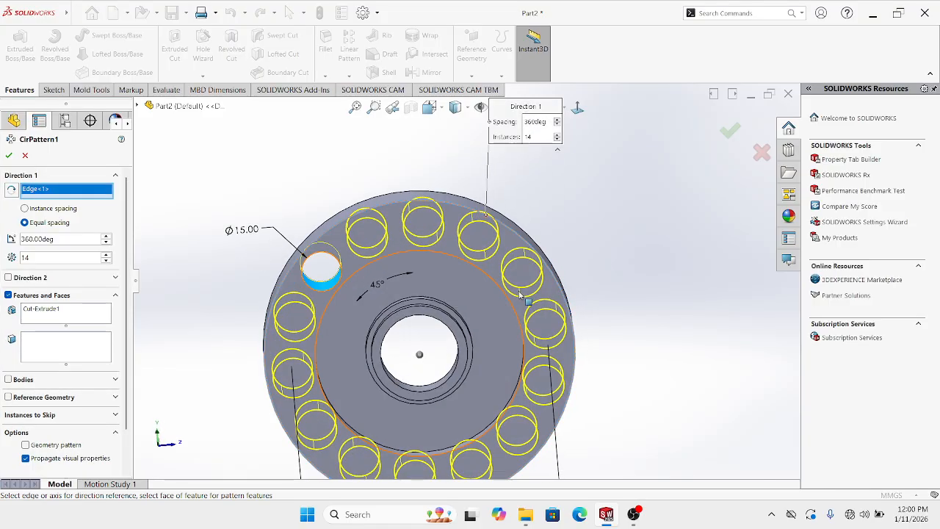
pyautogui.scroll(1, 525, 302)
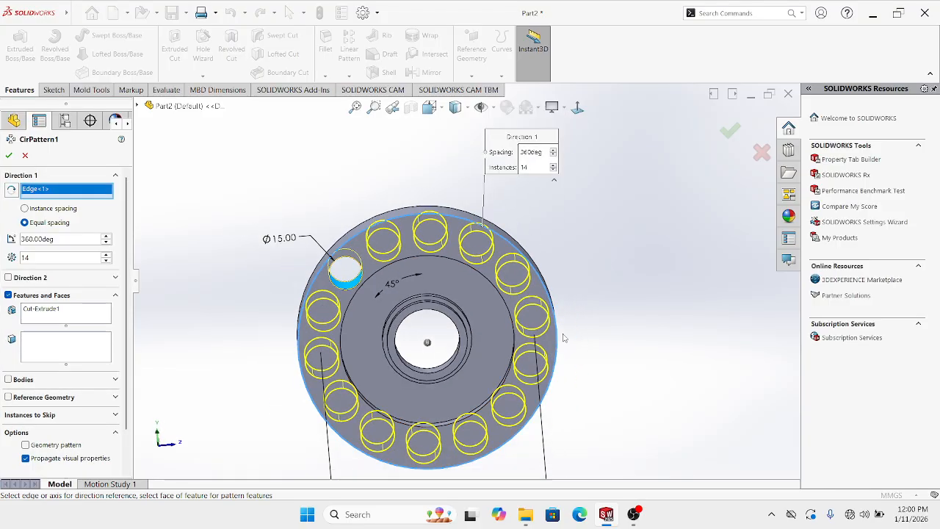
pyautogui.moveTo(105, 264); pyautogui.dragTo(105, 264)
pyautogui.click(106, 254)
pyautogui.click(106, 254)
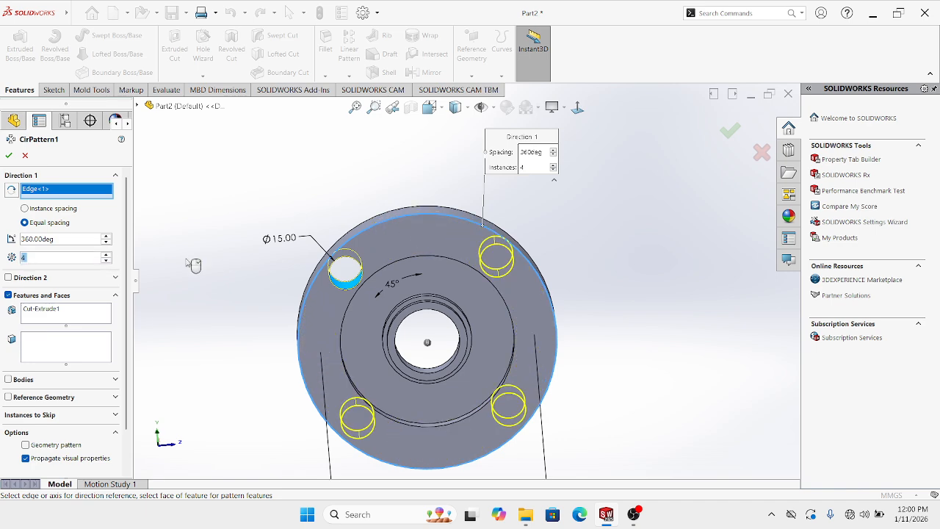
pyautogui.click(8, 155)
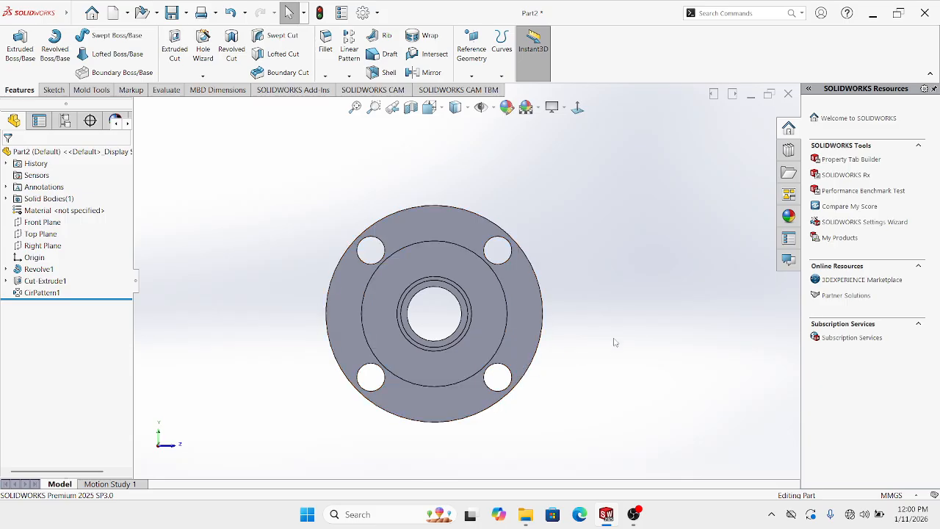
pyautogui.moveTo(609, 325); pyautogui.dragTo(574, 379, button='middle')
pyautogui.moveTo(440, 363); pyautogui.dragTo(491, 305, button='middle')
pyautogui.click(577, 108)
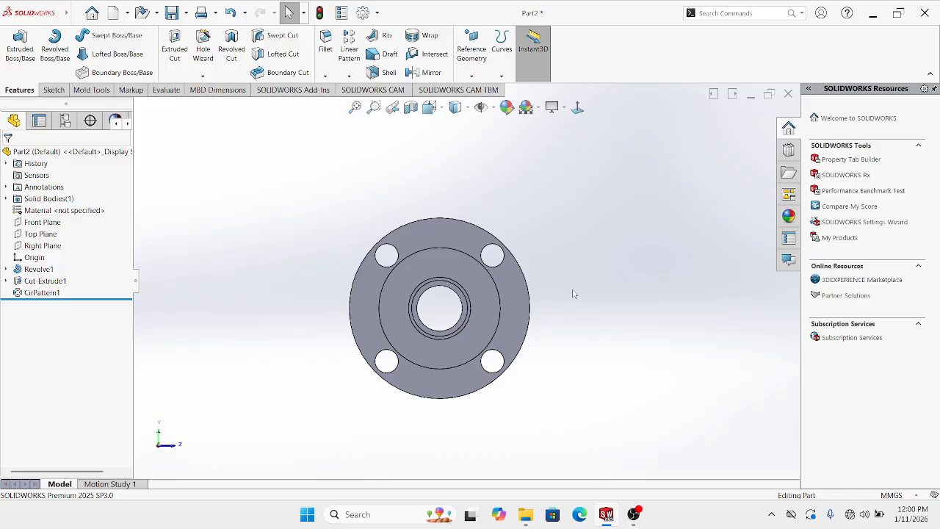
pyautogui.moveTo(510, 311); pyautogui.dragTo(487, 312, button='middle')
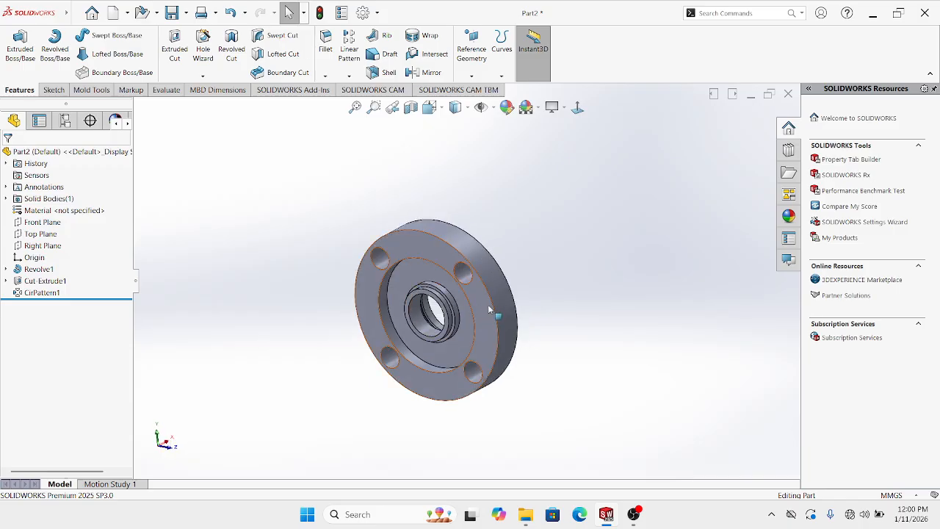
pyautogui.moveTo(524, 247); pyautogui.dragTo(454, 259, button='middle')
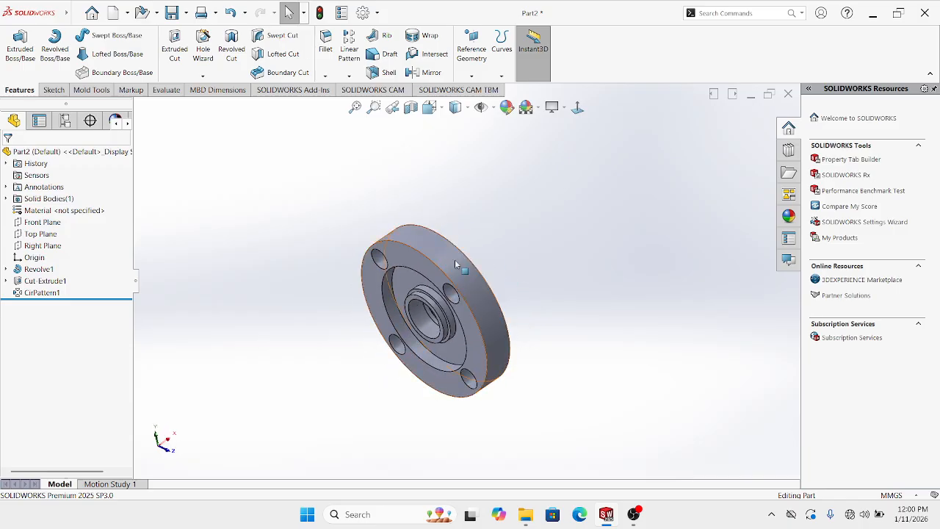
pyautogui.click(456, 253)
pyautogui.click(450, 171)
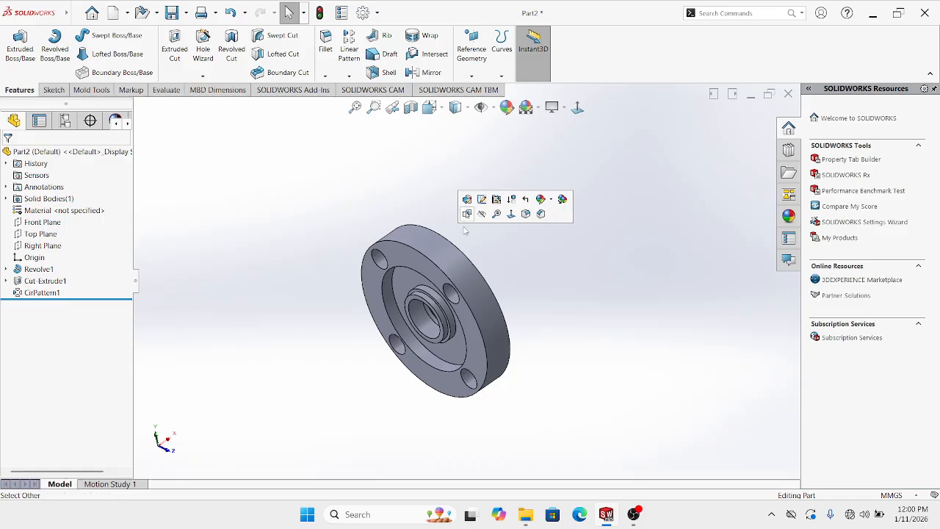
pyautogui.click(432, 249)
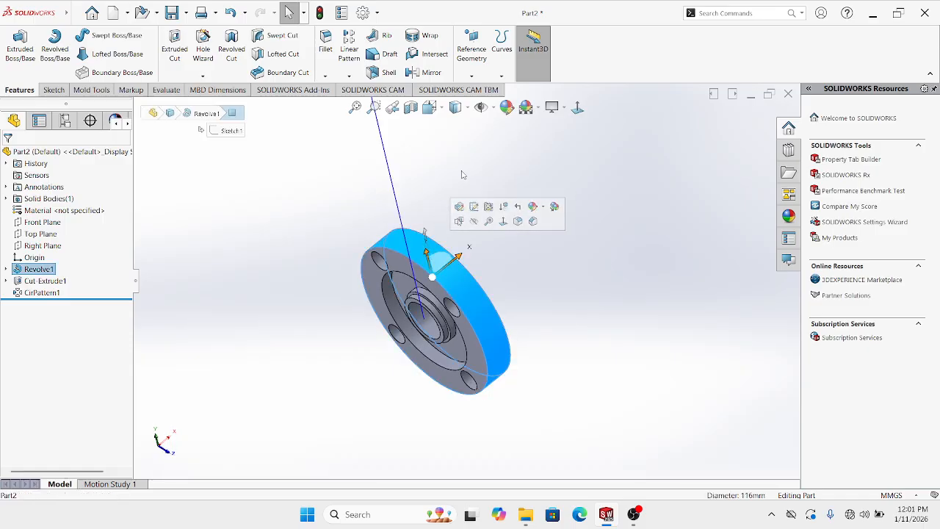
pyautogui.click(539, 214)
pyautogui.moveTo(506, 315); pyautogui.dragTo(496, 268, button='middle')
pyautogui.click(445, 255)
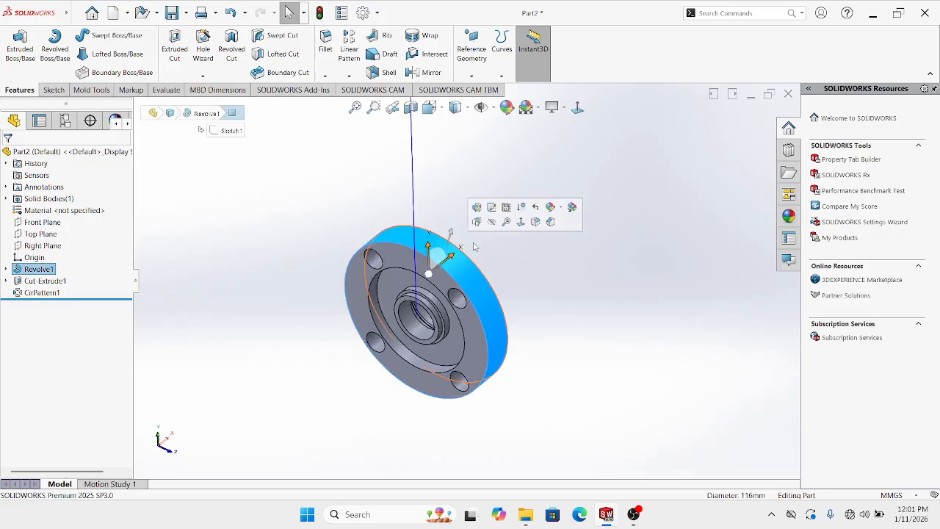
pyautogui.click(510, 269)
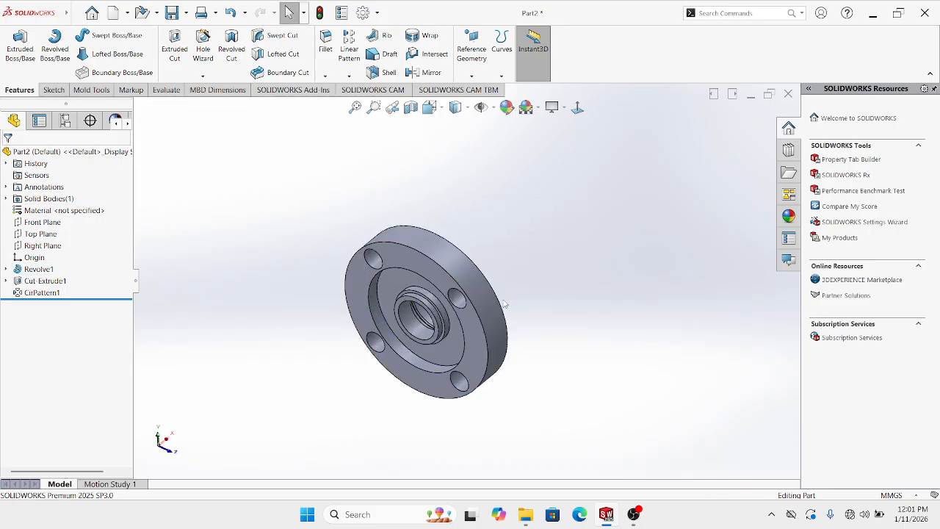
pyautogui.scroll(2, 501, 299)
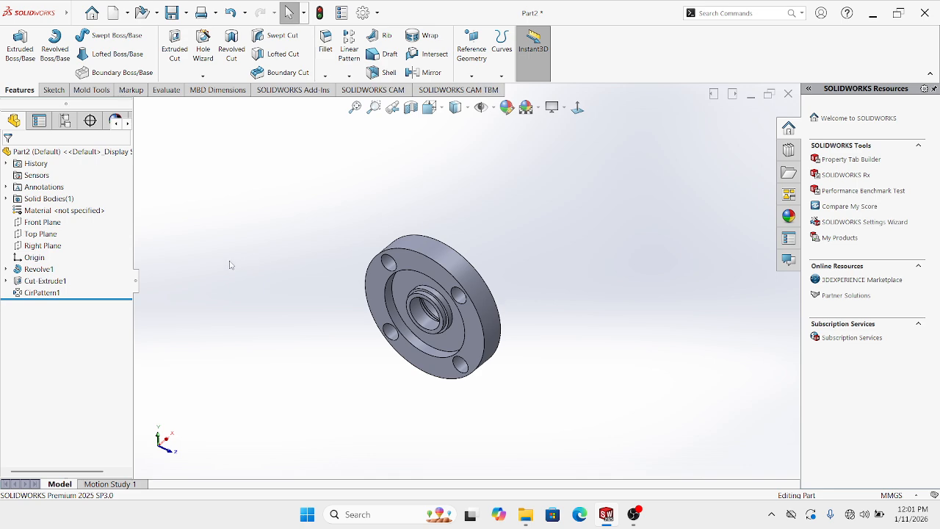
# Create Plane1 referencing the Front Plane and the flange's outer cylindrical rim face
pyautogui.click(51, 225)
pyautogui.moveTo(336, 263); pyautogui.dragTo(350, 246, button='middle')
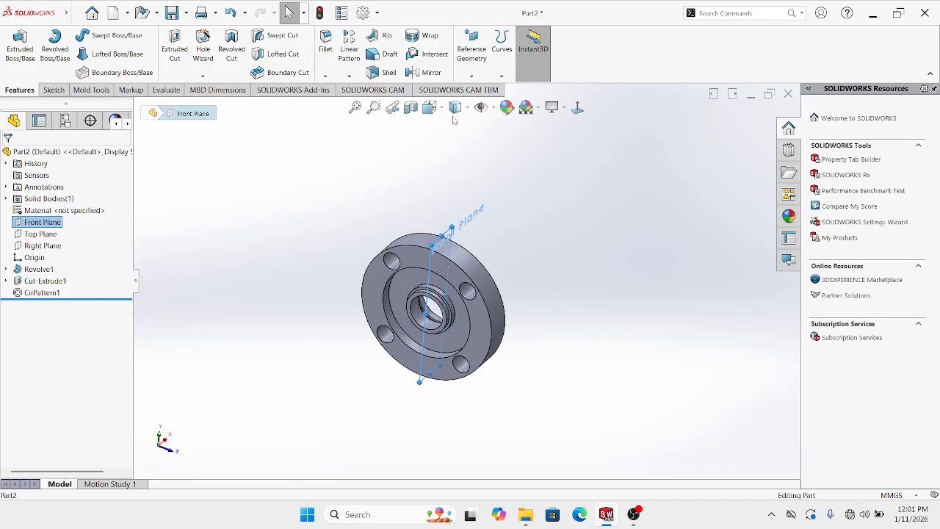
pyautogui.click(472, 76)
pyautogui.click(473, 89)
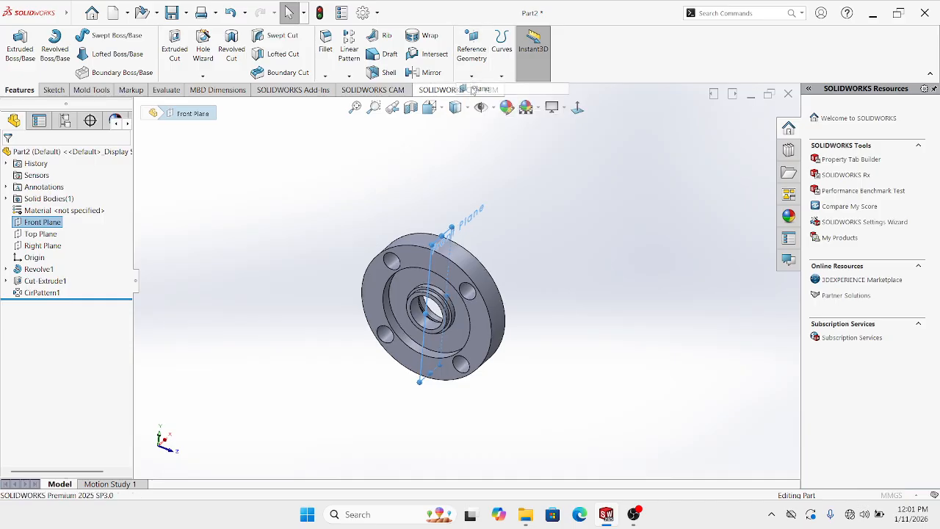
pyautogui.scroll(-2, 494, 263)
pyautogui.click(474, 265)
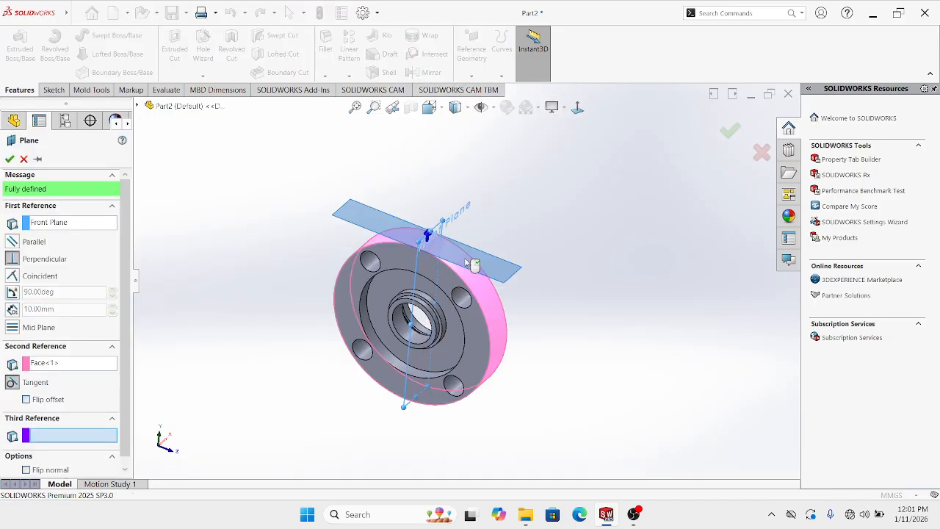
pyautogui.moveTo(480, 267); pyautogui.dragTo(433, 241, button='middle')
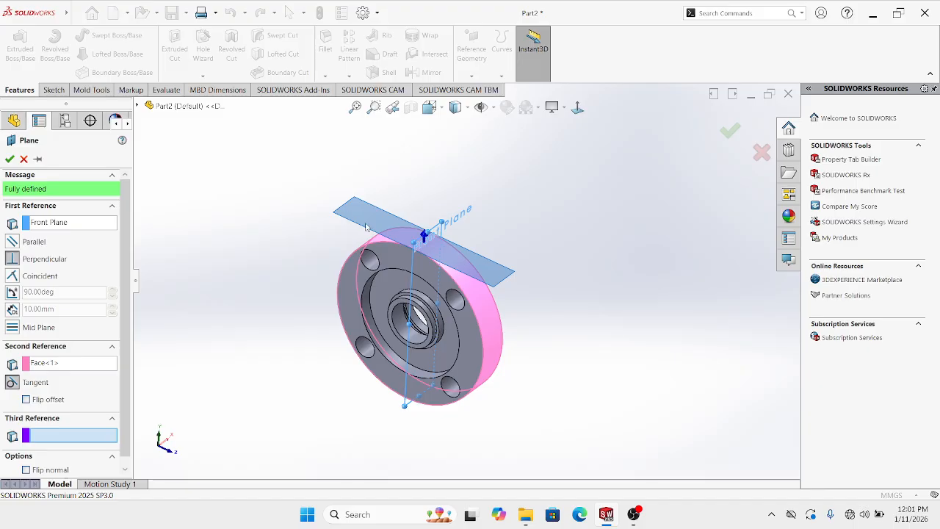
pyautogui.moveTo(505, 272); pyautogui.dragTo(442, 285, button='middle')
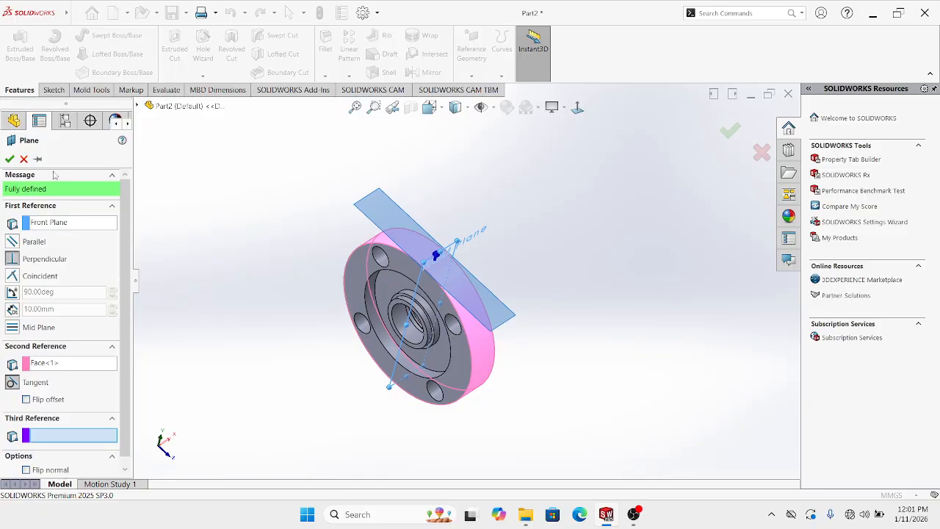
pyautogui.click(9, 158)
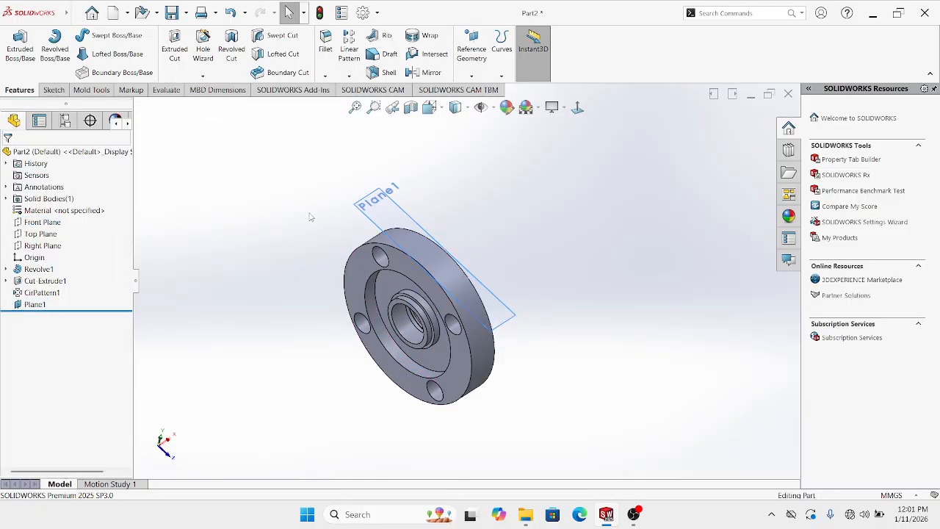
pyautogui.moveTo(312, 217); pyautogui.dragTo(293, 231, button='middle')
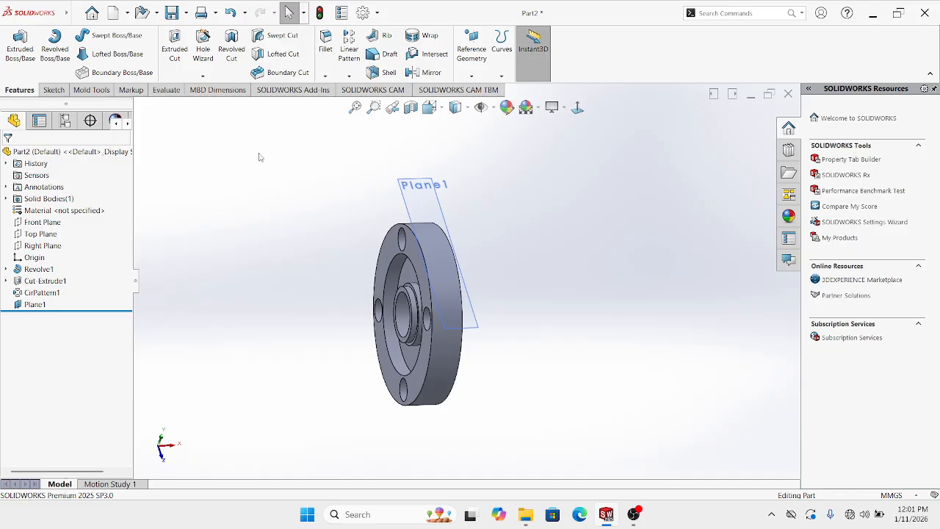
pyautogui.moveTo(276, 169); pyautogui.dragTo(299, 202, button='middle')
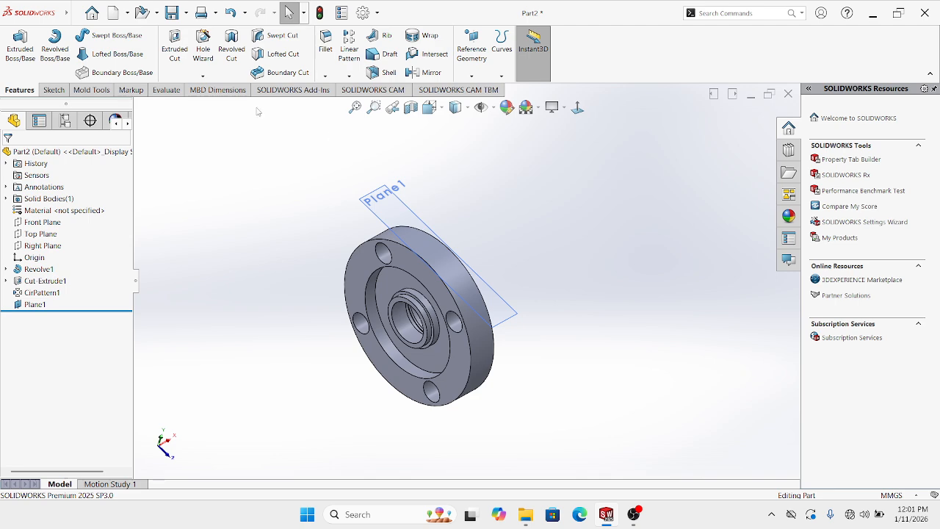
# Launch Hole Wizard and scroll its Hole Specification settings (ANSI Metric, Ø12.0, Blind 15 mm)
pyautogui.click(203, 77)
pyautogui.click(211, 90)
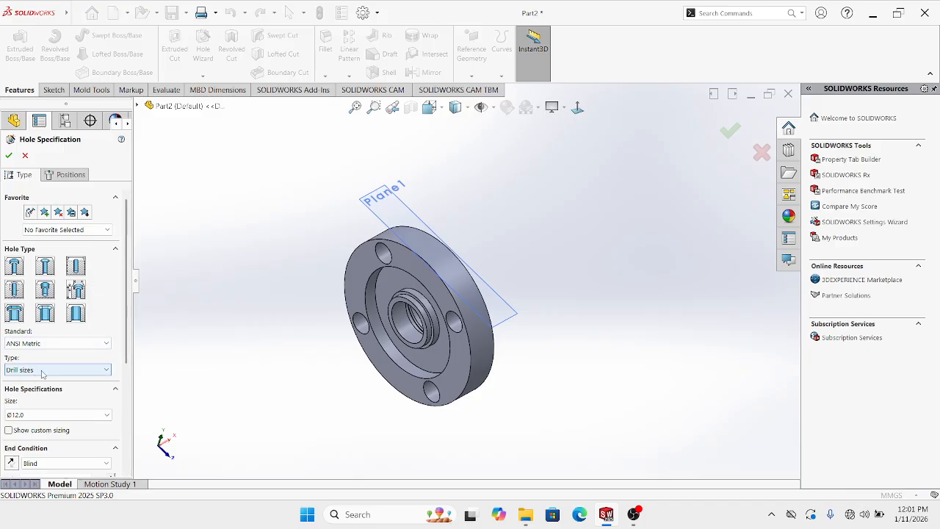
pyautogui.moveTo(126, 268); pyautogui.dragTo(127, 311)
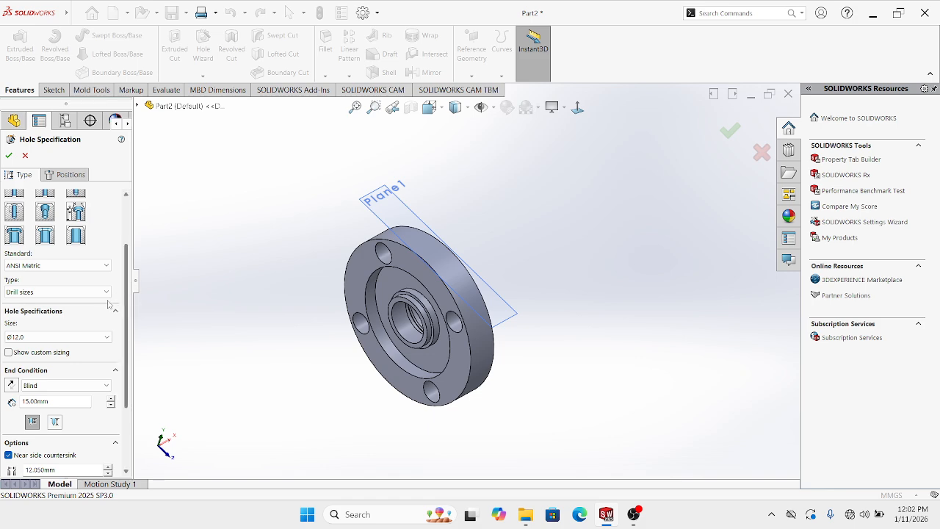
# Keep Drill sizes as the hole type with the Ø12.0 drill size
pyautogui.click(32, 293)
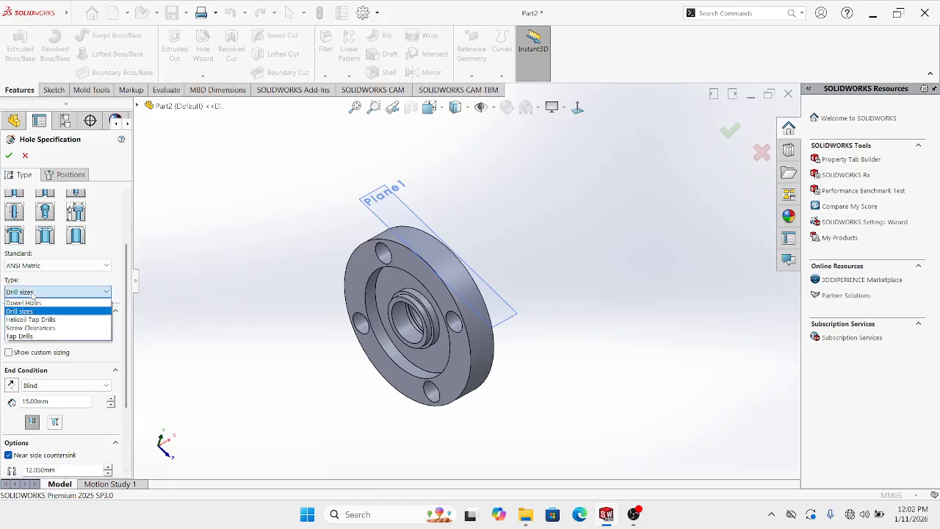
pyautogui.click(31, 294)
pyautogui.click(24, 337)
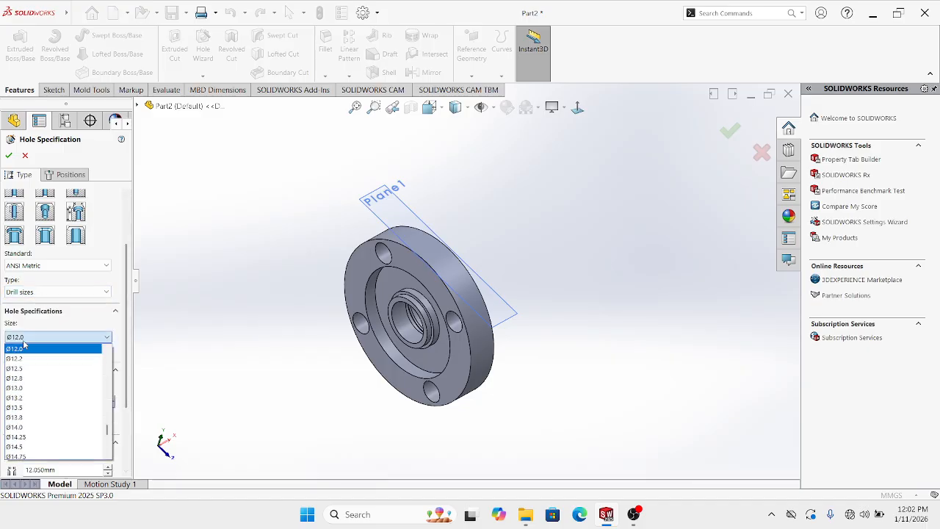
pyautogui.click(23, 349)
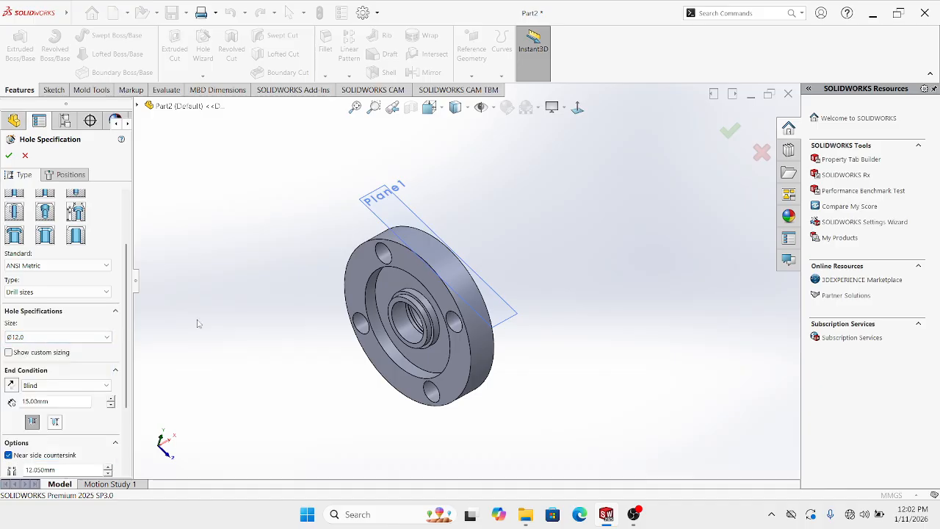
pyautogui.moveTo(313, 270); pyautogui.dragTo(309, 277, button='middle')
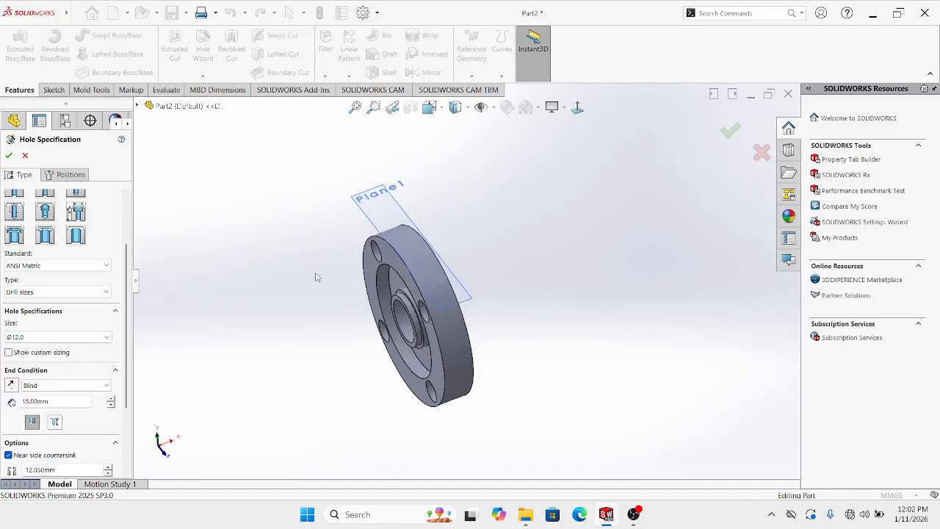
# Place the hole on Plane1 near the origin and create Diameter Hole1, then expand it
pyautogui.click(66, 176)
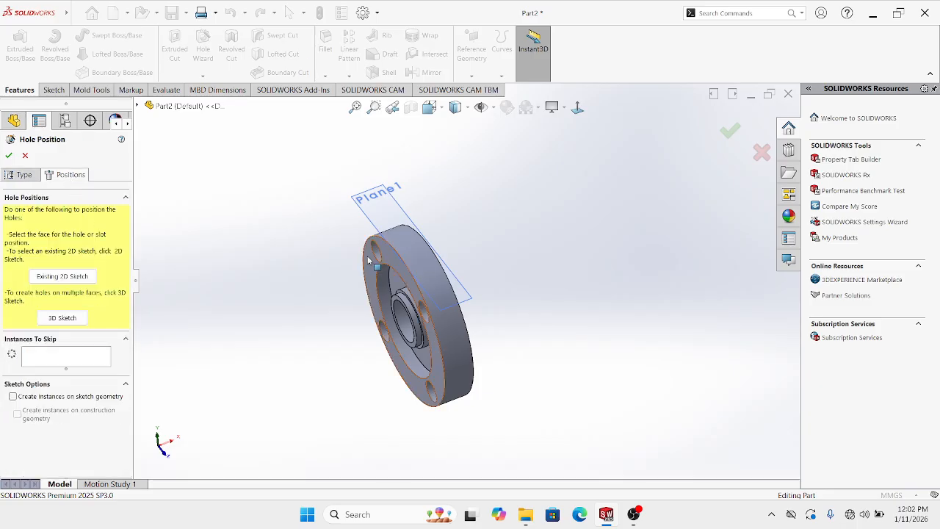
pyautogui.click(391, 220)
pyautogui.click(384, 212)
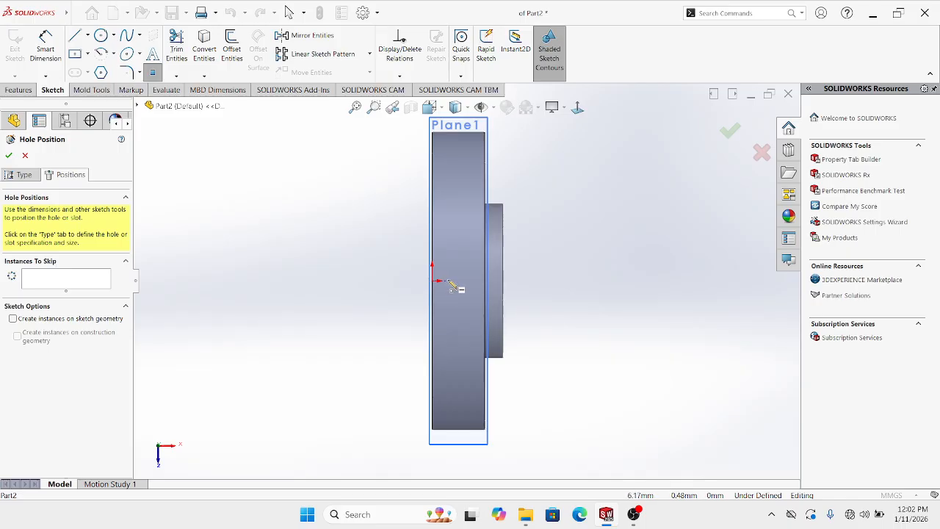
pyautogui.click(459, 283)
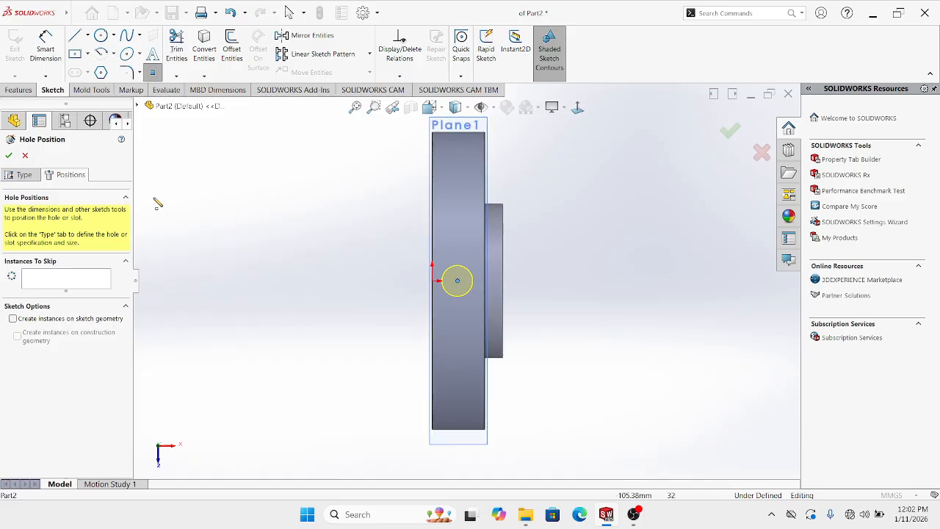
pyautogui.click(9, 155)
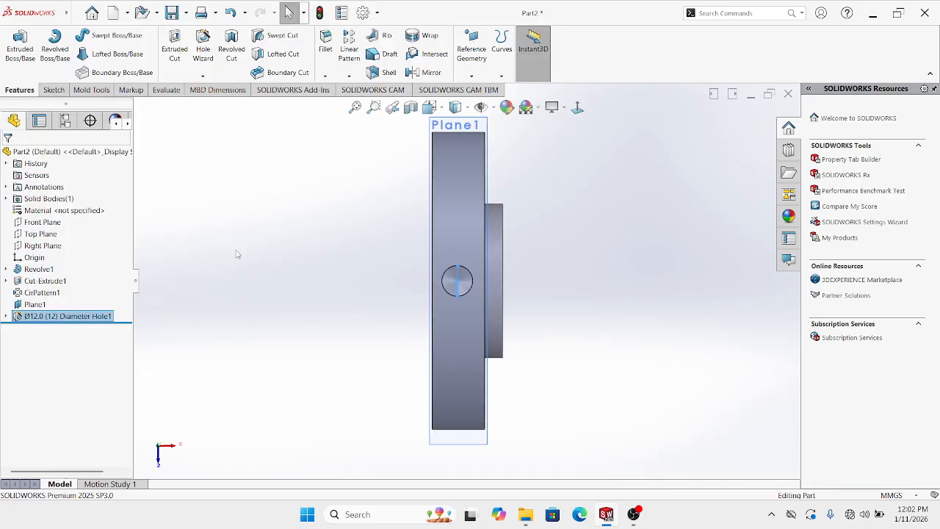
pyautogui.moveTo(354, 225); pyautogui.dragTo(409, 260, button='middle')
pyautogui.scroll(-2, 361, 223)
pyautogui.scroll(2, 372, 258)
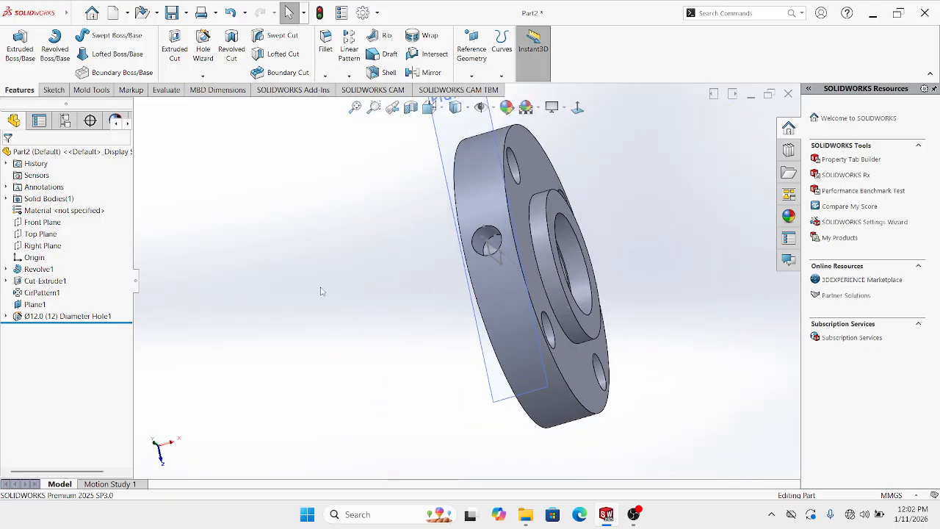
pyautogui.click(6, 315)
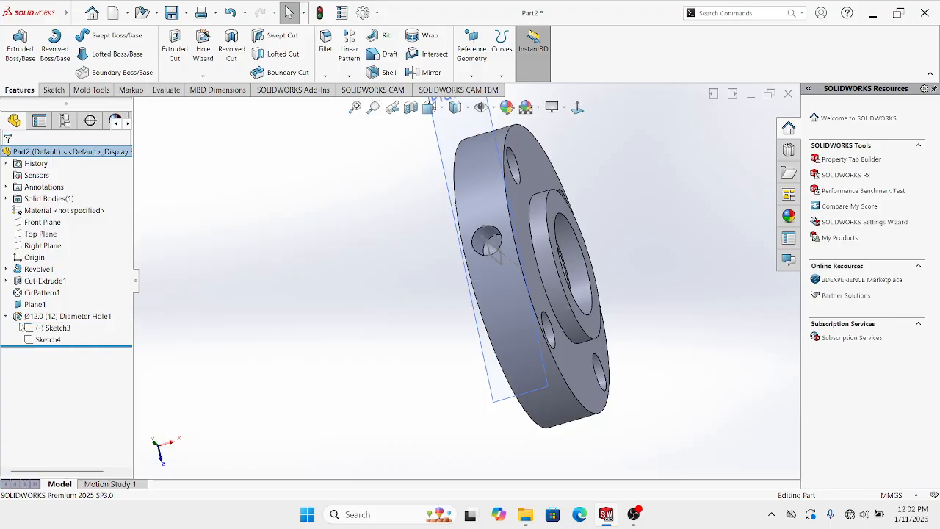
# In Sketch3, dimension the hole centre 20.5/2 (10.25 mm) from the origin
pyautogui.click(49, 328)
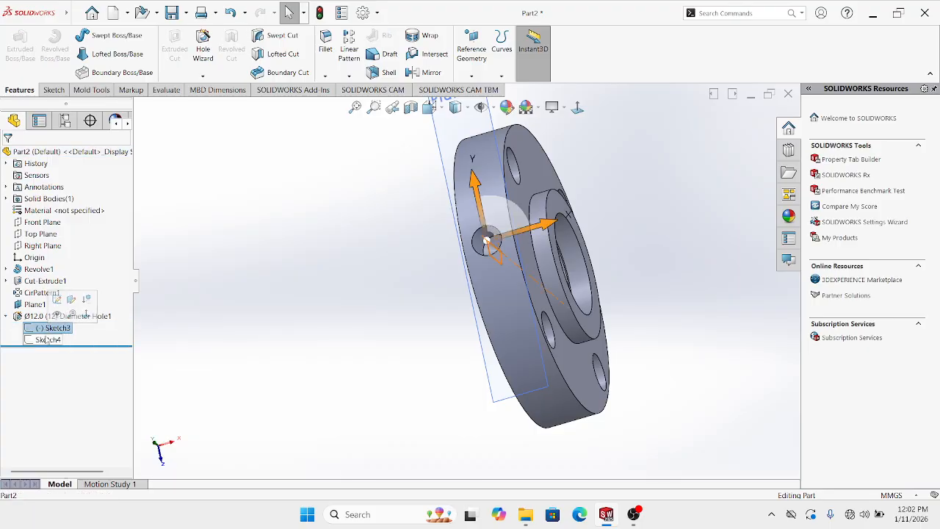
pyautogui.click(57, 300)
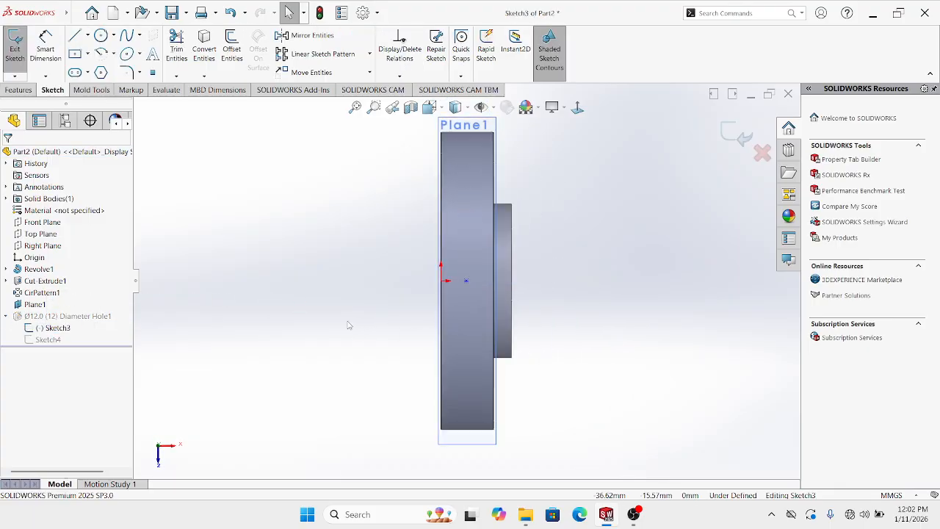
pyautogui.click(46, 46)
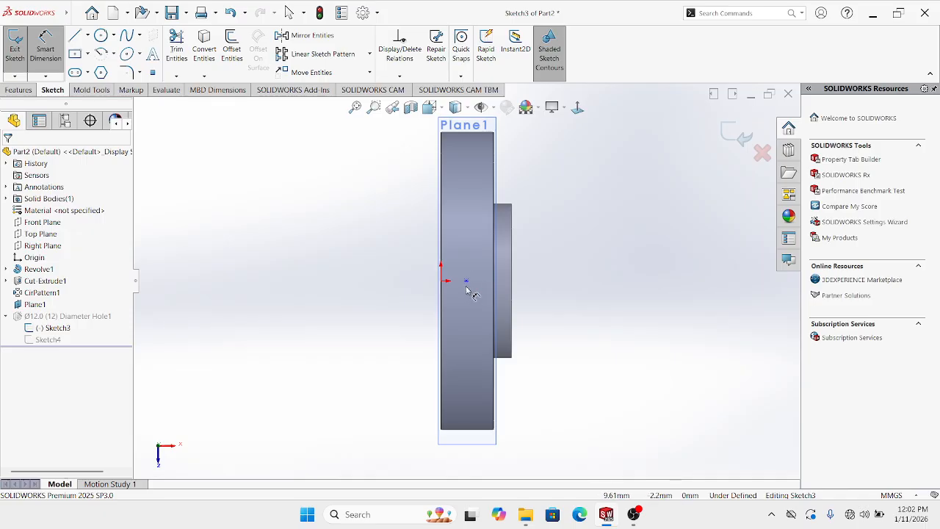
pyautogui.click(466, 283)
pyautogui.click(440, 281)
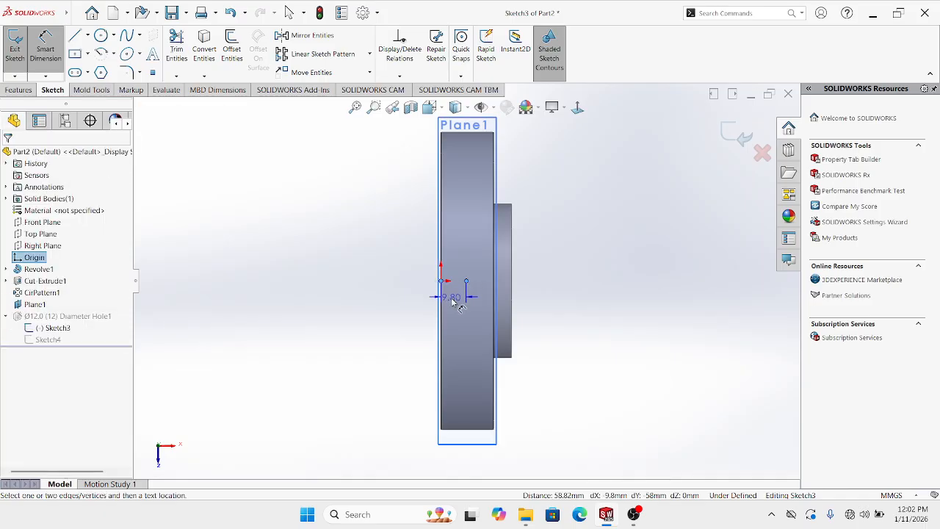
pyautogui.click(453, 301)
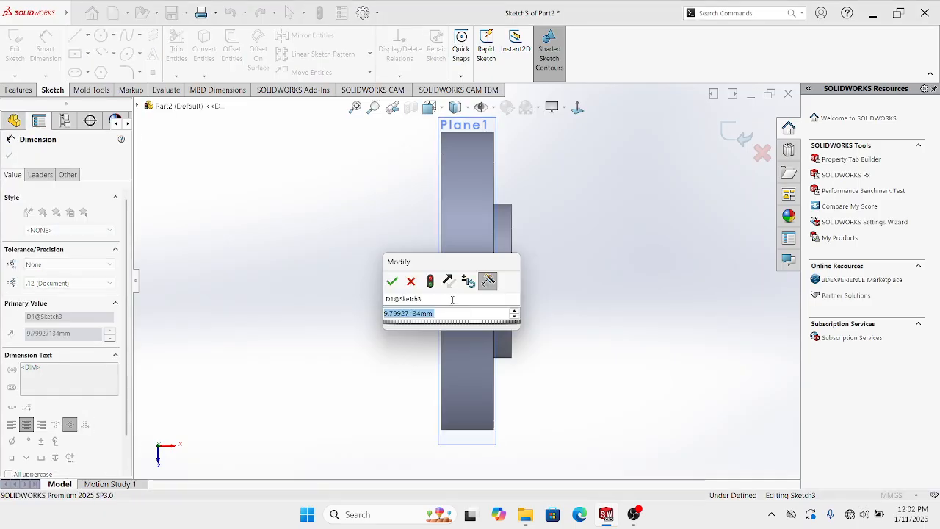
pyautogui.write('20')
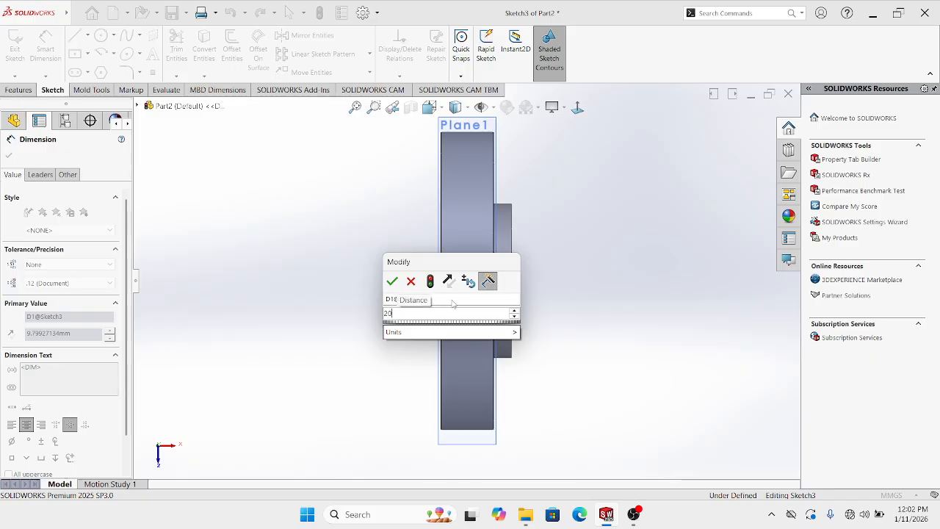
pyautogui.write('.5/2')
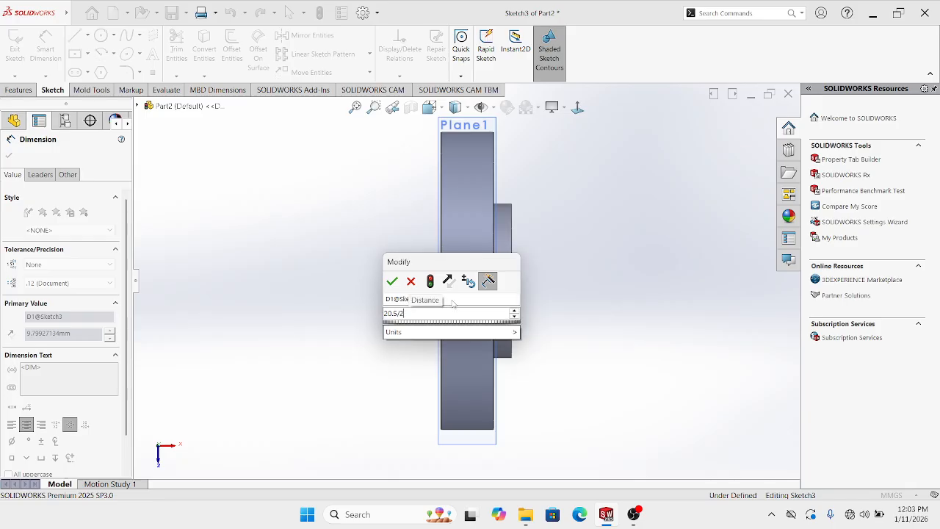
pyautogui.press('Return')
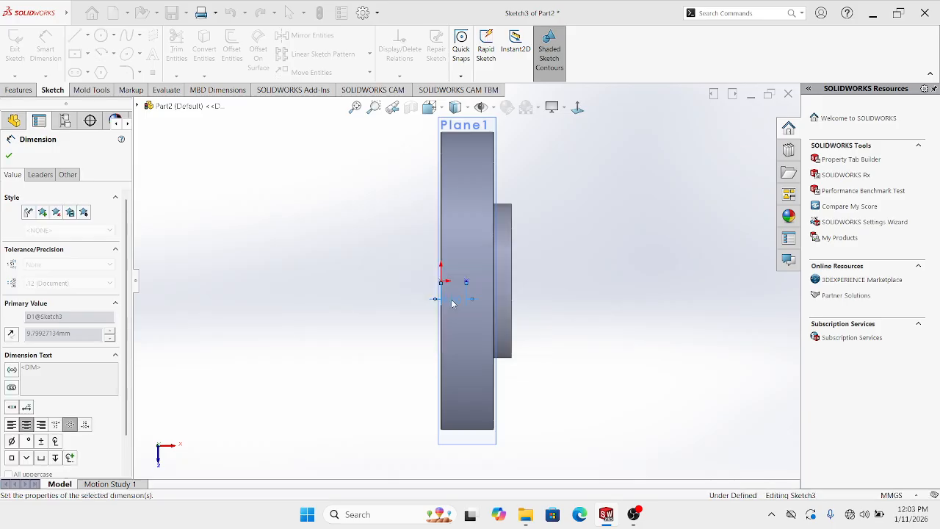
pyautogui.press('Escape')
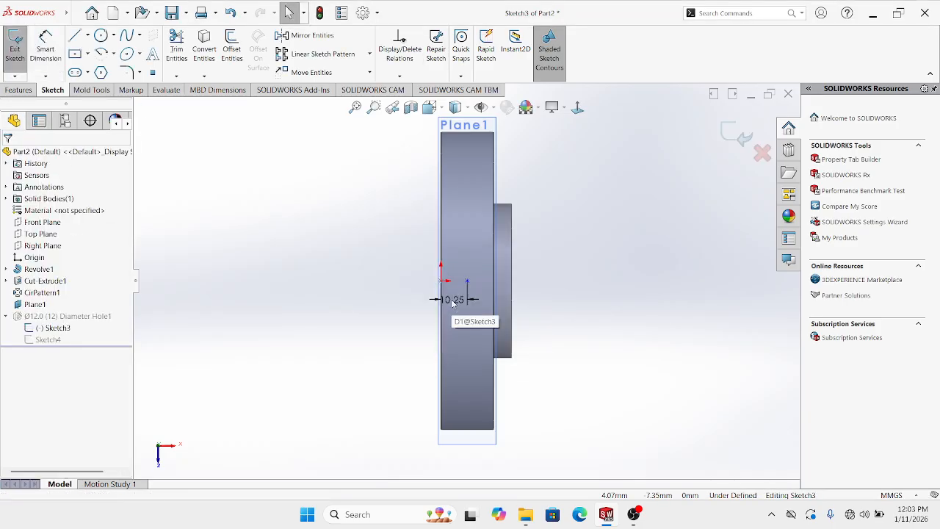
pyautogui.click(734, 134)
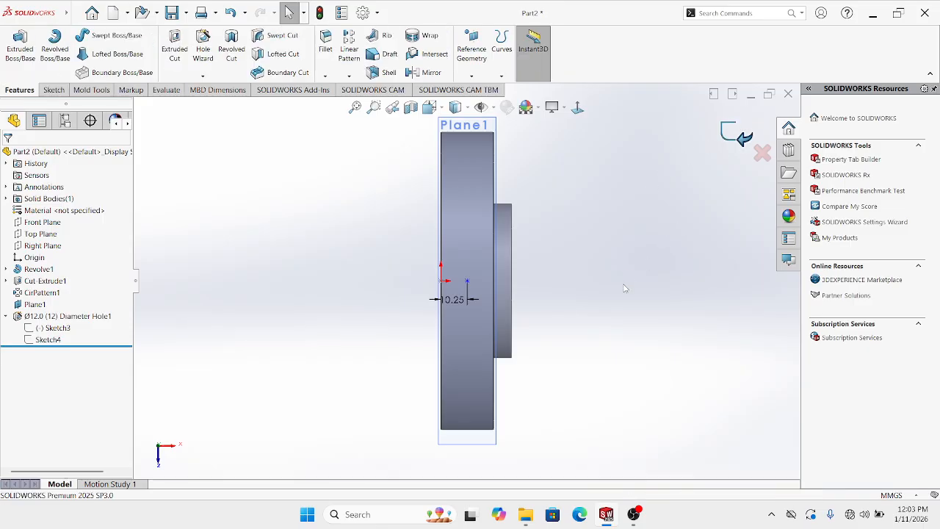
# Hide Plane1 so only the flange is shown
pyautogui.moveTo(460, 283)
pyautogui.mouseDown(button='middle')
pyautogui.moveTo(532, 248)
pyautogui.moveTo(511, 251)
pyautogui.moveTo(427, 225)
pyautogui.mouseUp(button='middle')
pyautogui.rightClick(421, 178)
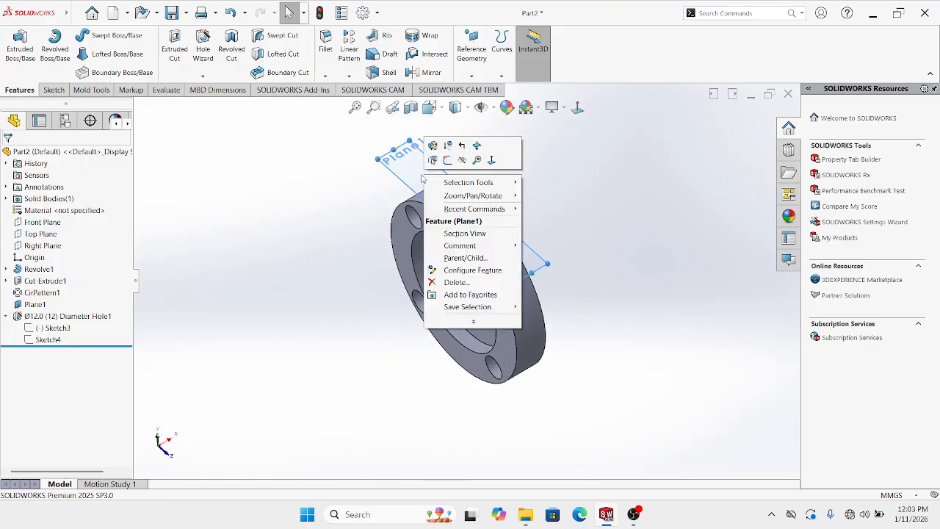
pyautogui.click(461, 160)
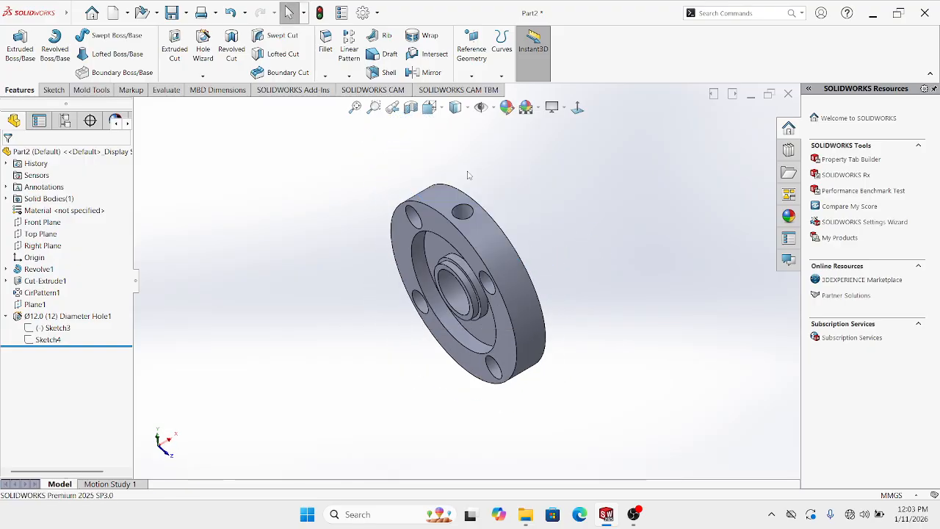
# Cut the flange in a section view and look onto the cut face at the radial hole
pyautogui.click(410, 108)
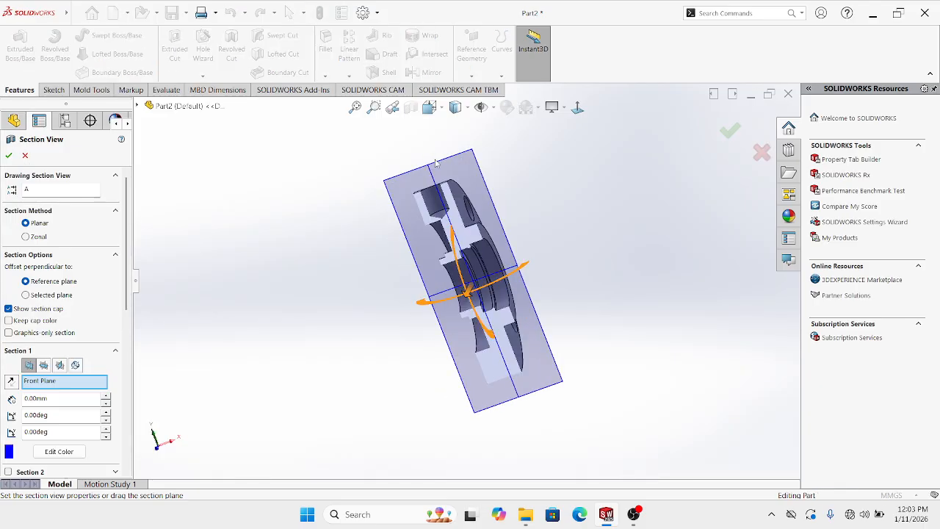
pyautogui.click(730, 130)
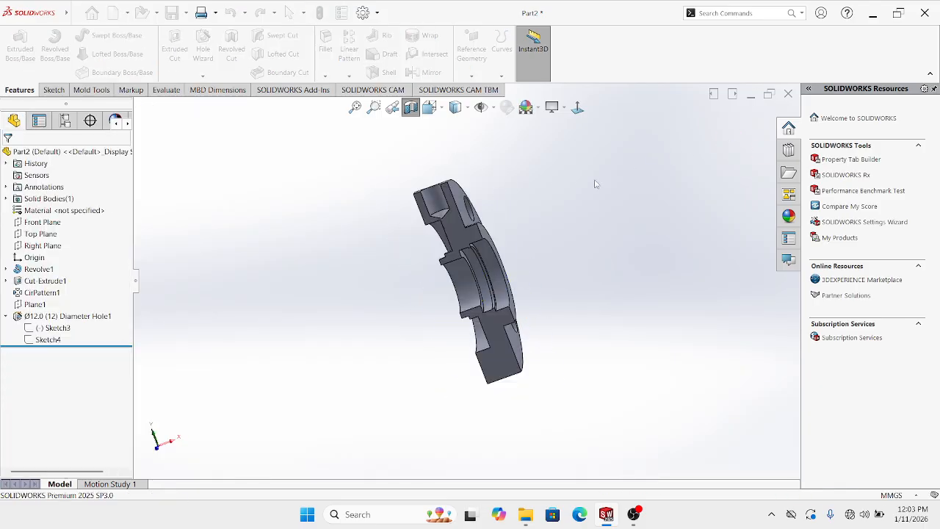
pyautogui.click(577, 107)
pyautogui.scroll(-5, 482, 215)
pyautogui.scroll(2, 453, 203)
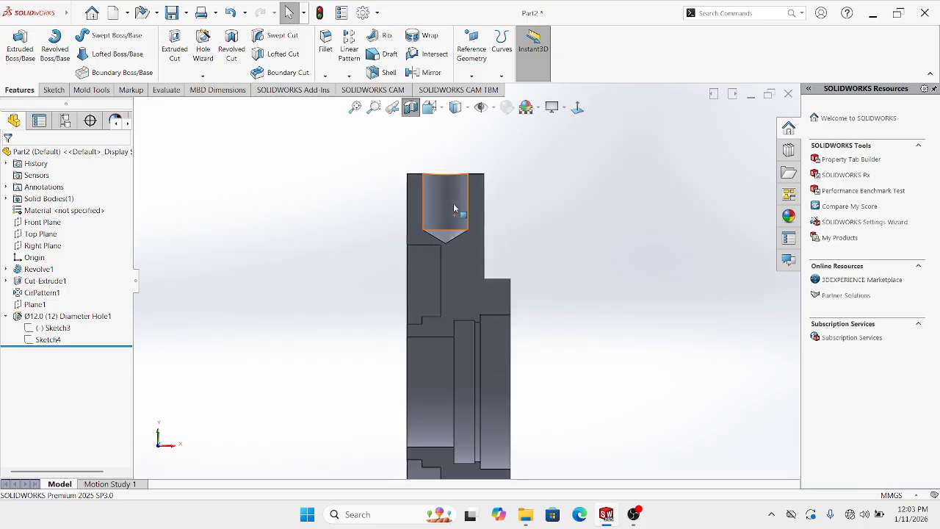
pyautogui.scroll(-2, 453, 209)
pyautogui.scroll(-2, 443, 270)
pyautogui.scroll(2, 459, 265)
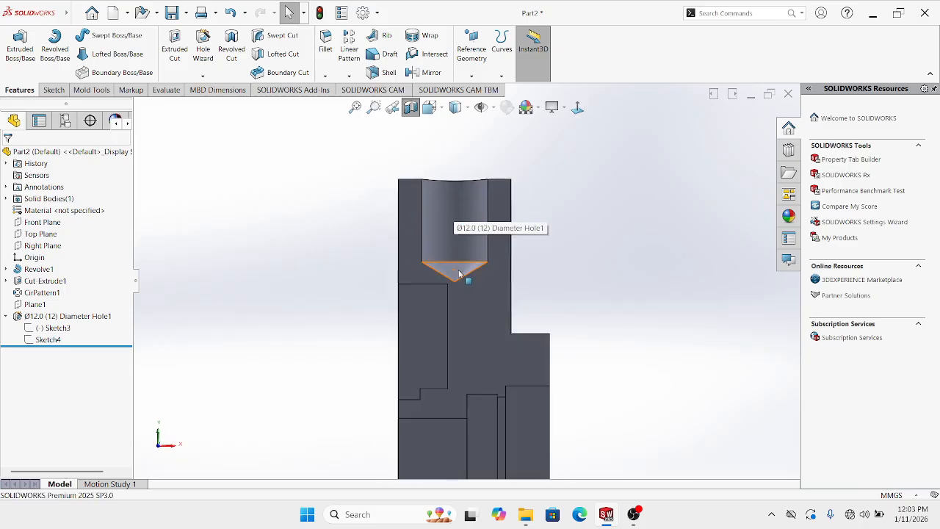
pyautogui.moveTo(454, 245); pyautogui.dragTo(475, 286, button='middle')
pyautogui.scroll(-2, 475, 287)
pyautogui.scroll(1, 472, 245)
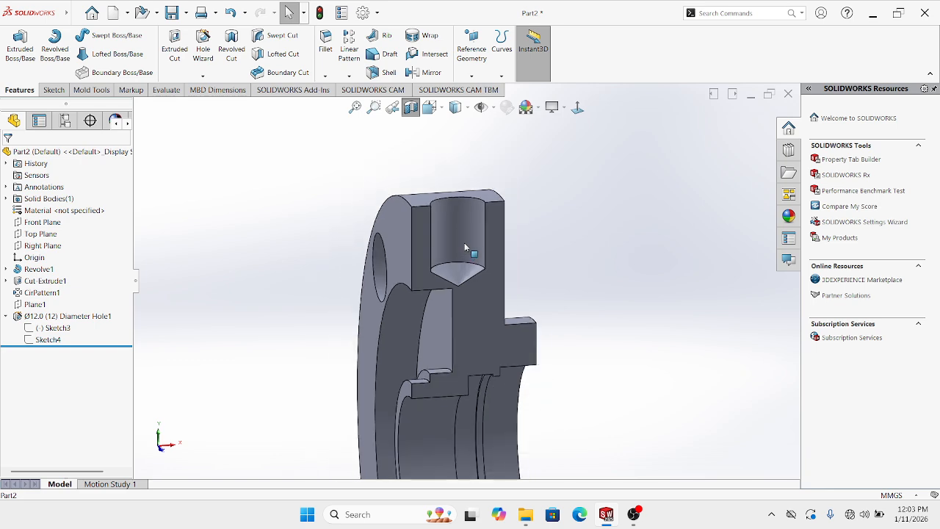
pyautogui.moveTo(472, 245); pyautogui.dragTo(472, 242, button='middle')
# Select the hole wall, close the Hole Specification settings, and select Sketch4
pyautogui.click(476, 236)
pyautogui.rightClick(476, 235)
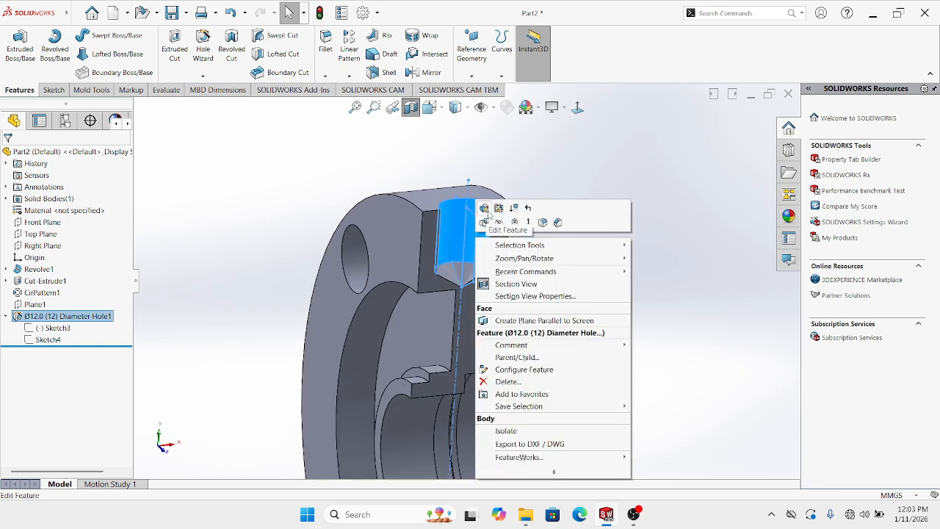
pyautogui.click(487, 212)
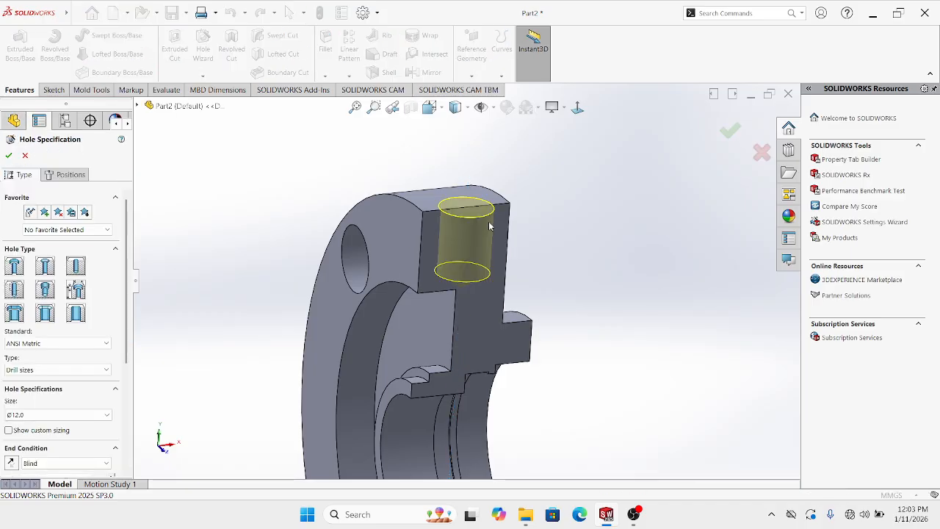
pyautogui.click(27, 156)
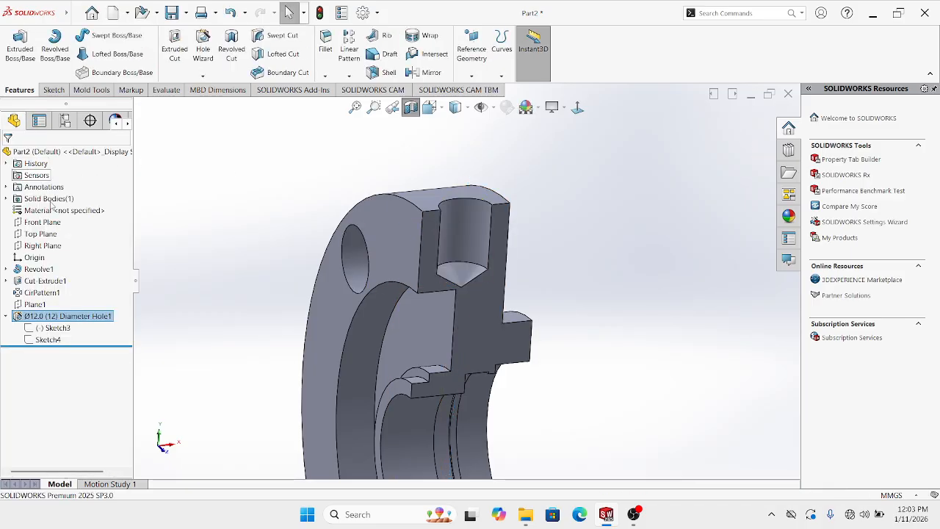
pyautogui.click(49, 340)
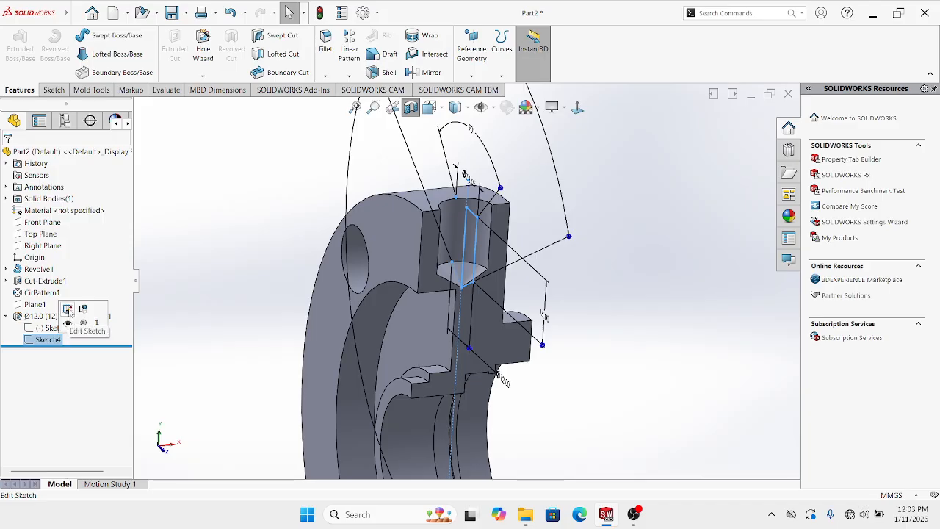
# In Sketch4, change the 15.00 hole depth to 13 mm, trying 12 first
pyautogui.click(67, 309)
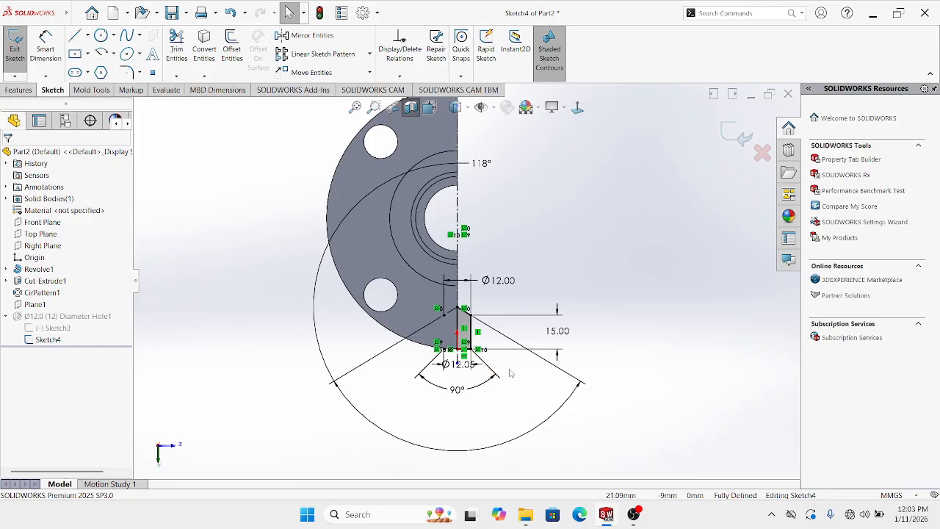
pyautogui.doubleClick(560, 336)
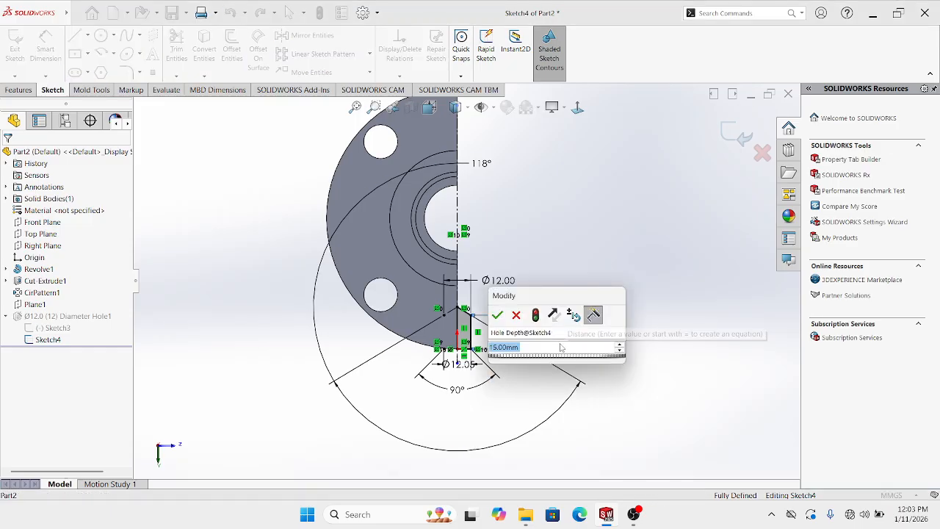
pyautogui.write('12')
pyautogui.press('Return')
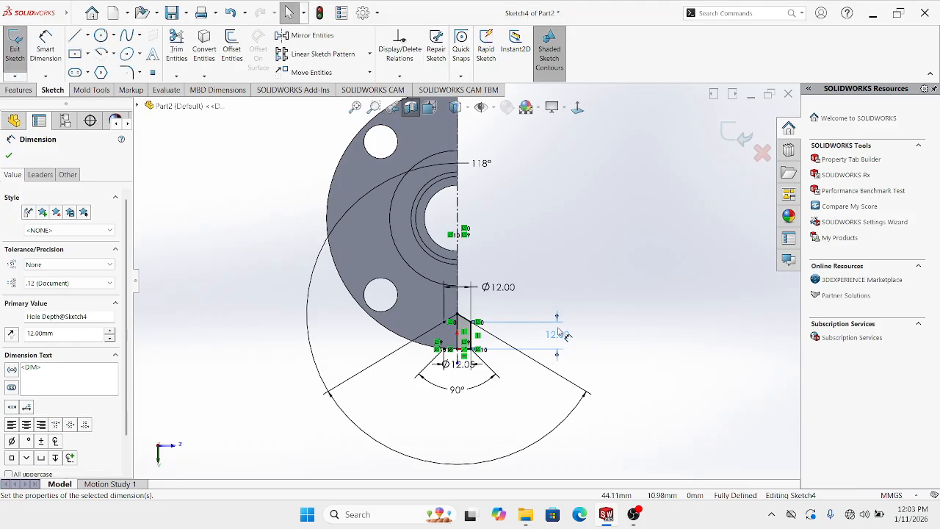
pyautogui.doubleClick(559, 336)
pyautogui.write('13')
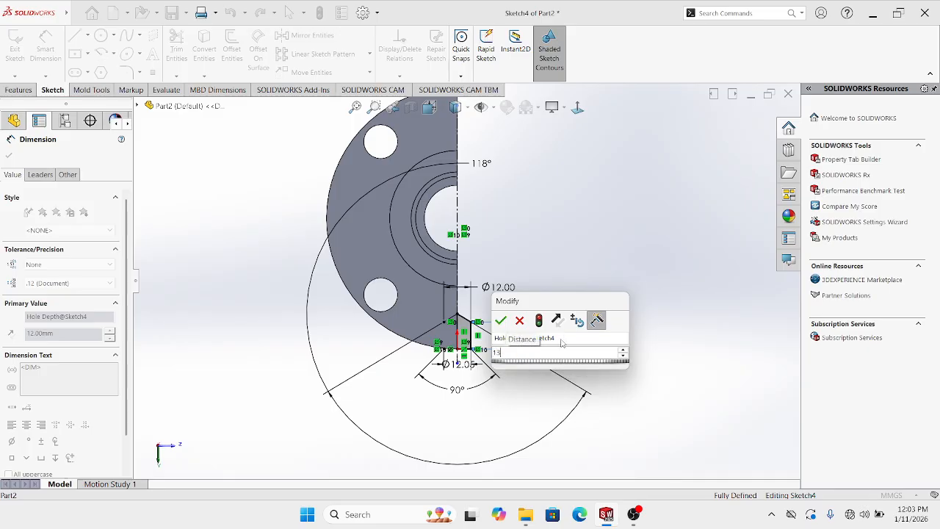
pyautogui.press('Return')
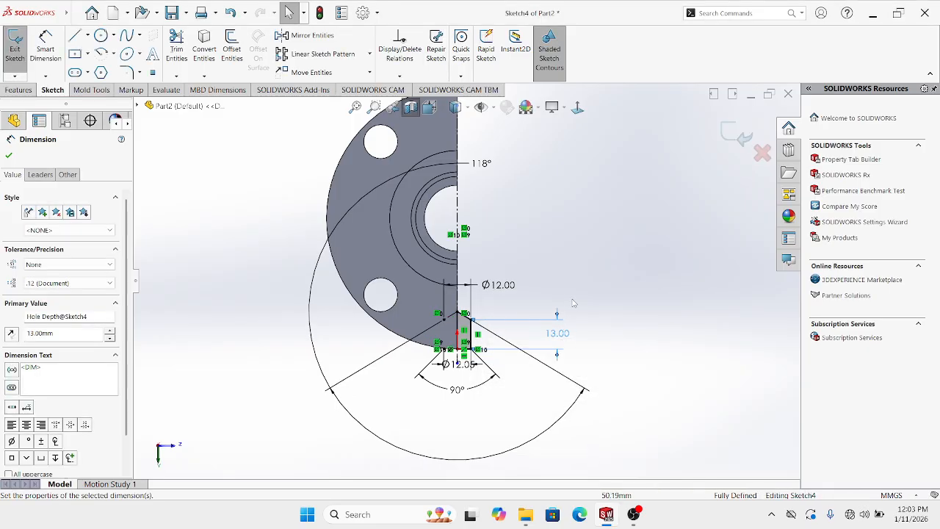
pyautogui.click(712, 188)
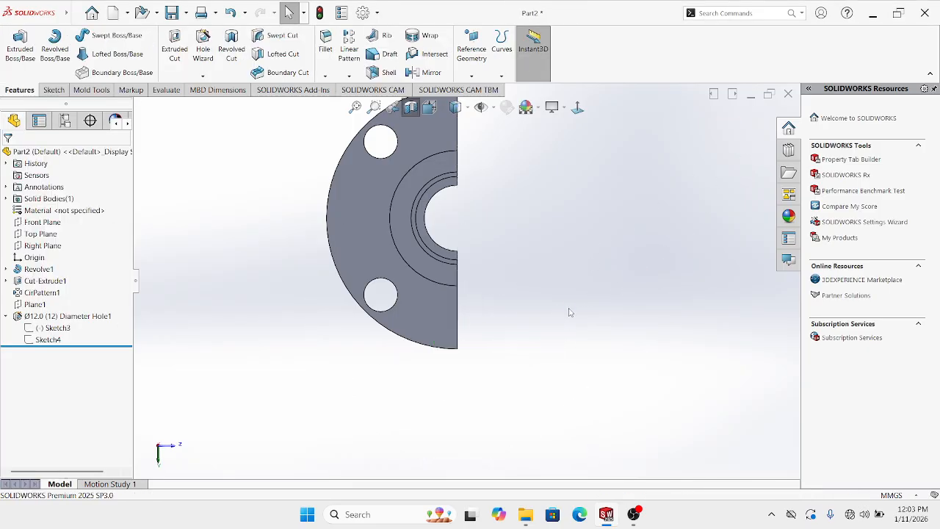
pyautogui.moveTo(571, 314)
pyautogui.mouseDown(button='middle')
pyautogui.moveTo(378, 179)
pyautogui.moveTo(442, 345)
pyautogui.moveTo(484, 272)
pyautogui.moveTo(479, 327)
pyautogui.mouseUp(button='middle')
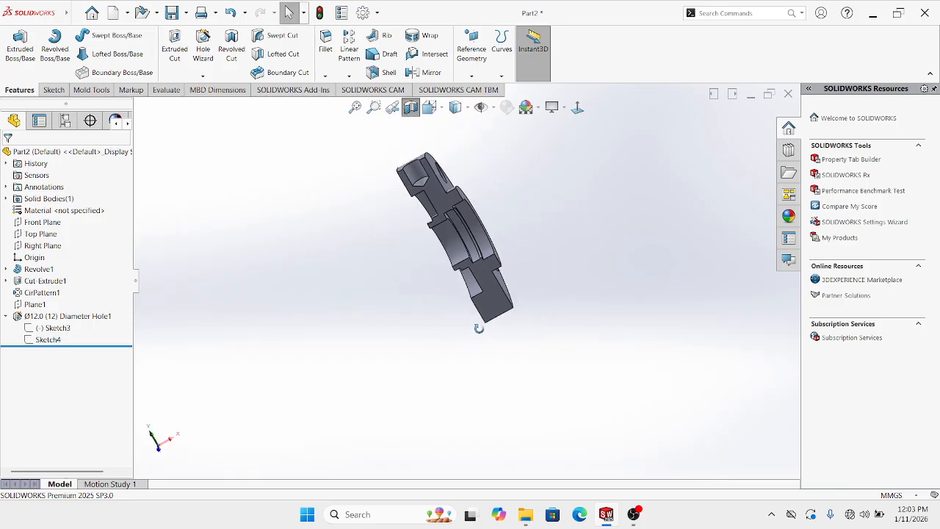
# Turn off the section view and select the radial hole feature
pyautogui.click(411, 108)
pyautogui.moveTo(445, 200); pyautogui.dragTo(497, 266, button='middle')
pyautogui.scroll(-2, 458, 204)
pyautogui.scroll(-1, 497, 276)
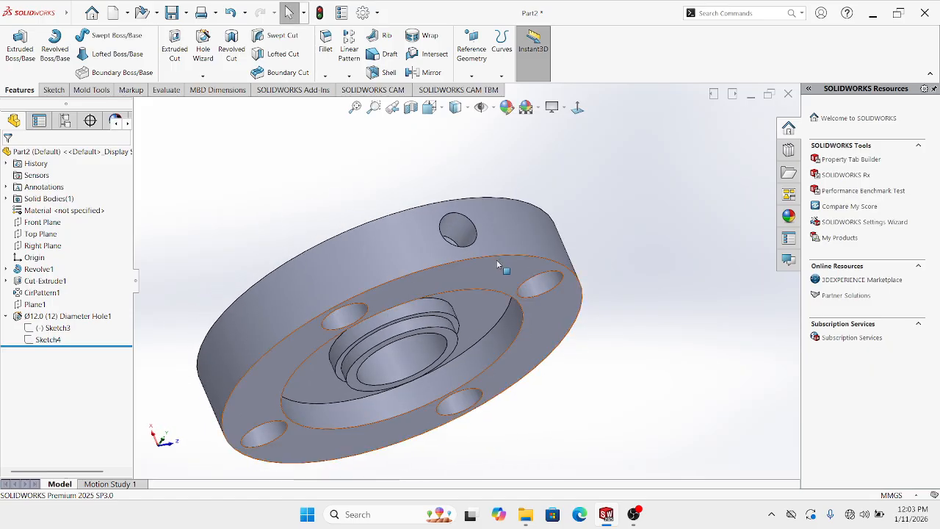
pyautogui.click(470, 231)
pyautogui.scroll(2, 470, 234)
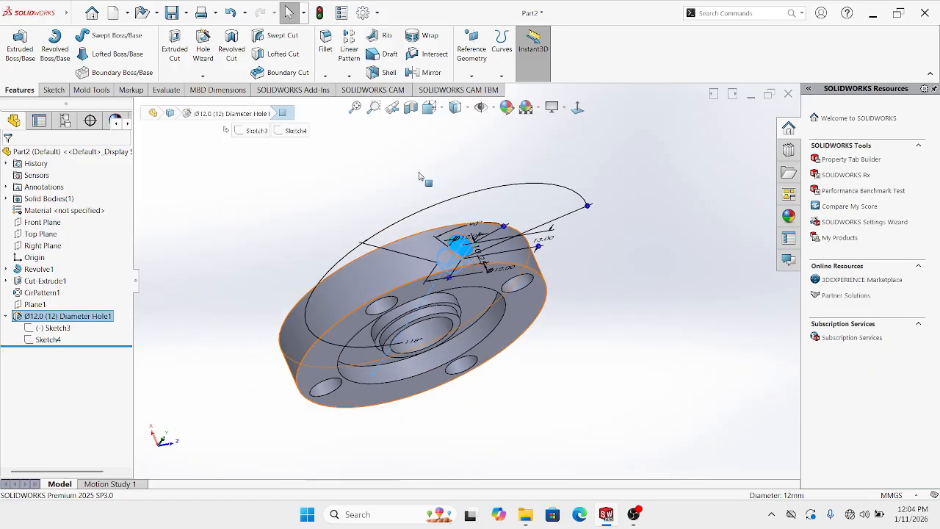
# Circular-pattern the radial hole as 2 instances around the flange's outer edge
pyautogui.click(348, 77)
pyautogui.click(377, 101)
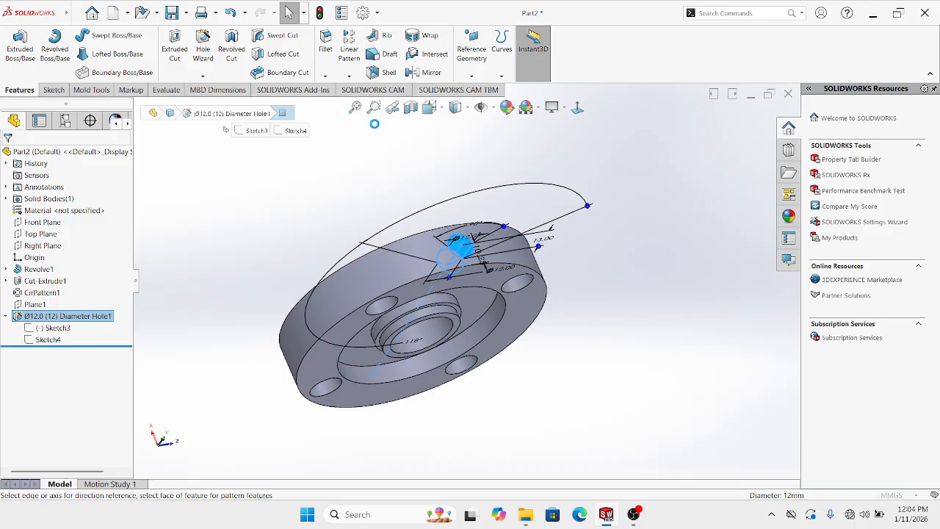
pyautogui.click(421, 291)
pyautogui.moveTo(383, 191); pyautogui.dragTo(369, 129, button='middle')
pyautogui.moveTo(355, 266); pyautogui.dragTo(323, 251, button='middle')
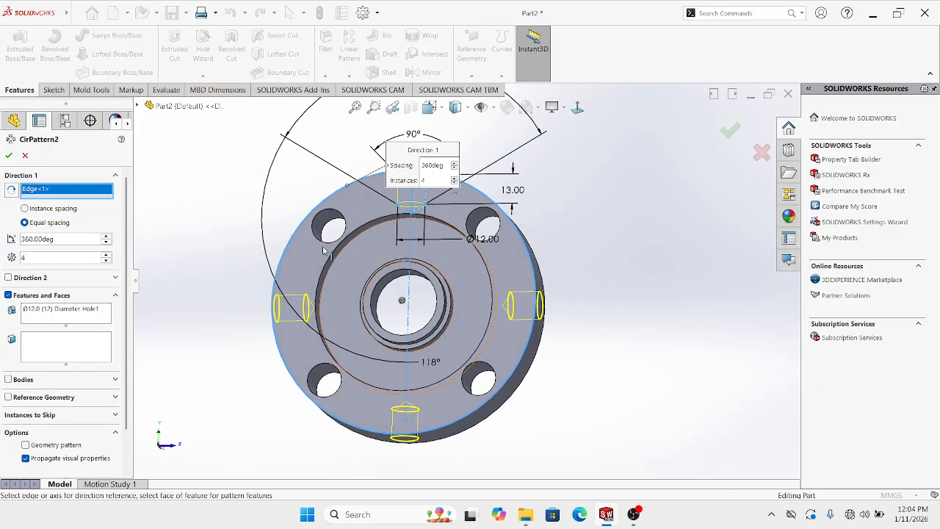
pyautogui.click(106, 261)
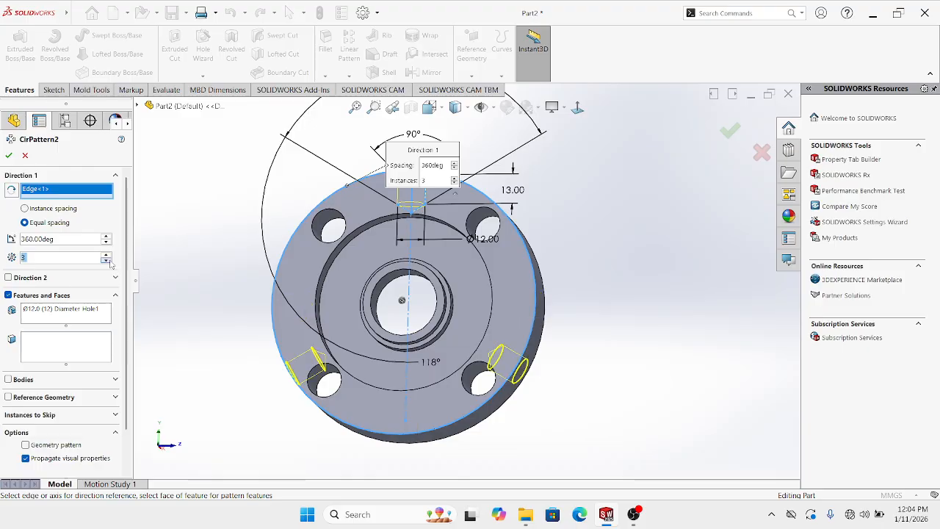
pyautogui.click(106, 260)
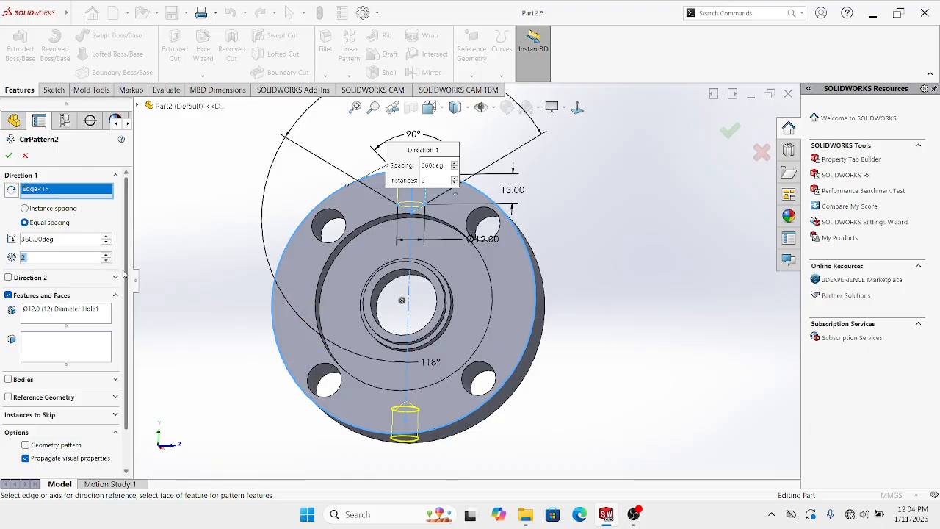
pyautogui.click(8, 156)
pyautogui.moveTo(216, 231); pyautogui.dragTo(270, 229, button='middle')
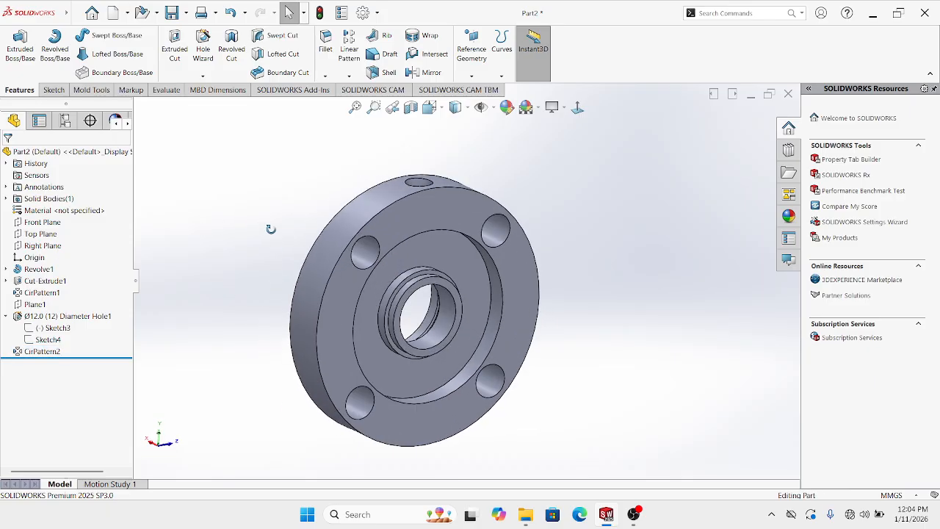
# Delete the CirPattern2 feature
pyautogui.rightClick(53, 352)
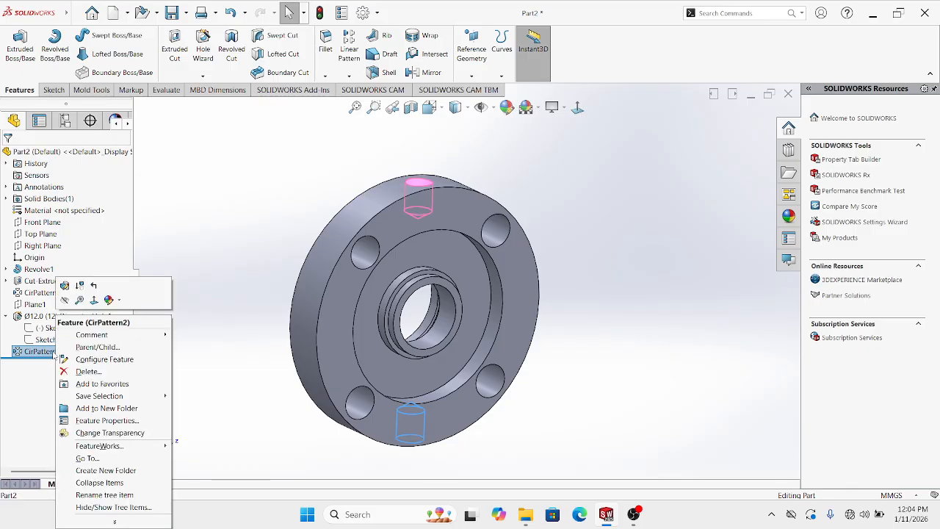
pyautogui.click(73, 370)
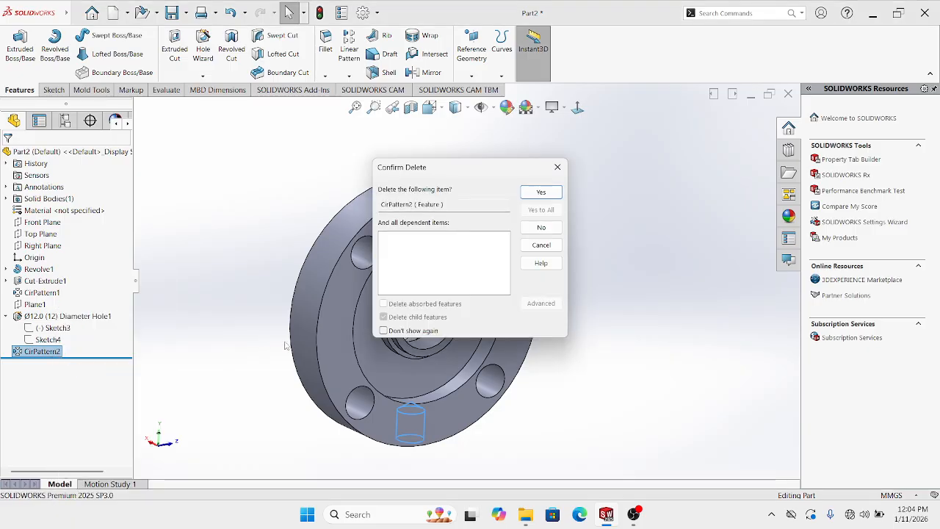
pyautogui.click(541, 192)
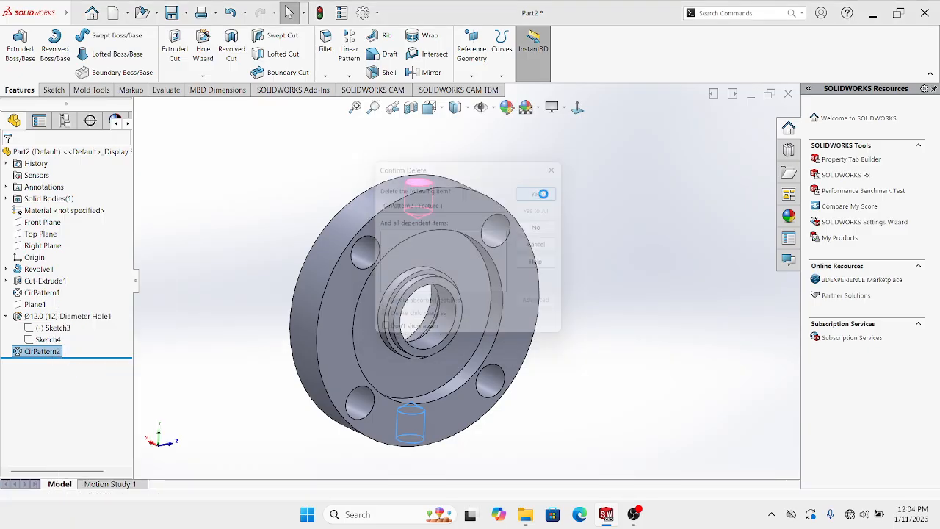
# Mirror the radial hole across the Top Plane as Mirror1
pyautogui.click(52, 236)
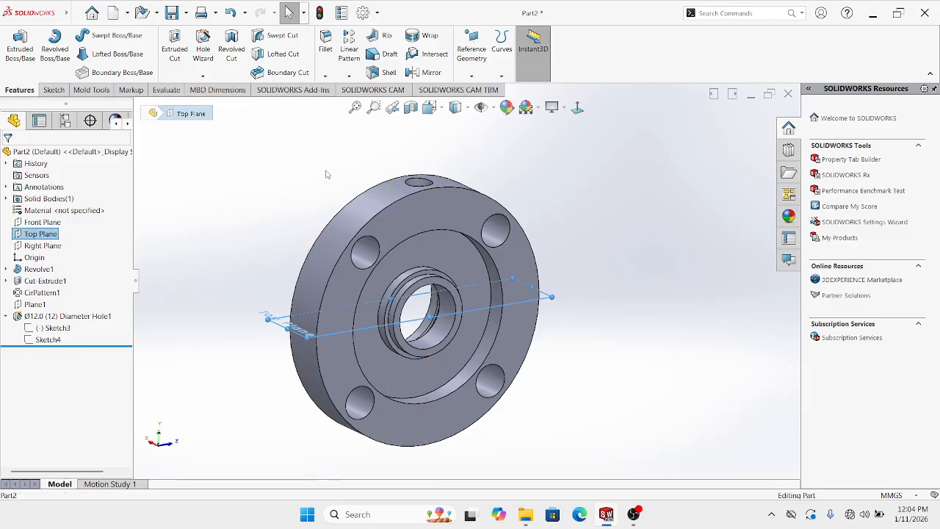
pyautogui.click(352, 76)
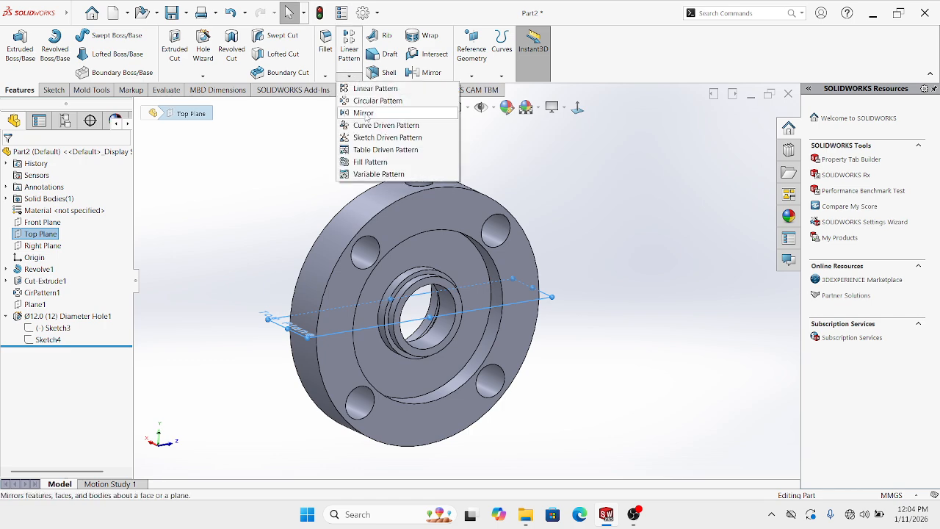
pyautogui.click(367, 113)
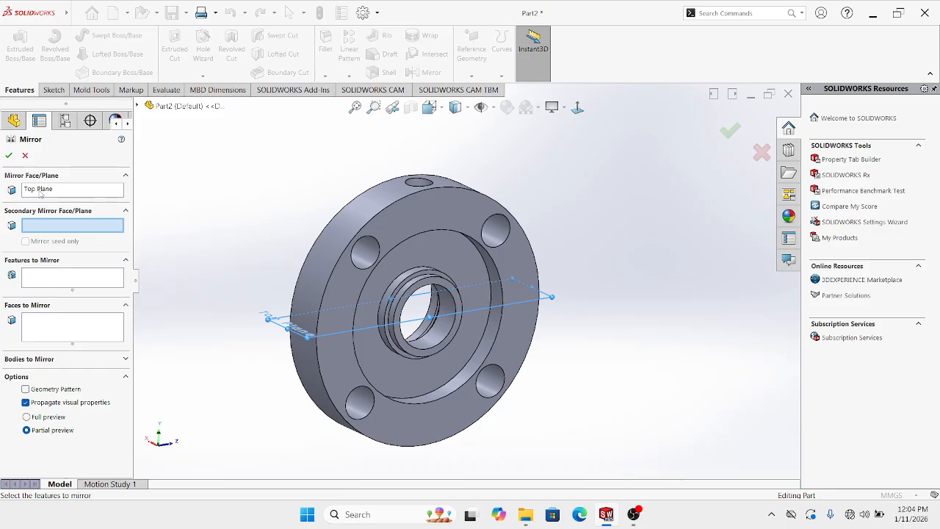
pyautogui.click(50, 281)
pyautogui.moveTo(263, 273); pyautogui.dragTo(295, 311, button='middle')
pyautogui.scroll(-2, 400, 232)
pyautogui.click(446, 212)
pyautogui.scroll(2, 446, 220)
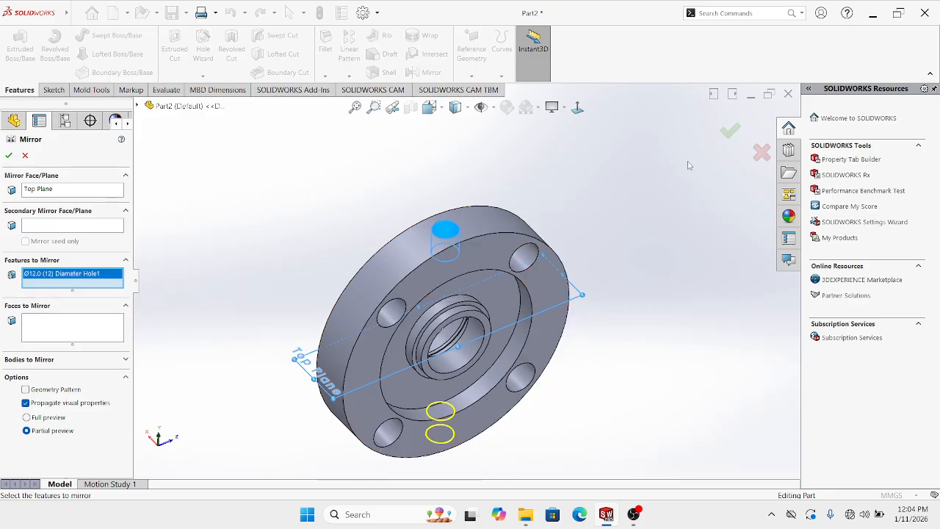
pyautogui.click(734, 135)
pyautogui.moveTo(674, 285); pyautogui.dragTo(629, 142, button='middle')
pyautogui.scroll(1, 581, 285)
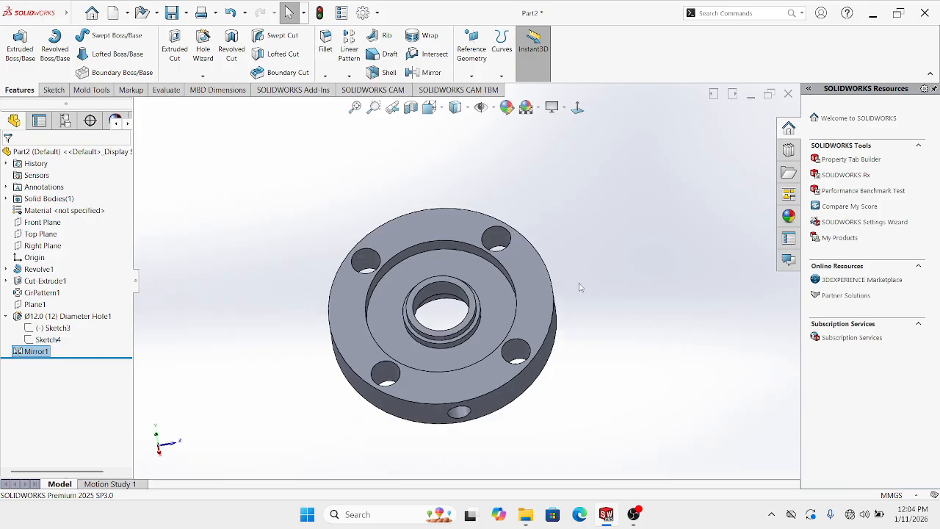
pyautogui.moveTo(581, 286); pyautogui.dragTo(544, 217, button='middle')
# Deselect the mirror and orbit the flange to inspect its underside and front
pyautogui.scroll(1, 437, 321)
pyautogui.click(225, 284)
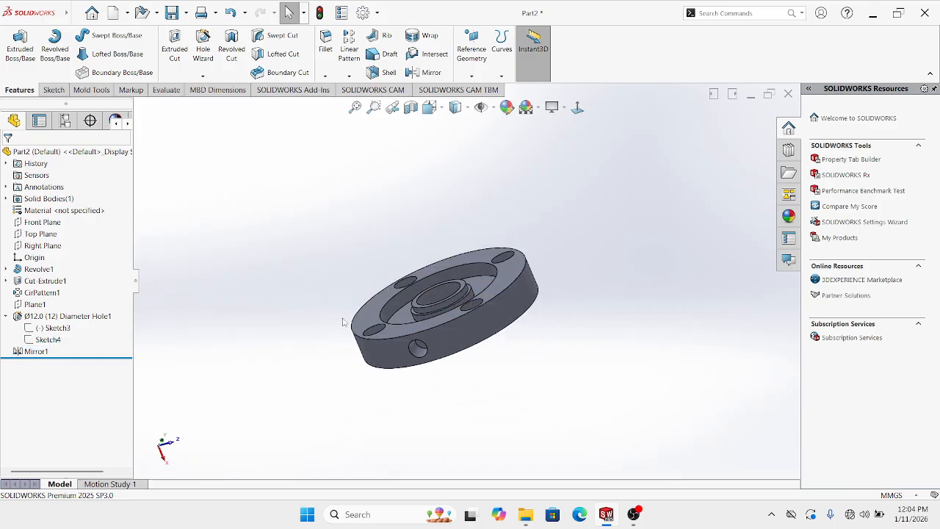
pyautogui.moveTo(431, 338); pyautogui.dragTo(434, 392, button='middle')
pyautogui.scroll(-4, 432, 288)
pyautogui.scroll(4, 456, 317)
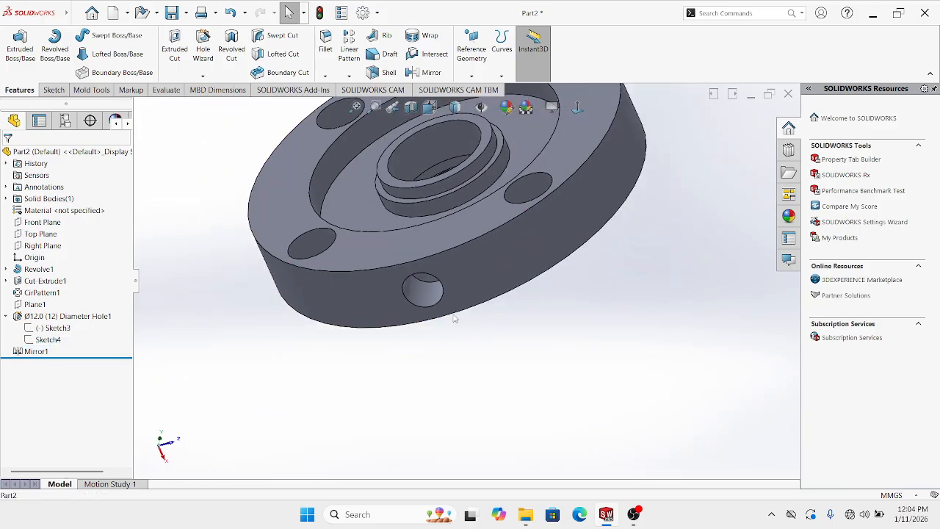
pyautogui.moveTo(457, 292); pyautogui.dragTo(463, 185, button='middle')
pyautogui.scroll(-2, 461, 267)
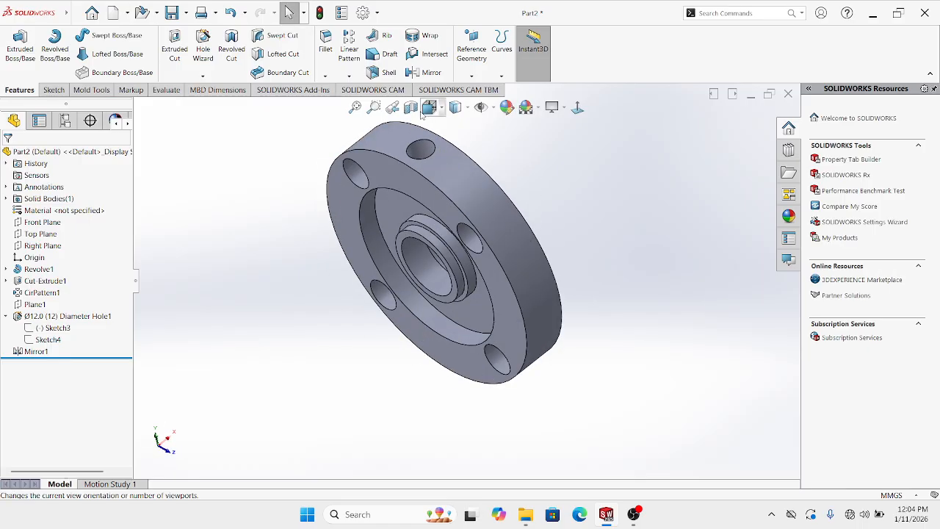
# Turn on the section view and inspect the radial holes in cross-section
pyautogui.click(412, 108)
pyautogui.moveTo(497, 247); pyautogui.dragTo(445, 243, button='middle')
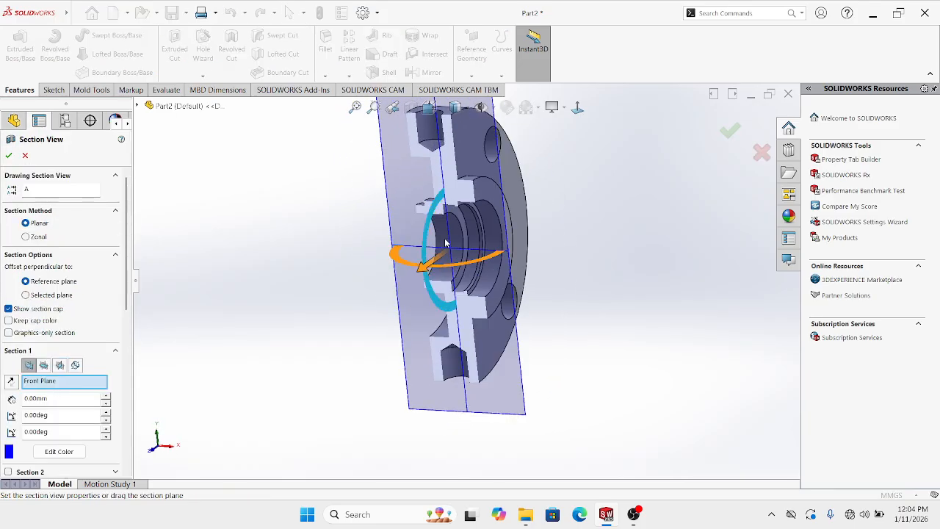
pyautogui.click(731, 132)
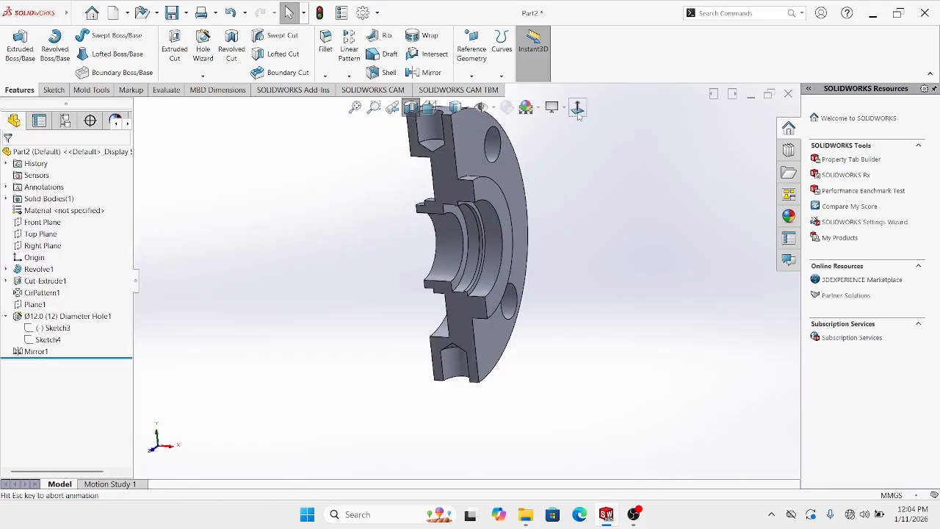
pyautogui.scroll(3, 508, 198)
pyautogui.scroll(-5, 488, 209)
pyautogui.scroll(2, 461, 268)
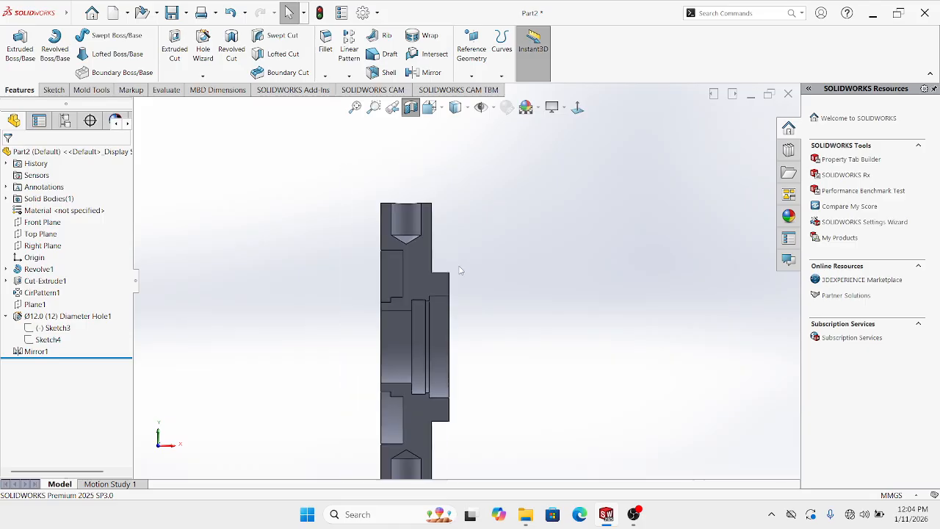
pyautogui.scroll(-1, 451, 314)
pyautogui.scroll(1, 452, 279)
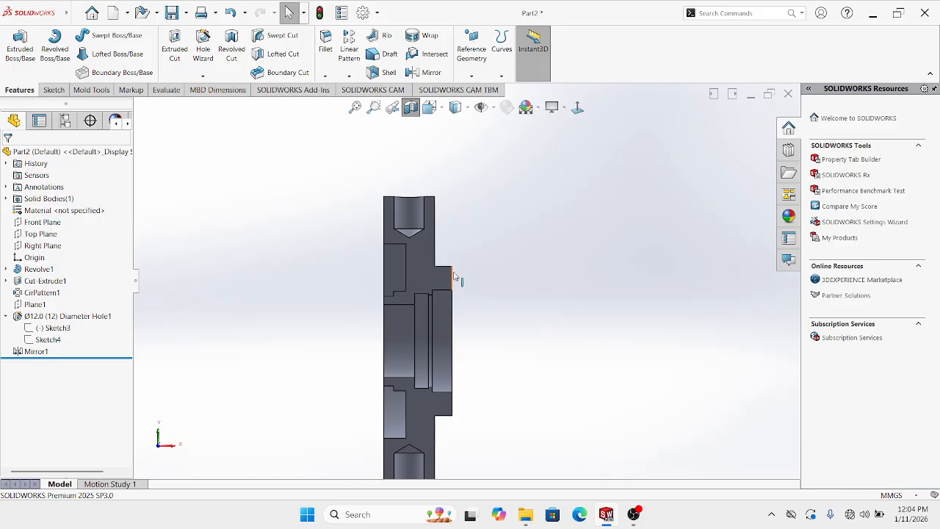
pyautogui.scroll(-2, 452, 343)
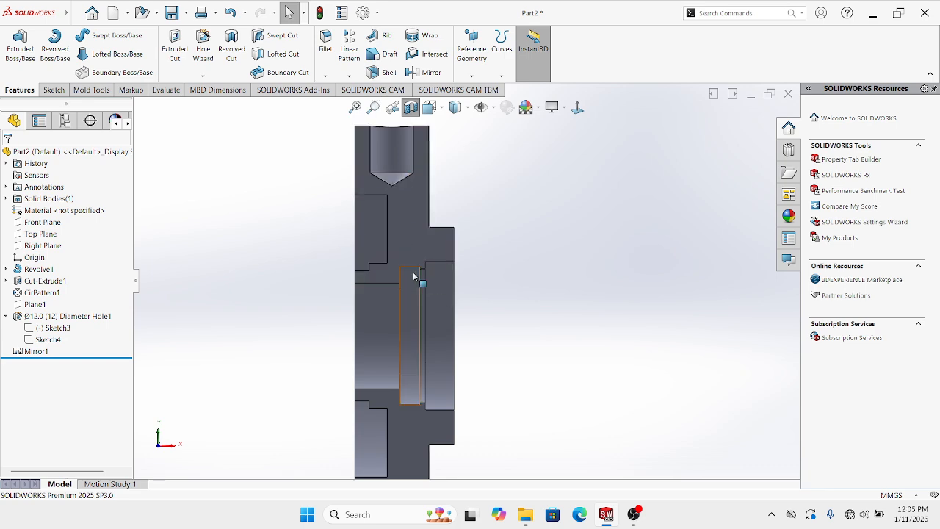
pyautogui.moveTo(381, 134); pyautogui.dragTo(408, 191, button='middle')
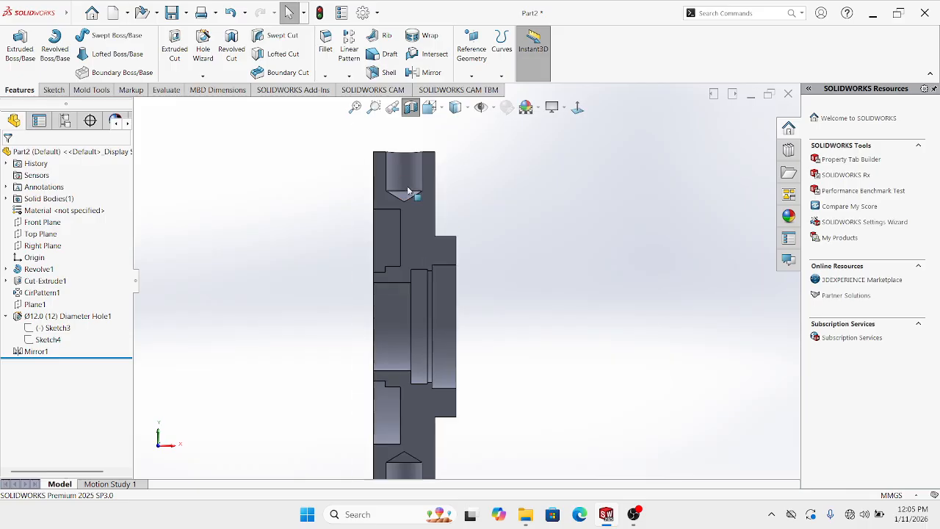
pyautogui.scroll(1, 427, 215)
pyautogui.scroll(-2, 414, 188)
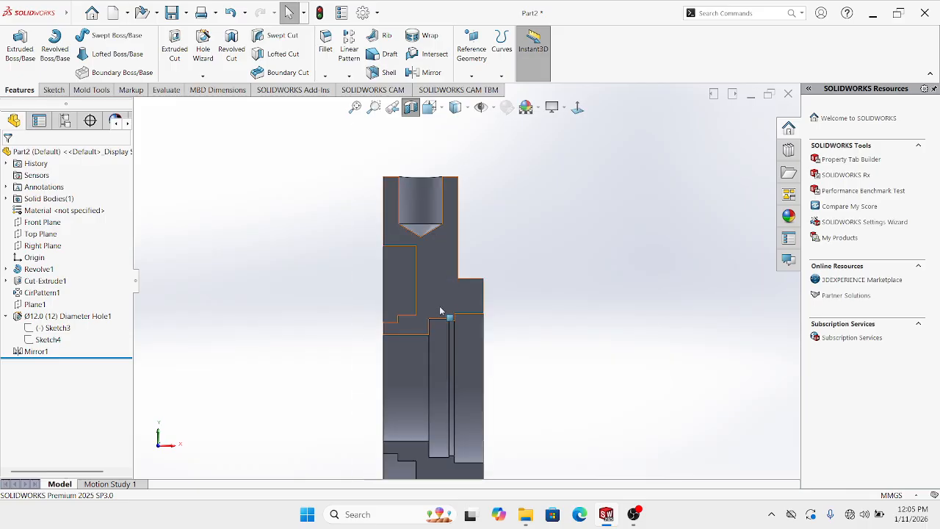
pyautogui.scroll(2, 447, 333)
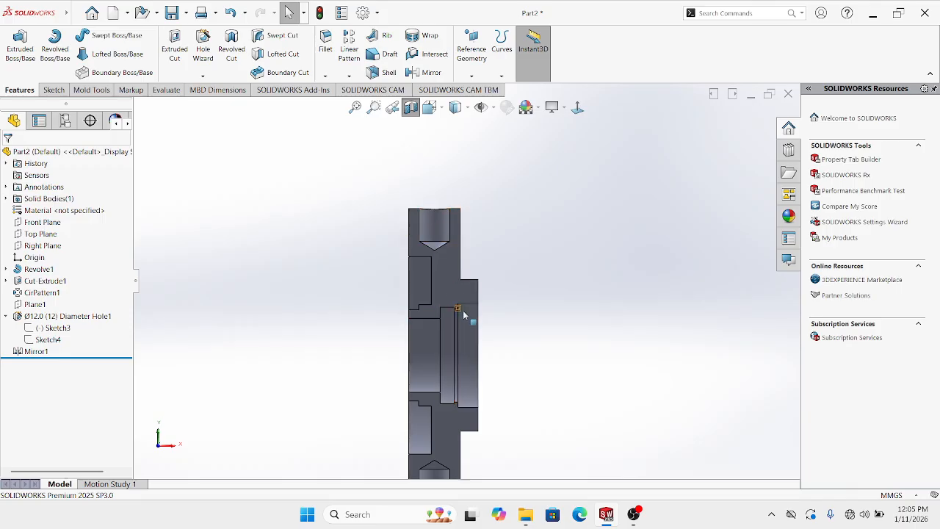
pyautogui.scroll(1, 463, 315)
pyautogui.moveTo(469, 315); pyautogui.dragTo(480, 371, button='middle')
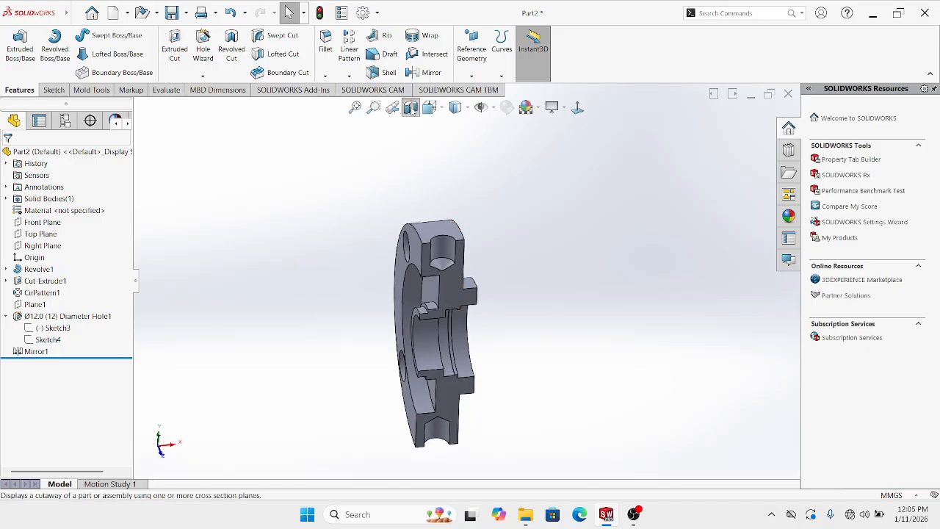
# Turn off the section view and rotate the full flange to inspect it
pyautogui.click(412, 110)
pyautogui.moveTo(510, 306); pyautogui.dragTo(445, 227, button='middle')
pyautogui.moveTo(472, 330); pyautogui.dragTo(470, 262, button='middle')
pyautogui.scroll(-2, 446, 332)
pyautogui.scroll(-3, 446, 326)
pyautogui.scroll(3, 446, 321)
pyautogui.scroll(-2, 454, 230)
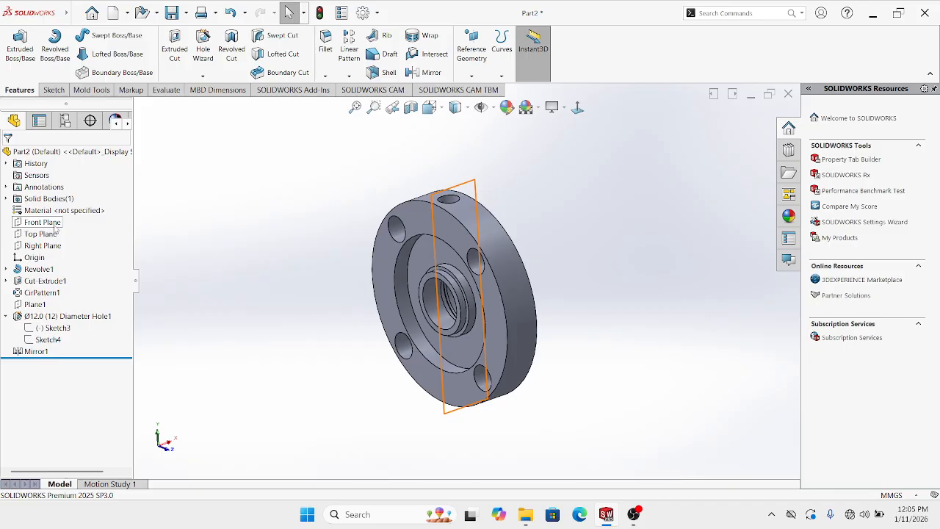
# Start a sketch on the Front Plane and return to the front view
pyautogui.click(54, 227)
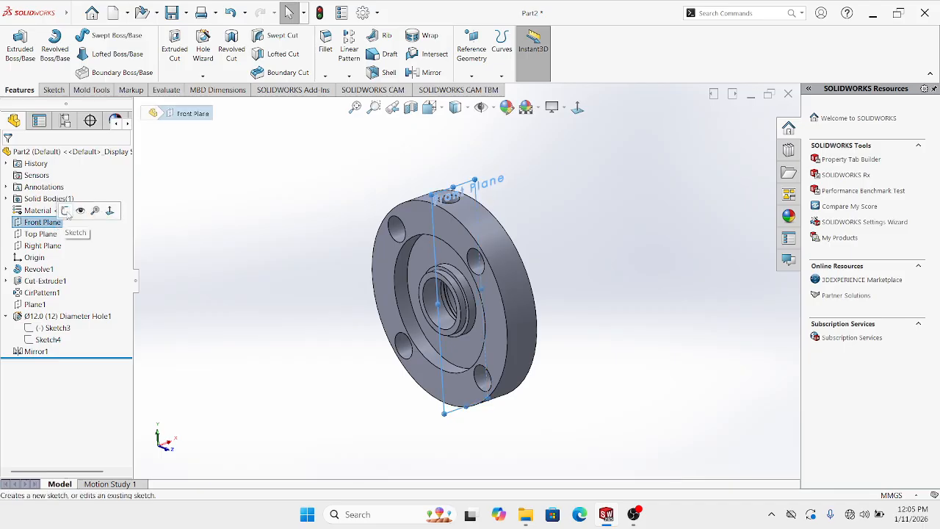
pyautogui.click(65, 211)
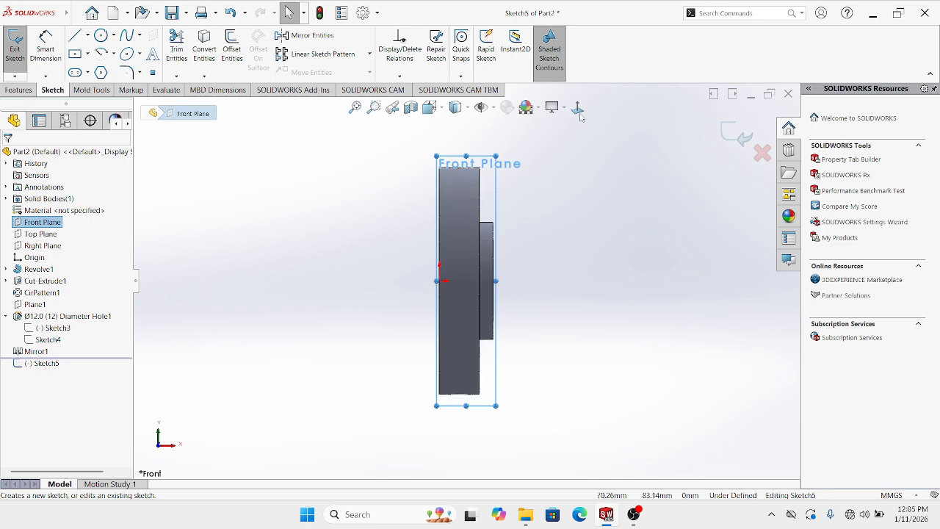
pyautogui.moveTo(554, 193); pyautogui.dragTo(578, 201, button='middle')
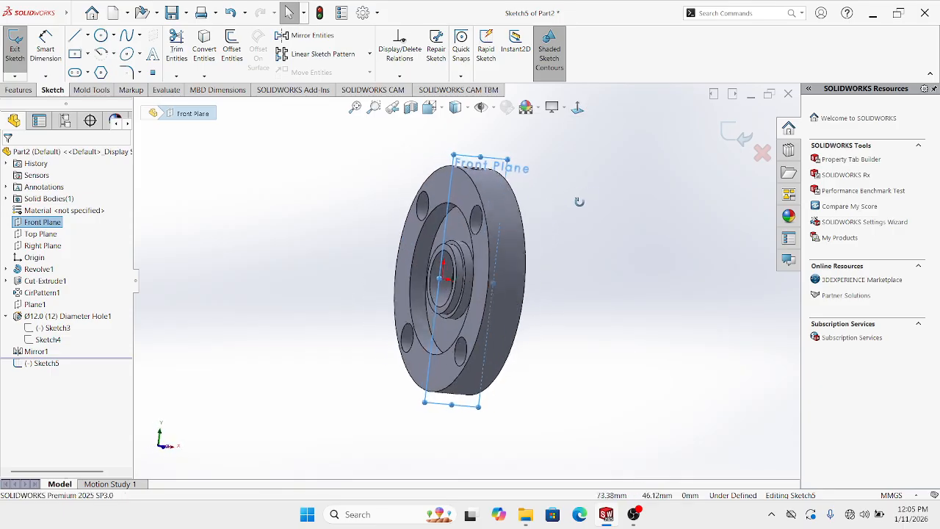
pyautogui.hotkey('ctrl', '1')
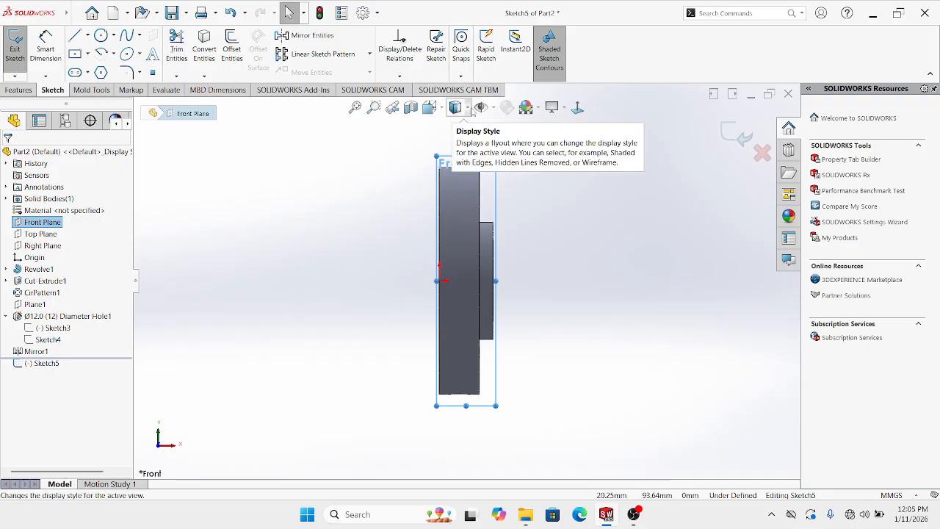
# Display the flange as wireframe and zoom out to see the whole sketch
pyautogui.click(471, 110)
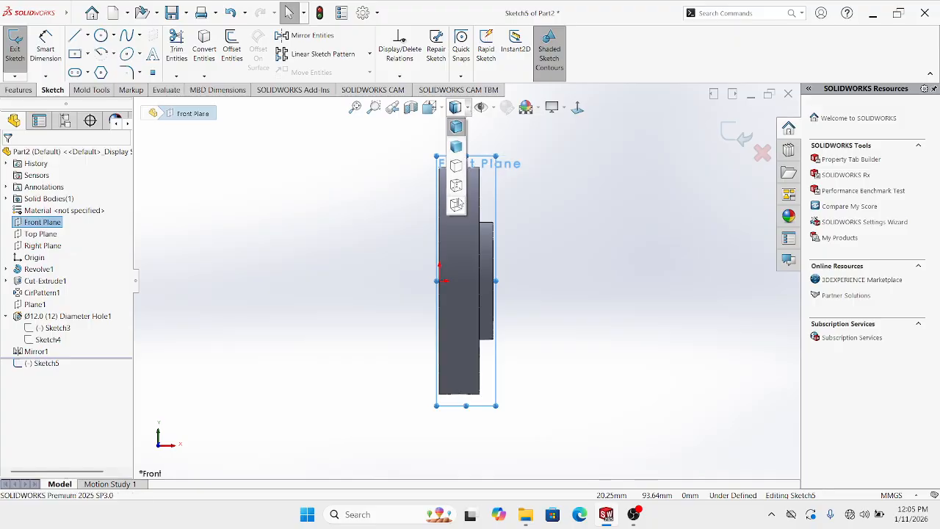
pyautogui.click(456, 205)
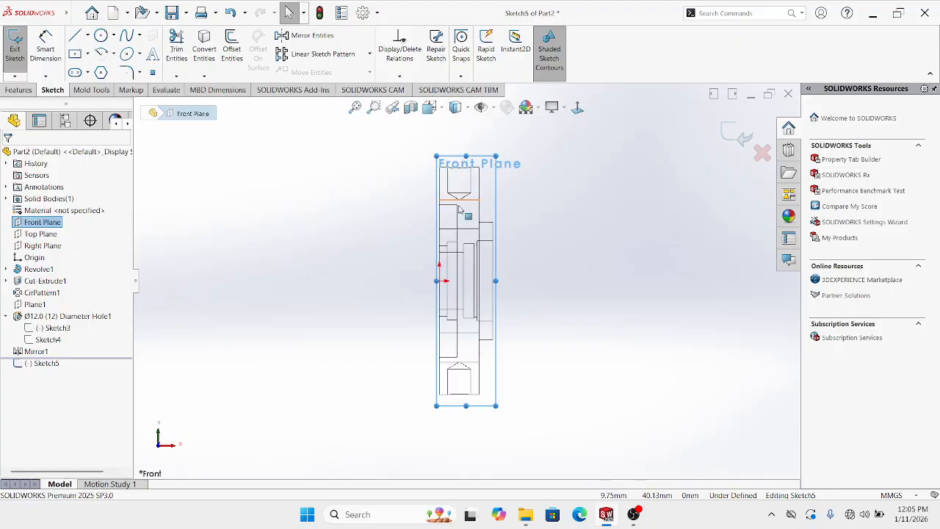
pyautogui.scroll(-2, 583, 220)
pyautogui.press('z')
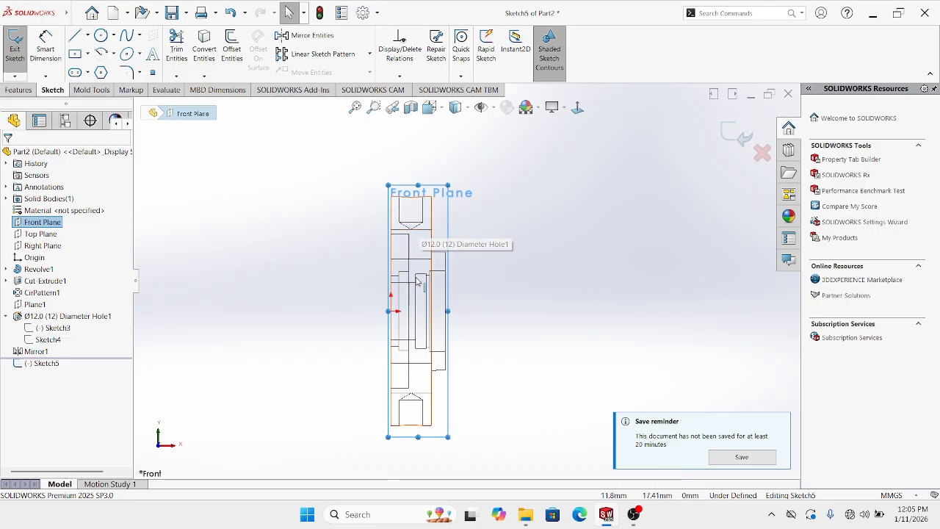
pyautogui.scroll(-2, 416, 282)
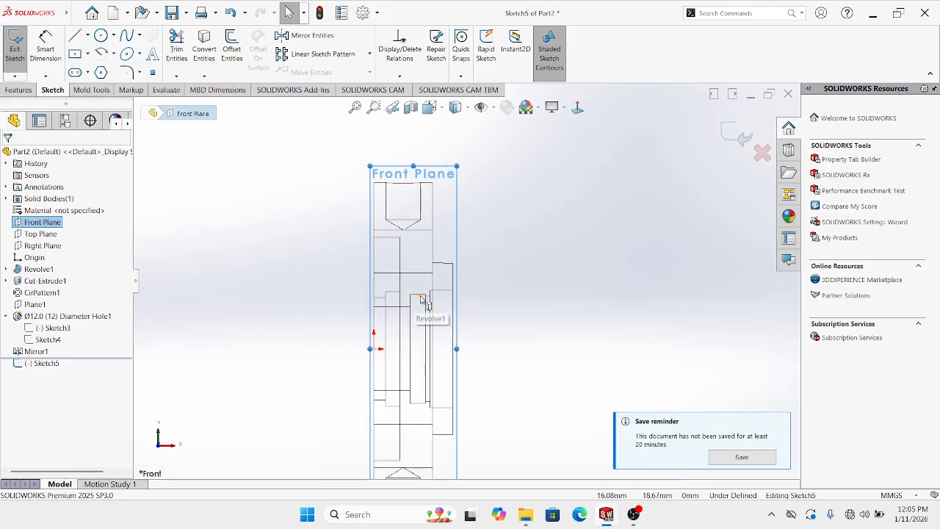
# Draw a horizontal construction centerline 27.50 long from the sketch origin
pyautogui.press('z')
pyautogui.click(86, 35)
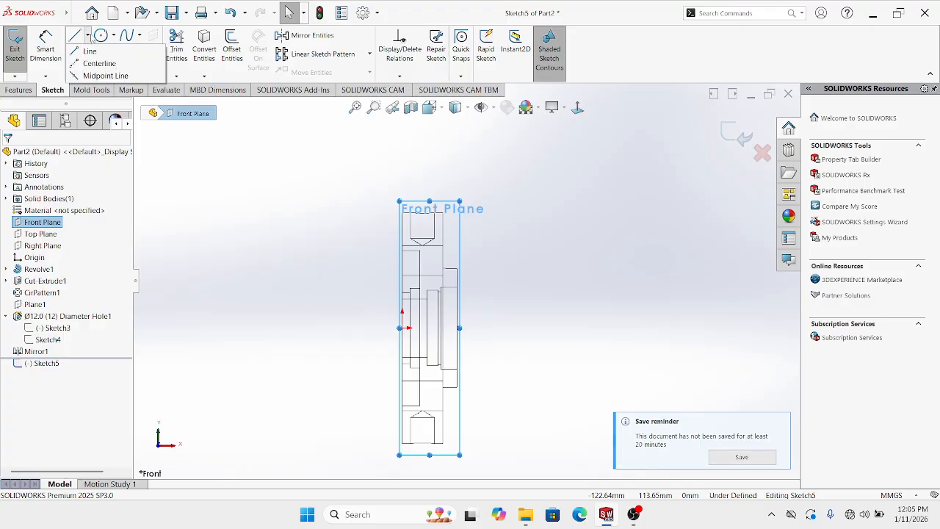
pyautogui.click(84, 61)
pyautogui.scroll(-2, 470, 366)
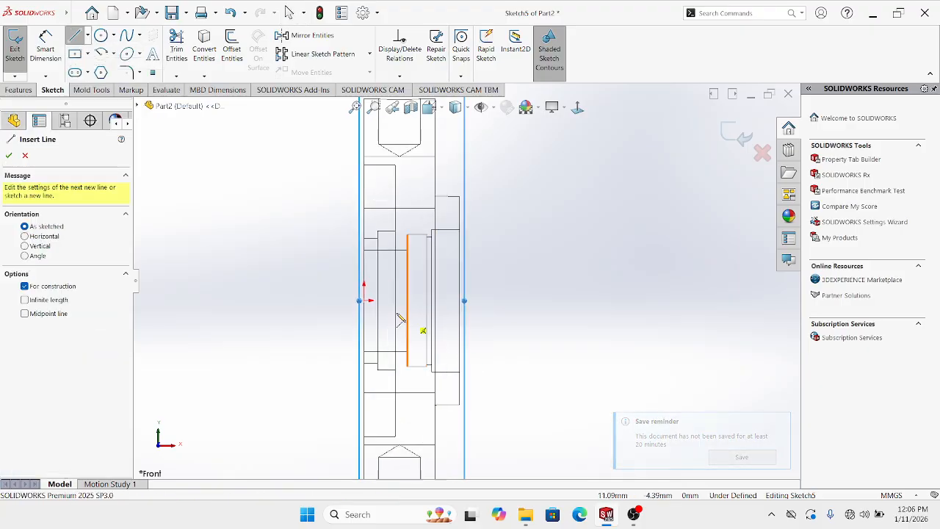
pyautogui.click(364, 300)
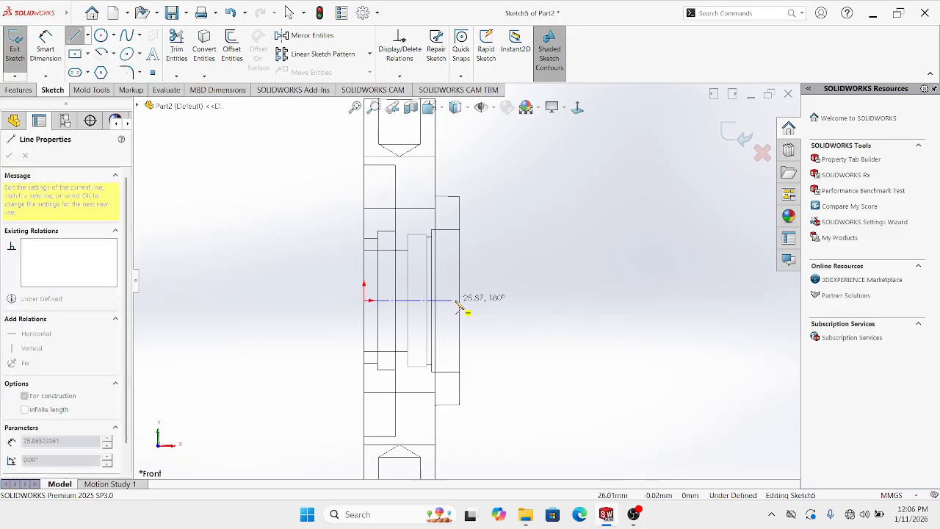
pyautogui.click(460, 300)
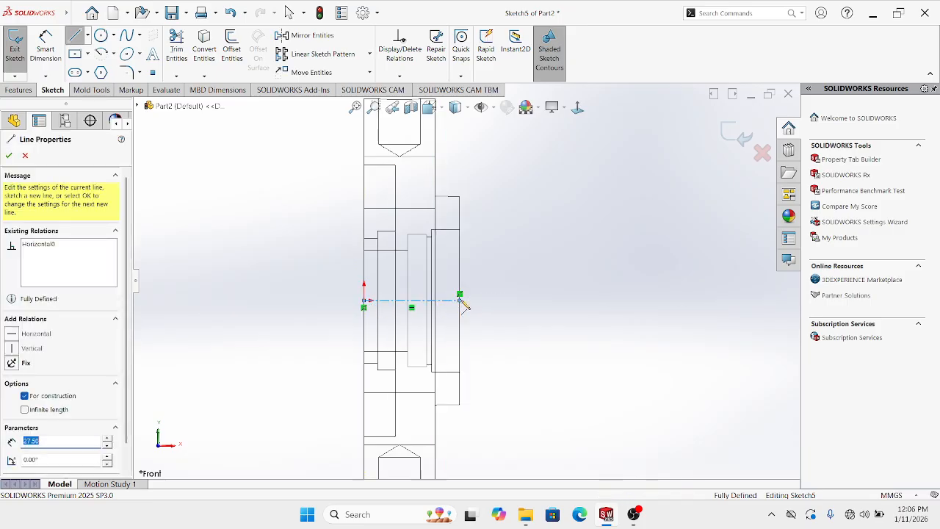
pyautogui.press('Escape')
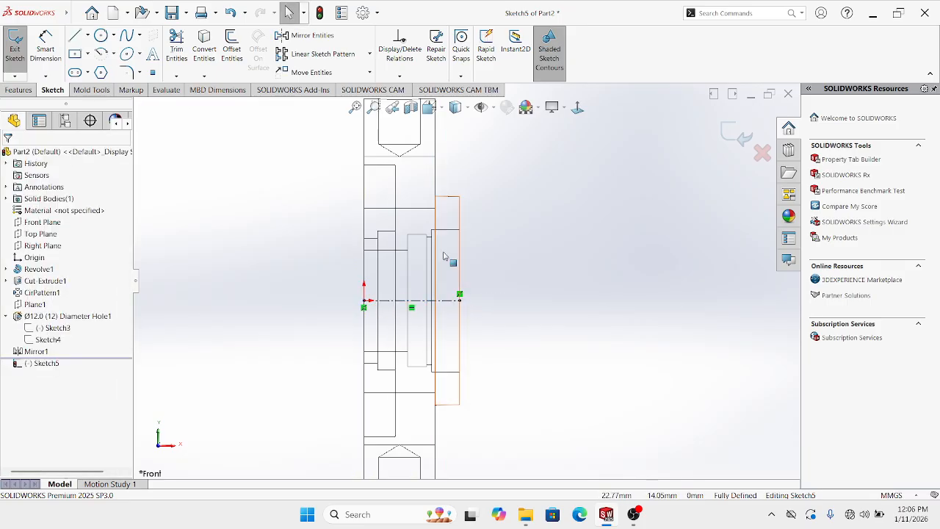
pyautogui.scroll(2, 475, 234)
pyautogui.scroll(-1, 475, 232)
# Draw a slanted line from below the upper hole down past the centerline
pyautogui.click(88, 36)
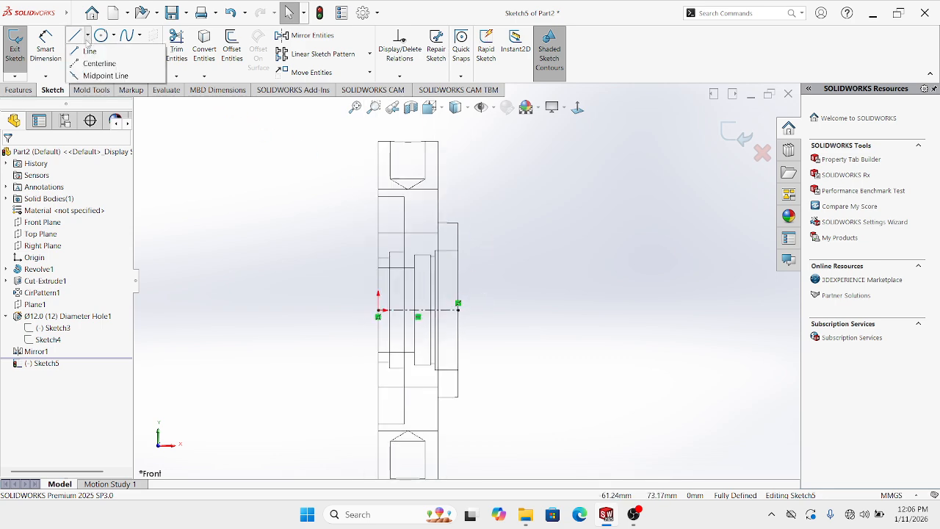
pyautogui.click(85, 48)
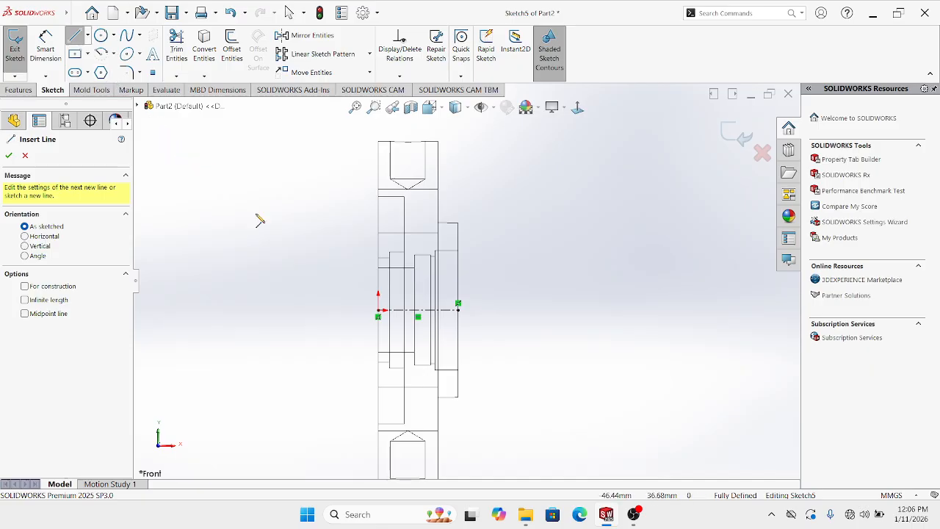
pyautogui.scroll(-1, 440, 234)
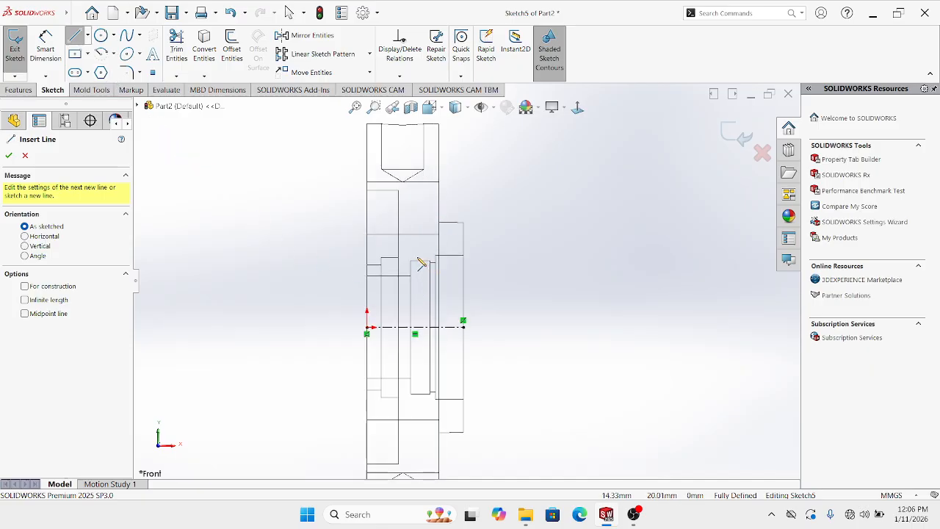
pyautogui.click(407, 192)
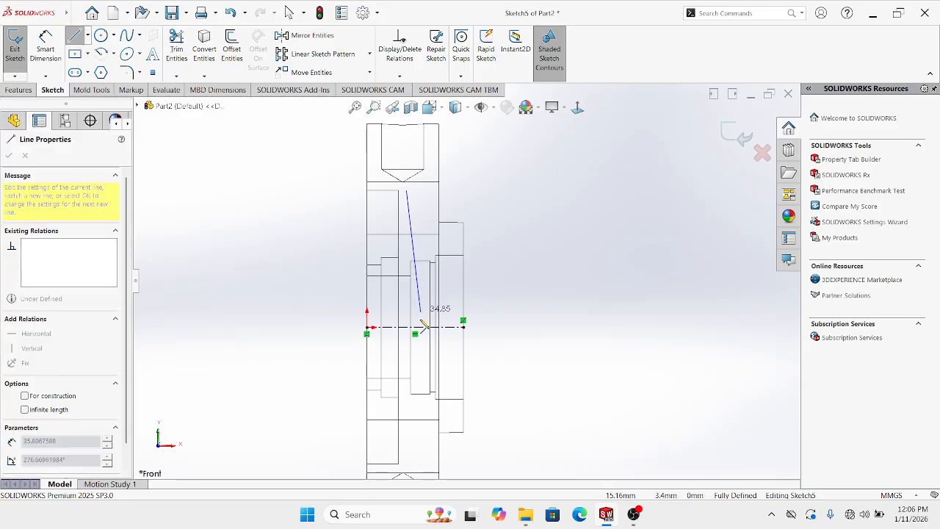
pyautogui.click(444, 386)
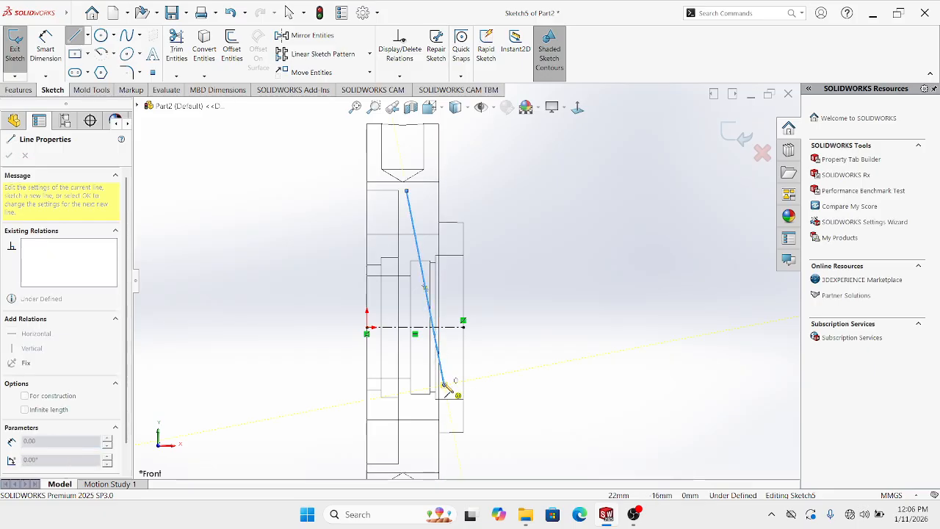
pyautogui.press('Escape')
pyautogui.scroll(-3, 426, 229)
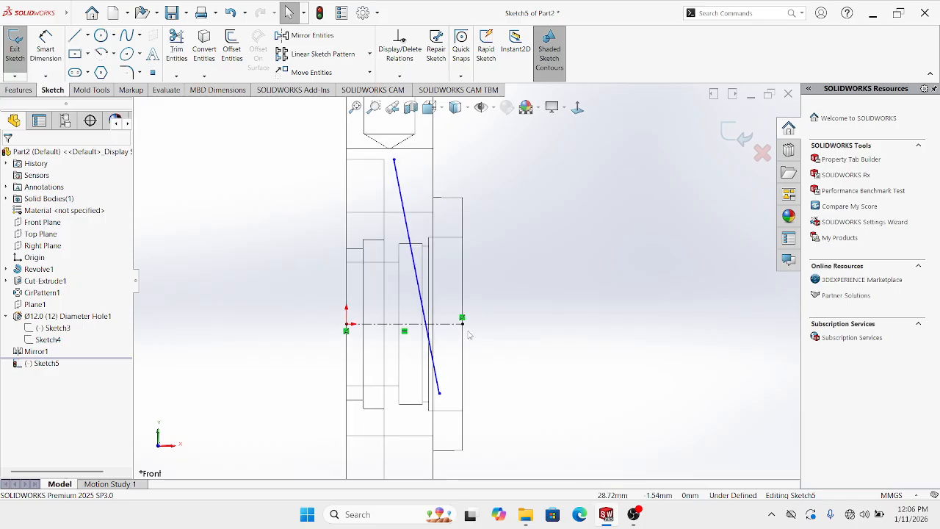
# Dimension the slanted line at 80° to the centerline and close Sketch5
pyautogui.click(417, 214)
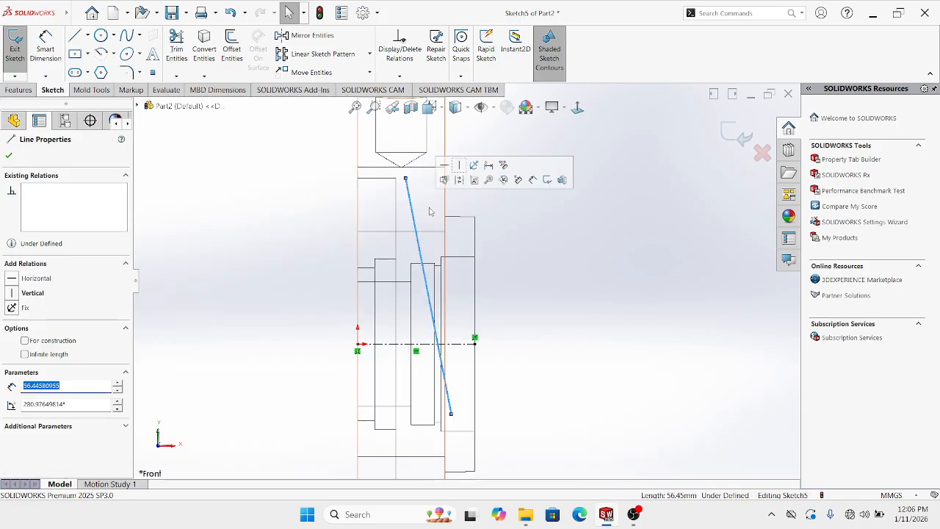
pyautogui.click(464, 207)
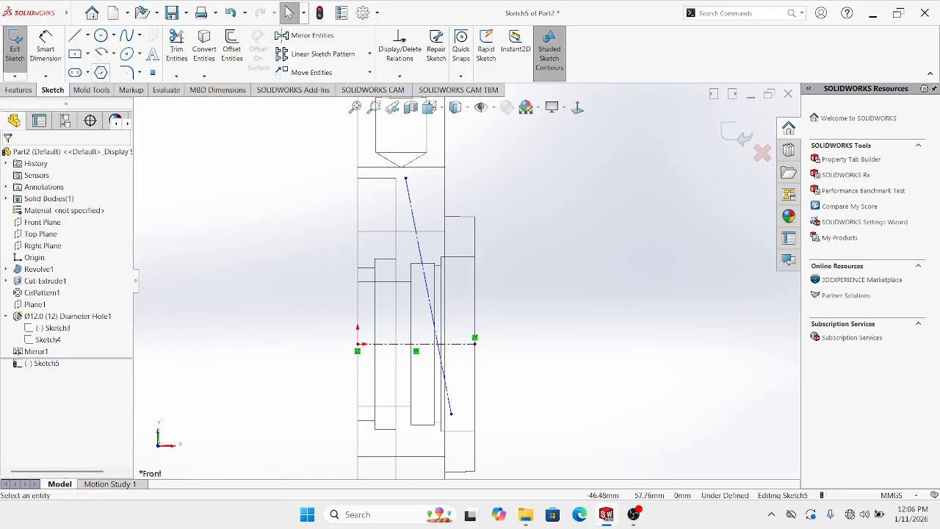
pyautogui.click(46, 48)
pyautogui.scroll(-1, 424, 303)
pyautogui.click(431, 296)
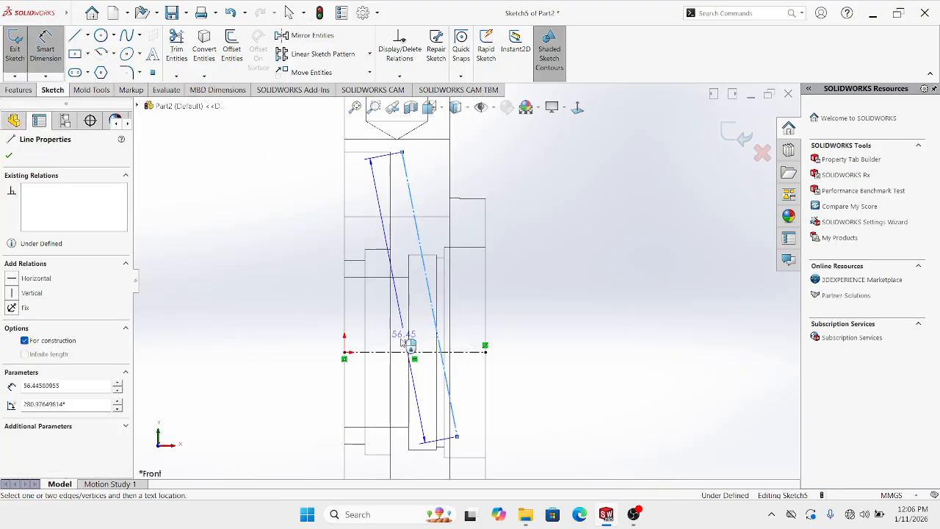
pyautogui.click(409, 351)
pyautogui.click(402, 321)
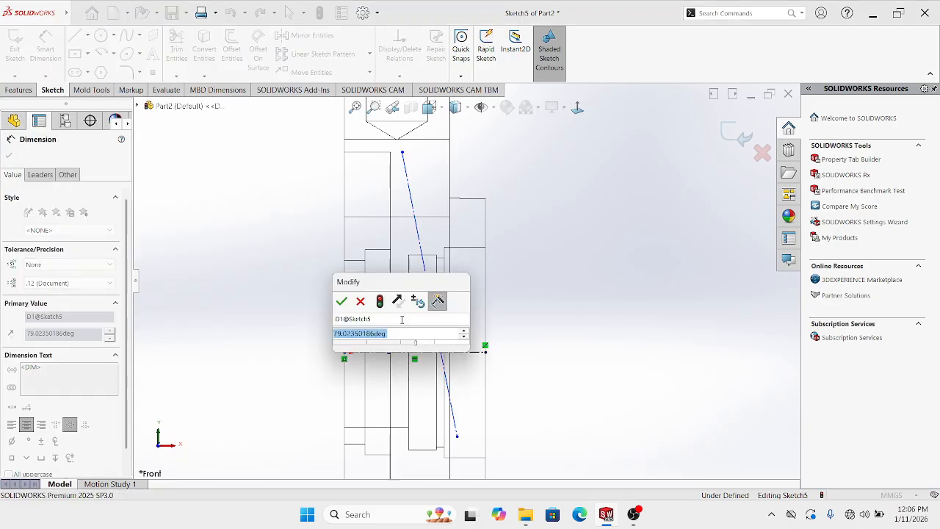
pyautogui.write('80')
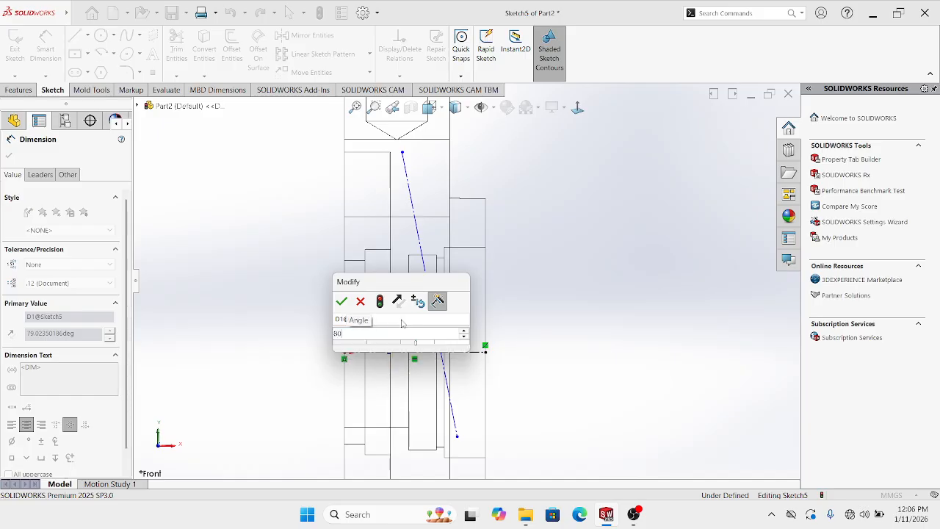
pyautogui.press('Return')
pyautogui.click(570, 279)
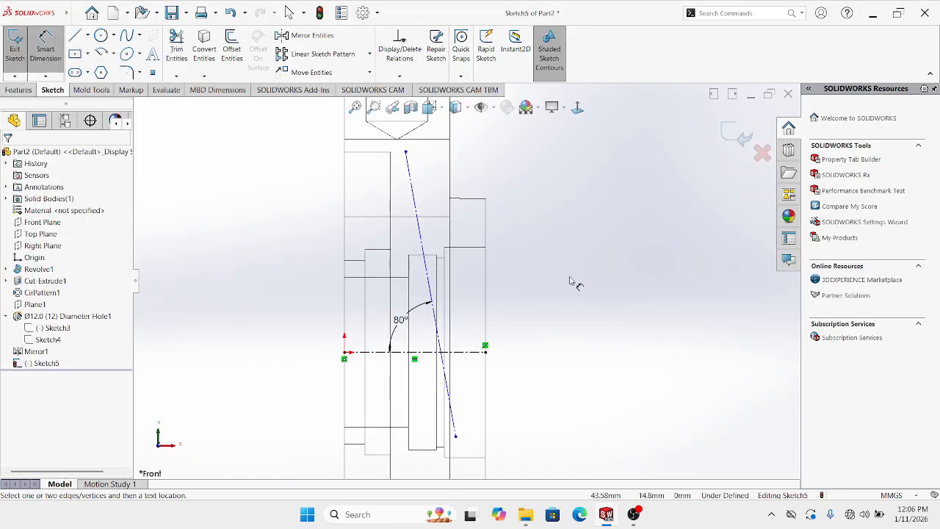
pyautogui.click(730, 135)
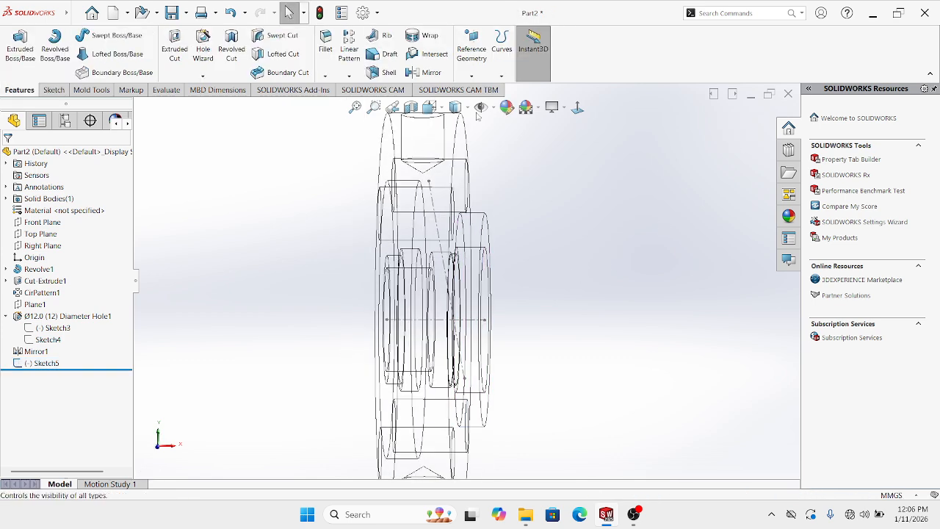
# Show the flange shaded with edges and orbit to view the central bore sideways
pyautogui.click(459, 126)
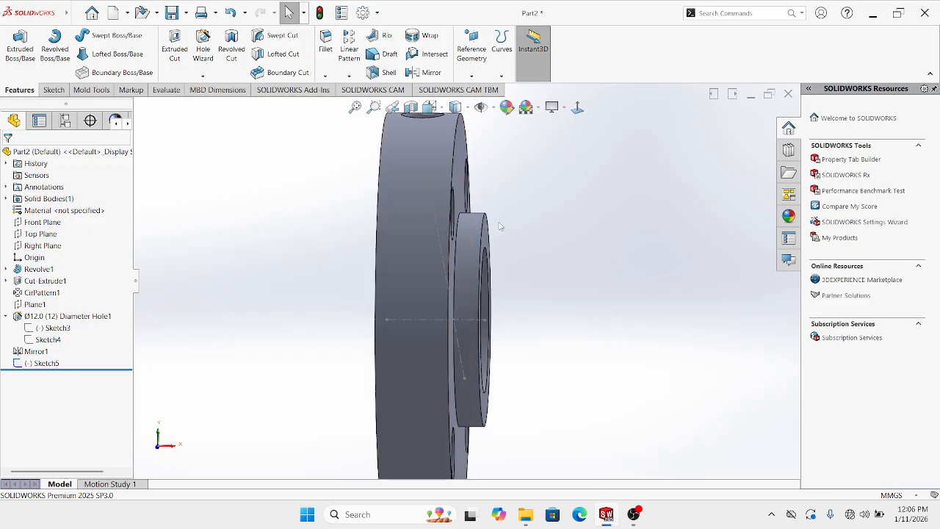
pyautogui.scroll(1, 499, 223)
pyautogui.moveTo(499, 223); pyautogui.dragTo(460, 160, button='middle')
pyautogui.scroll(1, 512, 277)
pyautogui.moveTo(512, 278); pyautogui.dragTo(466, 245, button='middle')
pyautogui.scroll(-2, 469, 279)
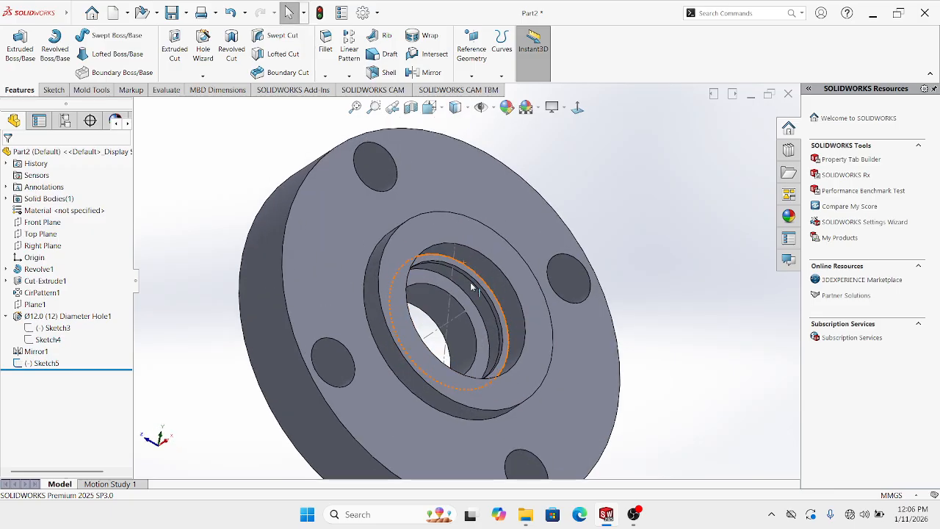
pyautogui.moveTo(470, 282); pyautogui.dragTo(491, 318, button='middle')
pyautogui.scroll(-5, 487, 315)
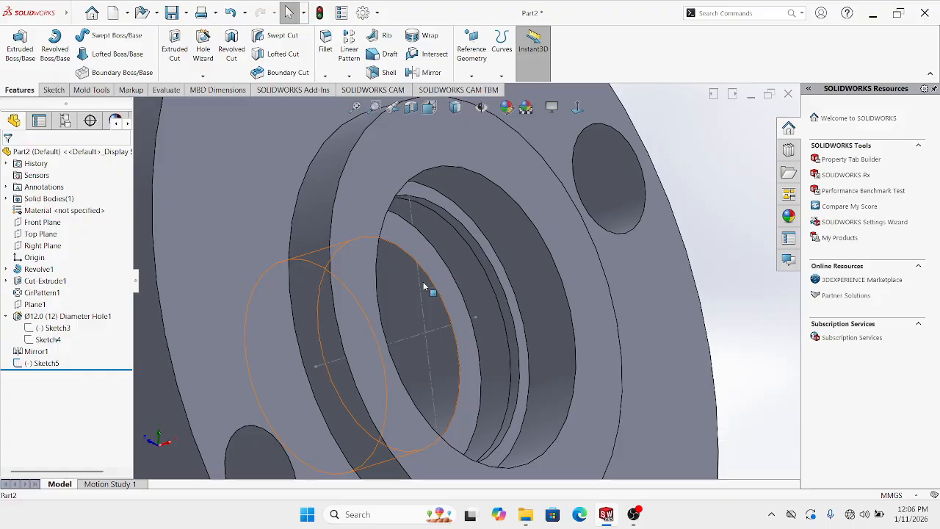
# Create Plane2 from Line3@Sketch5 (perpendicular) and Point7@Sketch5 (coincident)
pyautogui.click(439, 298)
pyautogui.scroll(5, 447, 300)
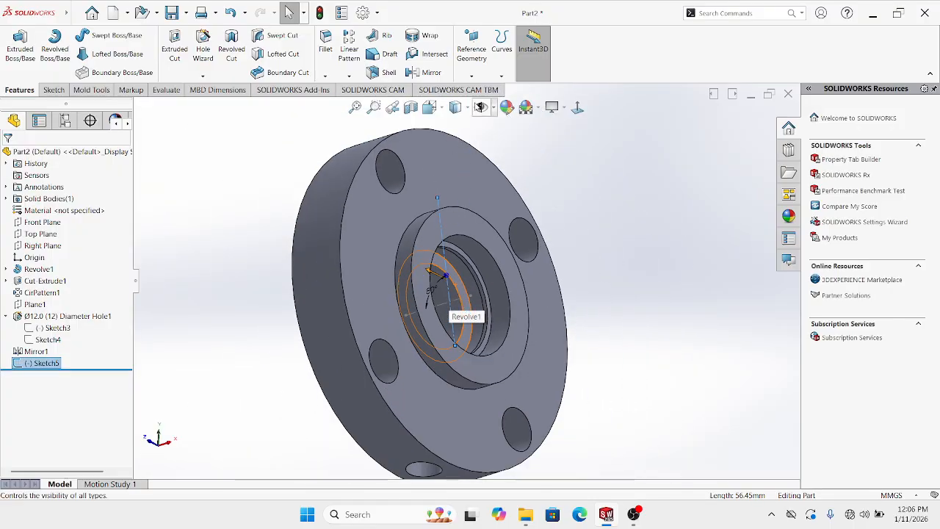
pyautogui.click(471, 75)
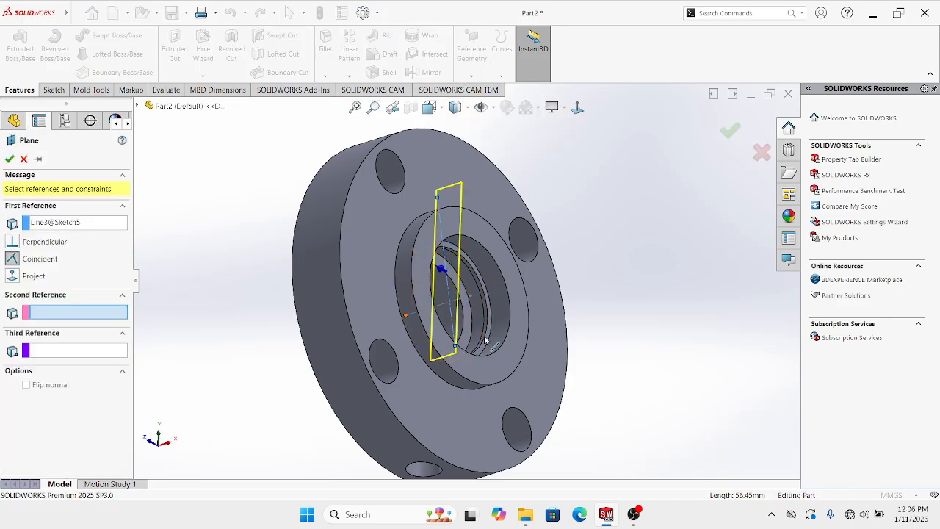
pyautogui.scroll(-3, 461, 356)
pyautogui.scroll(-3, 462, 345)
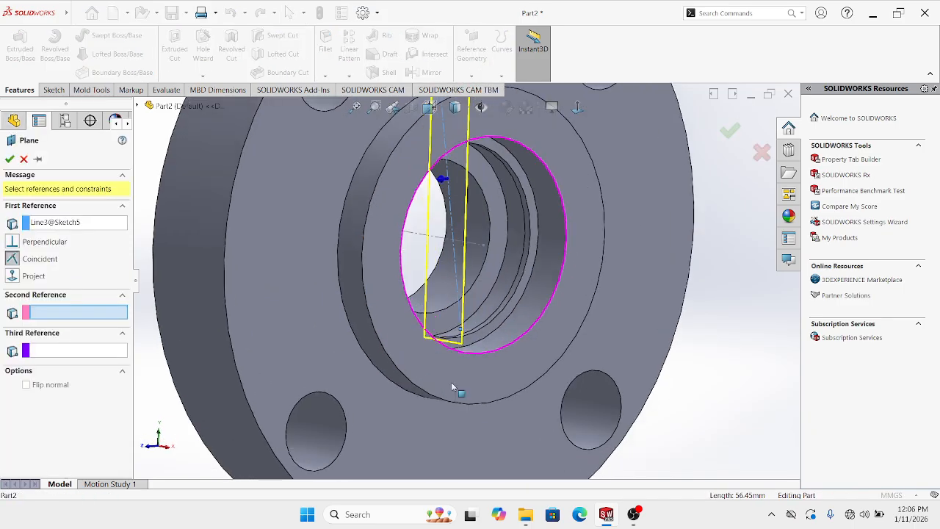
pyautogui.click(457, 326)
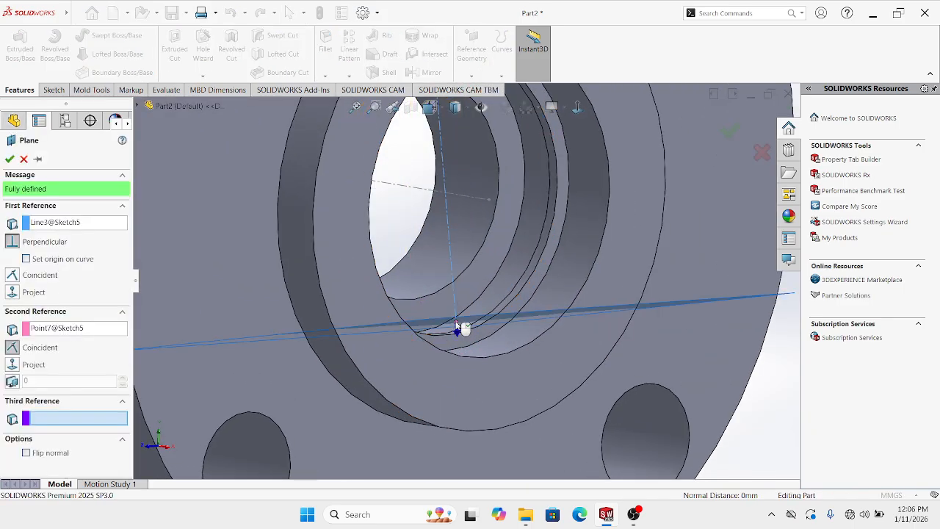
pyautogui.click(731, 132)
pyautogui.scroll(5, 569, 290)
pyautogui.moveTo(559, 308); pyautogui.dragTo(514, 176, button='middle')
pyautogui.click(509, 176)
# Start a sketch on Plane2 and draw a circle centred at the plane origin
pyautogui.click(541, 143)
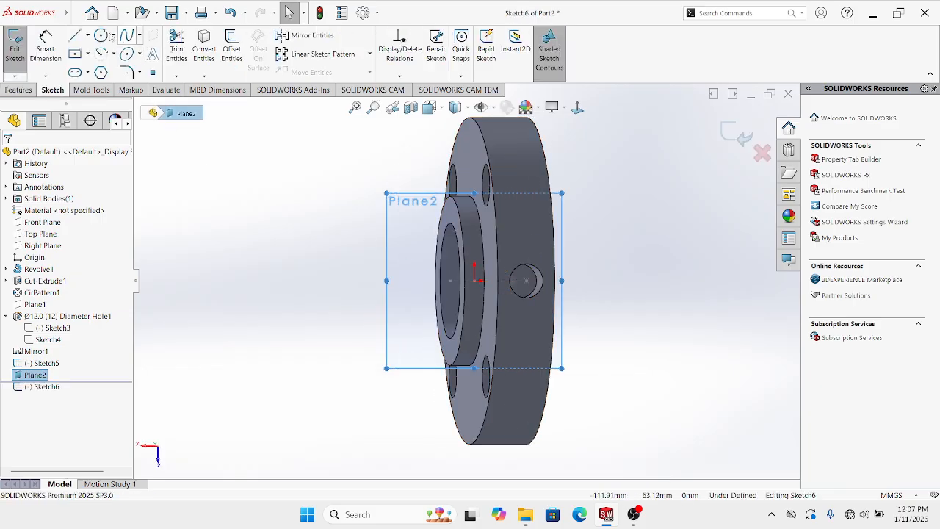
pyautogui.click(104, 37)
pyautogui.moveTo(468, 343); pyautogui.dragTo(506, 307, button='middle')
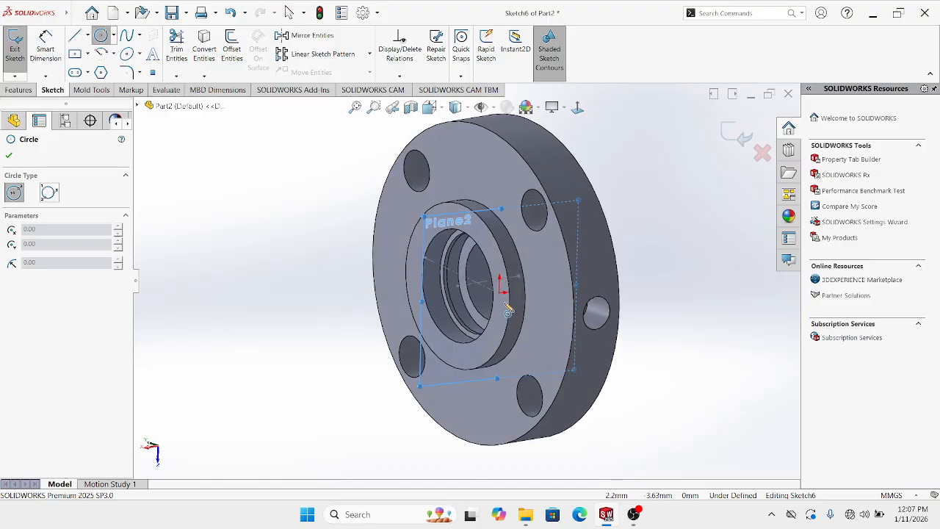
pyautogui.scroll(-5, 502, 300)
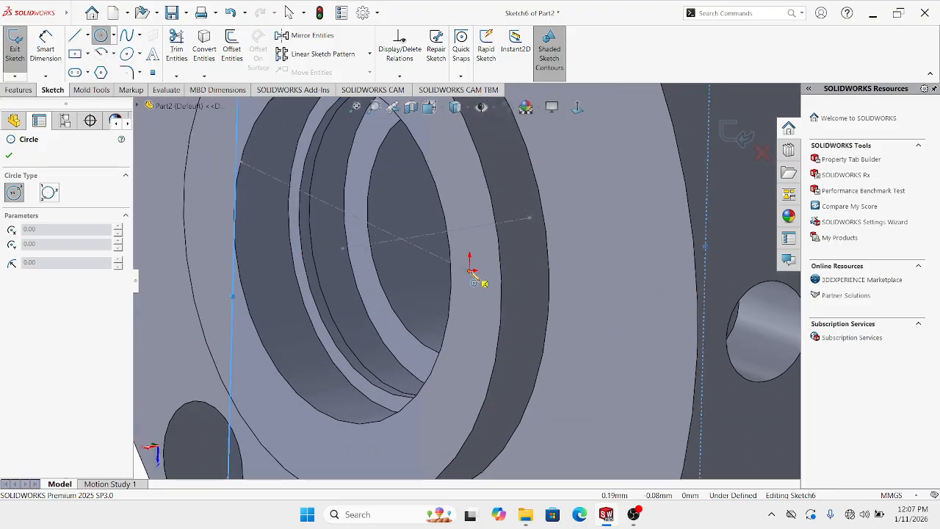
pyautogui.click(471, 270)
pyautogui.click(476, 262)
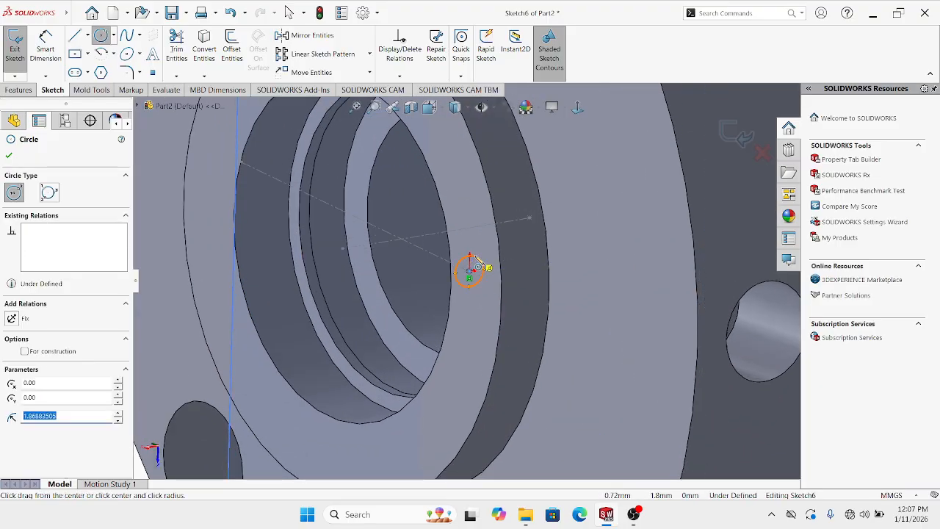
pyautogui.press('Escape')
# Dimension the circle's diameter to 3 mm
pyautogui.scroll(5, 468, 271)
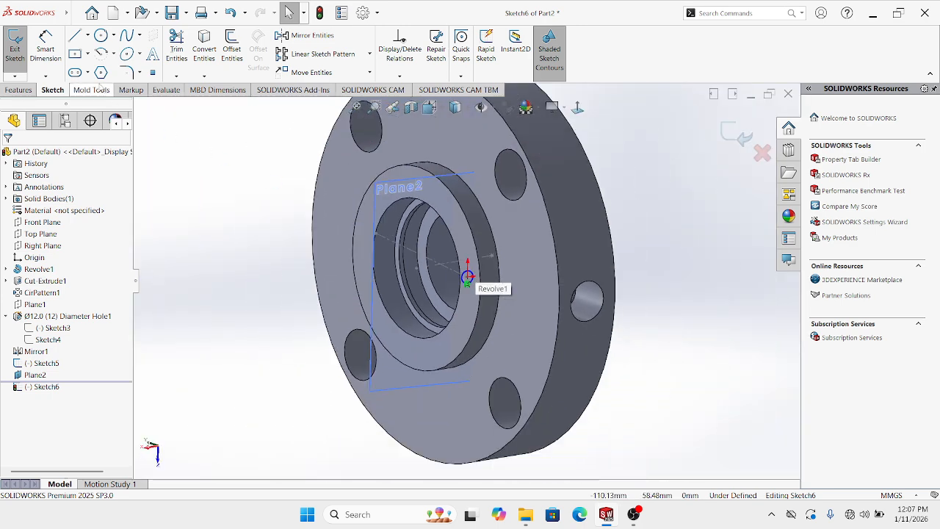
pyautogui.click(46, 46)
pyautogui.scroll(-5, 479, 283)
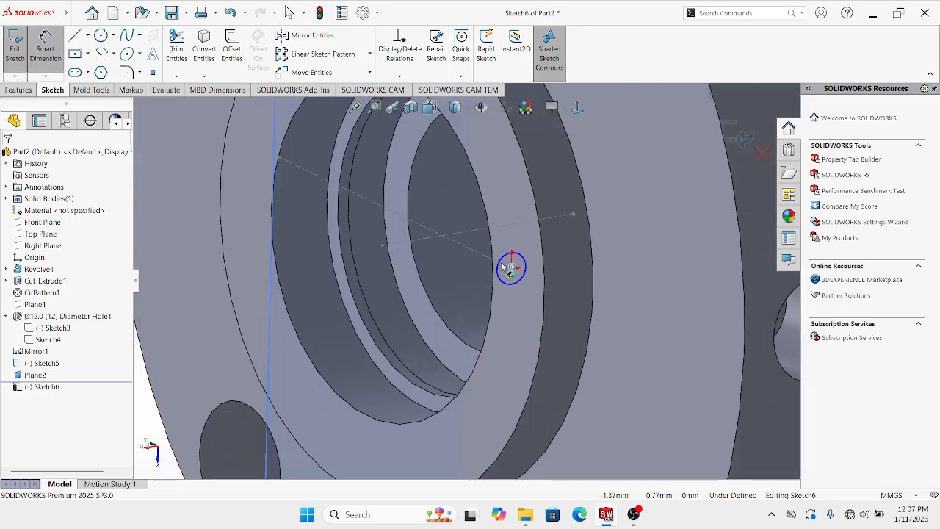
pyautogui.click(512, 265)
pyautogui.scroll(4, 478, 264)
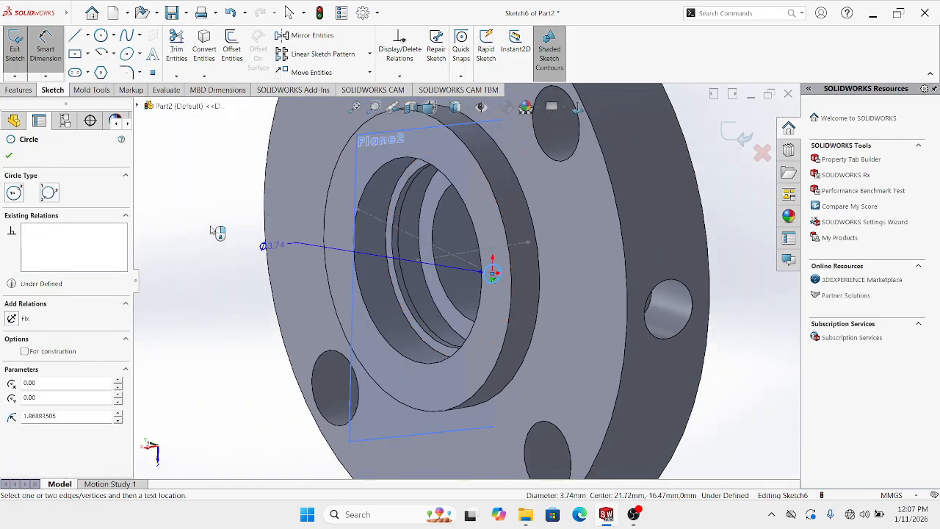
pyautogui.click(213, 226)
pyautogui.write('3')
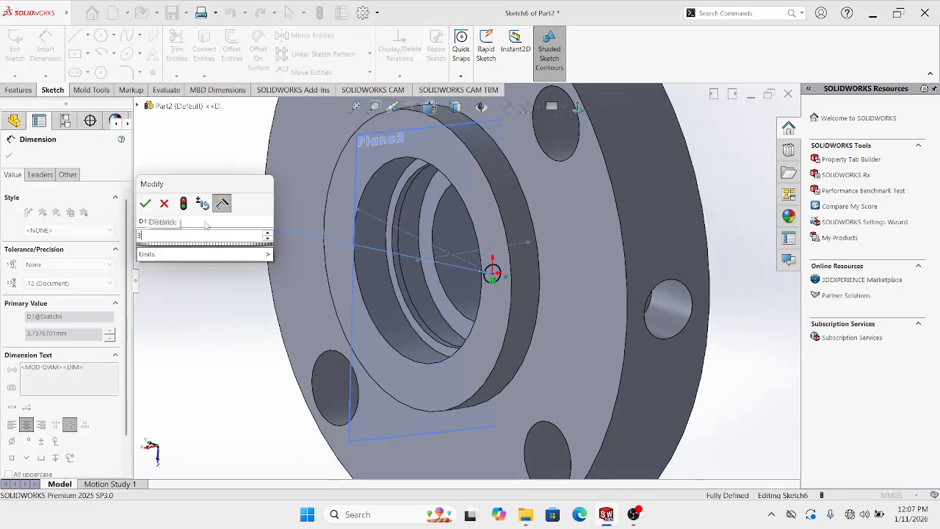
pyautogui.press('Return')
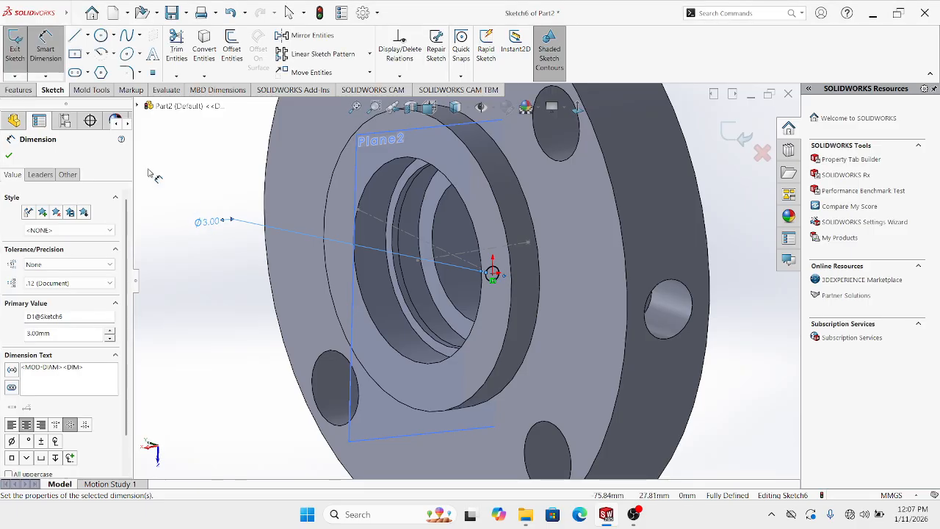
pyautogui.click(22, 93)
# Extrude-cut the Ø3 mm circle 80 mm blind into the flange along the slanted line
pyautogui.click(176, 55)
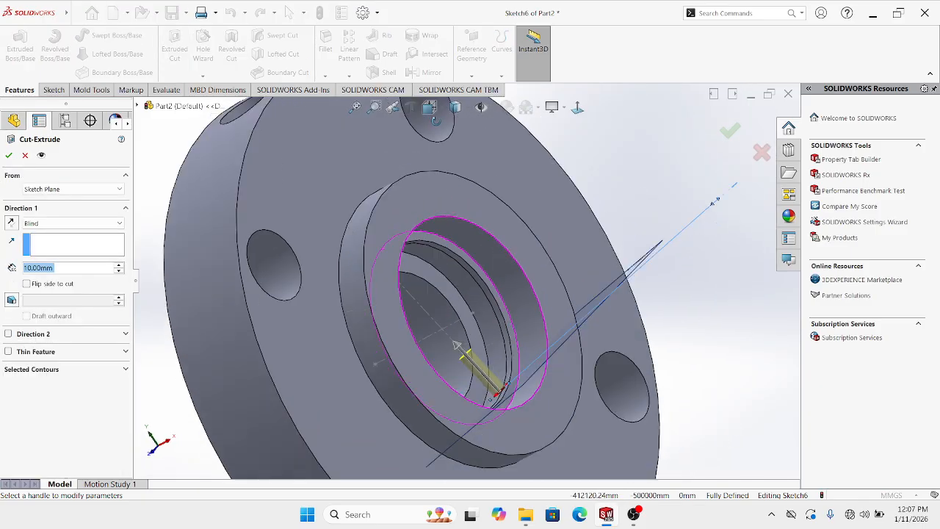
pyautogui.moveTo(435, 121); pyautogui.dragTo(487, 126, button='middle')
pyautogui.moveTo(500, 190); pyautogui.dragTo(291, 260, button='middle')
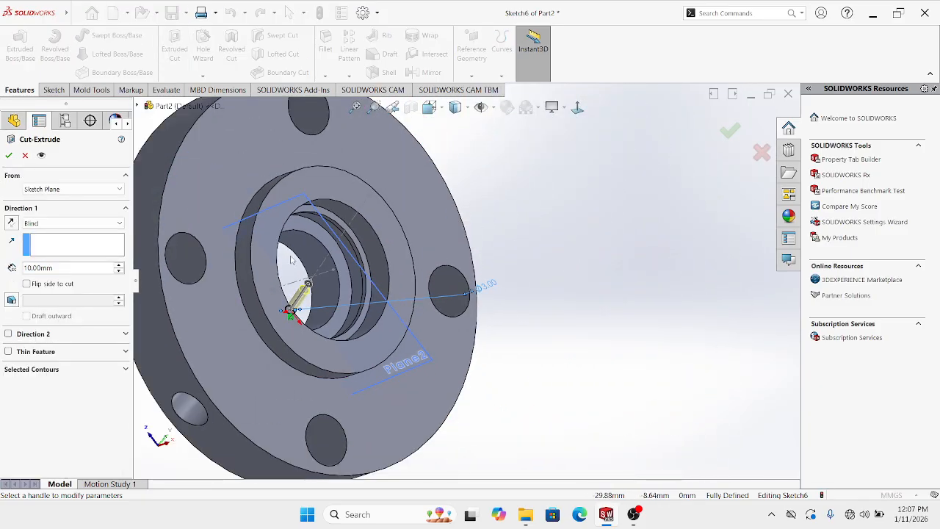
pyautogui.click(119, 266)
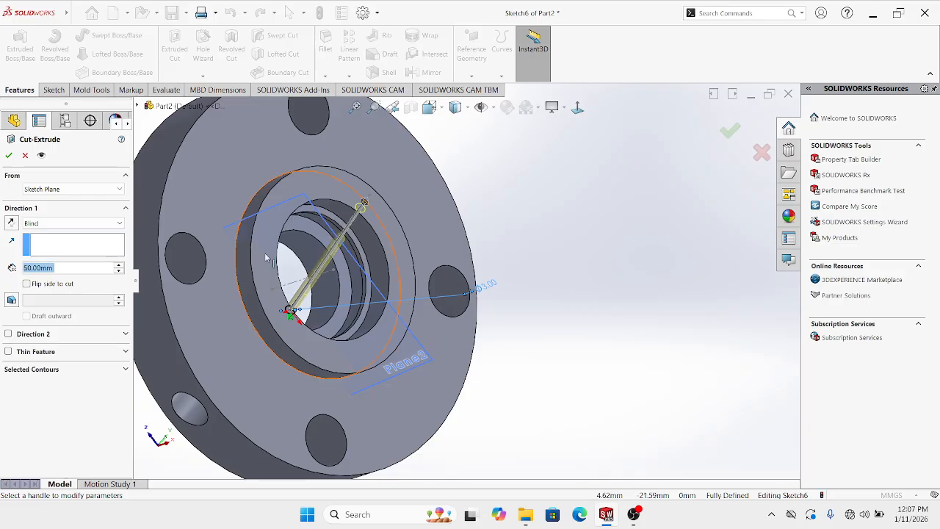
pyautogui.moveTo(279, 258); pyautogui.dragTo(293, 408, button='middle')
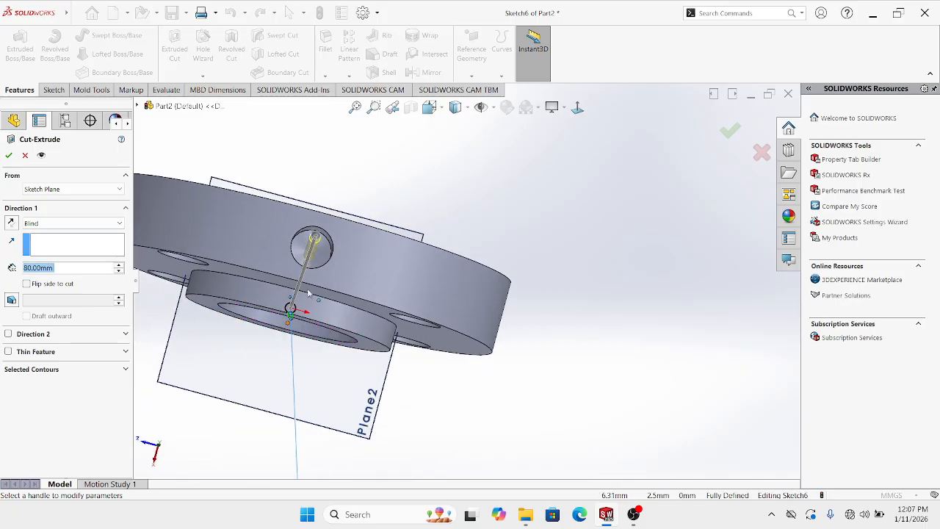
pyautogui.moveTo(308, 292); pyautogui.dragTo(390, 200, button='middle')
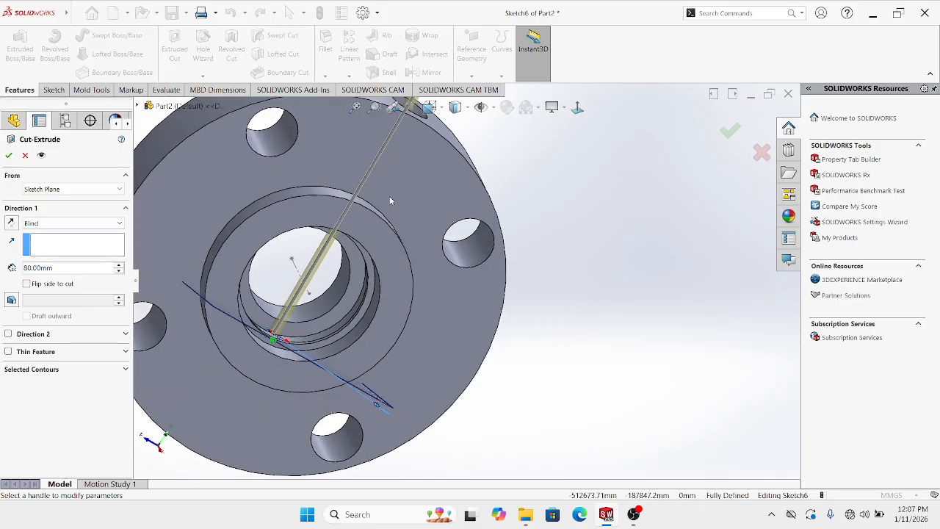
pyautogui.click(731, 131)
# Hide Plane2
pyautogui.moveTo(458, 315); pyautogui.dragTo(491, 218, button='middle')
pyautogui.rightClick(439, 255)
pyautogui.click(478, 241)
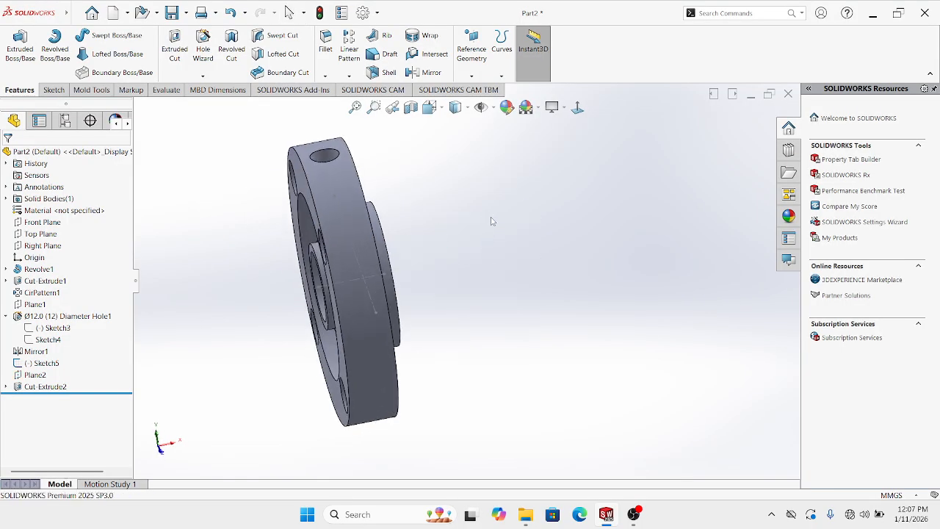
# Show a section view of the flange from the side and orbit around the cut
pyautogui.click(577, 107)
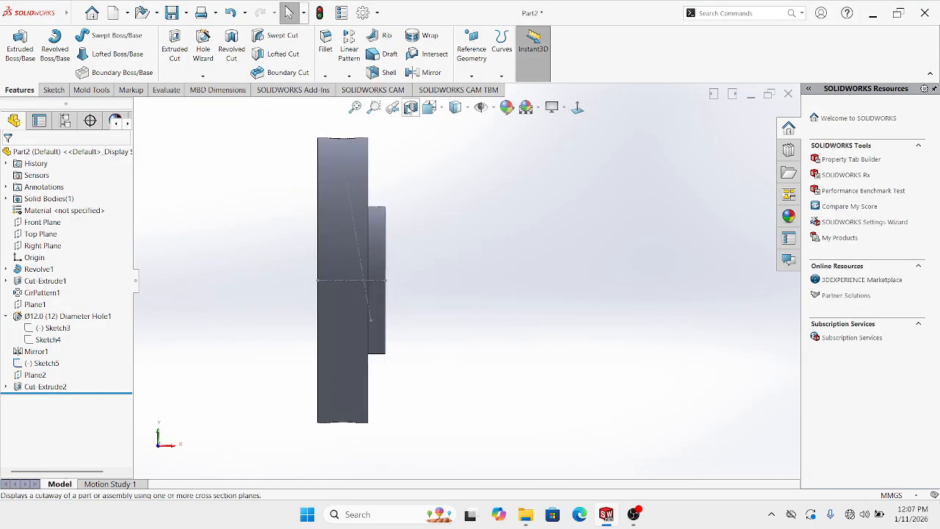
pyautogui.click(411, 107)
pyautogui.click(730, 131)
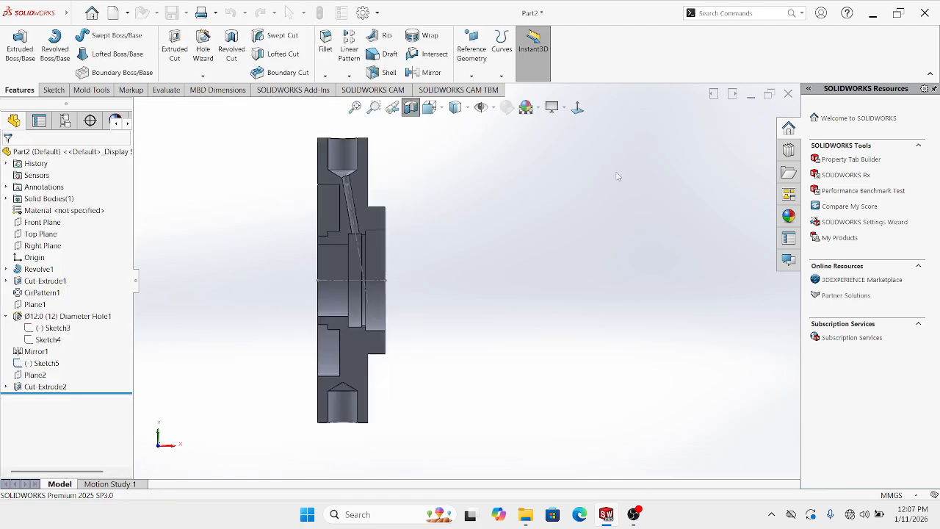
pyautogui.scroll(-5, 405, 220)
pyautogui.moveTo(321, 276); pyautogui.dragTo(367, 195, button='middle')
pyautogui.moveTo(400, 277); pyautogui.dragTo(496, 245, button='middle')
pyautogui.scroll(4, 516, 238)
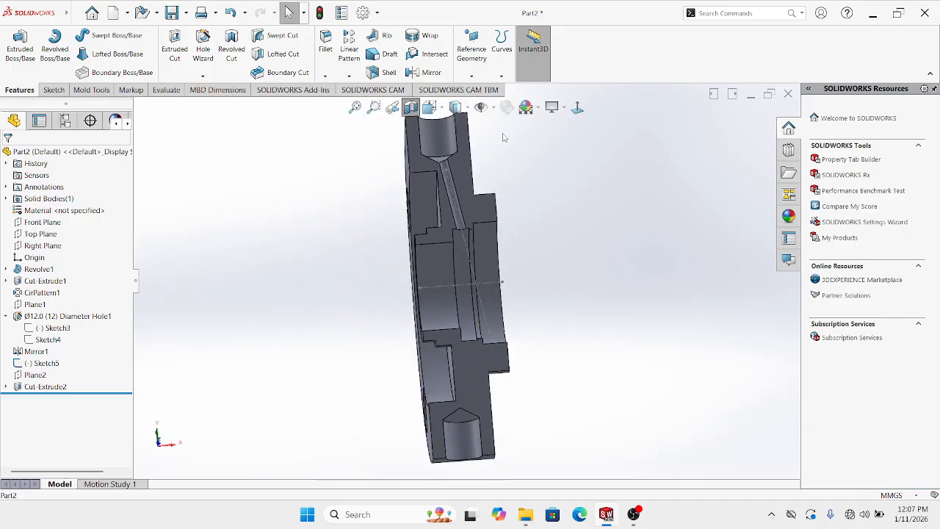
# Face the section straight on in Hidden Lines Removed and check Sketch6's Ø3.00 dimension
pyautogui.click(578, 108)
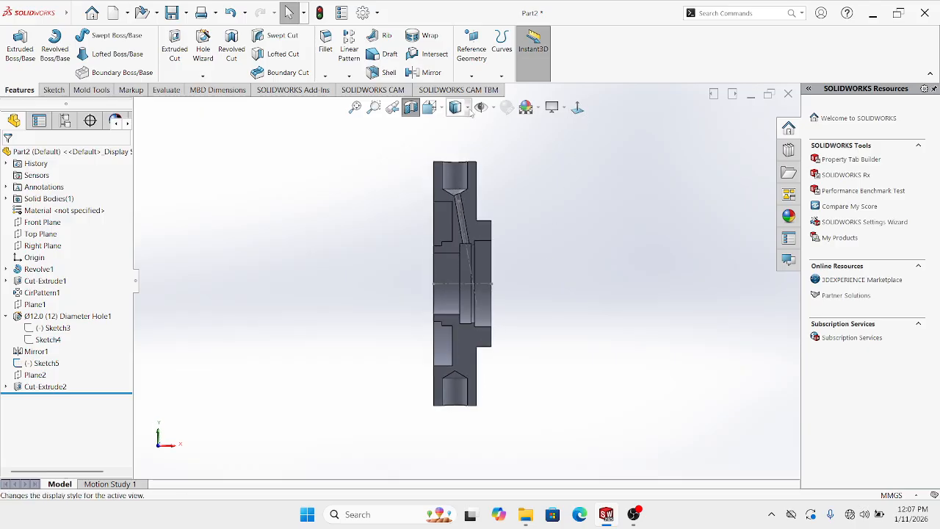
pyautogui.click(466, 109)
pyautogui.click(456, 166)
pyautogui.scroll(-4, 507, 229)
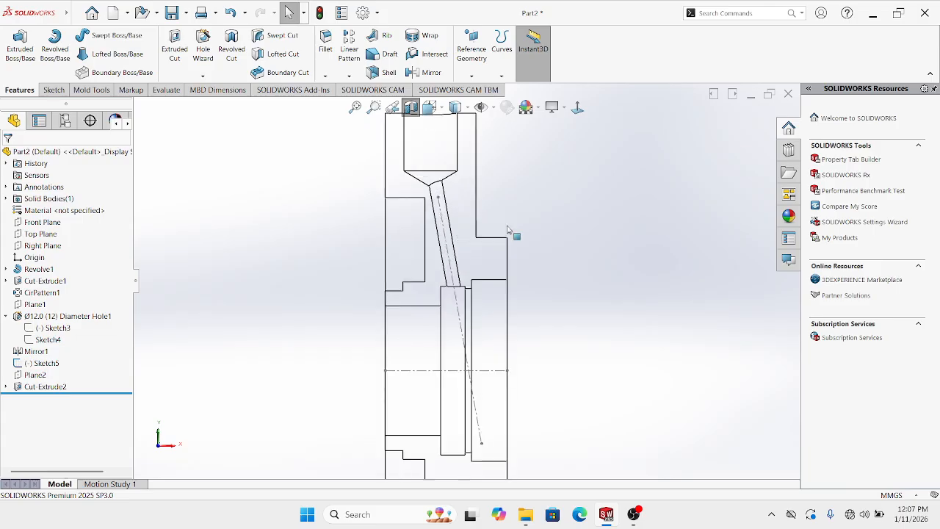
pyautogui.scroll(1, 463, 277)
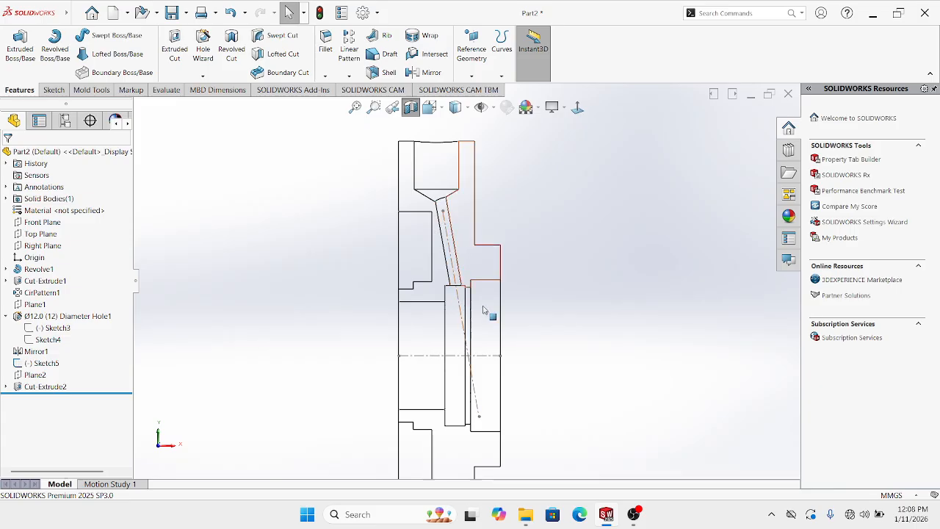
pyautogui.scroll(2, 483, 310)
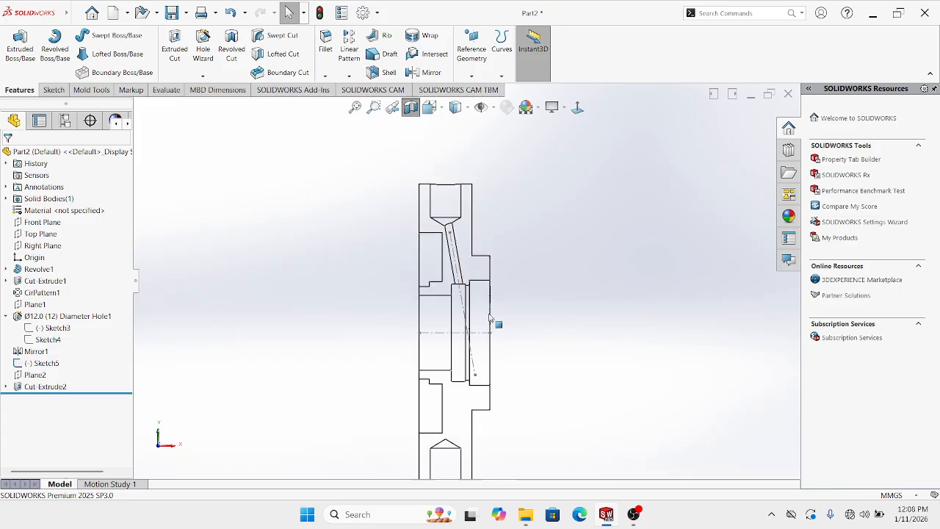
pyautogui.click(6, 387)
pyautogui.click(46, 399)
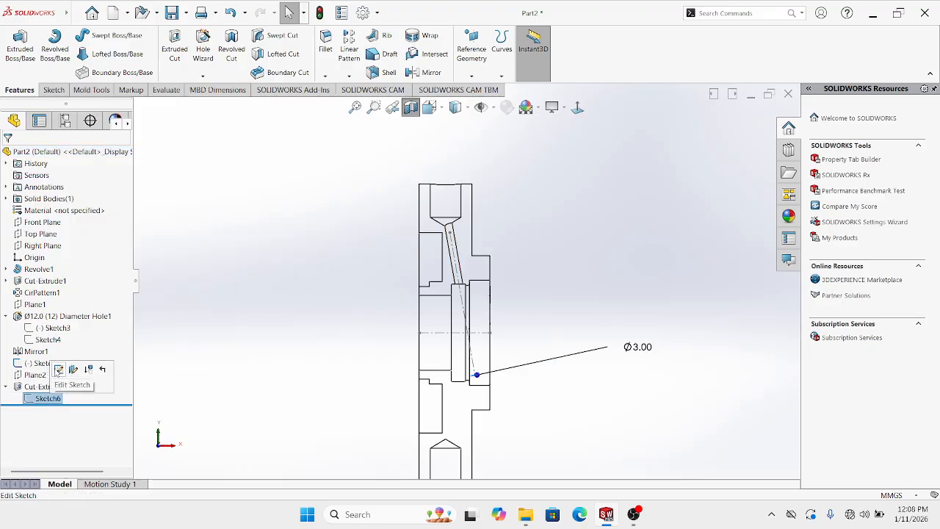
pyautogui.click(574, 342)
pyautogui.scroll(-1, 487, 257)
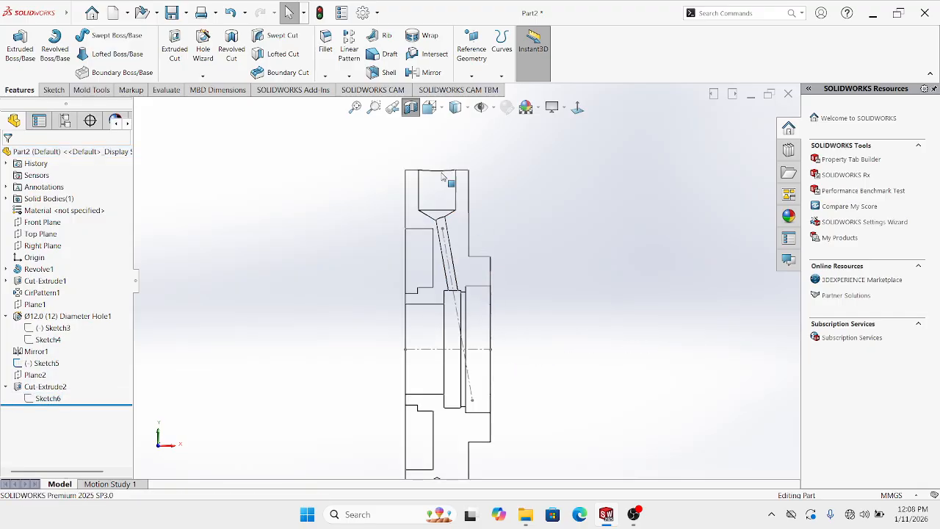
# Turn off the section view, hide Sketch5, and switch to isometric view
pyautogui.click(411, 108)
pyautogui.scroll(1, 468, 270)
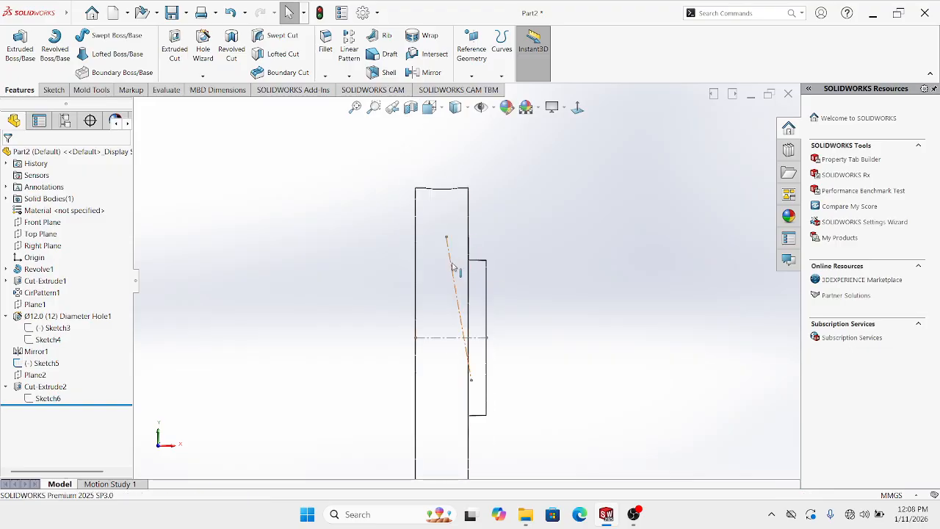
pyautogui.rightClick(451, 257)
pyautogui.click(477, 246)
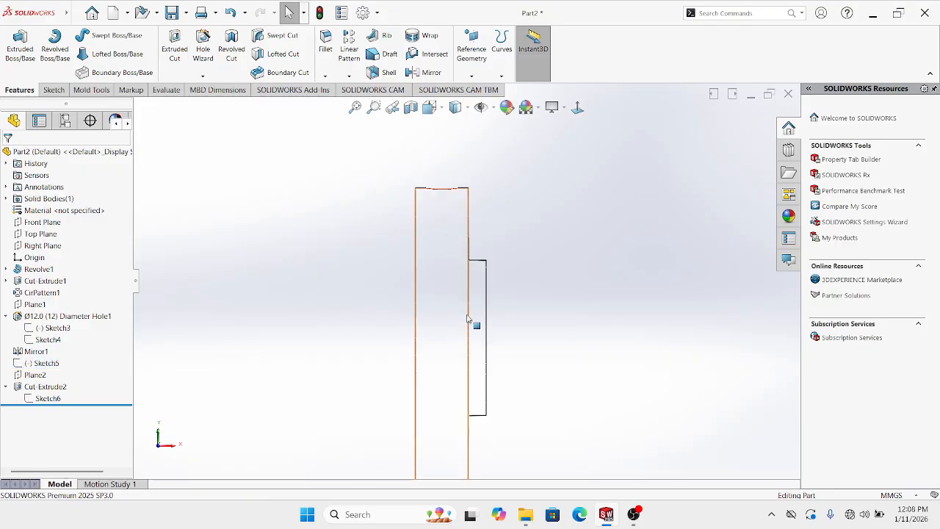
pyautogui.hotkey('ctrl', '7')
# Switch the flange back to shaded display in isometric view
pyautogui.click(465, 111)
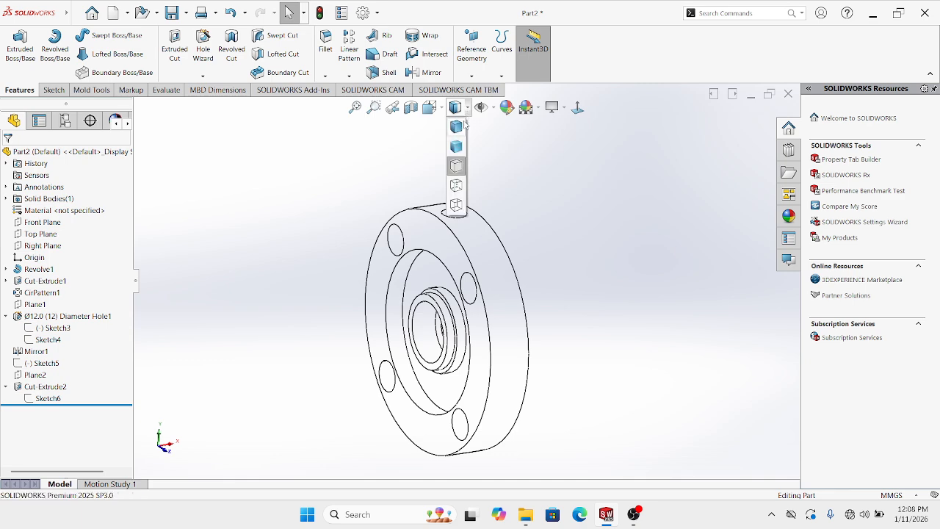
pyautogui.click(455, 146)
pyautogui.moveTo(459, 242); pyautogui.dragTo(467, 312, button='middle')
pyautogui.hotkey('ctrl', '7')
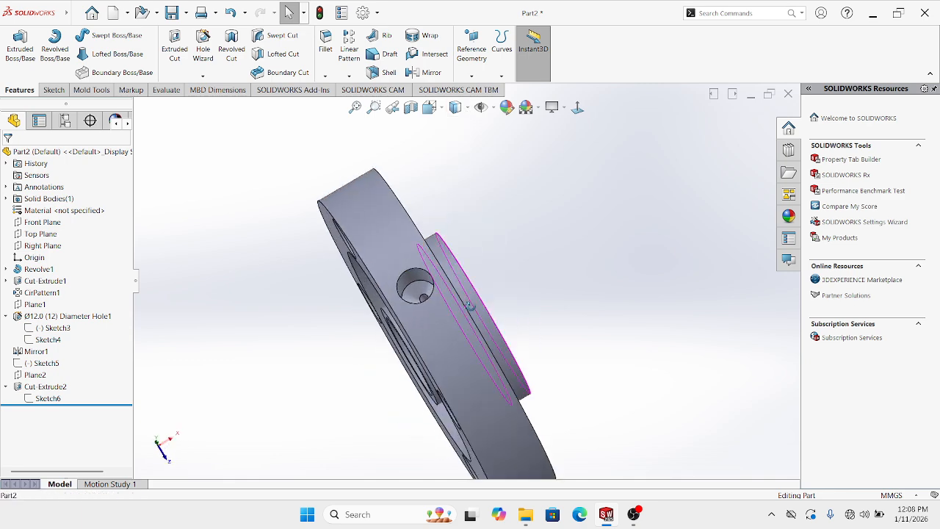
# Section the flange on Front Plane, face it front, and select the angled hole face
pyautogui.click(411, 108)
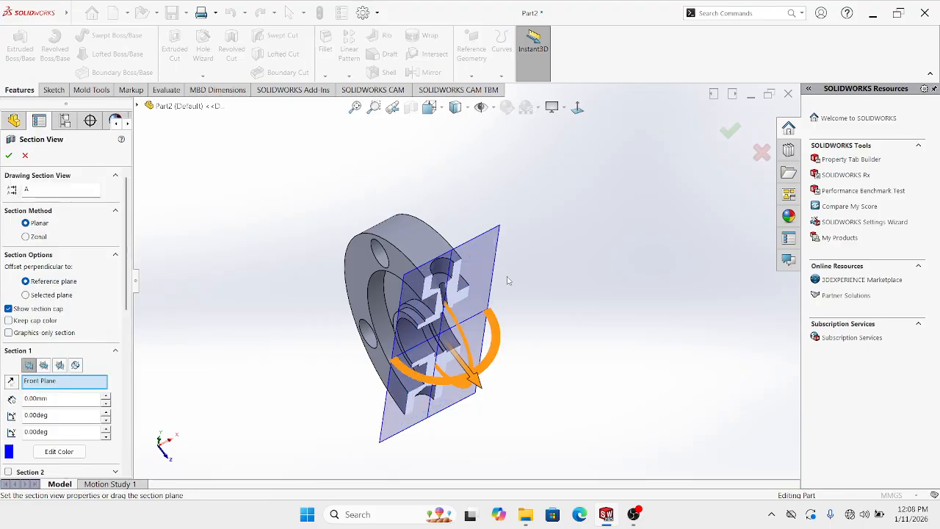
pyautogui.click(731, 135)
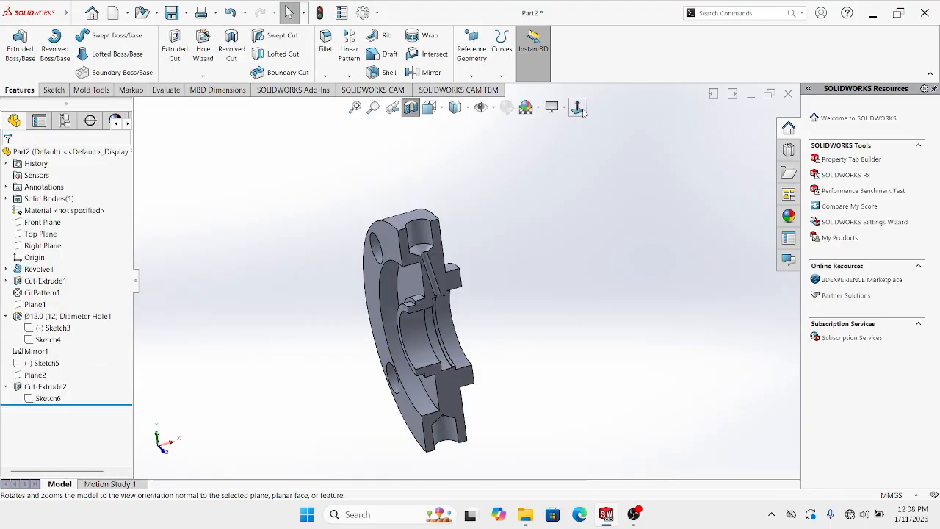
pyautogui.click(578, 108)
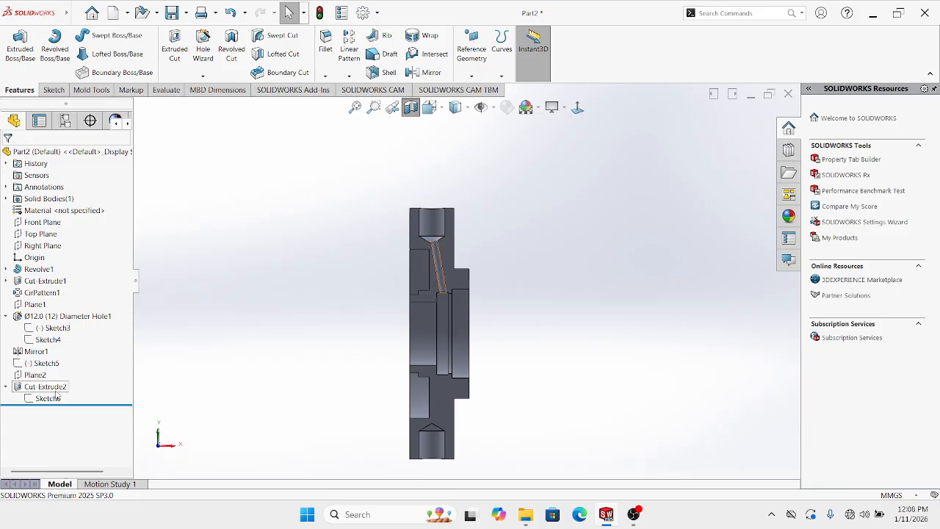
pyautogui.scroll(-4, 434, 253)
pyautogui.click(445, 269)
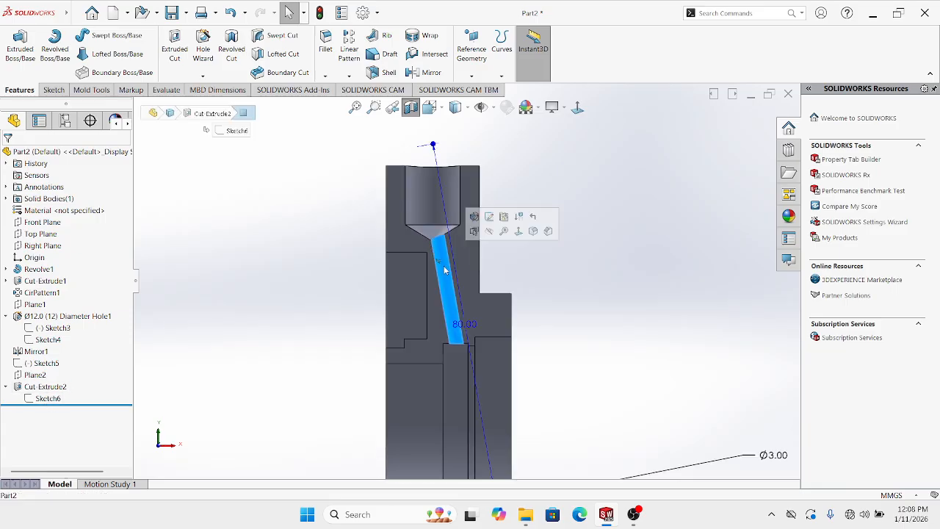
pyautogui.scroll(3, 445, 287)
# Select Sketch6 and Plane2 in turn to check the Ø3.00 circle and plane location
pyautogui.click(53, 418)
pyautogui.click(49, 398)
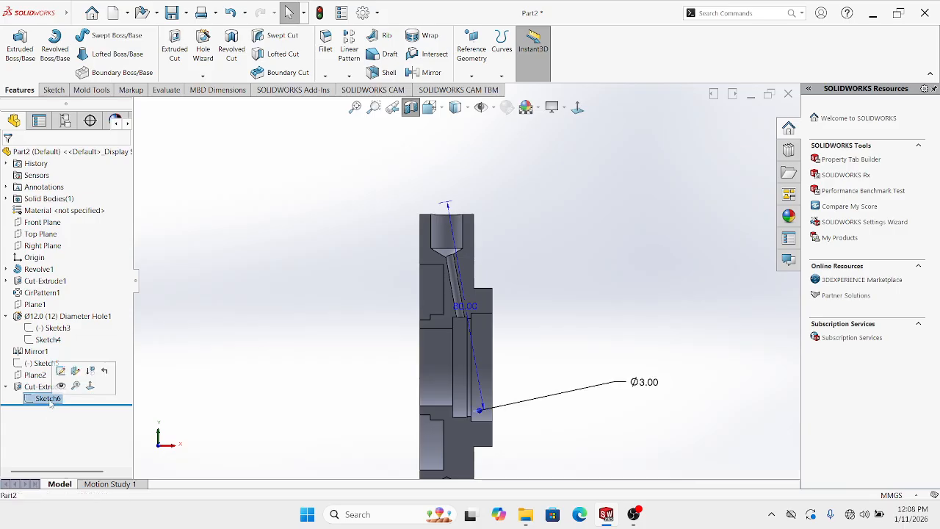
pyautogui.click(214, 374)
pyautogui.click(34, 375)
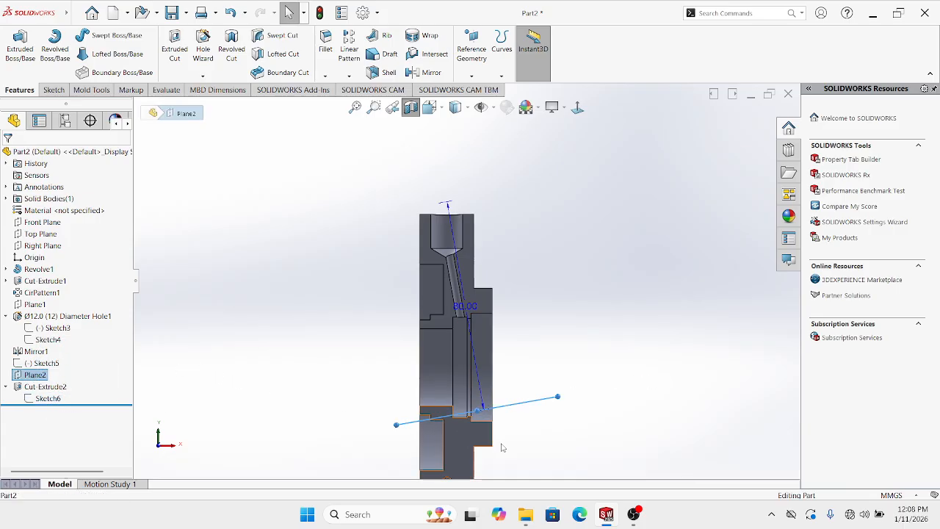
pyautogui.click(246, 397)
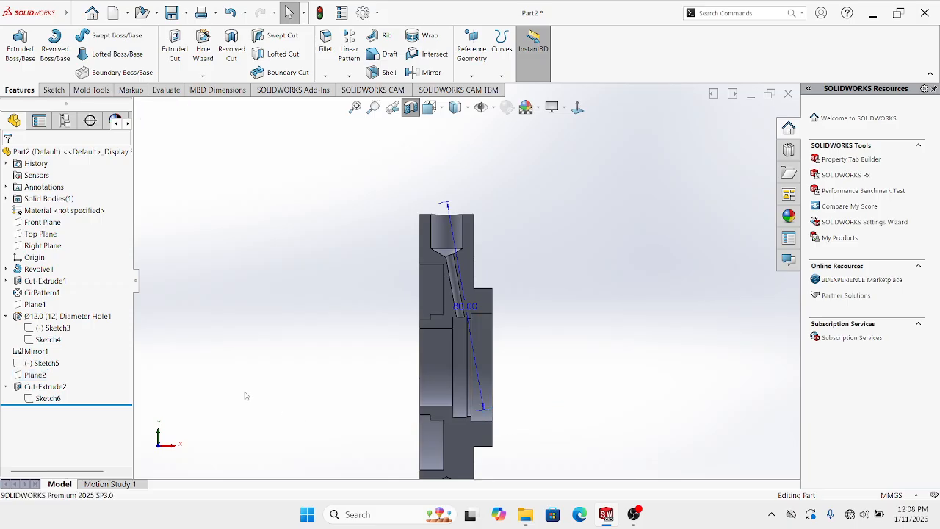
# Show Sketch5's lines in the model, then hide Sketch5 again
pyautogui.click(46, 363)
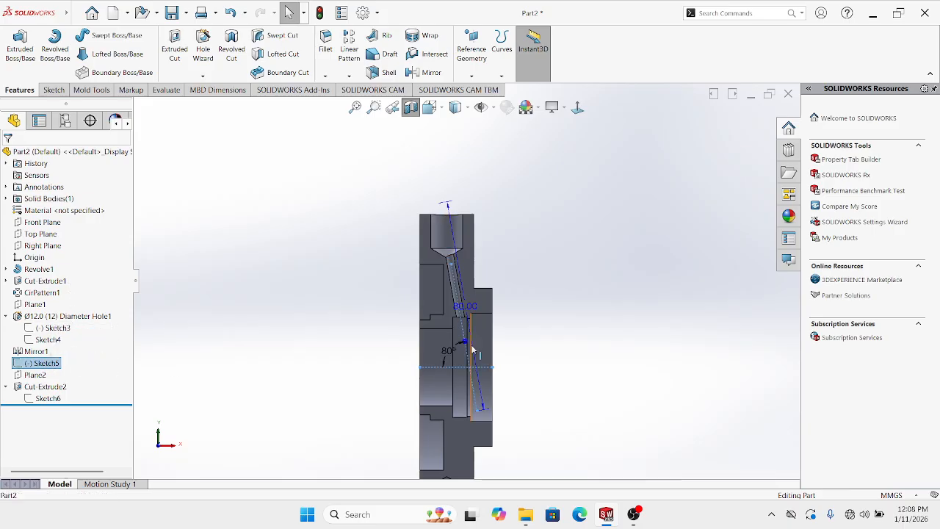
pyautogui.scroll(-1, 474, 357)
pyautogui.click(611, 313)
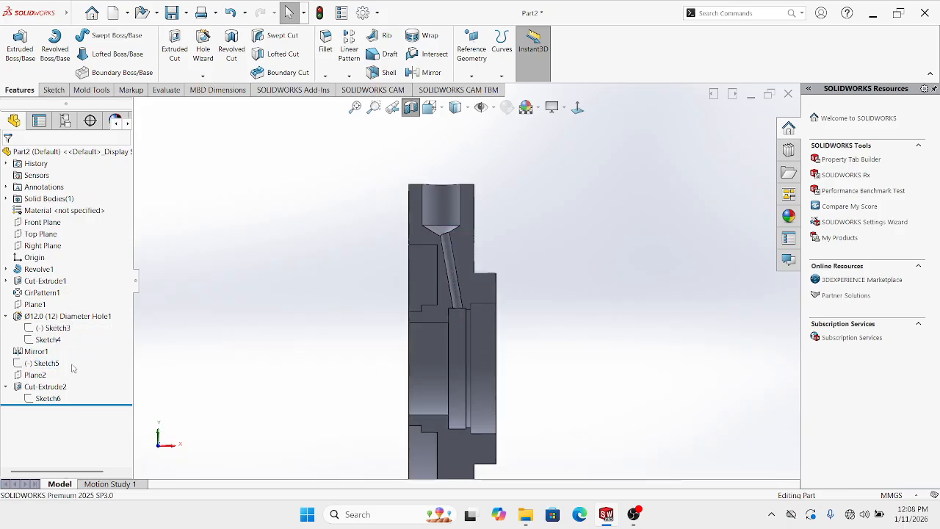
pyautogui.click(55, 366)
pyautogui.click(67, 352)
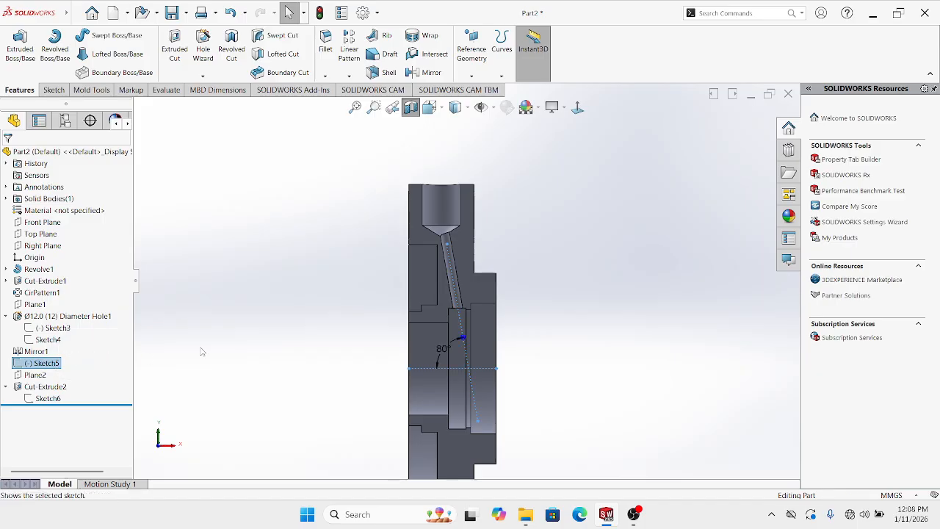
pyautogui.click(240, 345)
pyautogui.scroll(-1, 475, 365)
pyautogui.scroll(3, 475, 365)
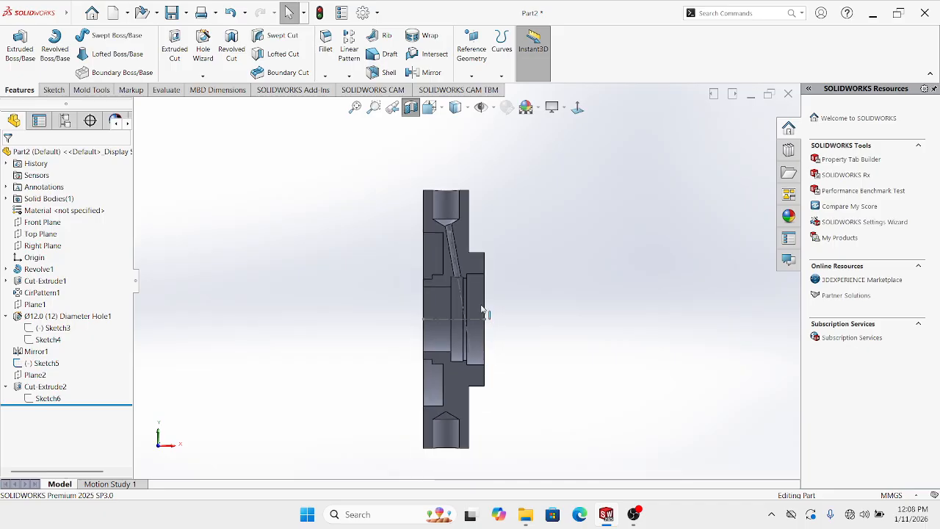
pyautogui.rightClick(53, 367)
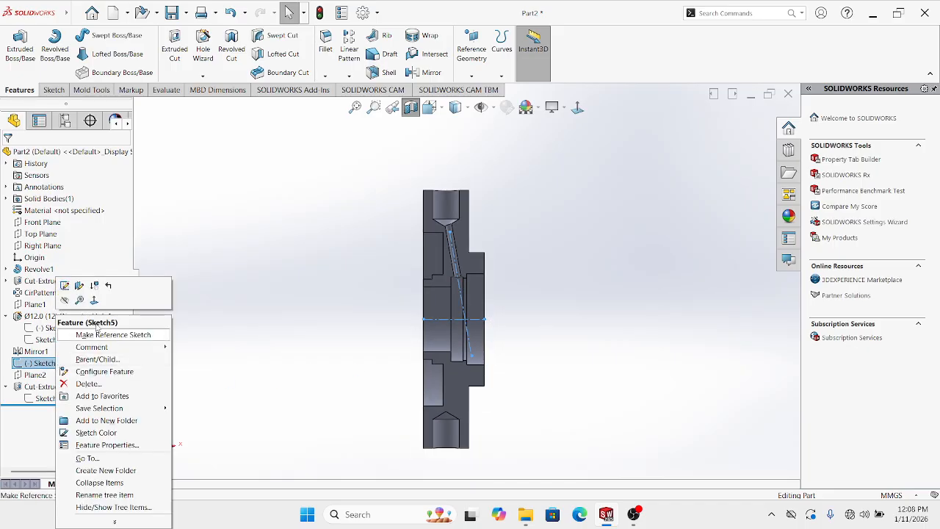
pyautogui.click(64, 300)
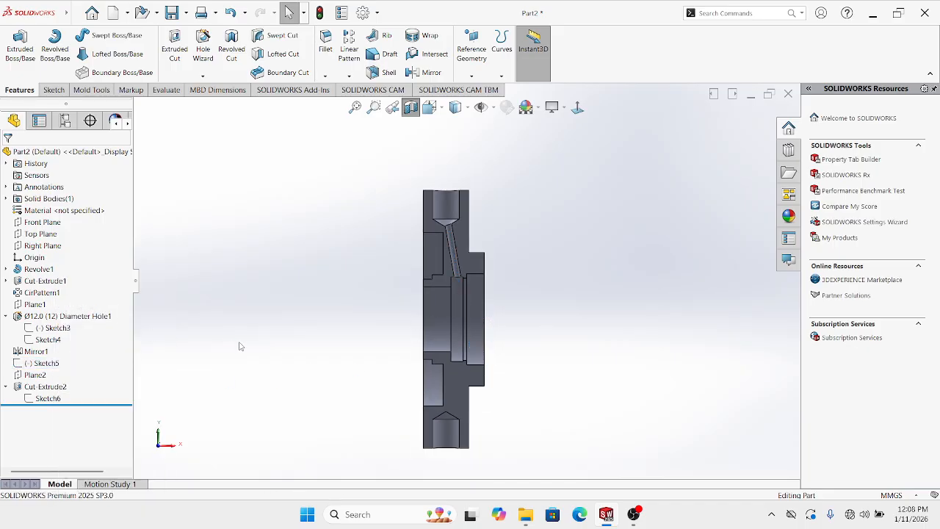
pyautogui.scroll(1, 483, 308)
pyautogui.scroll(-1, 477, 304)
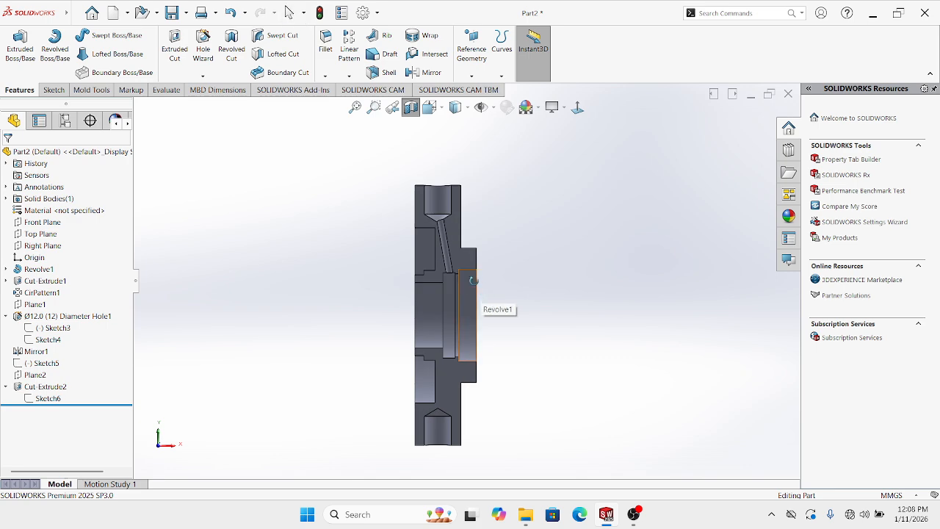
# Orbit the sectioned flange and select the angled channel face to show its Ø3.00 size
pyautogui.moveTo(473, 279); pyautogui.dragTo(480, 325, button='middle')
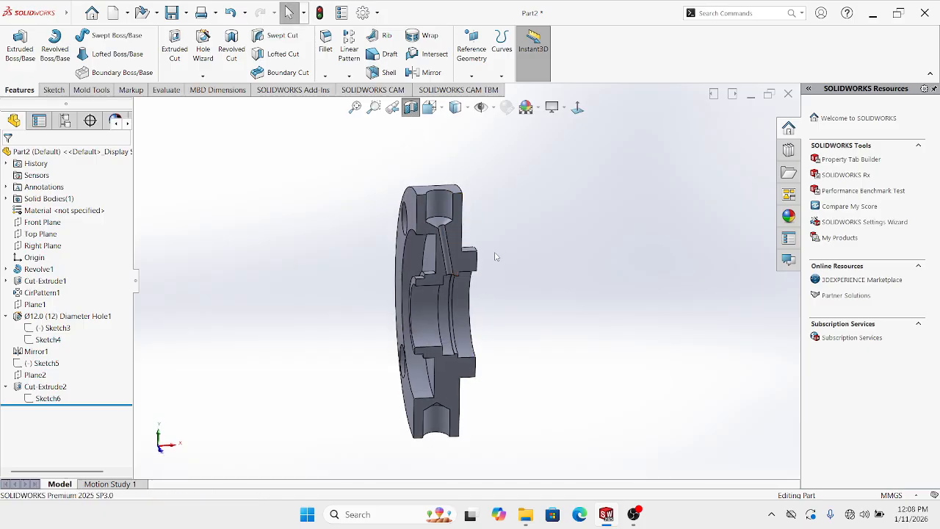
pyautogui.moveTo(495, 256); pyautogui.dragTo(462, 254, button='middle')
pyautogui.scroll(-4, 440, 255)
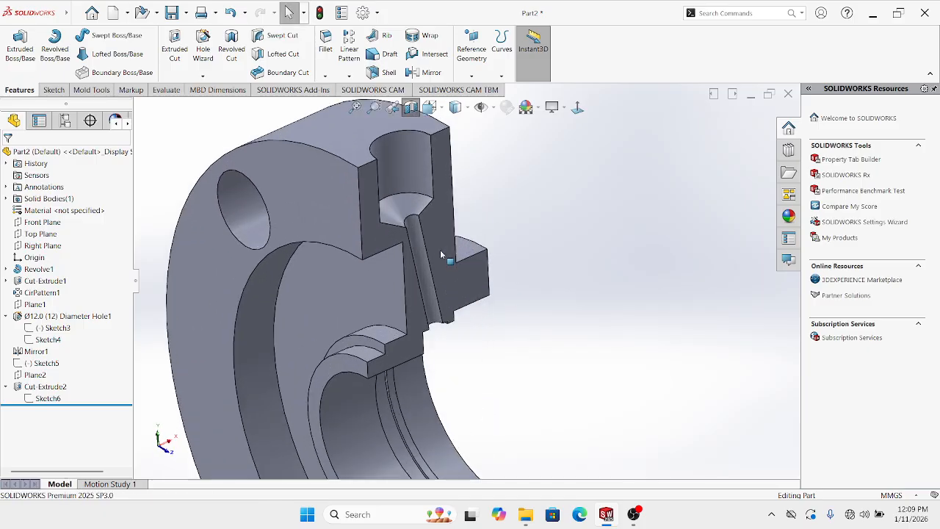
pyautogui.click(439, 253)
pyautogui.scroll(4, 441, 255)
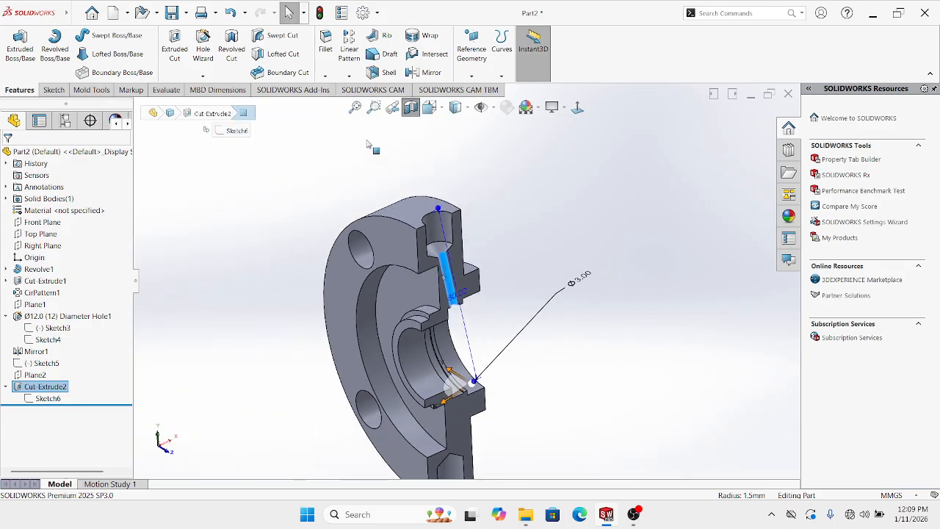
# Create a circular pattern of the angled hole about the outer circular edge
pyautogui.click(348, 75)
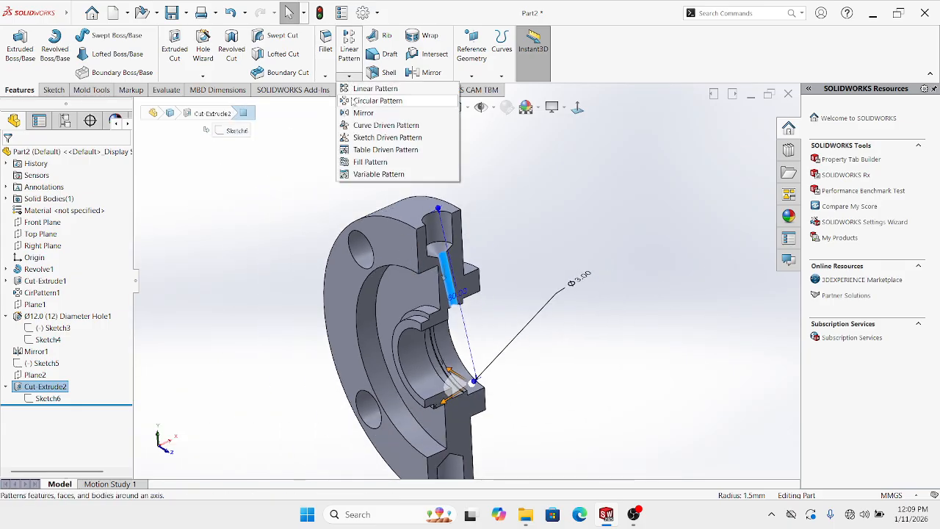
pyautogui.click(356, 100)
pyautogui.moveTo(470, 265); pyautogui.dragTo(512, 355, button='middle')
pyautogui.click(391, 229)
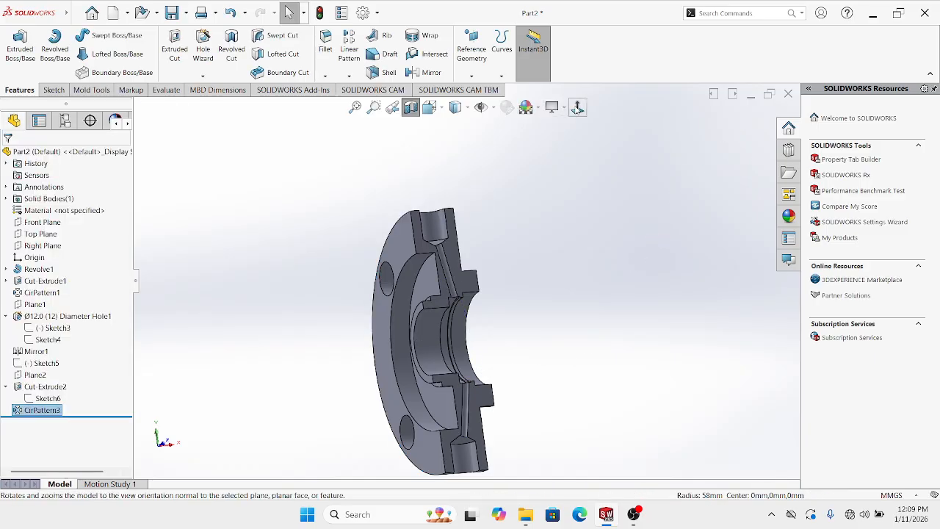
# View the section face straight on in Hidden Lines Removed display
pyautogui.click(577, 108)
pyautogui.moveTo(541, 284); pyautogui.dragTo(334, 233, button='middle')
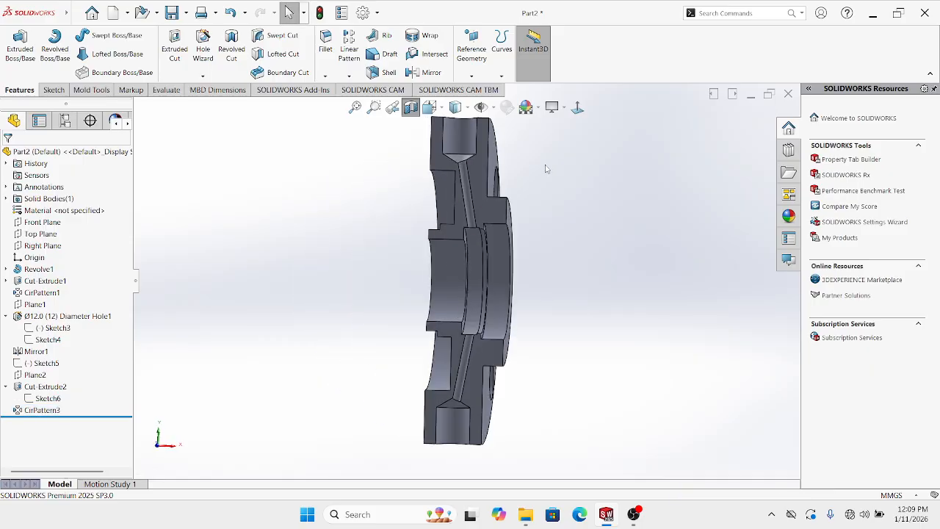
pyautogui.click(577, 108)
pyautogui.click(455, 108)
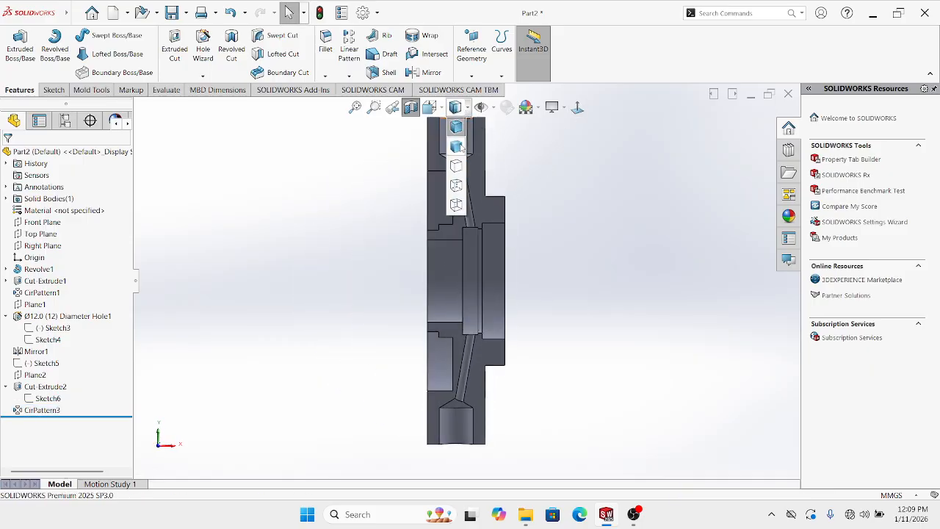
pyautogui.click(452, 168)
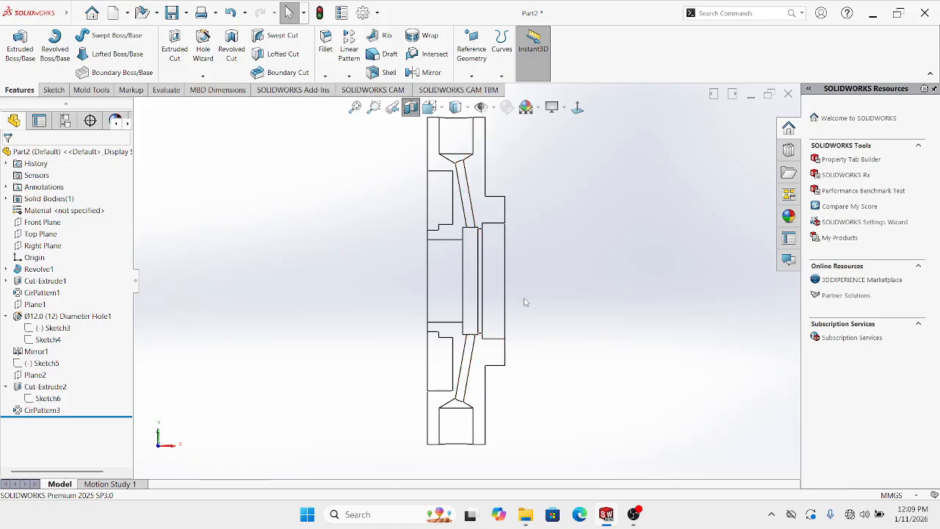
# Turn off the section view and return to Shaded With Edges display
pyautogui.click(411, 110)
pyautogui.moveTo(466, 180); pyautogui.dragTo(487, 269, button='middle')
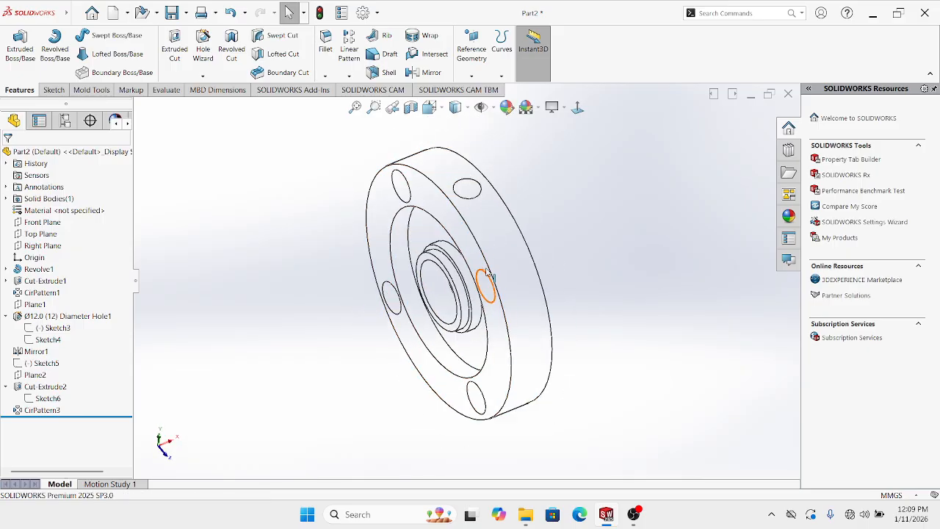
pyautogui.scroll(1, 488, 269)
pyautogui.click(455, 107)
pyautogui.click(455, 126)
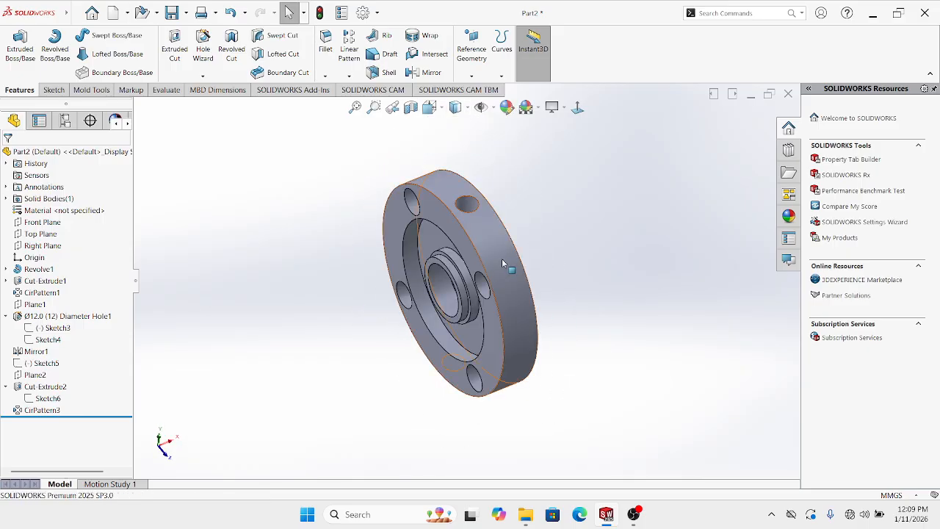
# Delete the CirPattern3 hole pattern from the flange
pyautogui.rightClick(52, 409)
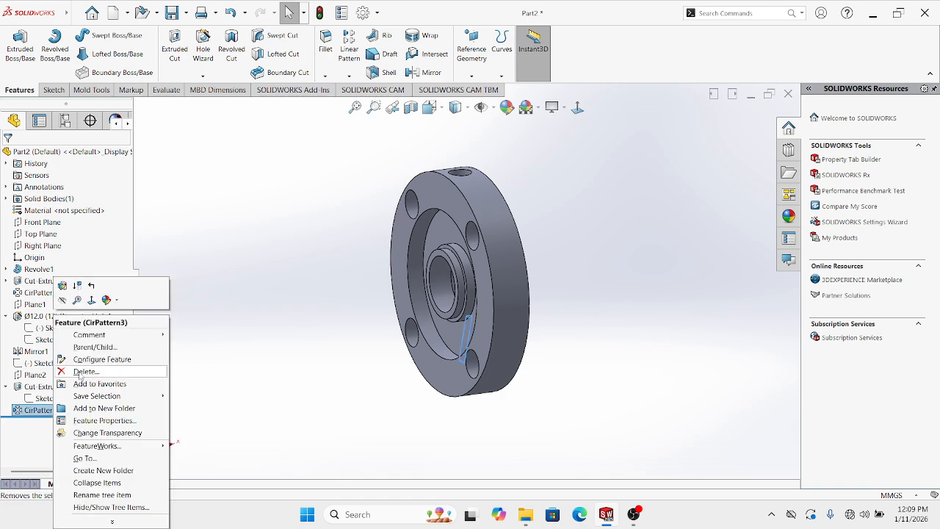
pyautogui.click(80, 373)
pyautogui.click(536, 194)
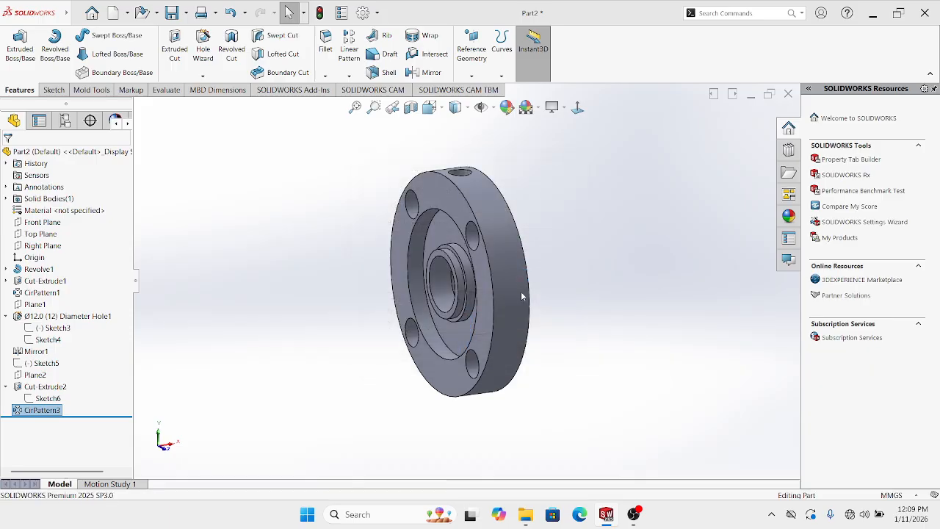
pyautogui.moveTo(520, 291); pyautogui.dragTo(476, 172, button='middle')
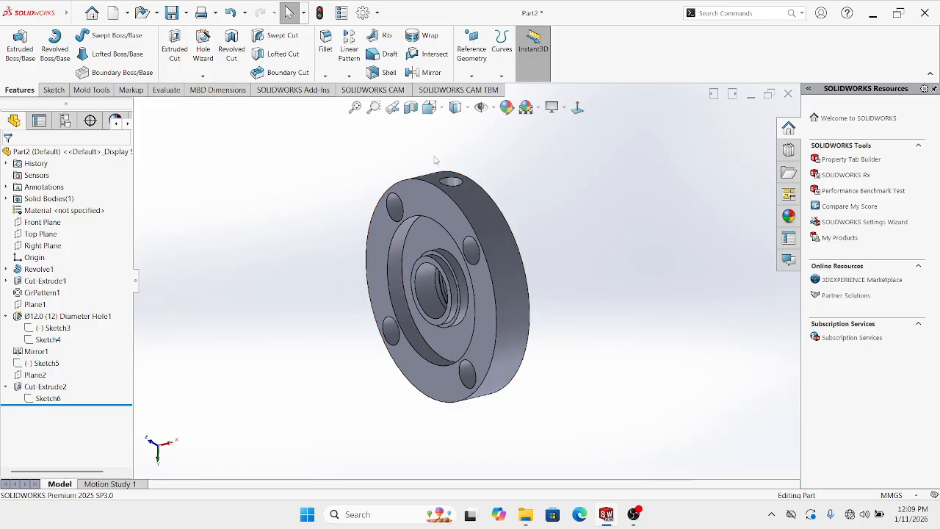
# Section the flange on the Front Plane and view the cut straight on, zoomed in
pyautogui.click(410, 108)
pyautogui.moveTo(549, 240); pyautogui.dragTo(668, 214, button='middle')
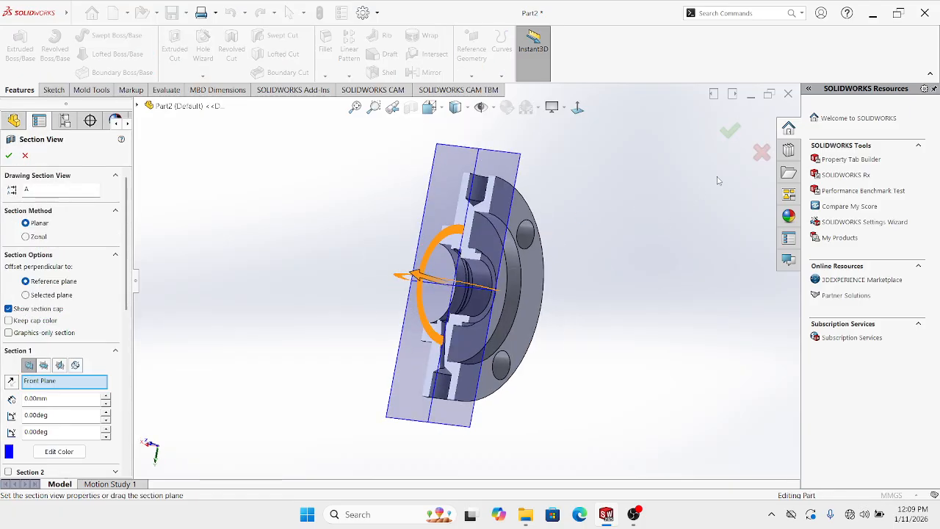
pyautogui.click(732, 133)
pyautogui.moveTo(526, 258); pyautogui.dragTo(593, 223, button='middle')
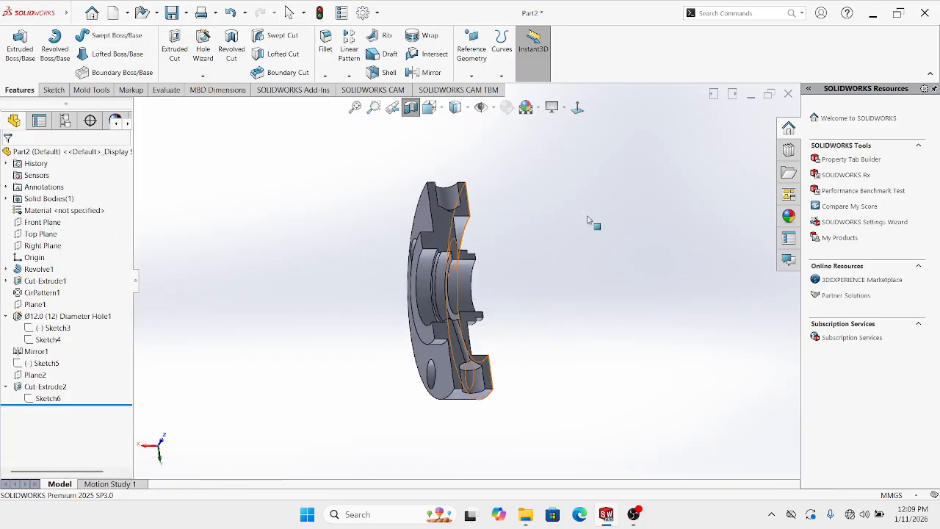
pyautogui.click(578, 107)
pyautogui.scroll(-3, 458, 354)
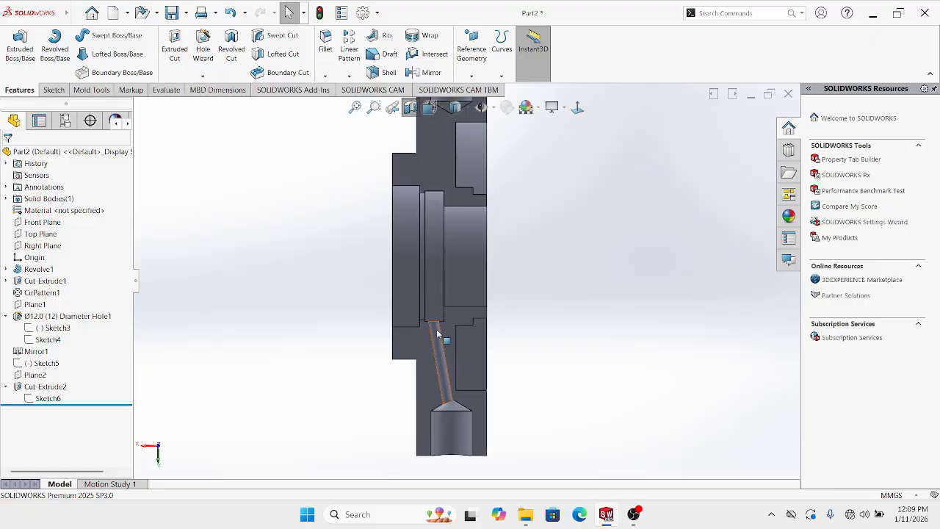
pyautogui.scroll(2, 437, 333)
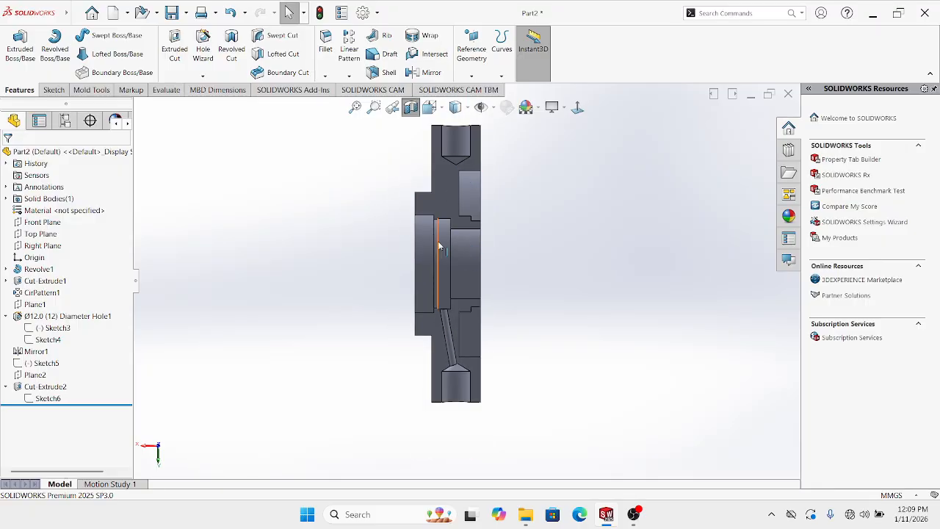
pyautogui.scroll(1, 463, 248)
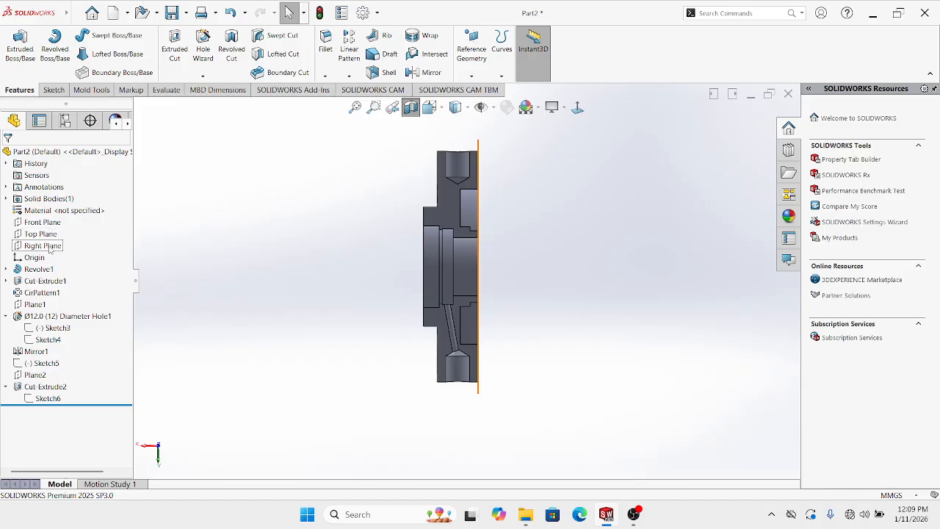
# Open a new sketch on the Front Plane
pyautogui.click(43, 222)
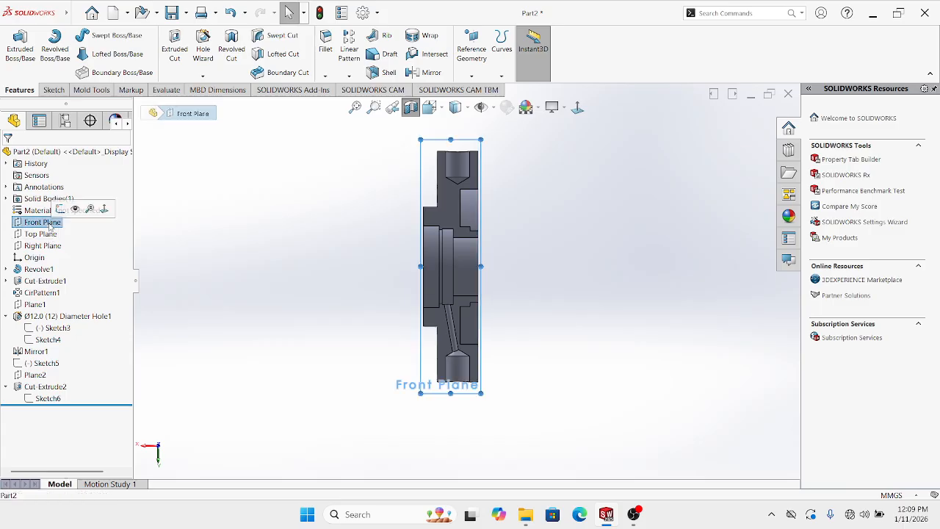
pyautogui.click(60, 209)
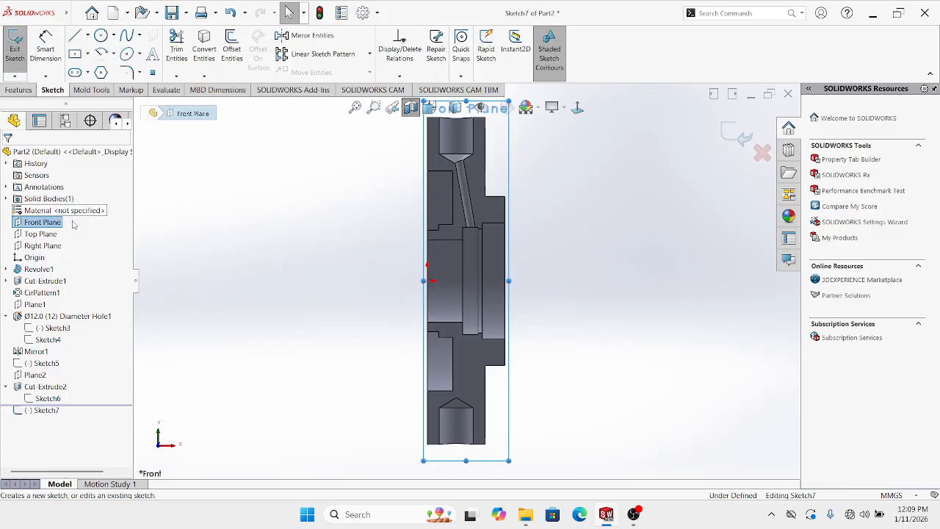
pyautogui.scroll(1, 547, 389)
pyautogui.scroll(-1, 621, 355)
pyautogui.click(621, 353)
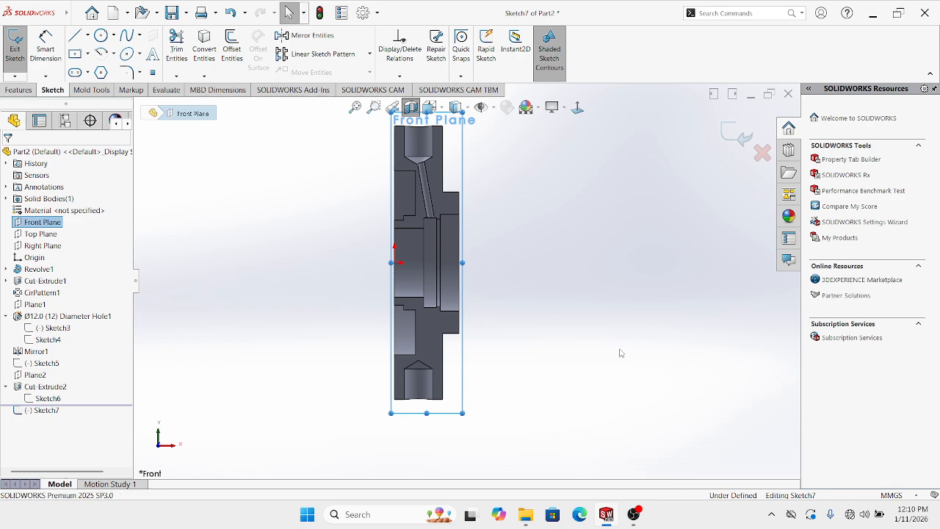
# Switch the line tool to Centerline mode
pyautogui.click(87, 35)
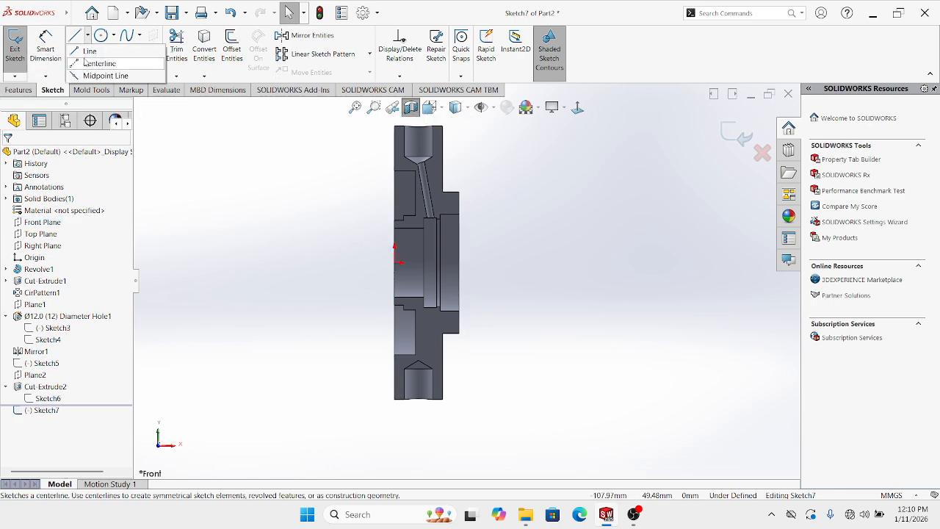
pyautogui.click(84, 66)
pyautogui.scroll(-2, 437, 386)
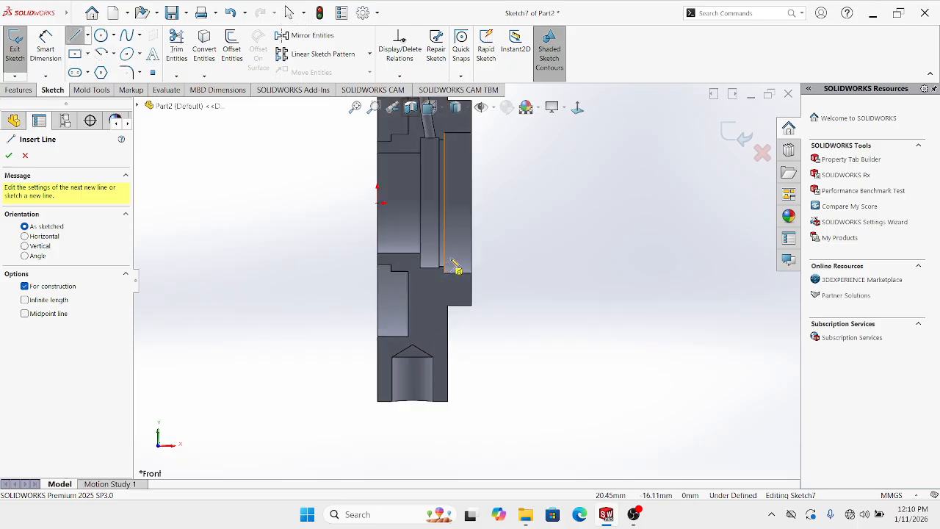
pyautogui.scroll(2, 456, 271)
pyautogui.scroll(-1, 475, 221)
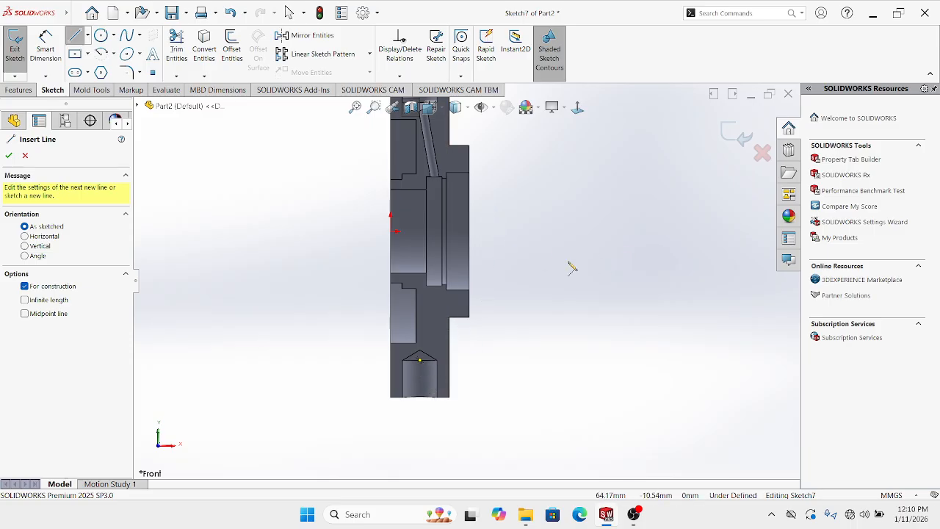
pyautogui.click(88, 35)
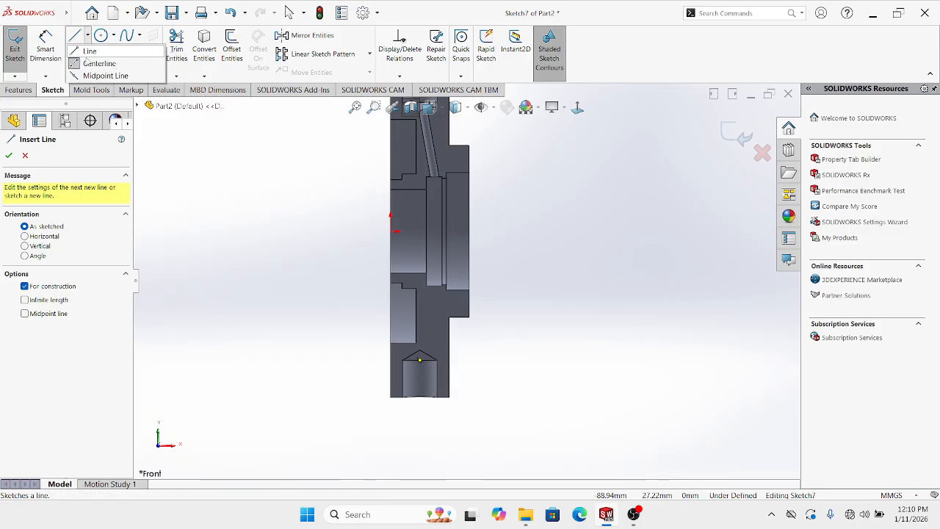
pyautogui.click(76, 62)
pyautogui.press('Escape')
pyautogui.scroll(-1, 418, 288)
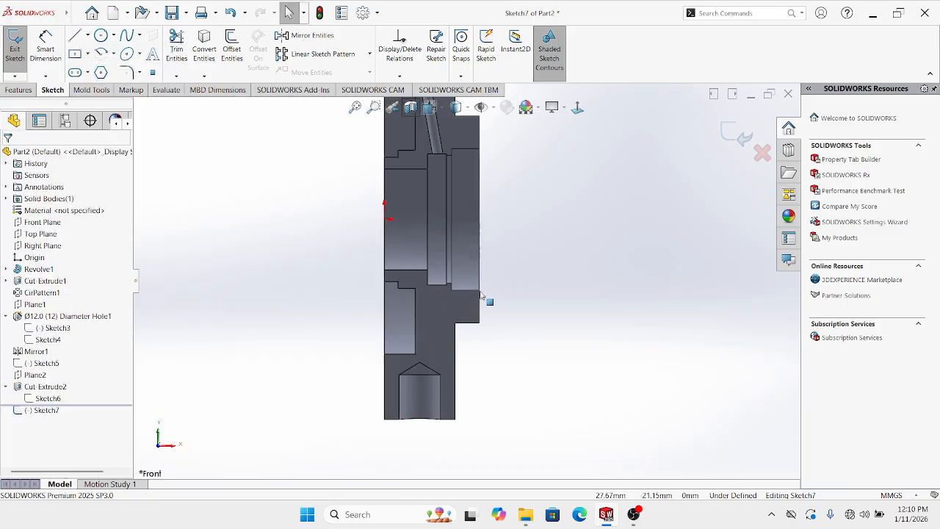
pyautogui.click(88, 35)
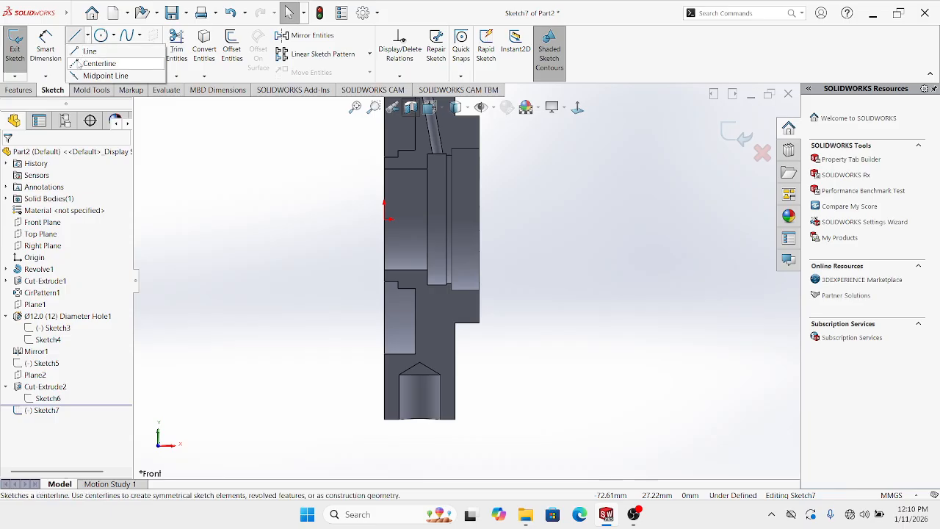
pyautogui.click(81, 62)
pyautogui.scroll(-1, 467, 316)
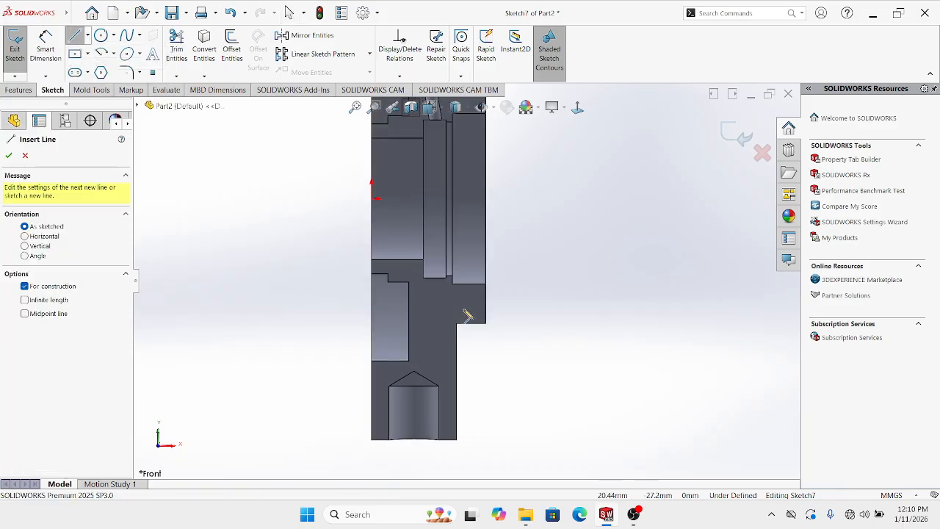
# Draw a slanted centerline from the inner recess corner down to the lower cone tip
pyautogui.click(473, 256)
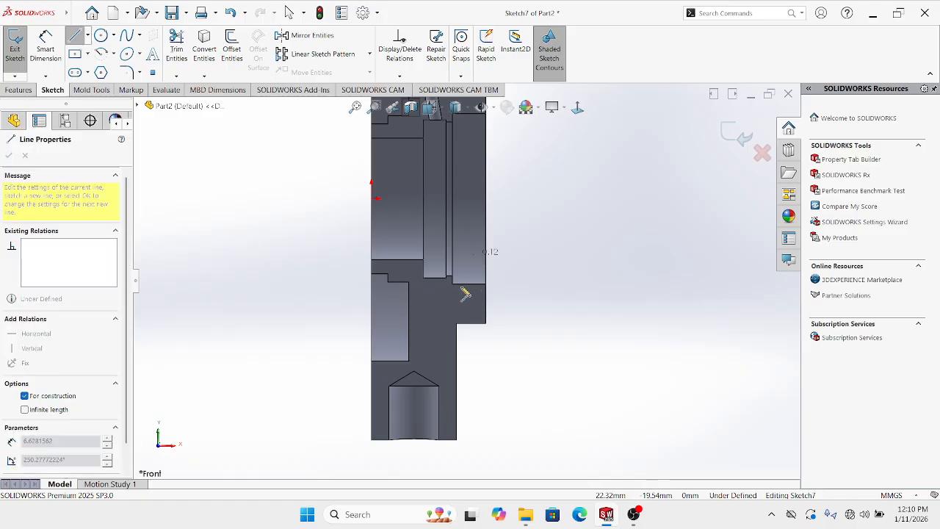
pyautogui.click(416, 405)
pyautogui.press('Escape')
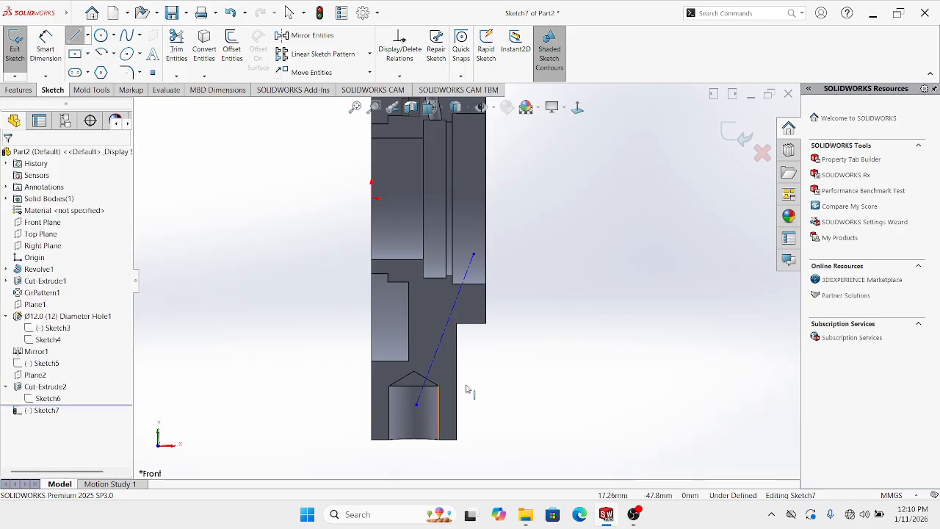
pyautogui.scroll(1, 507, 359)
pyautogui.scroll(-1, 504, 326)
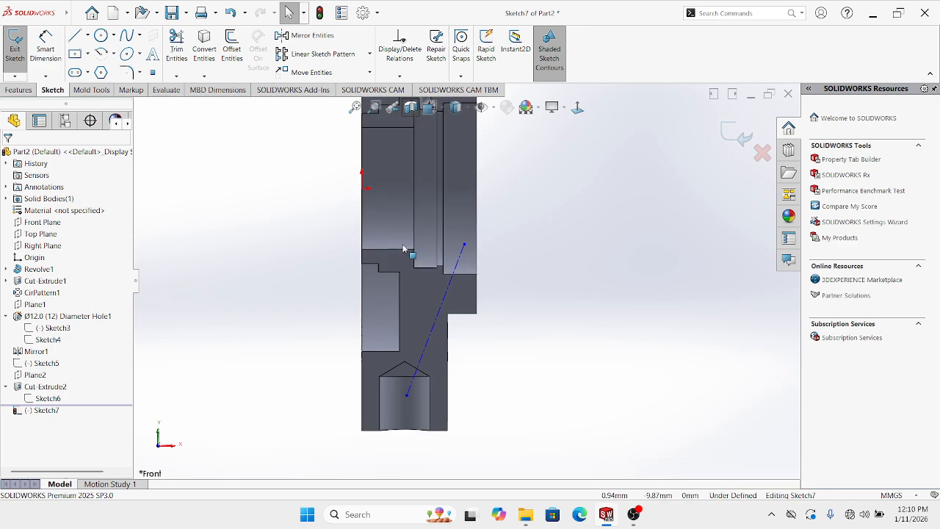
# Draw a horizontal centerline edge to edge across the part and snap the slanted line's end onto it
pyautogui.click(46, 49)
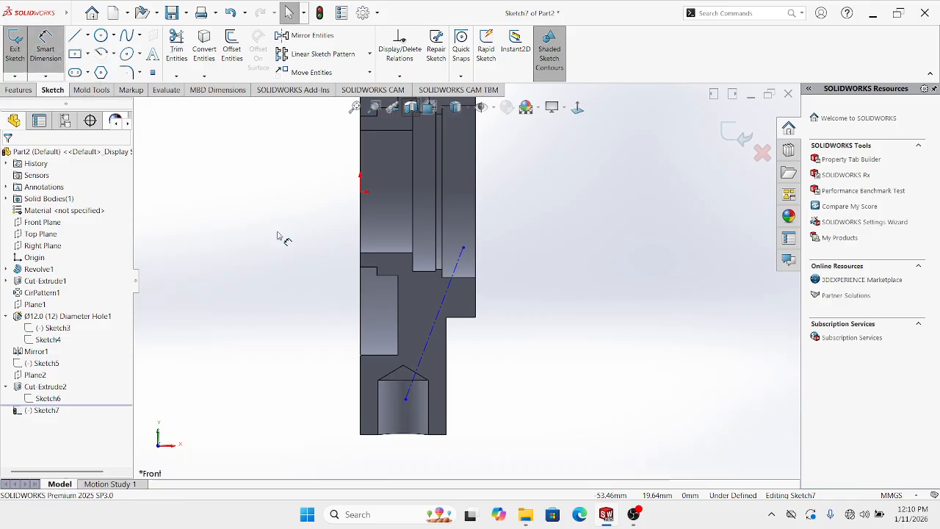
pyautogui.click(477, 194)
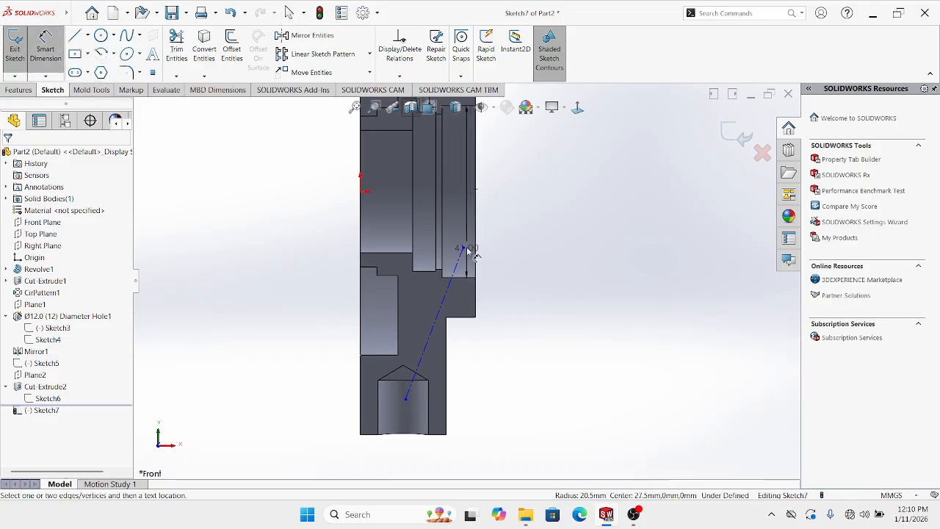
pyautogui.click(464, 250)
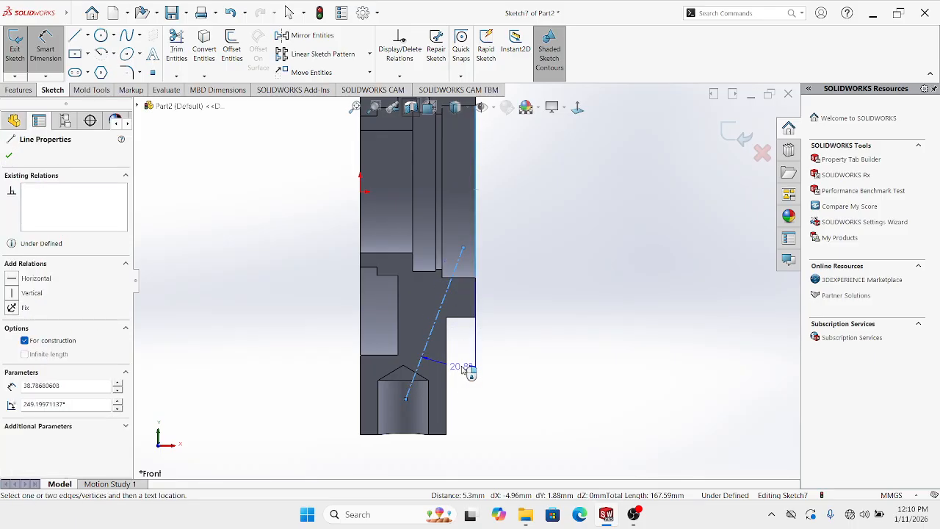
pyautogui.press('Escape')
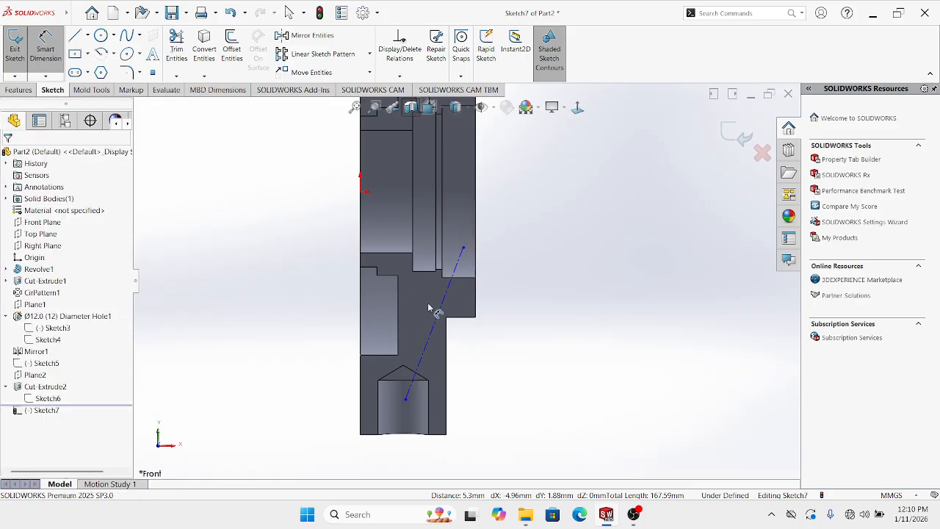
pyautogui.click(87, 37)
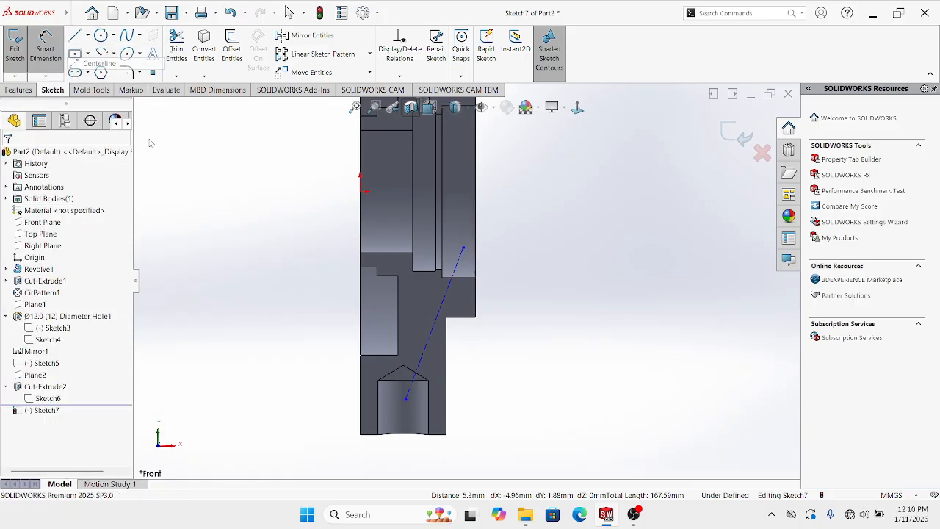
pyautogui.click(92, 57)
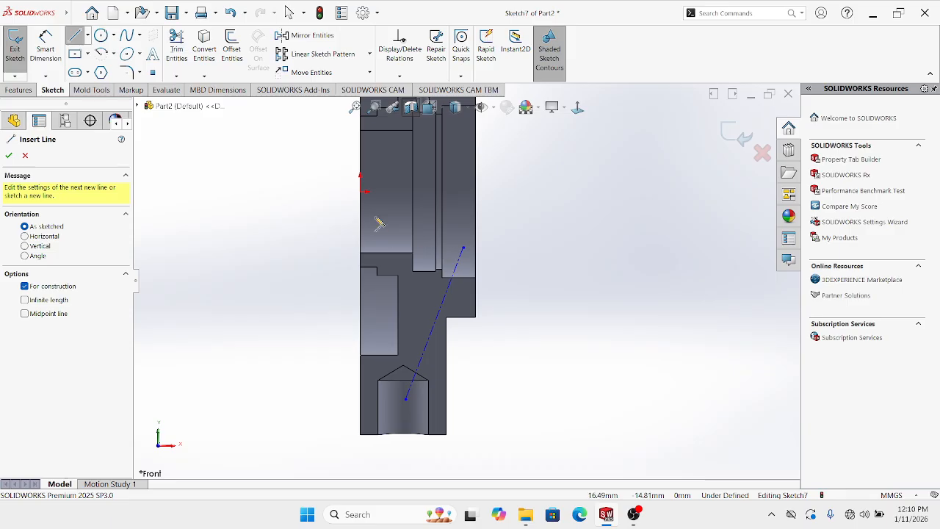
pyautogui.click(362, 191)
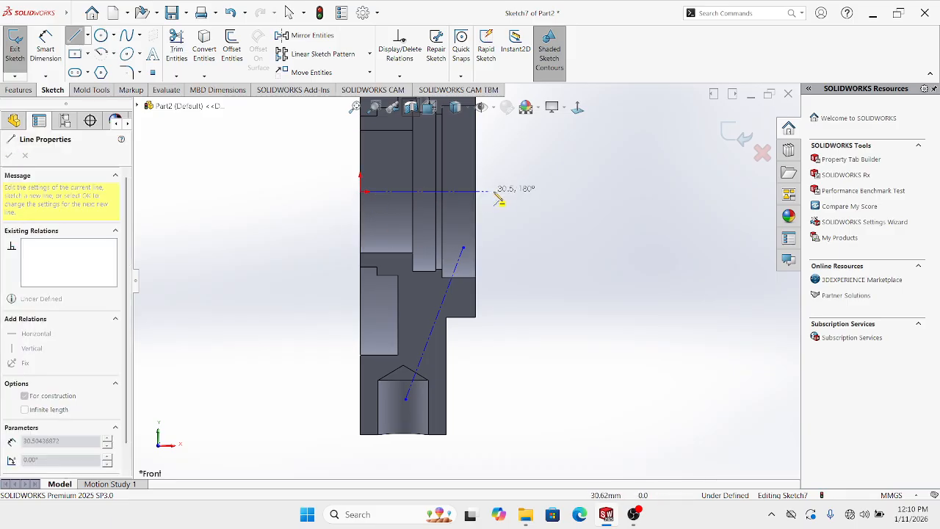
pyautogui.click(475, 192)
pyautogui.press('Escape')
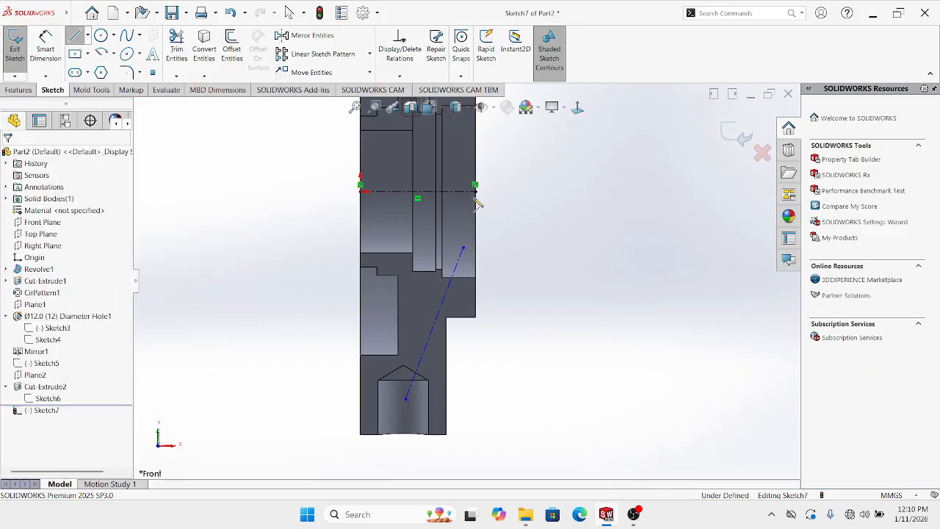
pyautogui.moveTo(462, 250); pyautogui.dragTo(476, 193)
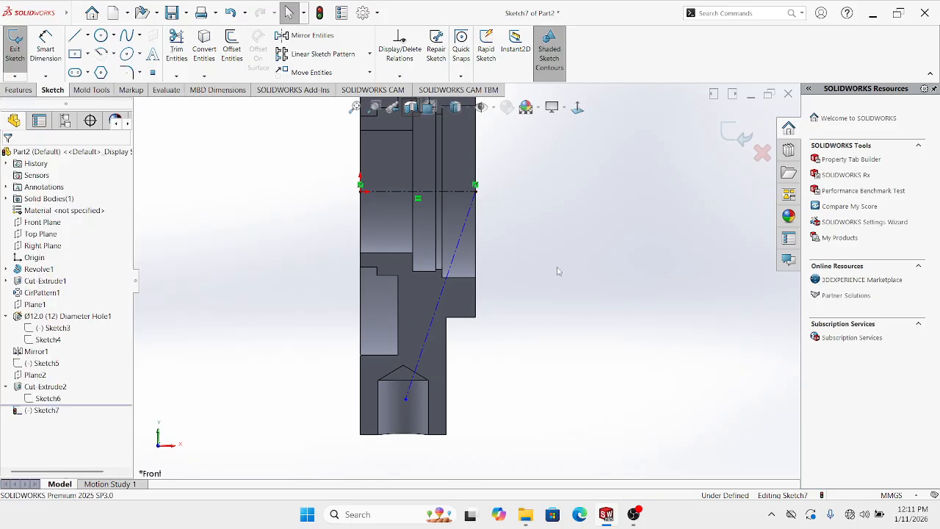
# Dimension the angle between the slanted and horizontal centerlines at 13°
pyautogui.click(45, 47)
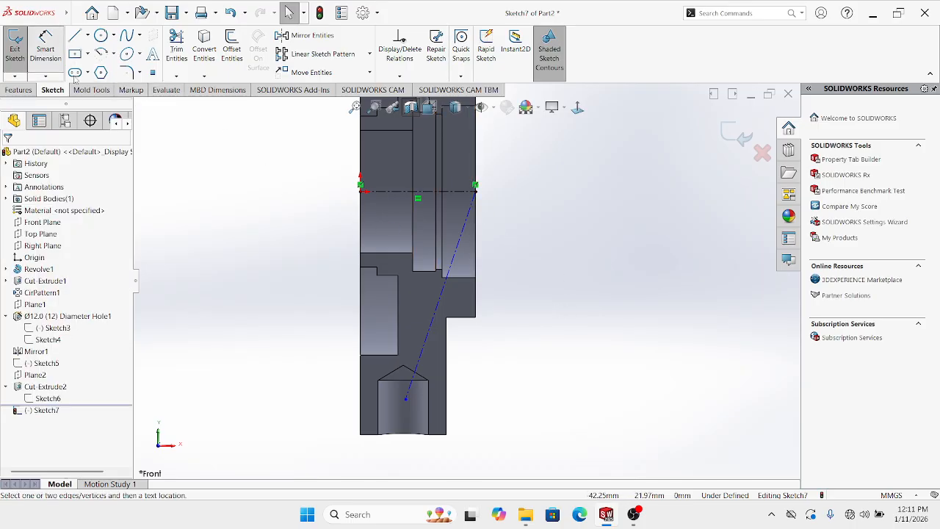
pyautogui.scroll(-1, 505, 261)
pyautogui.click(452, 215)
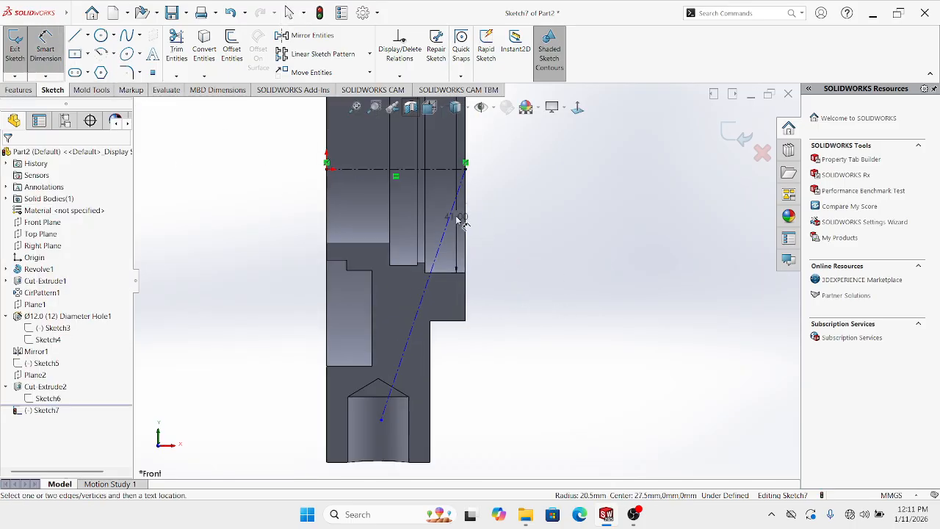
pyautogui.click(449, 252)
pyautogui.click(451, 252)
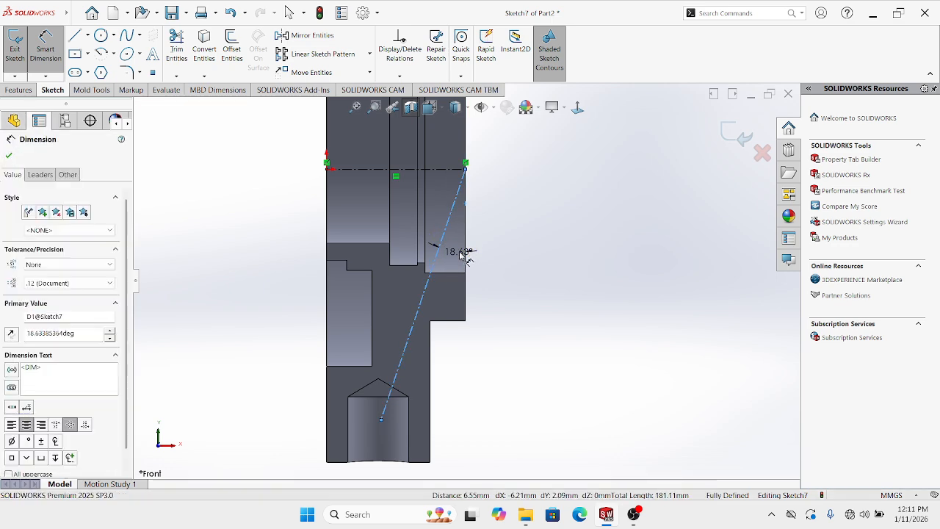
pyautogui.write('1')
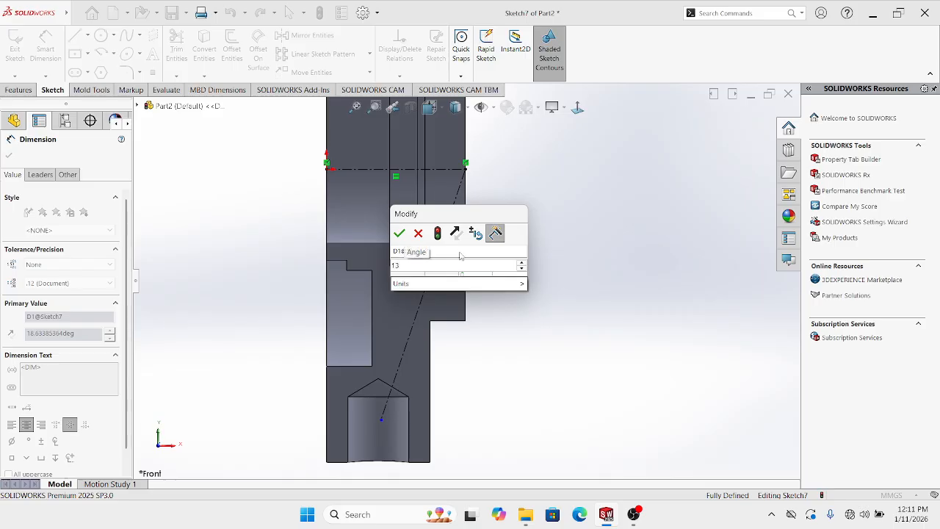
pyautogui.write('3')
pyautogui.press('Return')
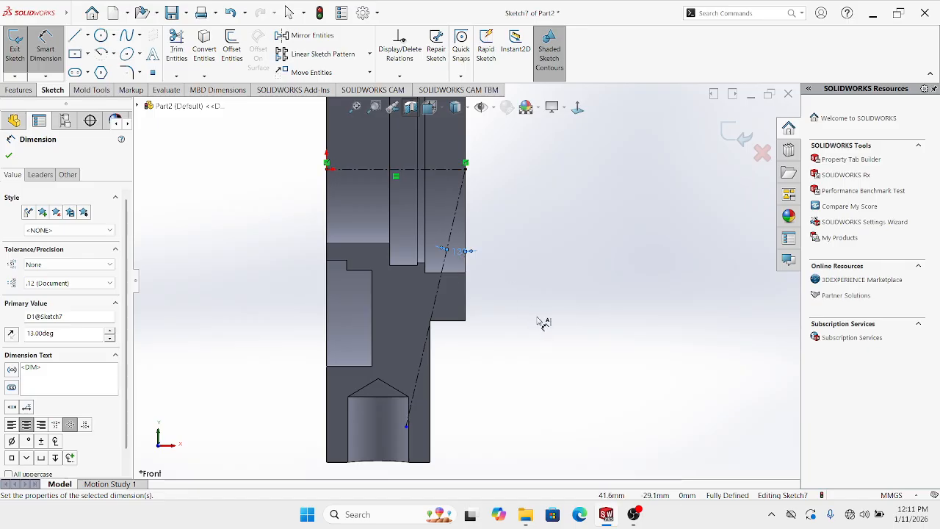
# Change the angle dimension to 17° and exit Sketch7
pyautogui.doubleClick(458, 253)
pyautogui.write('12')
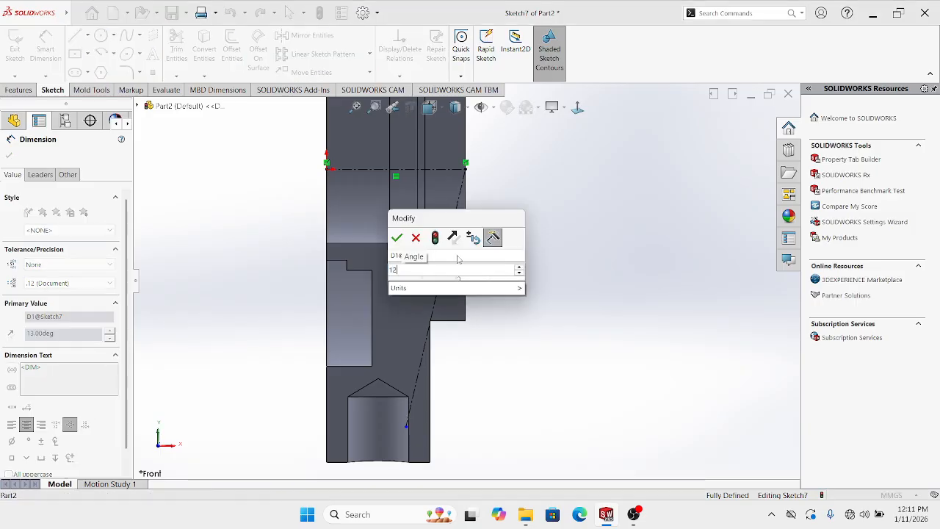
pyautogui.press('BackSpace')
pyautogui.press('Return')
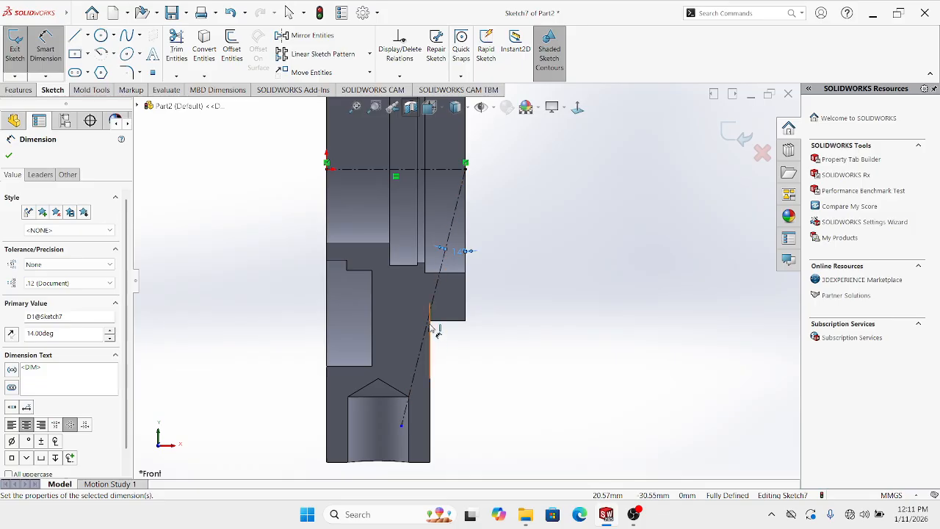
pyautogui.doubleClick(458, 251)
pyautogui.write('12')
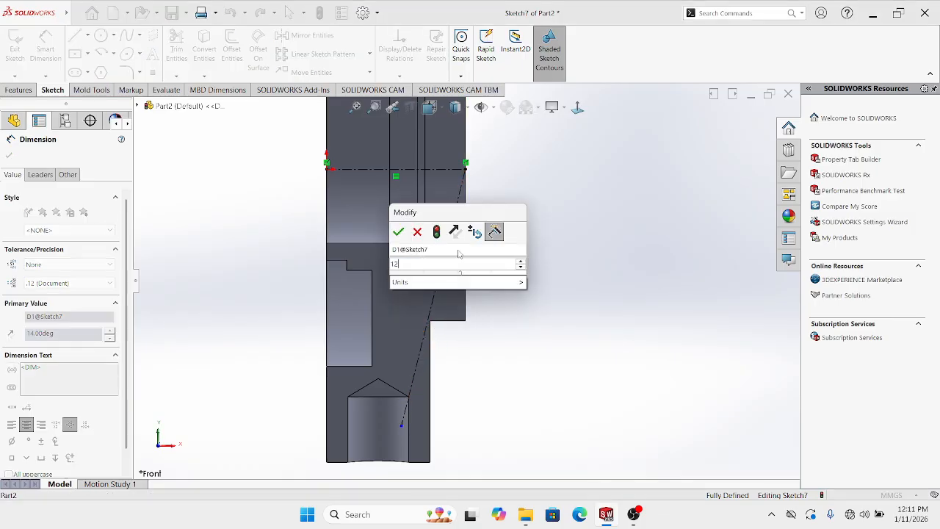
pyautogui.press('Return')
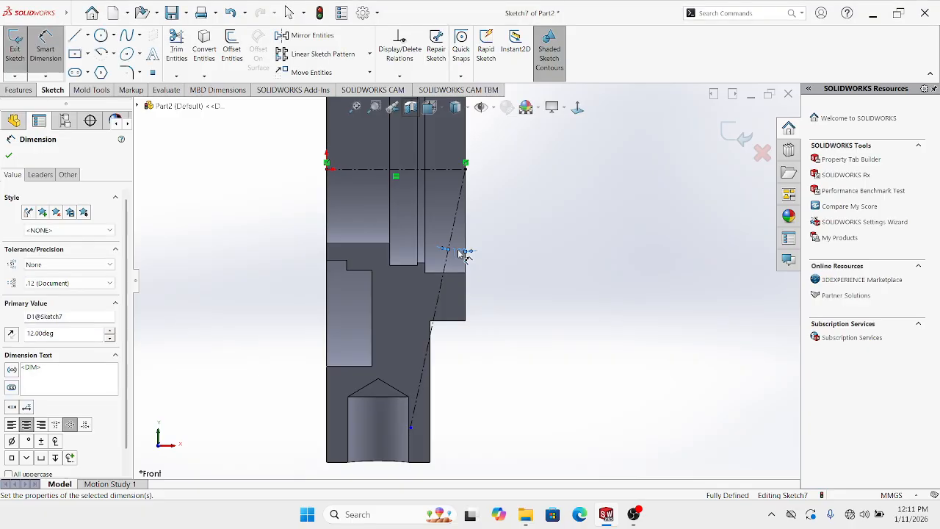
pyautogui.doubleClick(464, 253)
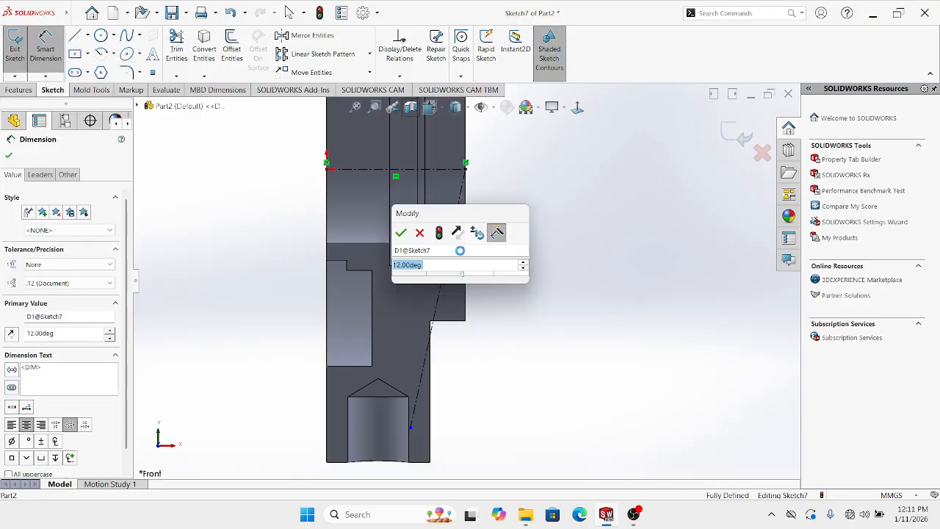
pyautogui.write('1')
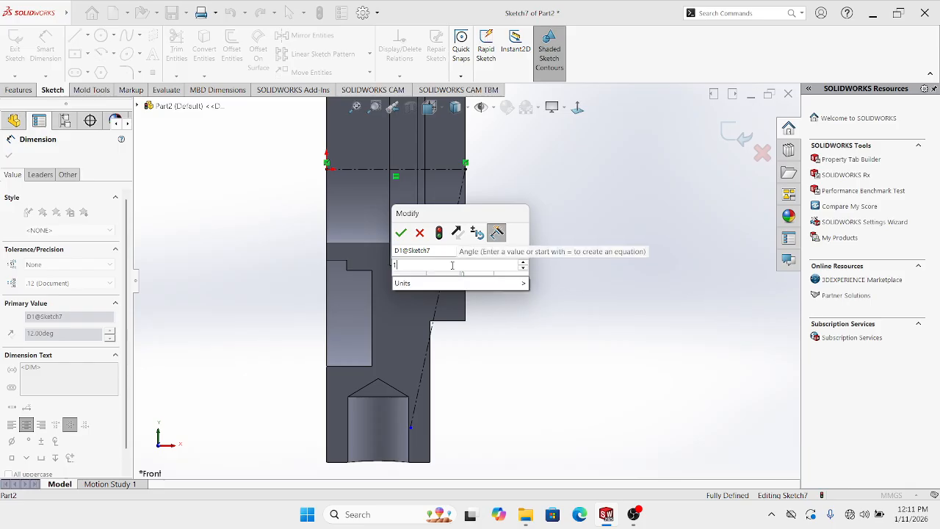
pyautogui.write('7')
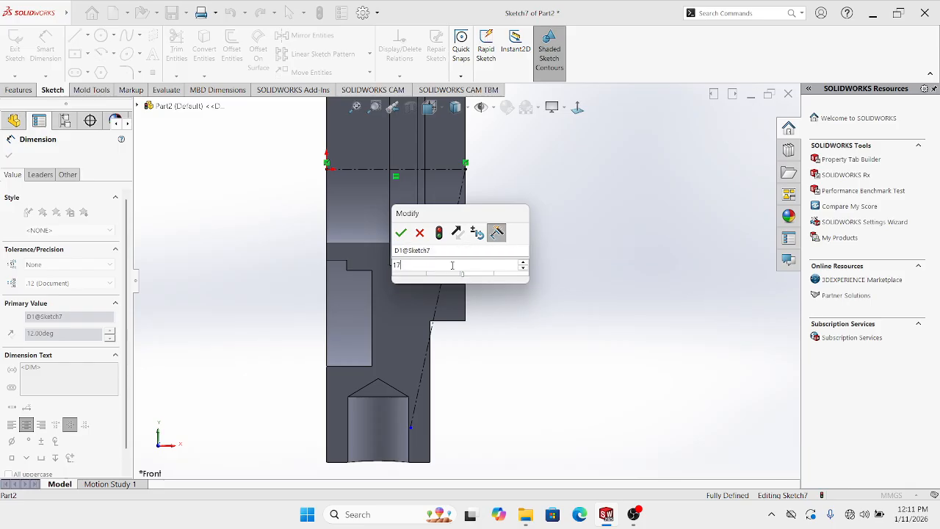
pyautogui.press('Return')
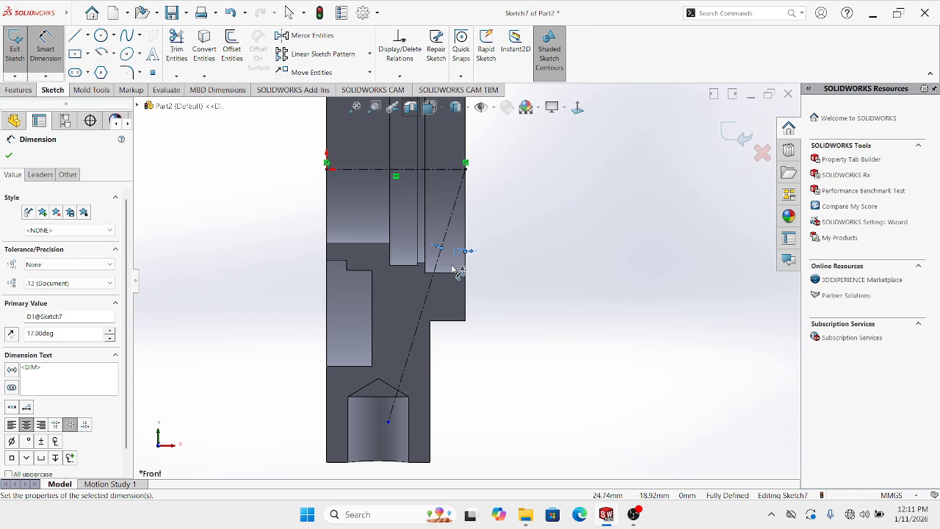
pyautogui.click(543, 275)
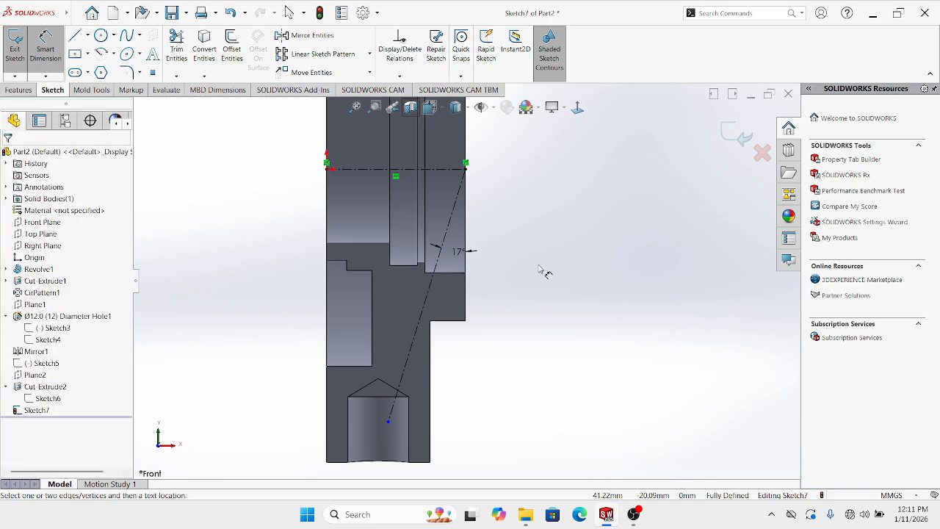
pyautogui.click(734, 131)
# Create Plane3 through the slanted sketch line and its endpoint
pyautogui.click(601, 259)
pyautogui.moveTo(458, 250)
pyautogui.mouseDown(button='middle')
pyautogui.moveTo(411, 264)
pyautogui.moveTo(474, 295)
pyautogui.moveTo(440, 174)
pyautogui.moveTo(472, 300)
pyautogui.moveTo(492, 302)
pyautogui.moveTo(455, 227)
pyautogui.mouseUp(button='middle')
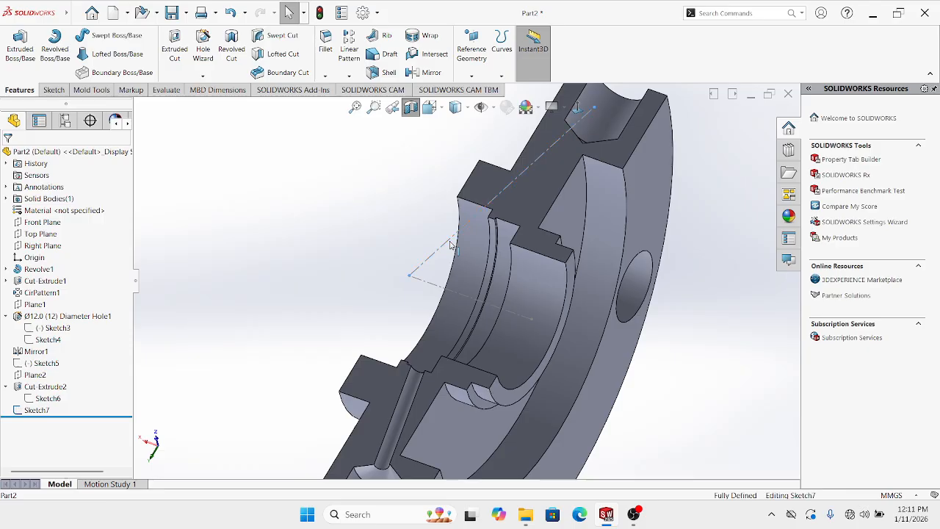
pyautogui.click(450, 245)
pyautogui.click(472, 77)
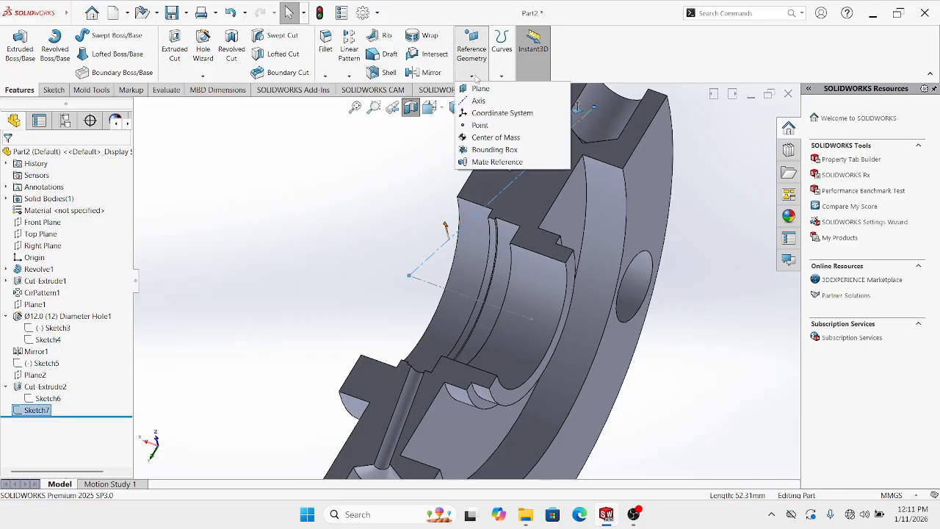
pyautogui.click(480, 88)
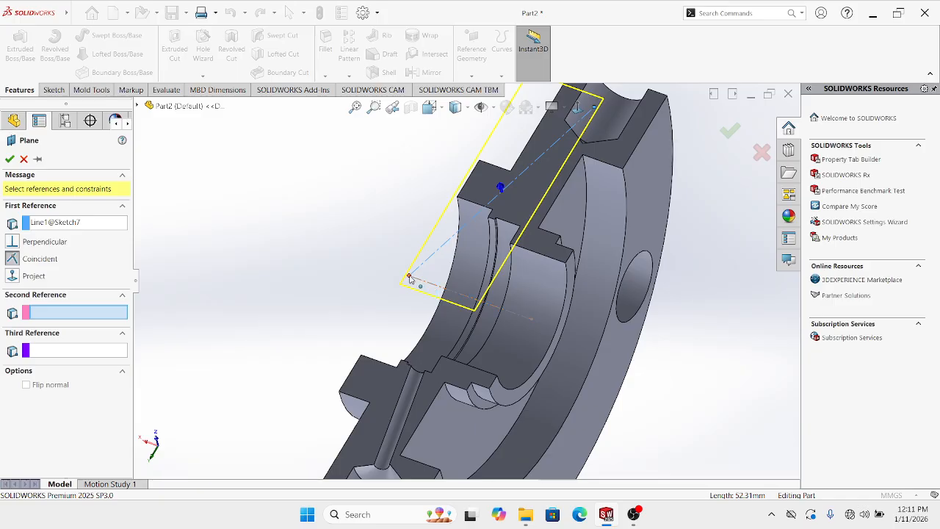
pyautogui.click(410, 277)
pyautogui.moveTo(420, 289)
pyautogui.mouseDown(button='middle')
pyautogui.moveTo(441, 290)
pyautogui.moveTo(507, 257)
pyautogui.moveTo(573, 211)
pyautogui.mouseUp(button='middle')
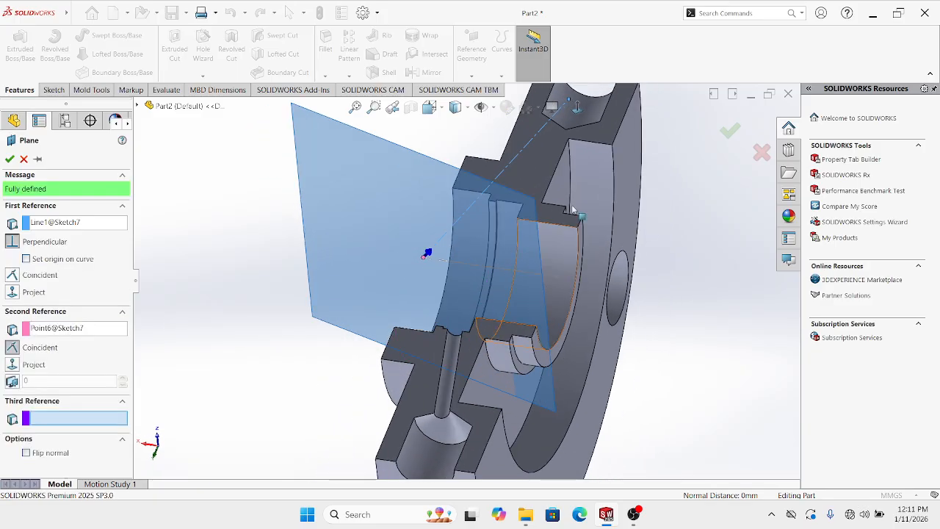
pyautogui.click(729, 132)
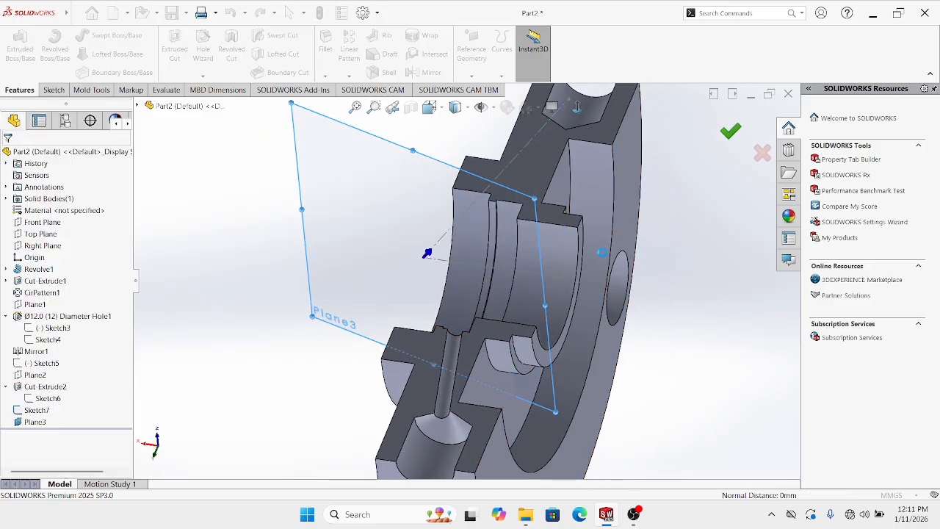
# Hide Plane3 and open a new sketch on it
pyautogui.moveTo(514, 257); pyautogui.dragTo(382, 249, button='middle')
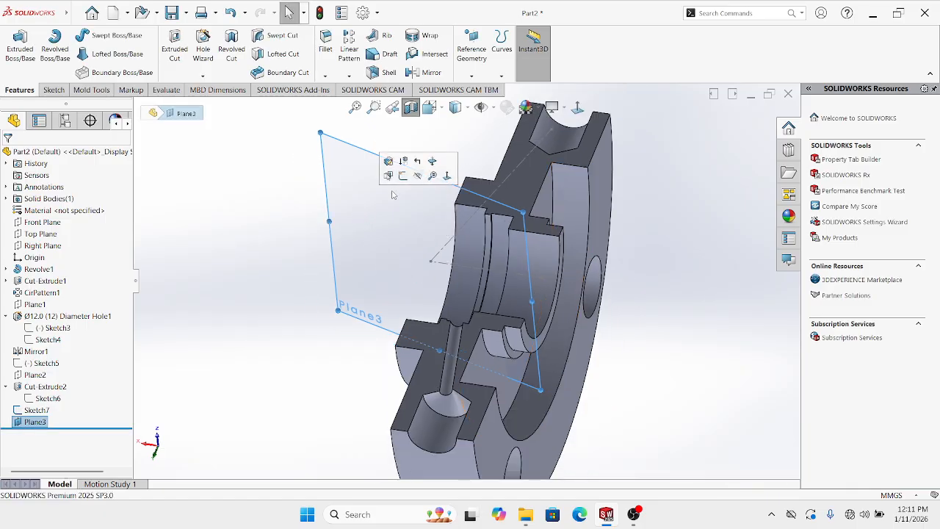
pyautogui.click(417, 176)
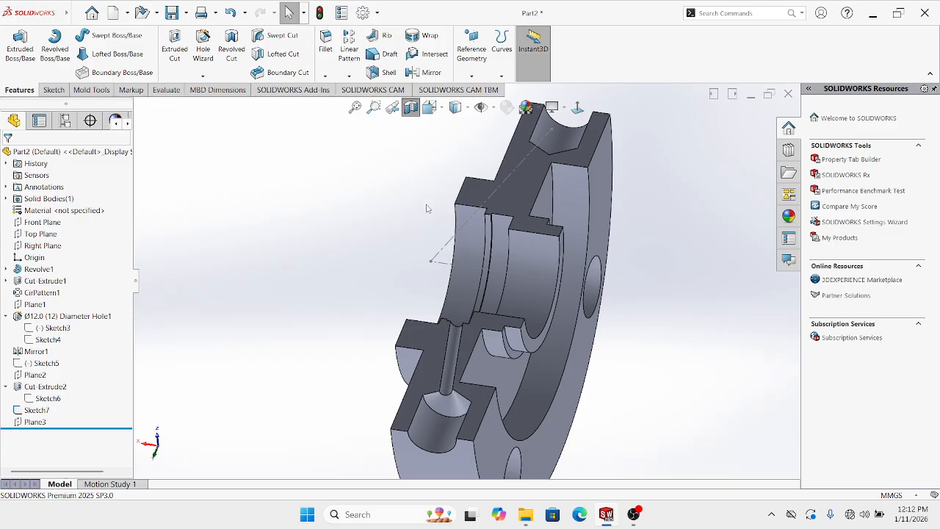
pyautogui.scroll(2, 393, 254)
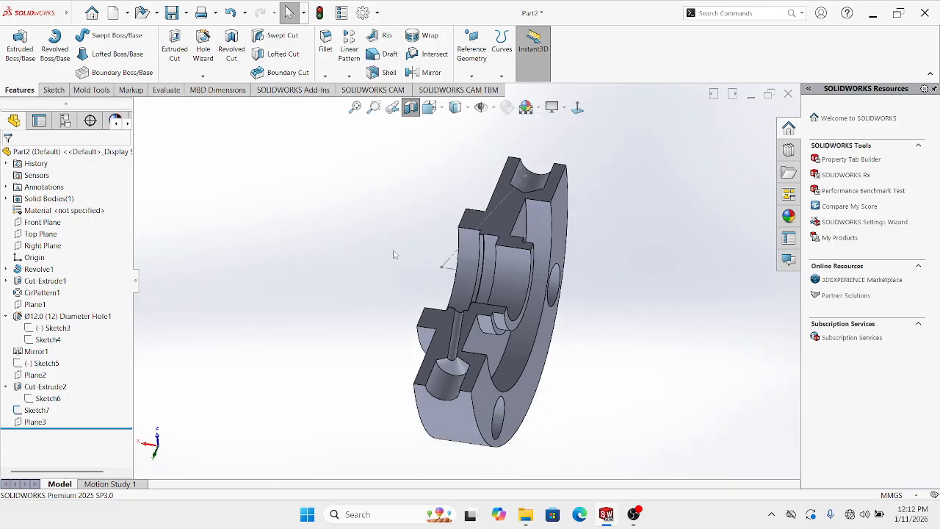
pyautogui.click(44, 421)
pyautogui.click(53, 406)
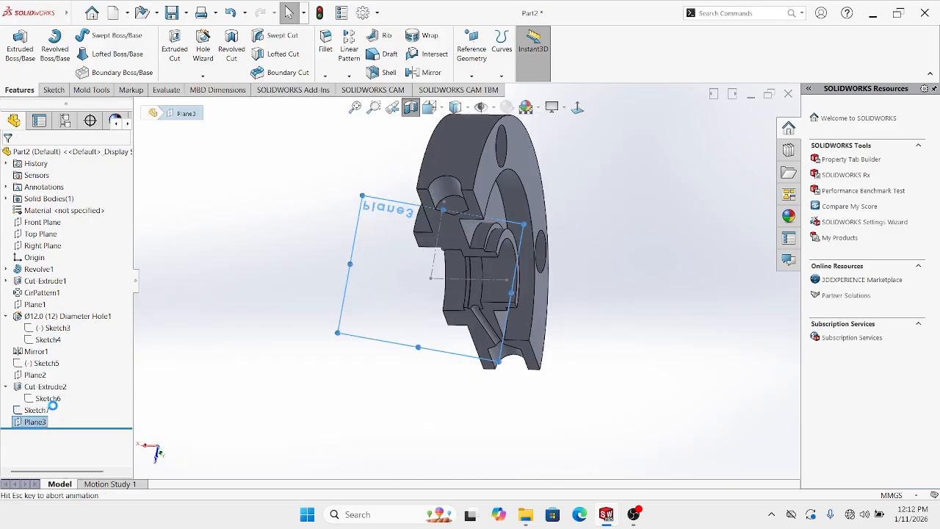
pyautogui.moveTo(317, 351); pyautogui.dragTo(437, 220, button='middle')
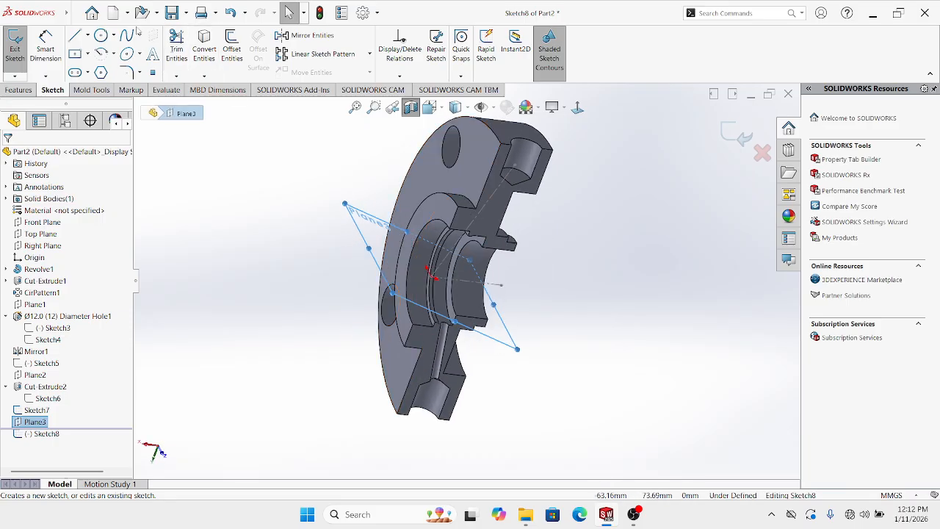
# Sketch a circle centred on the Plane3 sketch origin
pyautogui.click(102, 38)
pyautogui.moveTo(416, 291); pyautogui.dragTo(434, 311, button='middle')
pyautogui.scroll(-2, 433, 297)
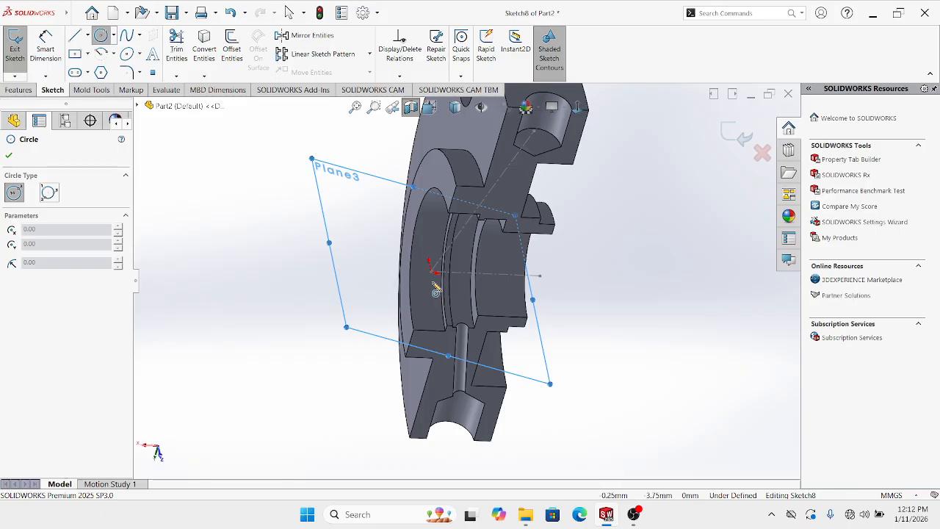
pyautogui.click(431, 272)
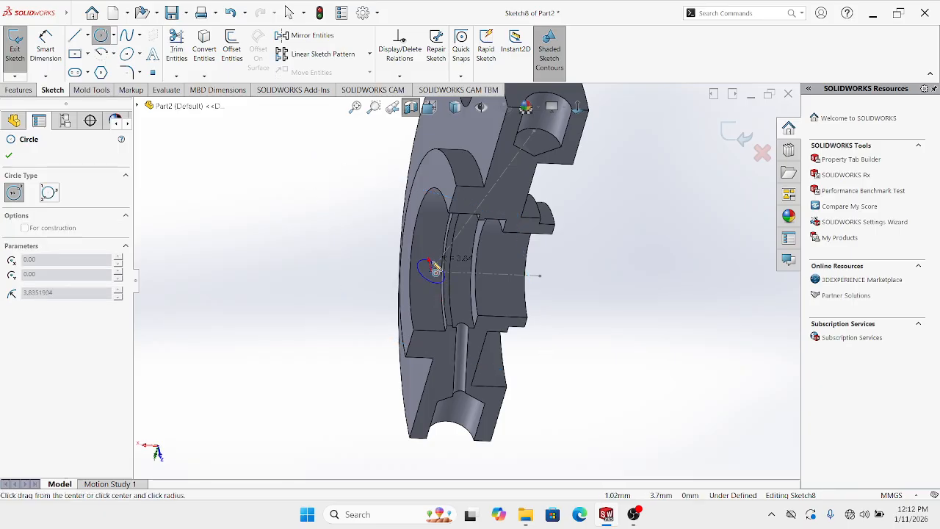
pyautogui.click(443, 266)
pyautogui.press('Escape')
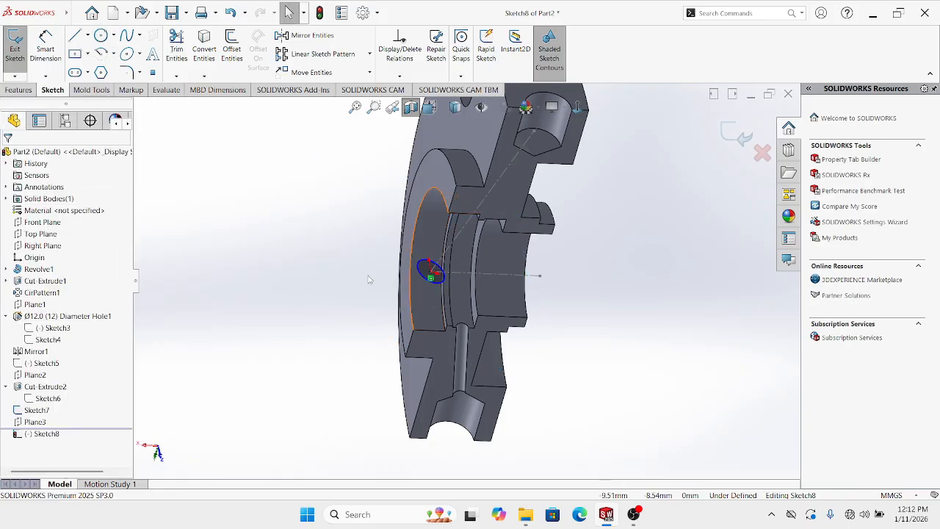
# Dimension the circle's diameter at 3 mm
pyautogui.click(46, 56)
pyautogui.moveTo(392, 270); pyautogui.dragTo(384, 299, button='middle')
pyautogui.click(380, 318)
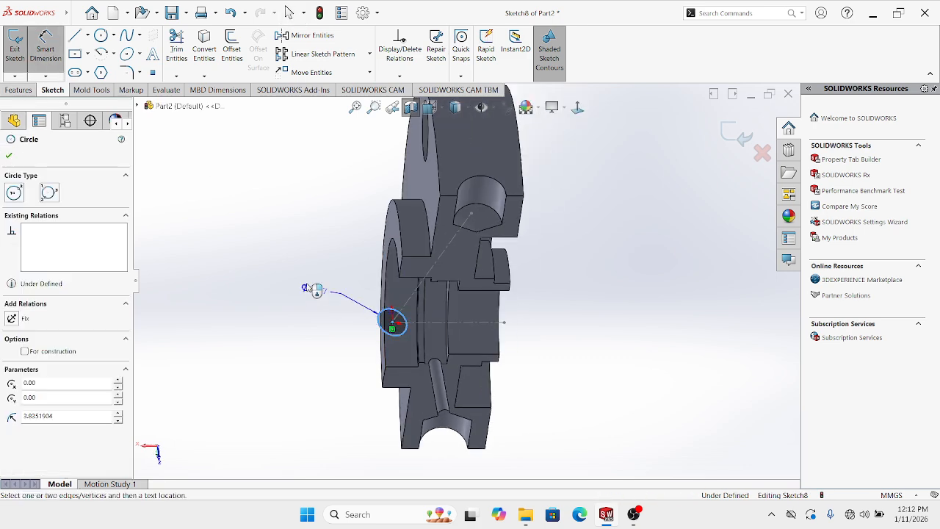
pyautogui.click(307, 283)
pyautogui.write('3')
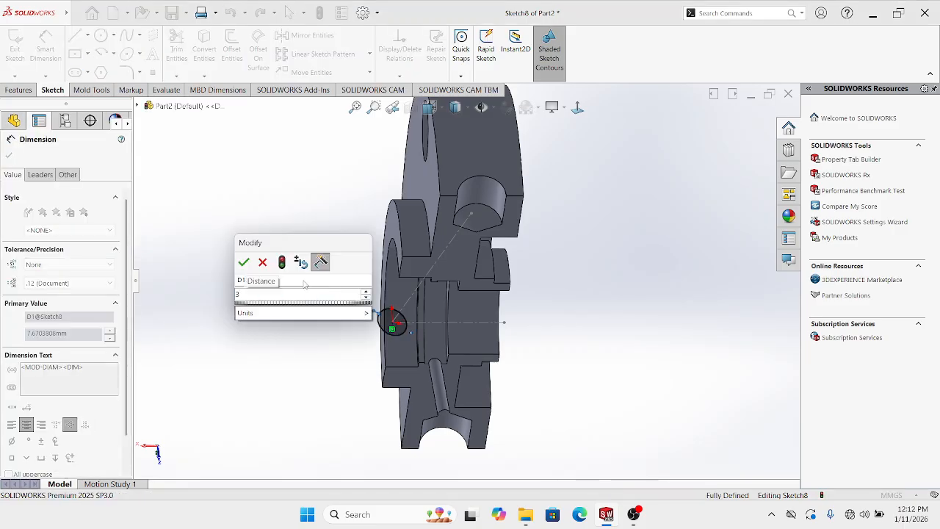
pyautogui.press('Return')
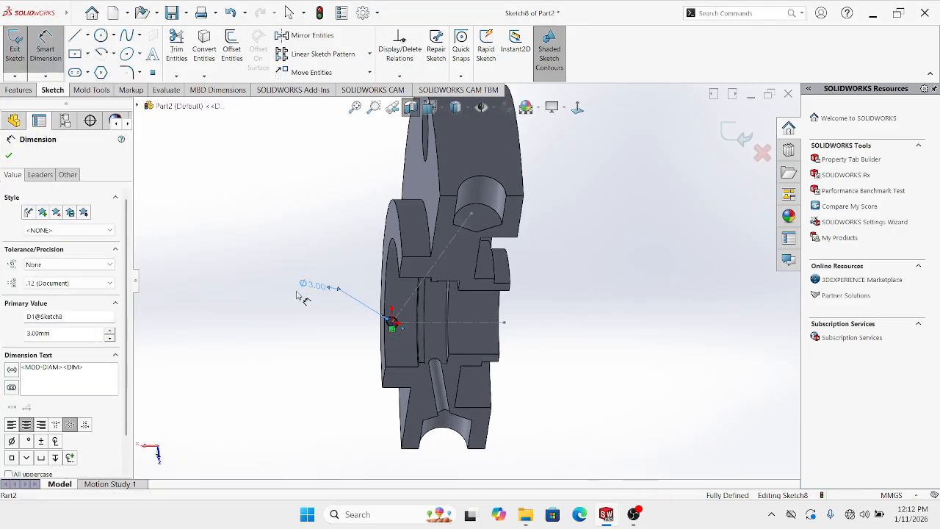
pyautogui.moveTo(308, 288)
pyautogui.mouseDown(button='middle')
pyautogui.moveTo(375, 203)
pyautogui.moveTo(285, 183)
pyautogui.mouseUp(button='middle')
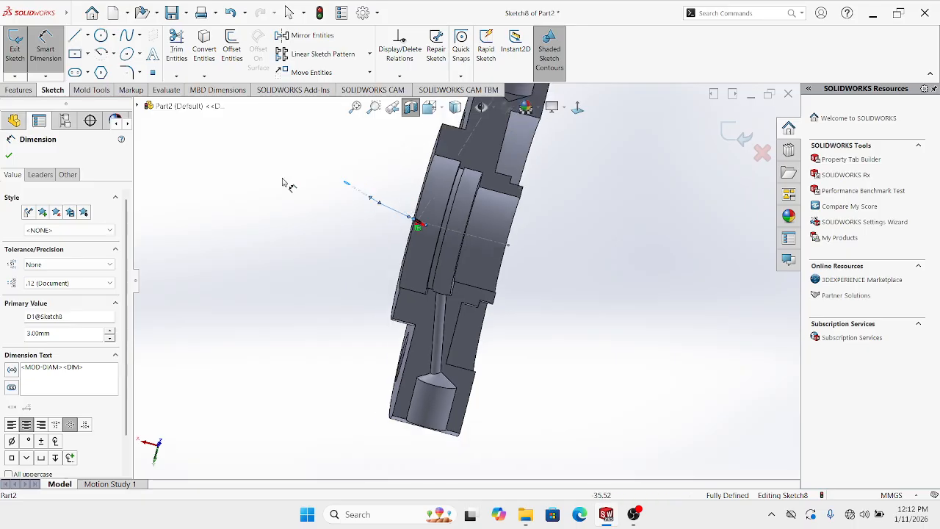
pyautogui.click(19, 89)
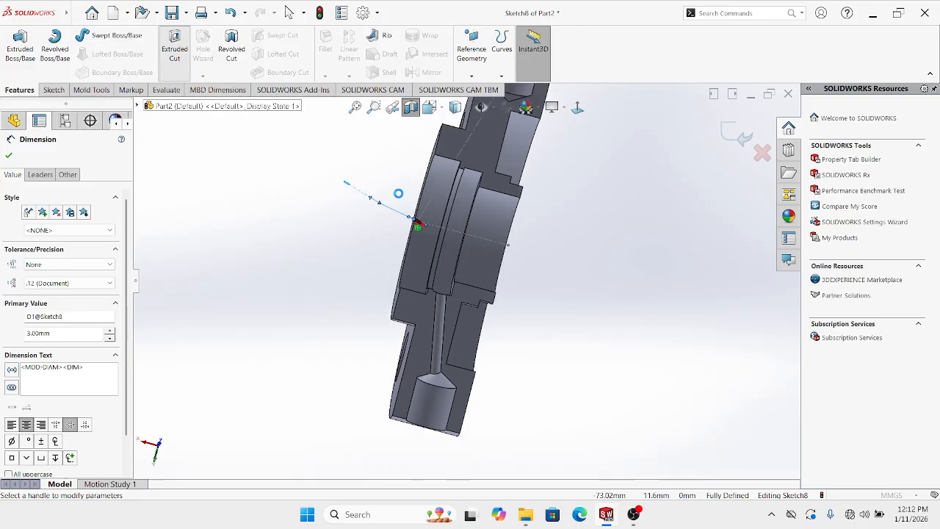
# Extrude-cut the 3 mm circle Blind 80 mm into the flange
pyautogui.click(175, 52)
pyautogui.moveTo(485, 180); pyautogui.dragTo(500, 164, button='middle')
pyautogui.scroll(2, 655, 192)
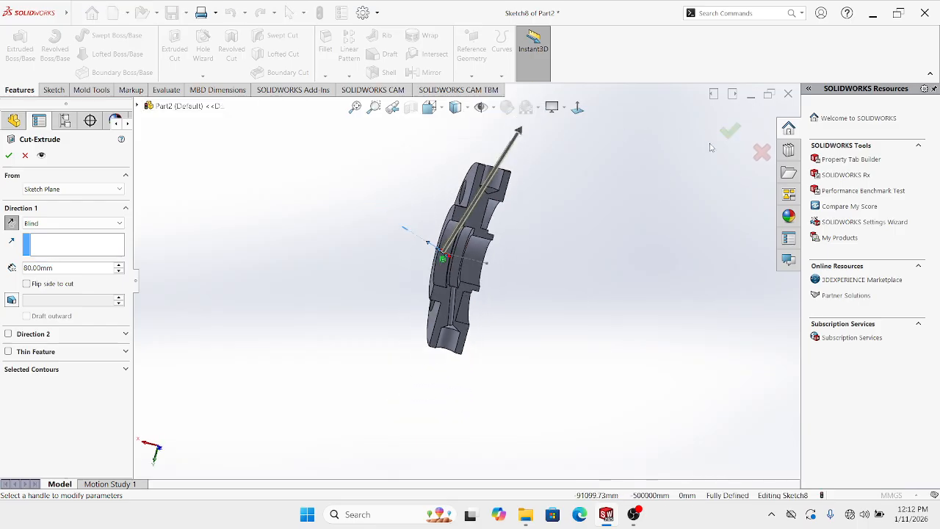
pyautogui.click(576, 225)
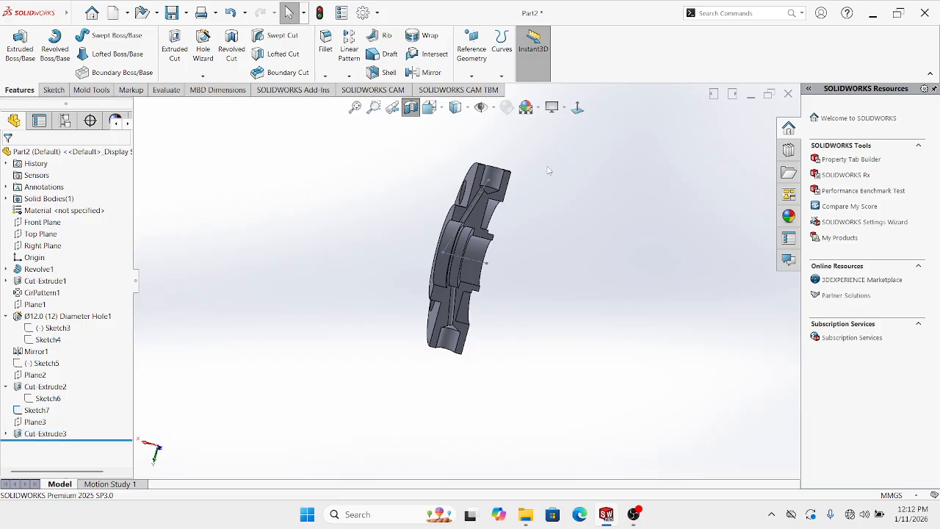
# Check the new hole straight-on in section, then turn off the section view
pyautogui.click(577, 108)
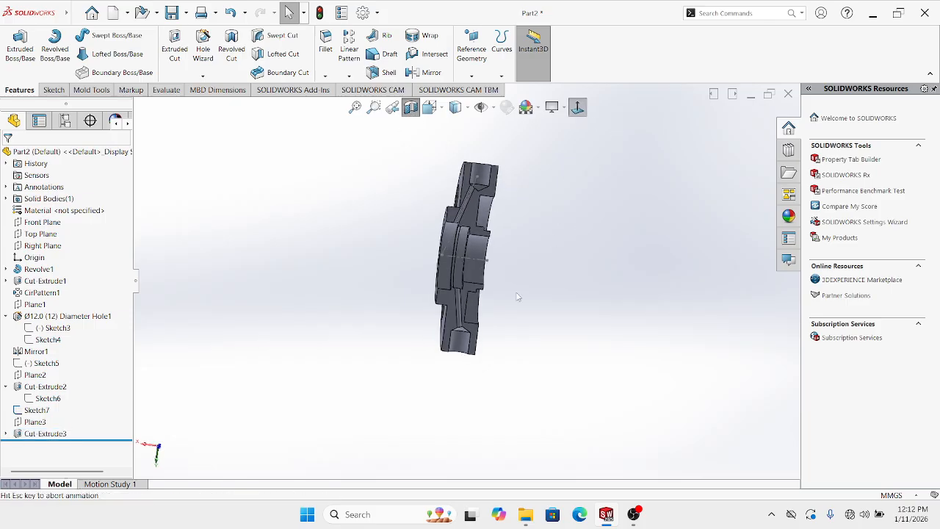
pyautogui.scroll(-2, 481, 257)
pyautogui.scroll(-2, 470, 214)
pyautogui.scroll(3, 473, 202)
pyautogui.scroll(-3, 472, 195)
pyautogui.click(412, 112)
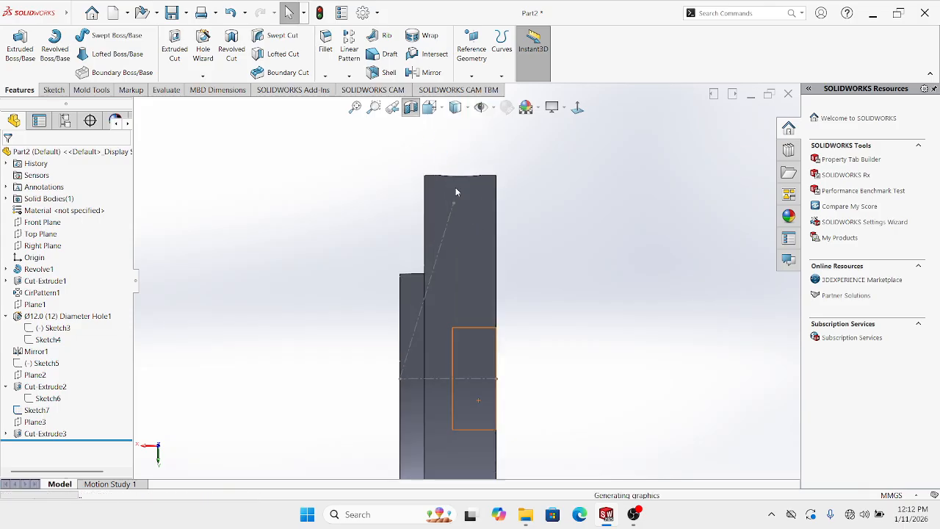
pyautogui.moveTo(456, 191)
pyautogui.mouseDown(button='middle')
pyautogui.moveTo(426, 289)
pyautogui.moveTo(489, 187)
pyautogui.moveTo(470, 209)
pyautogui.moveTo(472, 192)
pyautogui.mouseUp(button='middle')
pyautogui.scroll(2, 492, 185)
pyautogui.scroll(-2, 491, 184)
pyautogui.scroll(-5, 472, 192)
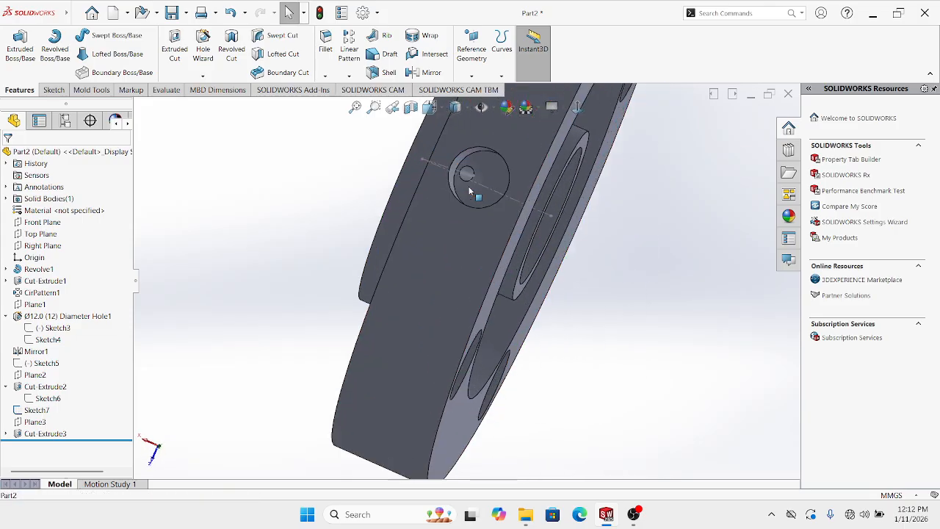
# Orbit the flange and select the new angled hole inside the bore to inspect it
pyautogui.click(461, 192)
pyautogui.scroll(5, 484, 196)
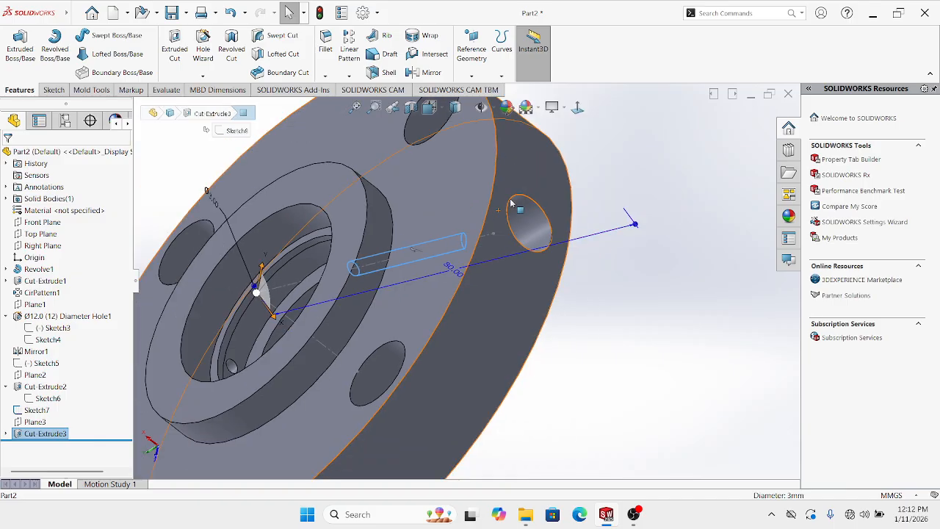
pyautogui.moveTo(446, 323); pyautogui.dragTo(554, 302, button='middle')
pyautogui.click(554, 302)
pyautogui.scroll(1, 469, 303)
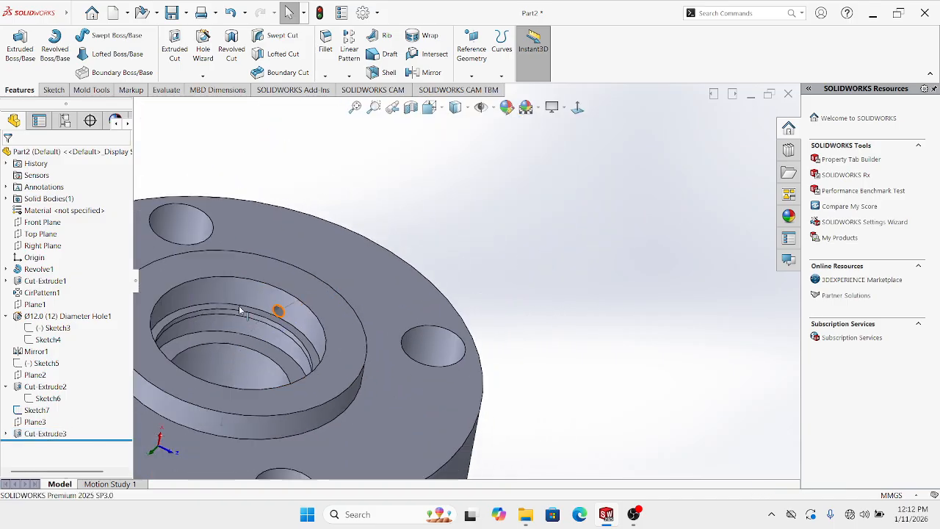
pyautogui.scroll(-5, 239, 311)
pyautogui.scroll(6, 418, 304)
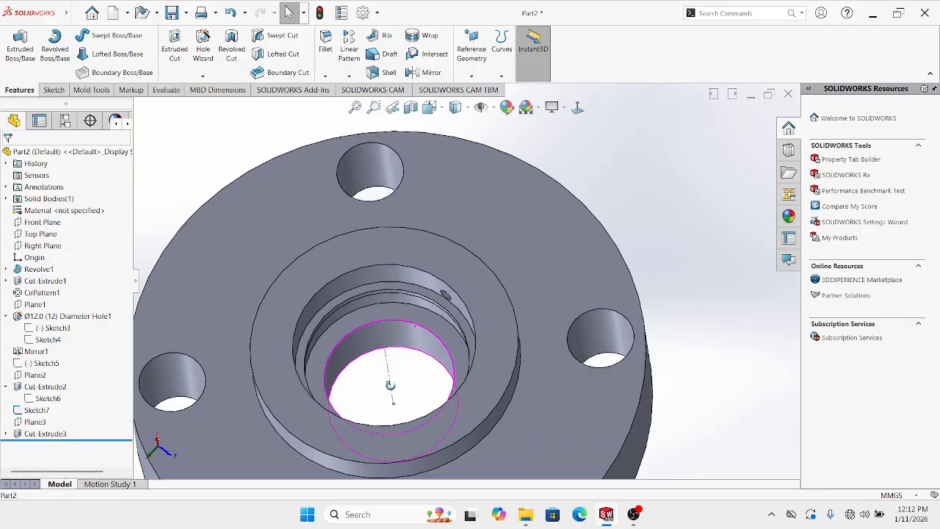
pyautogui.scroll(-4, 370, 367)
pyautogui.click(379, 331)
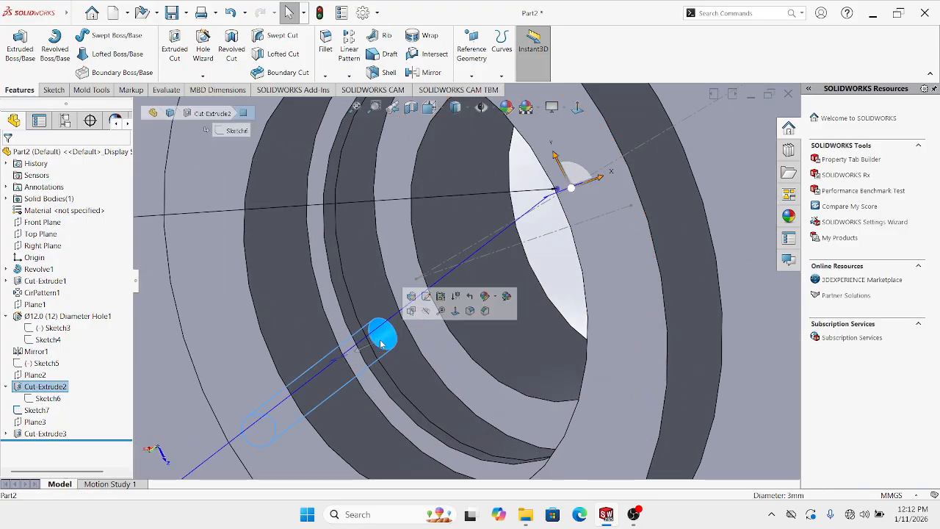
pyautogui.scroll(2, 359, 345)
pyautogui.moveTo(350, 356); pyautogui.dragTo(428, 286, button='middle')
pyautogui.click(456, 255)
pyautogui.scroll(4, 471, 295)
pyautogui.moveTo(451, 335); pyautogui.dragTo(443, 199, button='middle')
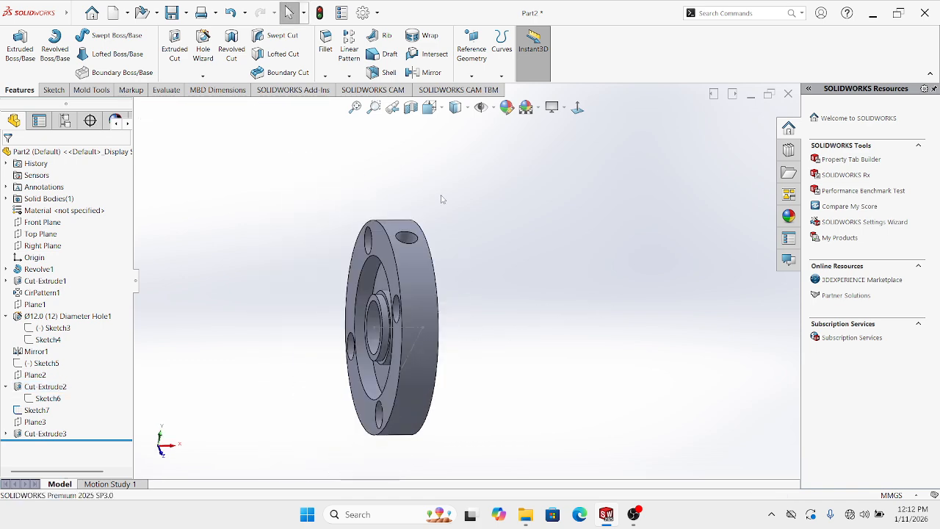
# Section on Front Plane, viewed normal, Hidden Lines Removed style, Sketch7 hidden, fit to view
pyautogui.click(411, 109)
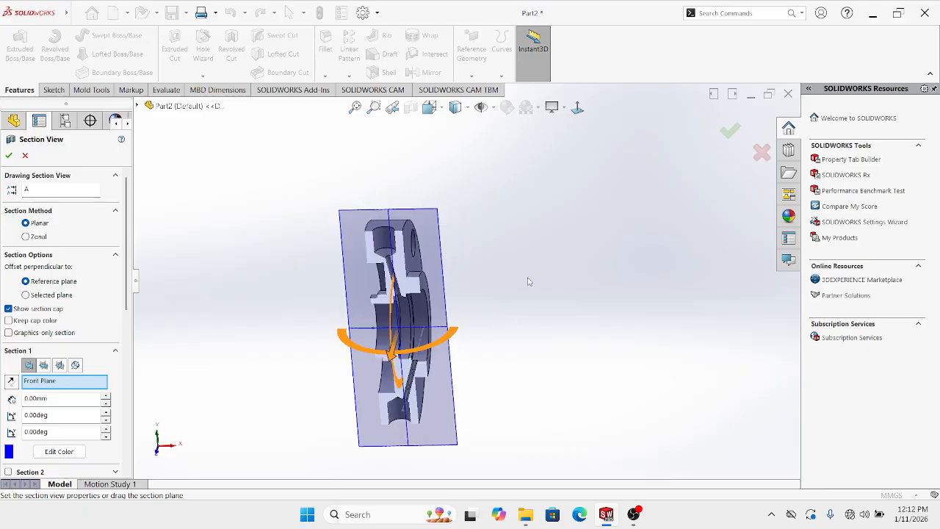
pyautogui.click(730, 130)
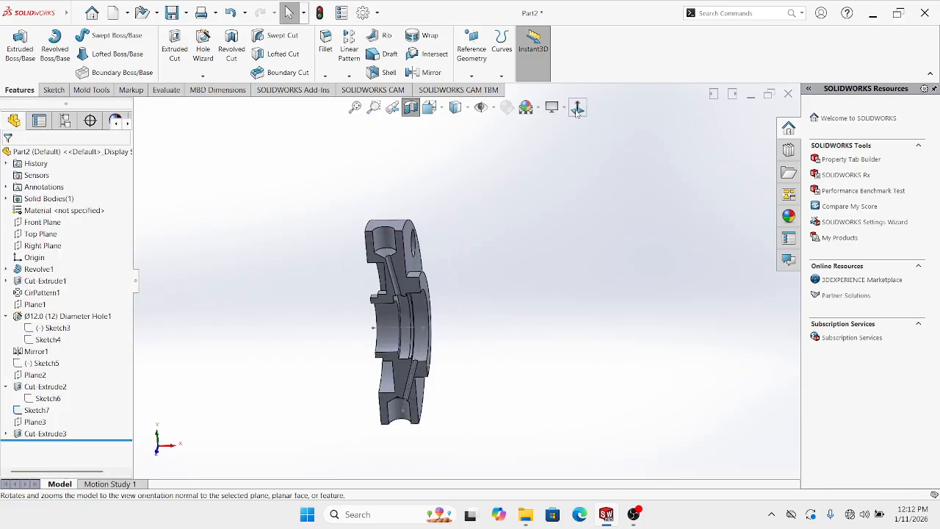
pyautogui.click(577, 107)
pyautogui.click(467, 107)
pyautogui.click(456, 165)
pyautogui.scroll(-2, 312, 373)
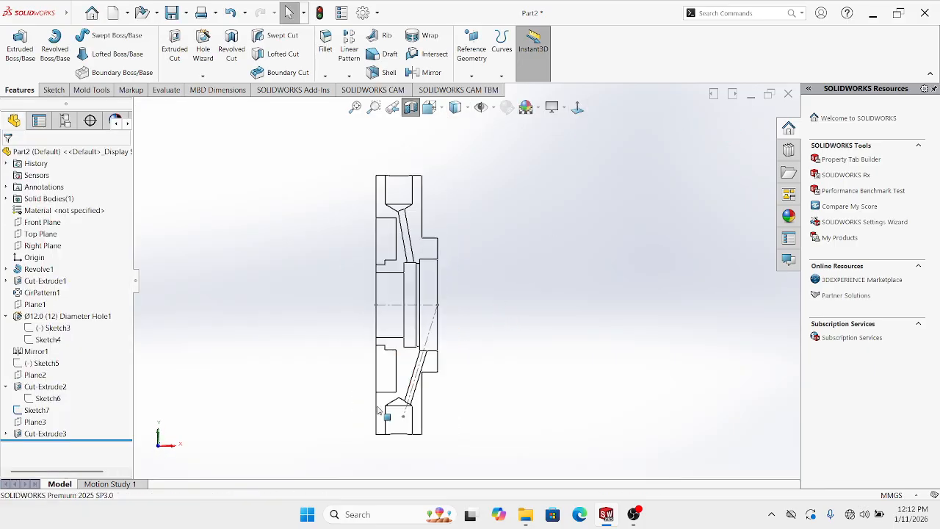
pyautogui.rightClick(441, 279)
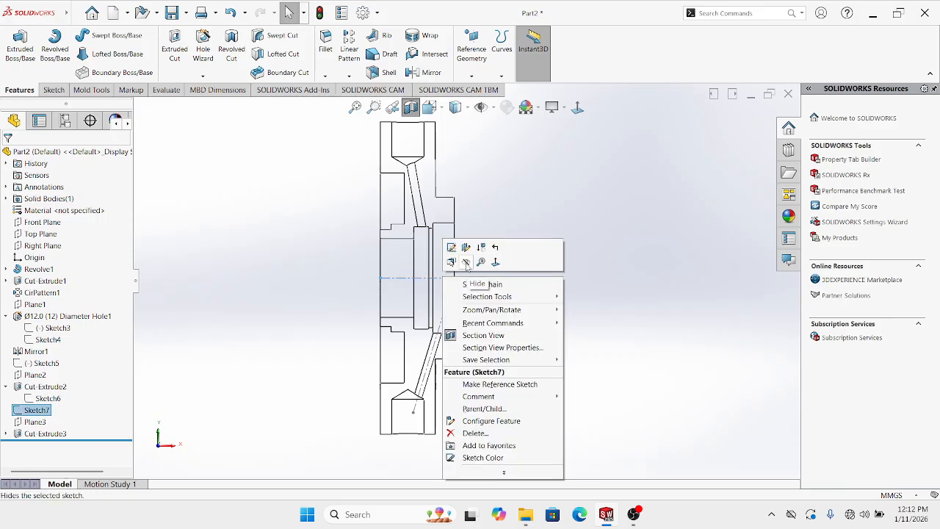
pyautogui.click(465, 262)
pyautogui.press('f')
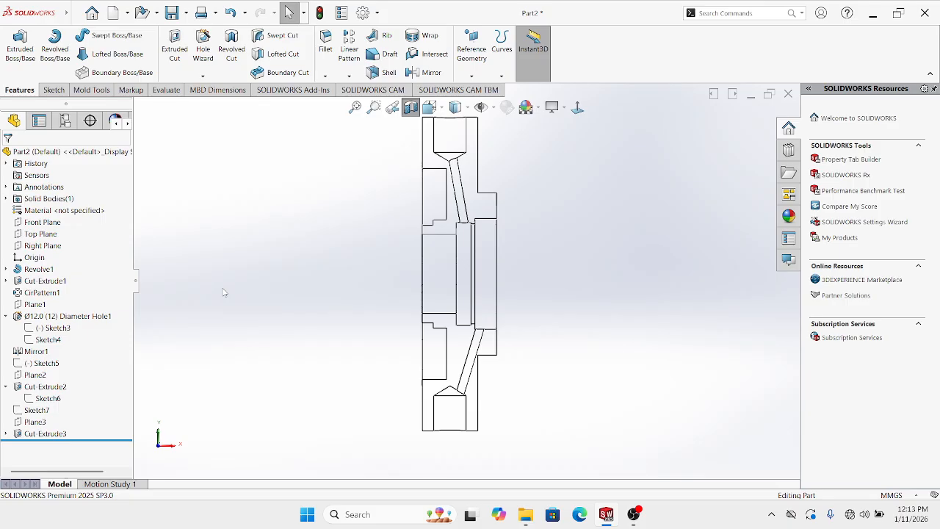
# Turn off the section view and orbit the whole flange to an angled view
pyautogui.scroll(-2, 554, 373)
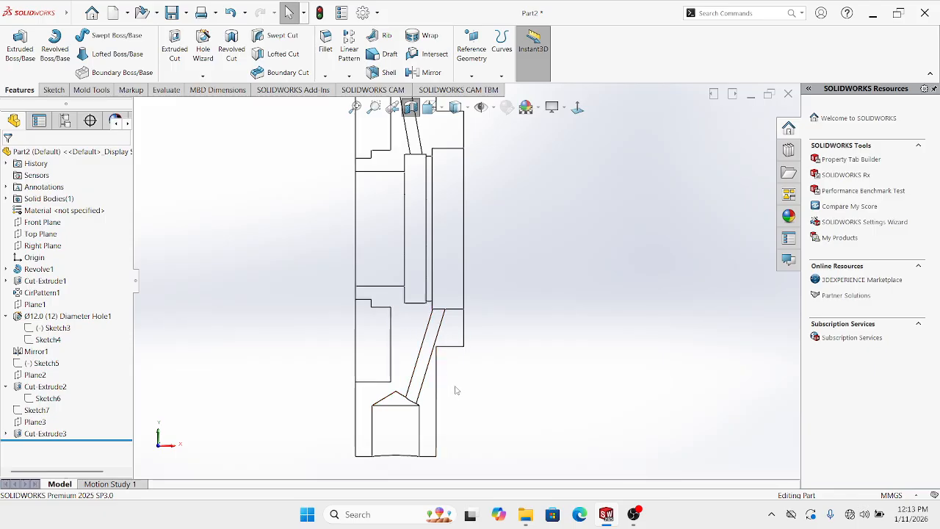
pyautogui.scroll(2, 453, 368)
pyautogui.click(411, 109)
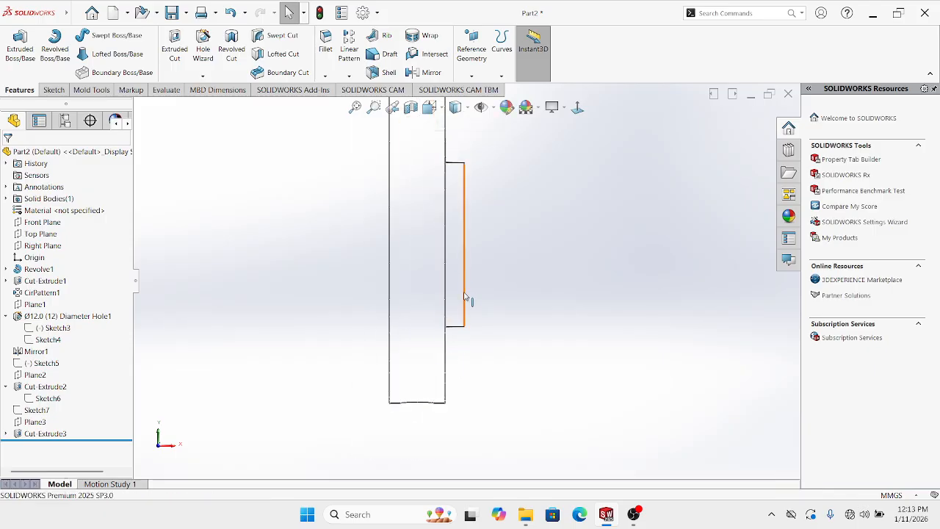
pyautogui.moveTo(468, 298); pyautogui.dragTo(438, 348, button='middle')
pyautogui.scroll(1, 439, 347)
# Display the flange as Shaded With Edges and orbit toward its front face
pyautogui.click(455, 108)
pyautogui.click(458, 125)
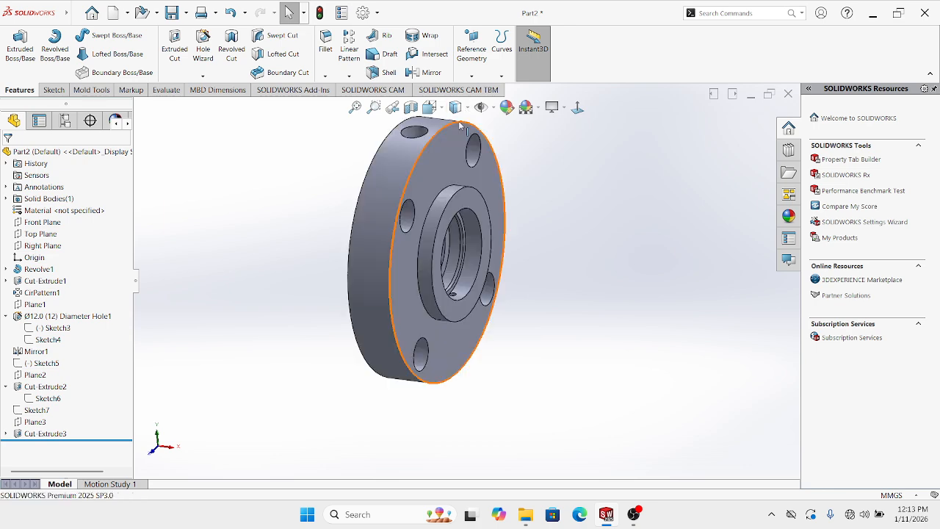
pyautogui.moveTo(476, 253); pyautogui.dragTo(447, 293, button='middle')
pyautogui.scroll(-6, 449, 292)
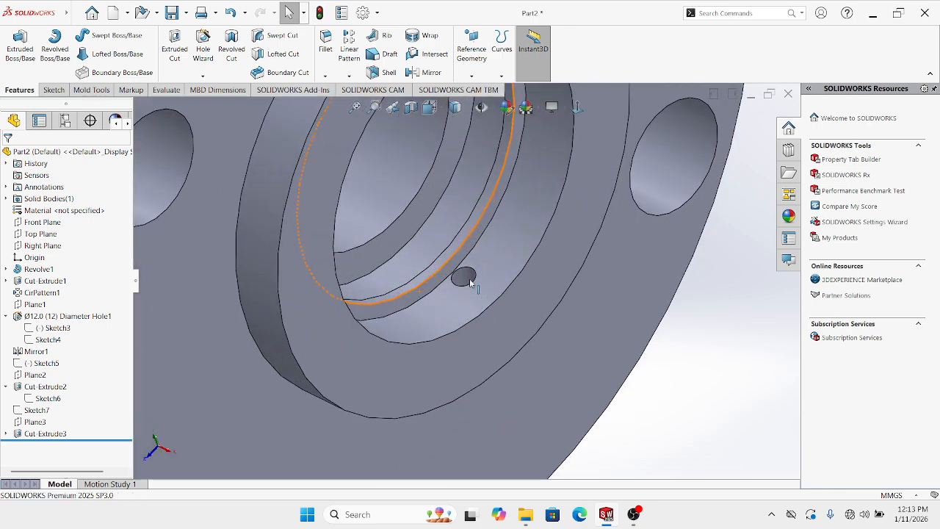
# Delete the Cut-Extrude3 cut from the bore
pyautogui.rightClick(468, 279)
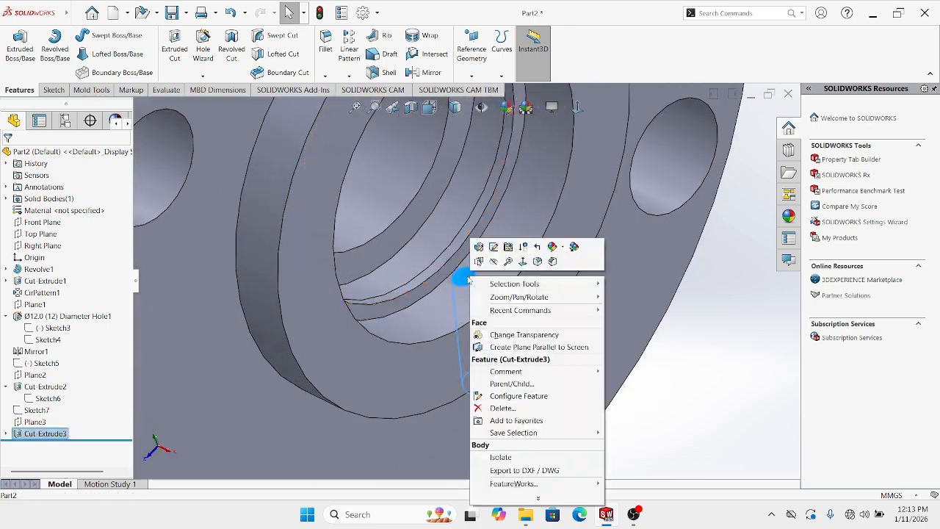
pyautogui.click(502, 407)
pyautogui.click(541, 193)
pyautogui.scroll(3, 470, 294)
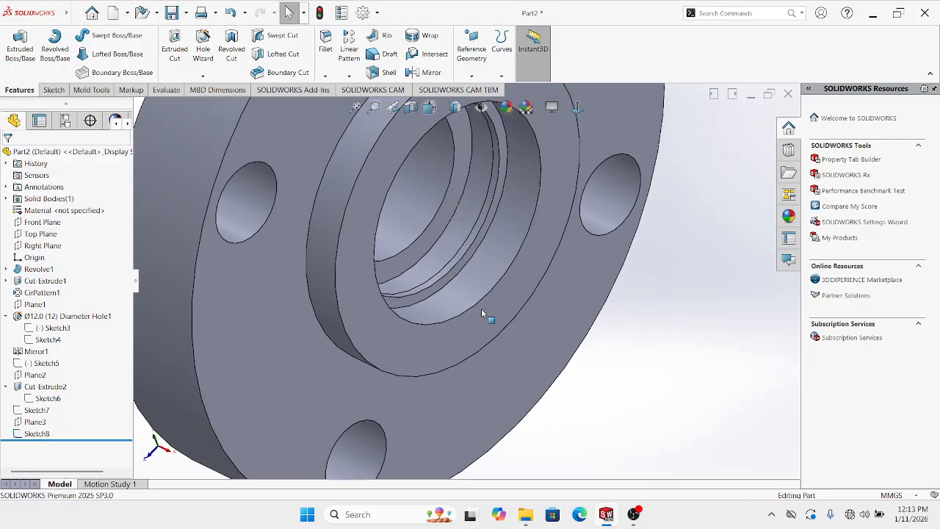
pyautogui.scroll(1, 465, 205)
pyautogui.scroll(-3, 465, 206)
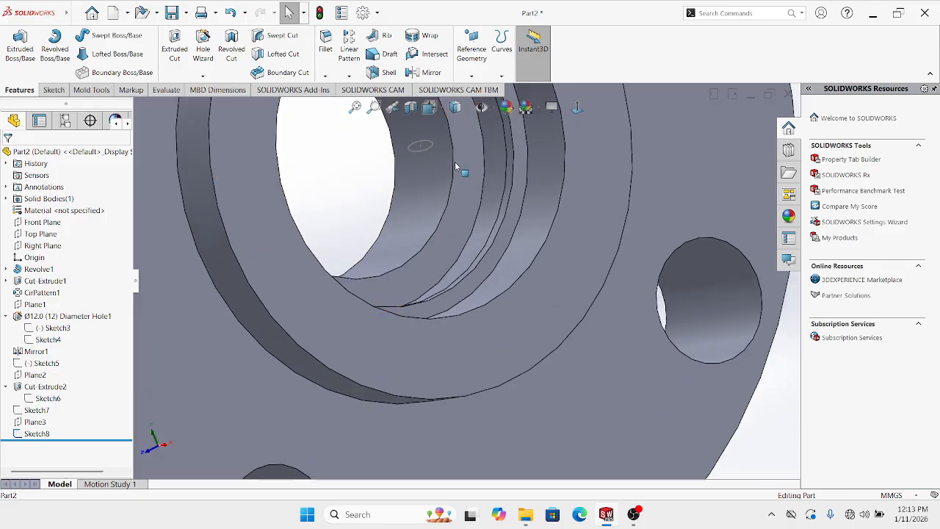
# Delete the leftover Sketch8 circle sketch
pyautogui.rightClick(423, 147)
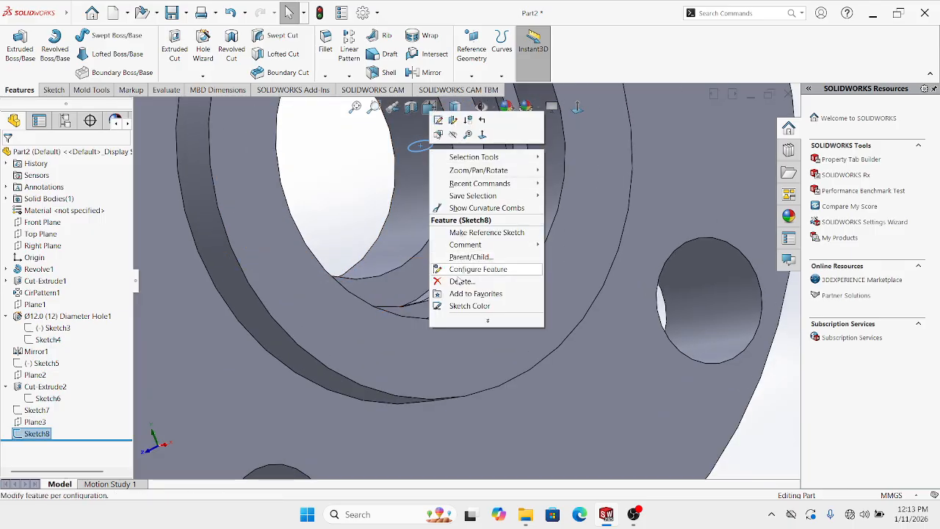
pyautogui.click(467, 270)
pyautogui.click(538, 194)
# Delete Plane3 from the feature tree
pyautogui.scroll(5, 528, 199)
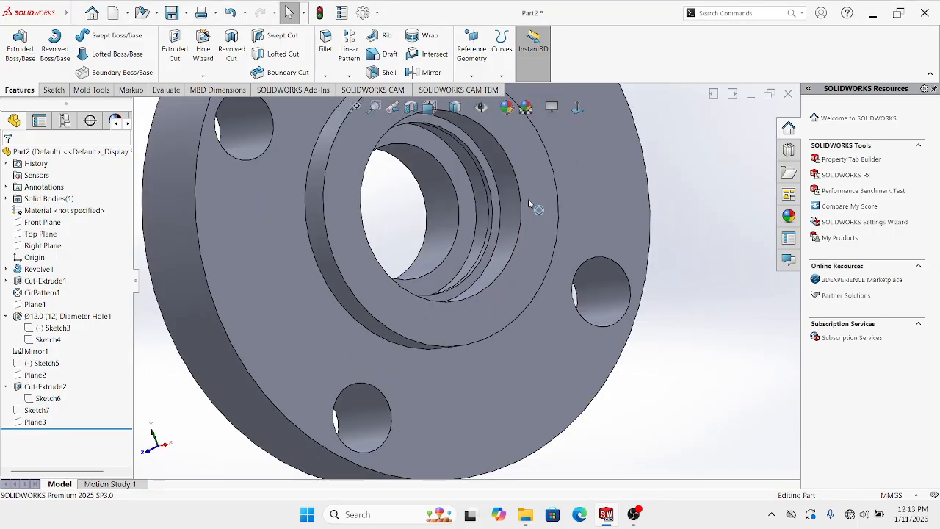
pyautogui.moveTo(502, 229); pyautogui.dragTo(357, 336, button='middle')
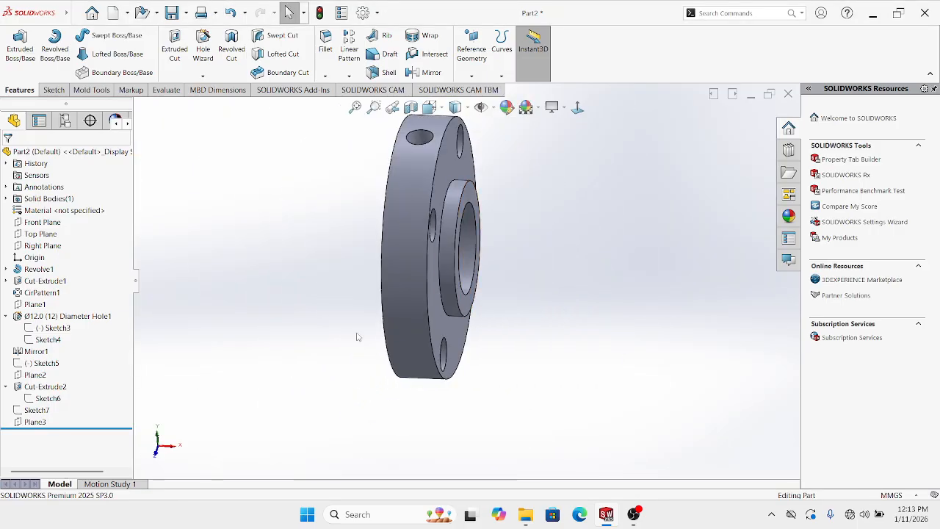
pyautogui.rightClick(44, 424)
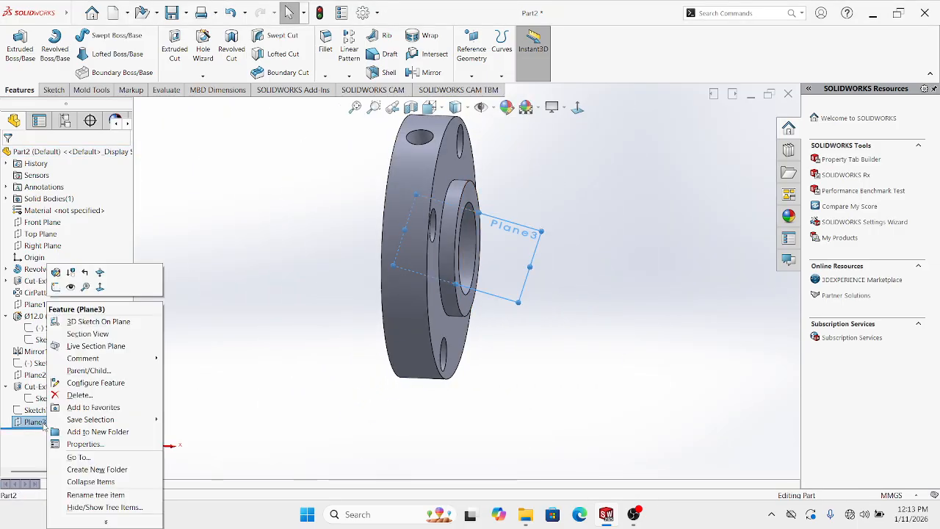
pyautogui.click(70, 398)
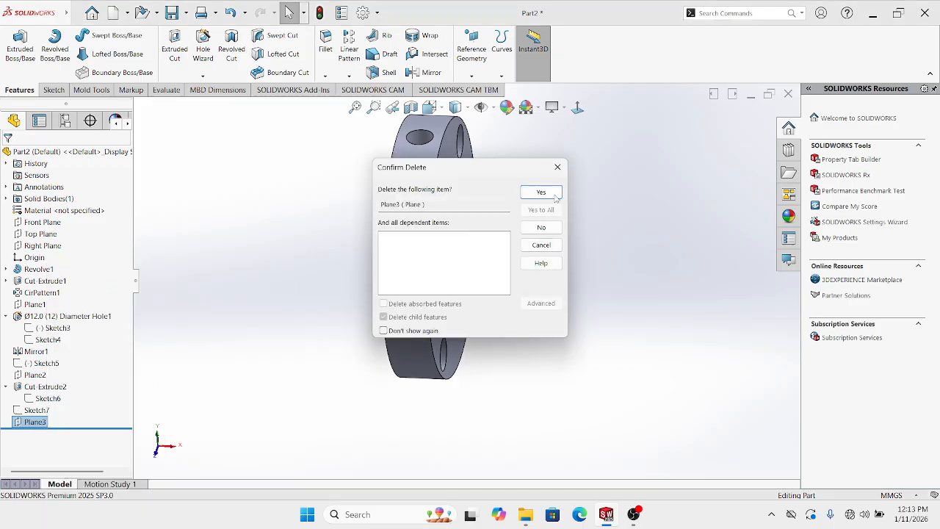
pyautogui.click(555, 197)
# Orbit to the opposite face and start a section view of the part
pyautogui.scroll(2, 487, 296)
pyautogui.moveTo(389, 292); pyautogui.dragTo(494, 269, button='middle')
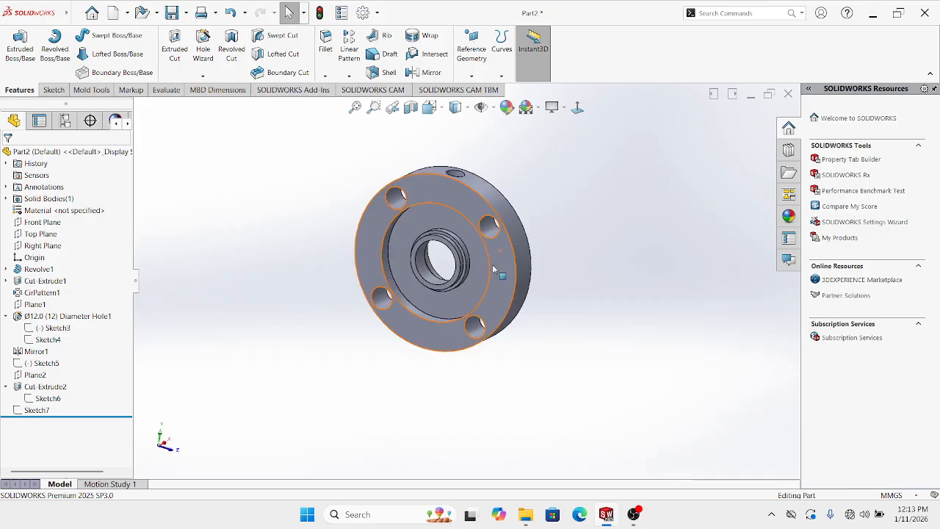
pyautogui.click(410, 107)
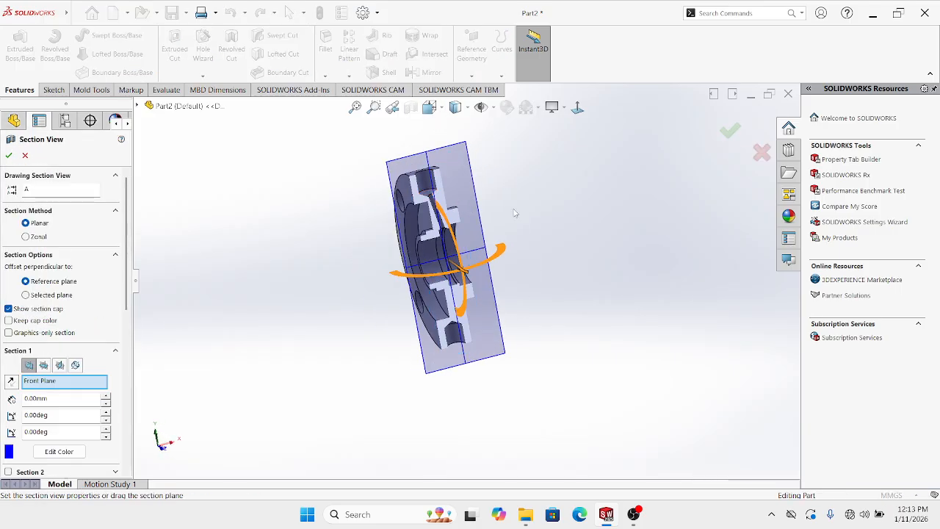
# Confirm the Front Plane section and select the angled hole Cut-Extrude2
pyautogui.click(724, 137)
pyautogui.scroll(-6, 466, 205)
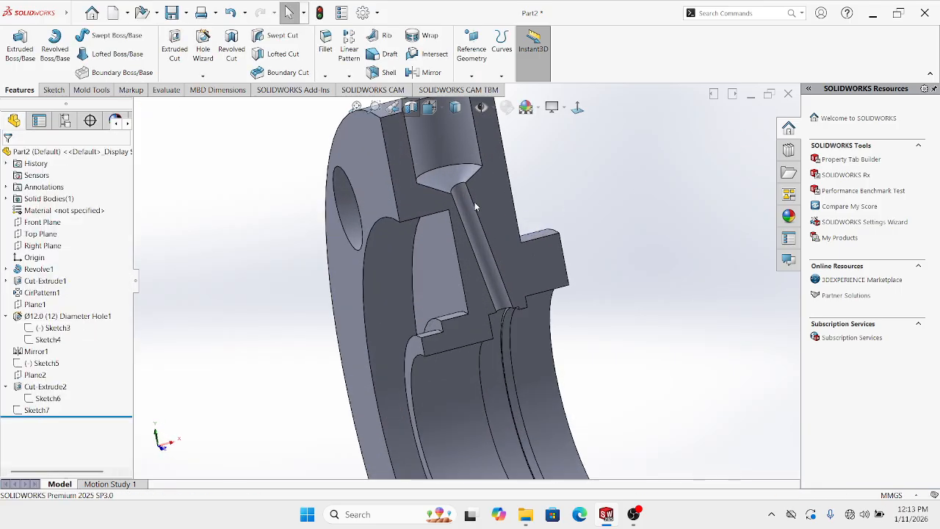
pyautogui.click(466, 205)
pyautogui.scroll(6, 464, 273)
pyautogui.moveTo(457, 295); pyautogui.dragTo(502, 285, button='middle')
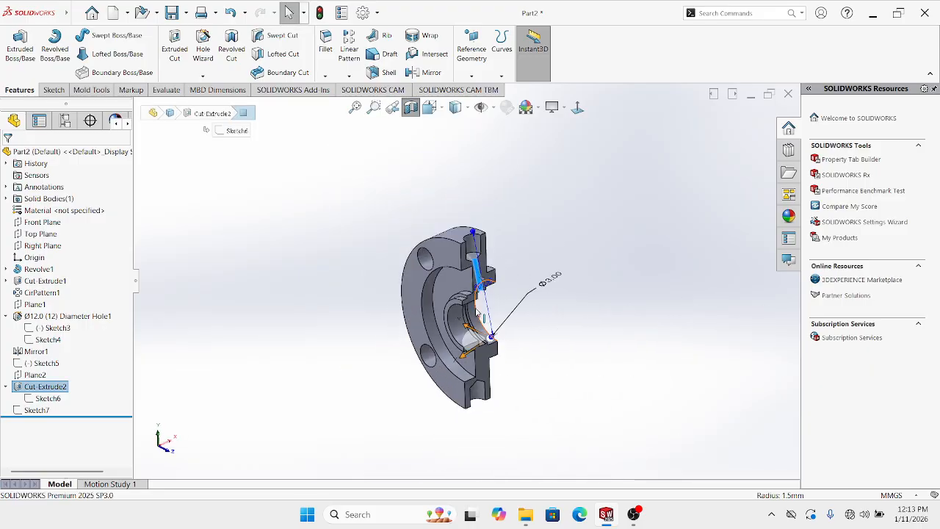
# Circularly pattern Cut-Extrude2 about the circular edge axis: 2 instances over 360°
pyautogui.click(348, 75)
pyautogui.click(367, 101)
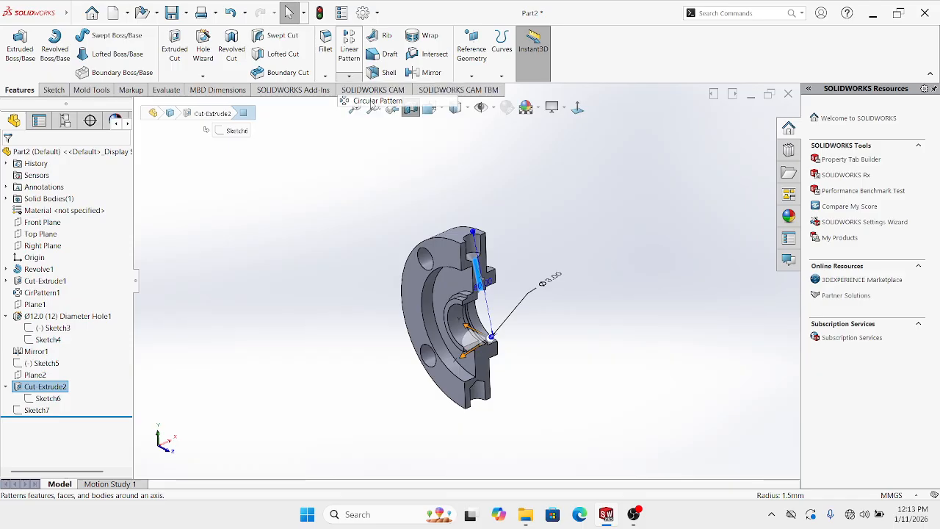
pyautogui.moveTo(405, 156); pyautogui.dragTo(420, 184, button='middle')
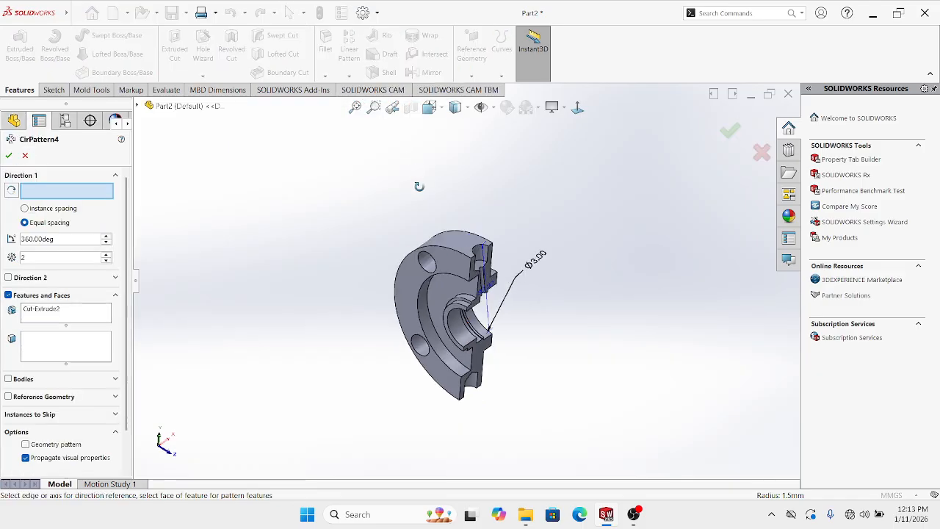
pyautogui.click(442, 249)
pyautogui.moveTo(420, 220); pyautogui.dragTo(443, 214, button='middle')
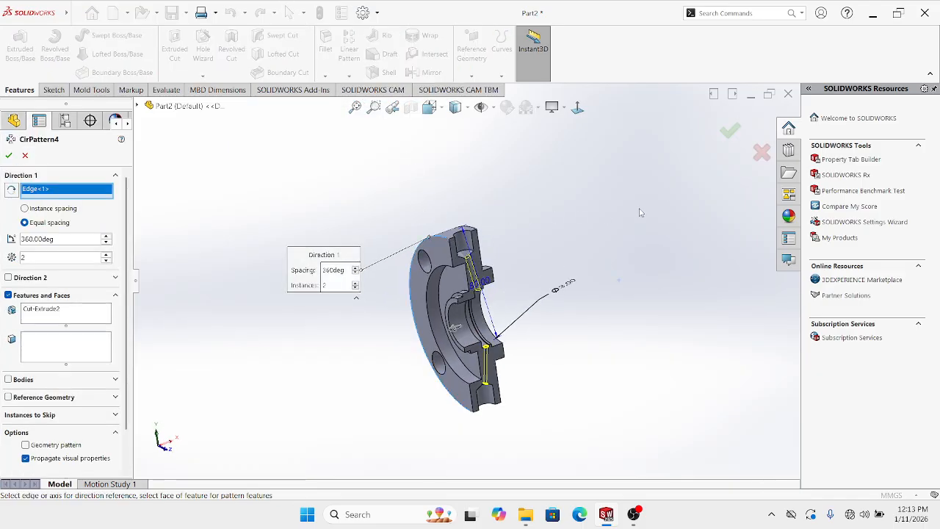
pyautogui.click(731, 131)
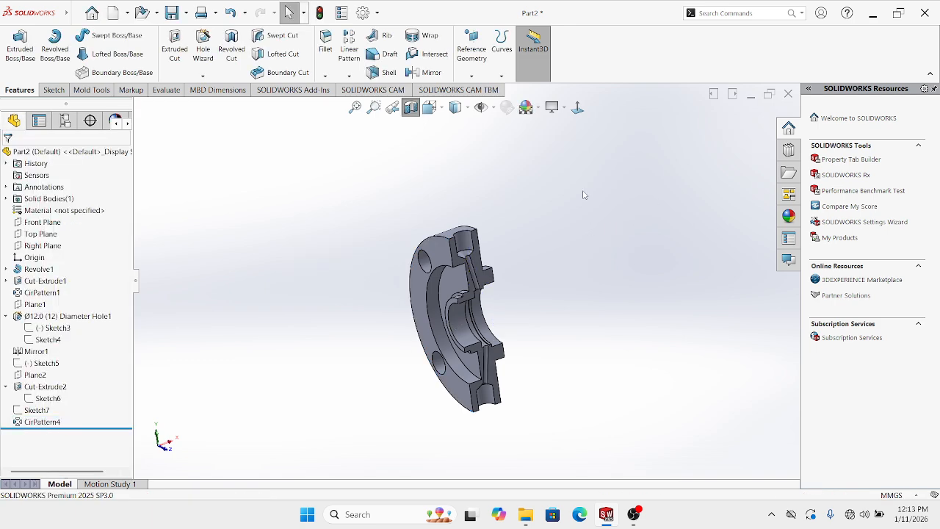
# Turn off the section view and reorient the whole flange to an oblique view
pyautogui.click(577, 107)
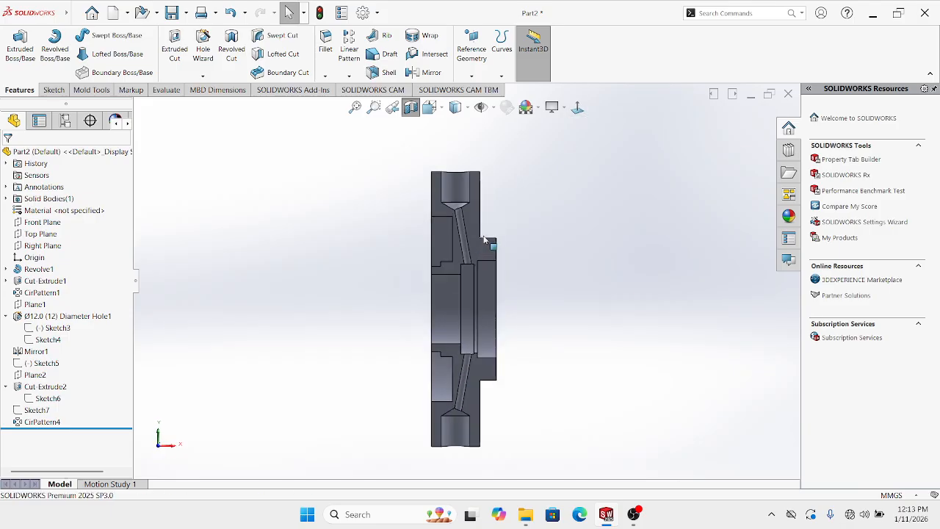
pyautogui.moveTo(479, 240); pyautogui.dragTo(502, 267, button='middle')
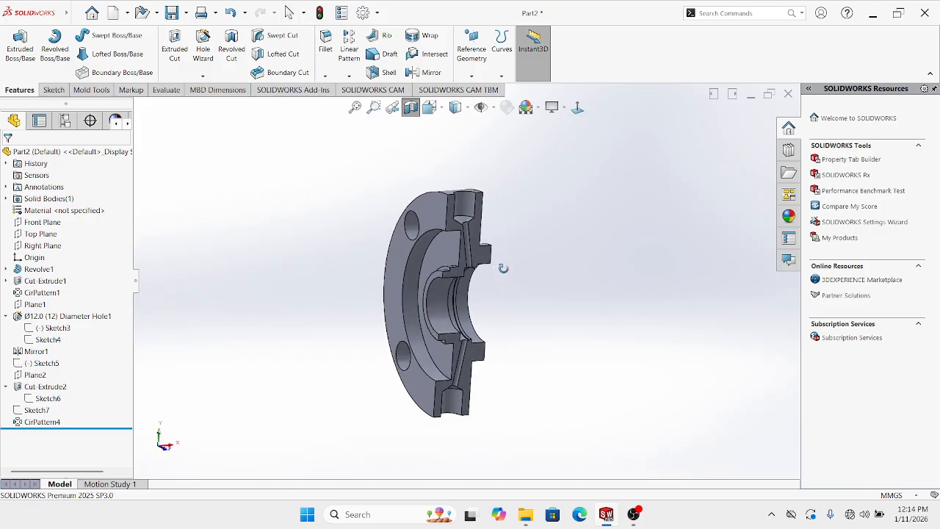
pyautogui.click(412, 111)
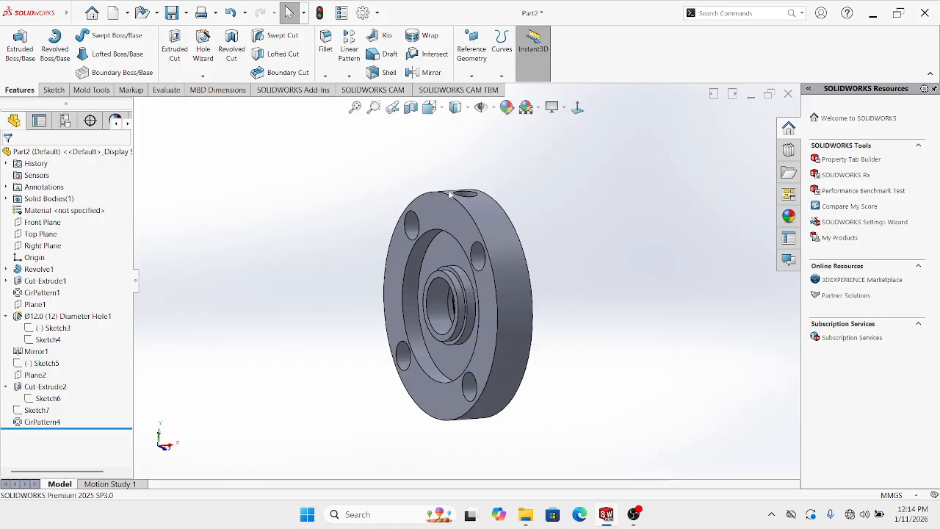
pyautogui.moveTo(452, 191); pyautogui.dragTo(534, 192, button='middle')
pyautogui.click(578, 111)
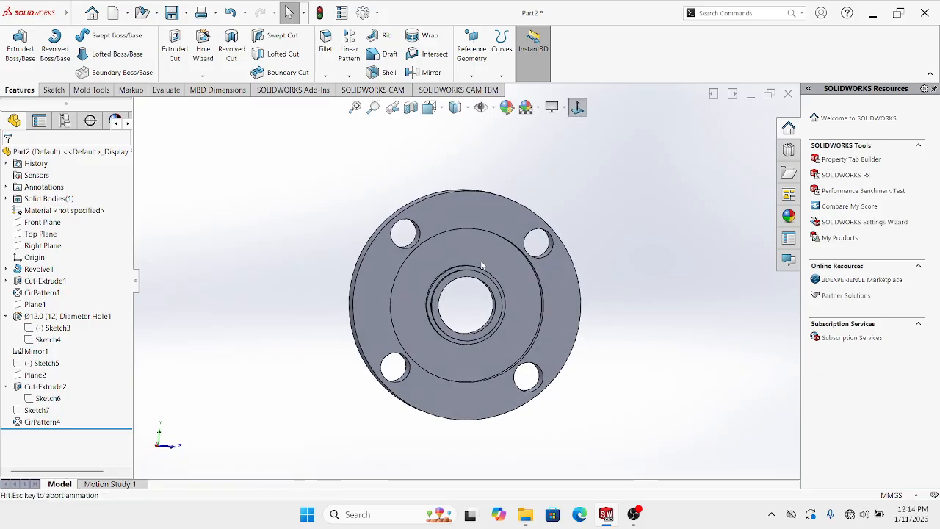
pyautogui.scroll(-1, 446, 282)
pyautogui.moveTo(445, 283); pyautogui.dragTo(401, 290, button='middle')
pyautogui.scroll(-3, 376, 242)
# Review the Cut-Extrude1 bolt-hole sketch, then select the flange's front ring face
pyautogui.rightClick(378, 242)
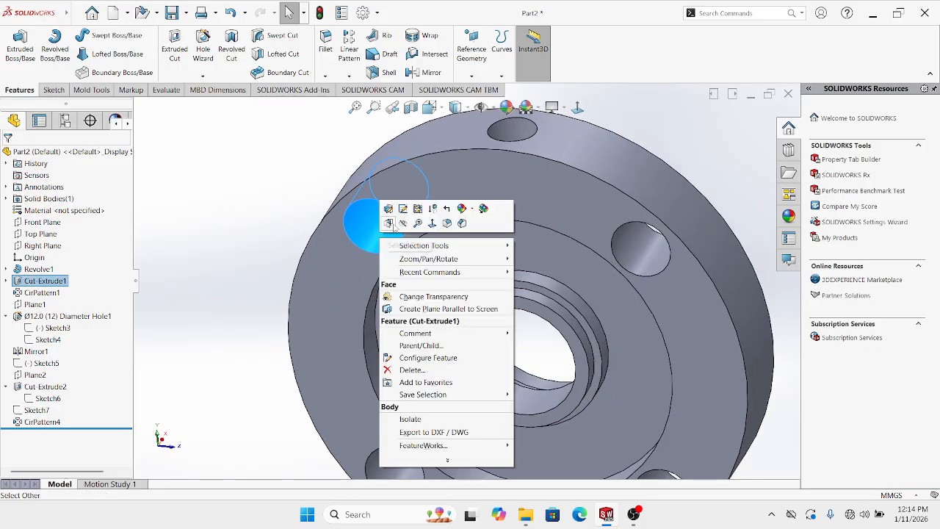
pyautogui.click(403, 210)
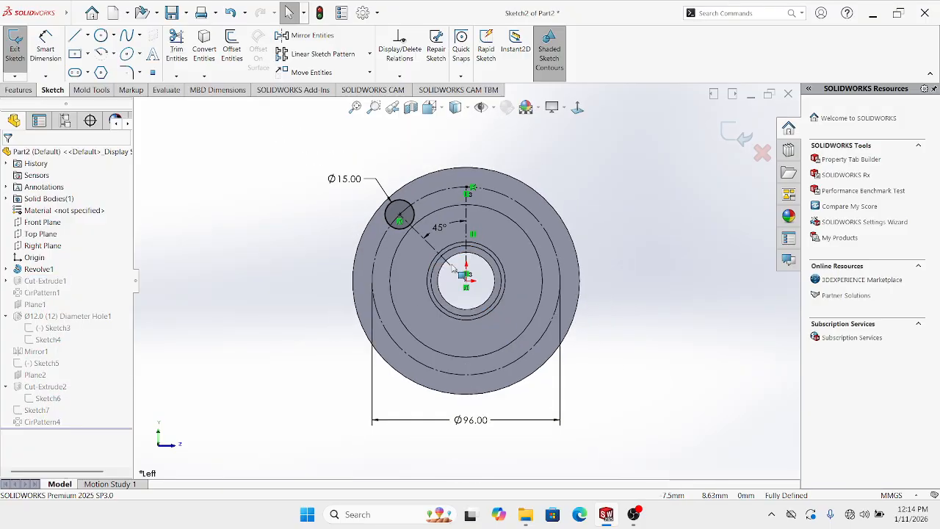
pyautogui.click(737, 136)
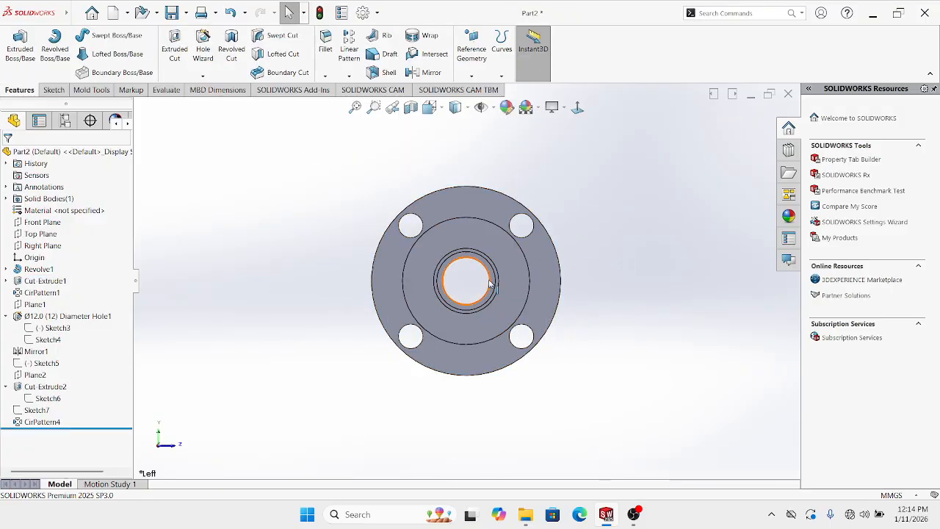
pyautogui.scroll(-2, 495, 286)
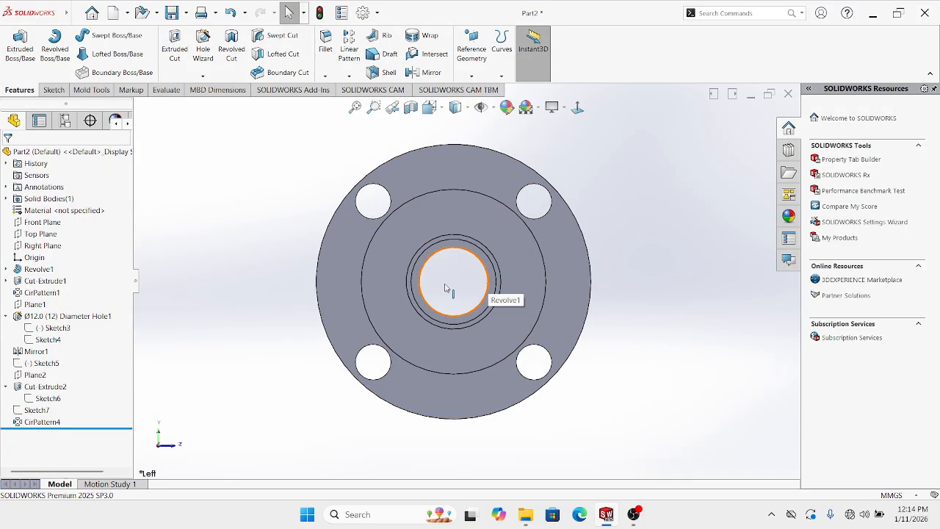
pyautogui.click(432, 182)
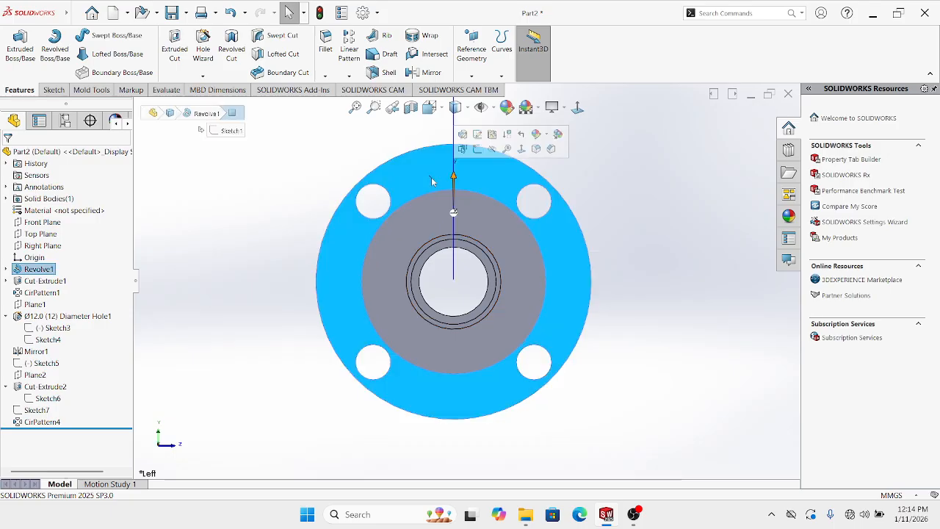
# Sketch a radius-48 (Ø96) construction circle centred on the origin on the ring face
pyautogui.click(477, 149)
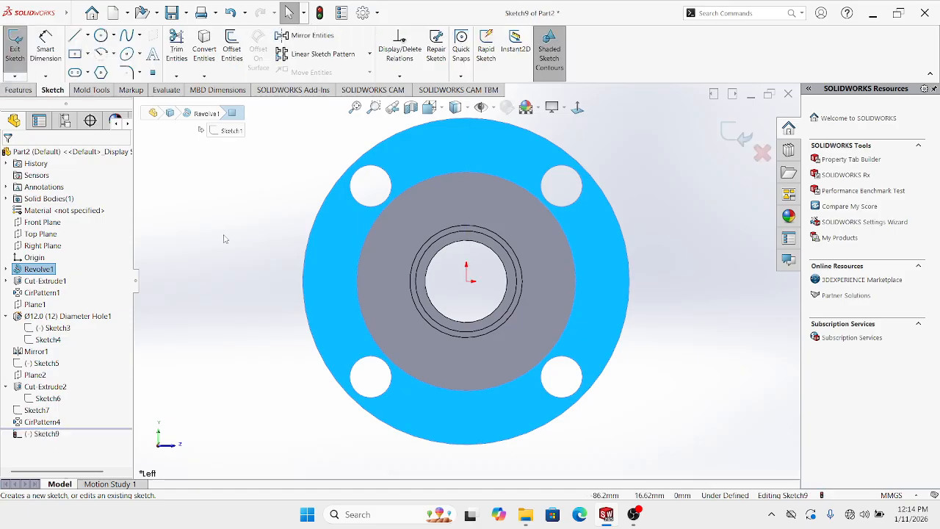
pyautogui.click(102, 37)
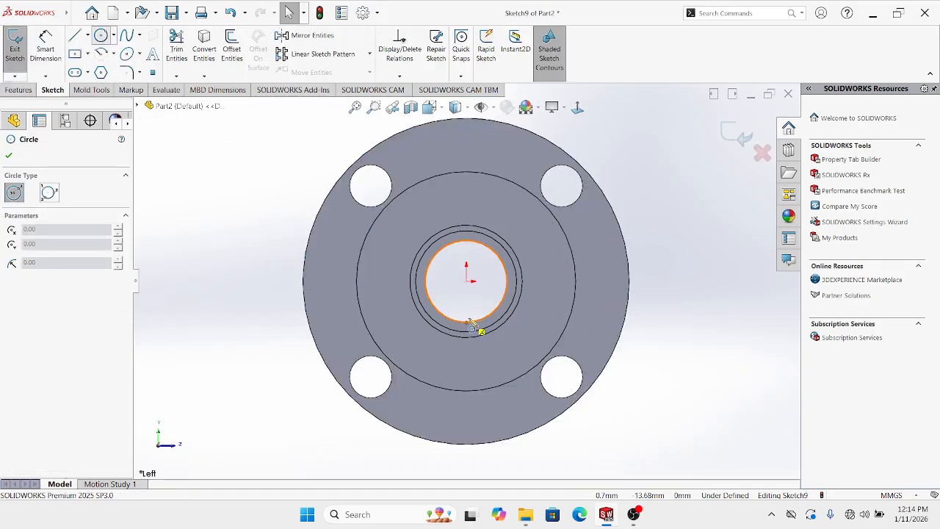
pyautogui.click(467, 280)
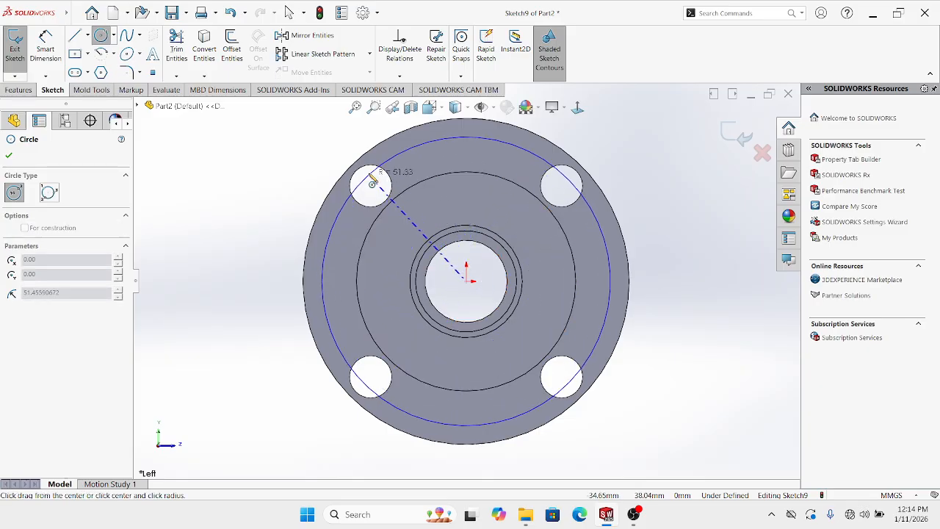
pyautogui.click(373, 191)
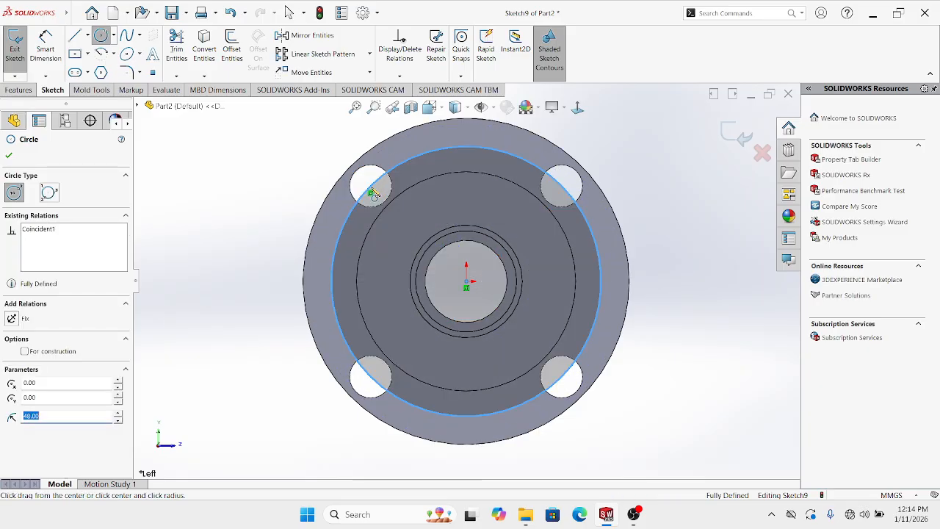
pyautogui.press('Escape')
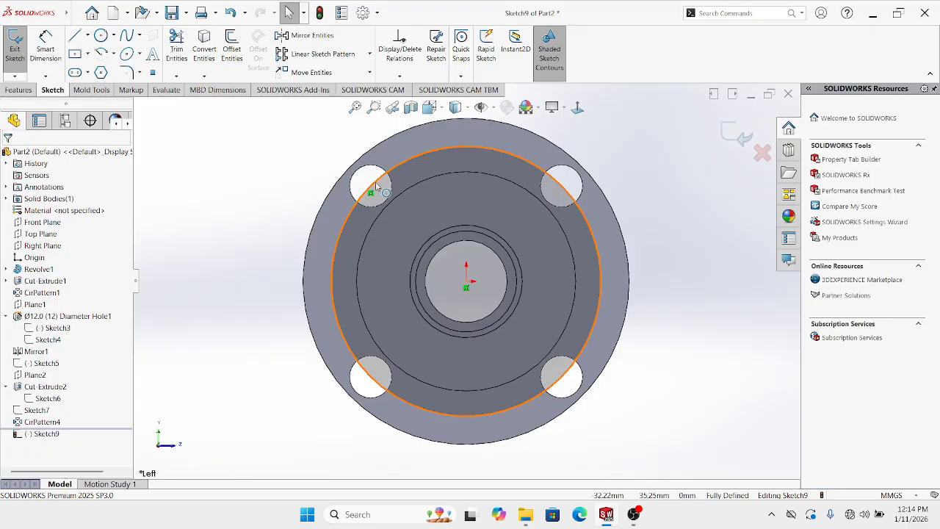
pyautogui.click(376, 186)
pyautogui.click(417, 157)
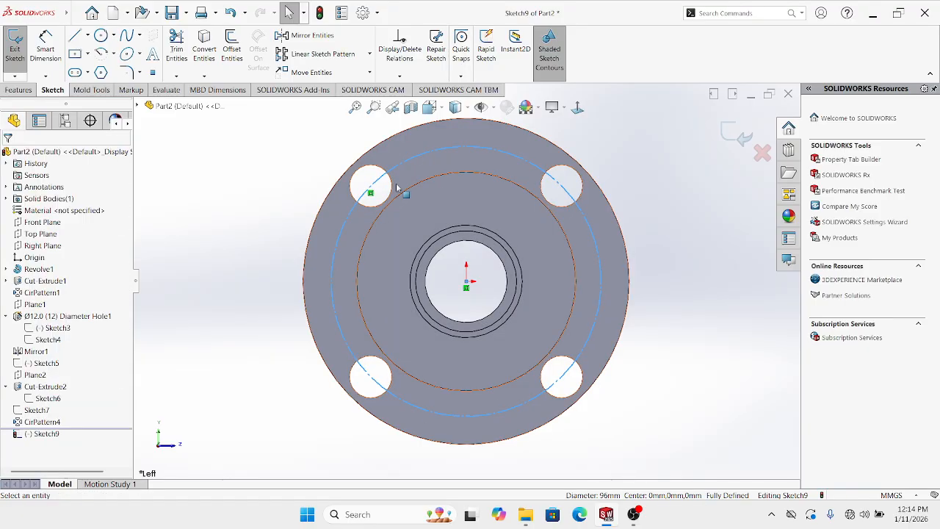
pyautogui.click(246, 229)
pyautogui.press('z')
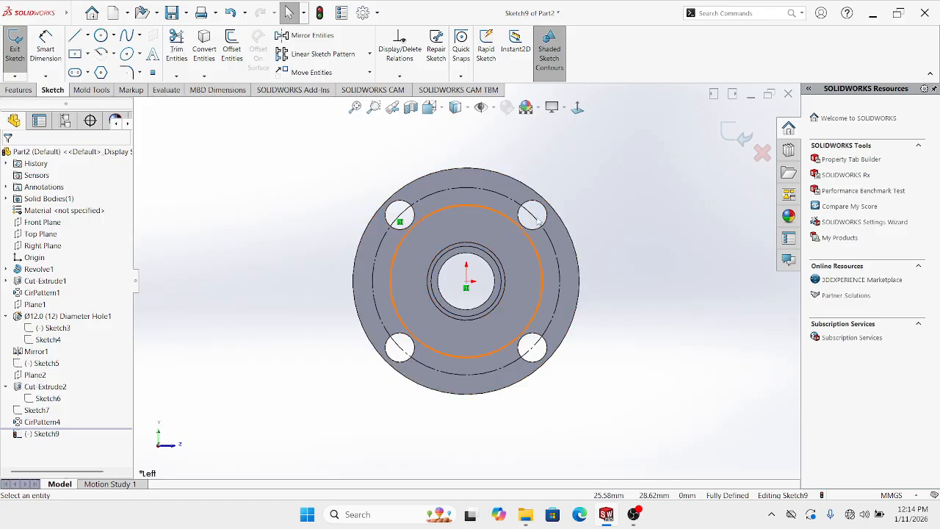
pyautogui.click(736, 132)
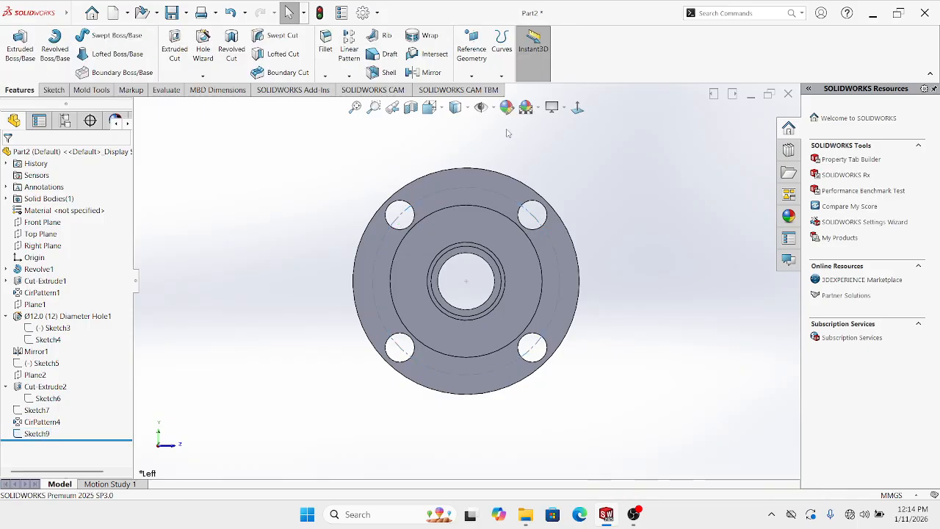
pyautogui.click(203, 77)
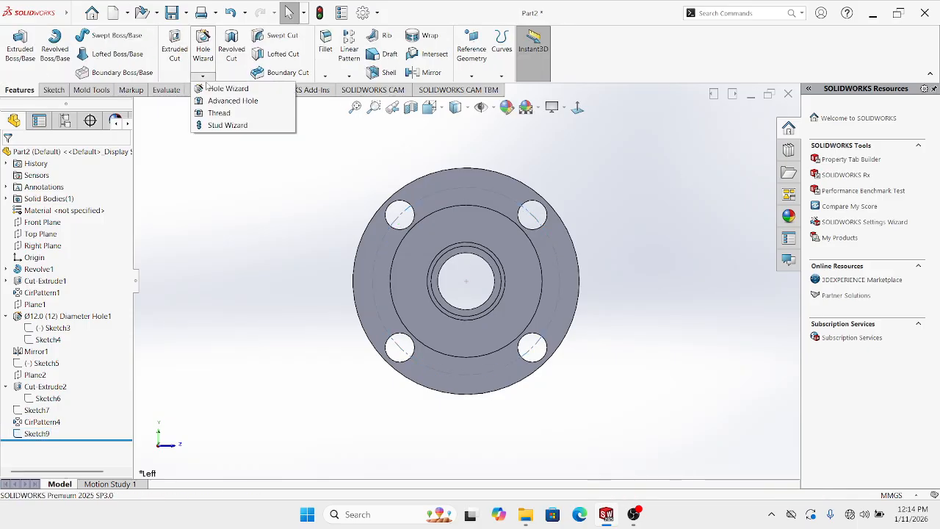
# Create a Hole Wizard Ø10.2 hole on the ring face at the construction circle's left point
pyautogui.click(219, 90)
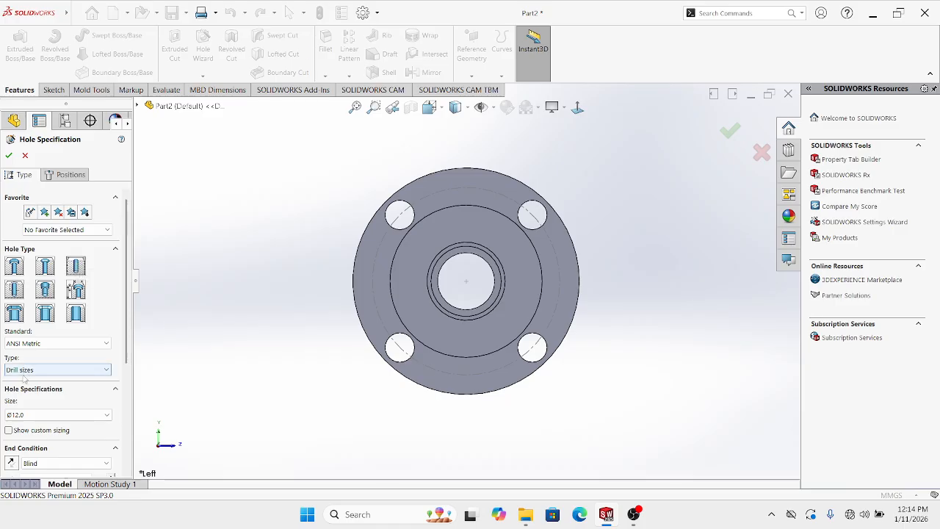
pyautogui.click(27, 415)
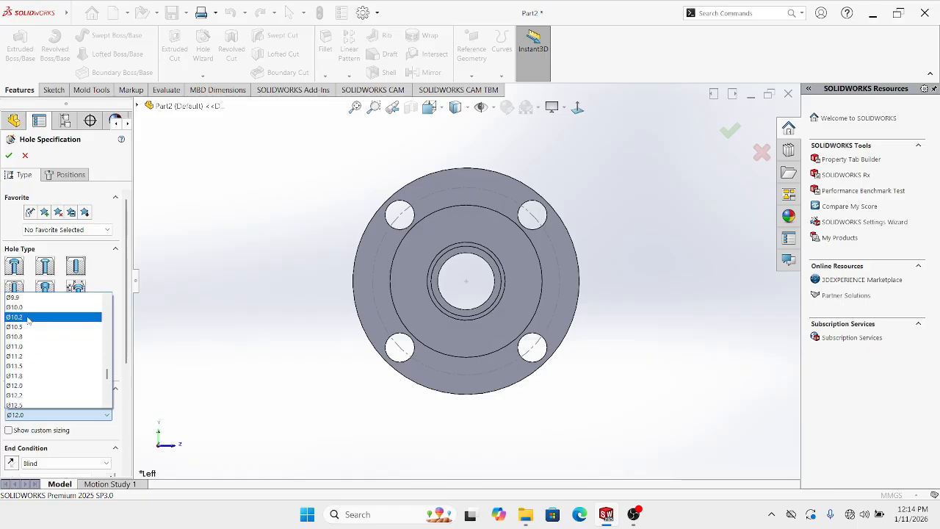
pyautogui.click(28, 321)
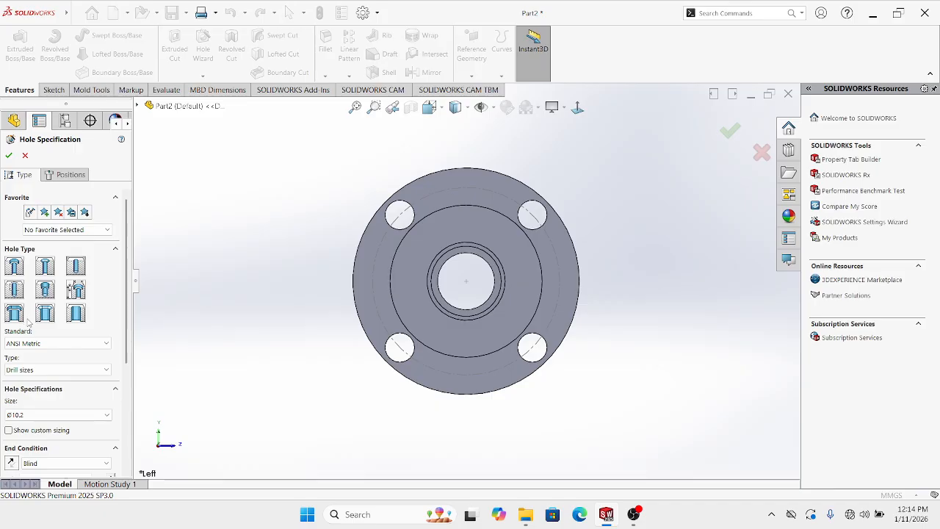
pyautogui.click(69, 174)
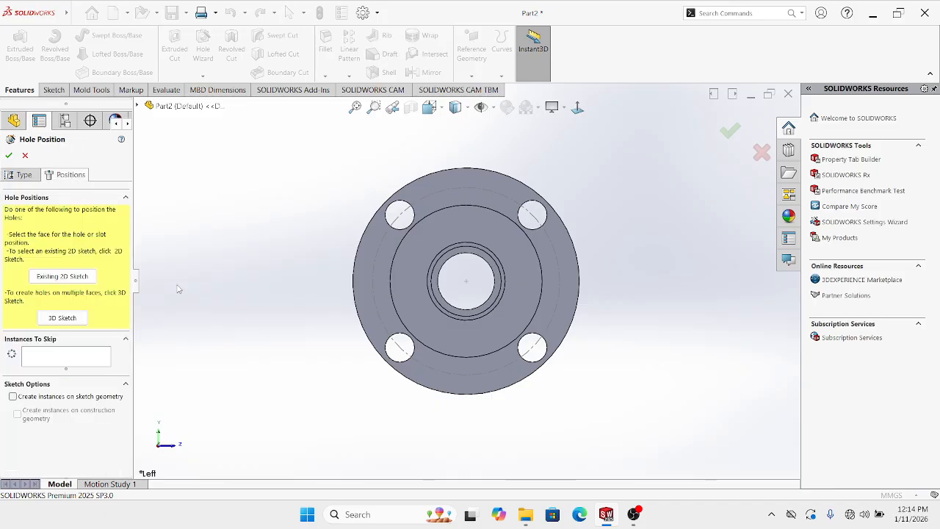
pyautogui.click(372, 273)
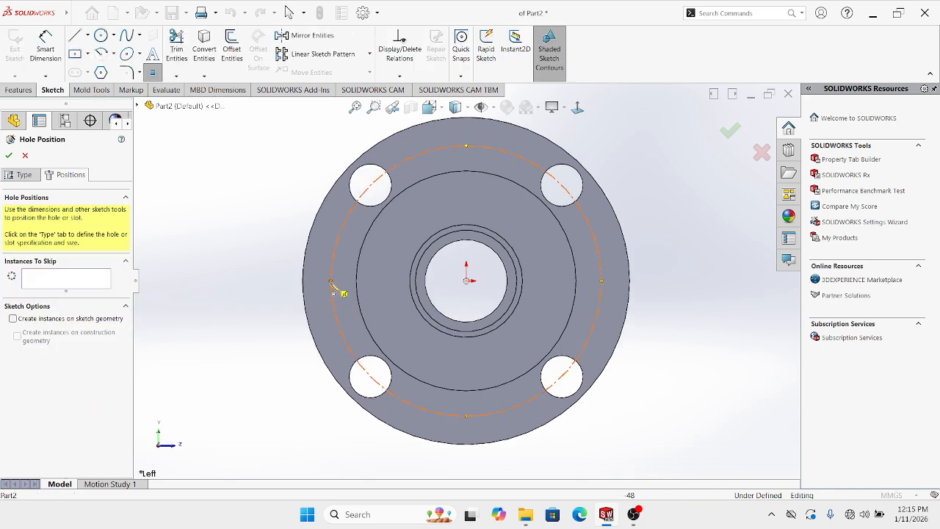
pyautogui.click(331, 282)
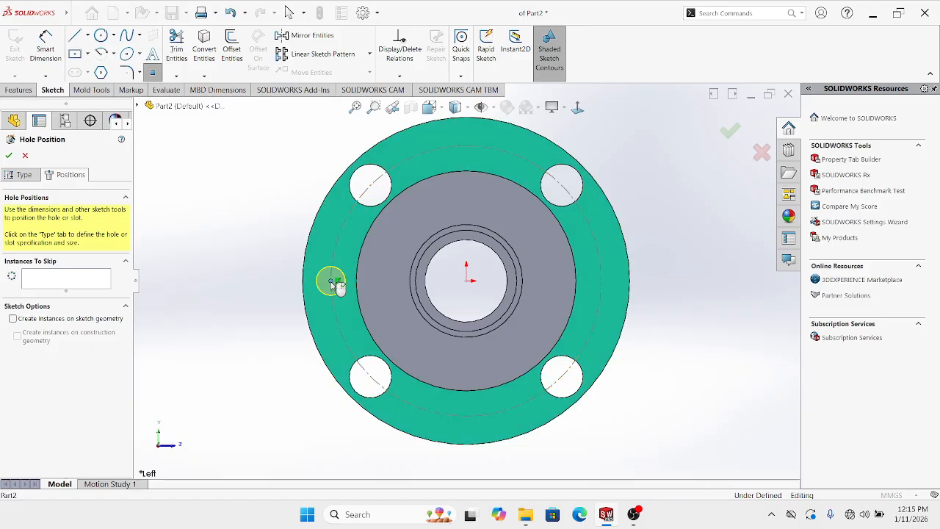
pyautogui.click(9, 157)
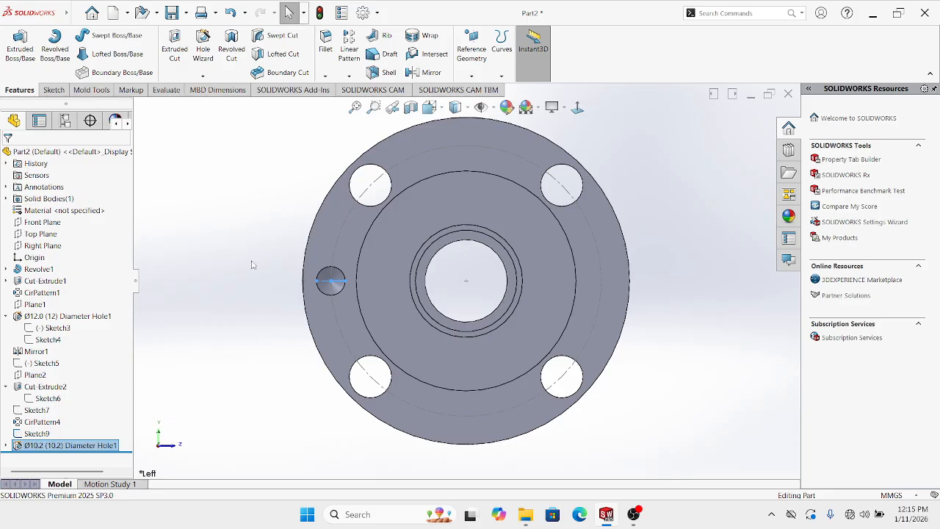
# Check Hole1's 15 mm blind depth and countersink from a side-on view, then select Sketch9
pyautogui.scroll(-8, 361, 272)
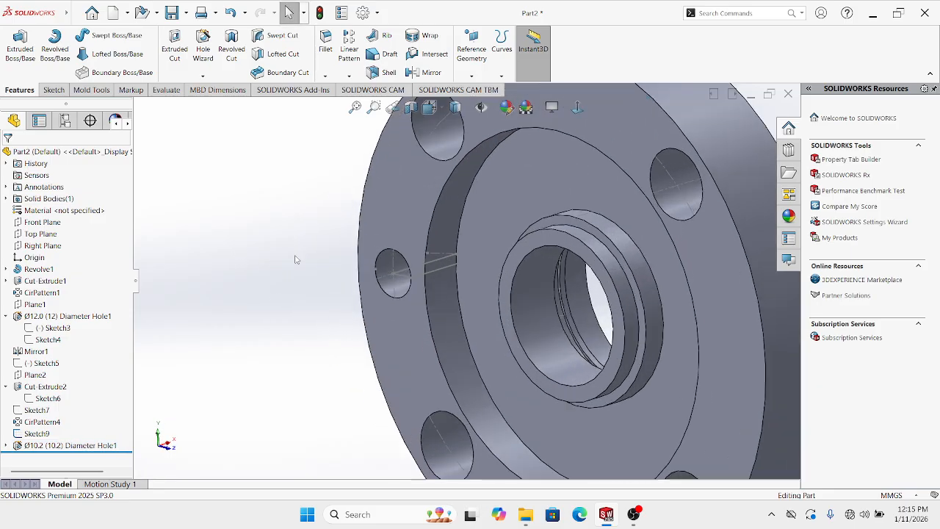
pyautogui.scroll(4, 314, 293)
pyautogui.scroll(-2, 429, 279)
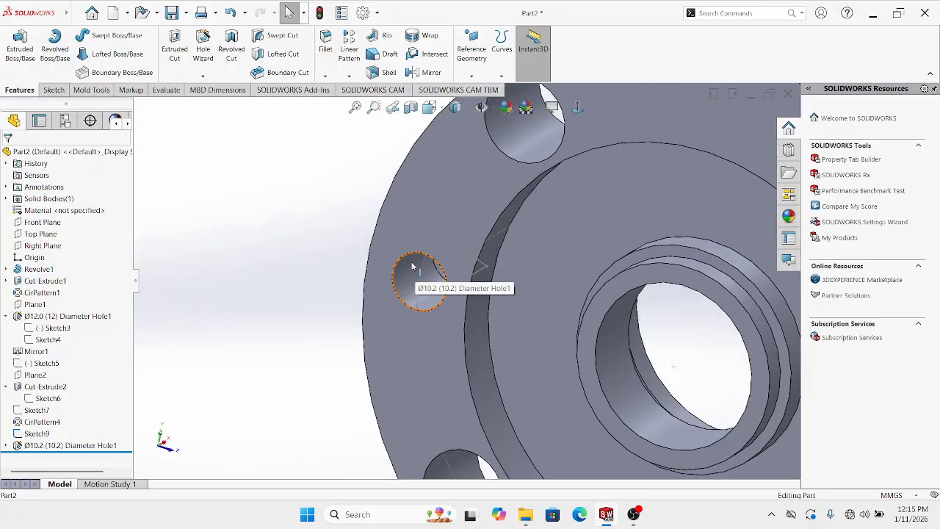
pyautogui.rightClick(413, 265)
pyautogui.click(424, 237)
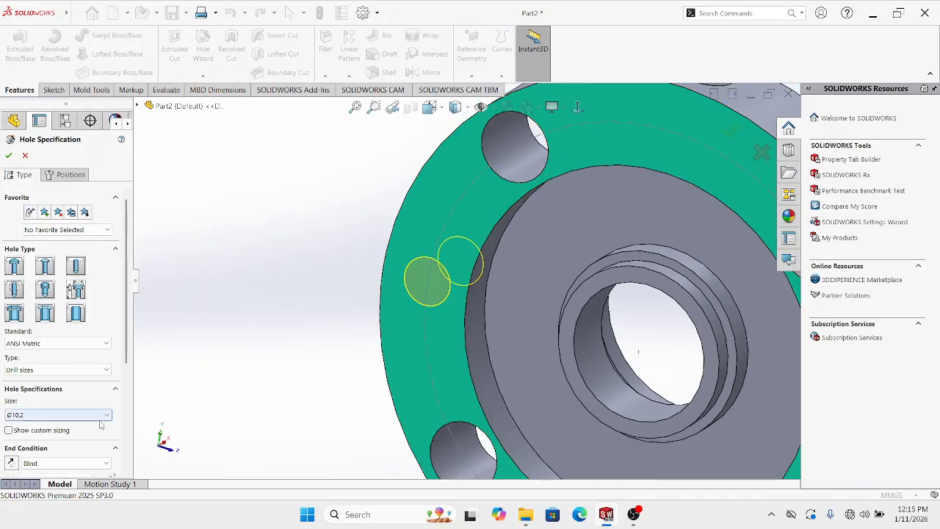
pyautogui.scroll(-3, 129, 375)
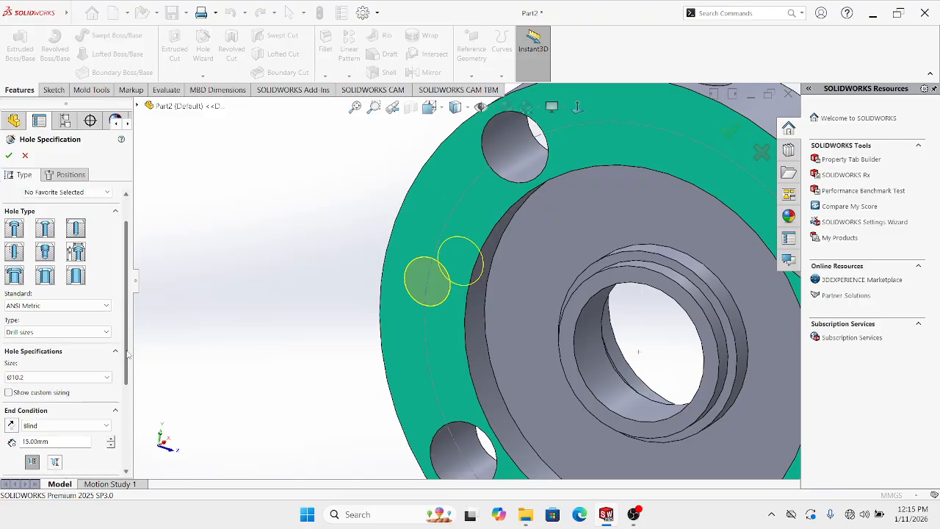
pyautogui.moveTo(337, 323); pyautogui.dragTo(210, 317, button='middle')
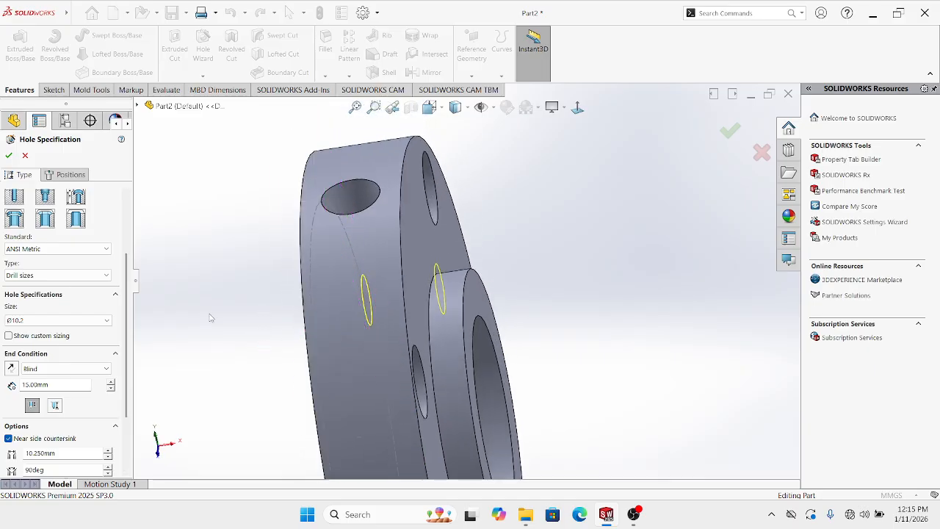
pyautogui.scroll(4, 353, 295)
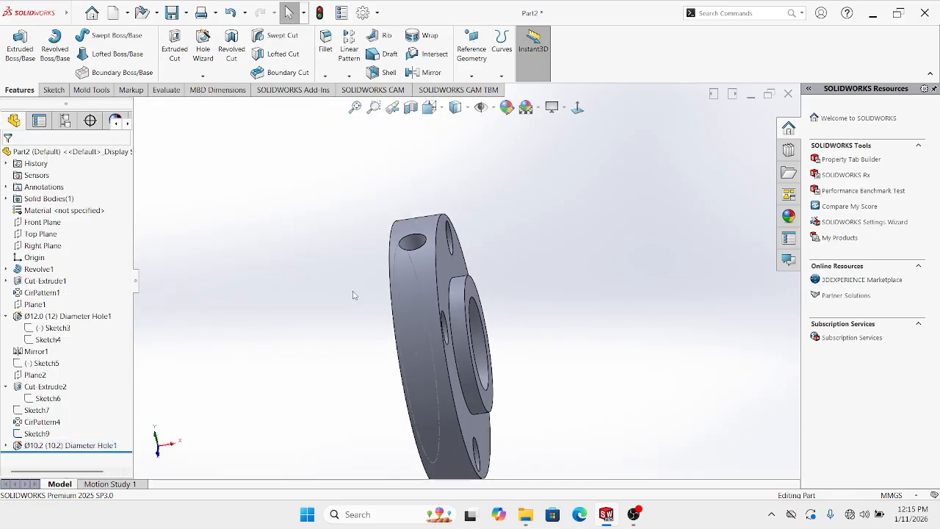
pyautogui.scroll(3, 419, 295)
pyautogui.moveTo(354, 296)
pyautogui.mouseDown(button='middle')
pyautogui.moveTo(419, 295)
pyautogui.moveTo(363, 311)
pyautogui.mouseUp(button='middle')
pyautogui.scroll(-3, 360, 311)
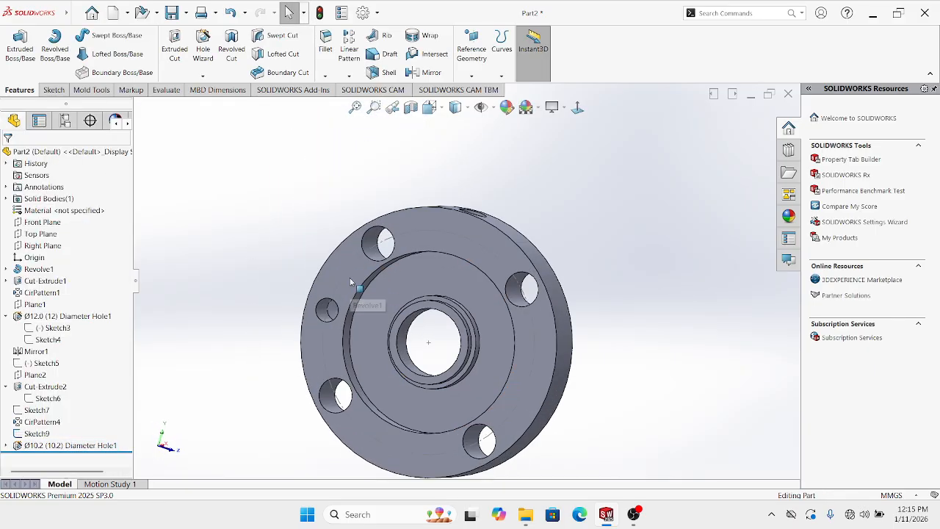
pyautogui.rightClick(382, 245)
# Hide the Sketch9 construction circle and view the flange face-on
pyautogui.click(408, 229)
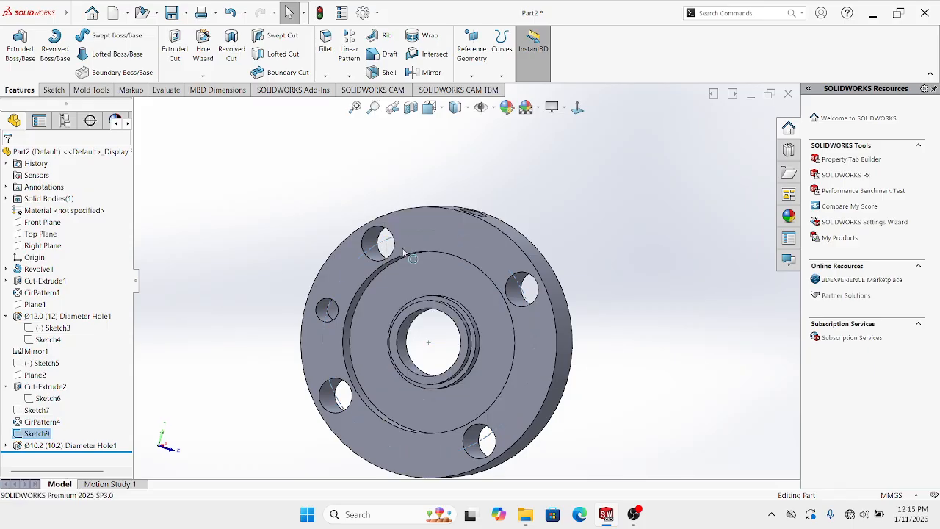
pyautogui.scroll(2, 339, 273)
pyautogui.moveTo(309, 282)
pyautogui.mouseDown(button='middle')
pyautogui.moveTo(332, 323)
pyautogui.moveTo(367, 272)
pyautogui.mouseUp(button='middle')
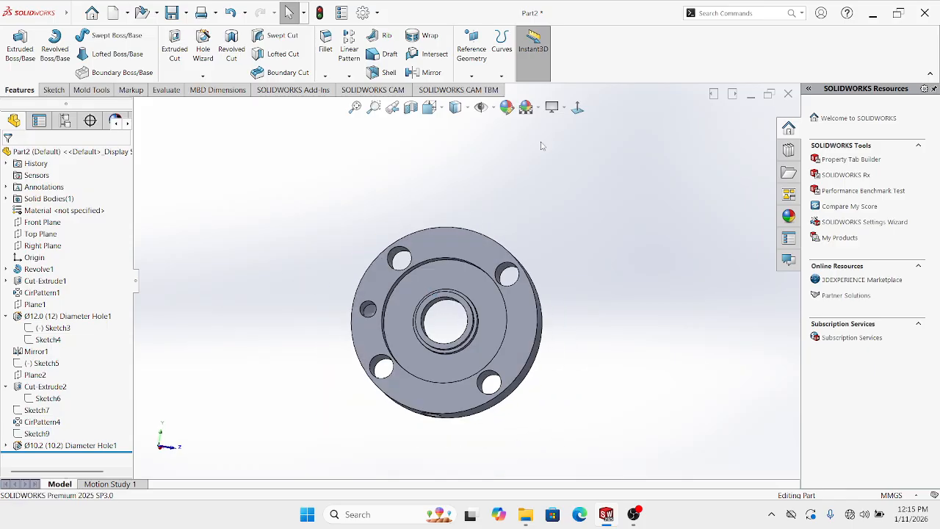
pyautogui.click(578, 108)
# Section the part along the Top Plane, view it from the top, and select Top Plane
pyautogui.click(411, 108)
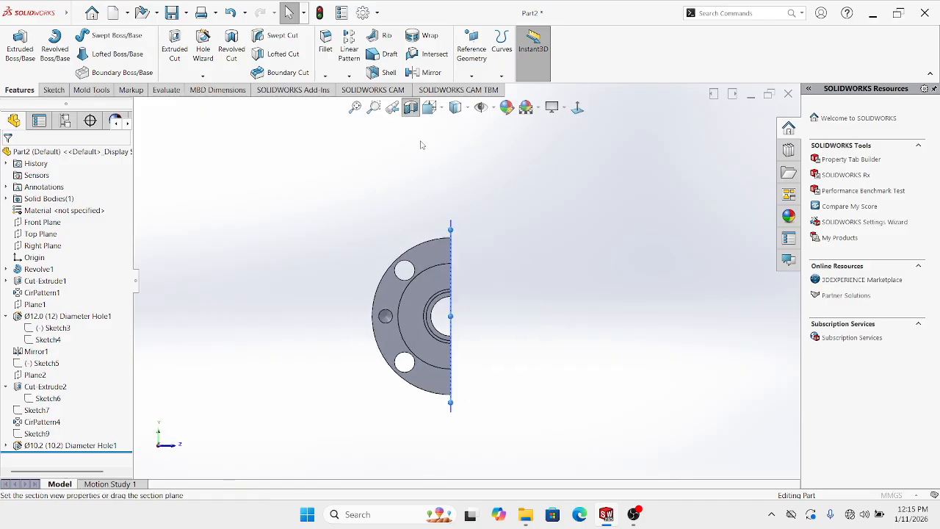
pyautogui.click(43, 365)
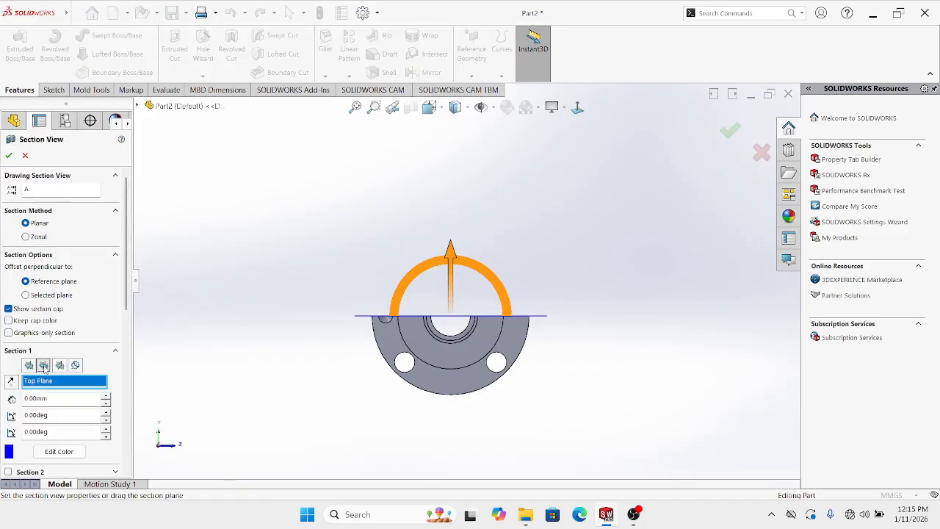
pyautogui.moveTo(544, 278); pyautogui.dragTo(539, 394, button='middle')
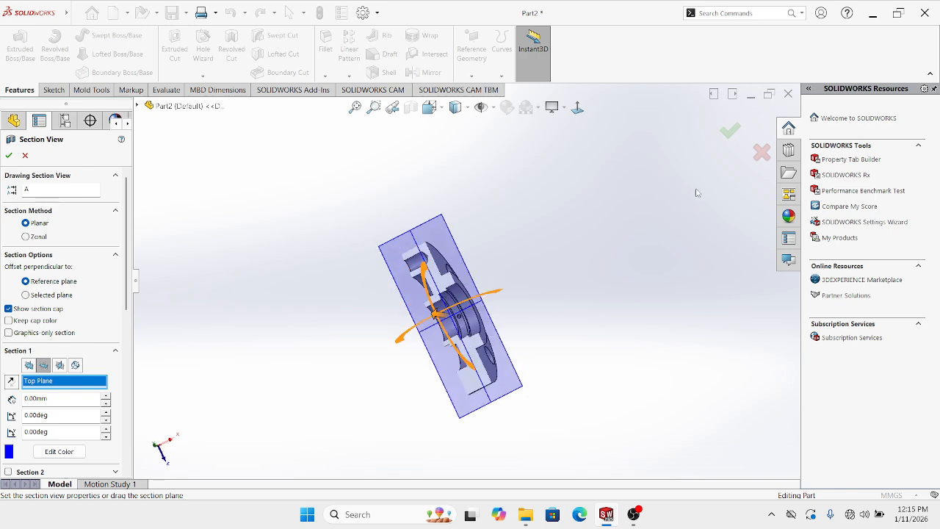
pyautogui.click(730, 131)
pyautogui.hotkey('ctrl', '5')
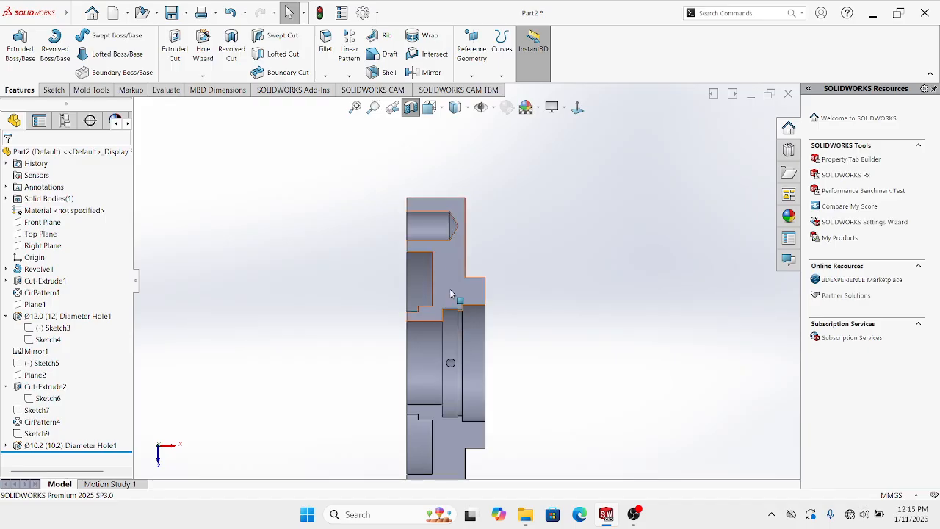
pyautogui.scroll(3, 547, 294)
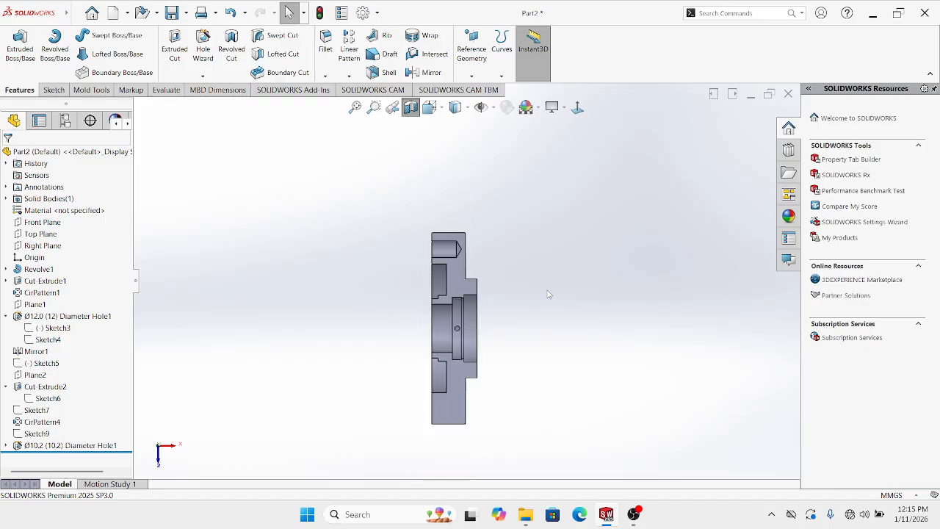
pyautogui.click(49, 233)
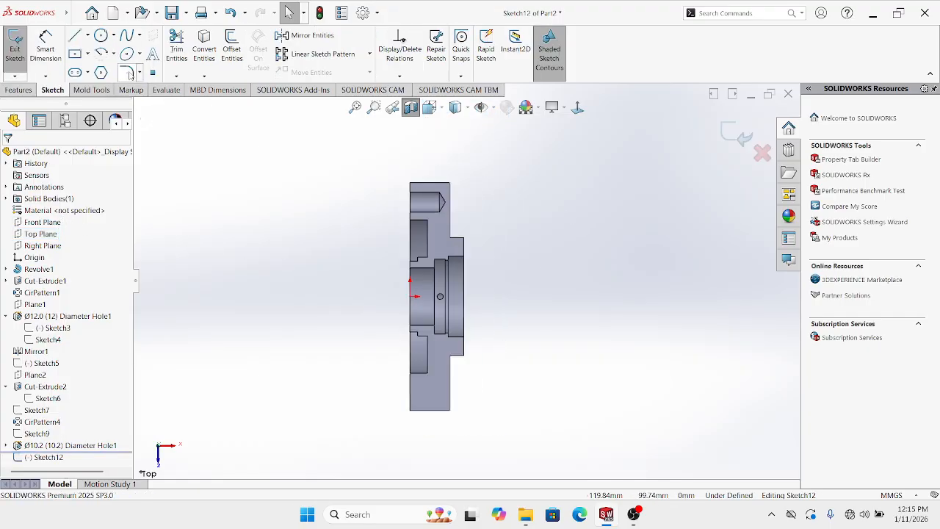
# Draw a horizontal centerline from the origin to the part's right face
pyautogui.click(87, 35)
pyautogui.click(95, 57)
pyautogui.scroll(-2, 506, 331)
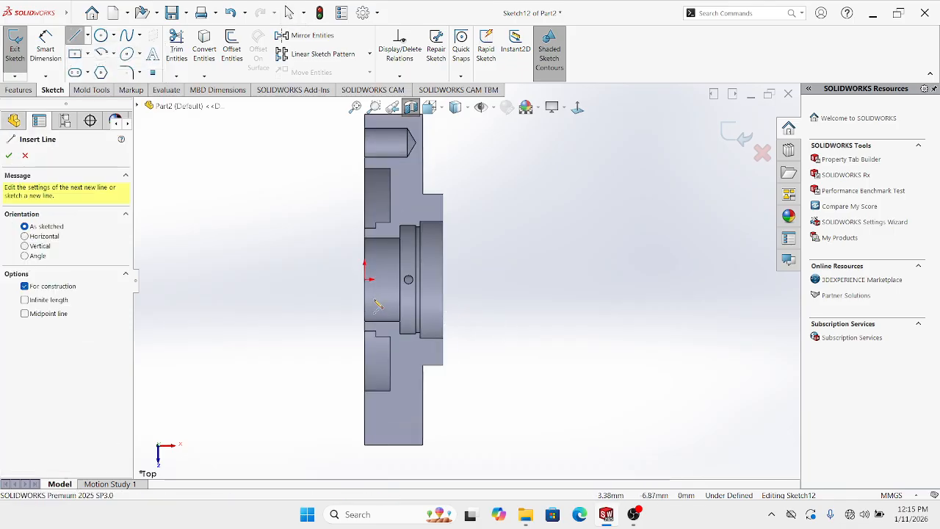
pyautogui.click(365, 279)
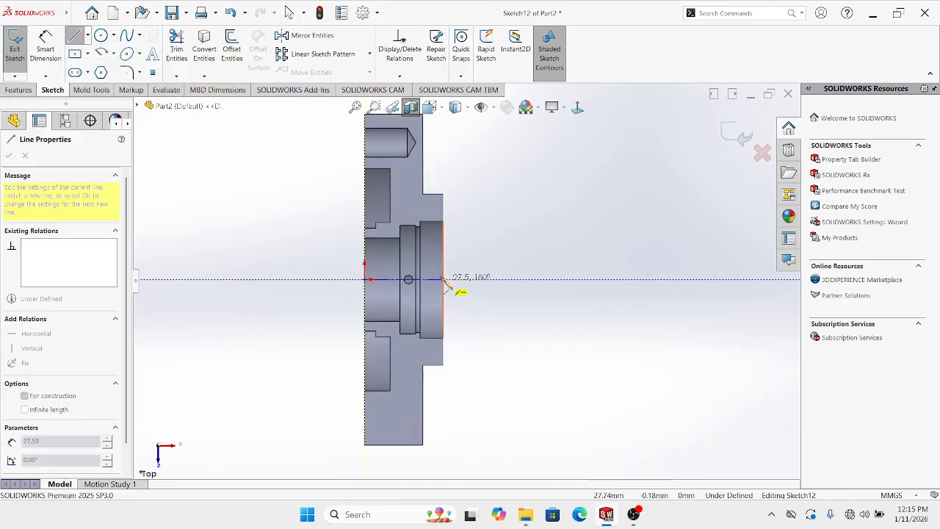
pyautogui.click(442, 280)
pyautogui.press('Escape')
# Begin an angled centerline below the upper hole, then cancel it
pyautogui.scroll(3, 463, 227)
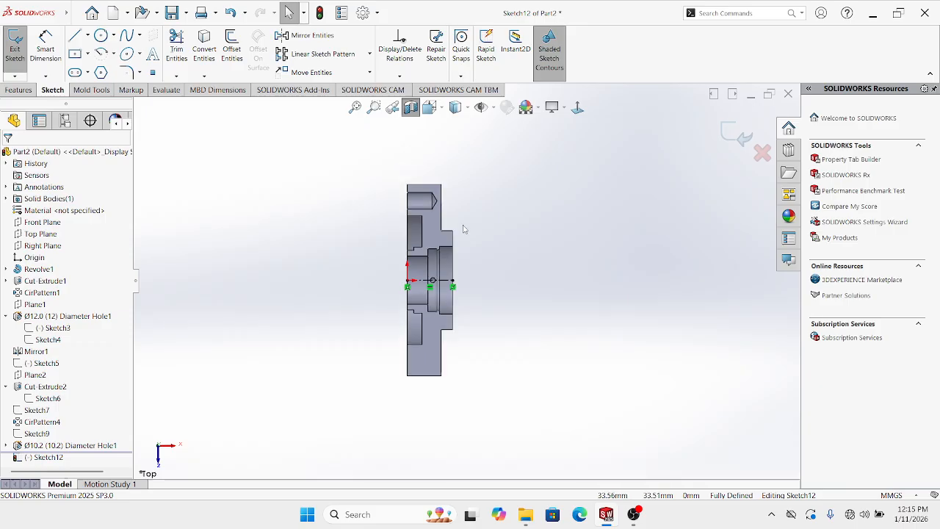
pyautogui.scroll(-2, 463, 227)
pyautogui.click(87, 35)
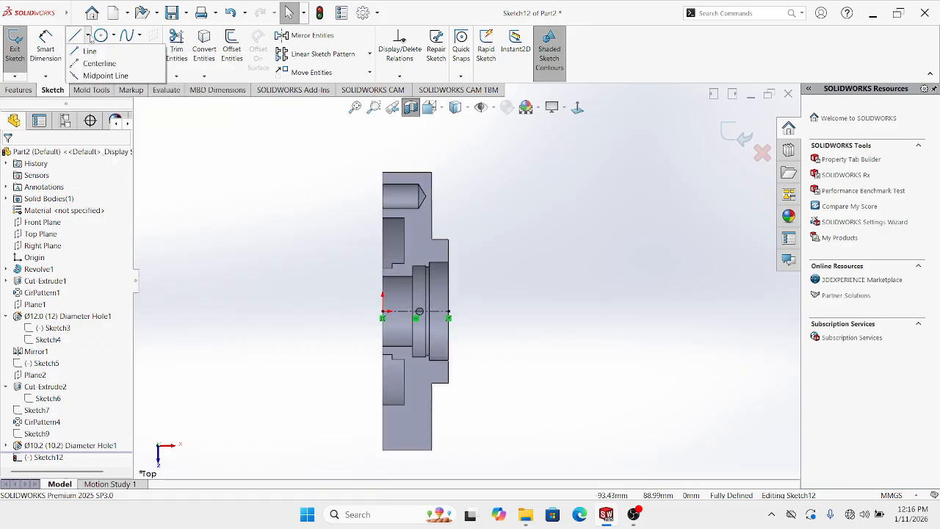
pyautogui.click(96, 59)
pyautogui.scroll(-1, 422, 253)
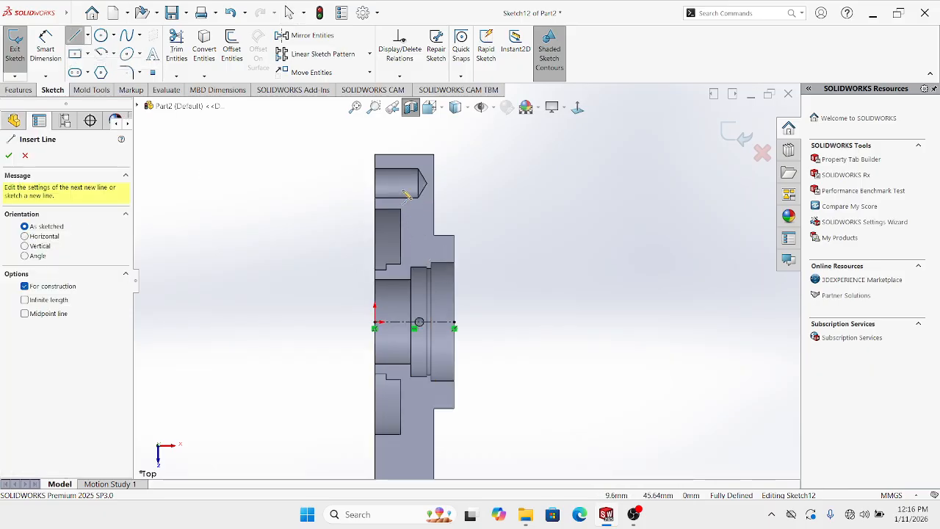
pyautogui.click(404, 192)
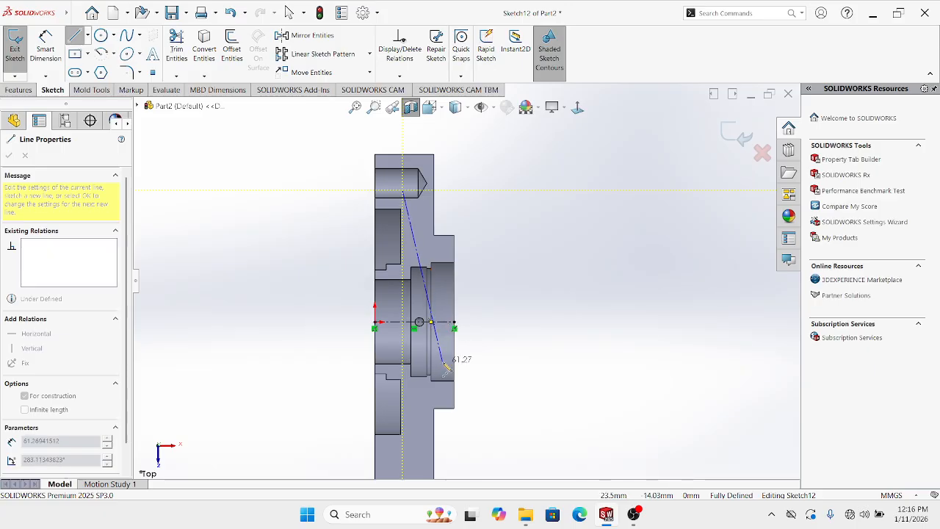
pyautogui.press('Escape')
pyautogui.press('Escape')
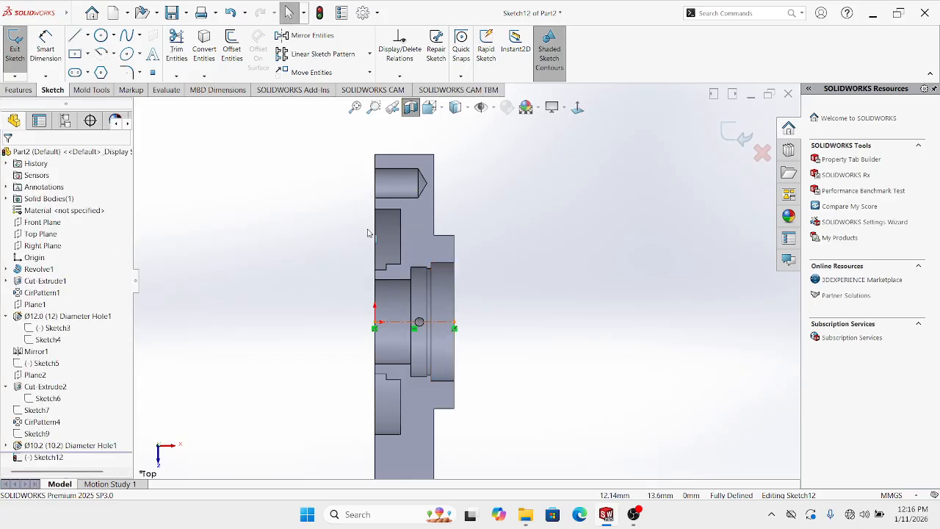
pyautogui.click(87, 37)
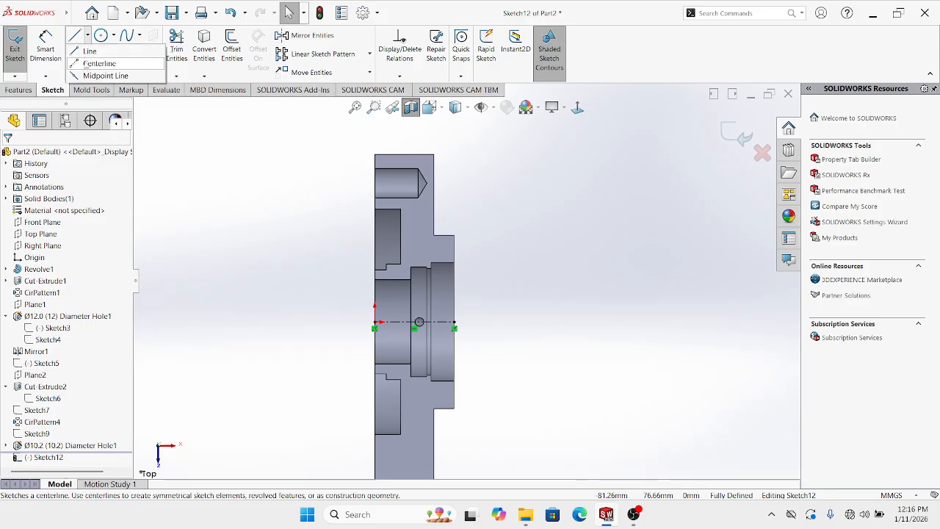
pyautogui.click(95, 63)
# Draw an angled centerline from below the upper hole down past the horizontal centerline
pyautogui.scroll(-1, 411, 220)
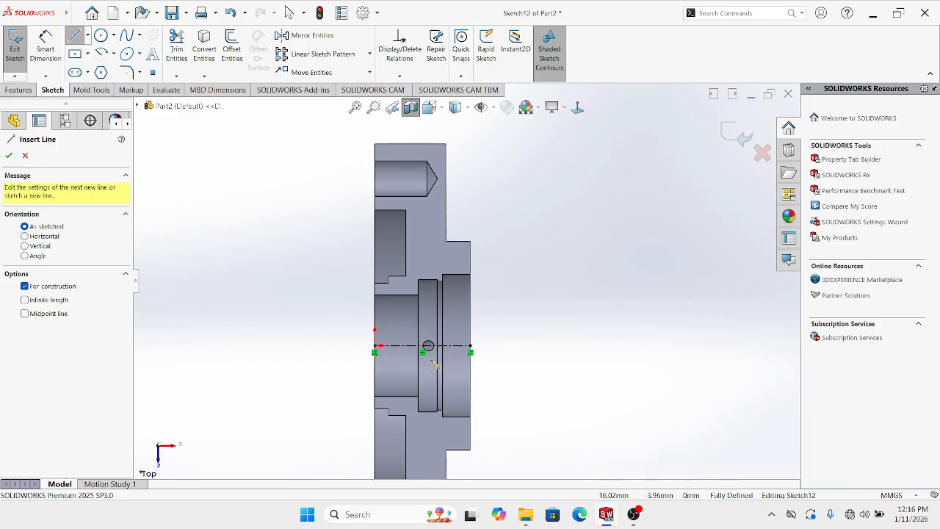
pyautogui.click(416, 213)
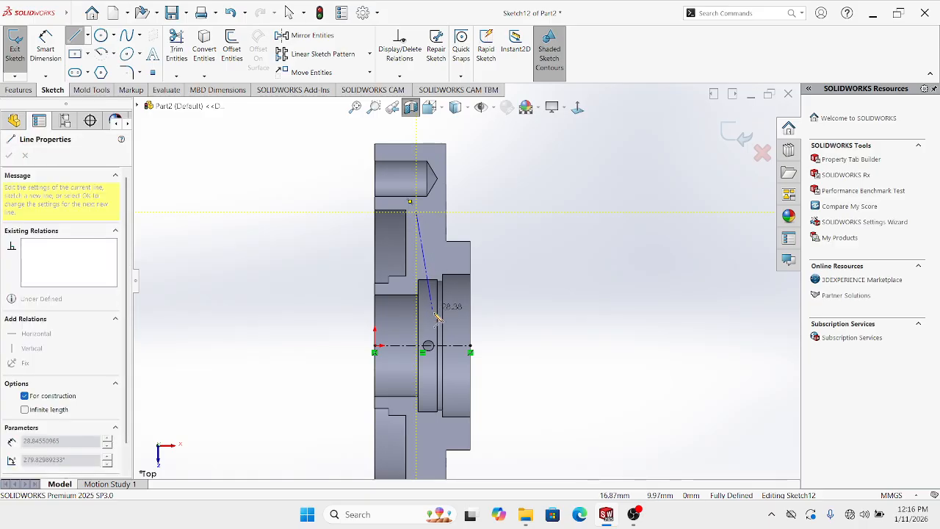
pyautogui.click(447, 395)
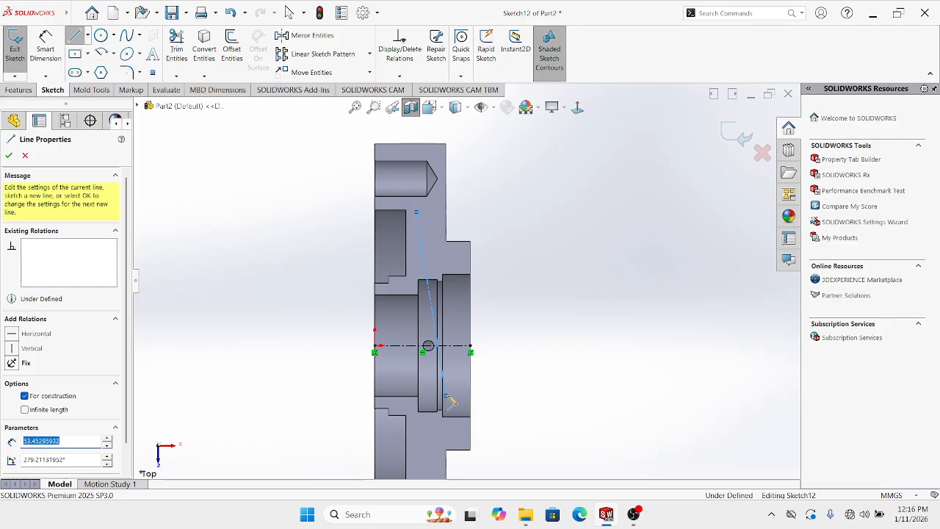
pyautogui.press('Escape')
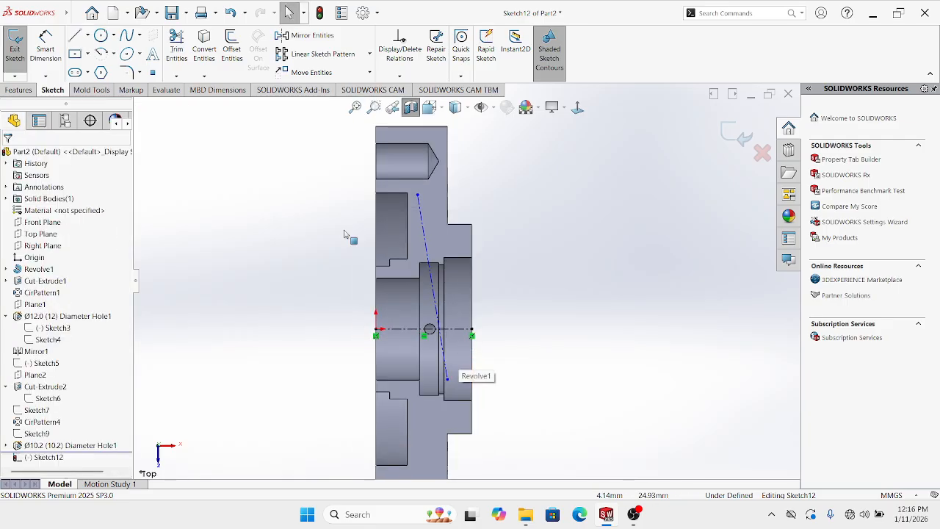
# Dimension the angled centerline at 82° to the horizontal centerline and exit the sketch
pyautogui.click(57, 56)
pyautogui.scroll(-2, 438, 312)
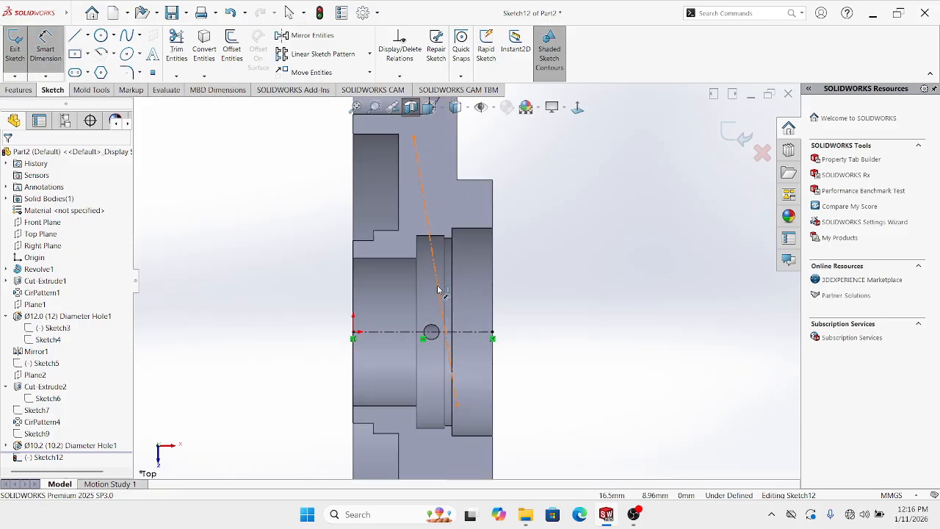
pyautogui.click(439, 288)
pyautogui.click(429, 332)
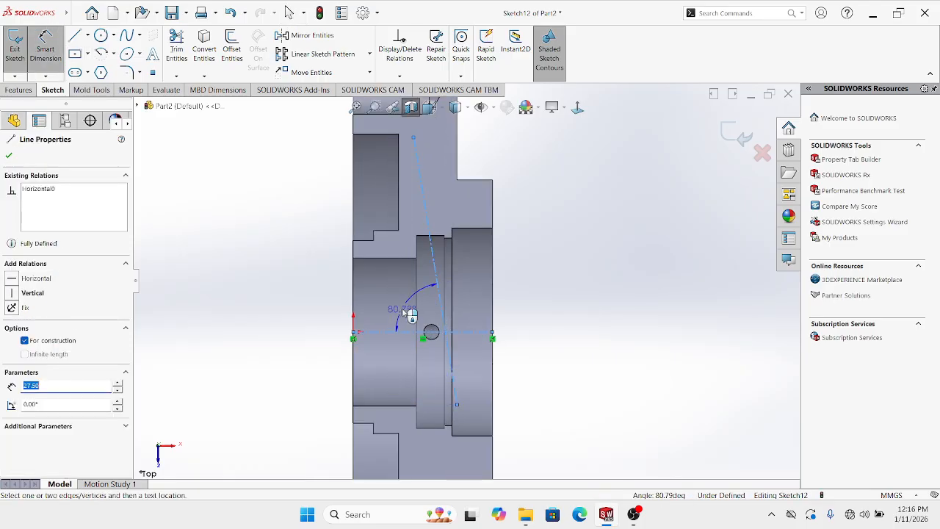
pyautogui.click(403, 310)
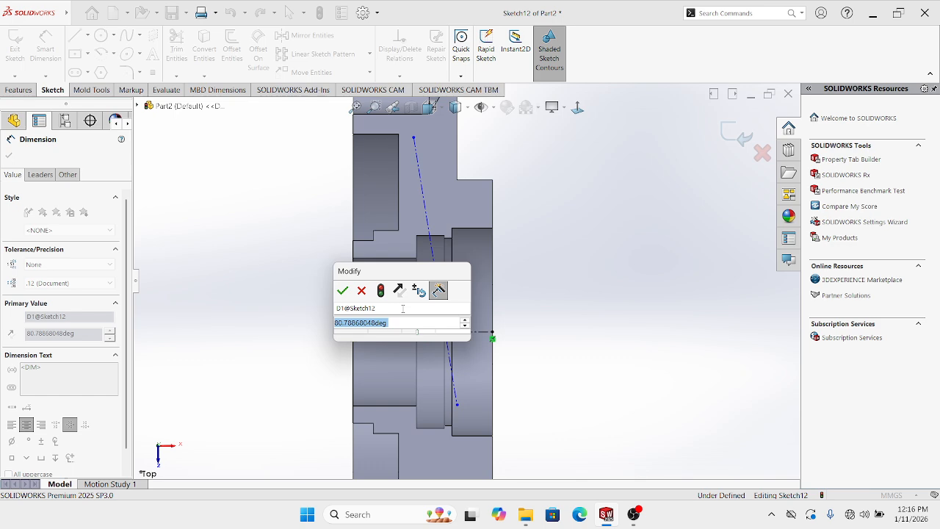
pyautogui.write('82')
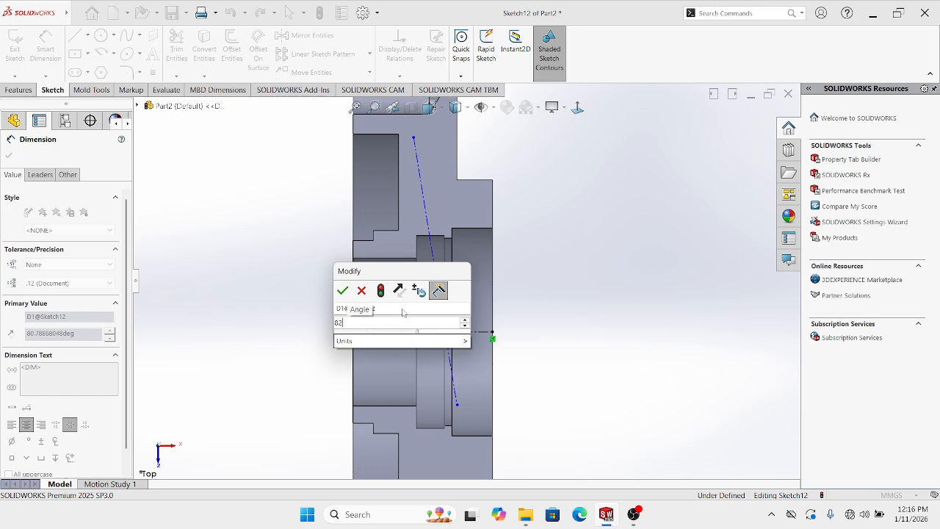
pyautogui.press('Return')
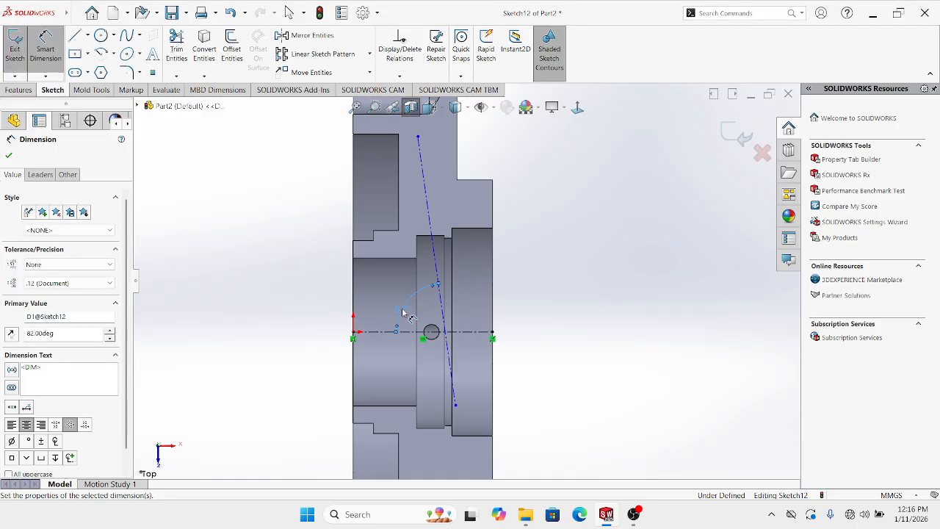
pyautogui.click(576, 278)
pyautogui.scroll(2, 591, 270)
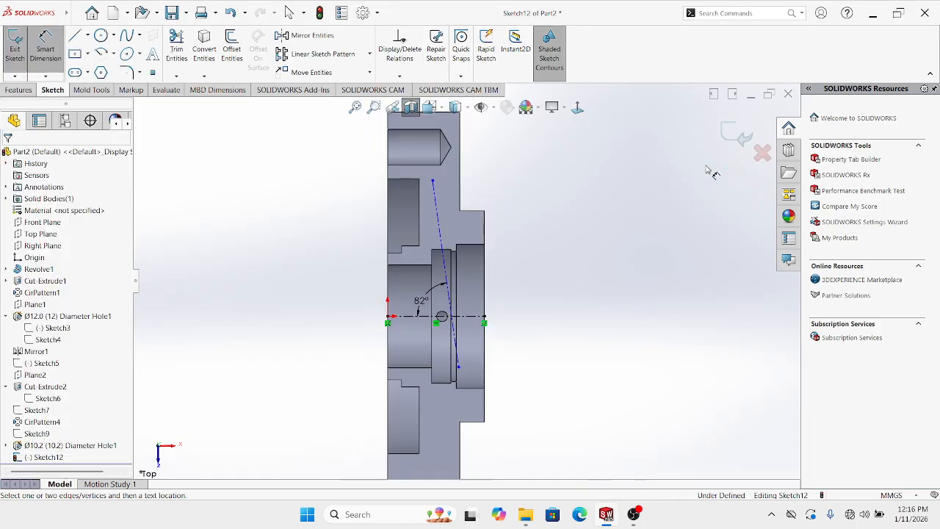
pyautogui.click(742, 137)
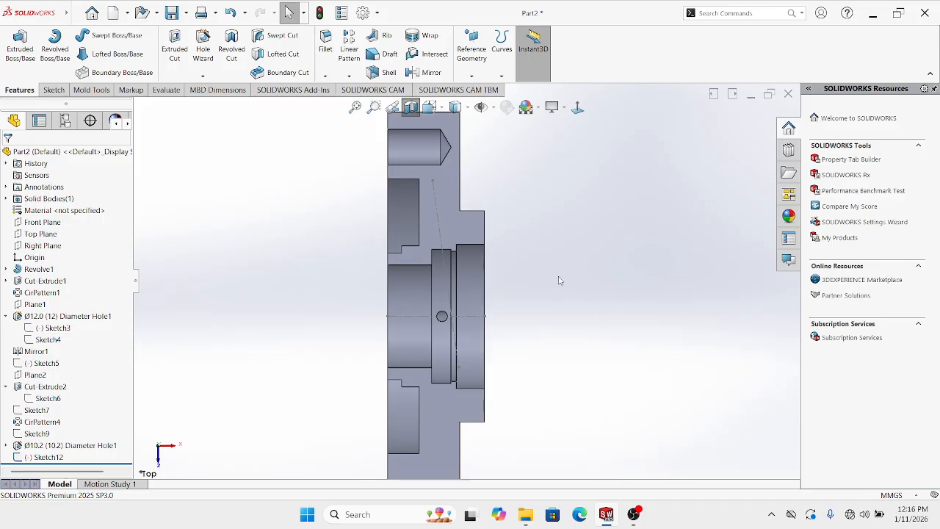
# Create Plane4 perpendicular to the angled construction line through its lower endpoint
pyautogui.click(435, 193)
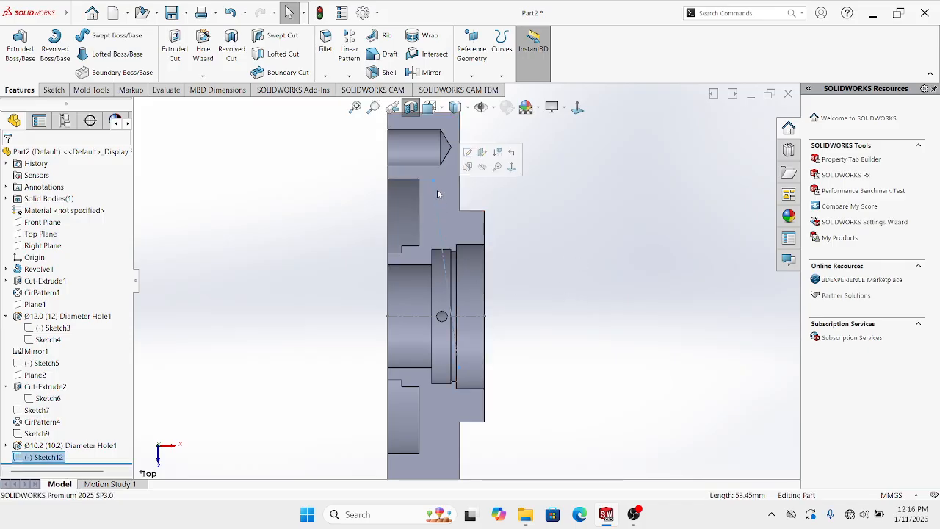
pyautogui.click(472, 75)
pyautogui.click(480, 89)
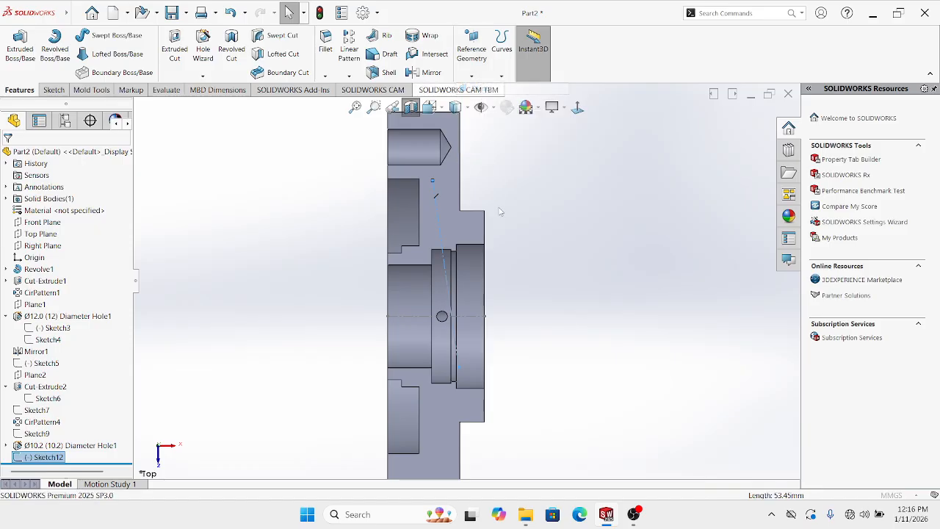
pyautogui.click(458, 369)
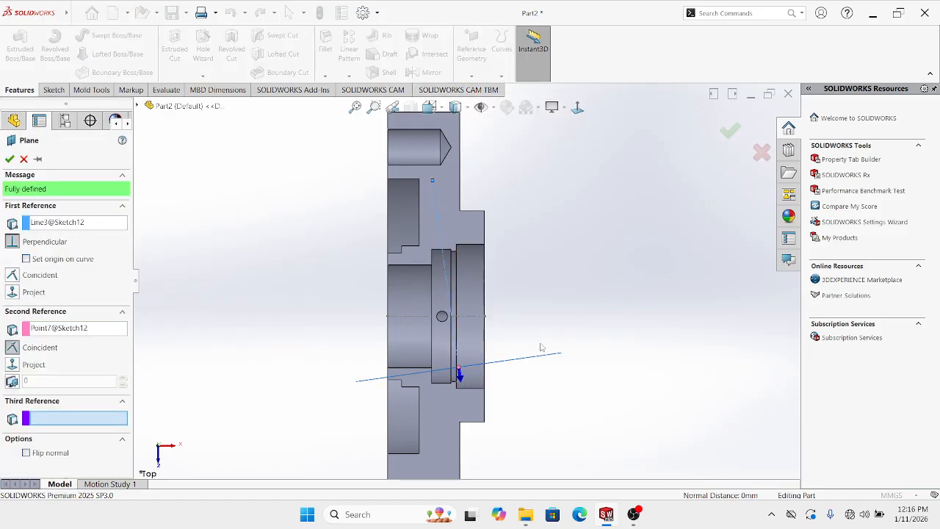
pyautogui.click(730, 133)
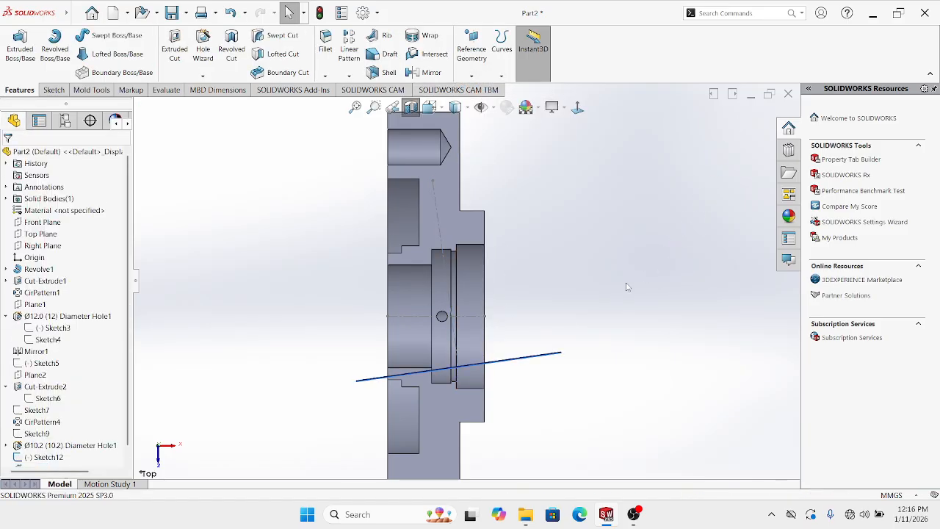
# Start a new sketch on Plane4
pyautogui.moveTo(646, 220); pyautogui.dragTo(599, 279, button='middle')
pyautogui.click(586, 276)
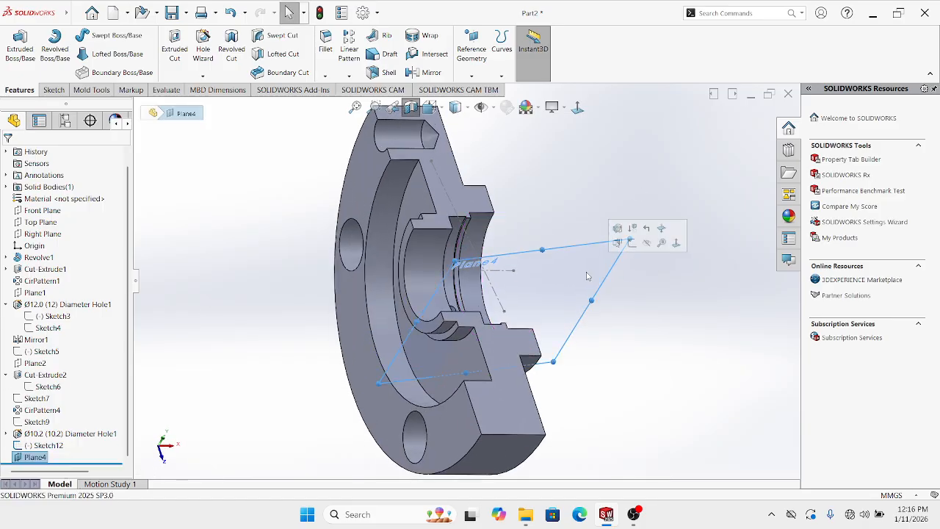
pyautogui.click(633, 245)
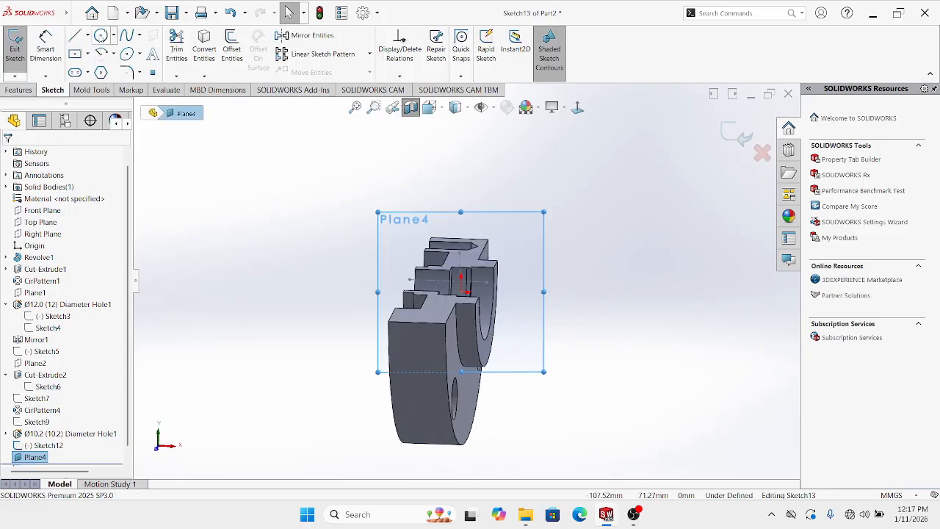
# Draw a small circle centred at the sketch origin on Plane4
pyautogui.click(100, 36)
pyautogui.scroll(-2, 409, 223)
pyautogui.moveTo(502, 321); pyautogui.dragTo(474, 360, button='middle')
pyautogui.scroll(-2, 478, 365)
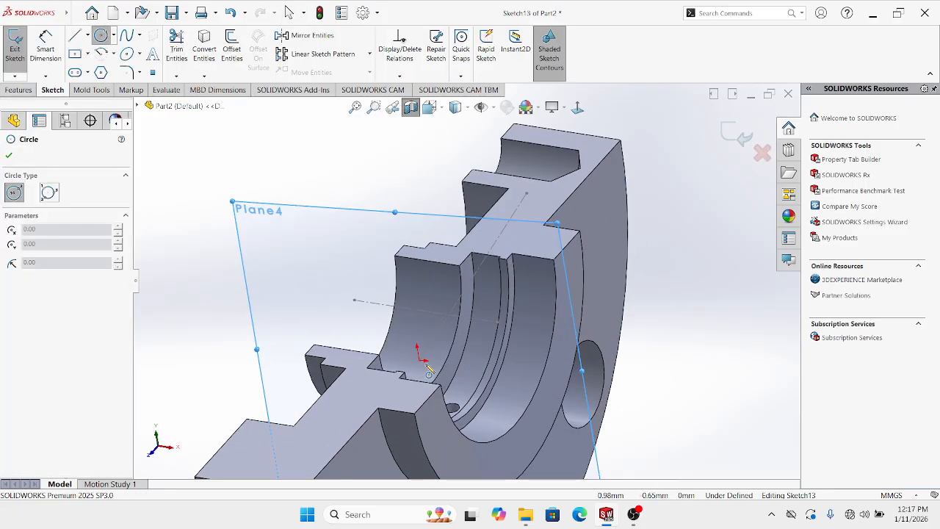
pyautogui.click(416, 359)
pyautogui.click(430, 342)
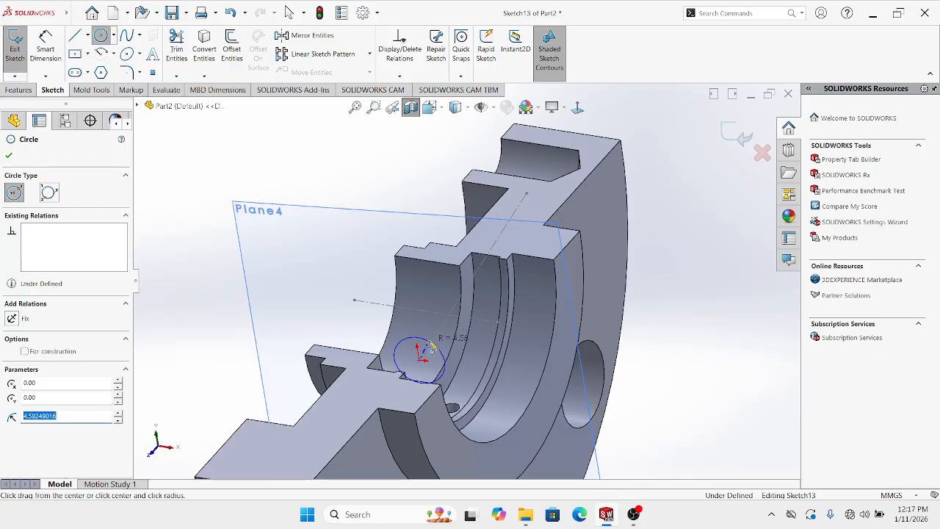
pyautogui.press('Escape')
# Dimension the circle's diameter to 3 mm
pyautogui.scroll(4, 465, 286)
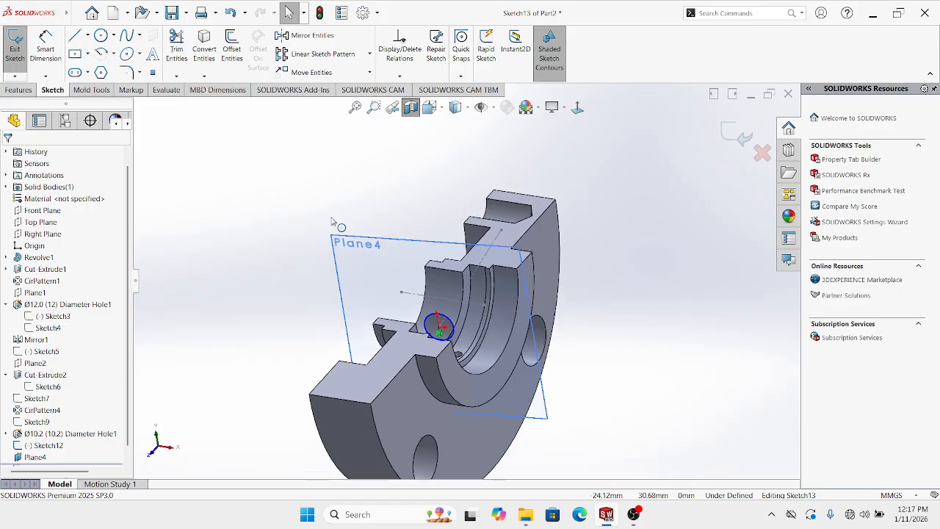
pyautogui.click(47, 50)
pyautogui.moveTo(457, 291)
pyautogui.mouseDown(button='middle')
pyautogui.moveTo(403, 290)
pyautogui.moveTo(451, 272)
pyautogui.moveTo(439, 273)
pyautogui.moveTo(445, 247)
pyautogui.mouseUp(button='middle')
pyautogui.click(413, 292)
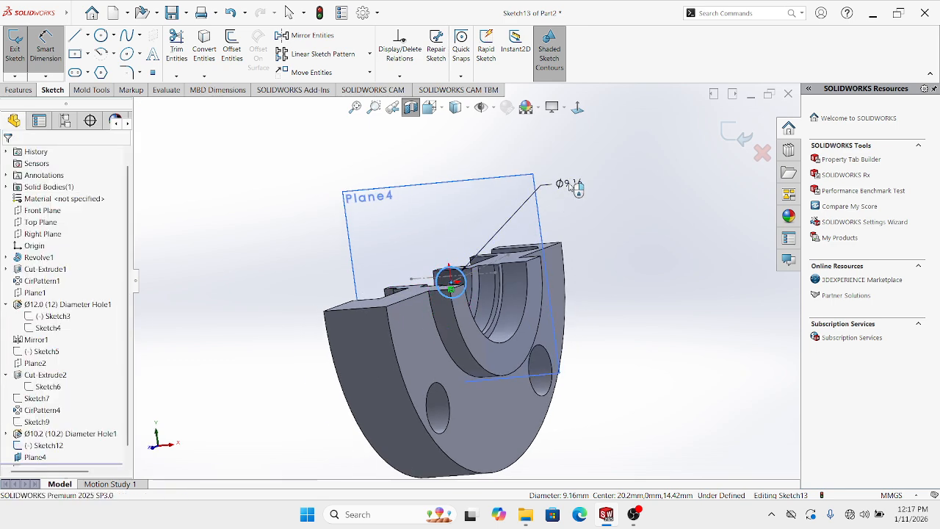
pyautogui.click(577, 188)
pyautogui.write('3')
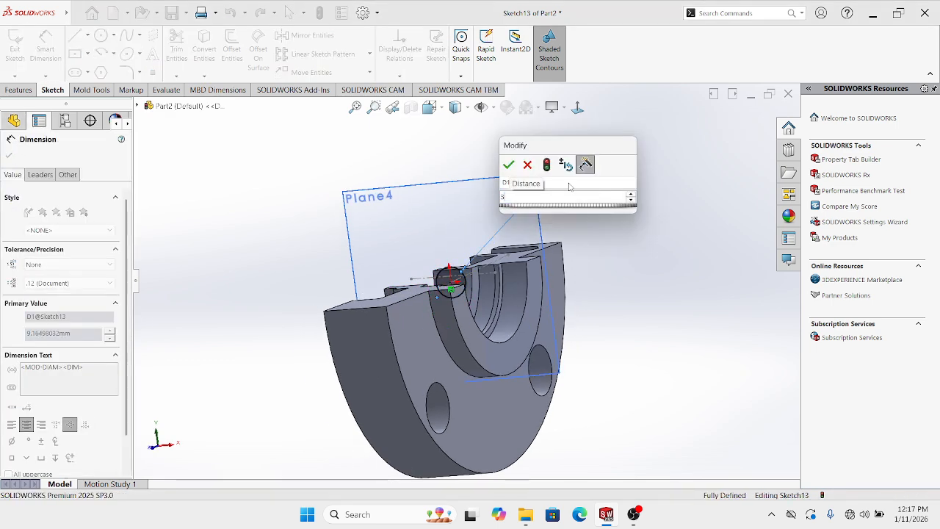
pyautogui.press('Return')
pyautogui.moveTo(556, 230); pyautogui.dragTo(558, 303, button='middle')
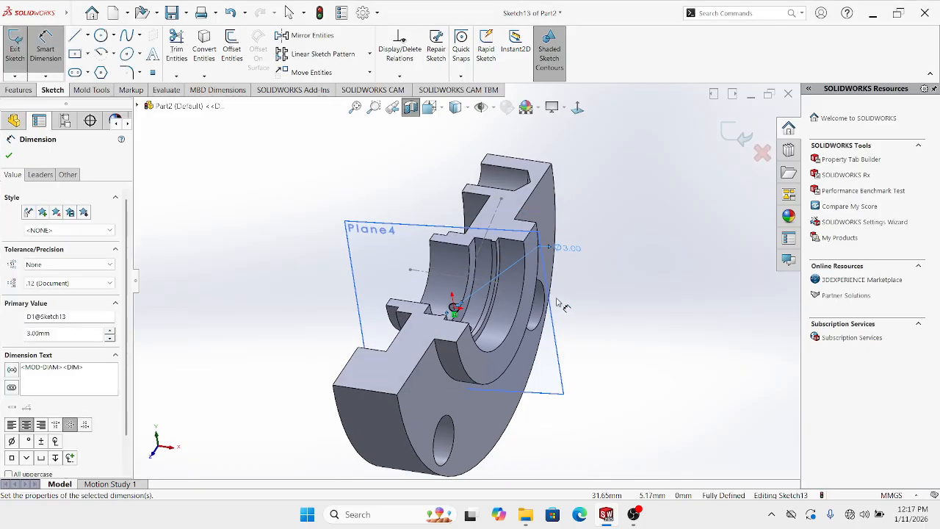
pyautogui.click(19, 89)
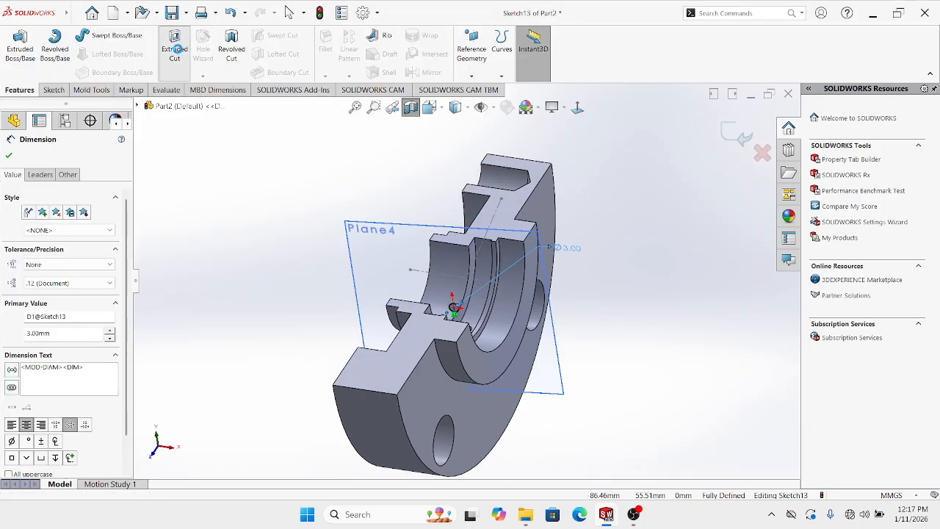
# Extrude-cut the 3 mm circle 80 mm Blind to form the angled hole
pyautogui.click(174, 45)
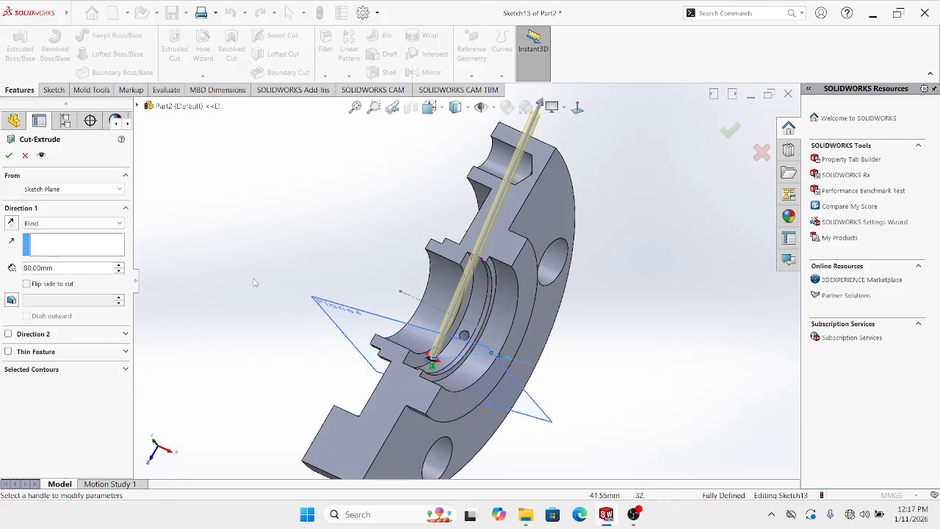
pyautogui.click(9, 155)
pyautogui.moveTo(279, 233); pyautogui.dragTo(592, 339, button='middle')
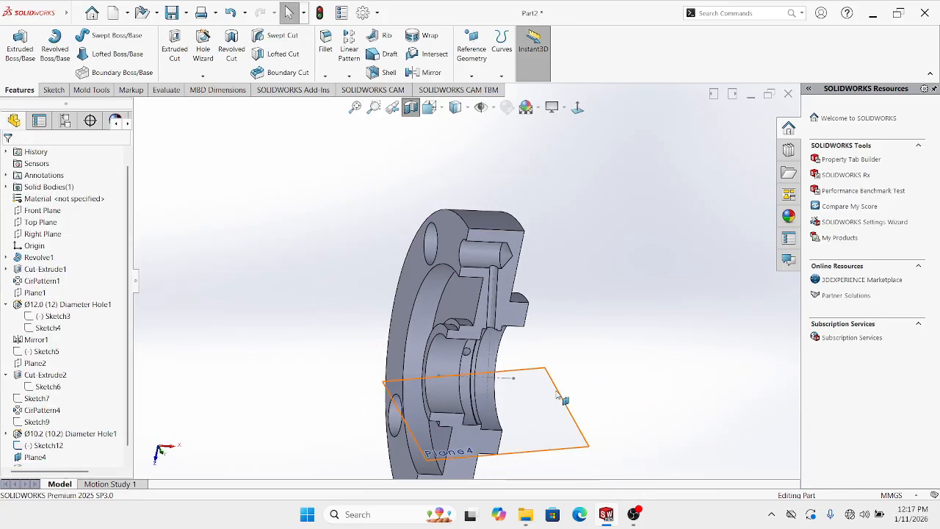
# Hide Plane4 and Sketch12
pyautogui.rightClick(546, 395)
pyautogui.click(587, 353)
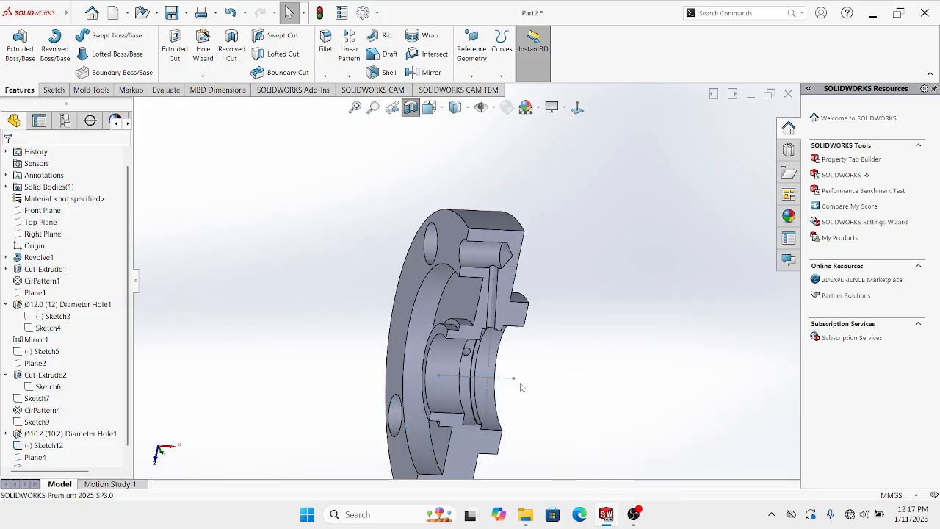
pyautogui.rightClick(491, 350)
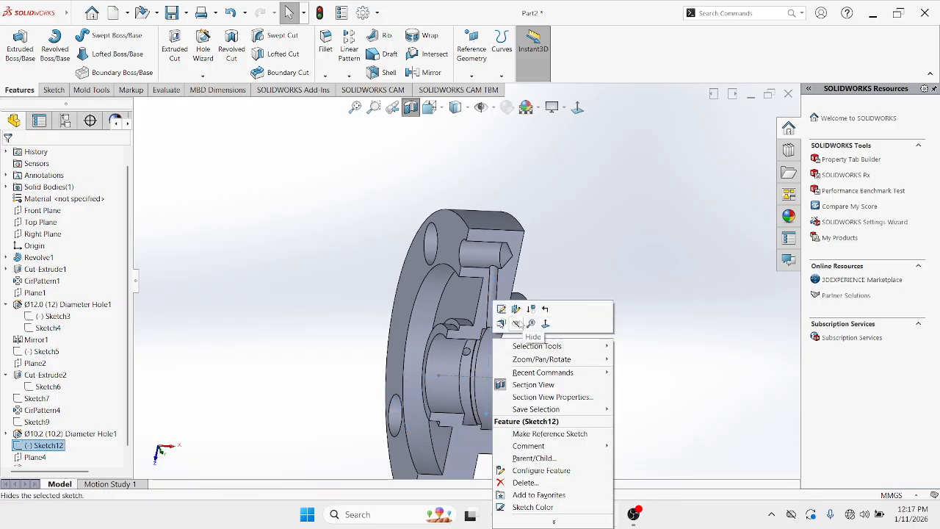
pyautogui.click(516, 325)
# Turn off the section view and view the whole flange face-on
pyautogui.scroll(2, 547, 367)
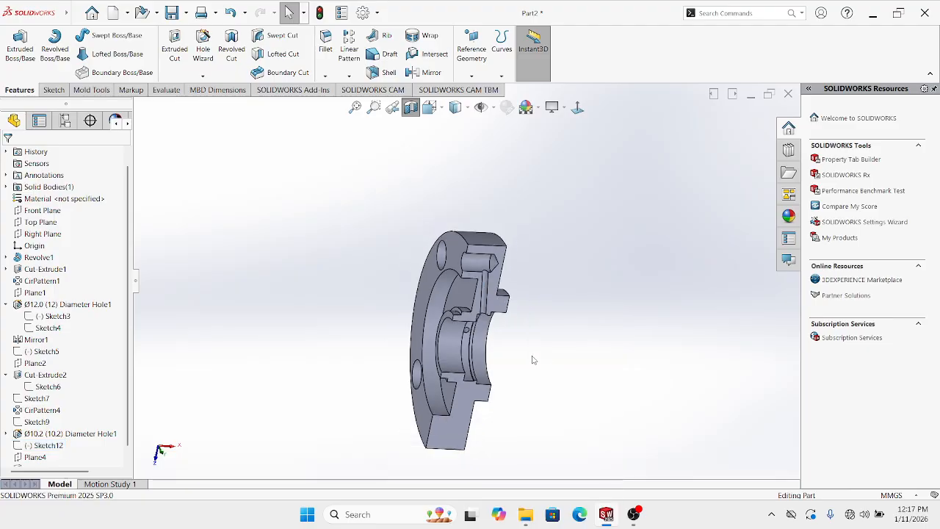
pyautogui.click(412, 112)
pyautogui.moveTo(507, 209); pyautogui.dragTo(630, 278, button='middle')
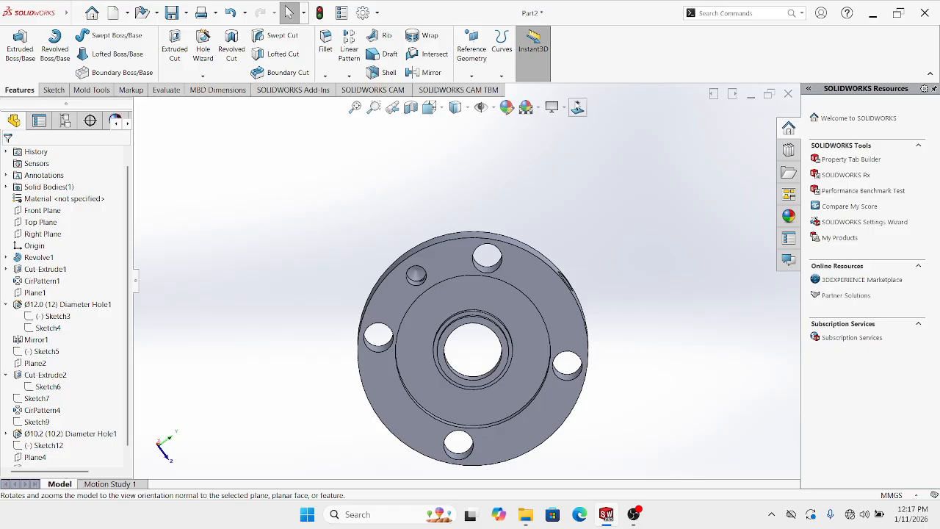
pyautogui.click(578, 108)
pyautogui.scroll(1, 550, 381)
pyautogui.moveTo(523, 375); pyautogui.dragTo(543, 334, button='middle')
pyautogui.click(578, 108)
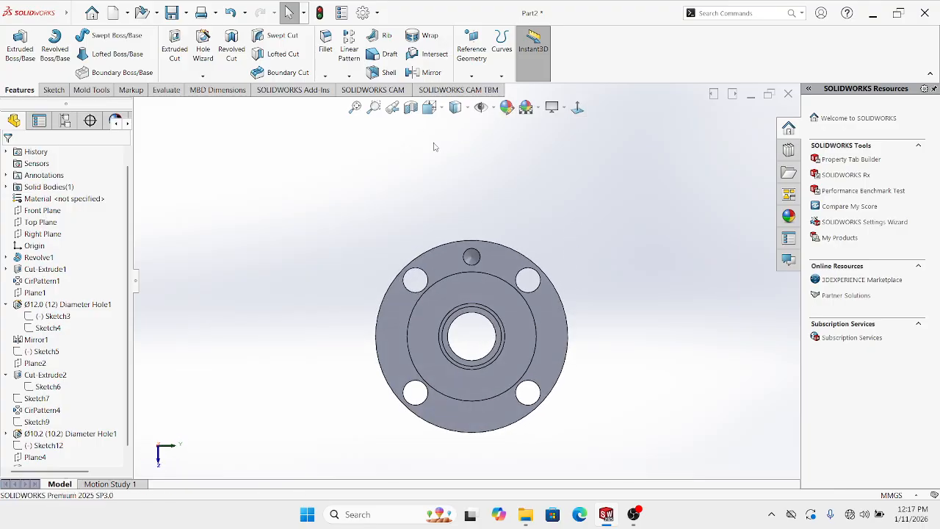
pyautogui.click(410, 108)
pyautogui.moveTo(467, 250); pyautogui.dragTo(422, 303, button='middle')
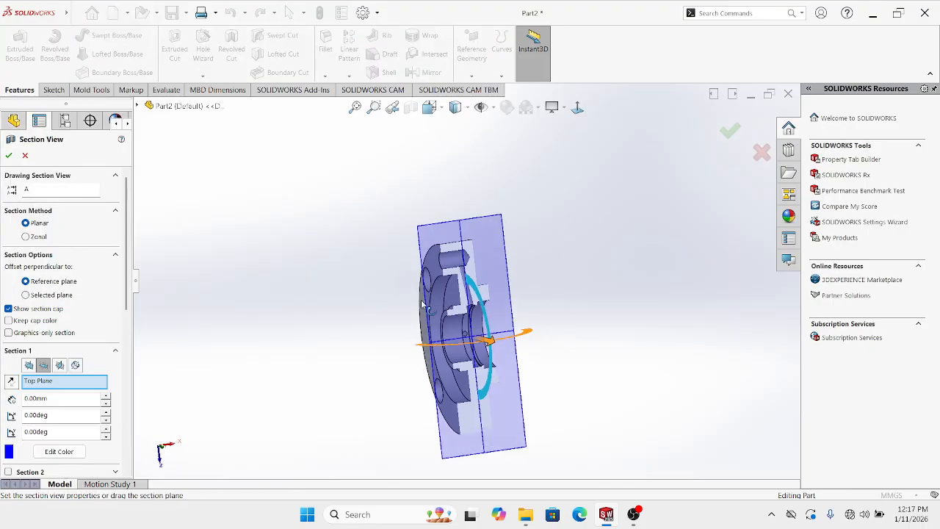
pyautogui.moveTo(505, 182); pyautogui.dragTo(565, 253, button='middle')
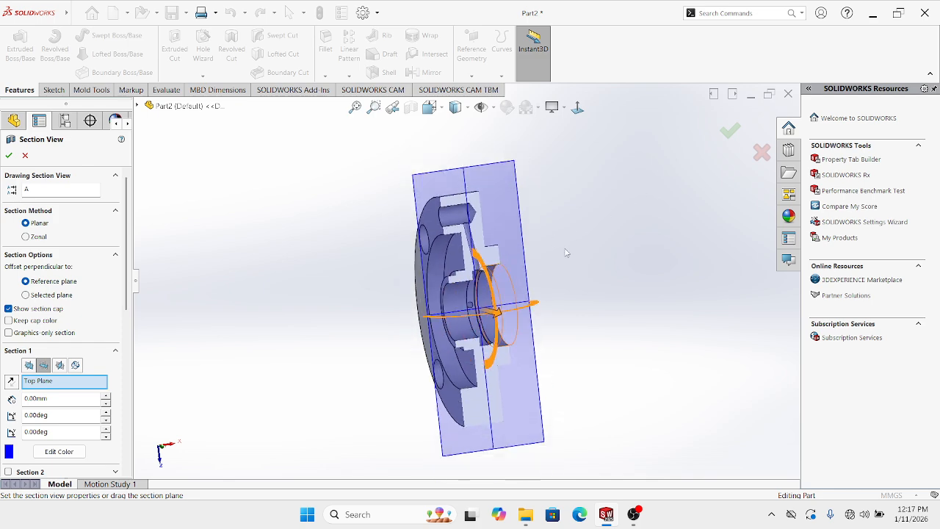
pyautogui.click(761, 153)
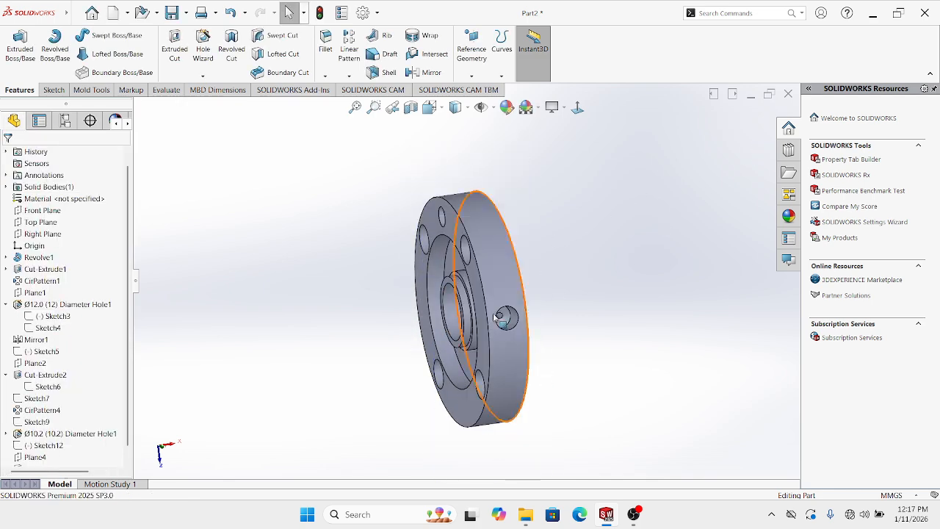
pyautogui.click(410, 107)
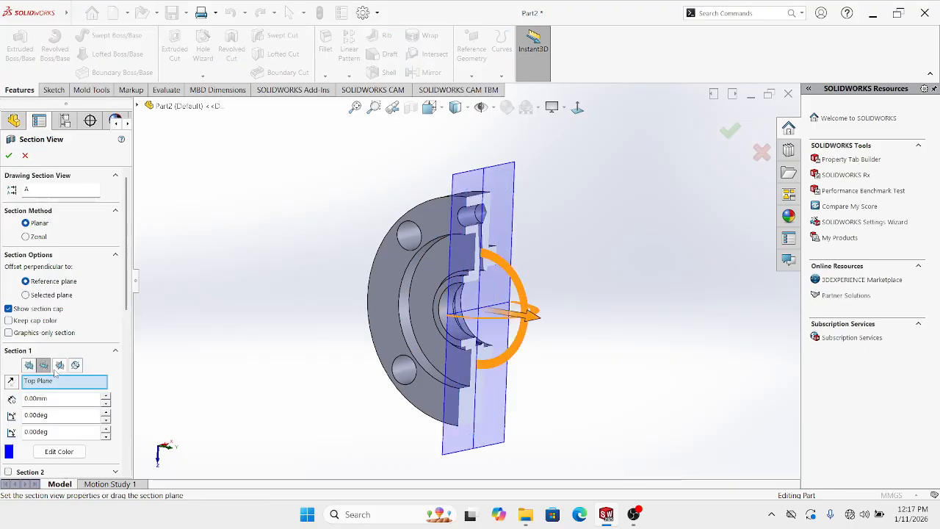
pyautogui.click(60, 366)
pyautogui.click(29, 365)
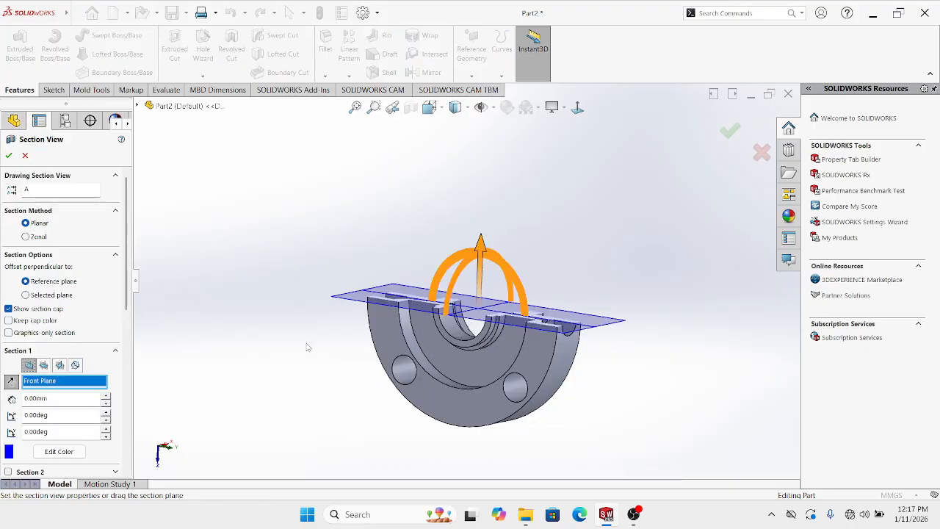
pyautogui.moveTo(307, 346); pyautogui.dragTo(350, 383, button='middle')
pyautogui.click(730, 131)
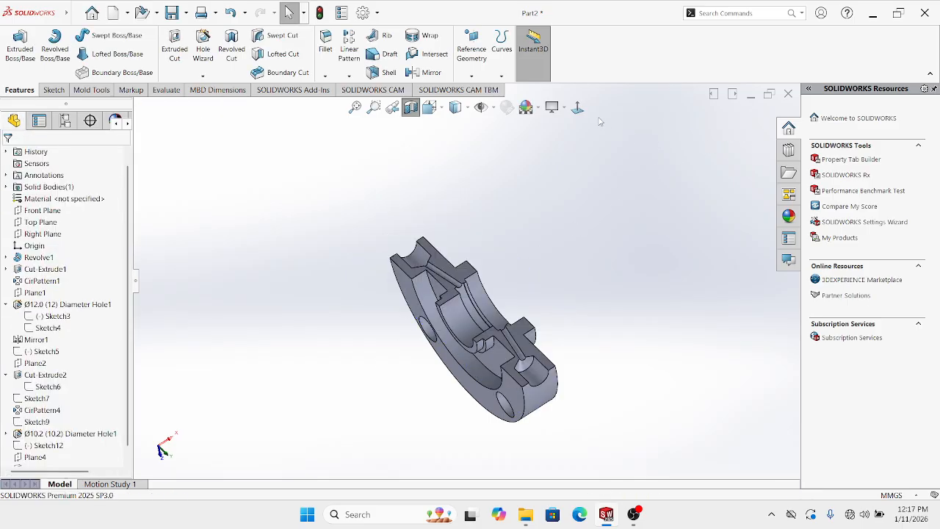
pyautogui.moveTo(564, 196); pyautogui.dragTo(487, 292, button='middle')
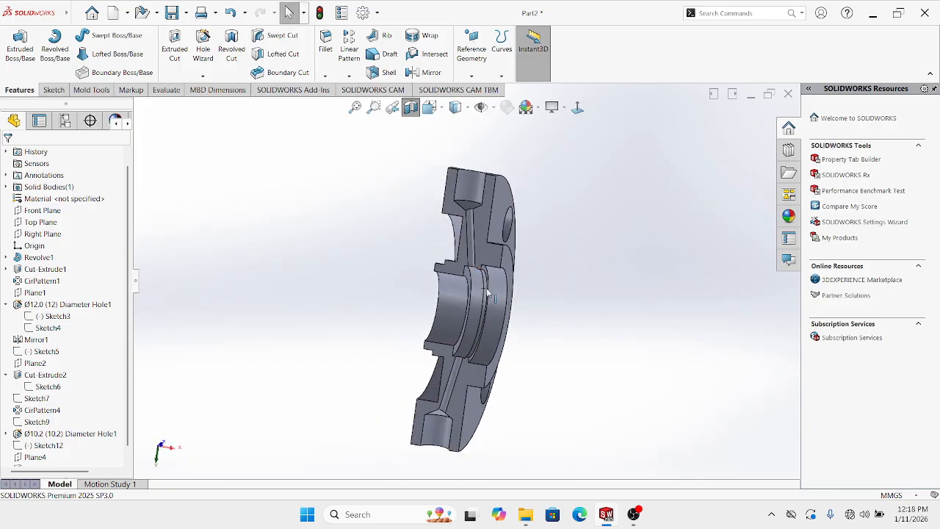
pyautogui.click(410, 107)
pyautogui.moveTo(413, 117); pyautogui.dragTo(632, 204, button='middle')
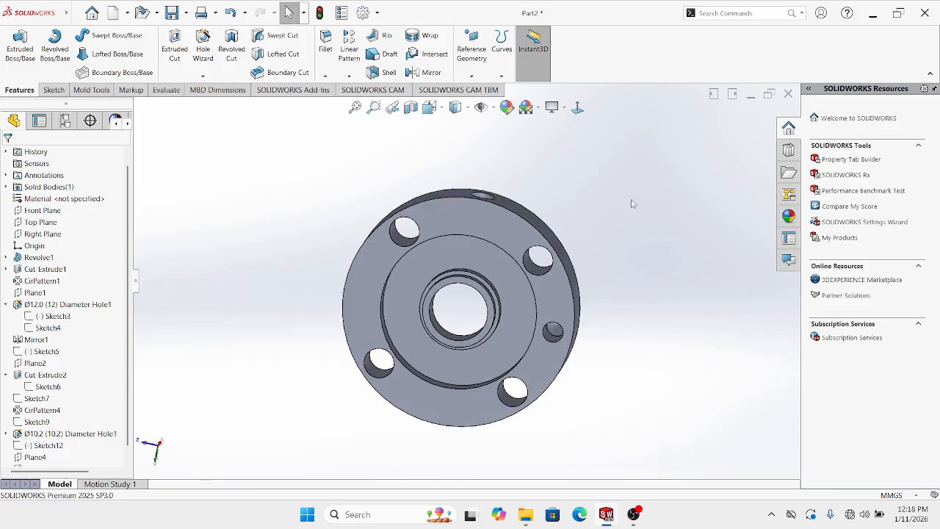
# Tilt the flange to show its thickness and launch Insert > Annotations > Cosmetic Thread
pyautogui.click(577, 108)
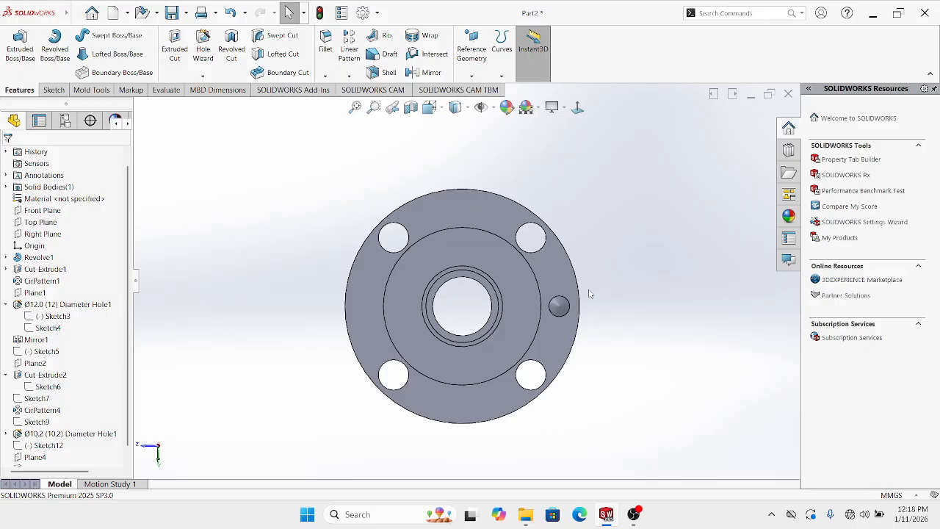
pyautogui.moveTo(589, 276); pyautogui.dragTo(482, 235, button='middle')
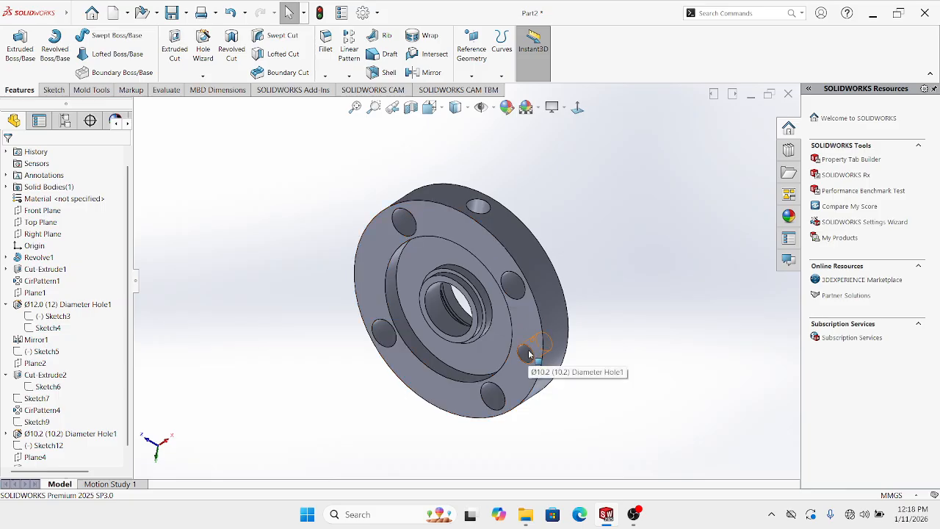
pyautogui.moveTo(528, 354); pyautogui.dragTo(521, 335, button='middle')
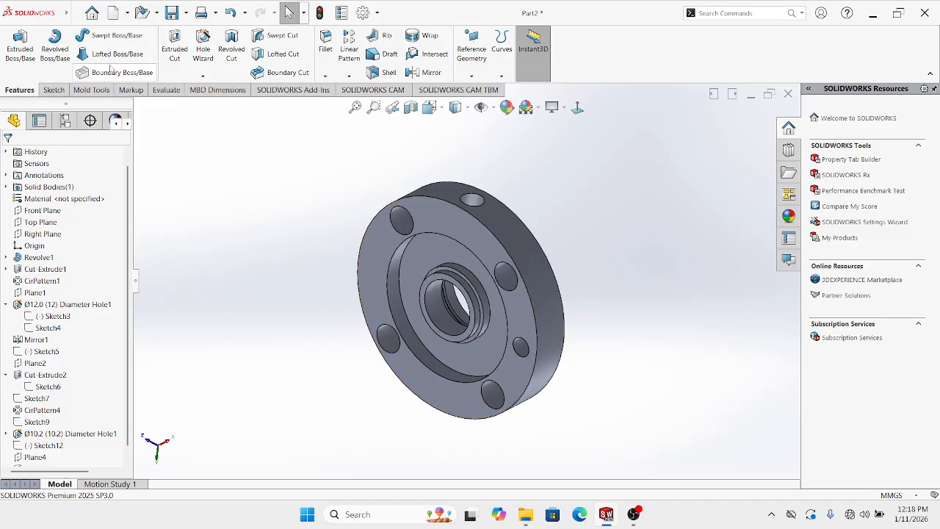
pyautogui.click(76, 13)
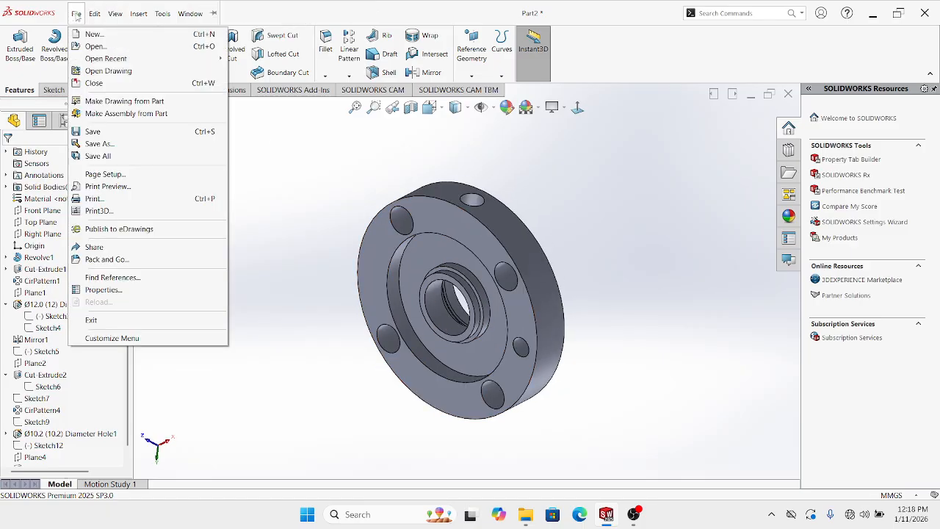
pyautogui.moveTo(137, 16)
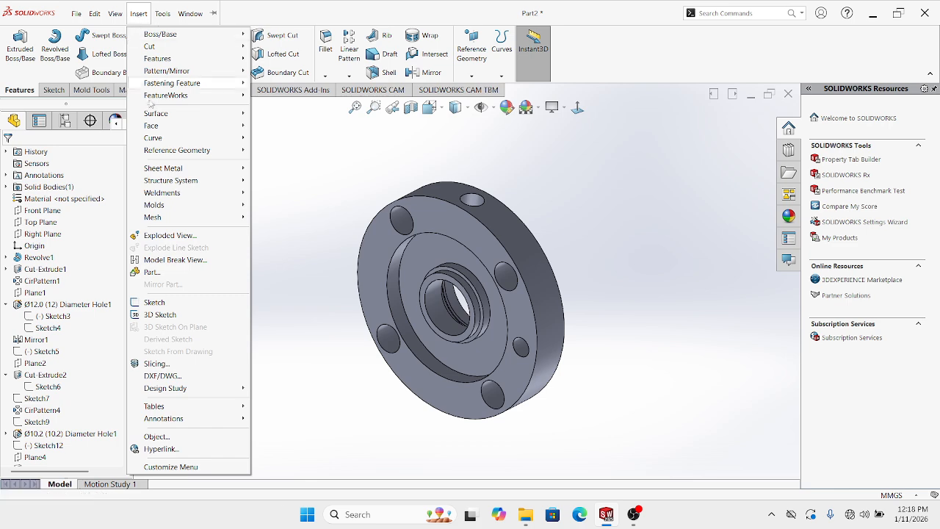
pyautogui.moveTo(181, 419)
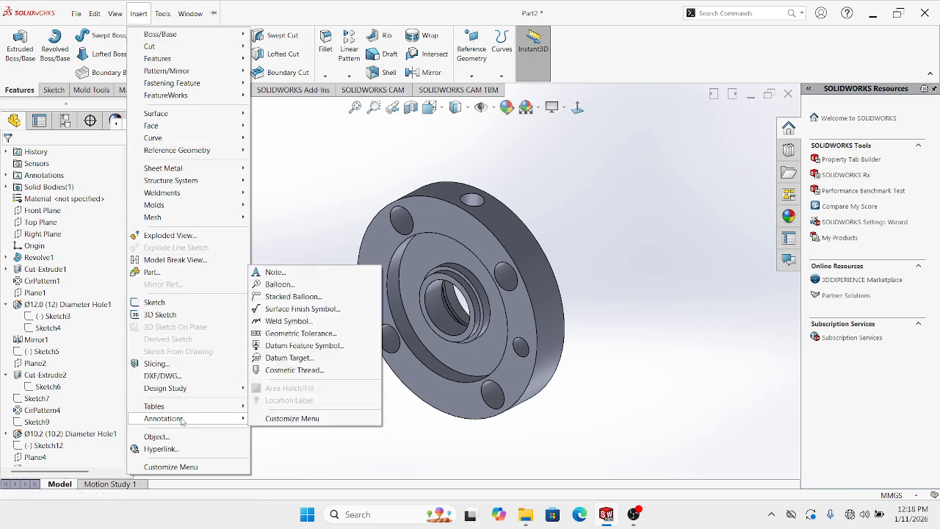
pyautogui.click(292, 374)
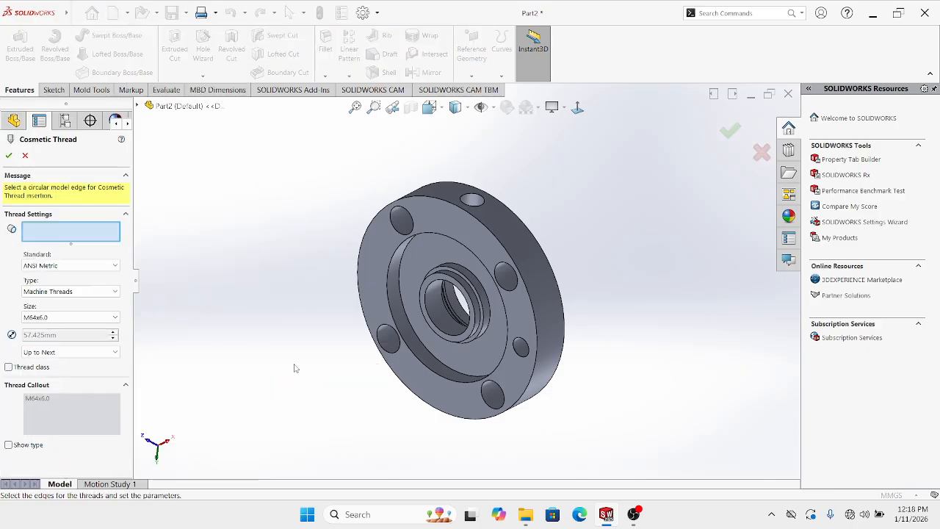
# Select the rim hole's circular edge and apply an M14x1.5 cosmetic thread
pyautogui.moveTo(418, 290); pyautogui.dragTo(357, 321, button='middle')
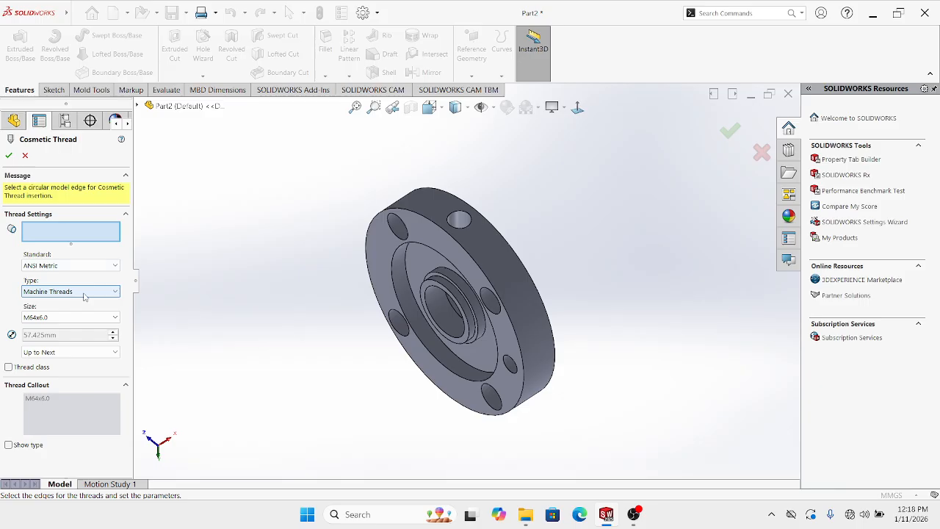
pyautogui.scroll(-1, 472, 220)
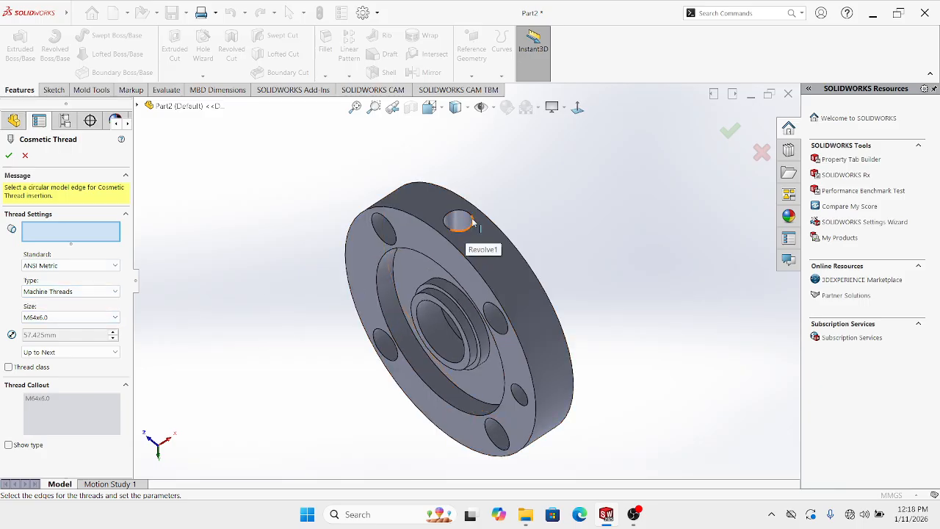
pyautogui.scroll(-2, 472, 221)
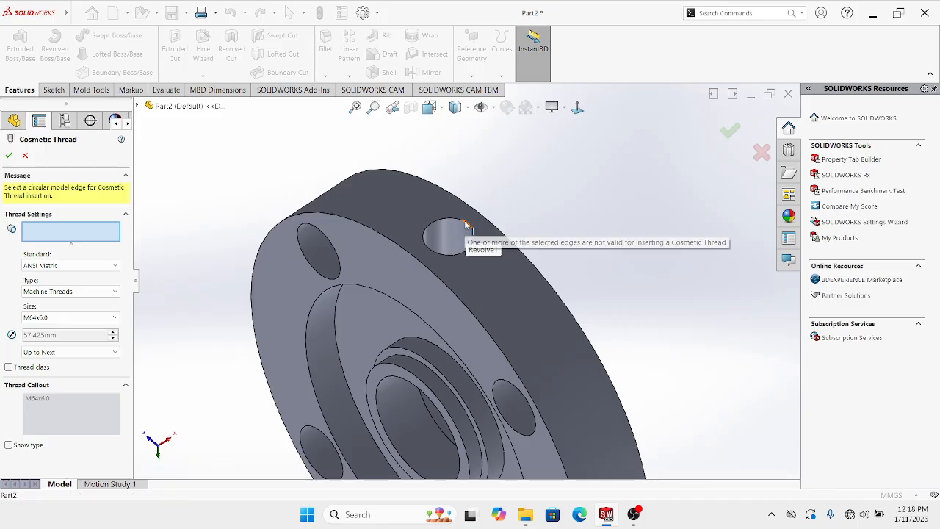
pyautogui.click(450, 222)
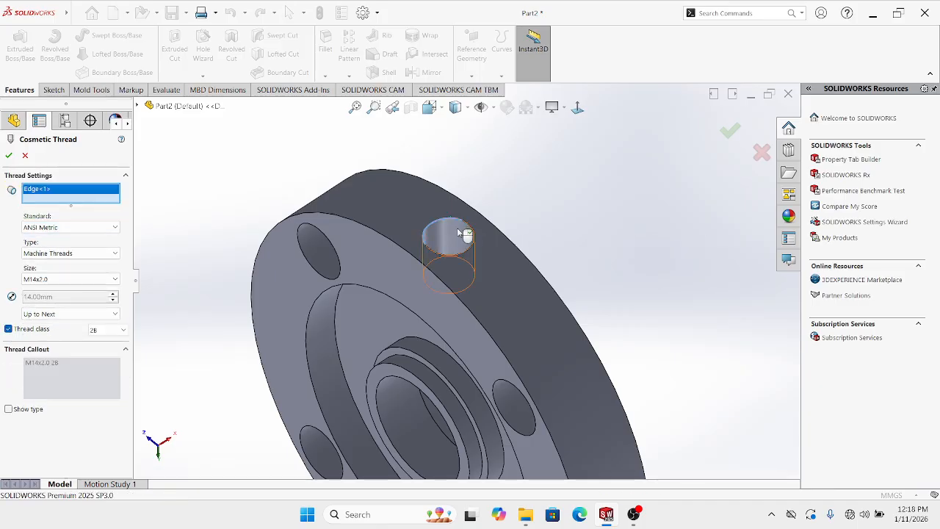
pyautogui.click(39, 282)
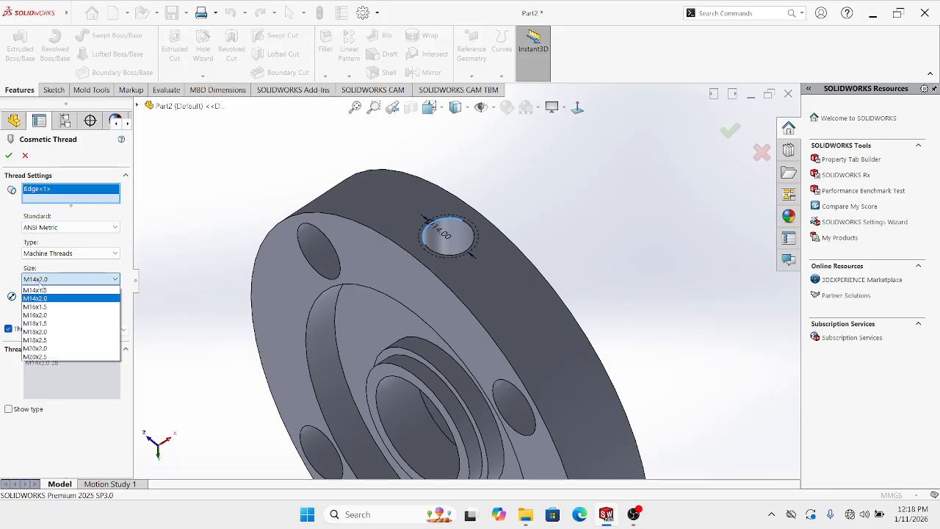
pyautogui.click(41, 291)
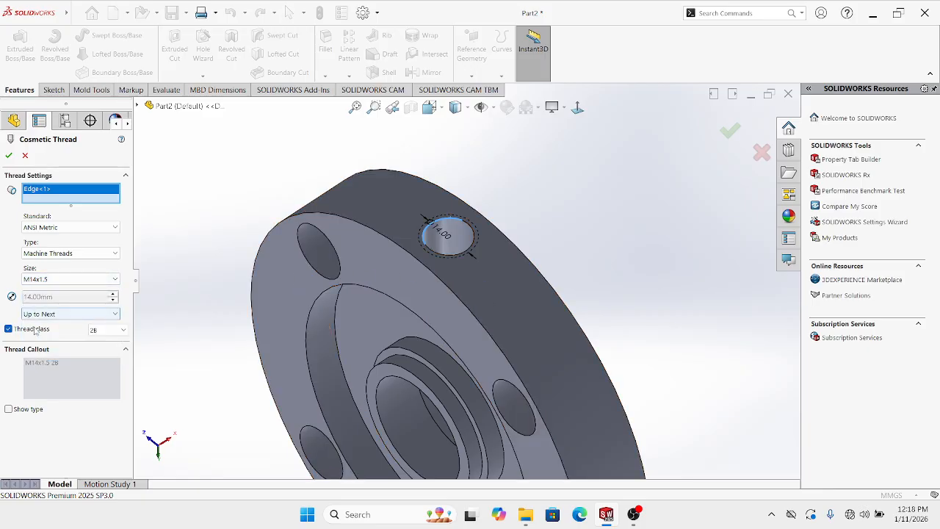
pyautogui.moveTo(537, 302); pyautogui.dragTo(596, 338, button='middle')
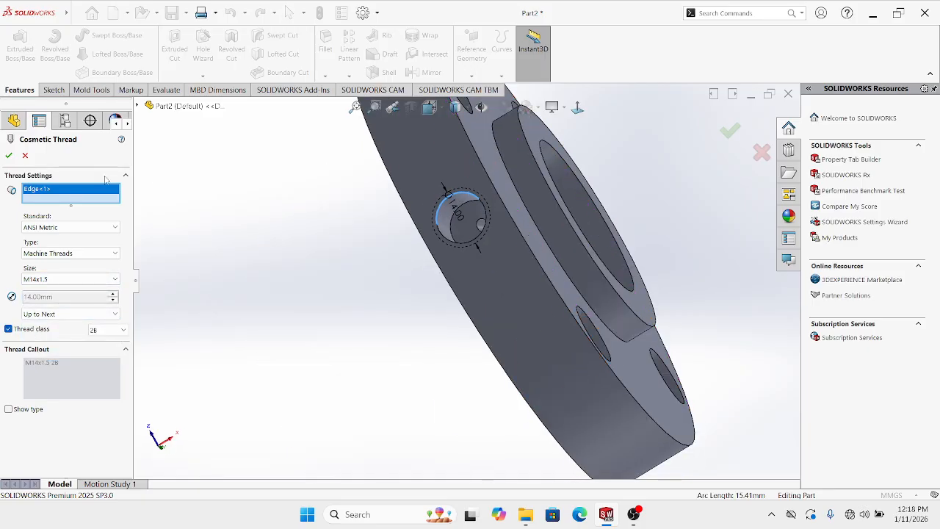
pyautogui.click(9, 155)
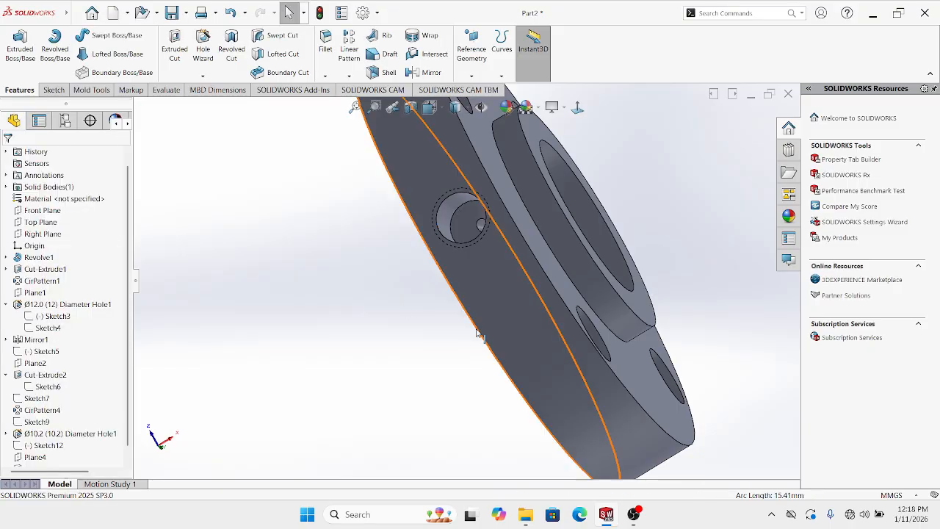
pyautogui.moveTo(372, 306); pyautogui.dragTo(508, 227, button='middle')
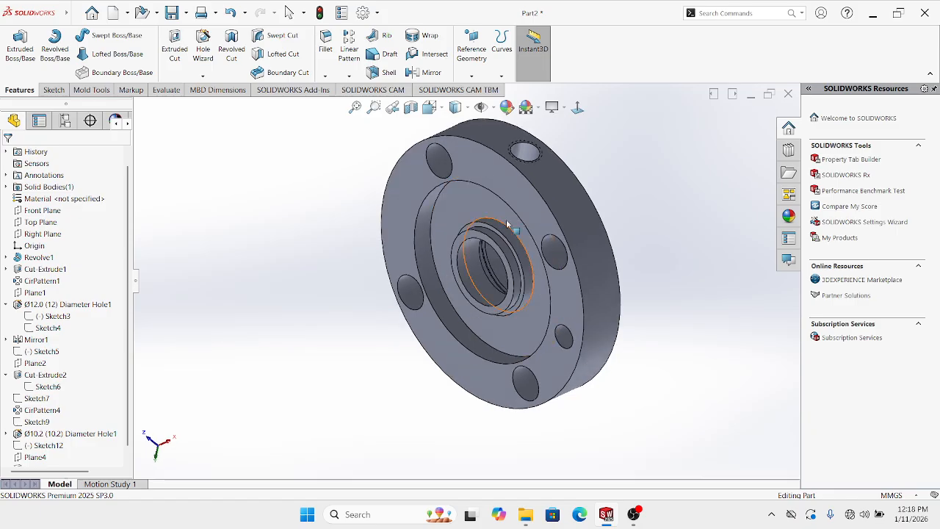
pyautogui.scroll(1, 508, 227)
pyautogui.scroll(-1, 565, 203)
# Keep Shaded cosmetic threads enabled in Document Properties > Detailing
pyautogui.click(363, 13)
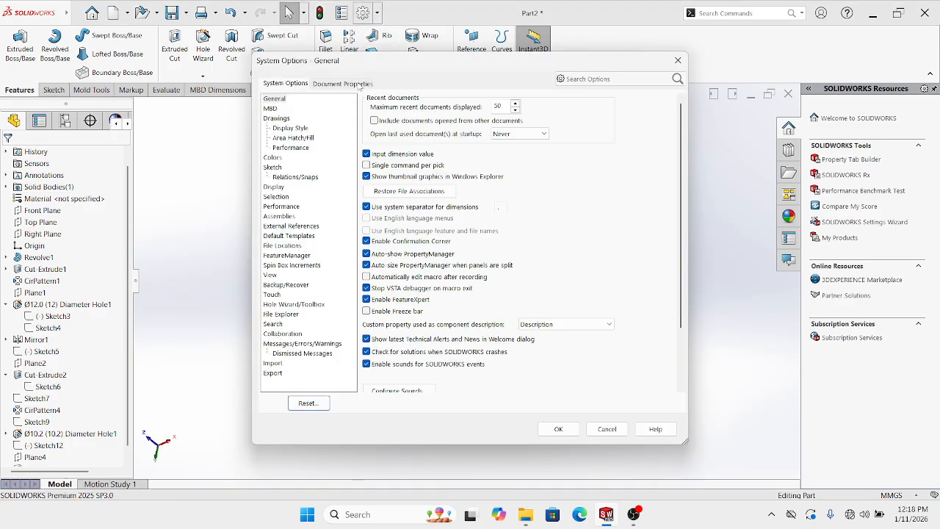
pyautogui.click(357, 85)
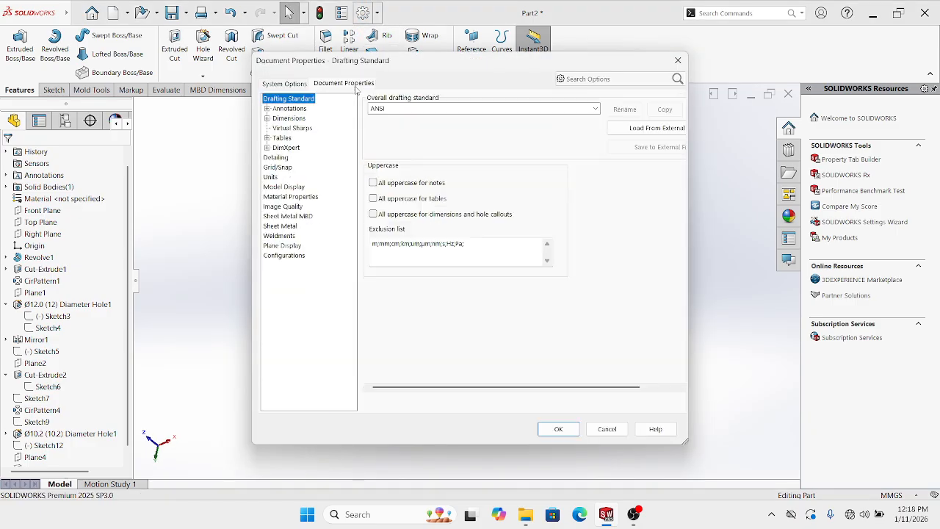
pyautogui.click(276, 158)
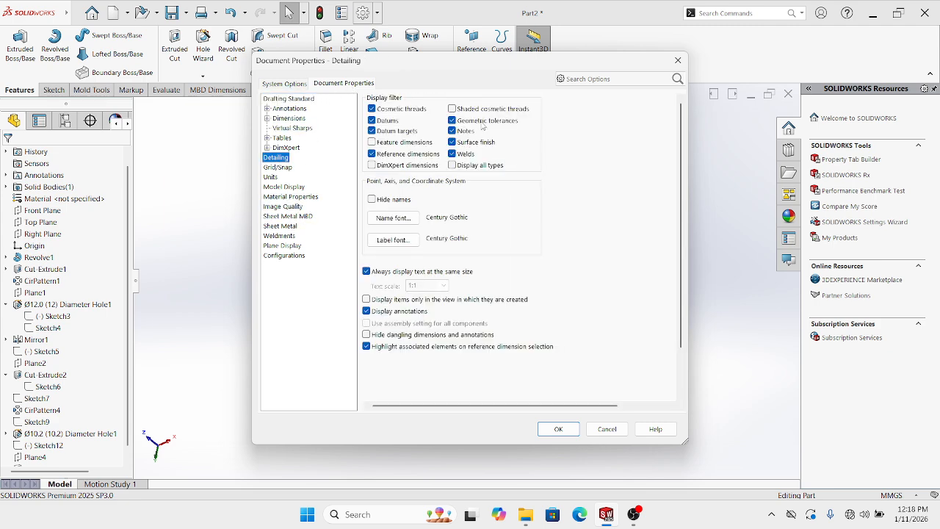
pyautogui.click(558, 429)
pyautogui.scroll(-5, 525, 204)
pyautogui.scroll(4, 524, 204)
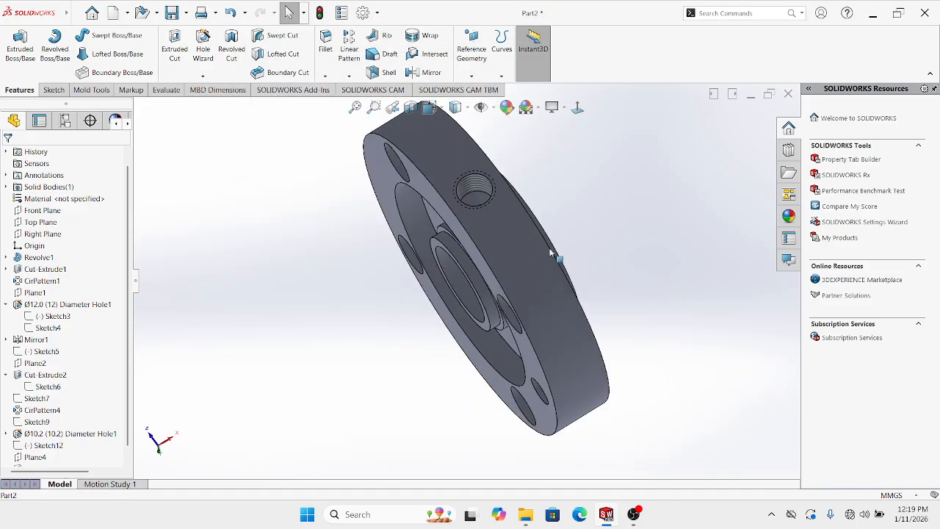
pyautogui.scroll(-8, 502, 192)
pyautogui.scroll(10, 454, 197)
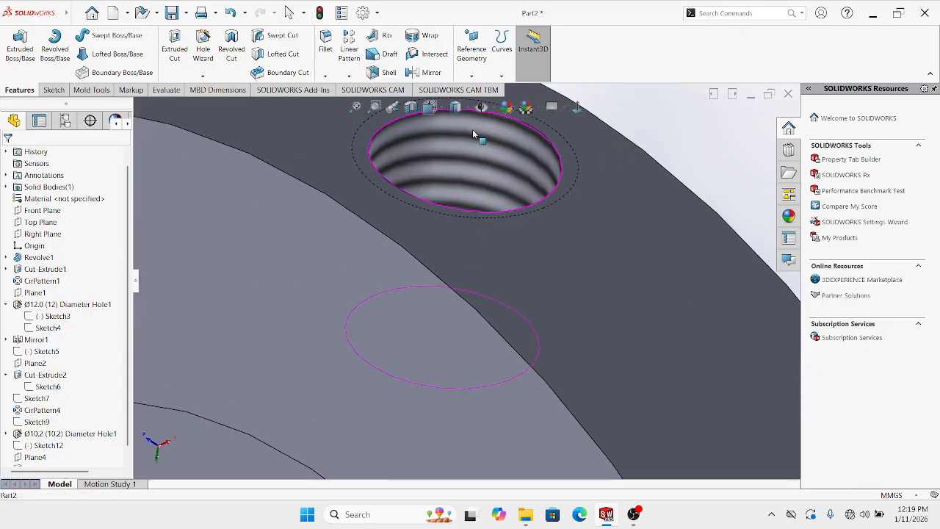
# Orbit the flange to view the shaded thread from the front-left
pyautogui.moveTo(492, 385); pyautogui.dragTo(524, 262, button='middle')
pyautogui.scroll(-3, 464, 297)
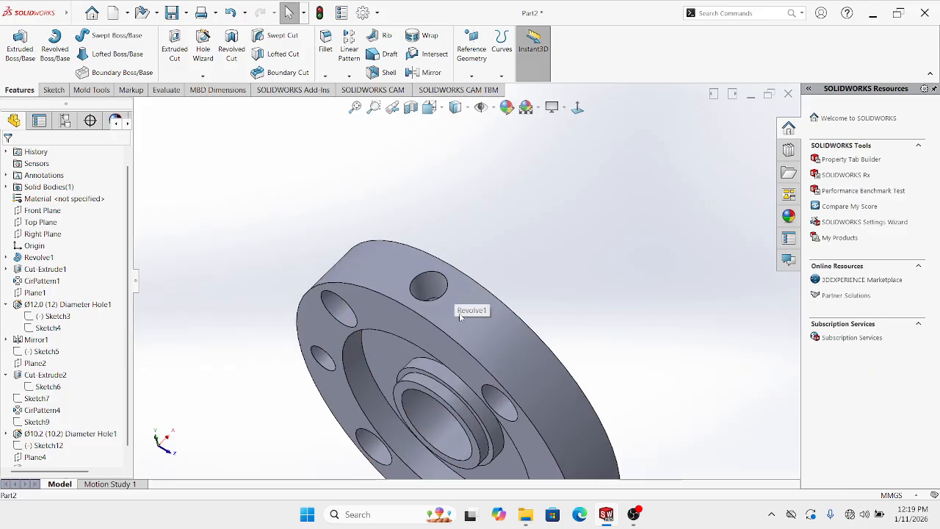
pyautogui.scroll(3, 465, 312)
pyautogui.moveTo(475, 327); pyautogui.dragTo(463, 280, button='middle')
pyautogui.scroll(-2, 459, 276)
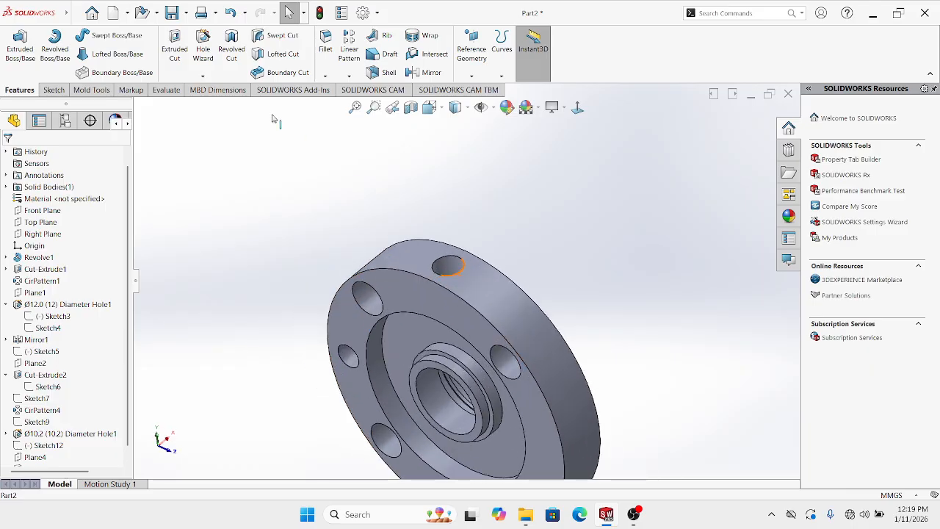
pyautogui.click(95, 13)
pyautogui.moveTo(135, 15)
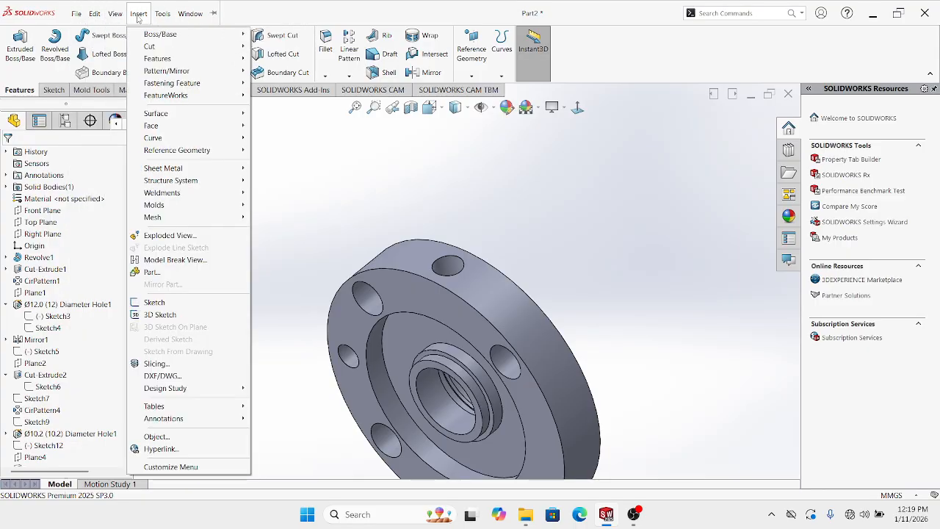
# Apply an M14x1.5 cosmetic thread to the rim hole's circular edge as Cosmetic Thread2
pyautogui.moveTo(168, 419)
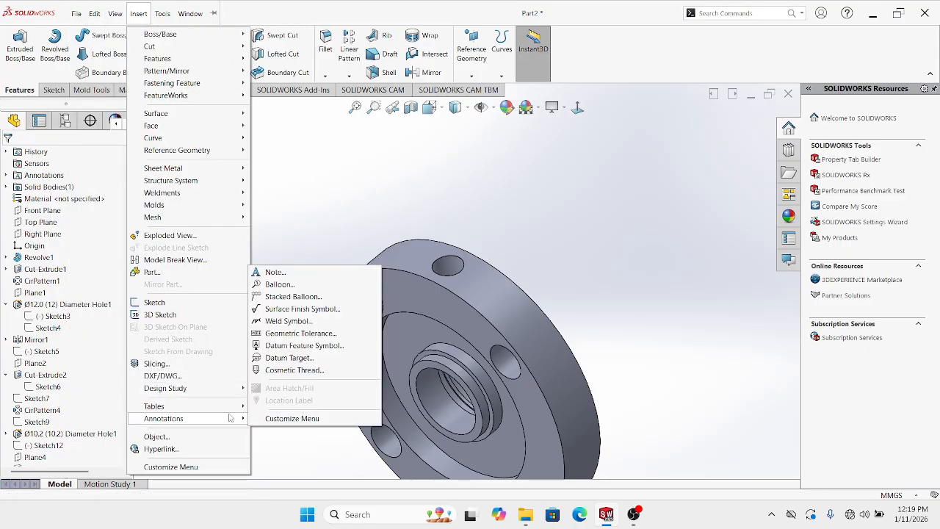
pyautogui.click(294, 371)
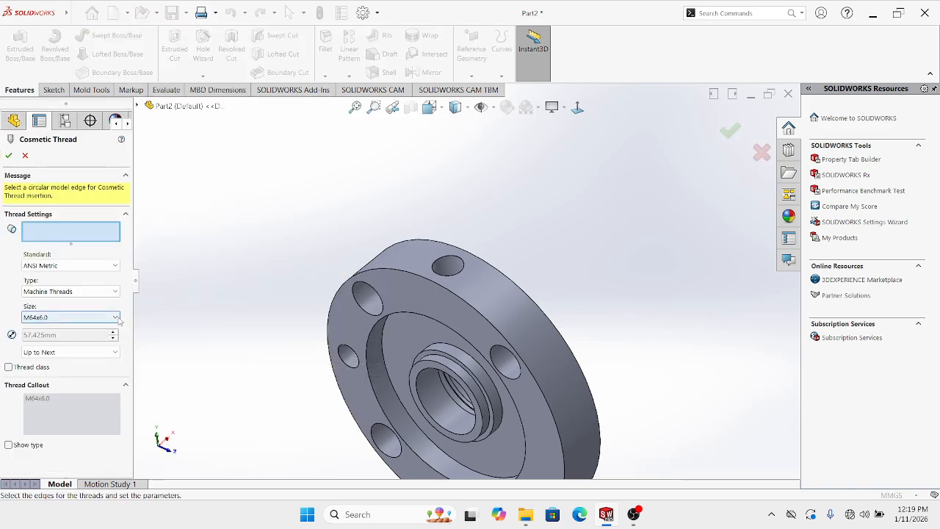
pyautogui.scroll(-10, 424, 255)
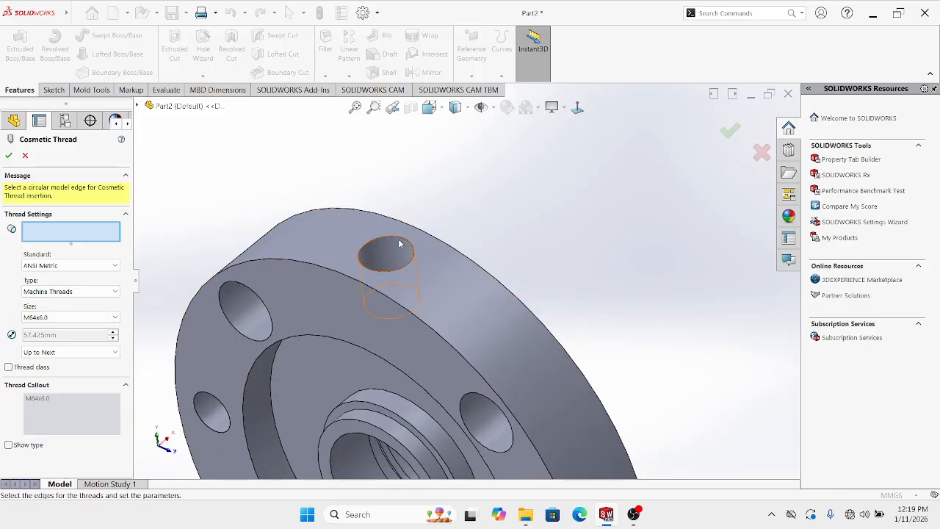
pyautogui.click(421, 245)
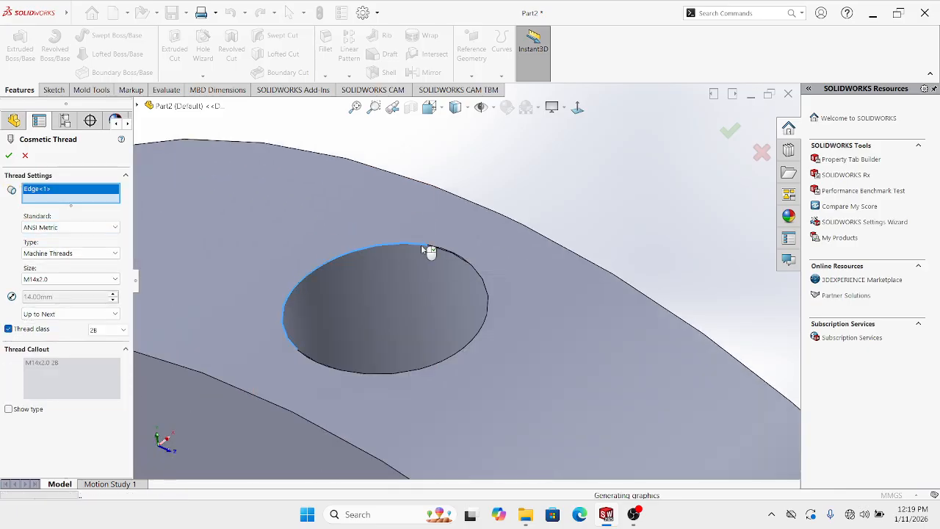
pyautogui.scroll(3, 432, 275)
pyautogui.scroll(3, 434, 284)
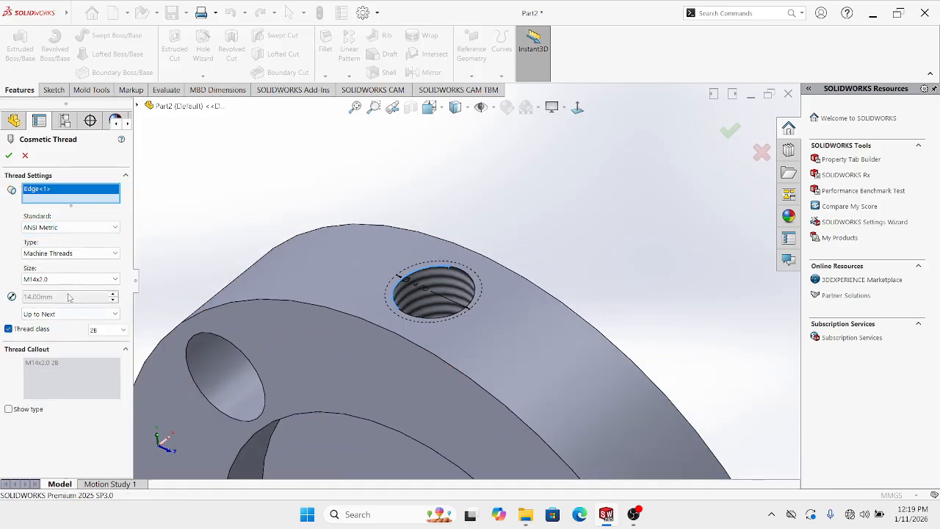
pyautogui.click(55, 279)
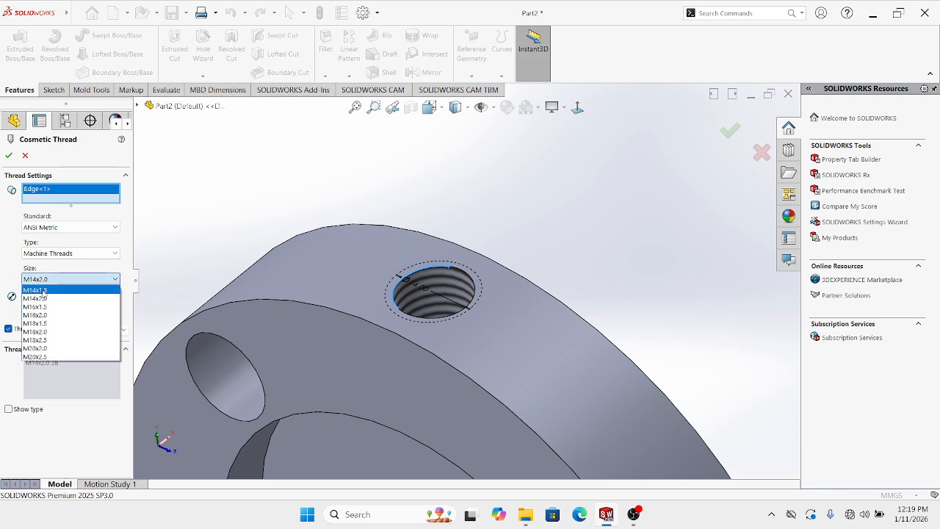
pyautogui.click(43, 292)
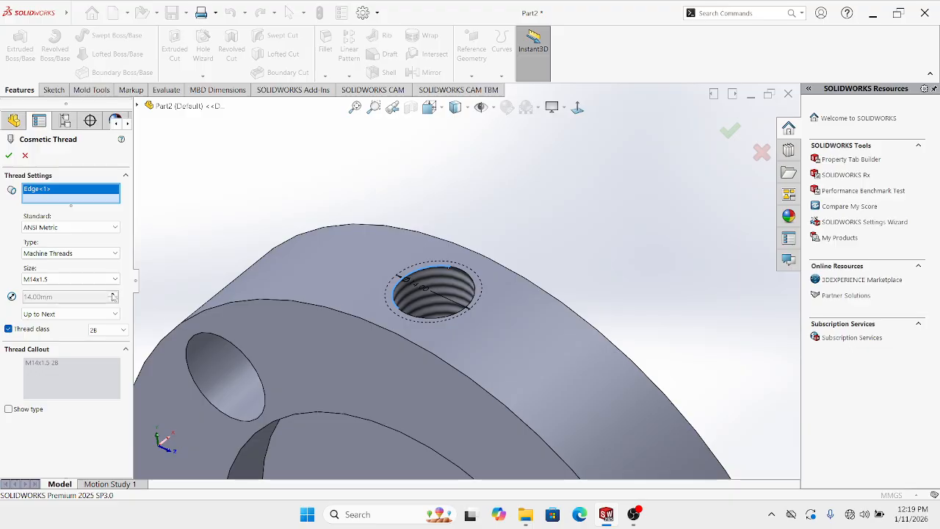
pyautogui.scroll(5, 372, 325)
pyautogui.moveTo(432, 353); pyautogui.dragTo(427, 383, button='middle')
pyautogui.scroll(1, 417, 384)
pyautogui.click(9, 156)
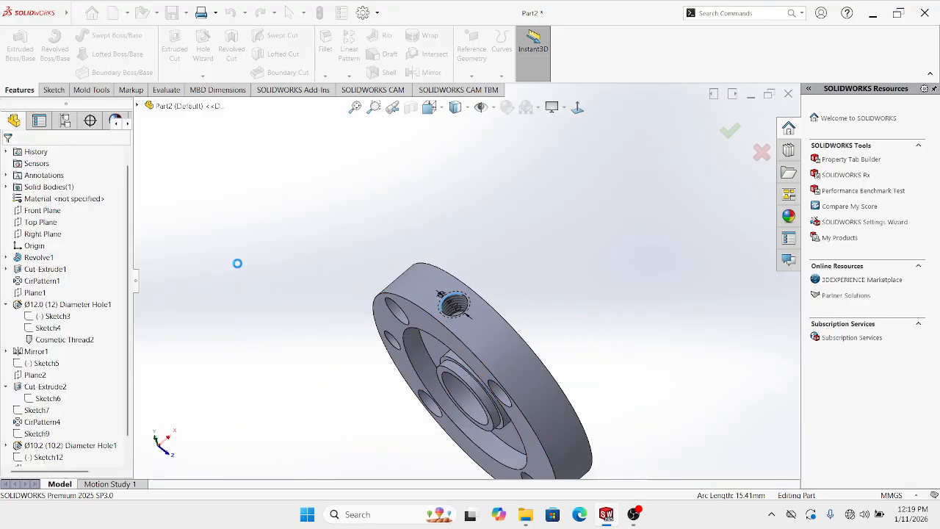
# Orbit the flange to an angled front view to inspect the new thread
pyautogui.moveTo(478, 360); pyautogui.dragTo(384, 312, button='middle')
pyautogui.scroll(-5, 384, 312)
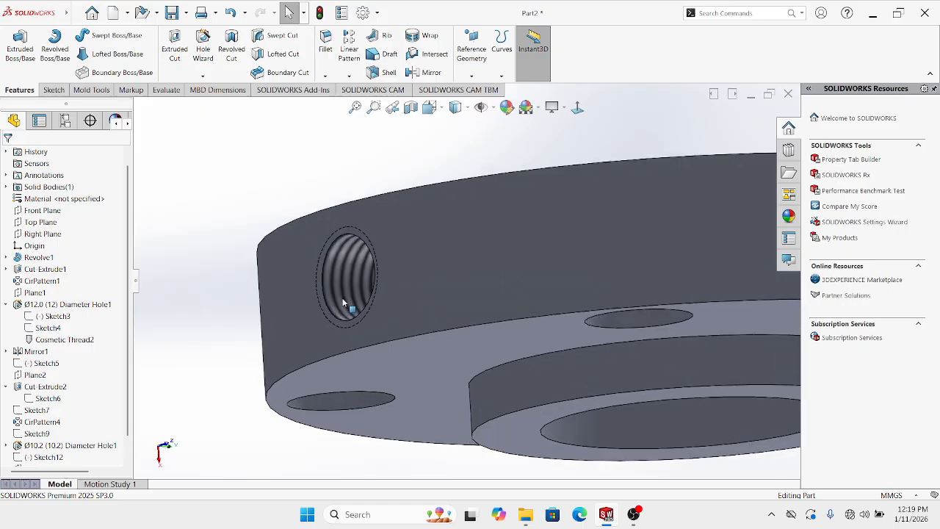
pyautogui.scroll(4, 367, 273)
pyautogui.moveTo(536, 292); pyautogui.dragTo(553, 265, button='middle')
pyautogui.scroll(3, 554, 265)
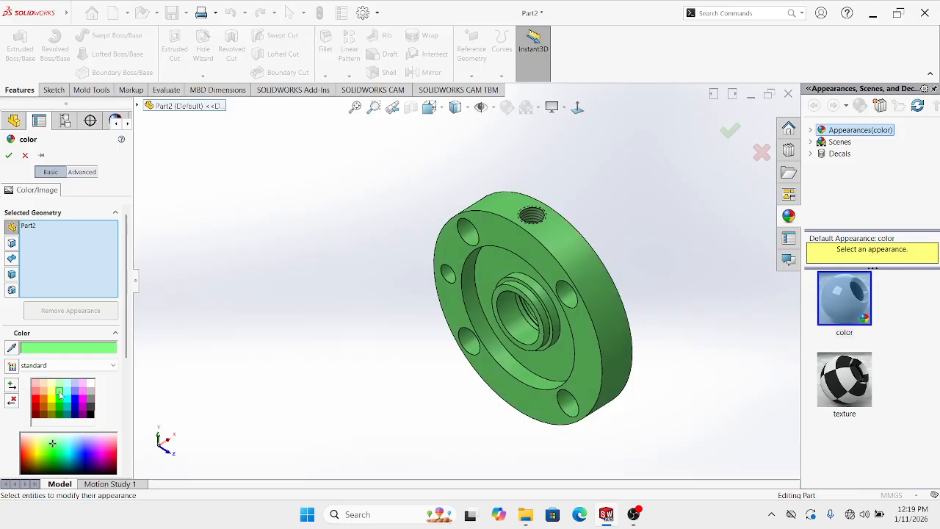
pyautogui.click(52, 394)
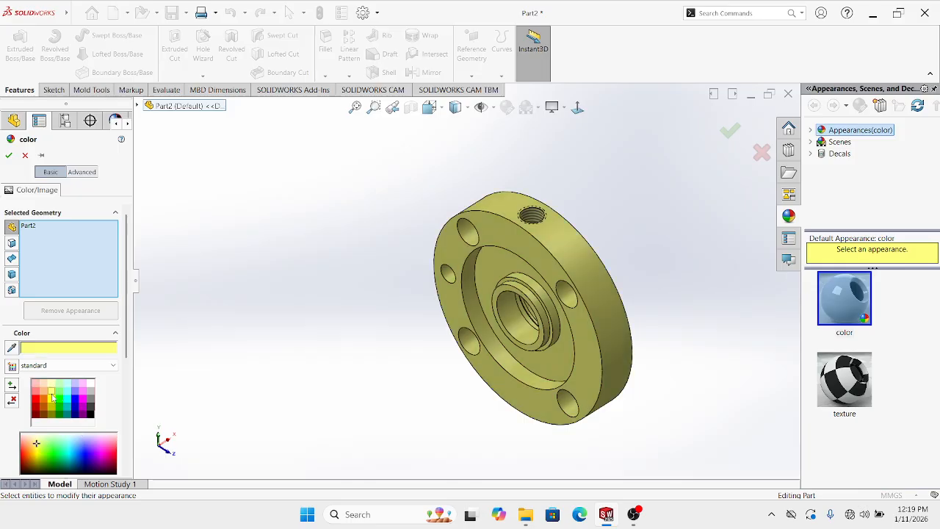
pyautogui.click(9, 155)
pyautogui.scroll(-8, 478, 251)
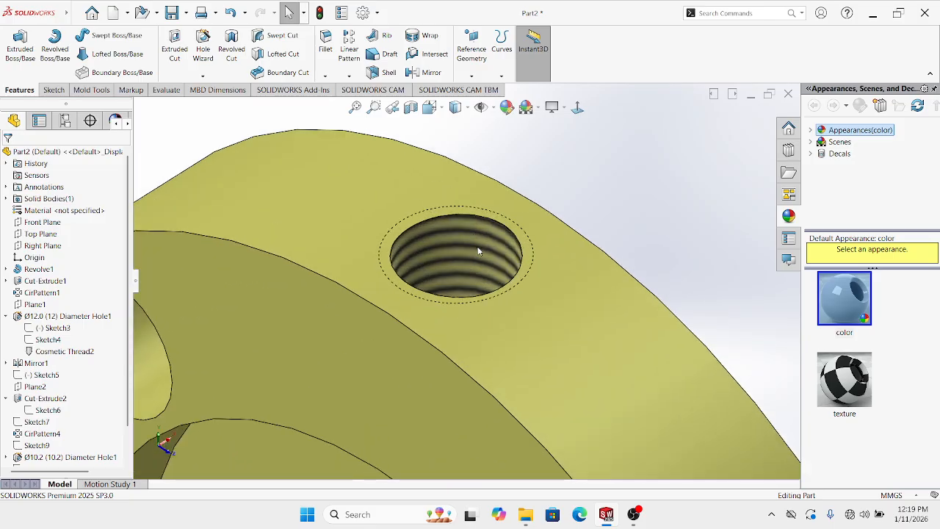
pyautogui.moveTo(477, 251); pyautogui.dragTo(534, 323, button='middle')
pyautogui.scroll(7, 472, 360)
pyautogui.scroll(-2, 500, 215)
pyautogui.scroll(2, 513, 243)
pyautogui.click(578, 108)
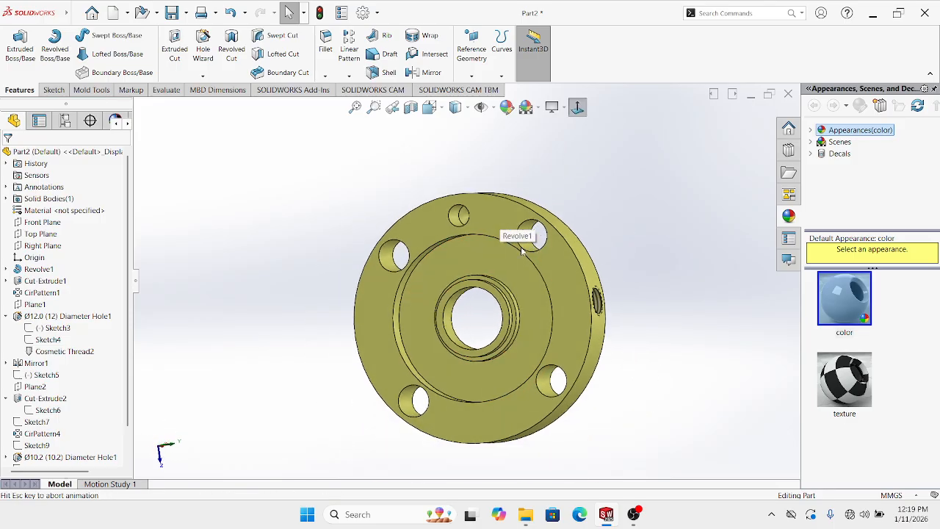
pyautogui.moveTo(492, 237); pyautogui.dragTo(444, 242, button='middle')
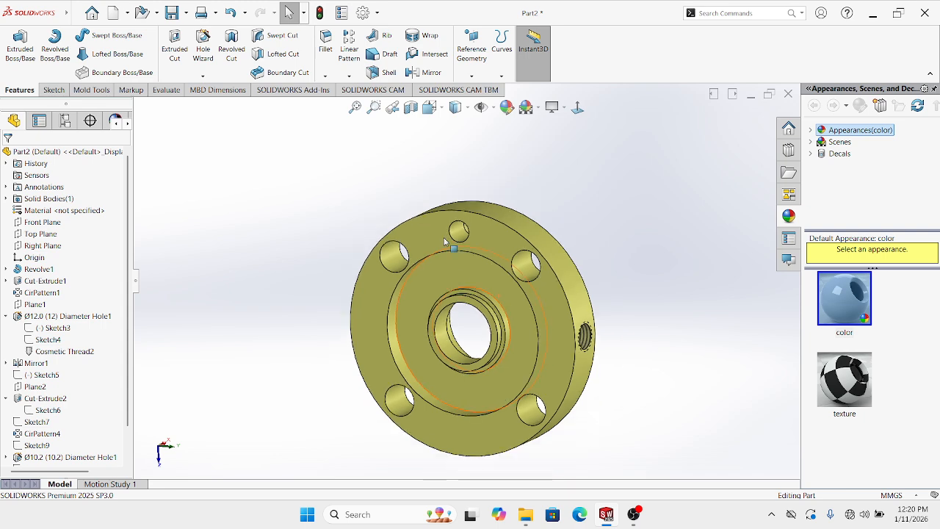
pyautogui.click(203, 77)
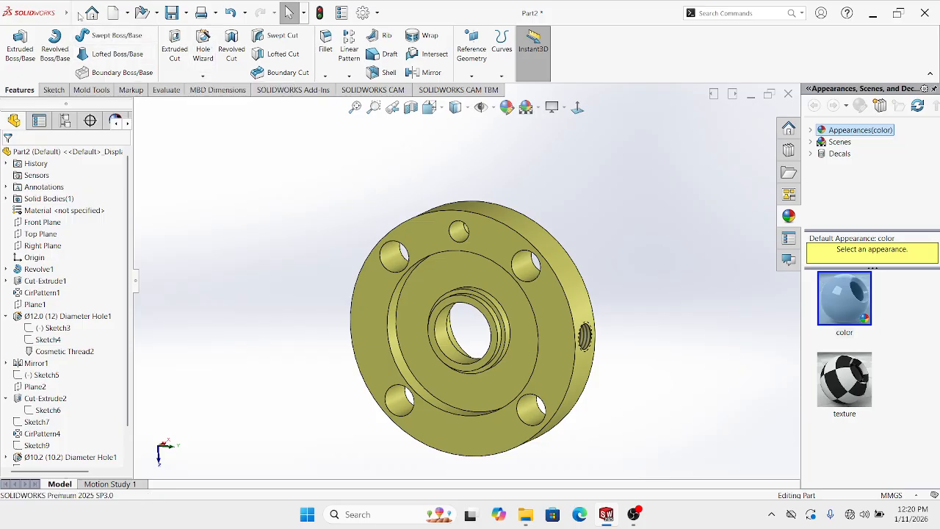
# Start a cosmetic thread on the edge of the Ø10.2 mm radial hole
pyautogui.click(76, 14)
pyautogui.moveTo(139, 14)
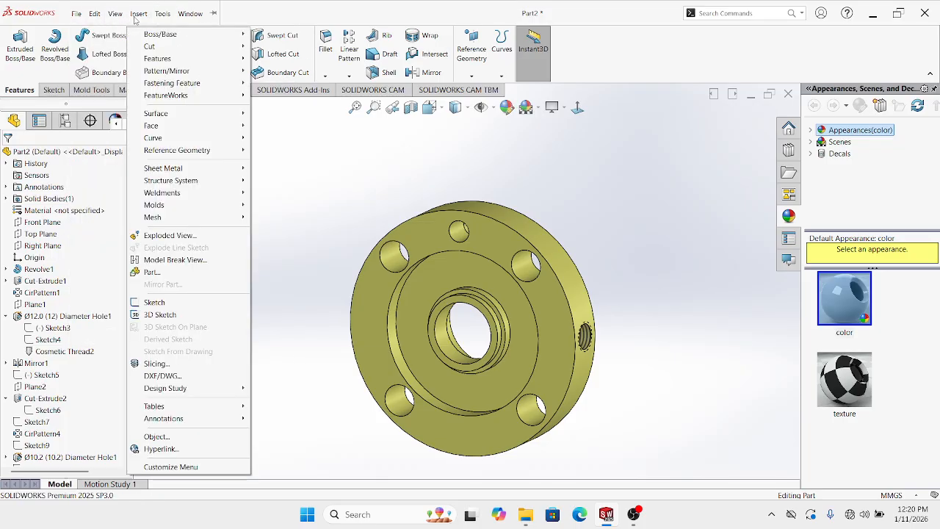
pyautogui.moveTo(222, 418)
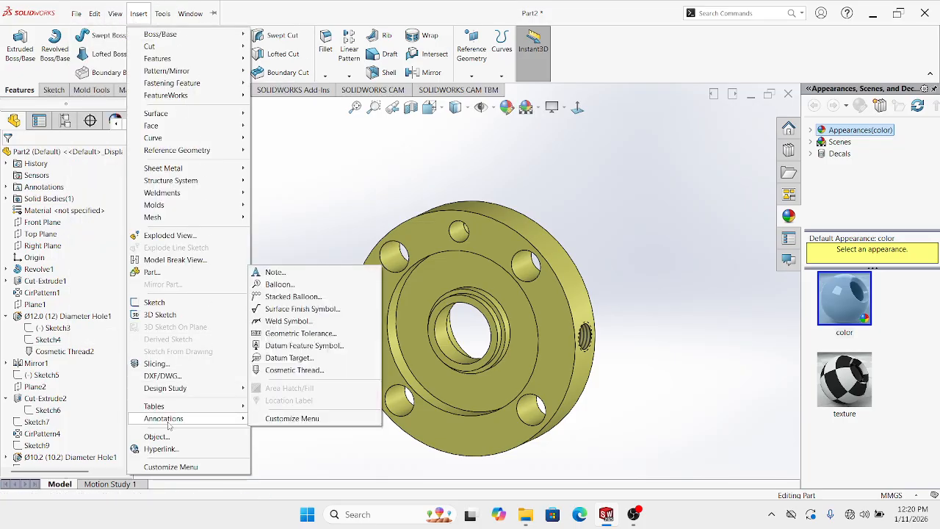
pyautogui.click(288, 370)
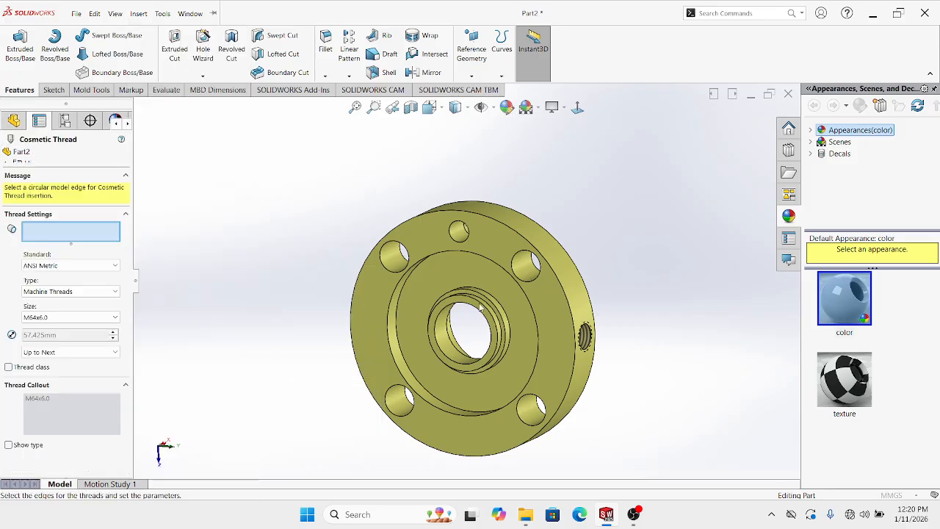
pyautogui.scroll(-5, 463, 272)
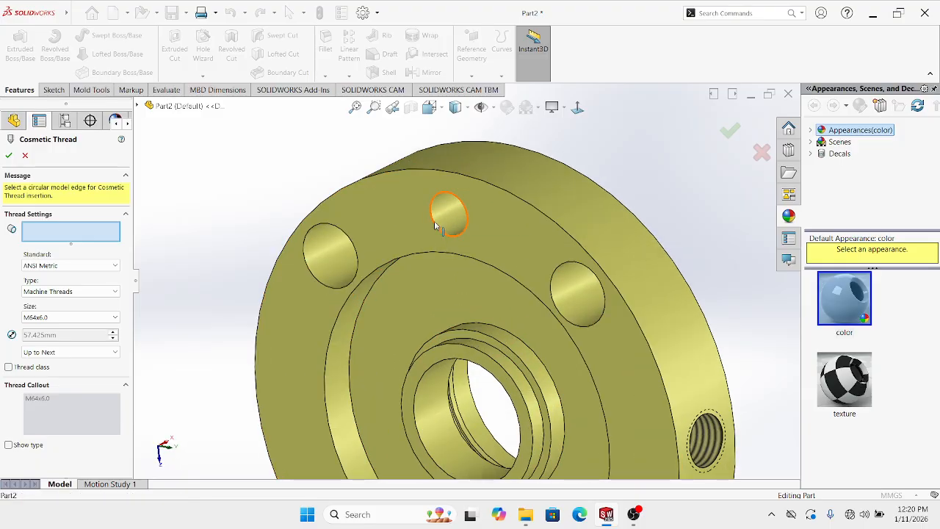
pyautogui.scroll(-3, 439, 220)
pyautogui.scroll(-5, 439, 220)
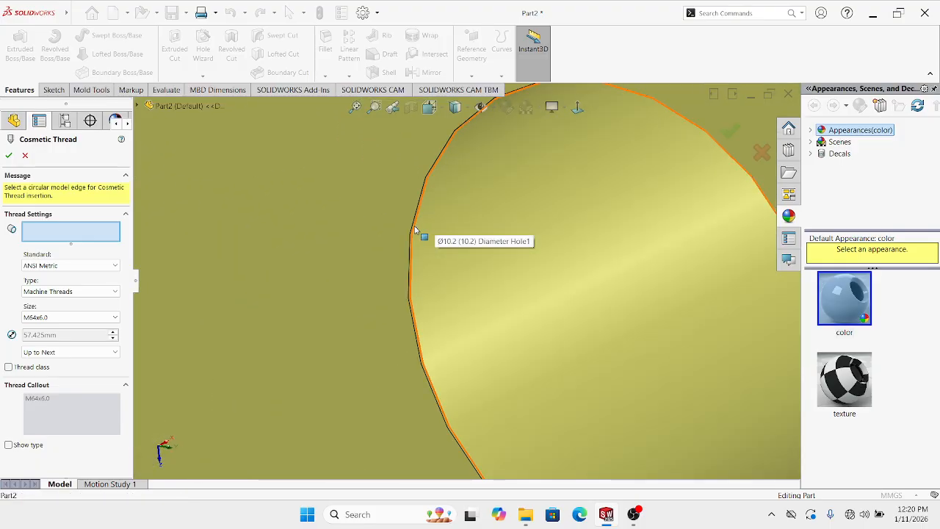
pyautogui.click(414, 228)
# Set the thread size to M12x1.5 and confirm it
pyautogui.scroll(10, 445, 257)
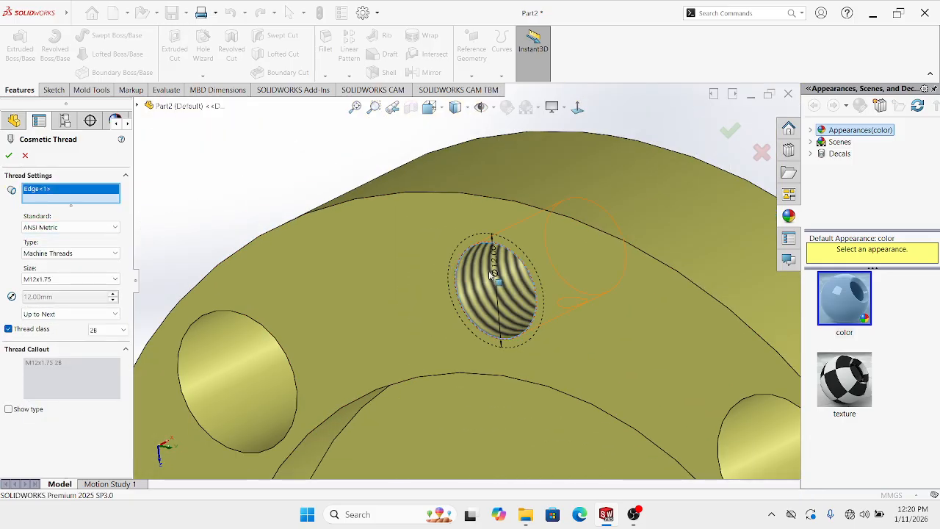
pyautogui.scroll(5, 493, 234)
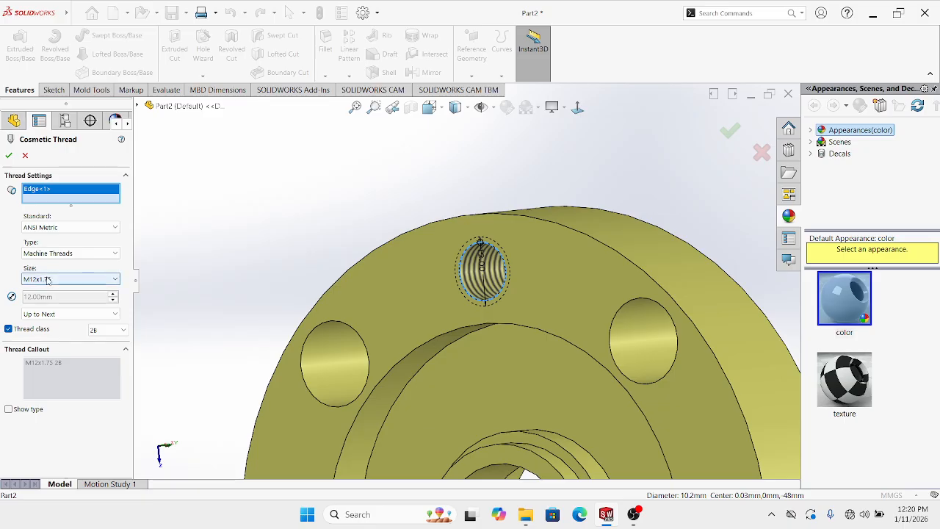
pyautogui.click(47, 280)
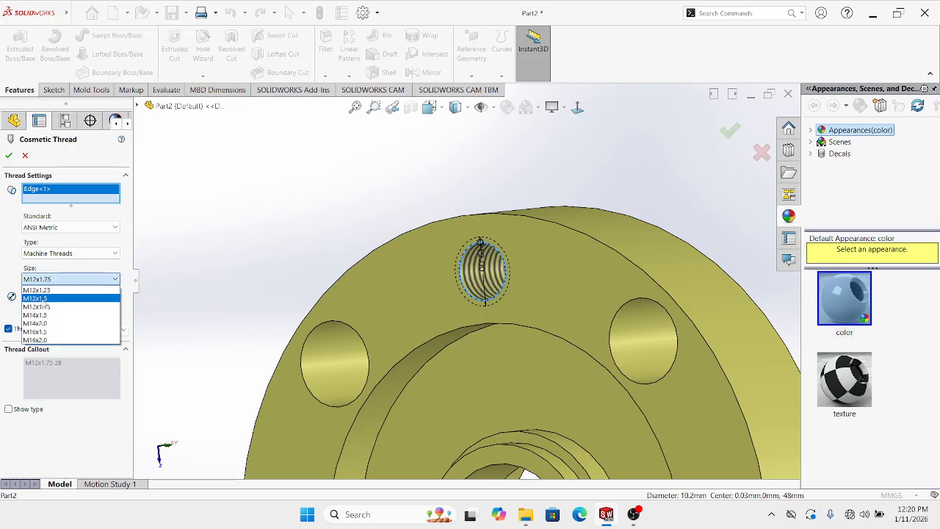
pyautogui.click(46, 298)
pyautogui.scroll(2, 415, 260)
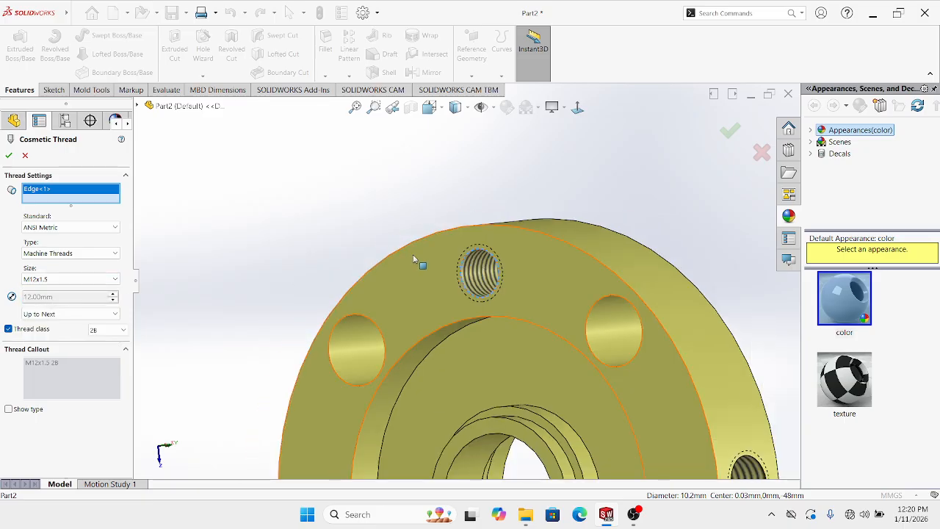
pyautogui.moveTo(415, 261)
pyautogui.mouseDown(button='middle')
pyautogui.moveTo(421, 271)
pyautogui.moveTo(409, 274)
pyautogui.moveTo(418, 272)
pyautogui.mouseUp(button='middle')
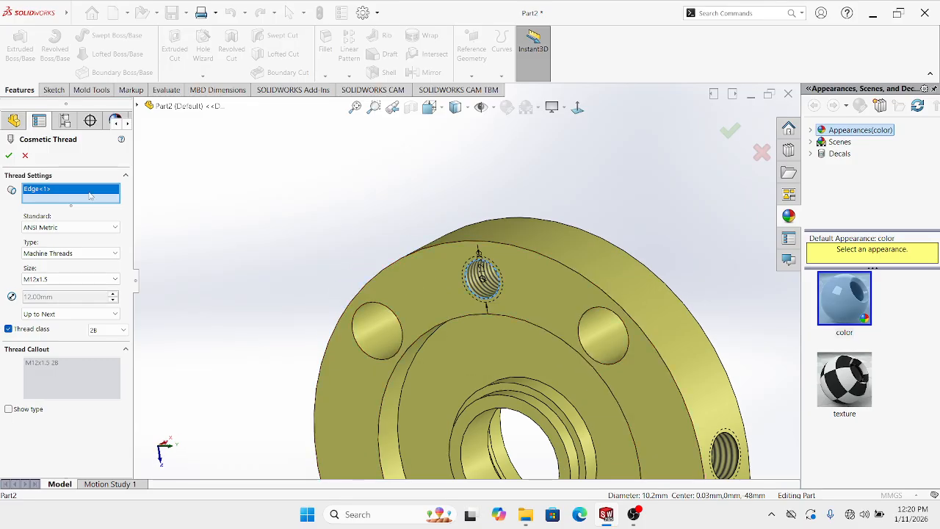
pyautogui.click(11, 156)
pyautogui.scroll(3, 443, 272)
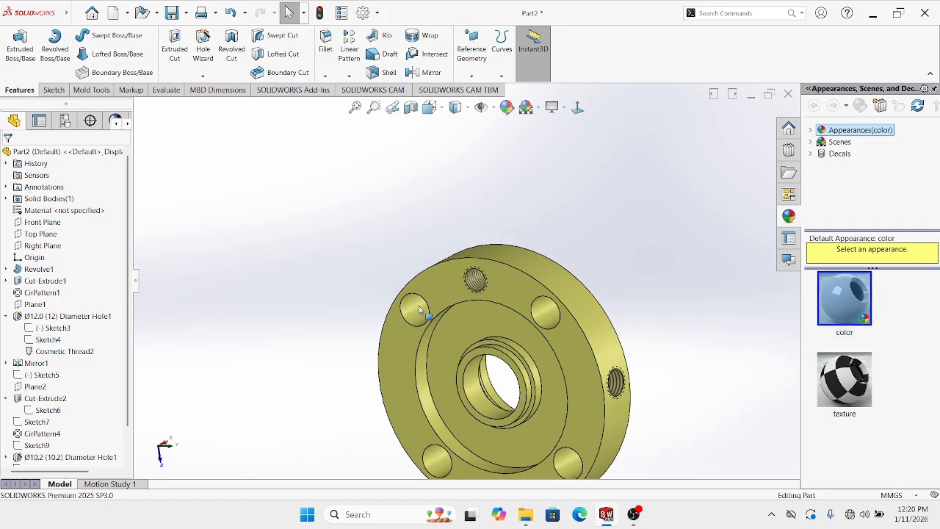
pyautogui.moveTo(442, 272); pyautogui.dragTo(547, 261, button='middle')
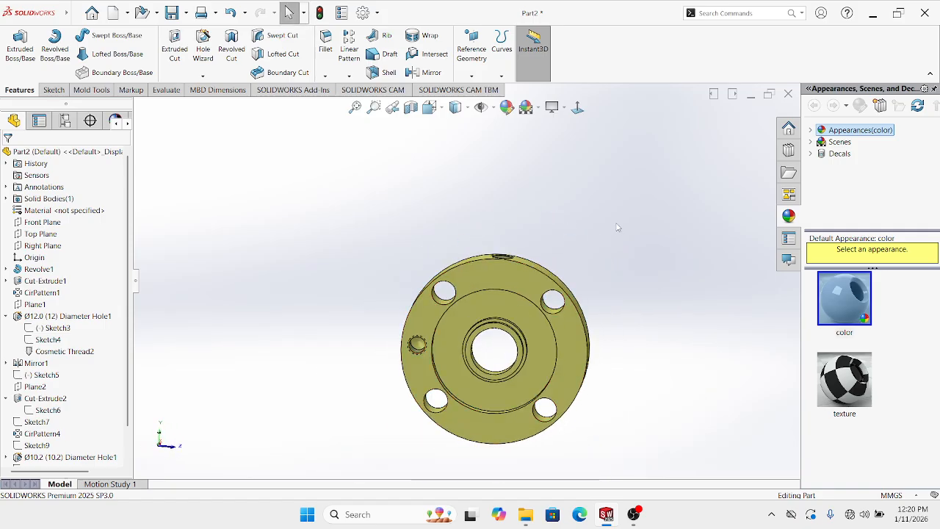
pyautogui.click(577, 108)
pyautogui.moveTo(564, 306); pyautogui.dragTo(437, 286, button='middle')
pyautogui.scroll(-4, 516, 360)
pyautogui.scroll(-2, 465, 346)
pyautogui.scroll(5, 467, 339)
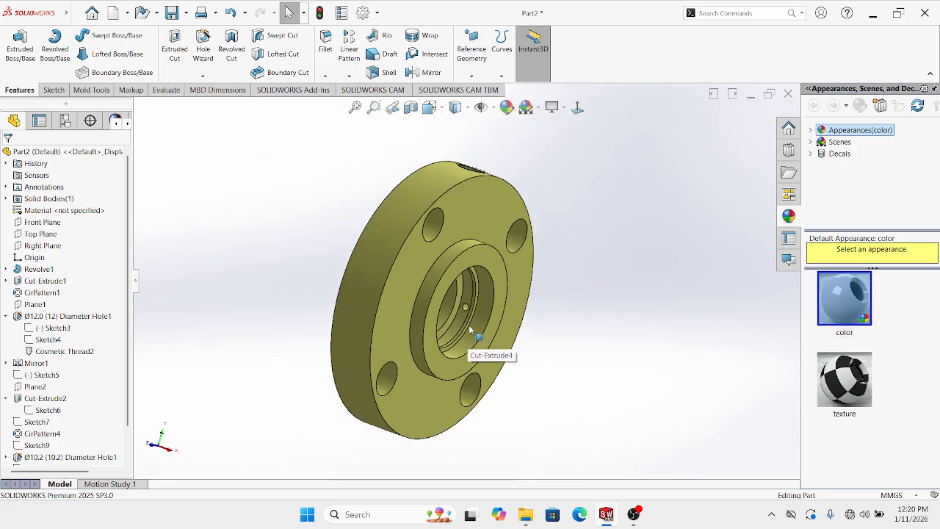
pyautogui.moveTo(467, 339); pyautogui.dragTo(580, 366, button='middle')
pyautogui.scroll(-5, 466, 246)
pyautogui.scroll(5, 468, 248)
pyautogui.click(585, 112)
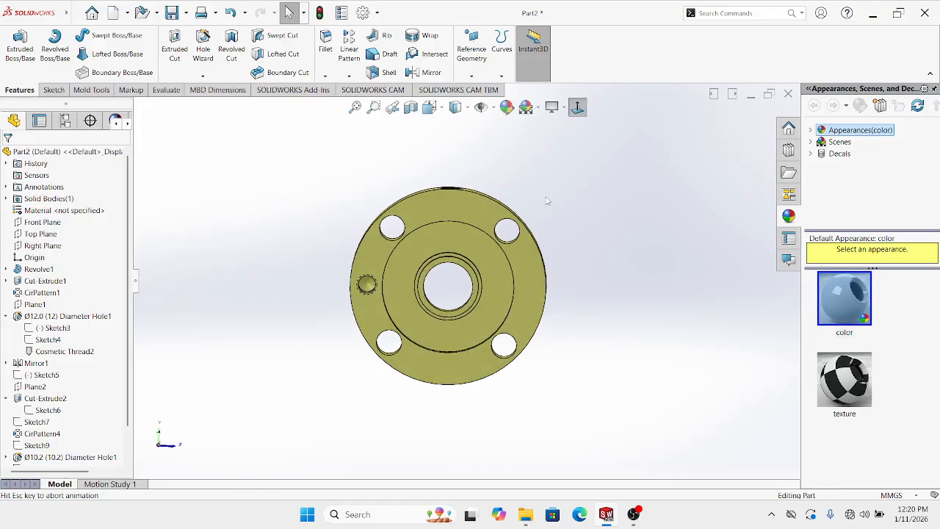
pyautogui.moveTo(540, 206); pyautogui.dragTo(454, 256, button='middle')
pyautogui.click(411, 109)
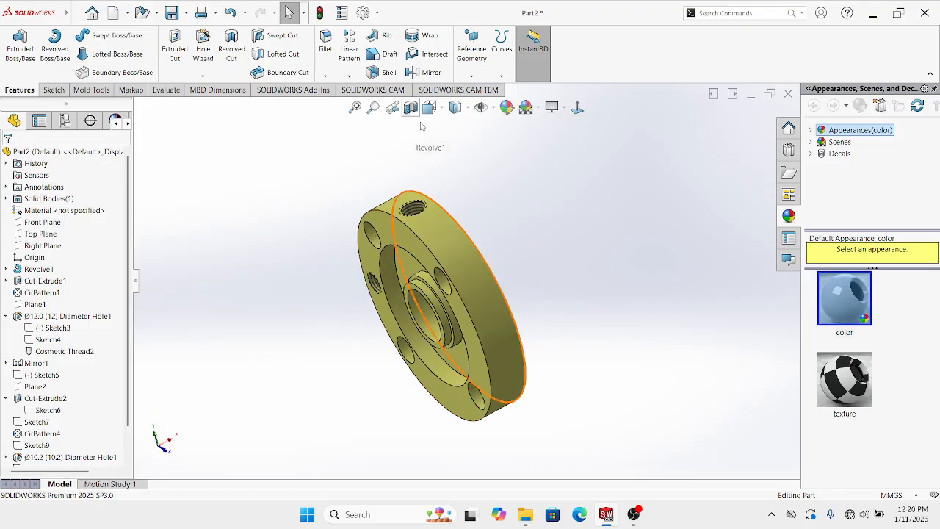
pyautogui.moveTo(374, 279); pyautogui.dragTo(648, 189, button='middle')
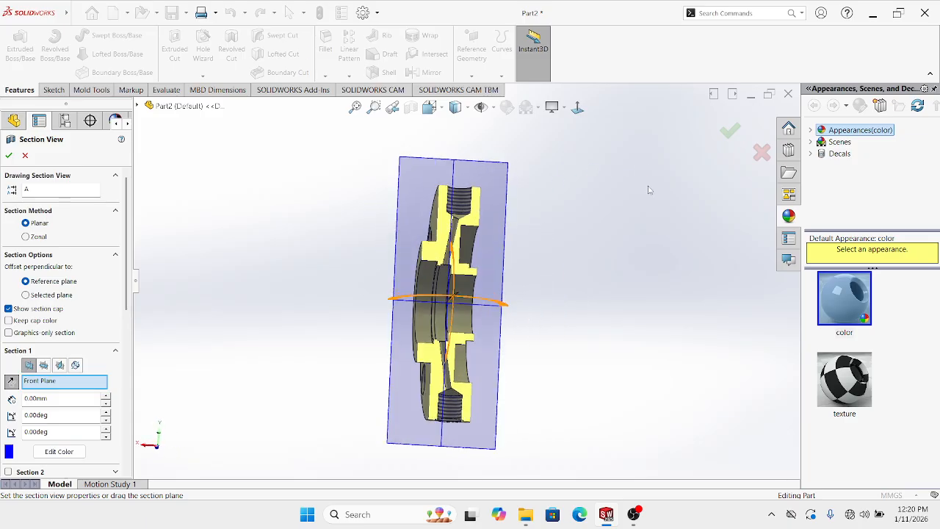
pyautogui.click(729, 133)
pyautogui.moveTo(518, 180); pyautogui.dragTo(459, 219, button='middle')
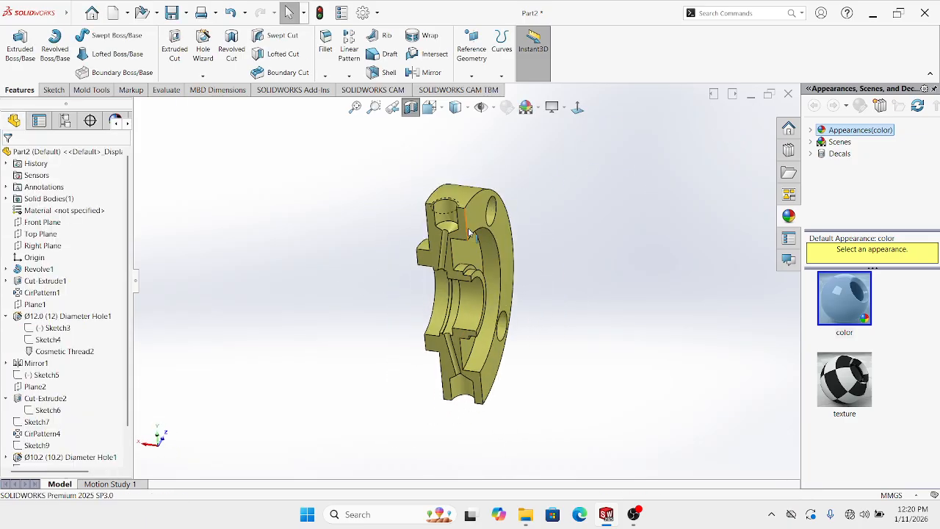
pyautogui.scroll(-4, 458, 223)
pyautogui.moveTo(403, 183); pyautogui.dragTo(472, 264, button='middle')
pyautogui.click(412, 109)
pyautogui.scroll(1, 456, 250)
pyautogui.scroll(-3, 472, 264)
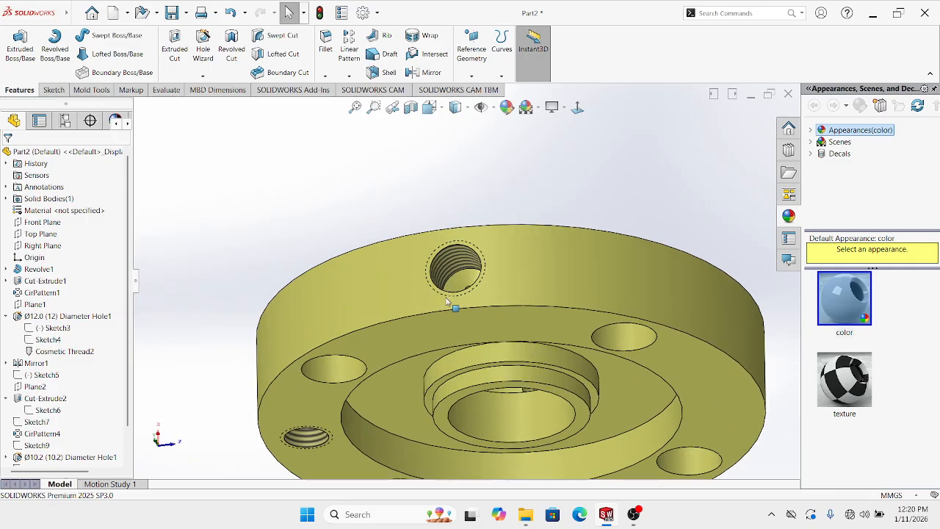
pyautogui.scroll(2, 451, 305)
pyautogui.moveTo(466, 317); pyautogui.dragTo(466, 296, button='middle')
pyautogui.scroll(1, 483, 283)
pyautogui.scroll(2, 466, 295)
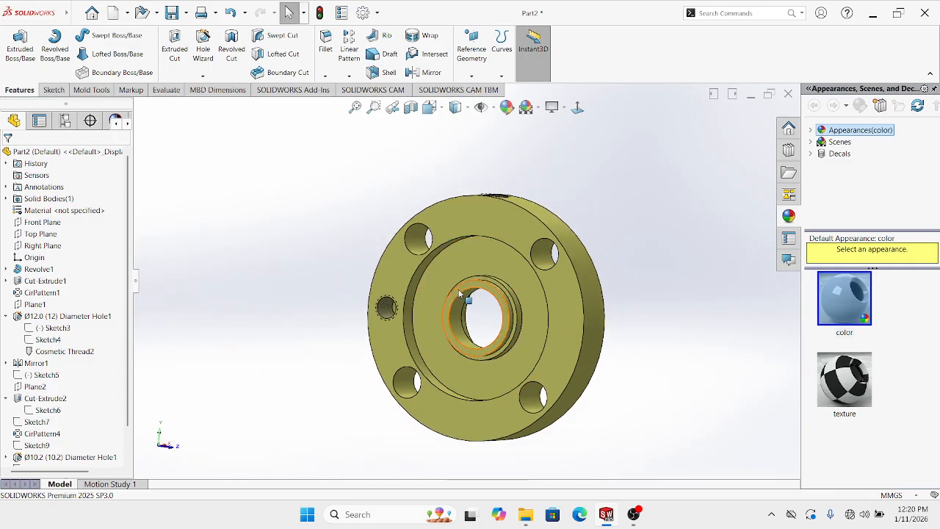
pyautogui.click(577, 109)
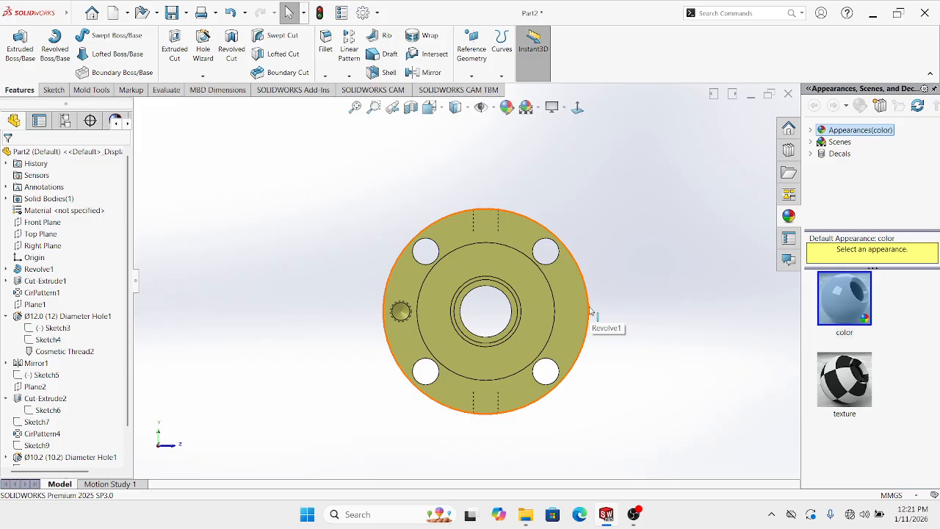
# Sketch on the flange's ring face a circle centred at the origin, between the inner and outer rings
pyautogui.click(508, 263)
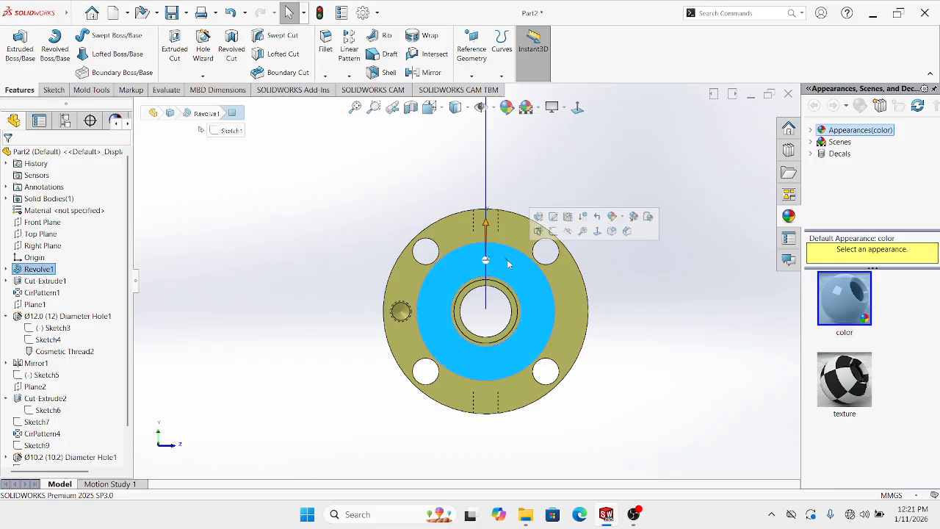
pyautogui.click(551, 232)
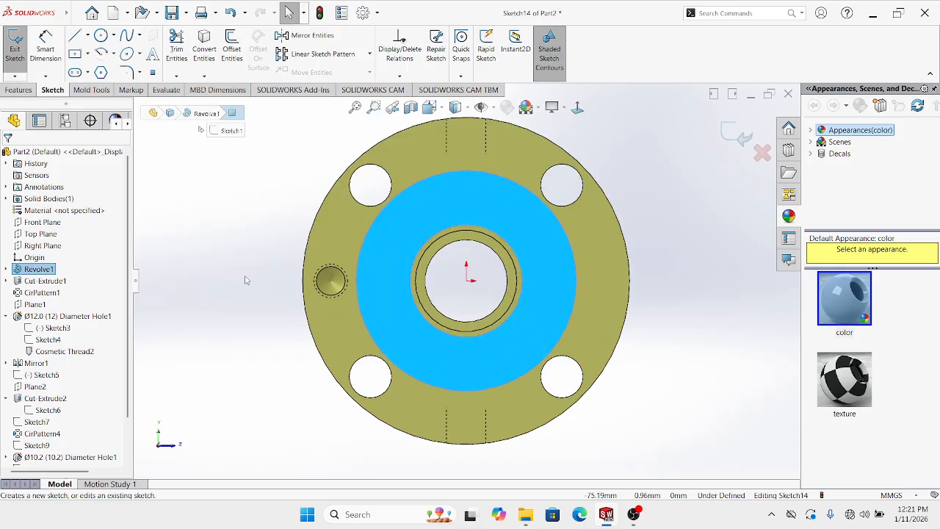
pyautogui.click(100, 36)
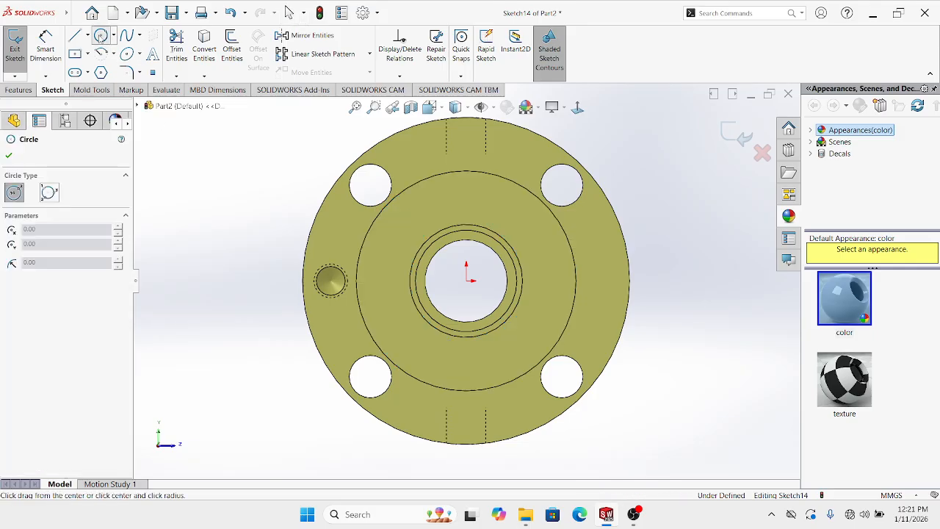
pyautogui.click(466, 280)
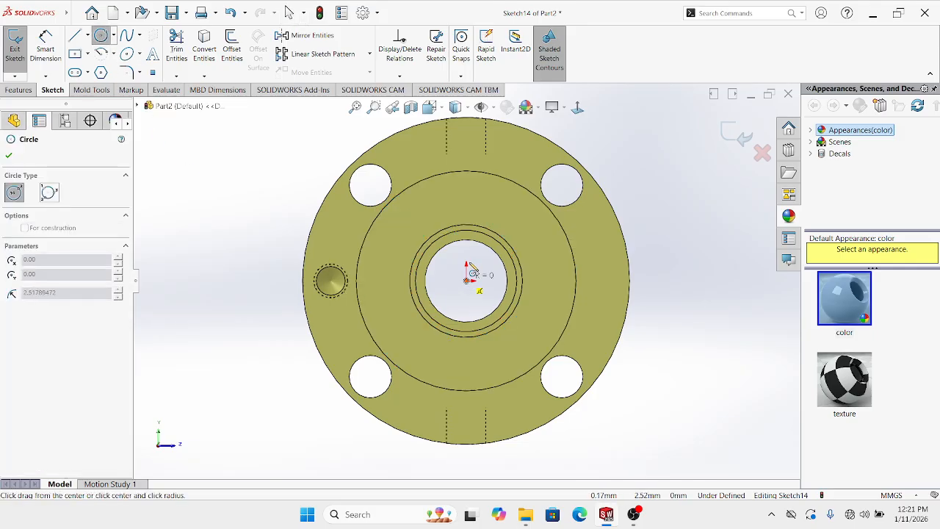
pyautogui.click(466, 197)
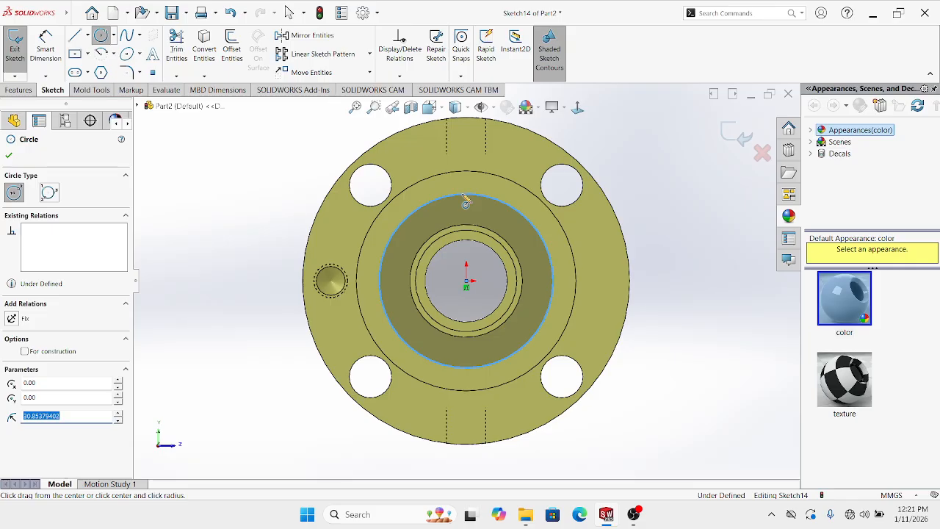
pyautogui.press('Escape')
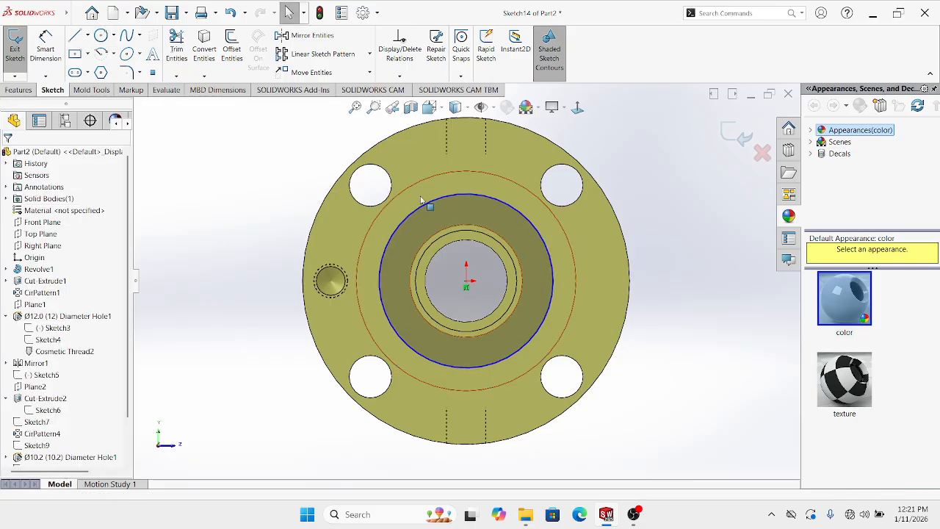
# Make the circle construction geometry and dimension it to Ø65 mm
pyautogui.click(413, 208)
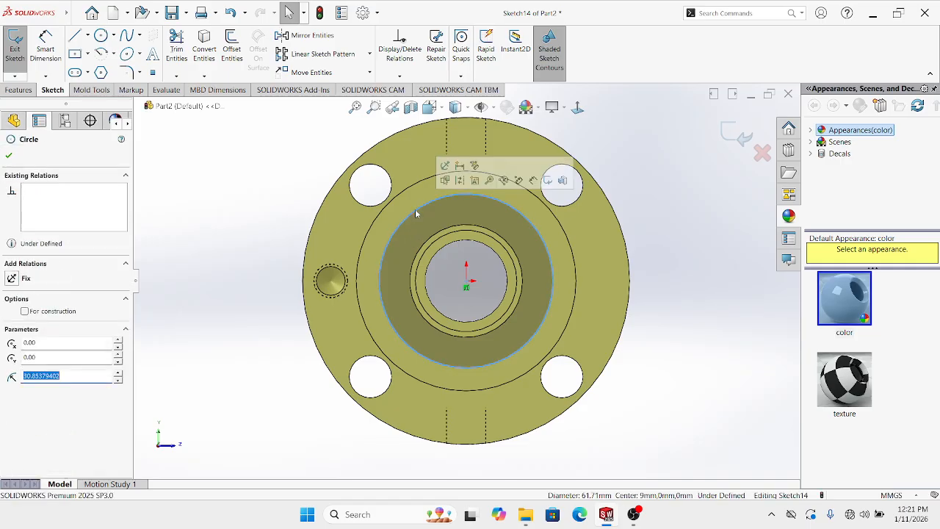
pyautogui.click(458, 178)
pyautogui.click(248, 232)
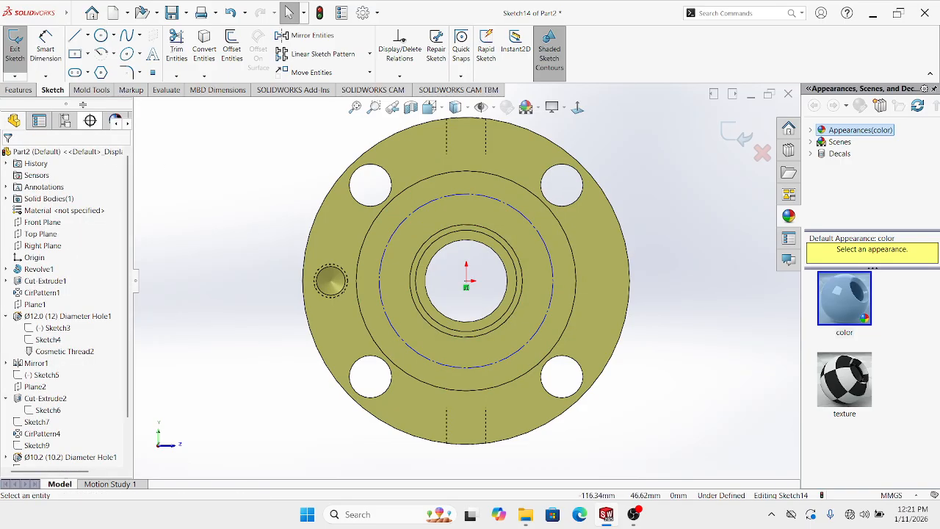
pyautogui.click(45, 44)
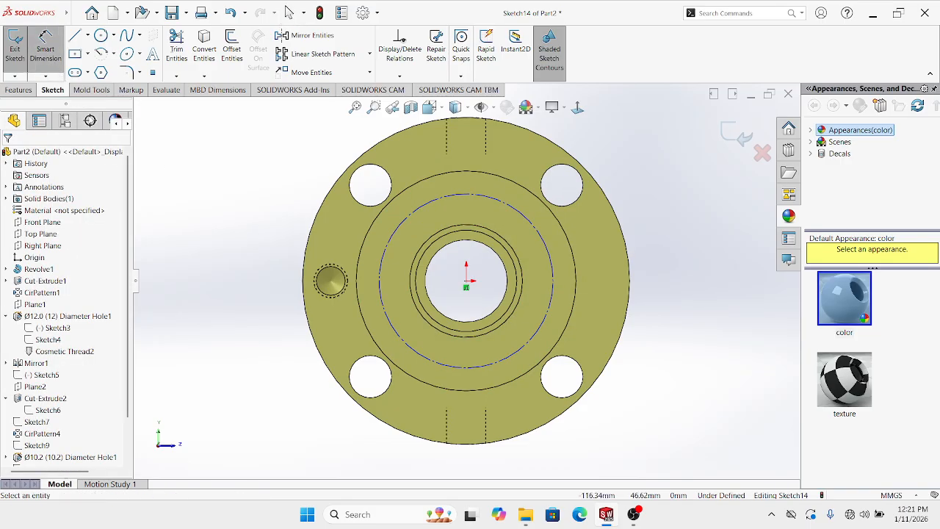
pyautogui.click(519, 214)
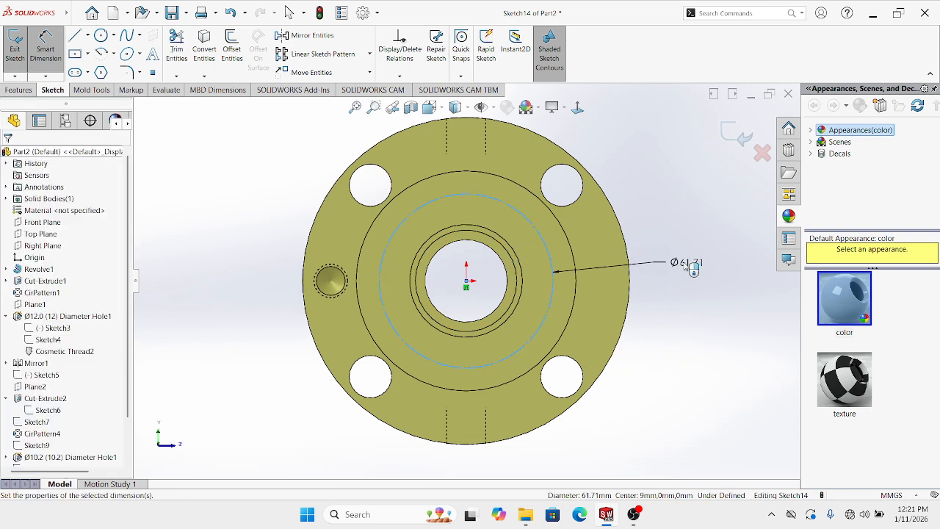
pyautogui.click(686, 272)
pyautogui.write('65')
pyautogui.press('Return')
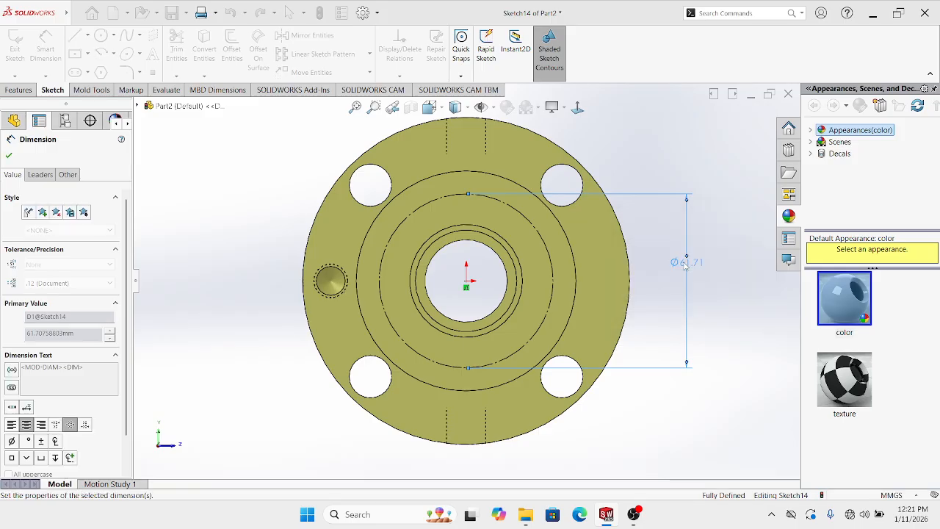
pyautogui.click(741, 230)
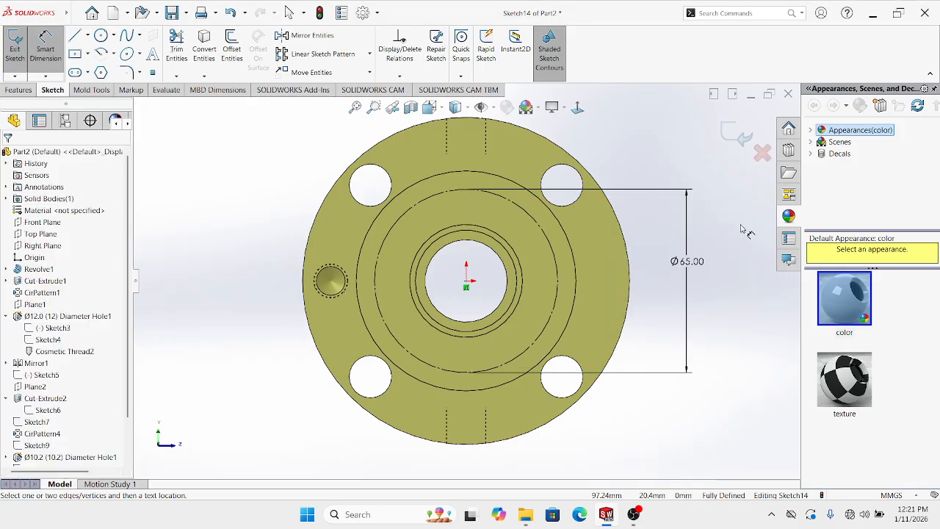
# Delete the stray small circle and exit Sketch14
pyautogui.click(101, 36)
pyautogui.scroll(-3, 396, 228)
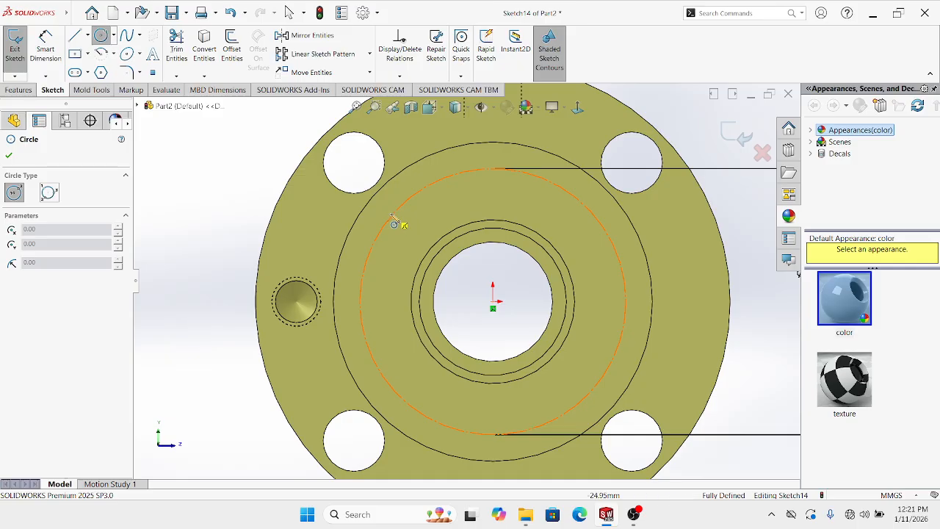
pyautogui.click(397, 223)
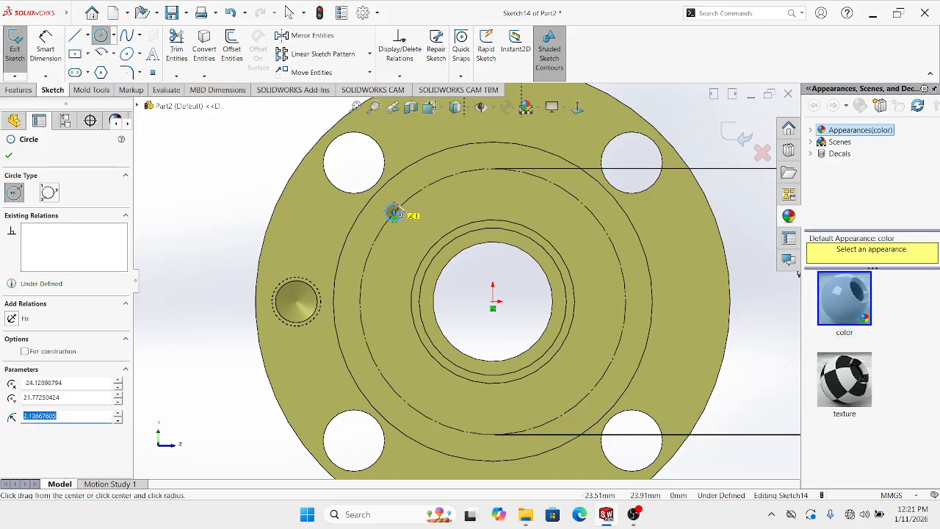
pyautogui.press('Escape')
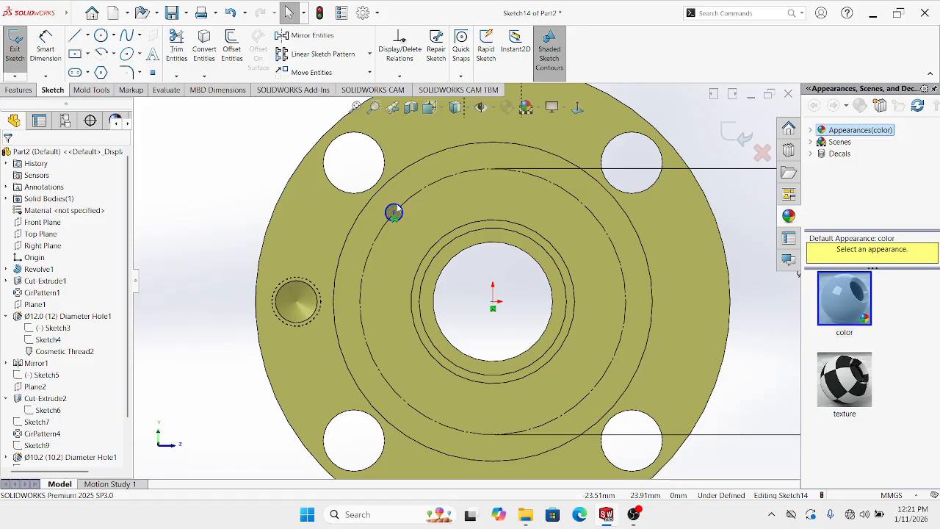
pyautogui.scroll(-2, 433, 212)
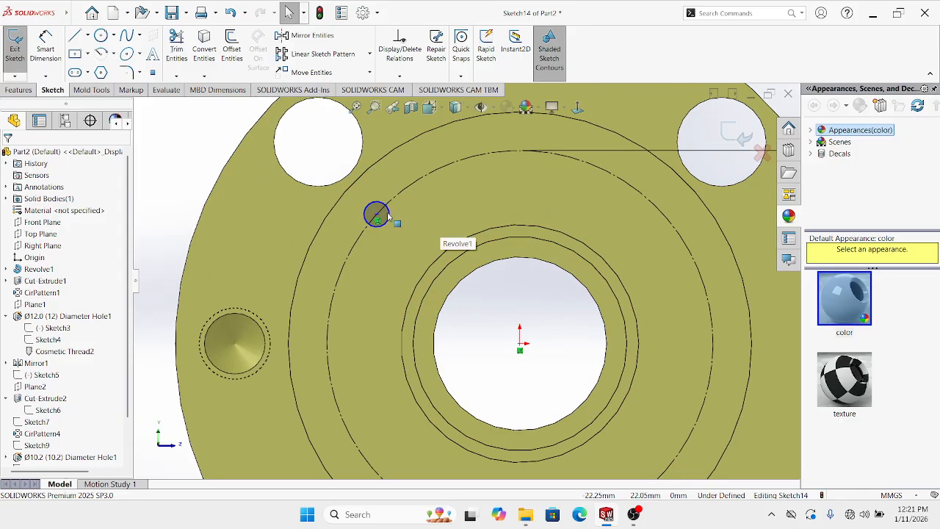
pyautogui.rightClick(389, 215)
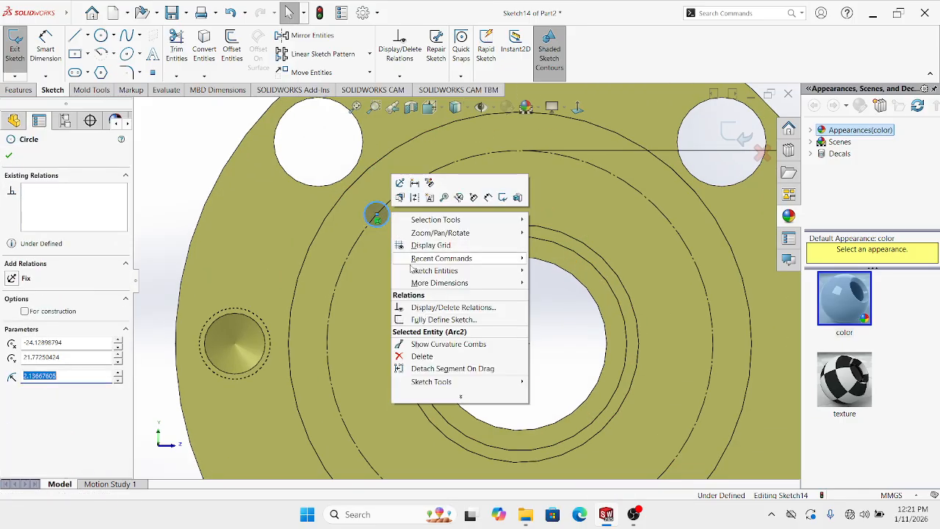
pyautogui.click(419, 359)
pyautogui.press('z')
pyautogui.press('z')
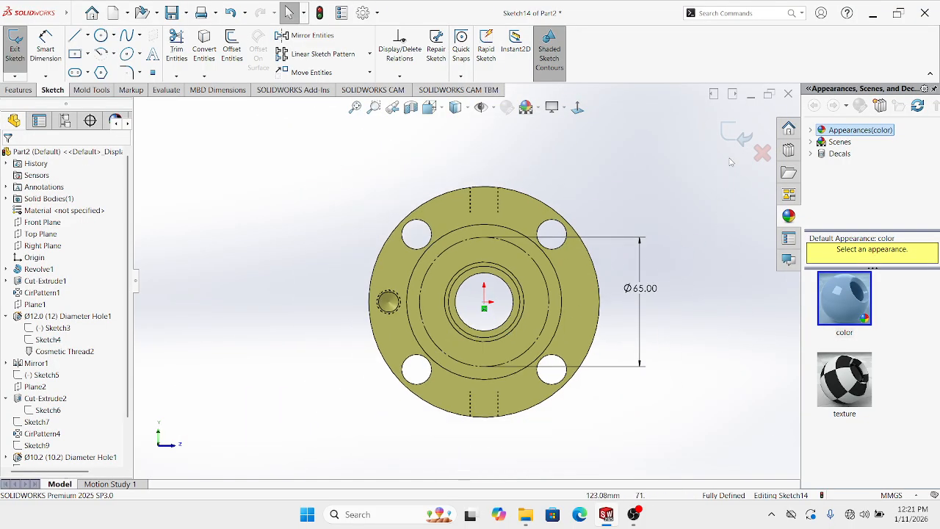
pyautogui.click(734, 132)
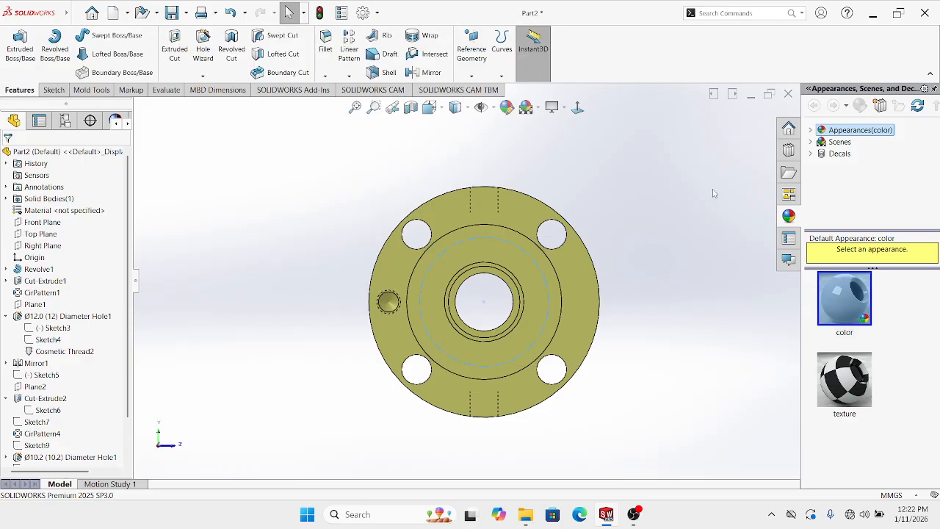
# Start a Hole Wizard hole with a Ø3.3 drill size
pyautogui.click(203, 76)
pyautogui.click(208, 89)
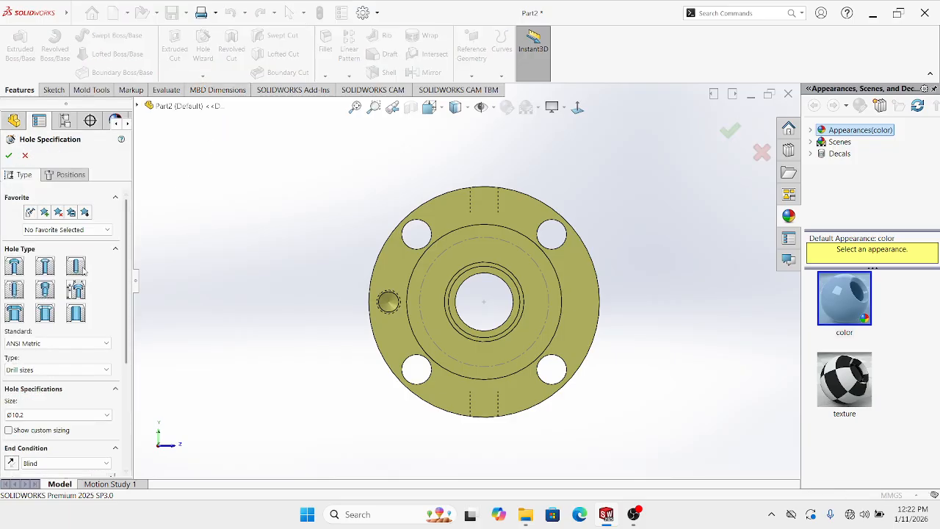
pyautogui.click(22, 415)
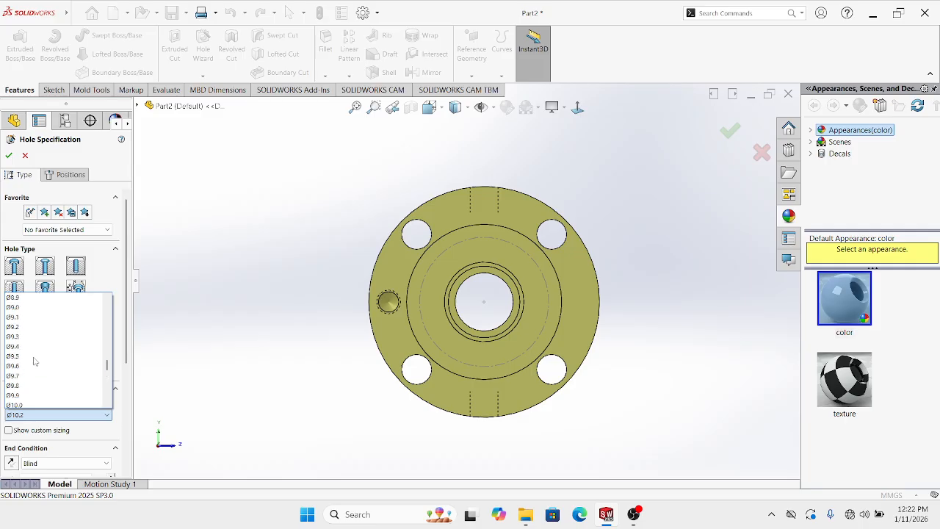
pyautogui.scroll(13, 34, 345)
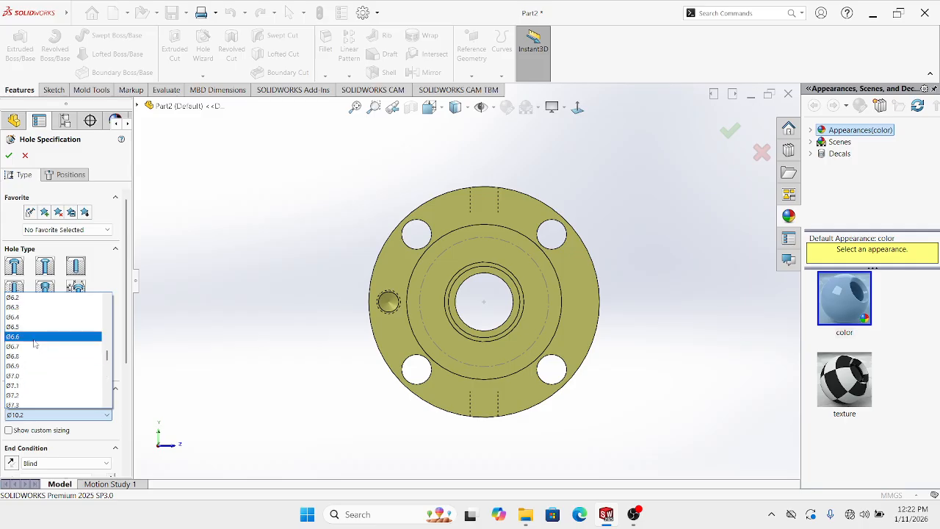
pyautogui.scroll(3, 34, 343)
pyautogui.click(24, 308)
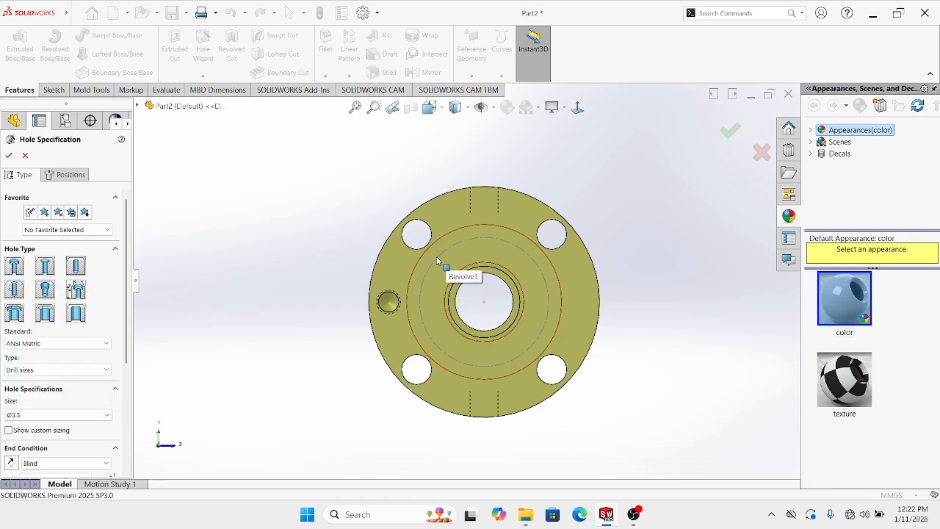
# Position the hole on the ring face, on the Ø65 construction circle above-left of the bore
pyautogui.click(75, 176)
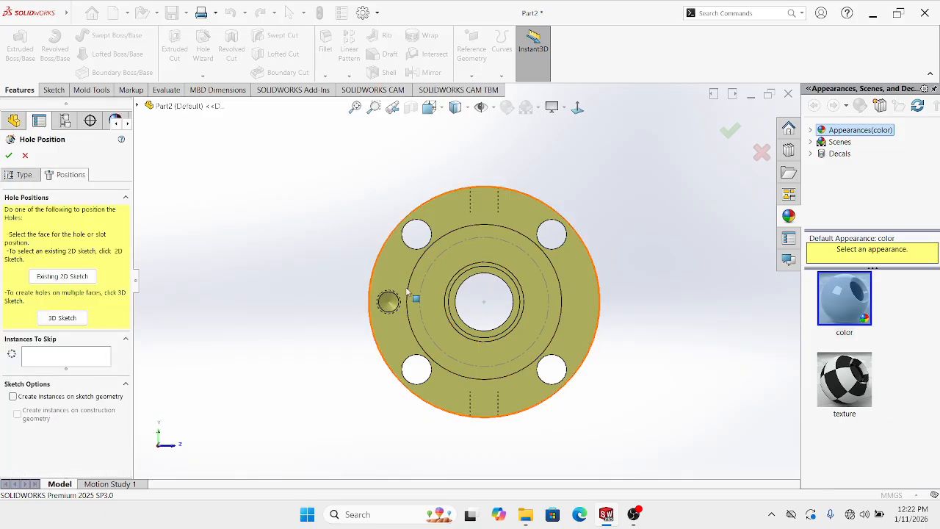
pyautogui.scroll(-2, 431, 280)
pyautogui.click(427, 262)
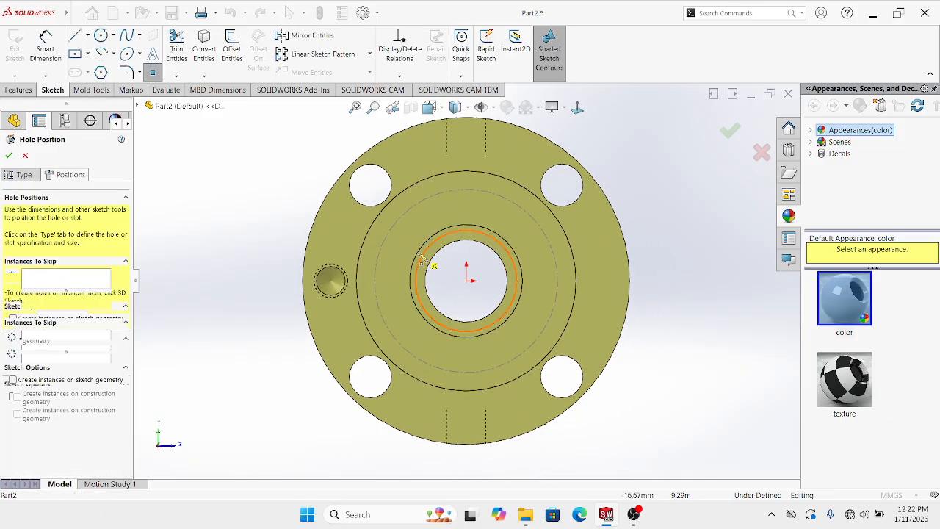
pyautogui.click(397, 221)
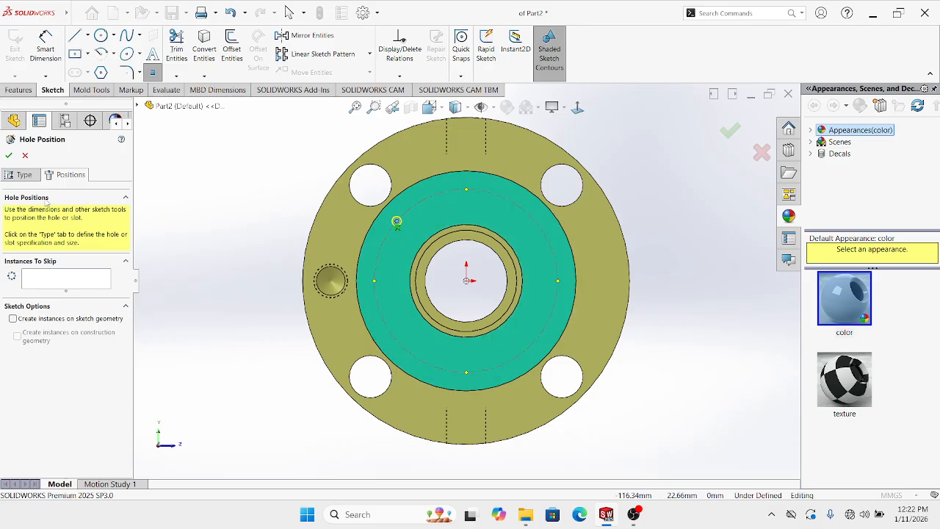
pyautogui.click(8, 155)
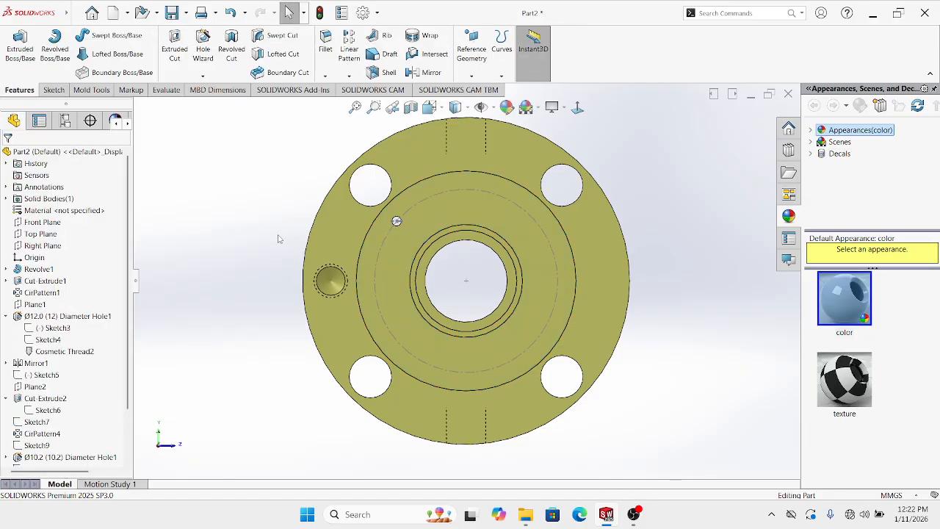
pyautogui.scroll(-2, 403, 218)
# Adjust and accept the settings of the new Ø3.3 mm hole on the flange's dashed pitch circle
pyautogui.moveTo(403, 218); pyautogui.dragTo(369, 262, button='middle')
pyautogui.scroll(1, 210, 223)
pyautogui.scroll(-5, 405, 250)
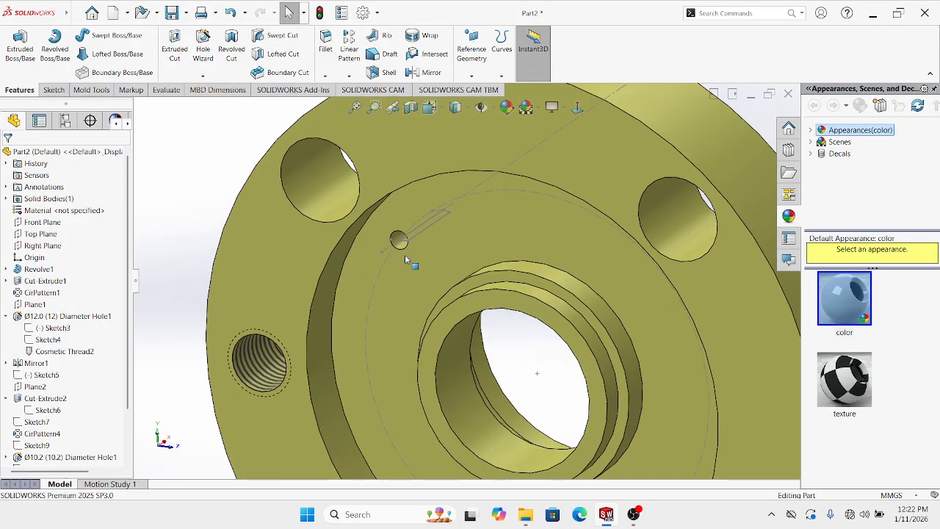
pyautogui.scroll(-3, 406, 246)
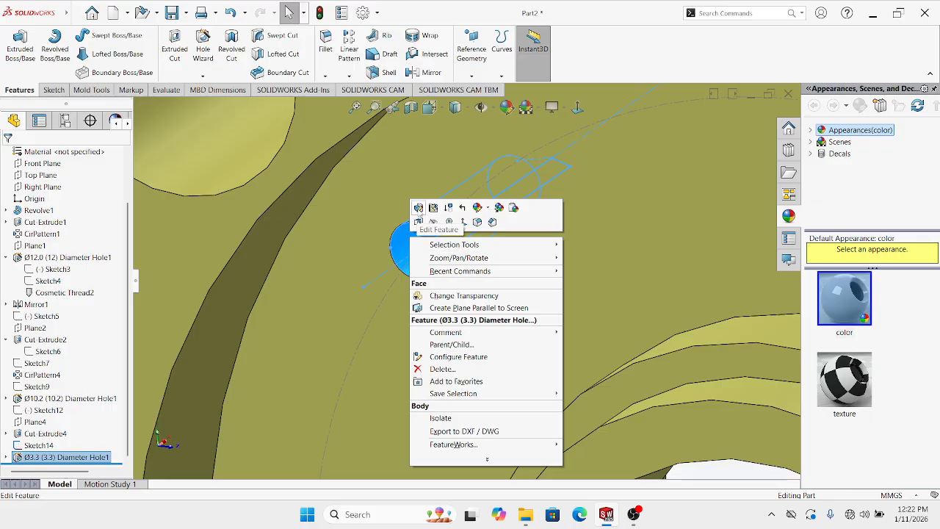
pyautogui.click(418, 208)
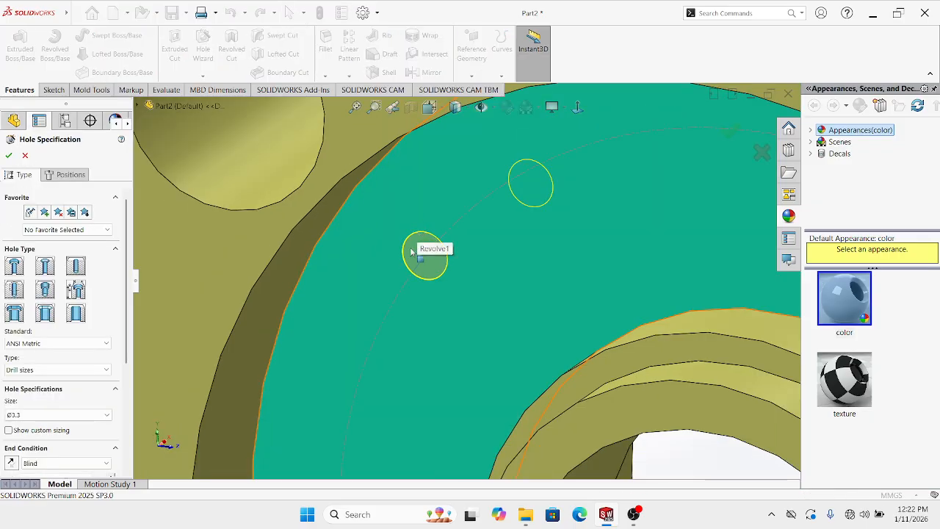
pyautogui.scroll(3, 367, 279)
pyautogui.moveTo(125, 256); pyautogui.dragTo(129, 323)
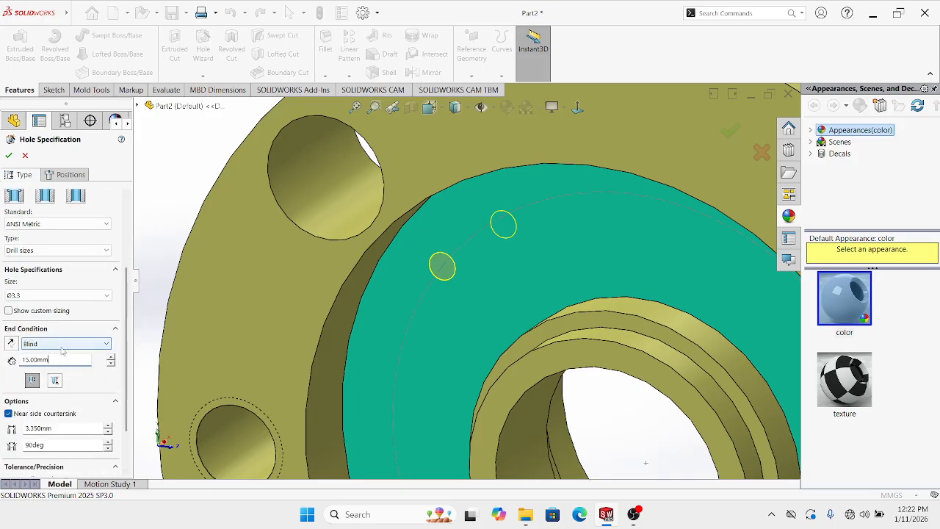
pyautogui.press('Return')
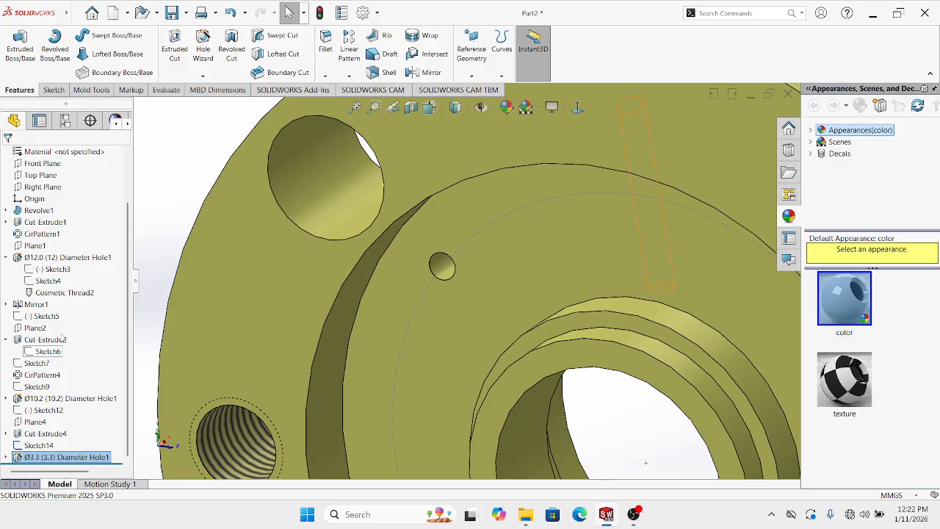
# Reopen the Ø3.3 hole's settings and confirm its 7 mm blind depth
pyautogui.scroll(-3, 510, 315)
pyautogui.scroll(4, 442, 270)
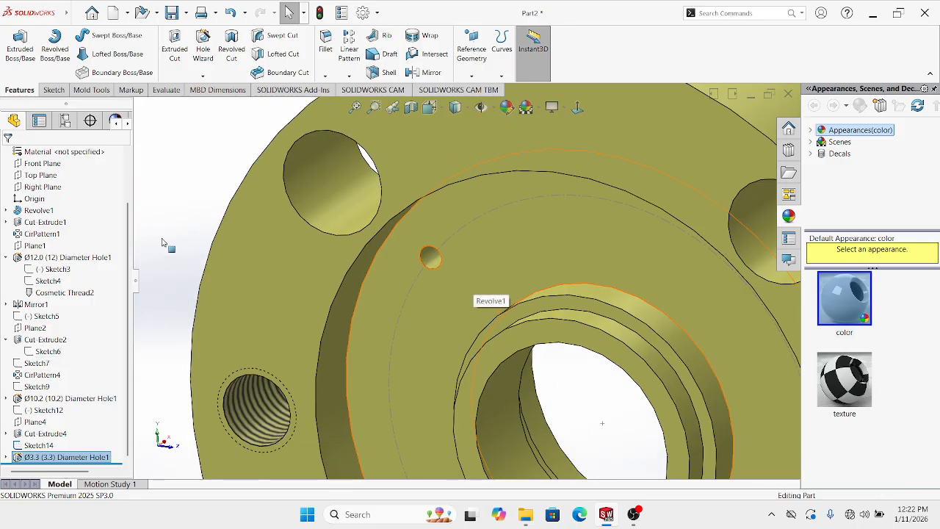
pyautogui.scroll(-5, 440, 249)
pyautogui.rightClick(438, 249)
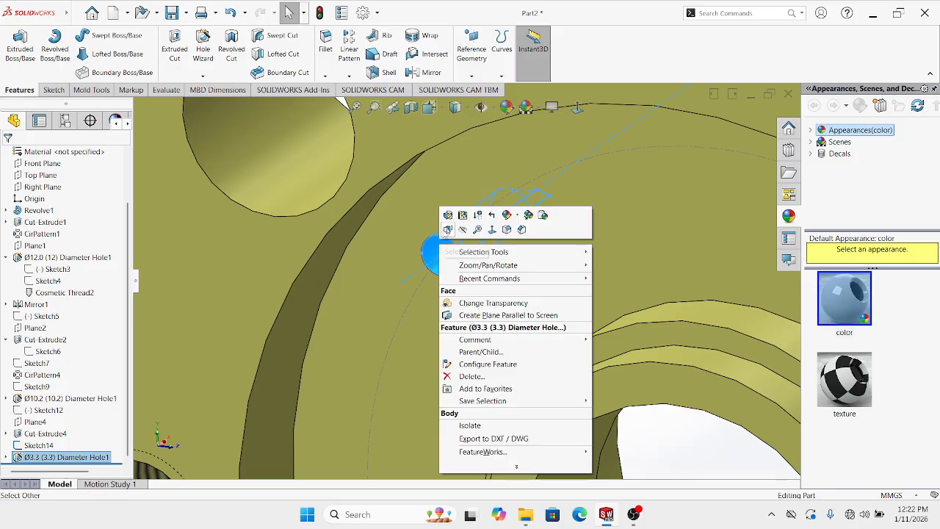
pyautogui.click(447, 229)
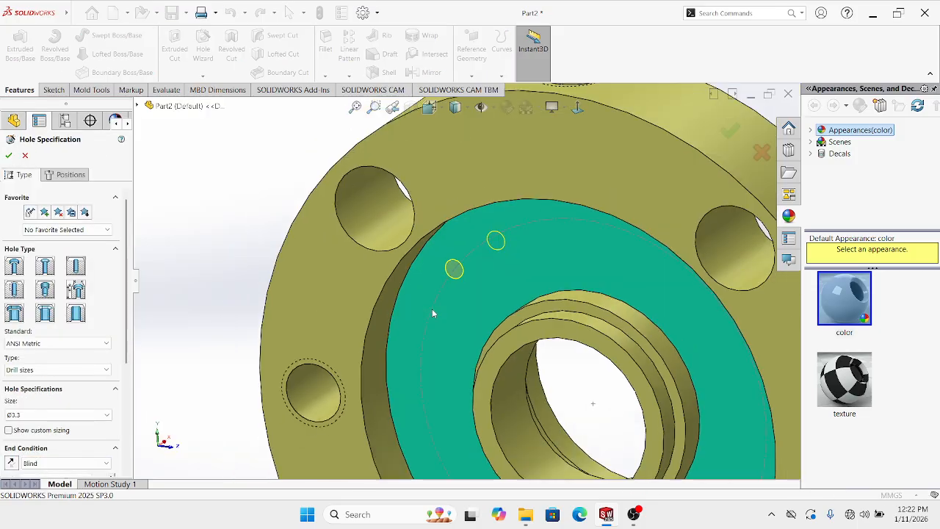
pyautogui.scroll(2, 431, 313)
pyautogui.scroll(-4, 108, 316)
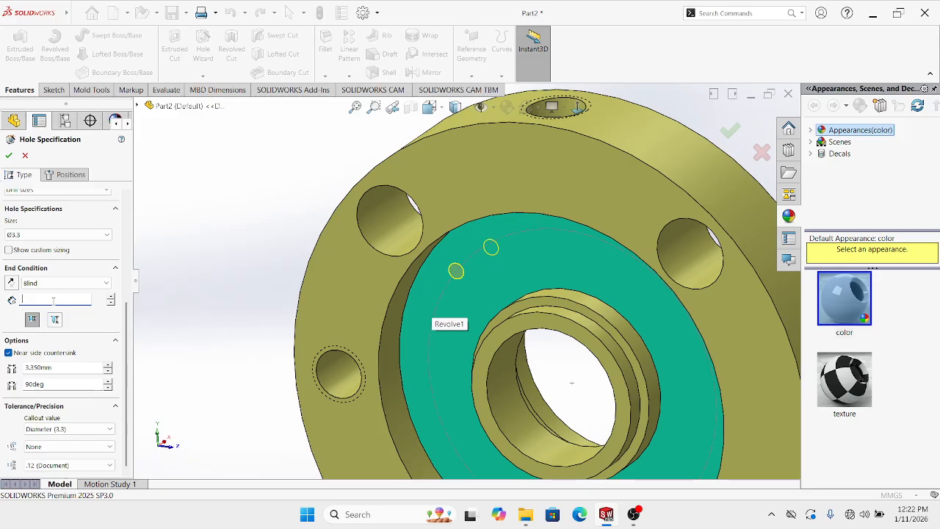
pyautogui.click(8, 155)
pyautogui.moveTo(411, 242); pyautogui.dragTo(483, 258, button='middle')
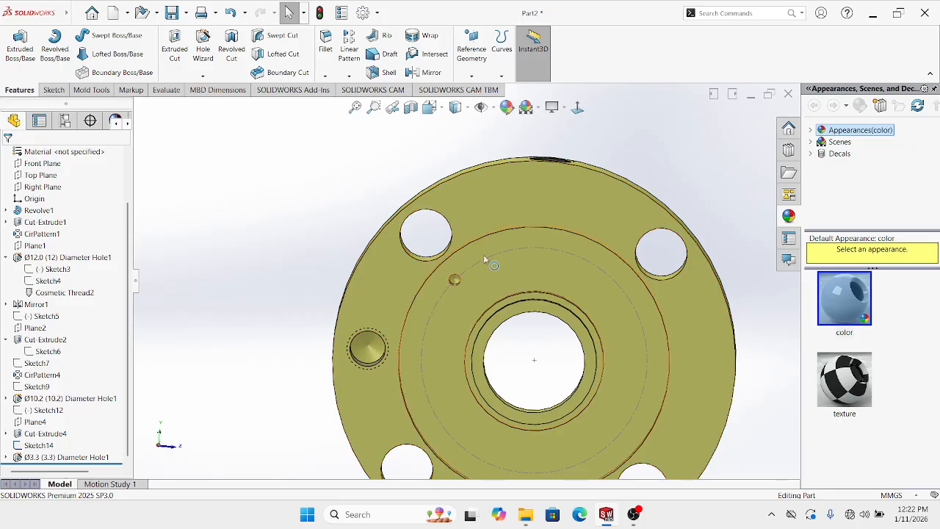
# Start editing Sketch15, the position sketch of Ø3.3 Diameter Hole1
pyautogui.click(577, 109)
pyautogui.scroll(4, 579, 323)
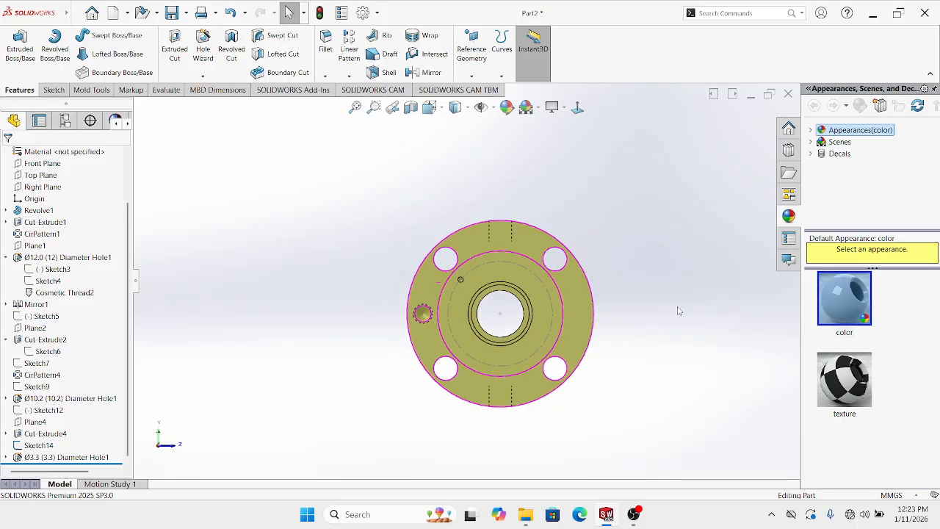
pyautogui.scroll(-5, 477, 301)
pyautogui.moveTo(477, 301); pyautogui.dragTo(422, 247, button='middle')
pyautogui.rightClick(423, 247)
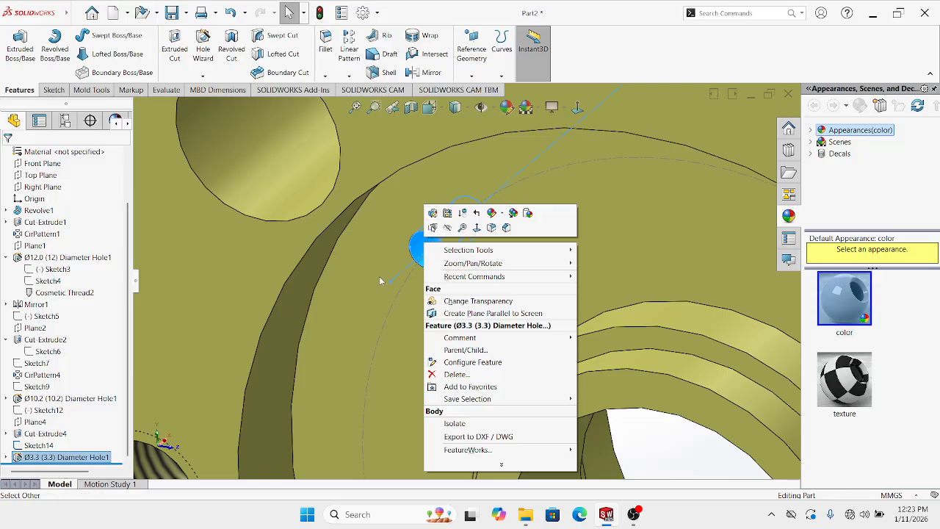
pyautogui.click(355, 309)
pyautogui.scroll(4, 349, 314)
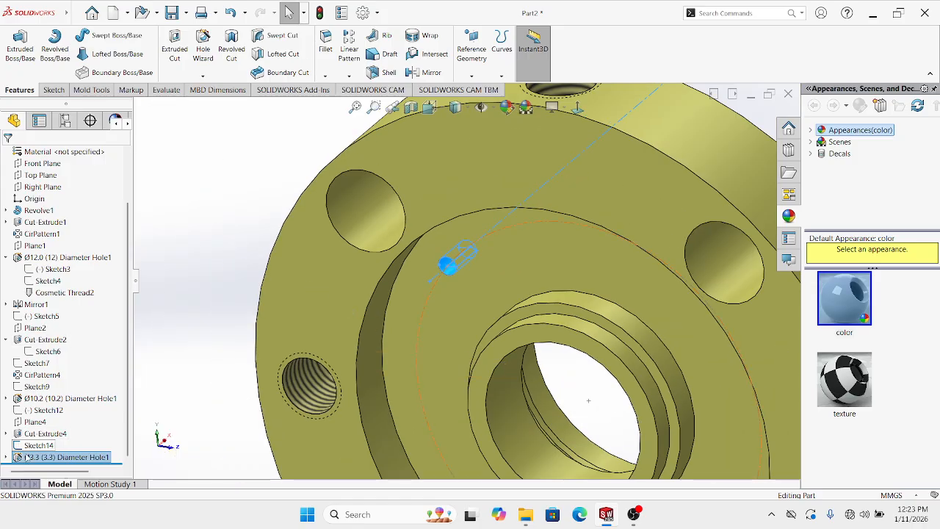
pyautogui.click(6, 456)
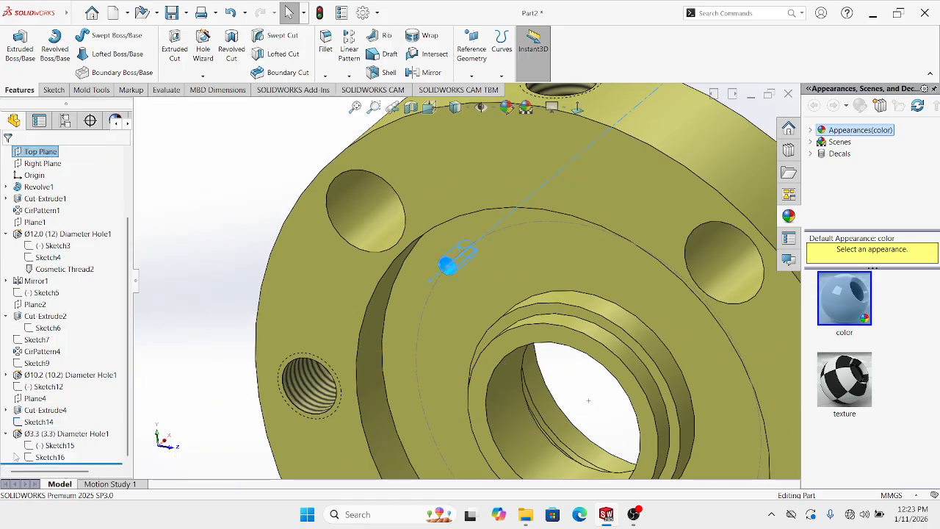
pyautogui.click(55, 445)
pyautogui.click(90, 415)
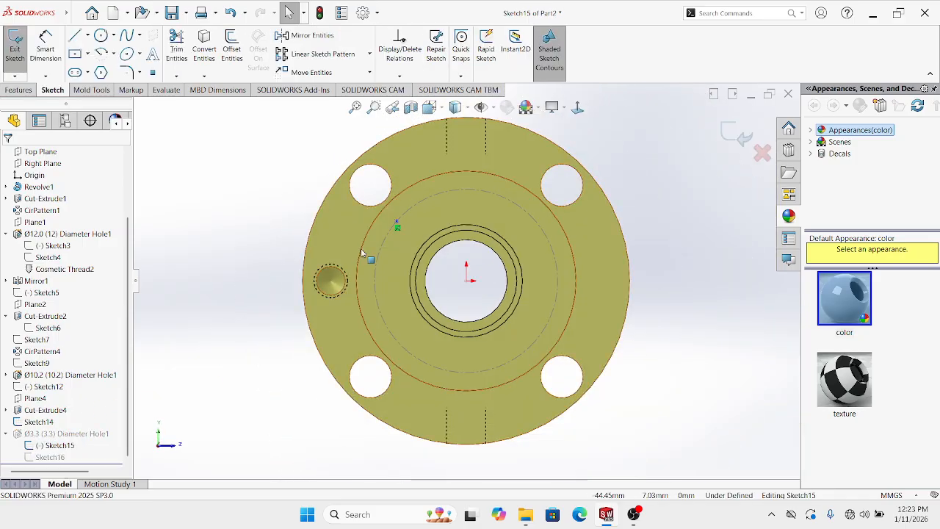
# Draw a vertical centerline from the origin and an angled centerline to the hole point
pyautogui.scroll(-2, 369, 256)
pyautogui.click(87, 36)
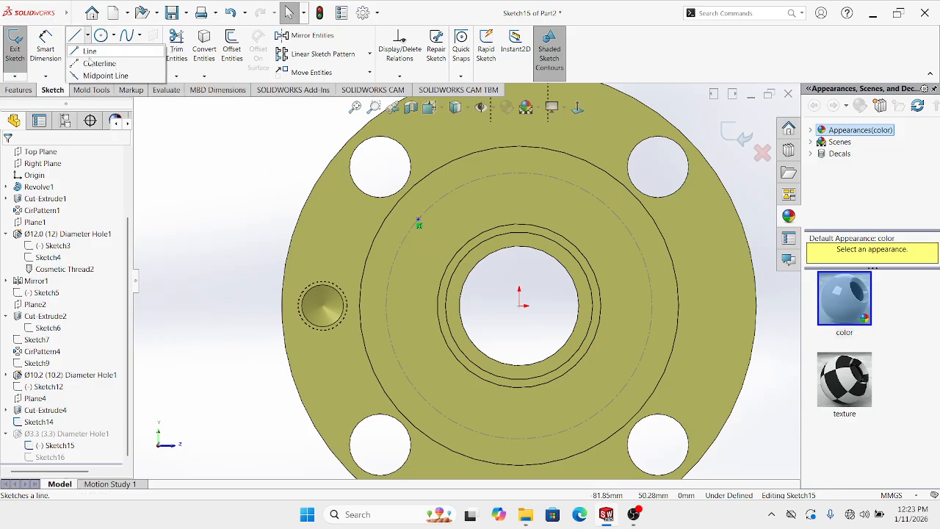
pyautogui.click(95, 56)
pyautogui.click(519, 307)
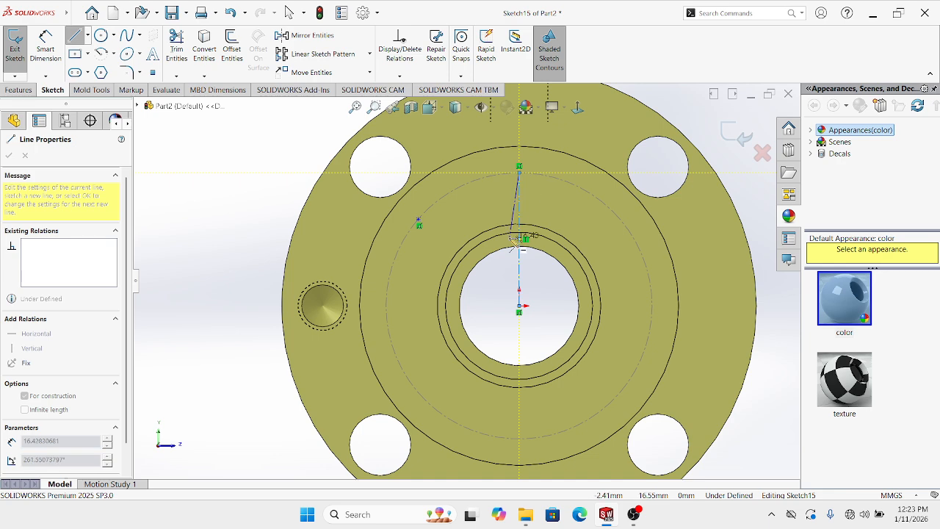
pyautogui.press('Escape')
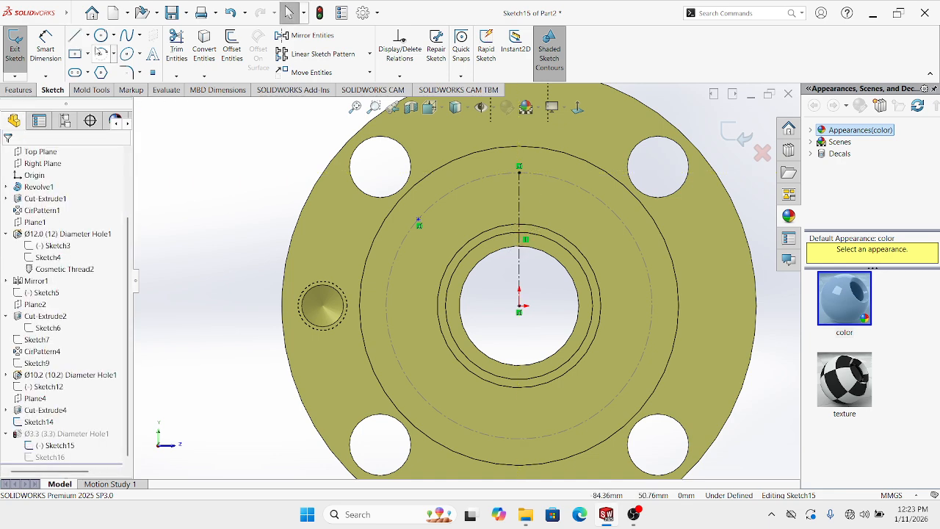
pyautogui.click(87, 36)
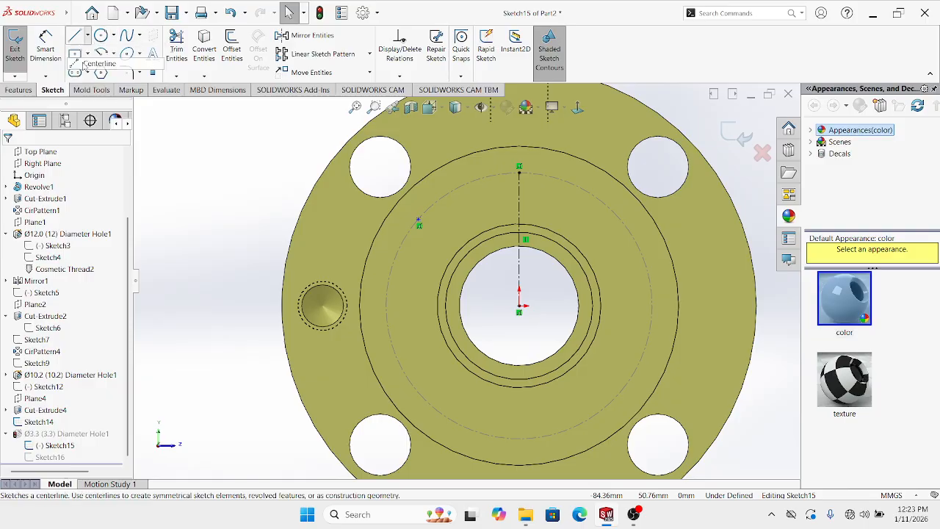
pyautogui.click(95, 57)
pyautogui.click(519, 308)
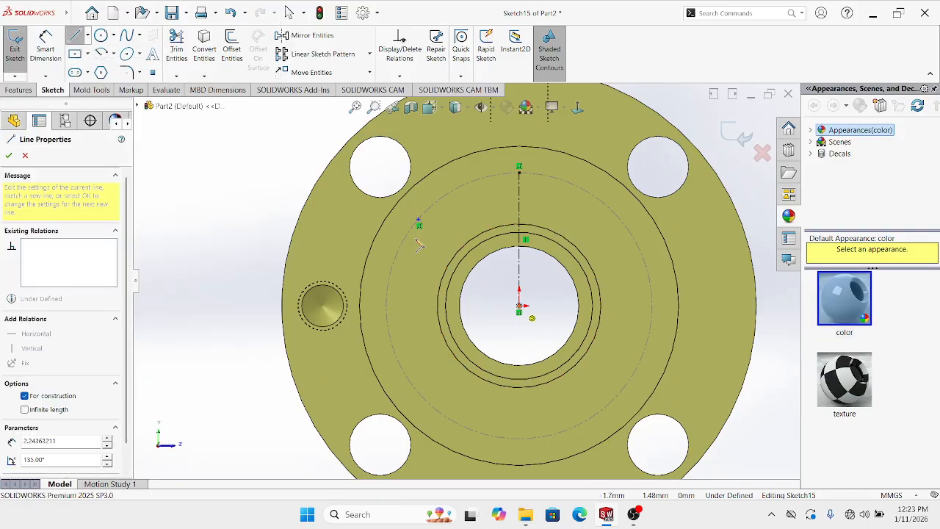
pyautogui.click(417, 214)
pyautogui.press('Escape')
pyautogui.press('Escape')
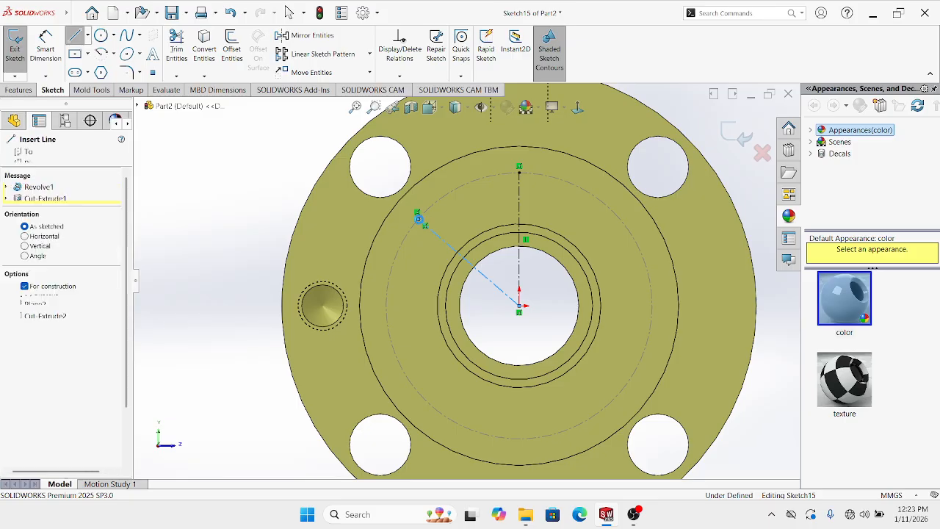
# Dimension the angle between the centerlines as 45° and exit the sketch
pyautogui.press('d')
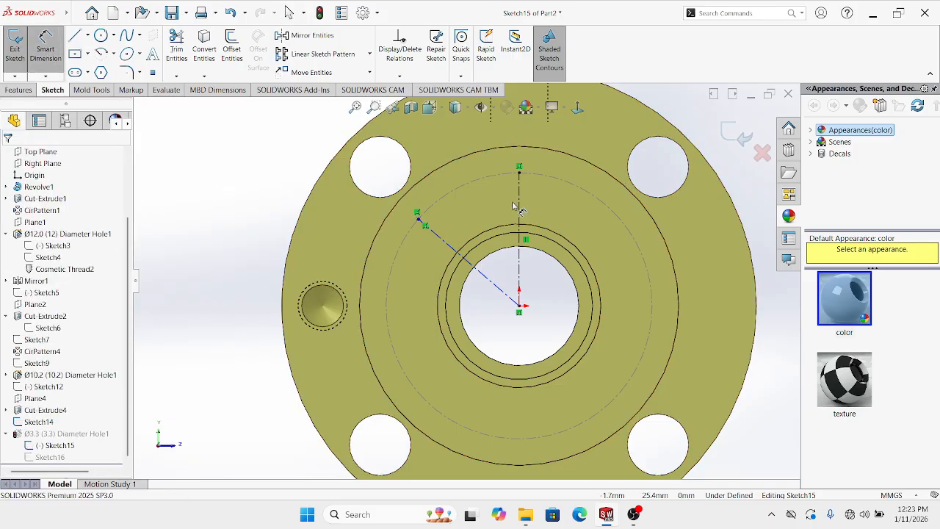
pyautogui.click(519, 197)
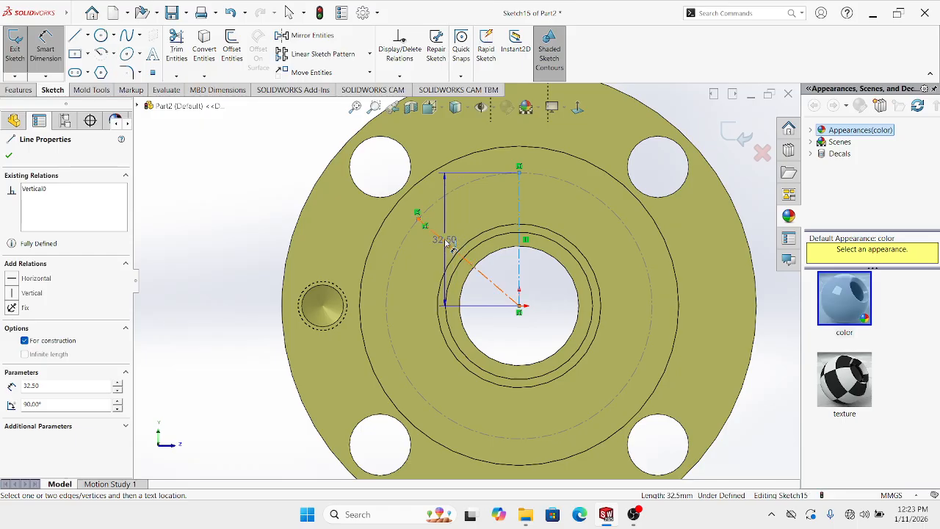
pyautogui.click(446, 242)
pyautogui.click(464, 226)
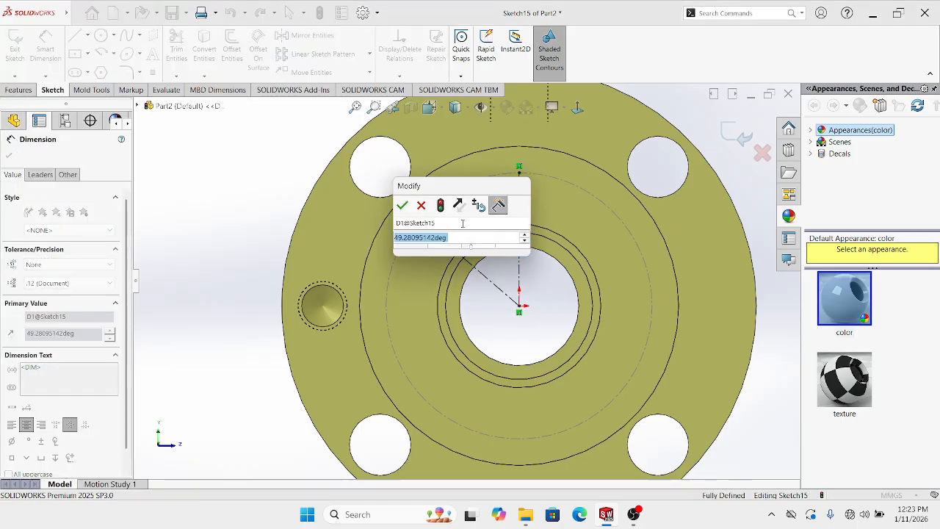
pyautogui.write('45')
pyautogui.press('Return')
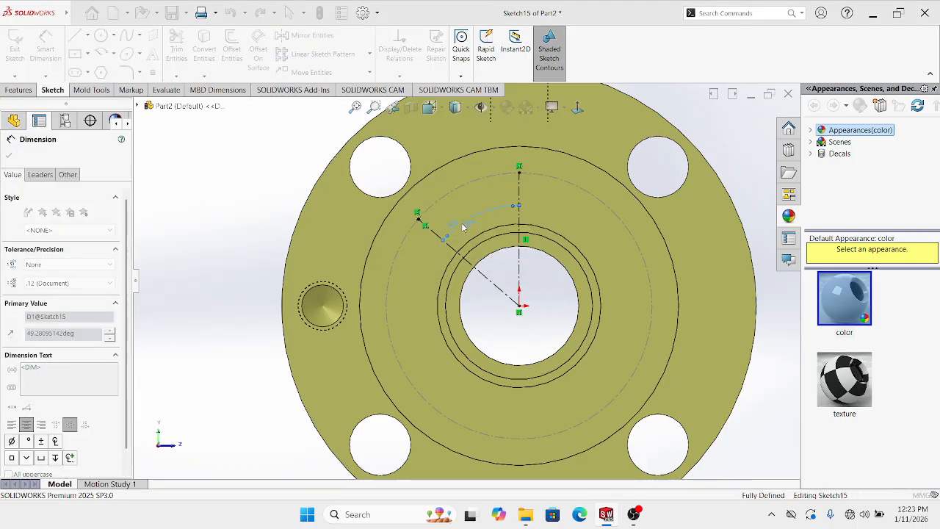
pyautogui.click(745, 144)
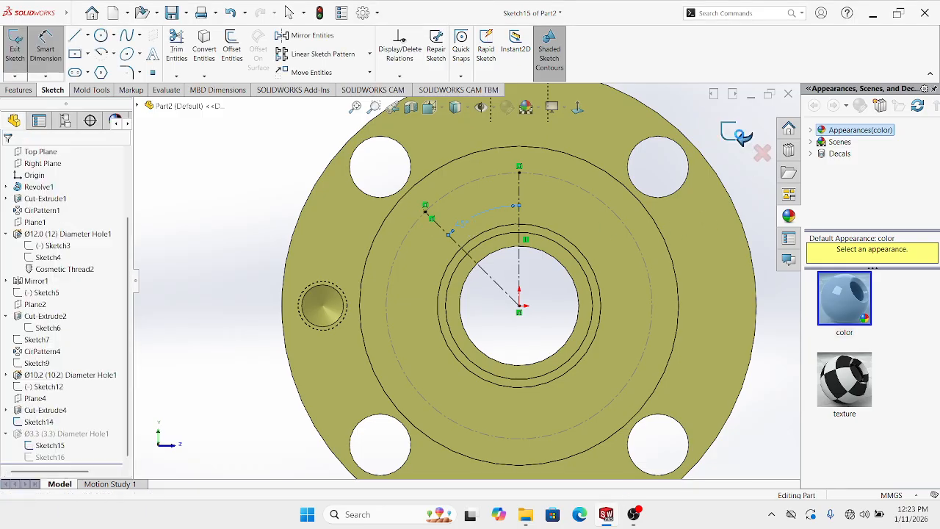
# Select Ø3.3 Diameter Hole1 and start a Circular Pattern (CirPattern5) of it
pyautogui.scroll(5, 624, 227)
pyautogui.moveTo(531, 256); pyautogui.dragTo(334, 298, button='middle')
pyautogui.scroll(-8, 513, 246)
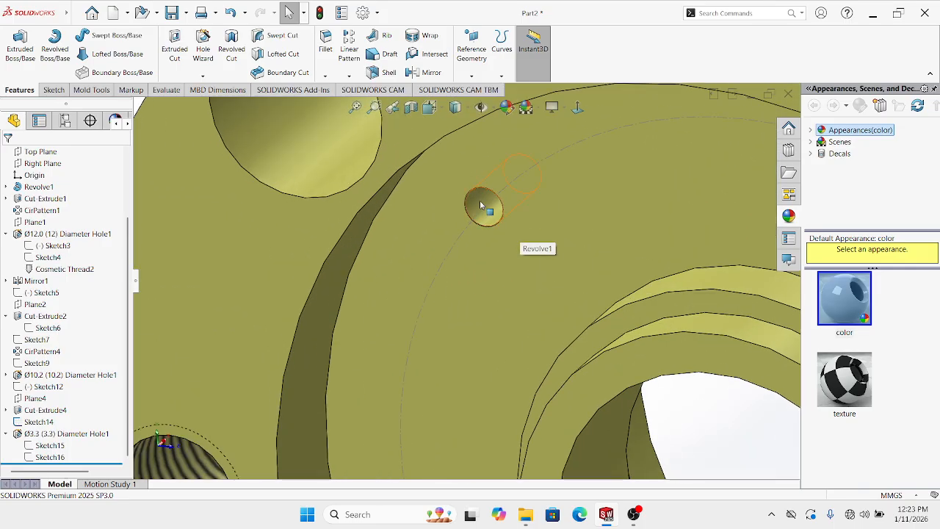
pyautogui.rightClick(485, 210)
pyautogui.press('Escape')
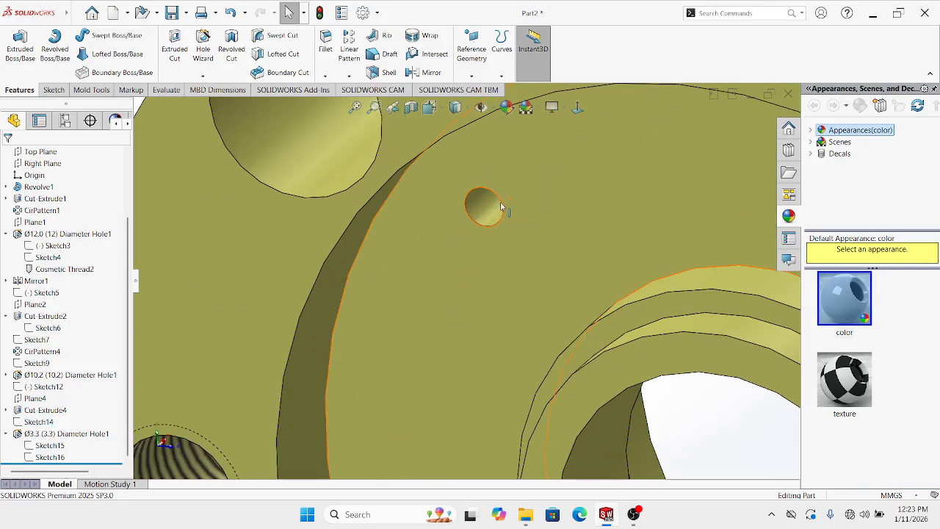
pyautogui.click(487, 208)
pyautogui.scroll(6, 486, 208)
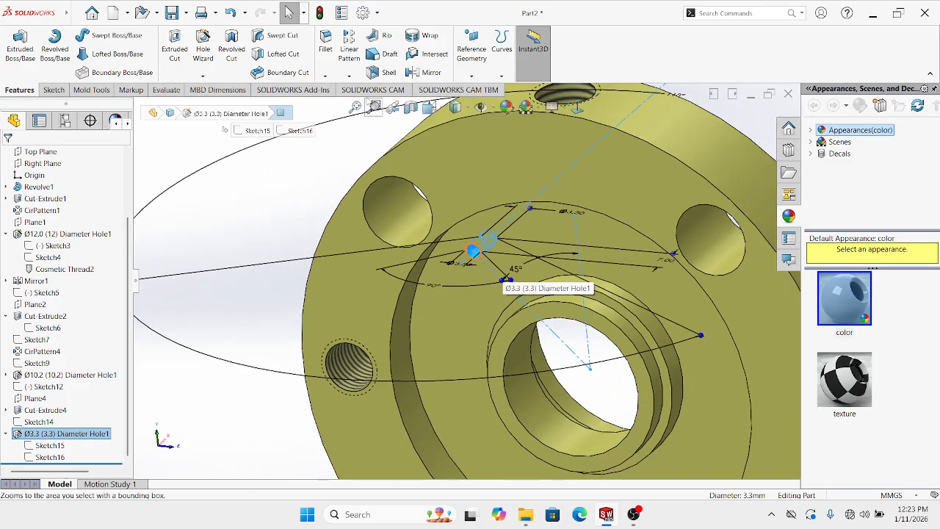
pyautogui.click(350, 77)
pyautogui.click(360, 102)
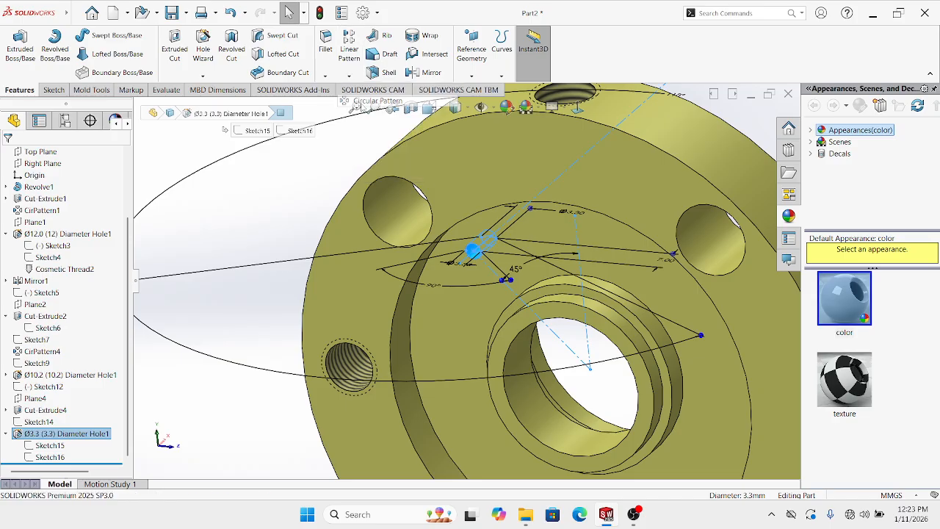
# Use the centre bore's circular edge as CirPattern5's pattern axis
pyautogui.click(534, 328)
pyautogui.scroll(5, 541, 330)
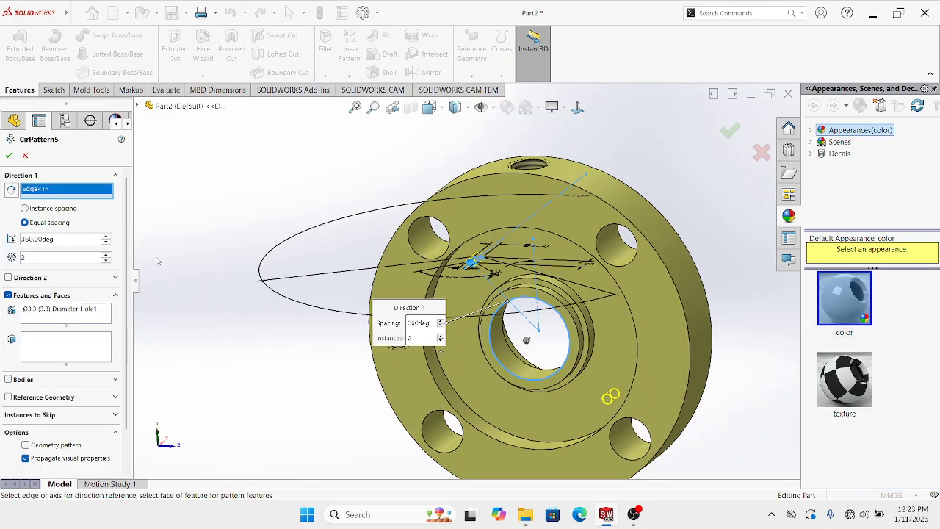
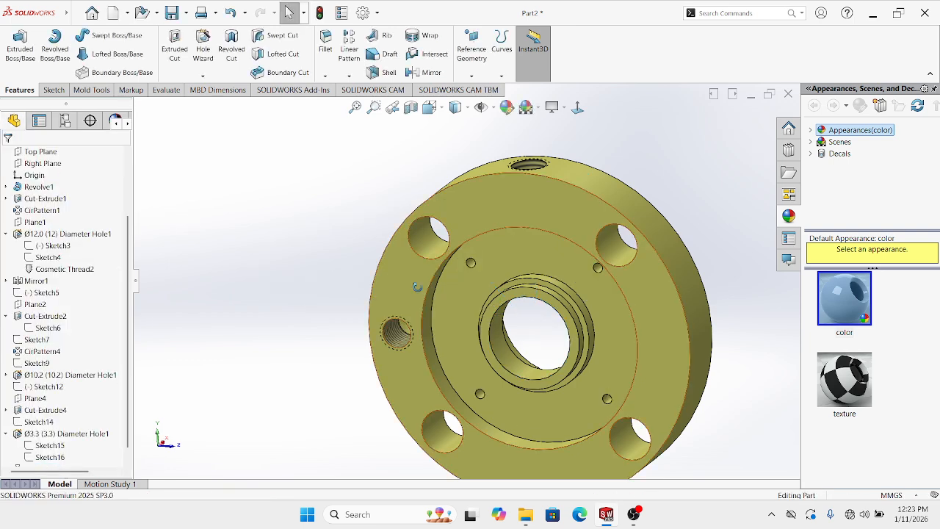
# Orbit the flange, then start a Cosmetic Thread from Insert > Annotations
pyautogui.moveTo(415, 287); pyautogui.dragTo(441, 268, button='middle')
pyautogui.scroll(5, 631, 308)
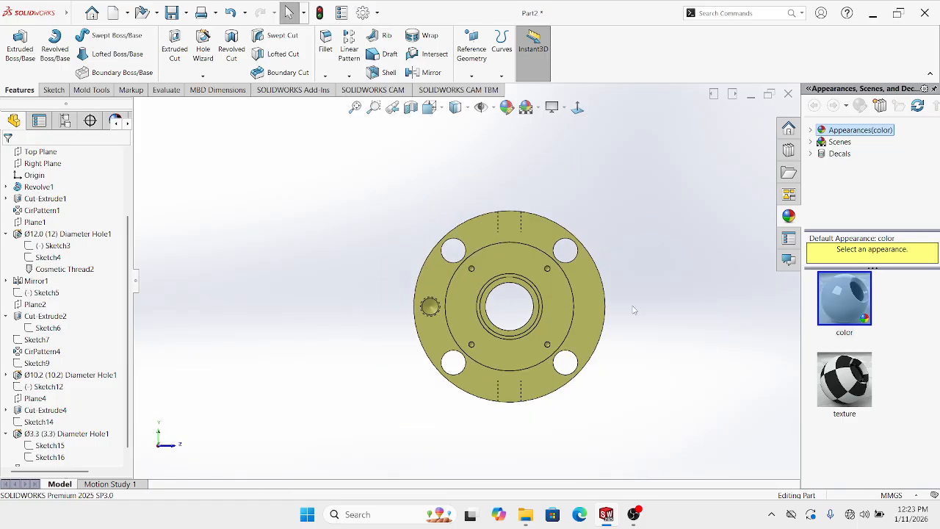
pyautogui.moveTo(584, 312); pyautogui.dragTo(512, 321, button='middle')
pyautogui.scroll(-3, 528, 312)
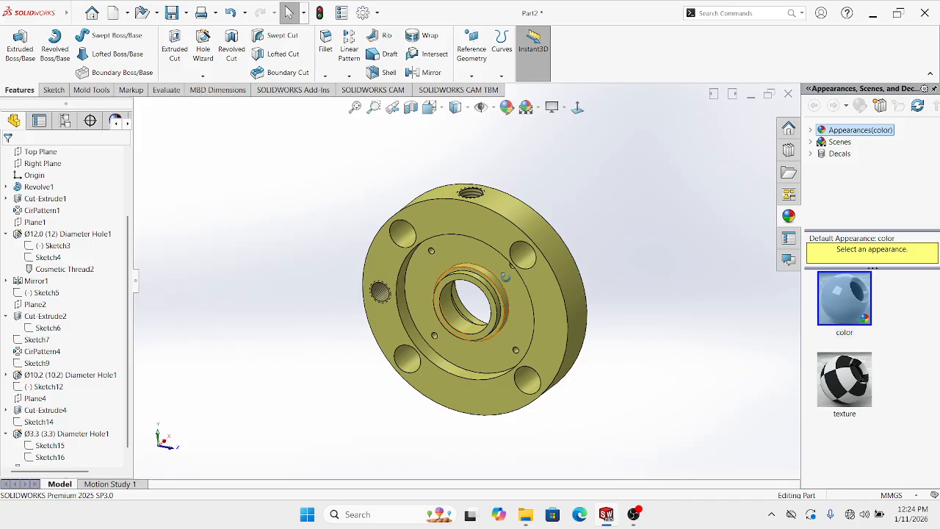
pyautogui.moveTo(505, 277); pyautogui.dragTo(486, 277, button='middle')
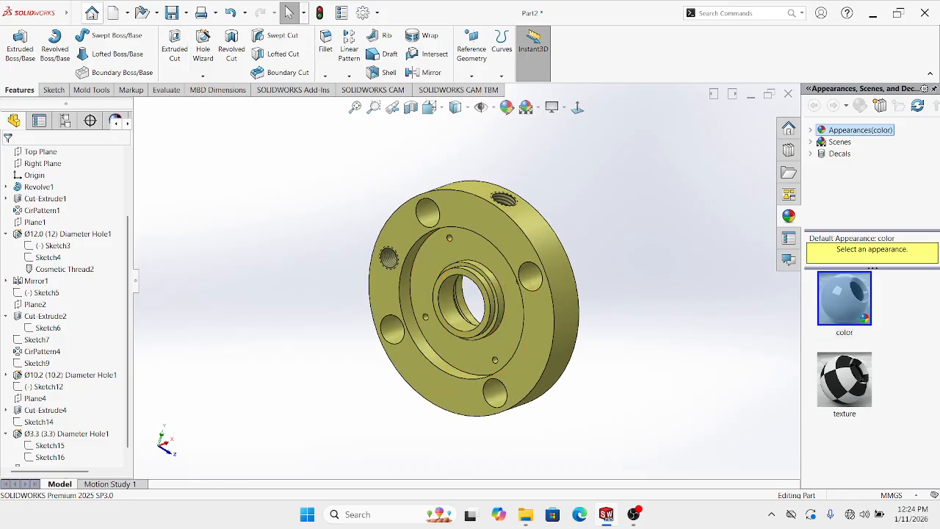
pyautogui.moveTo(71, 13)
pyautogui.click(139, 13)
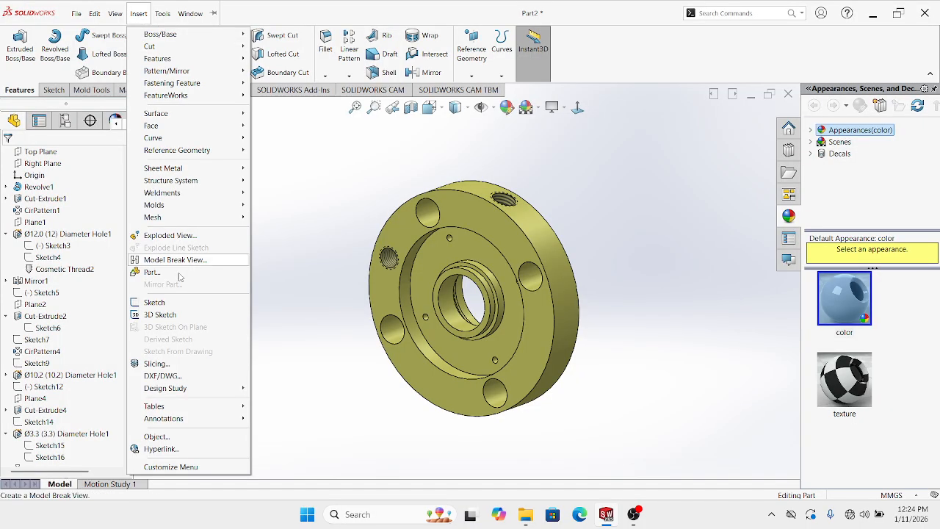
pyautogui.moveTo(171, 421)
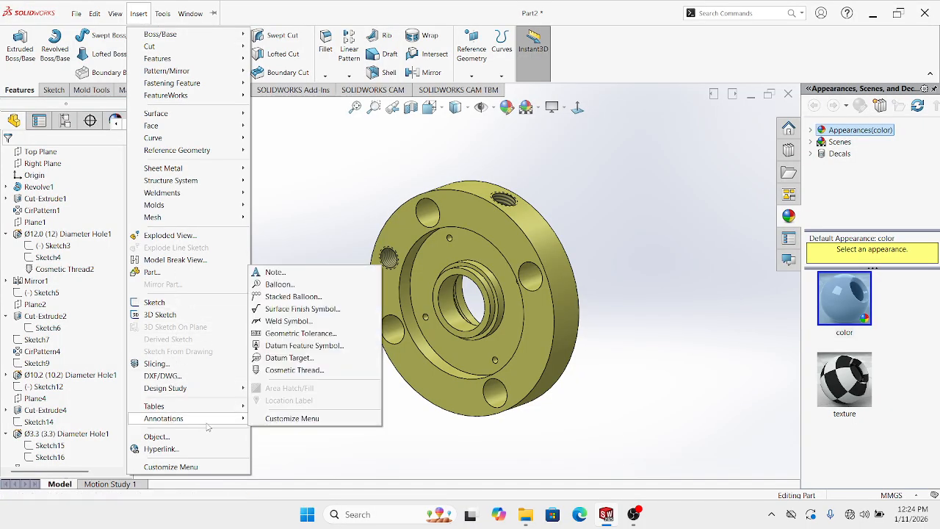
pyautogui.click(289, 373)
# Pick the first Ø3.3 hole edge and keep the M4x0.7 thread size
pyautogui.scroll(-2, 490, 281)
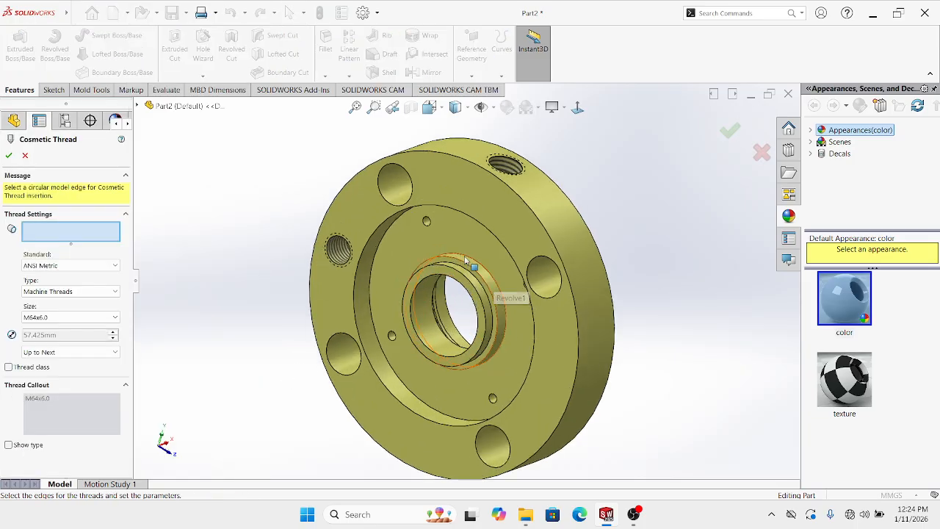
pyautogui.moveTo(473, 267); pyautogui.dragTo(441, 242, button='middle')
pyautogui.scroll(-10, 367, 261)
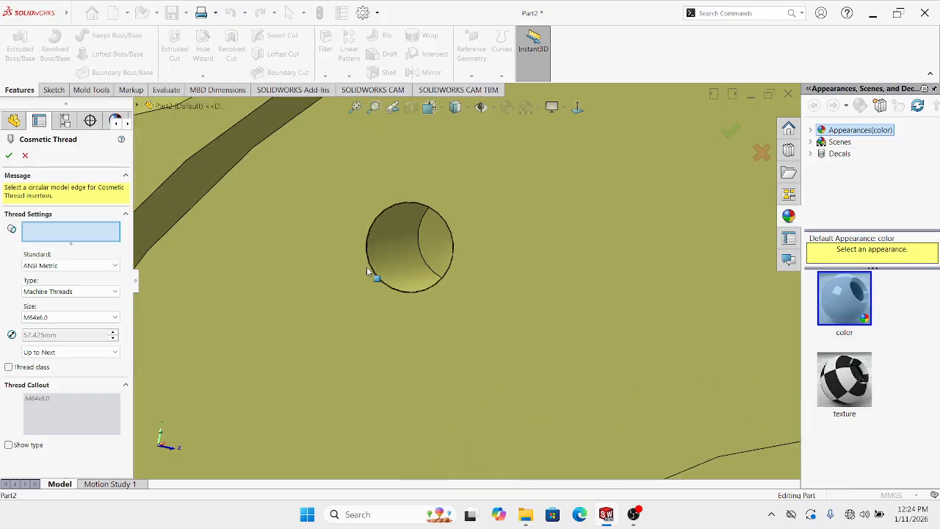
pyautogui.scroll(-3, 387, 253)
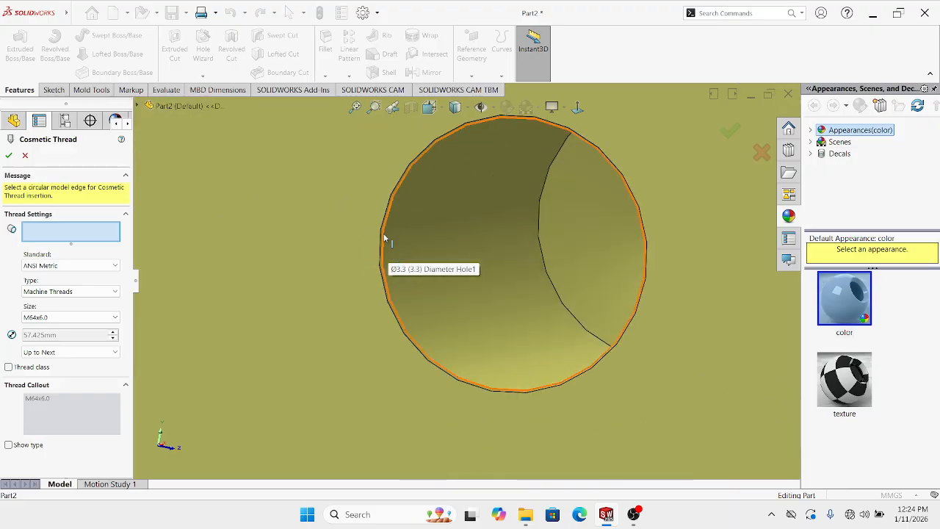
pyautogui.click(383, 245)
pyautogui.scroll(4, 426, 265)
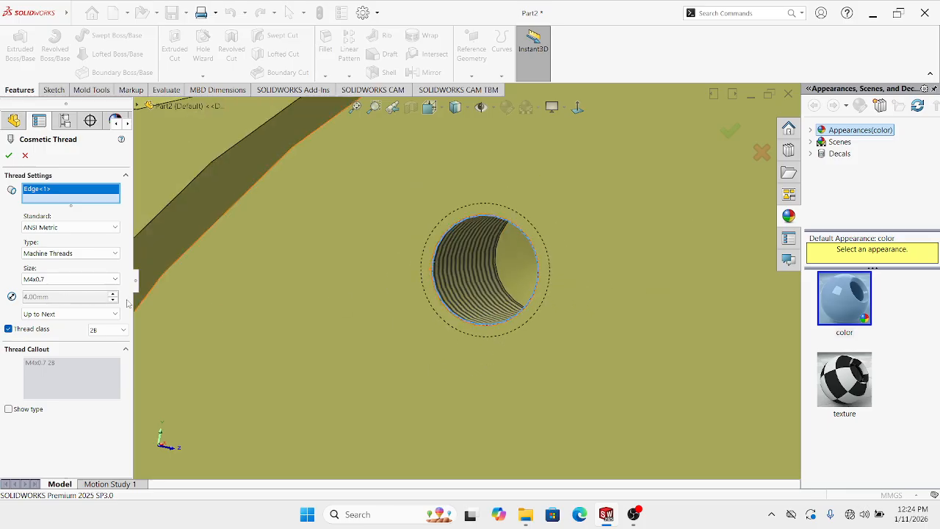
pyautogui.scroll(8, 433, 323)
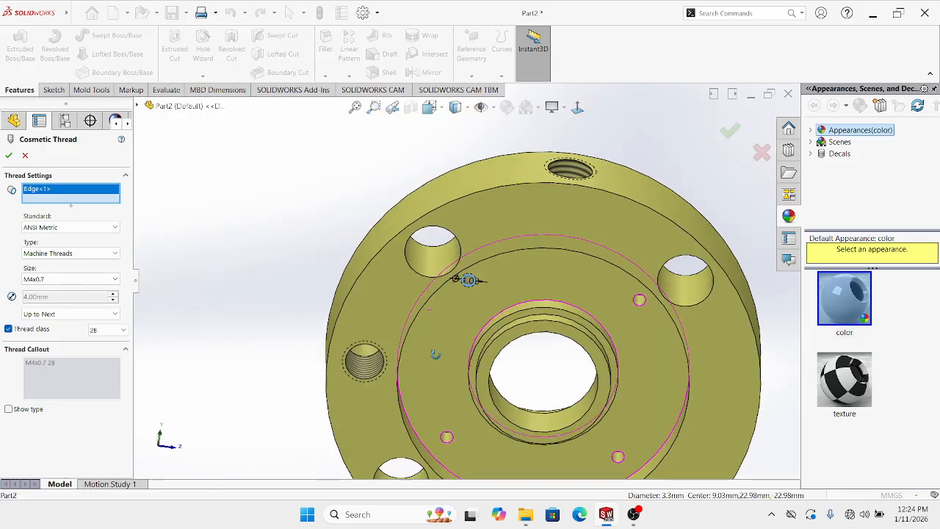
pyautogui.moveTo(435, 353); pyautogui.dragTo(407, 351, button='middle')
pyautogui.click(53, 283)
pyautogui.click(44, 290)
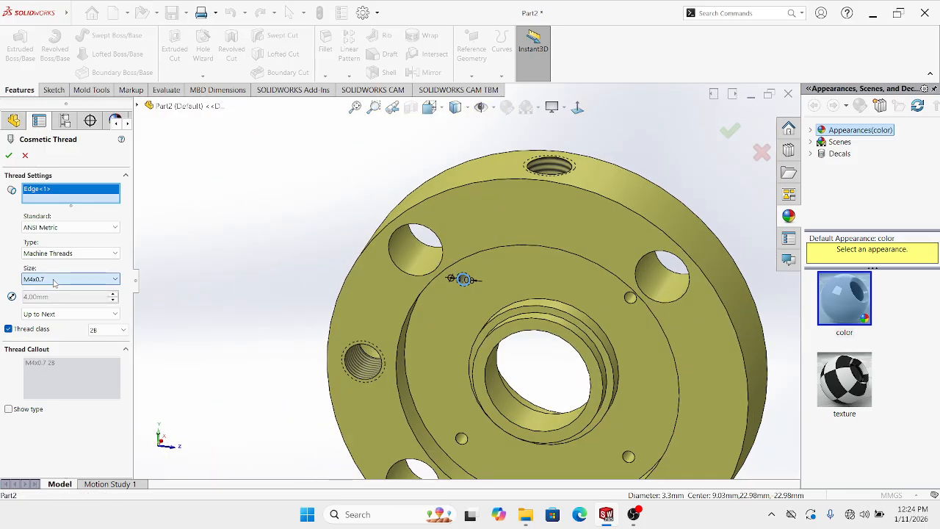
# Add the second and third small holes' edges to the cosmetic thread
pyautogui.moveTo(541, 367); pyautogui.dragTo(523, 317, button='middle')
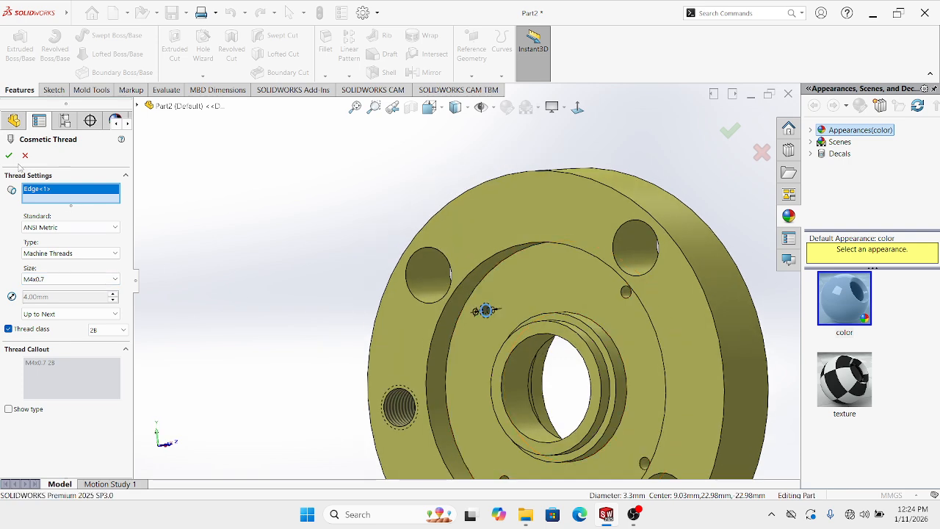
pyautogui.scroll(-10, 613, 272)
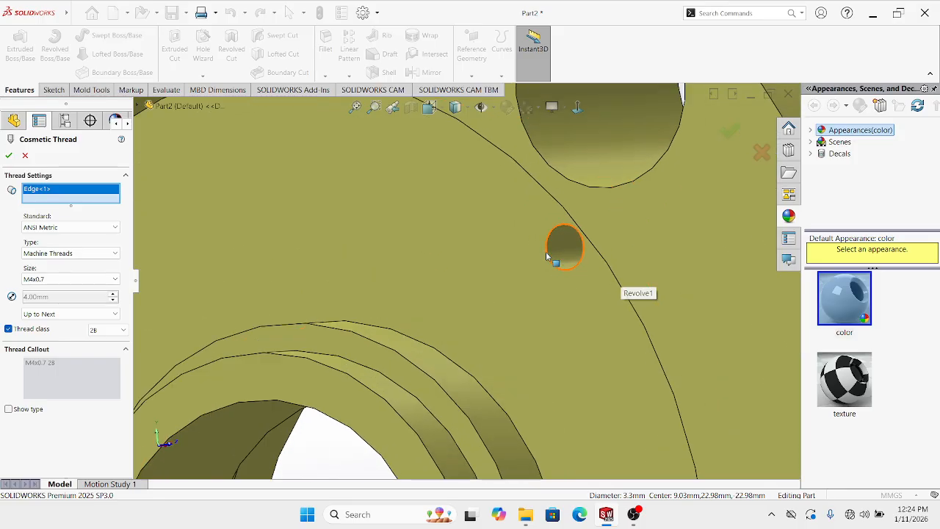
pyautogui.scroll(-8, 547, 251)
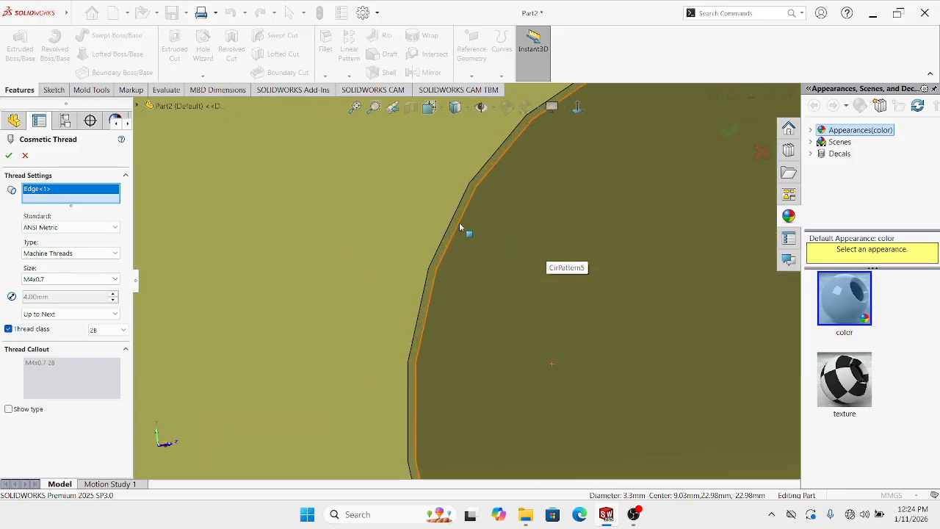
pyautogui.click(462, 216)
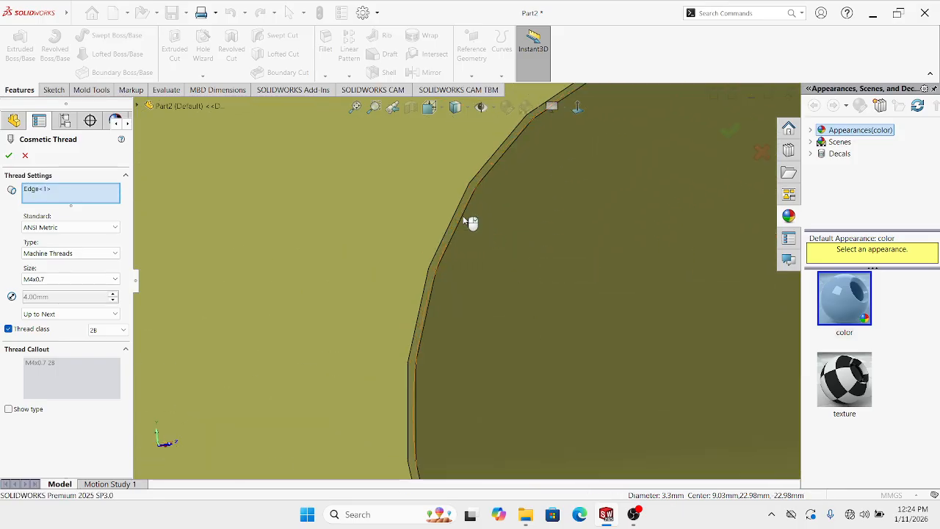
pyautogui.click(464, 219)
pyautogui.scroll(12, 474, 242)
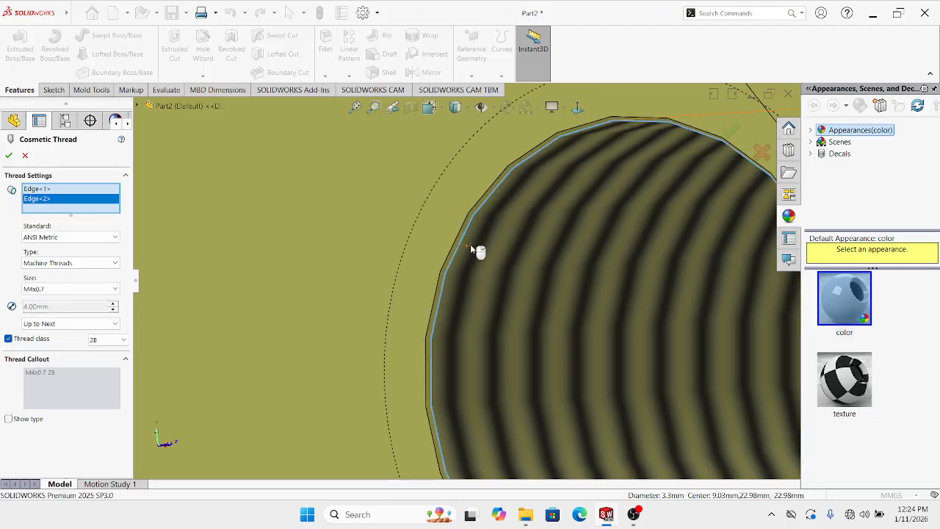
pyautogui.scroll(10, 478, 307)
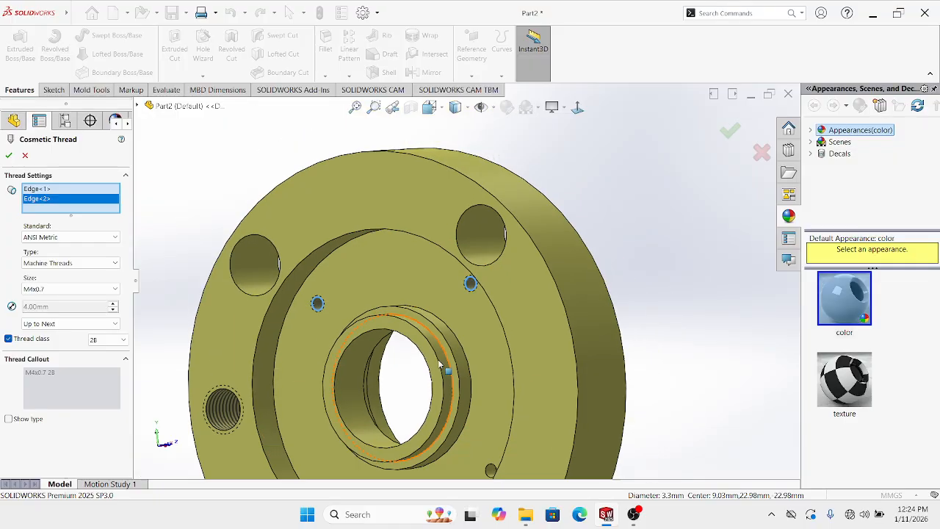
pyautogui.scroll(-4, 354, 388)
pyautogui.scroll(-10, 354, 387)
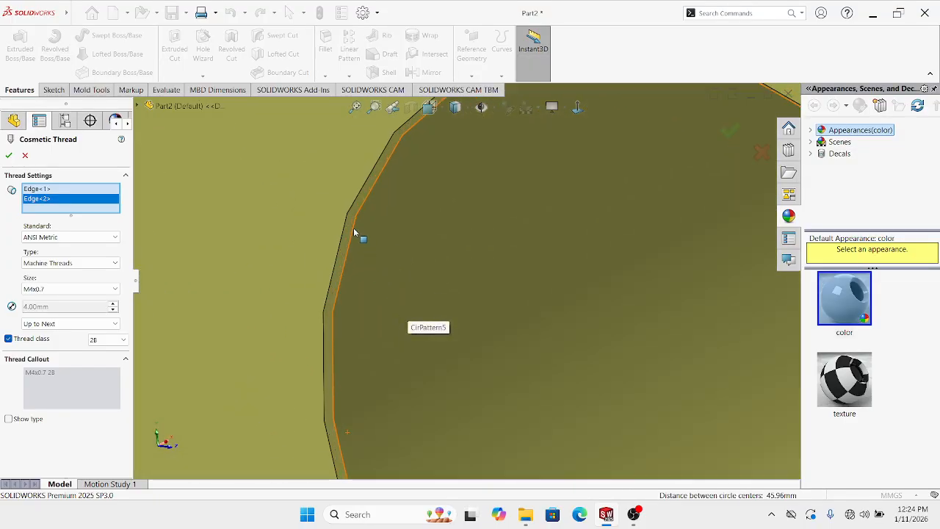
pyautogui.click(353, 229)
# Add the fourth hole edge and confirm the M4x0.7 cosmetic threads
pyautogui.scroll(12, 353, 230)
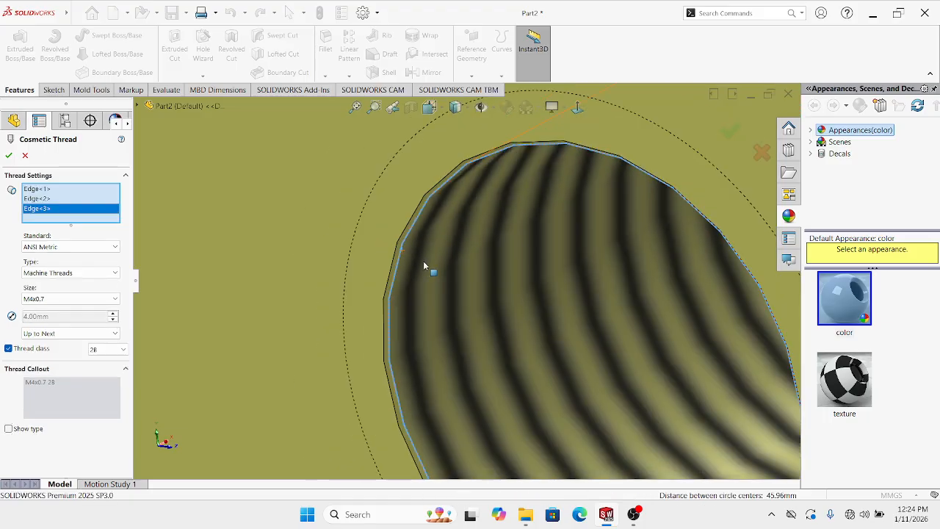
pyautogui.scroll(-10, 631, 299)
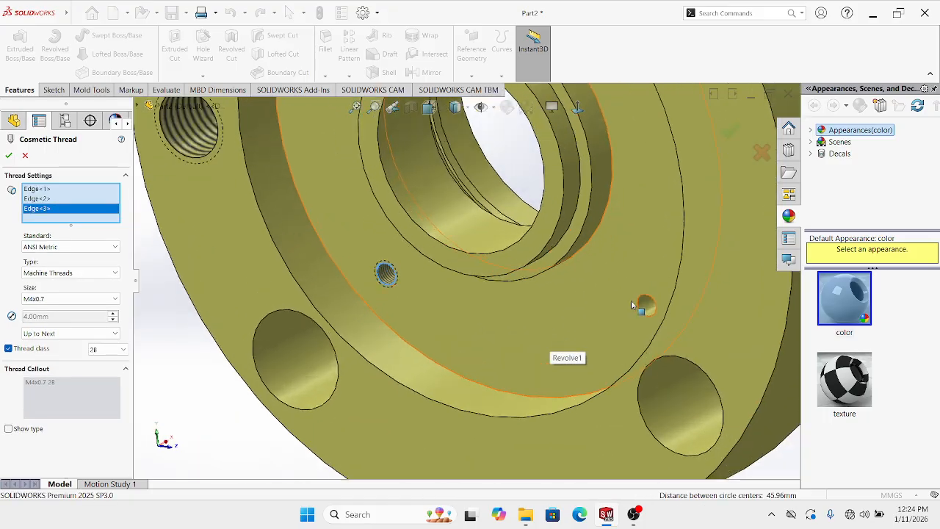
pyautogui.scroll(10, 519, 254)
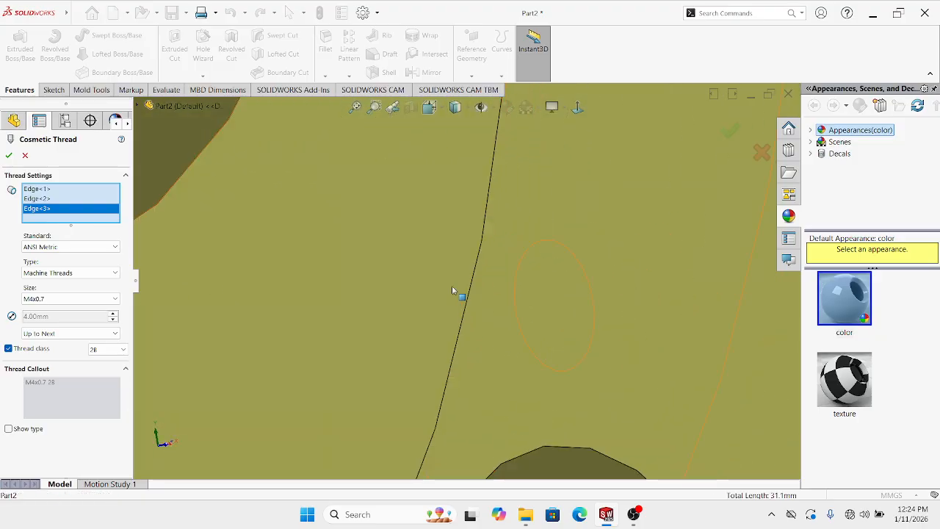
pyautogui.scroll(-1, 534, 305)
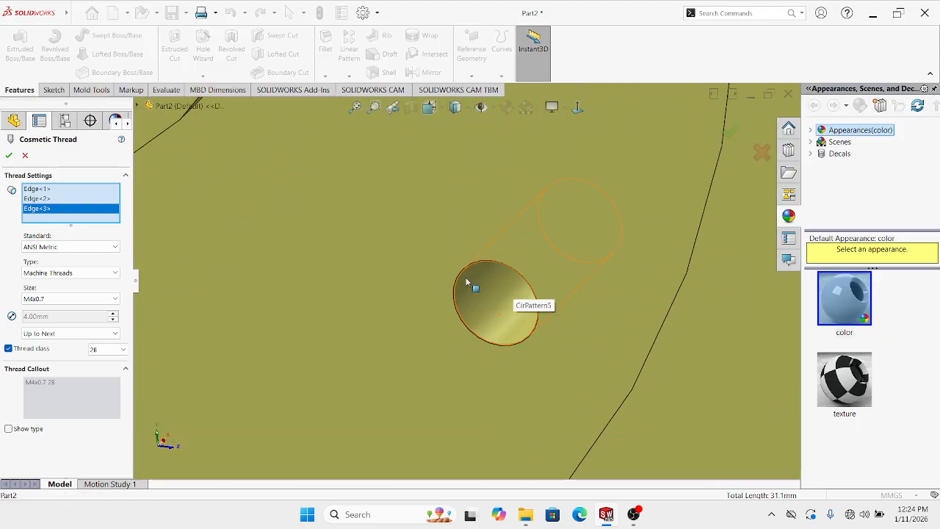
pyautogui.moveTo(474, 295); pyautogui.dragTo(428, 266, button='middle')
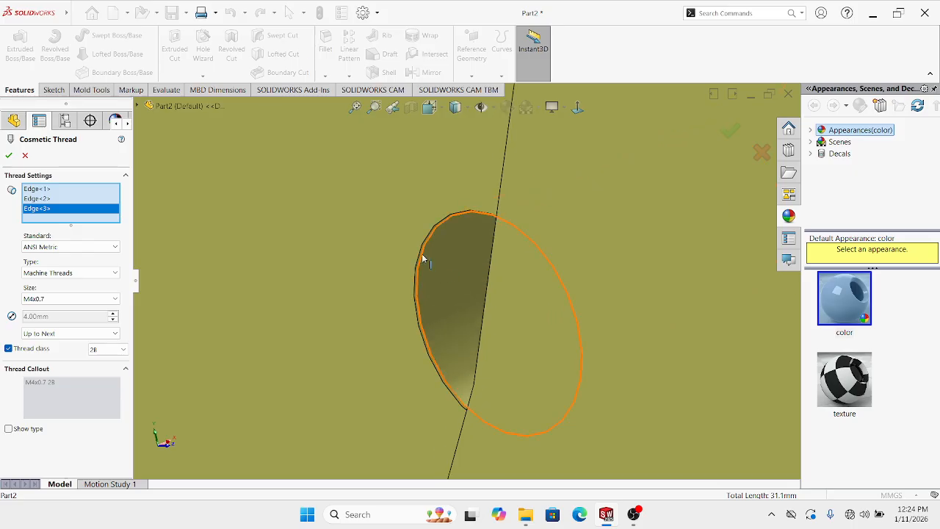
pyautogui.click(422, 258)
pyautogui.scroll(8, 431, 279)
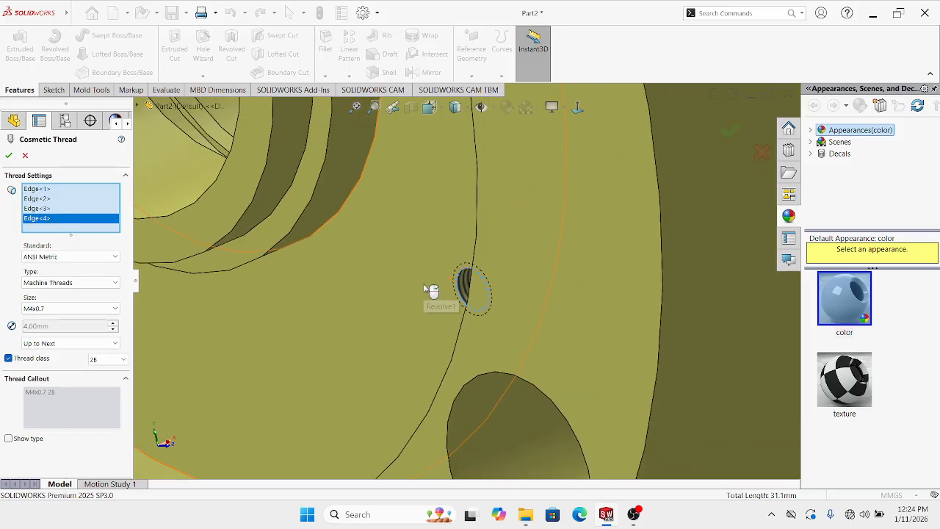
pyautogui.scroll(5, 431, 291)
pyautogui.click(13, 153)
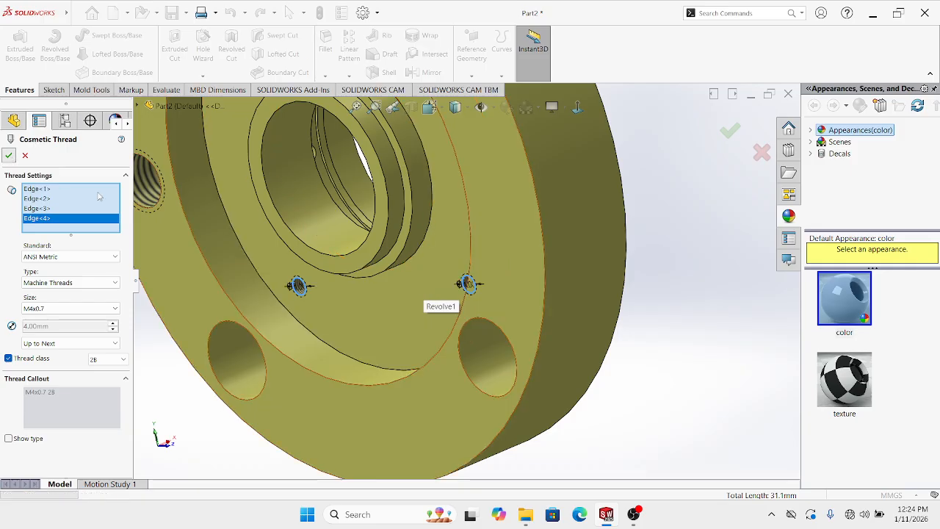
pyautogui.scroll(6, 347, 259)
pyautogui.moveTo(666, 277); pyautogui.dragTo(639, 154, button='middle')
pyautogui.scroll(-5, 429, 249)
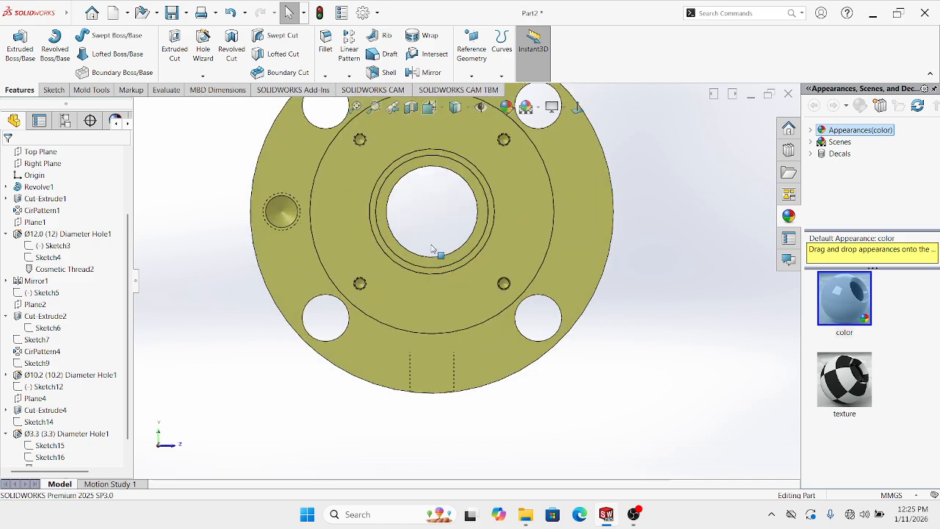
pyautogui.moveTo(408, 199); pyautogui.dragTo(362, 243, button='middle')
pyautogui.scroll(3, 364, 242)
pyautogui.scroll(-8, 403, 177)
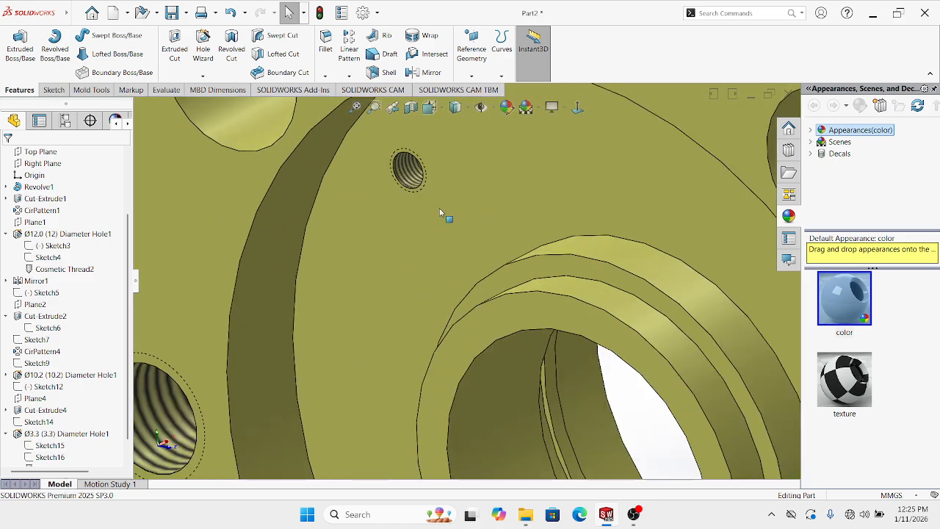
pyautogui.scroll(2, 454, 276)
pyautogui.scroll(4, 455, 279)
pyautogui.scroll(-8, 547, 276)
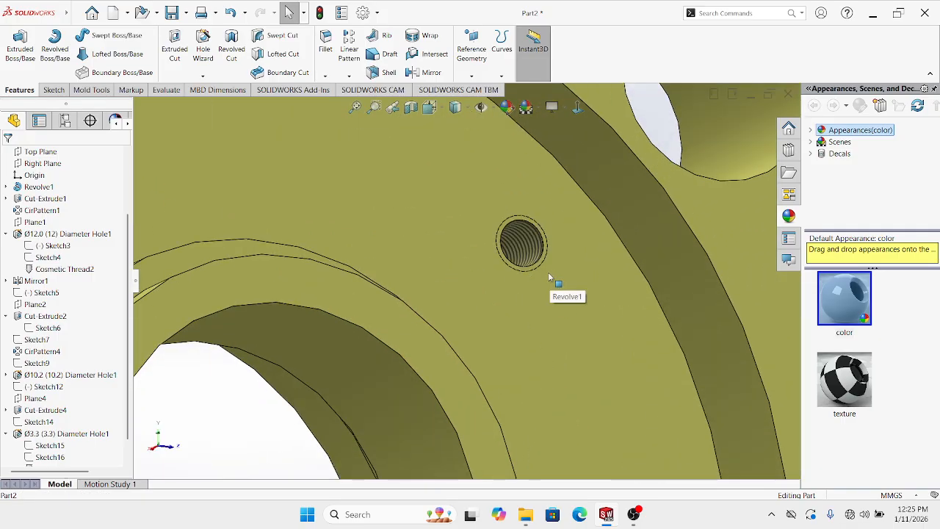
pyautogui.scroll(6, 547, 277)
pyautogui.moveTo(517, 322); pyautogui.dragTo(321, 368, button='middle')
pyautogui.scroll(1, 320, 364)
pyautogui.moveTo(541, 282); pyautogui.dragTo(615, 221, button='middle')
pyautogui.click(584, 116)
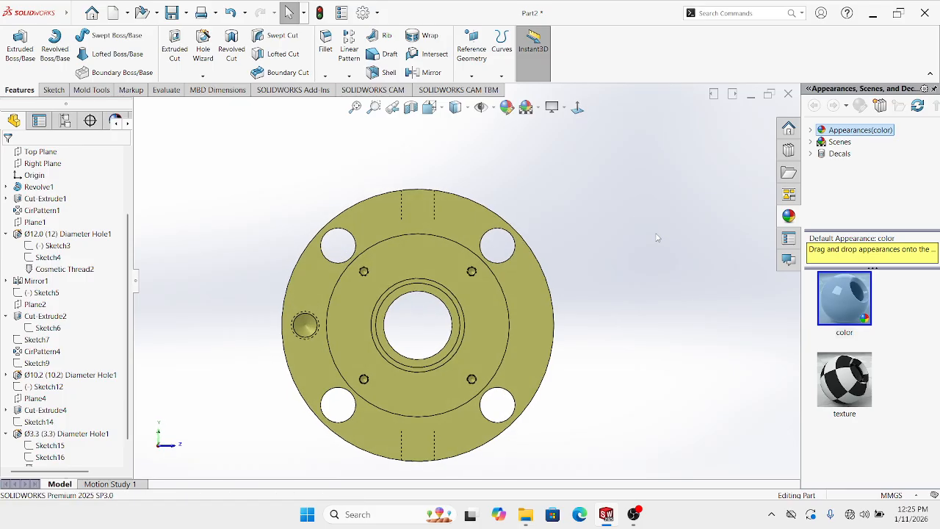
pyautogui.scroll(-2, 424, 291)
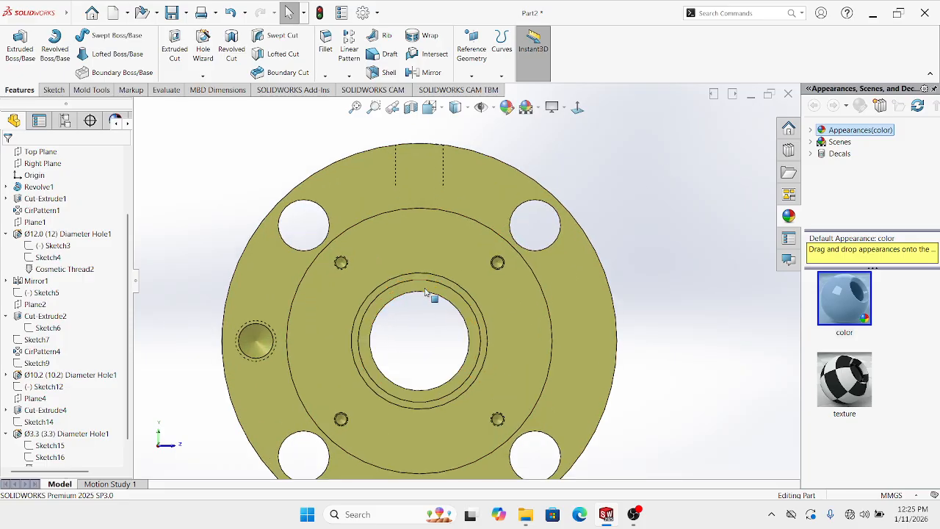
# Start a sketch on the front face and draw a construction circle at the origin
pyautogui.click(398, 262)
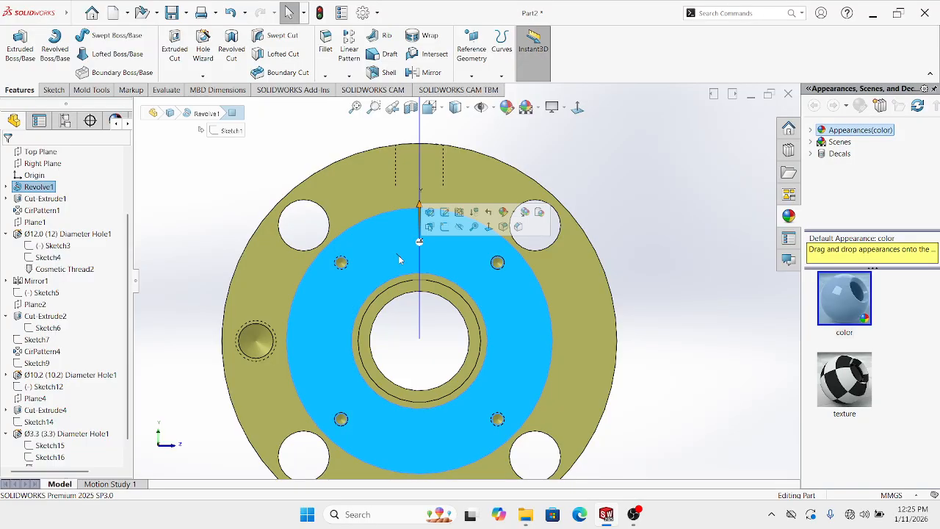
pyautogui.click(444, 226)
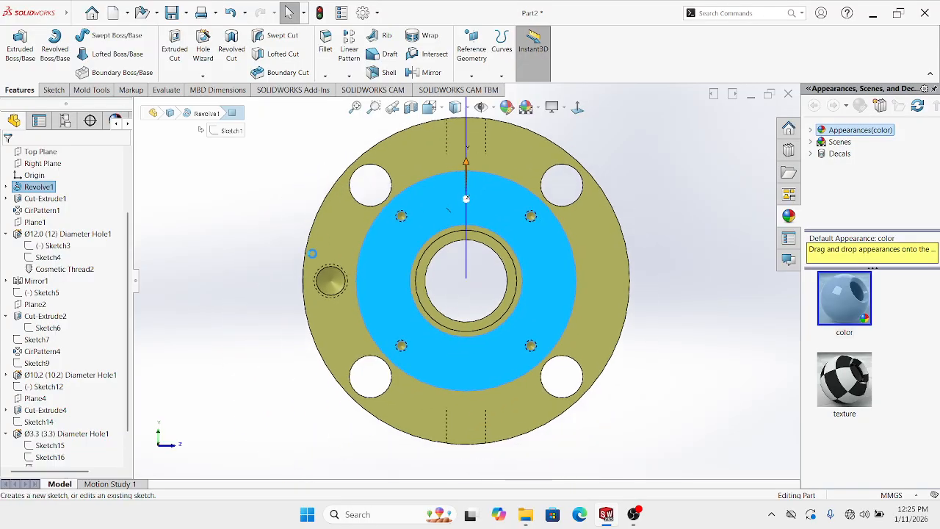
pyautogui.click(162, 153)
pyautogui.click(101, 36)
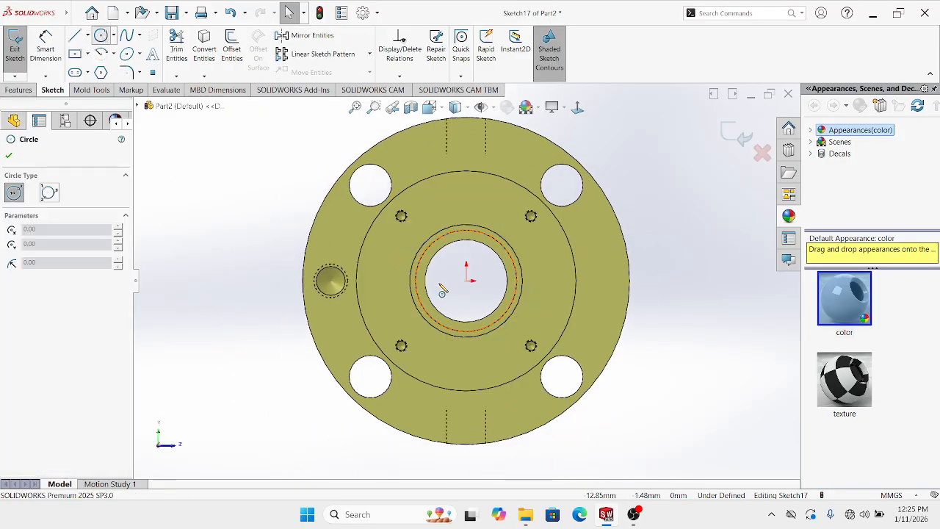
pyautogui.click(467, 280)
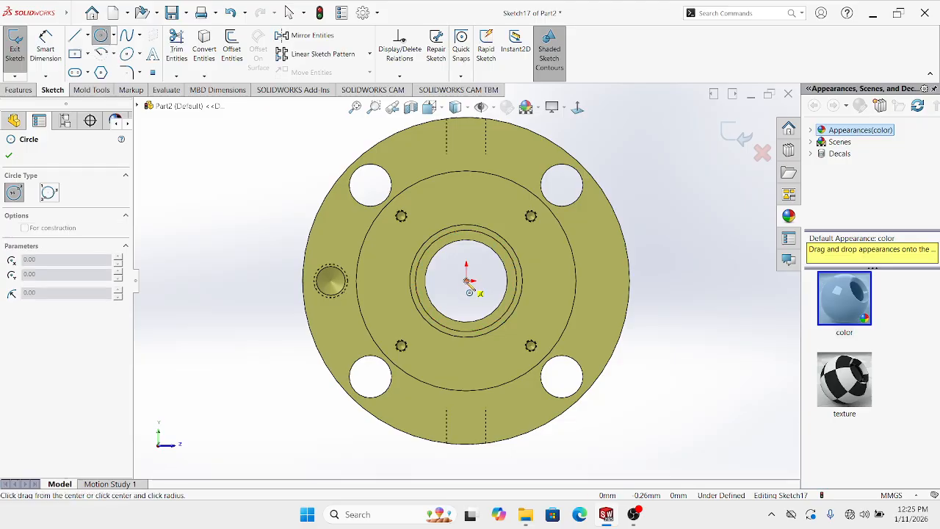
pyautogui.click(462, 213)
pyautogui.press('Escape')
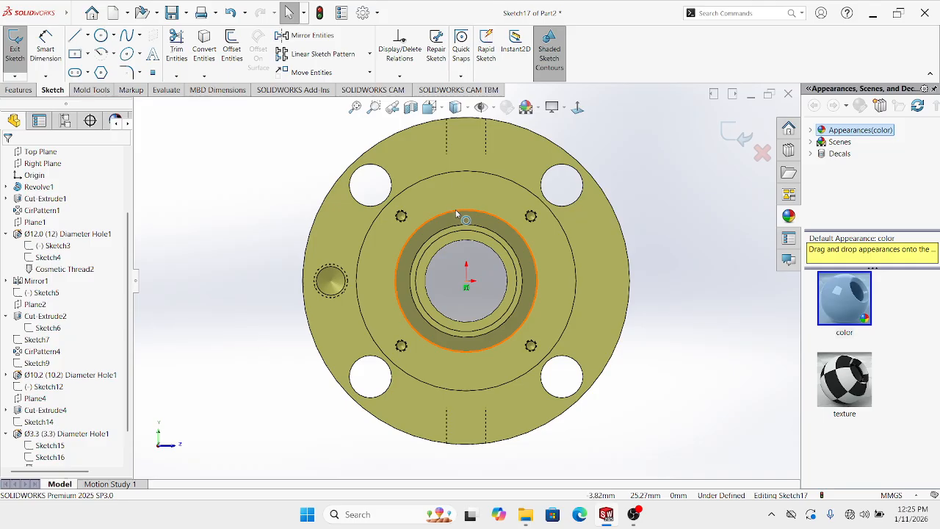
pyautogui.click(454, 210)
pyautogui.click(257, 196)
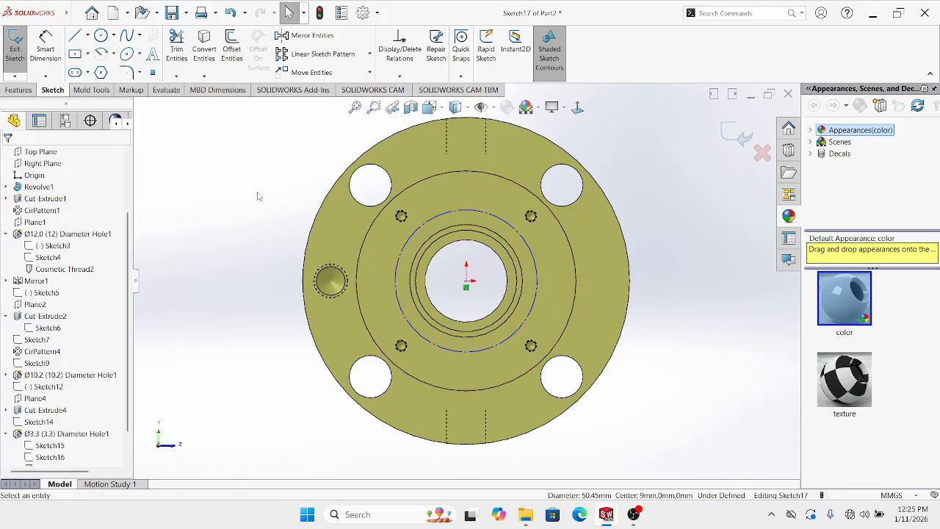
# Dimension the construction circle to Ø45.10
pyautogui.click(53, 49)
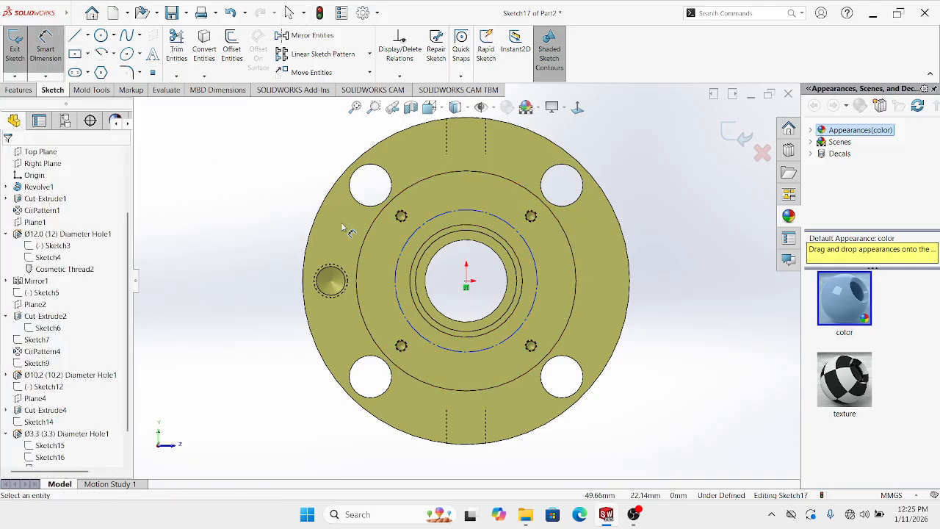
pyautogui.click(422, 230)
pyautogui.click(682, 272)
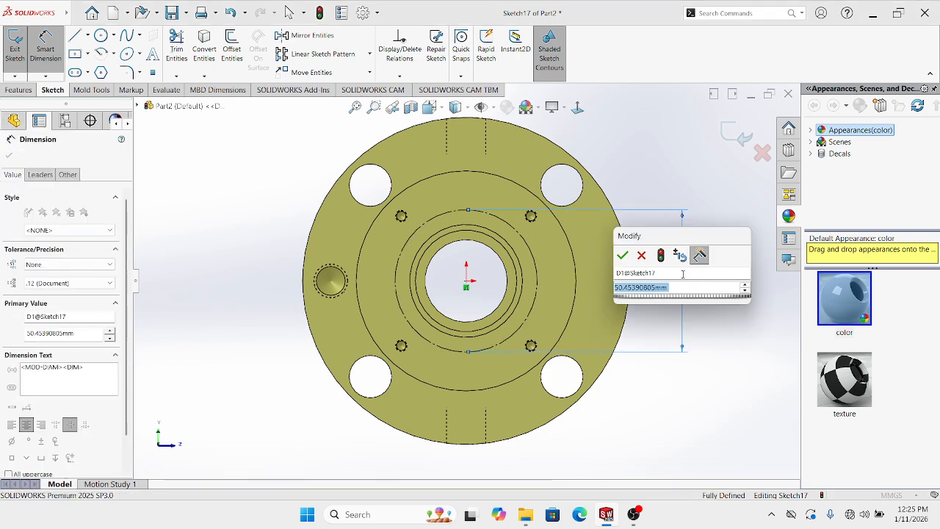
pyautogui.write('45')
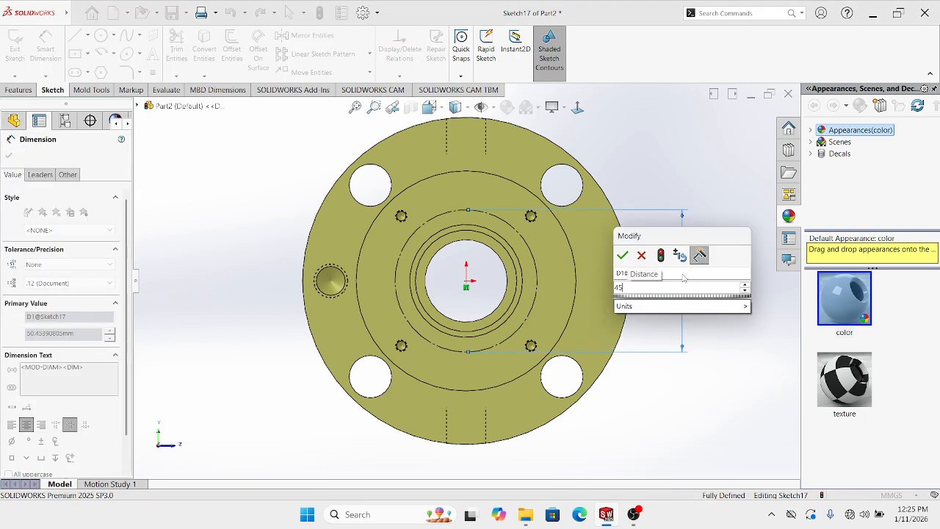
pyautogui.write('.1')
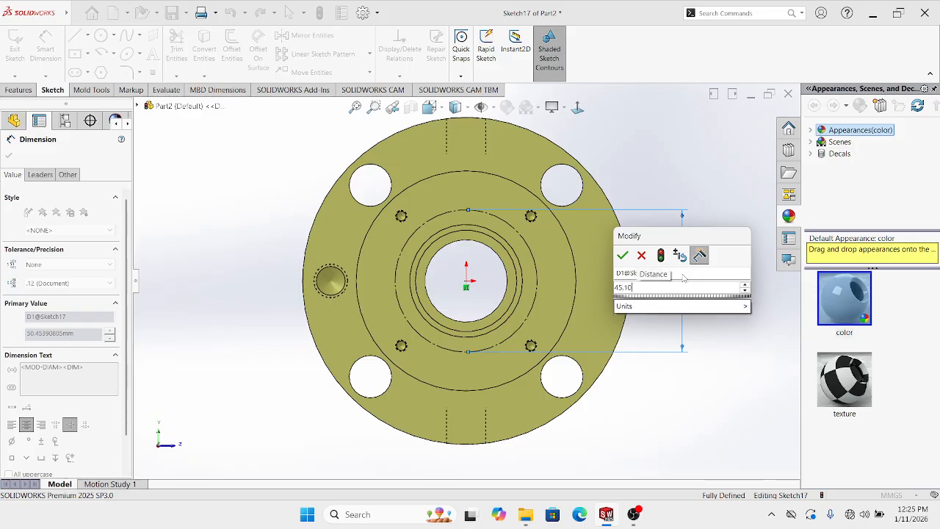
pyautogui.press('Return')
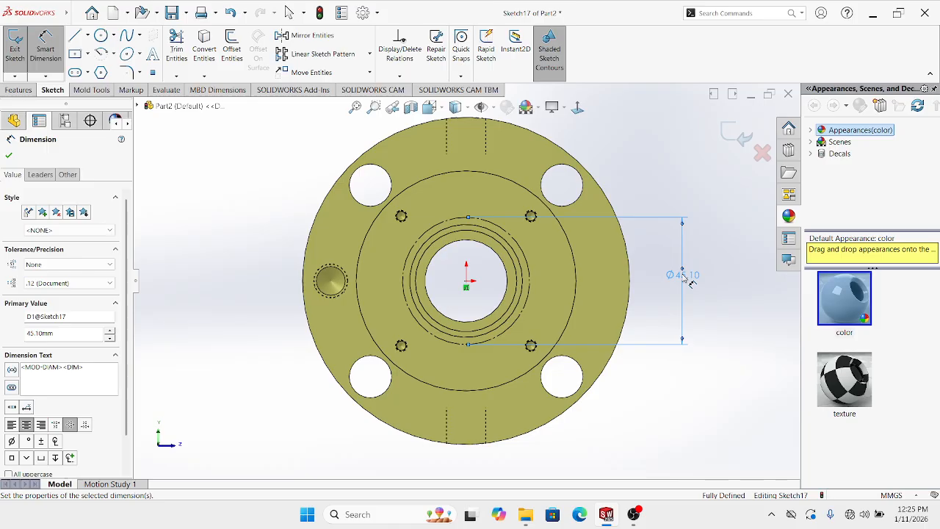
pyautogui.press('Escape')
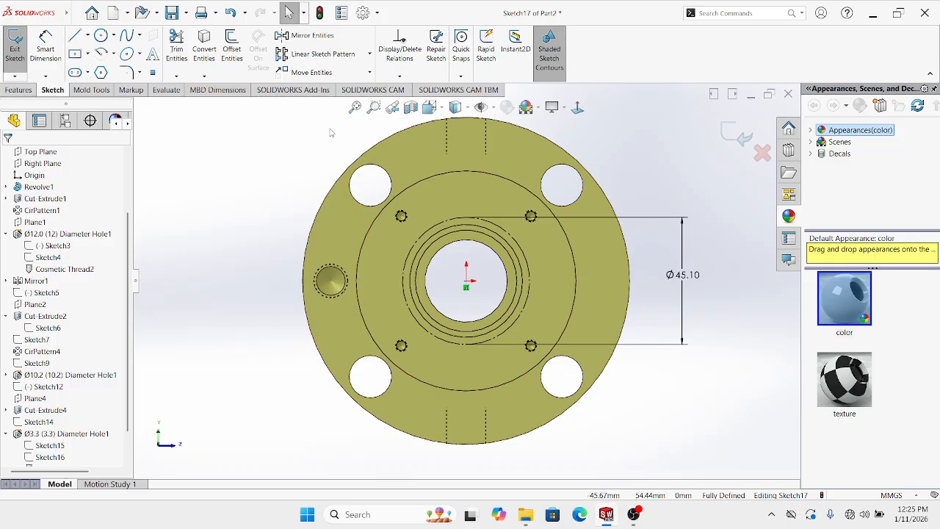
# Draw a Ø3 circle centred on the reference circle
pyautogui.click(101, 36)
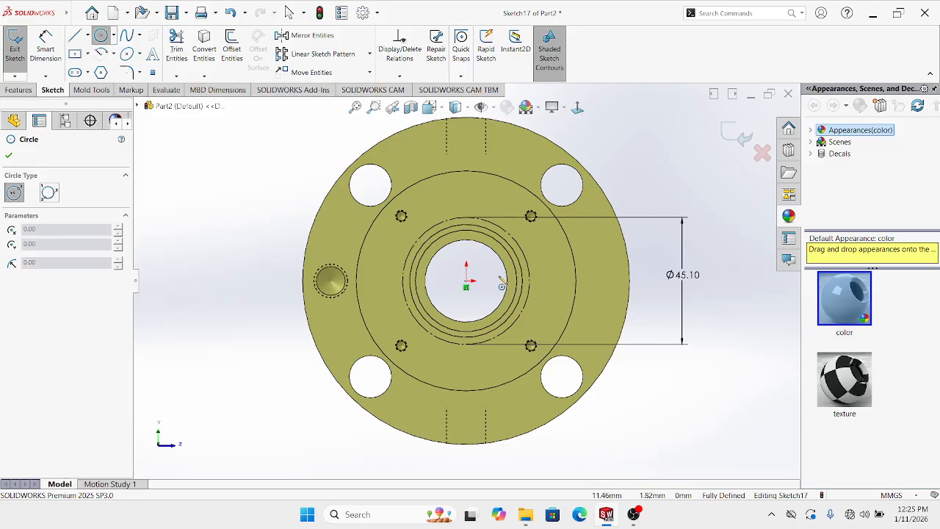
pyautogui.scroll(-5, 449, 215)
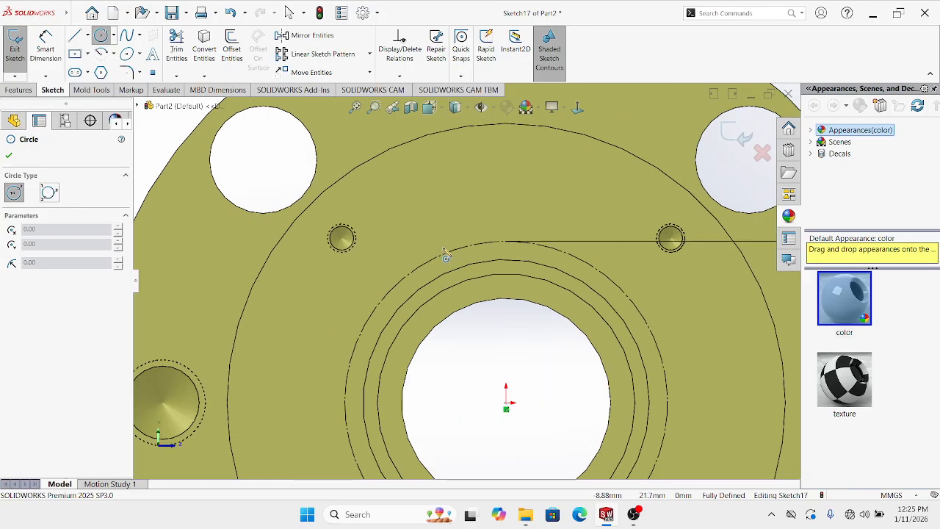
pyautogui.click(441, 254)
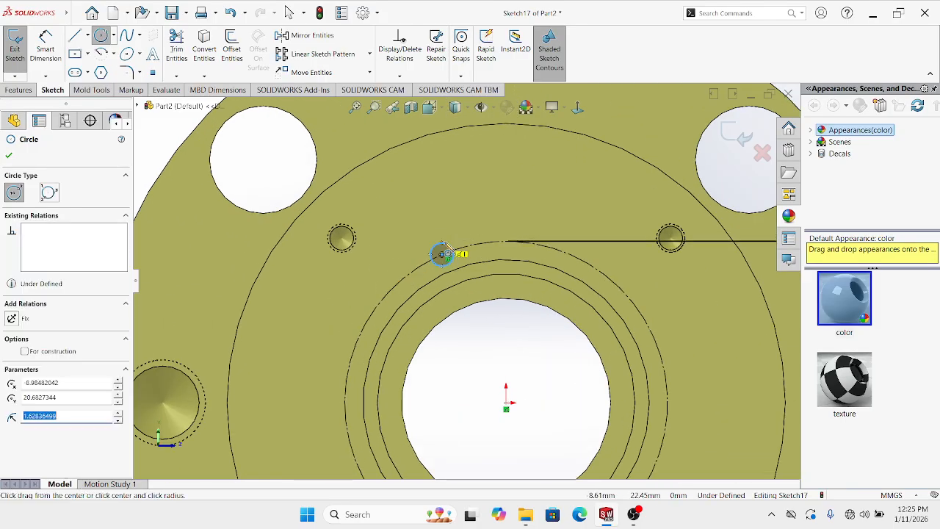
pyautogui.click(444, 250)
pyautogui.press('Escape')
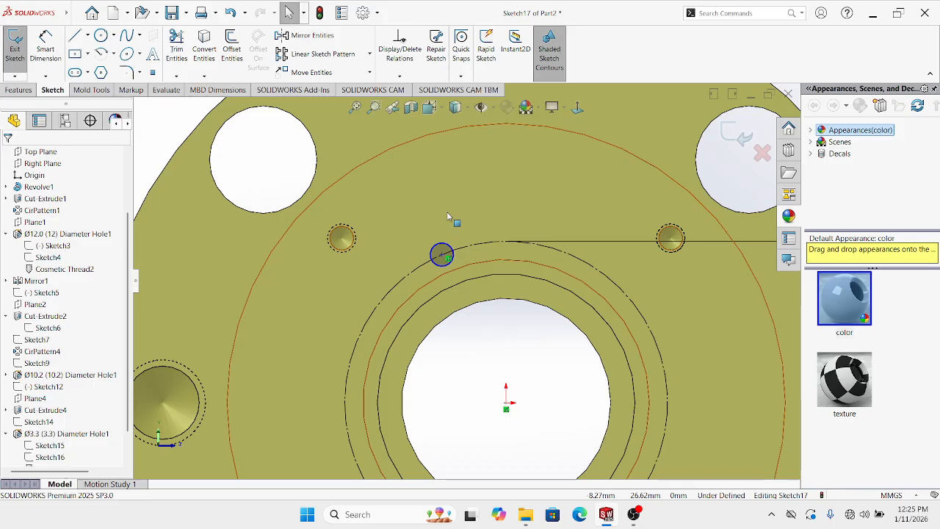
pyautogui.click(57, 49)
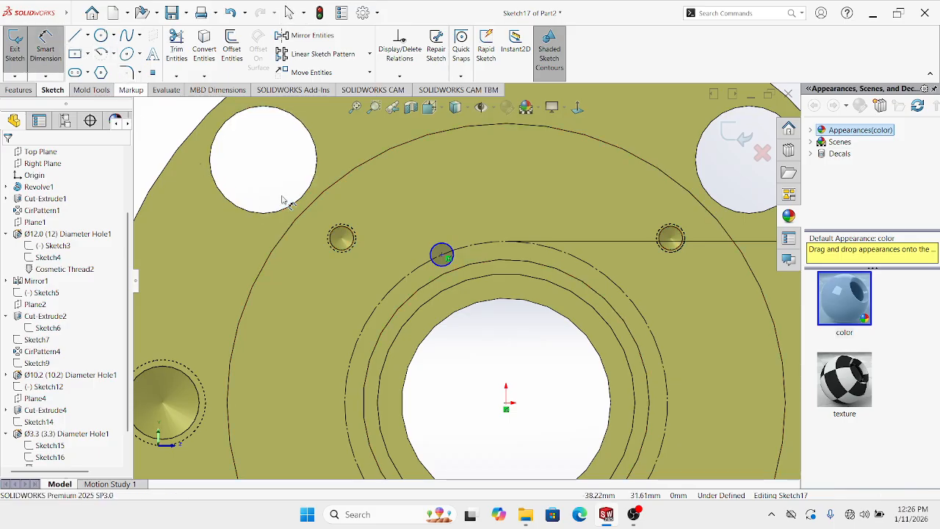
pyautogui.click(440, 251)
pyautogui.scroll(3, 441, 251)
pyautogui.click(268, 168)
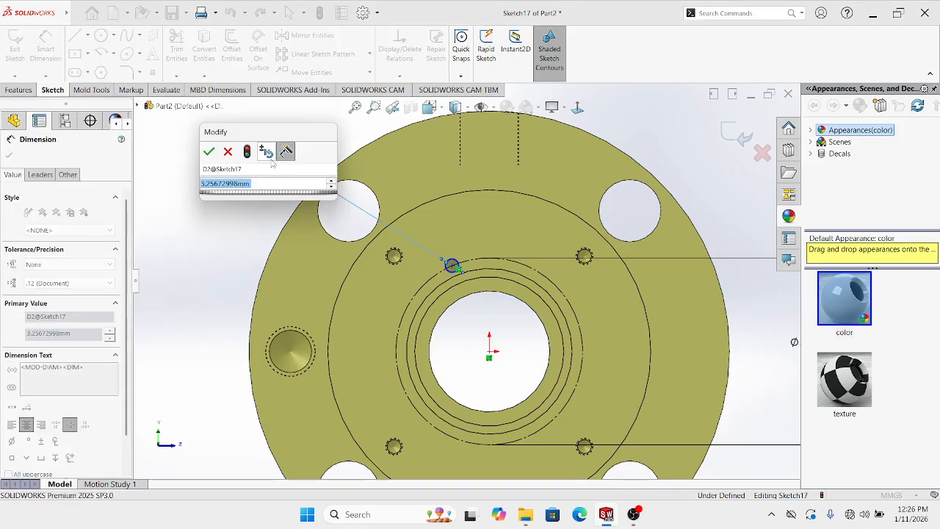
pyautogui.write('3')
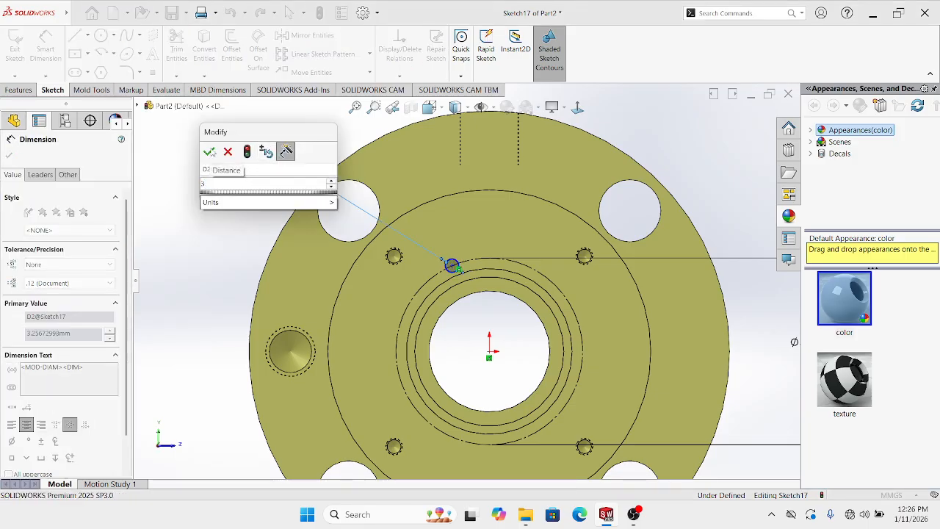
pyautogui.click(210, 152)
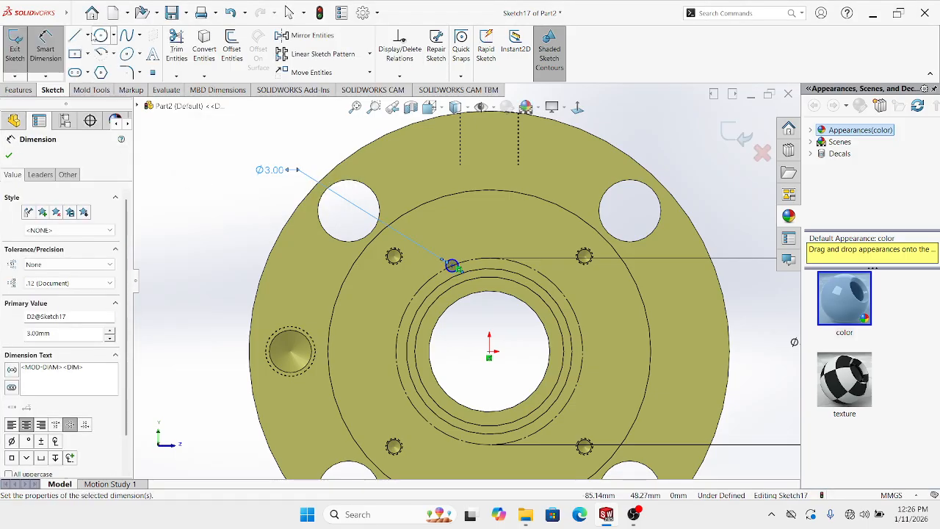
# Add a vertical centerline and a centerline from the origin to the small circle's centre
pyautogui.click(87, 35)
pyautogui.click(107, 47)
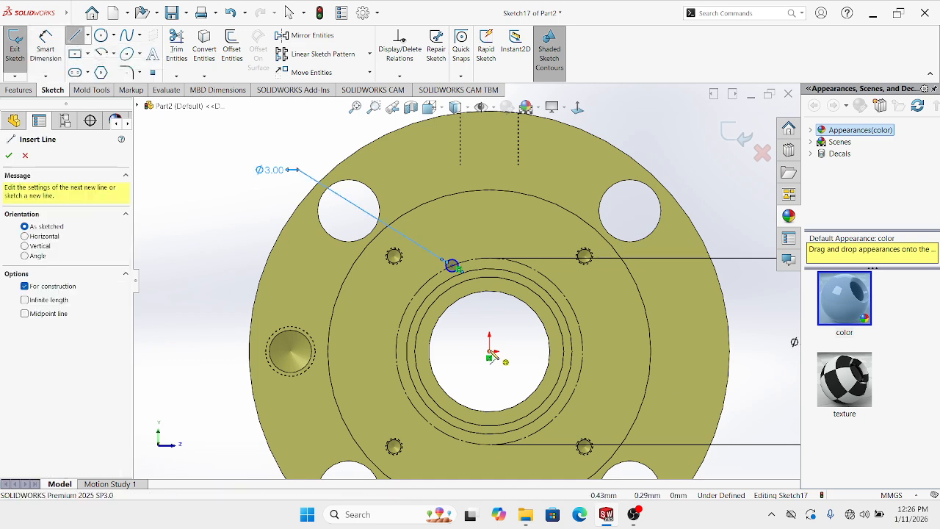
pyautogui.click(490, 353)
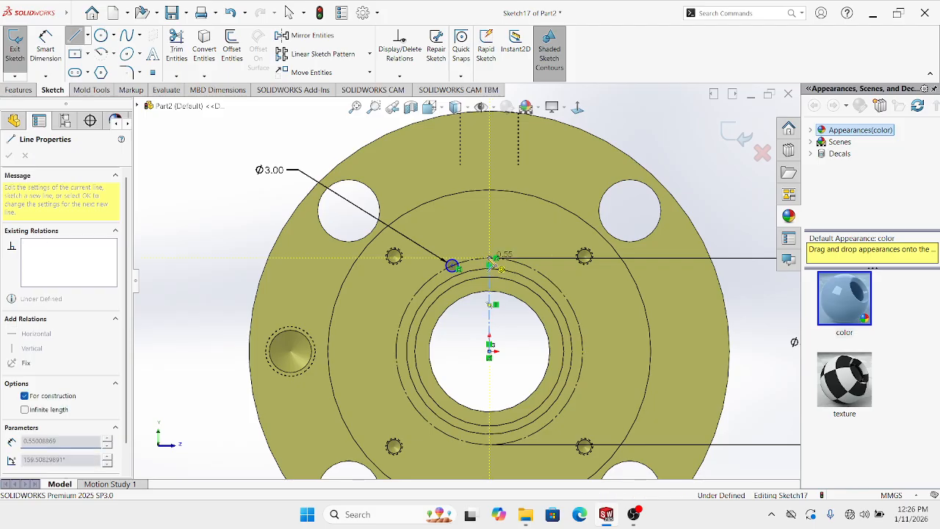
pyautogui.press('Escape')
pyautogui.press('Escape')
pyautogui.scroll(1, 518, 316)
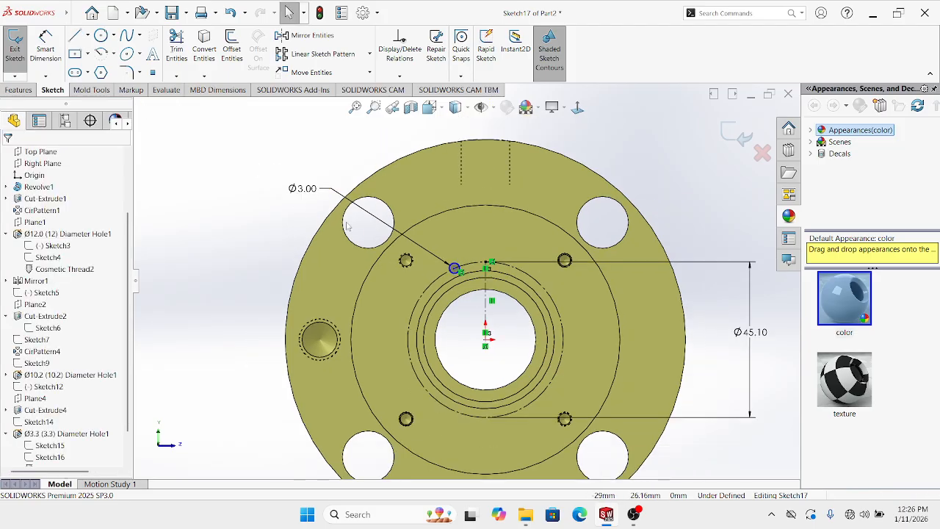
pyautogui.click(87, 35)
pyautogui.click(103, 49)
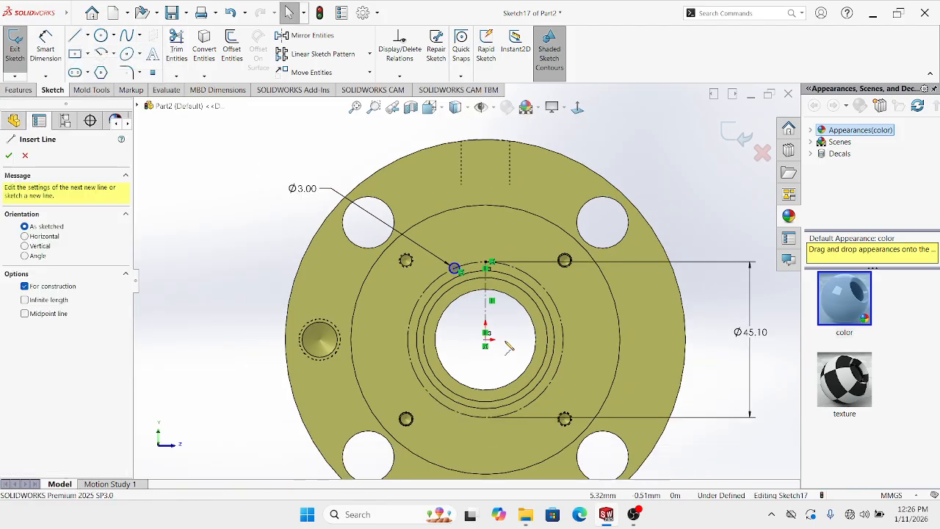
pyautogui.scroll(-1, 485, 345)
pyautogui.click(479, 336)
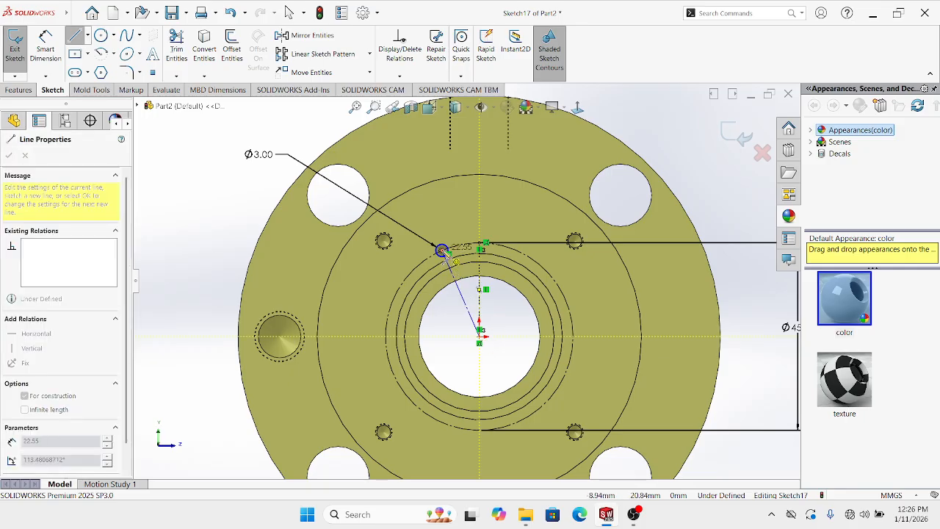
pyautogui.click(441, 251)
pyautogui.press('Escape')
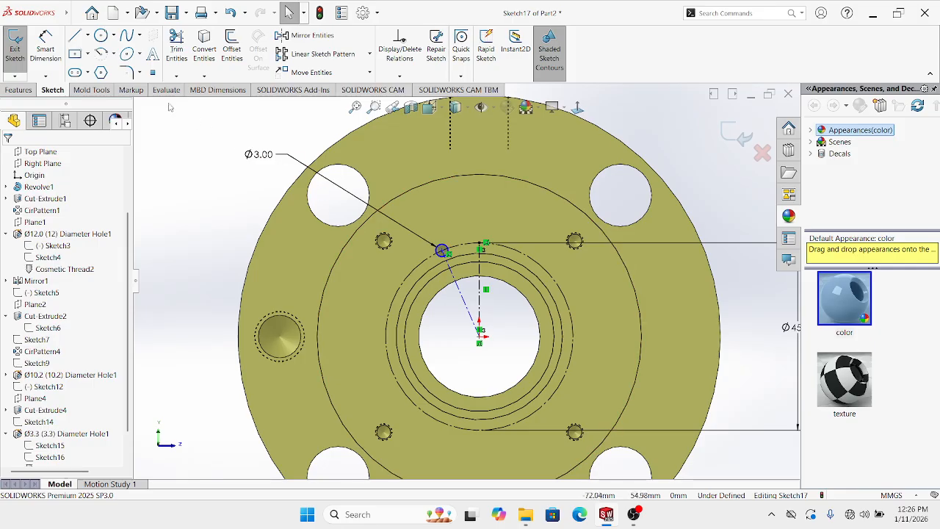
# Dimension the angle between the centerlines as 22.5° and exit dimensioning
pyautogui.click(40, 44)
pyautogui.scroll(-1, 498, 337)
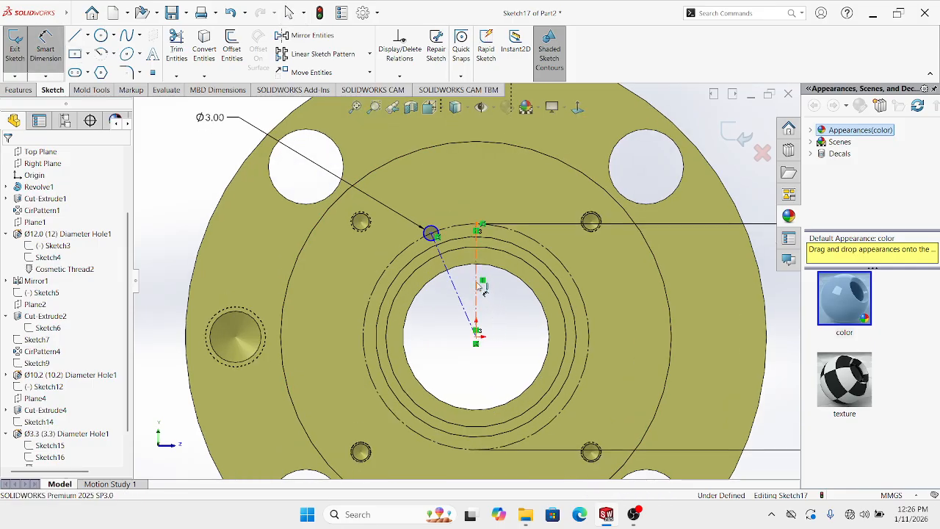
pyautogui.click(478, 287)
pyautogui.click(451, 278)
pyautogui.click(468, 285)
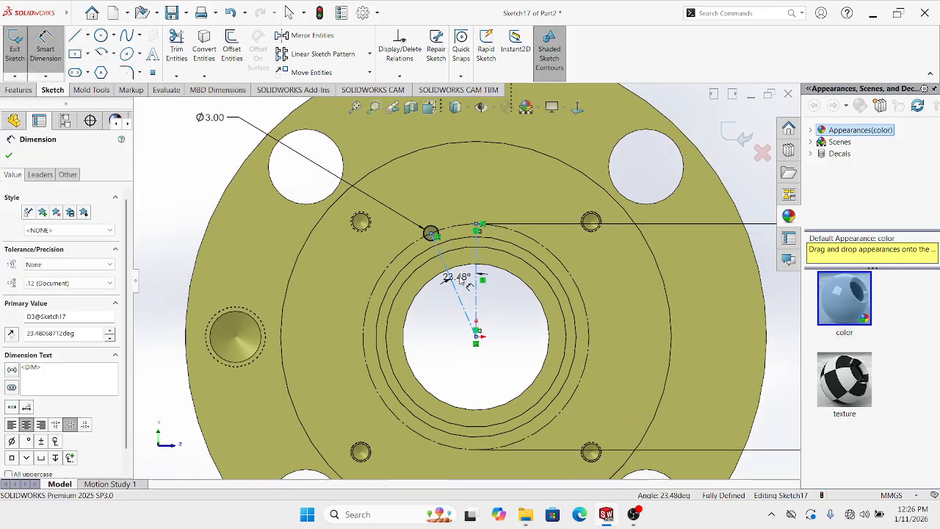
pyautogui.write('22')
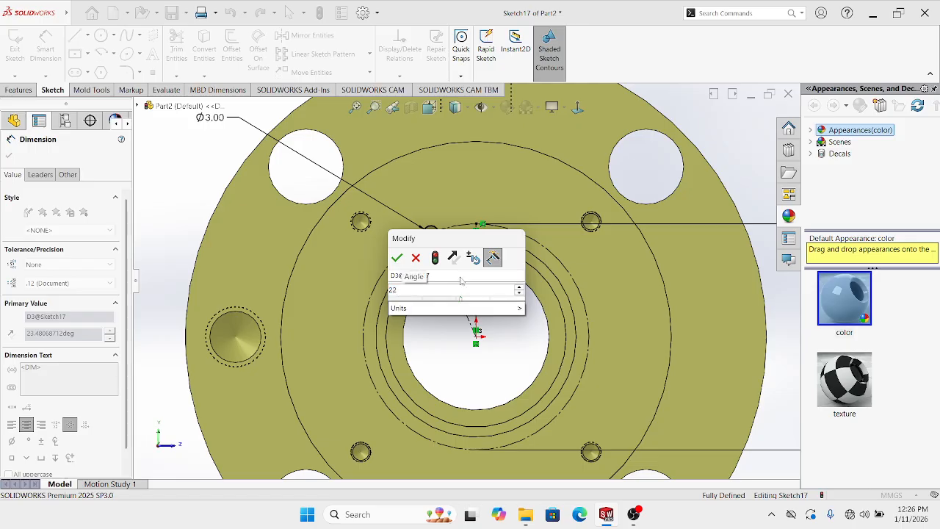
pyautogui.write('.5')
pyautogui.press('Return')
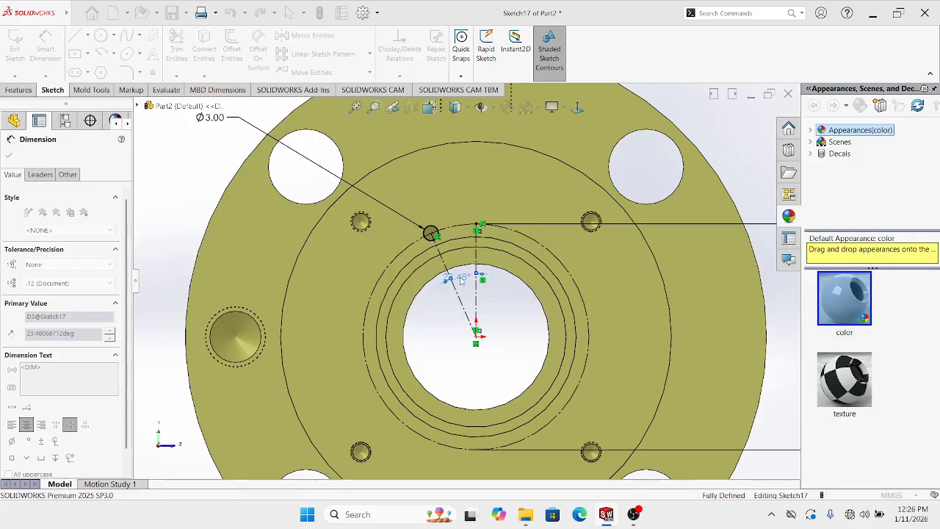
pyautogui.press('Escape')
pyautogui.scroll(2, 481, 270)
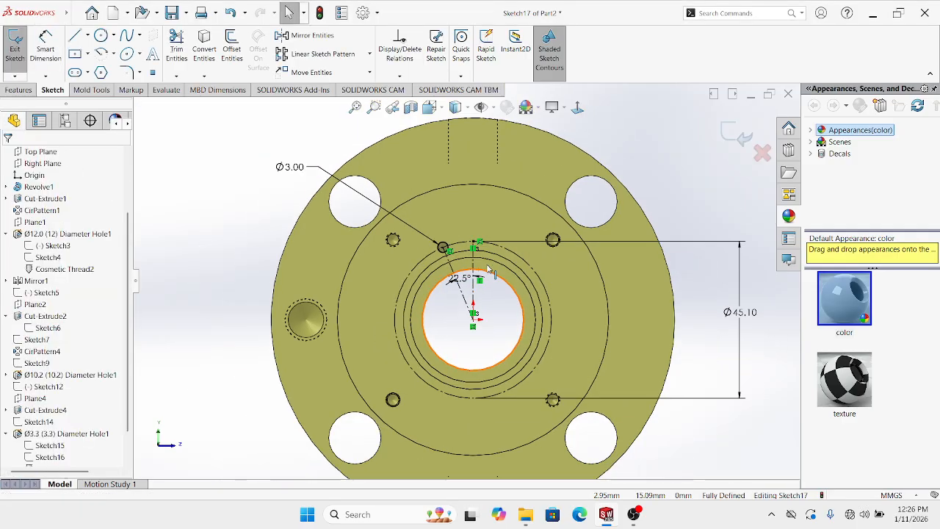
pyautogui.click(19, 89)
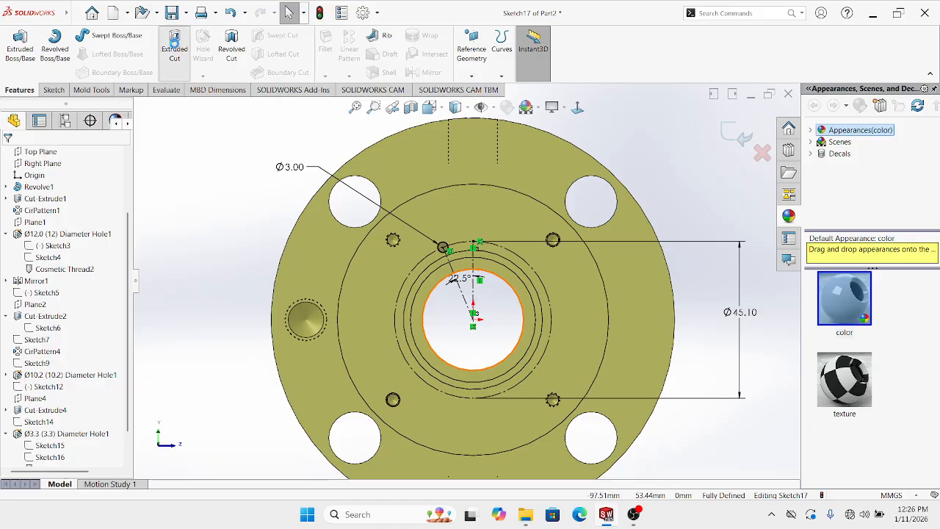
# Extrude-cut the Ø3 circle as Cut-Extrude5 and reopen it for editing
pyautogui.click(174, 46)
pyautogui.moveTo(391, 310); pyautogui.dragTo(387, 311, button='middle')
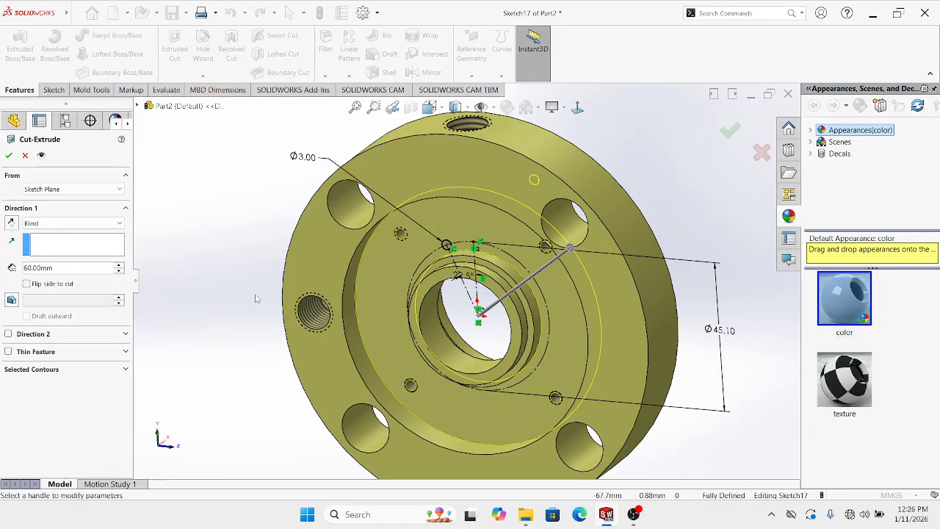
pyautogui.press('Escape')
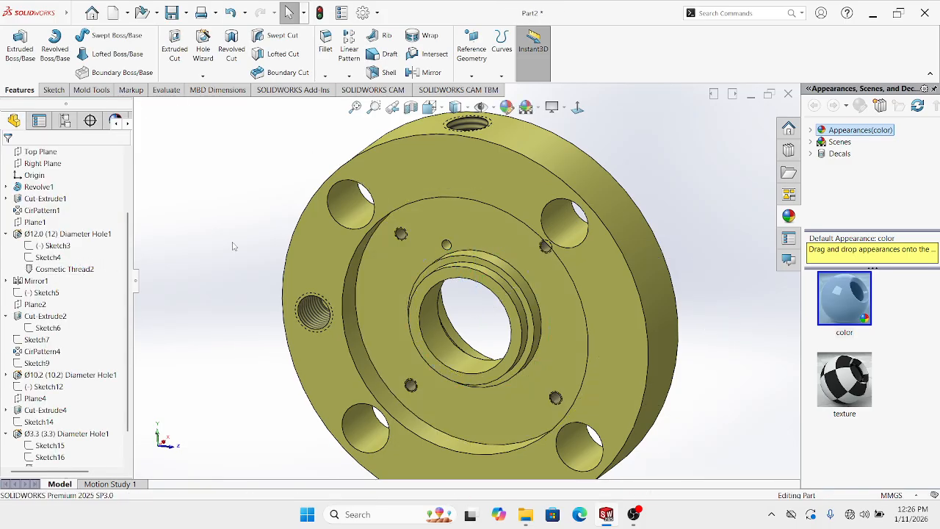
pyautogui.scroll(-5, 447, 242)
pyautogui.rightClick(367, 256)
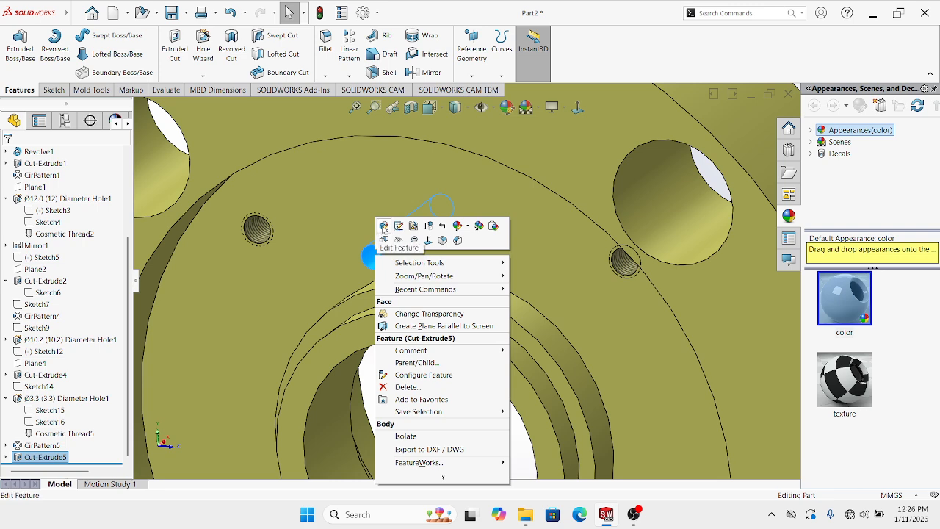
pyautogui.click(383, 228)
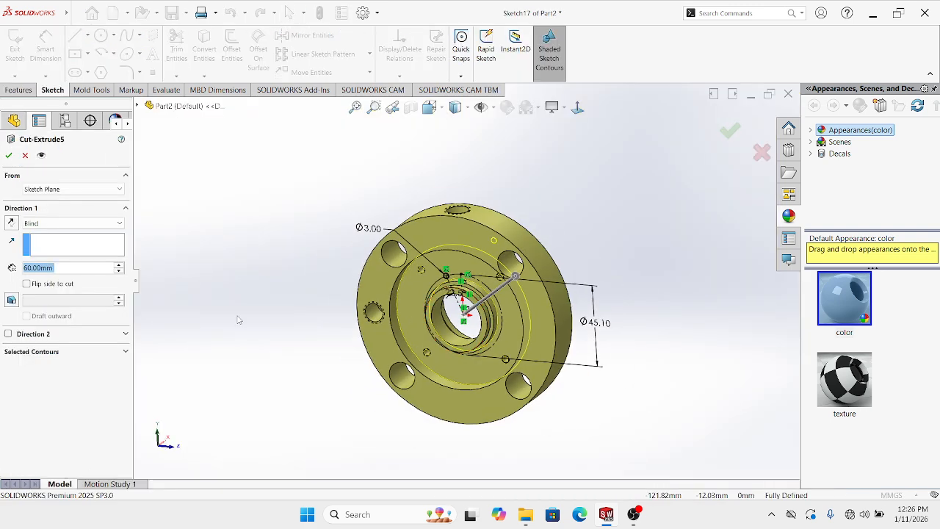
# Change Cut-Extrude5's depth from 60 mm to 6 mm and apply it
pyautogui.click(86, 266)
pyautogui.press('BackSpace')
pyautogui.press('BackSpace')
pyautogui.press('BackSpace')
pyautogui.press('BackSpace')
pyautogui.press('BackSpace')
pyautogui.press('BackSpace')
pyautogui.press('BackSpace')
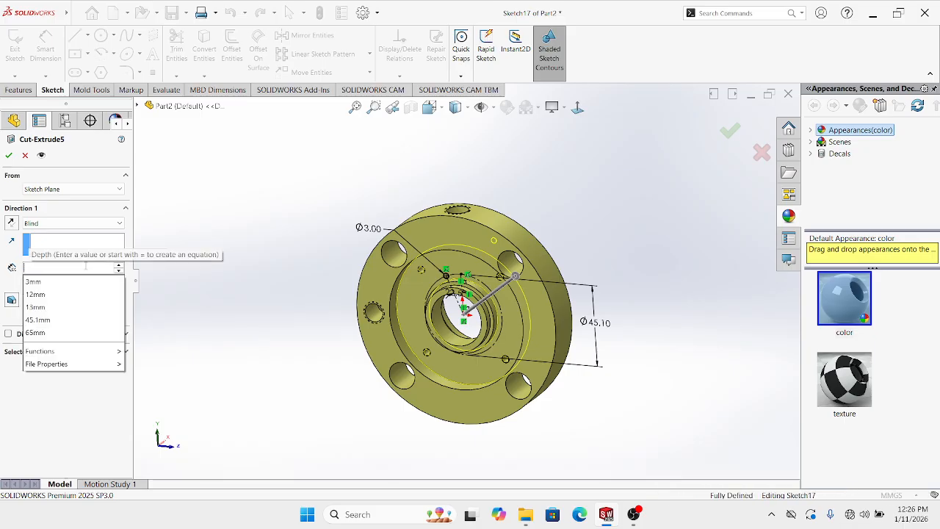
pyautogui.write('6')
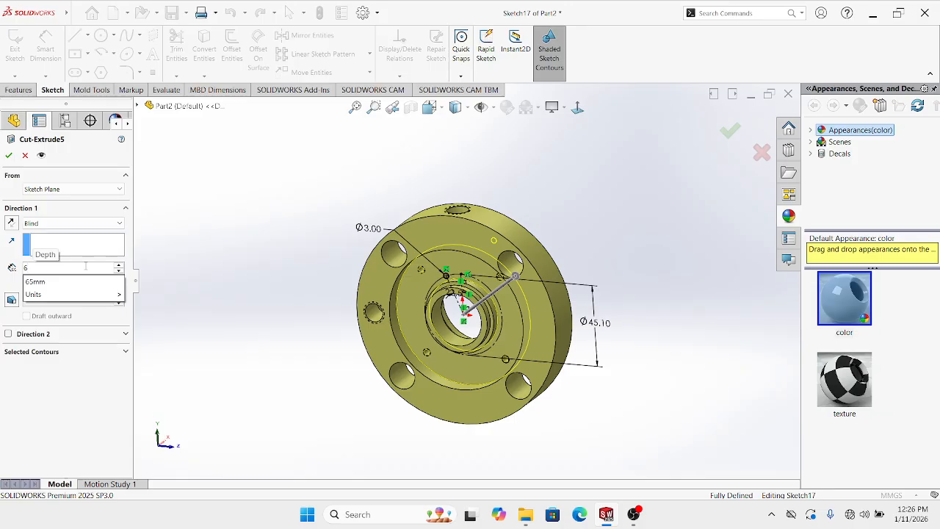
pyautogui.write('.5')
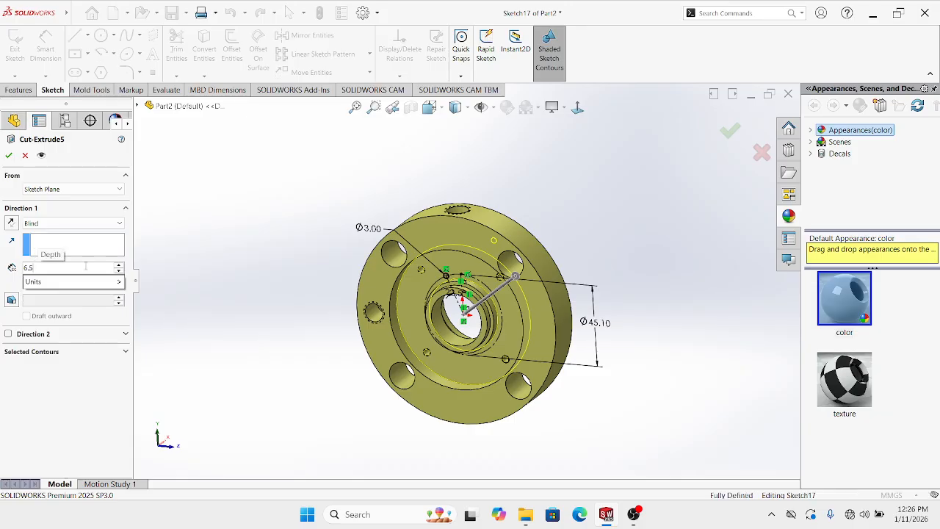
pyautogui.click(8, 156)
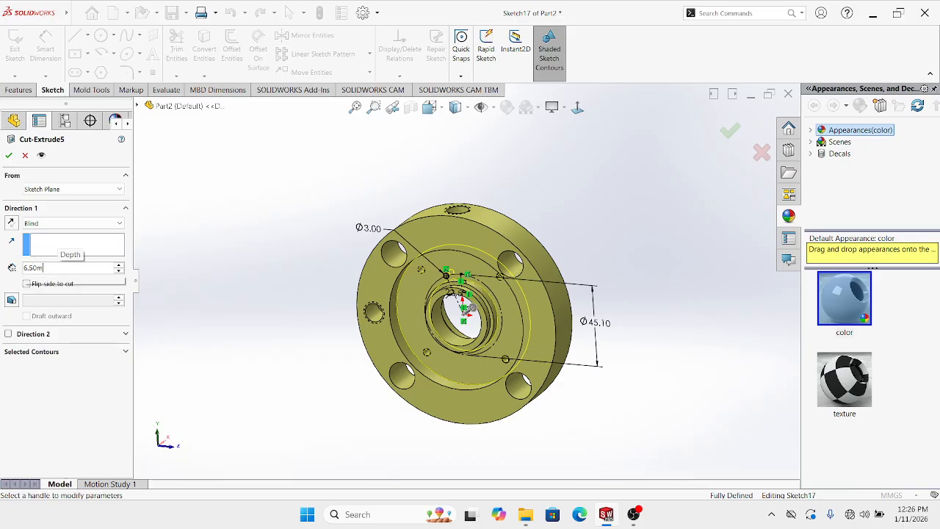
pyautogui.press('BackSpace')
pyautogui.press('BackSpace')
pyautogui.press('BackSpace')
pyautogui.press('BackSpace')
pyautogui.press('BackSpace')
pyautogui.write('6')
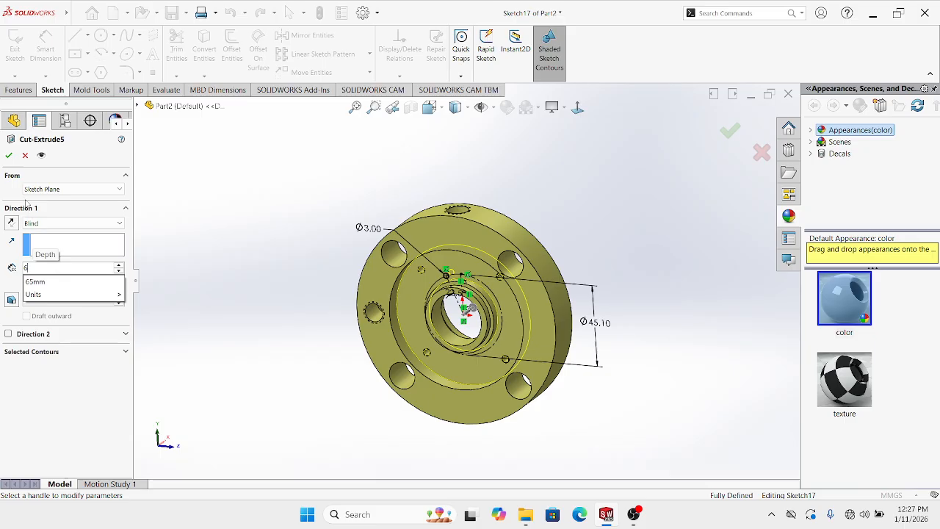
pyautogui.click(7, 156)
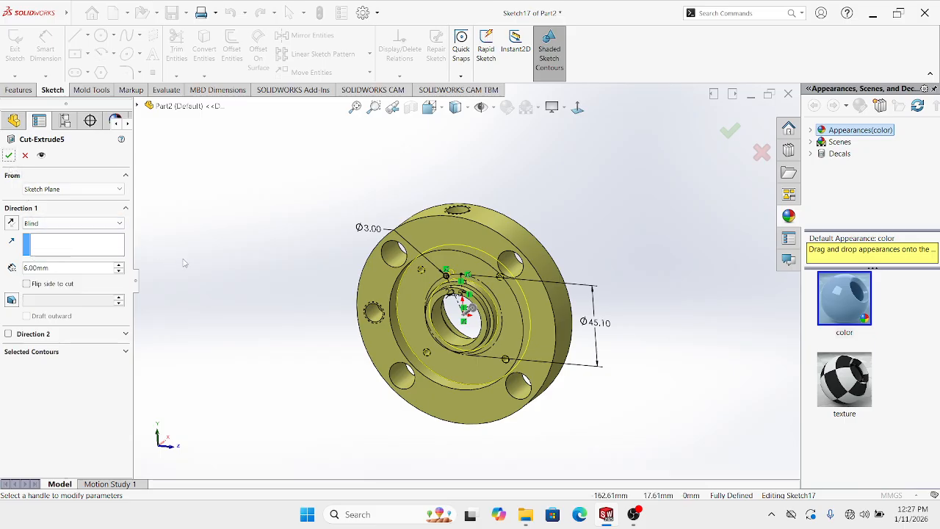
pyautogui.click(9, 156)
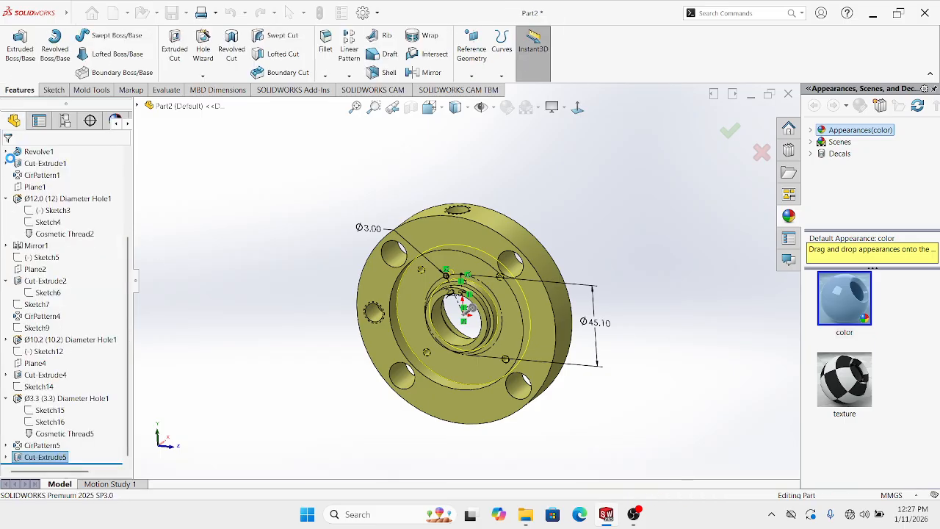
pyautogui.click(155, 243)
# Select the Cut-Extrude5 hole feature to pattern
pyautogui.moveTo(439, 285); pyautogui.dragTo(456, 271, button='middle')
pyautogui.scroll(-7, 456, 272)
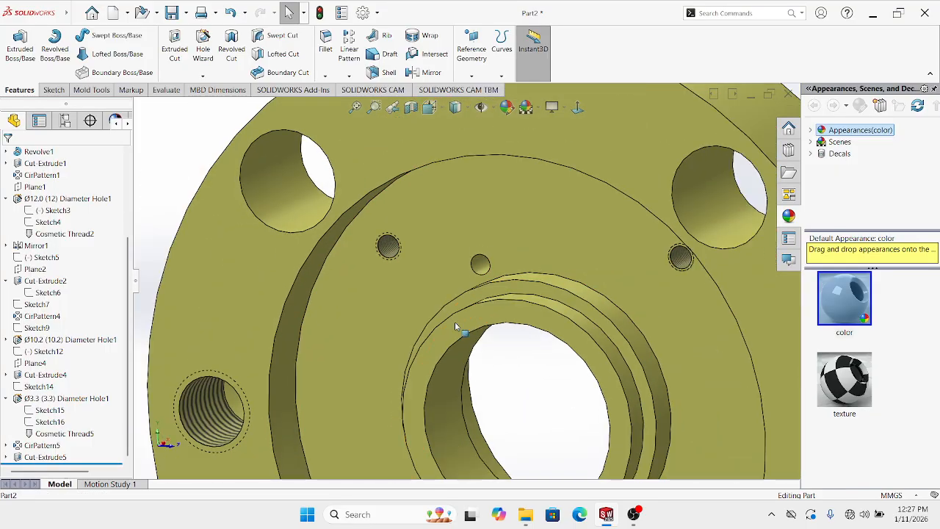
pyautogui.scroll(-5, 455, 323)
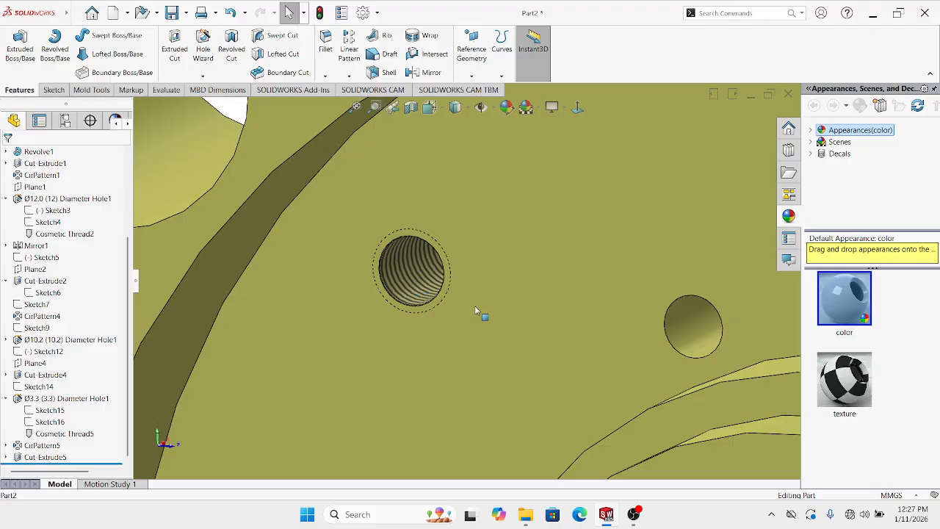
pyautogui.scroll(4, 474, 305)
pyautogui.scroll(-3, 536, 291)
pyautogui.click(537, 291)
pyautogui.scroll(8, 537, 291)
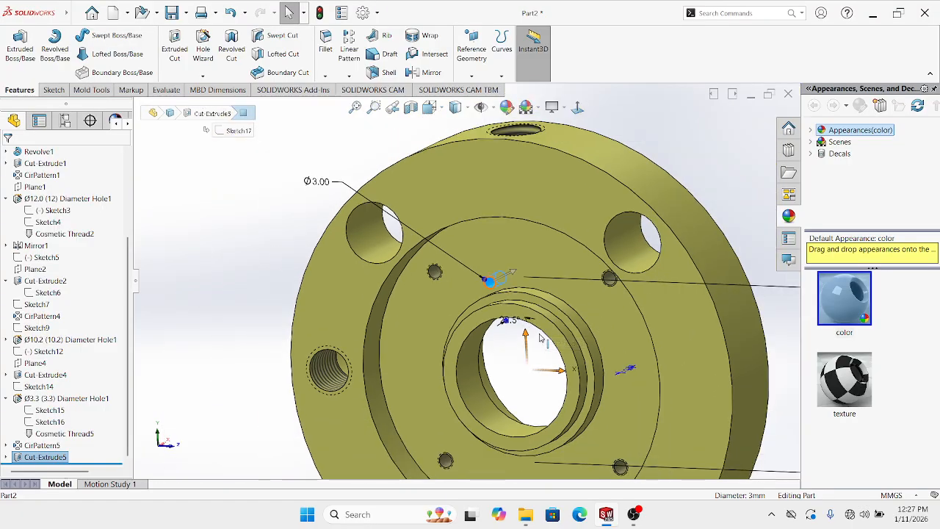
# Create a circular pattern of 8 holes around the bore's circular edge
pyautogui.click(349, 75)
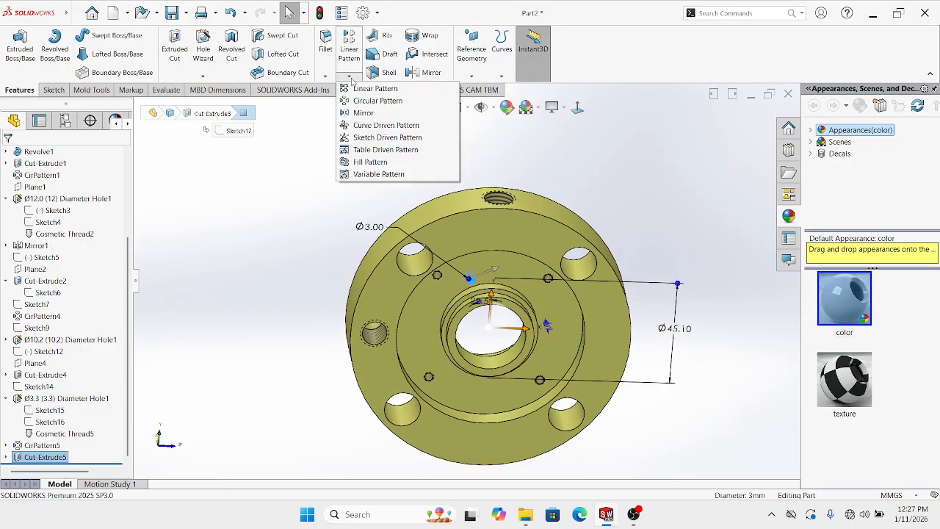
pyautogui.click(377, 100)
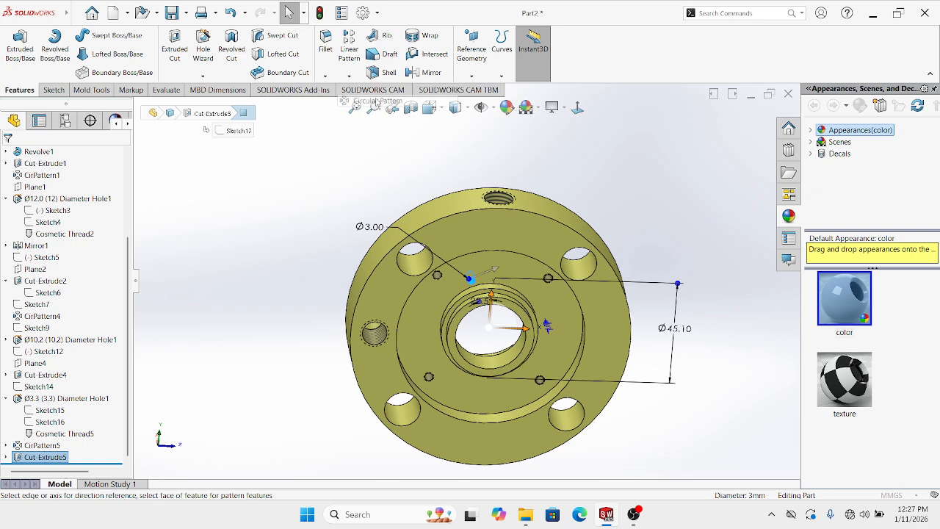
pyautogui.click(512, 251)
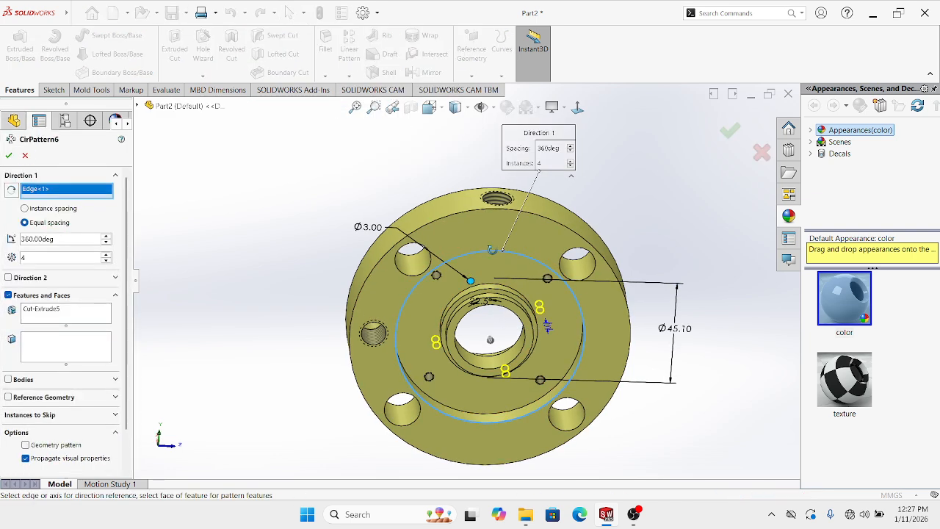
pyautogui.click(107, 254)
pyautogui.click(107, 255)
pyautogui.click(107, 254)
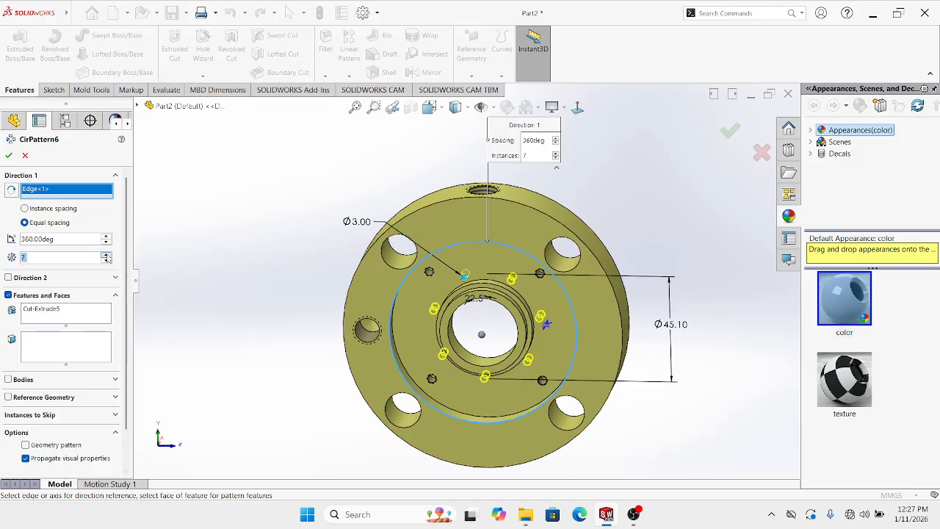
pyautogui.click(107, 254)
pyautogui.press('Return')
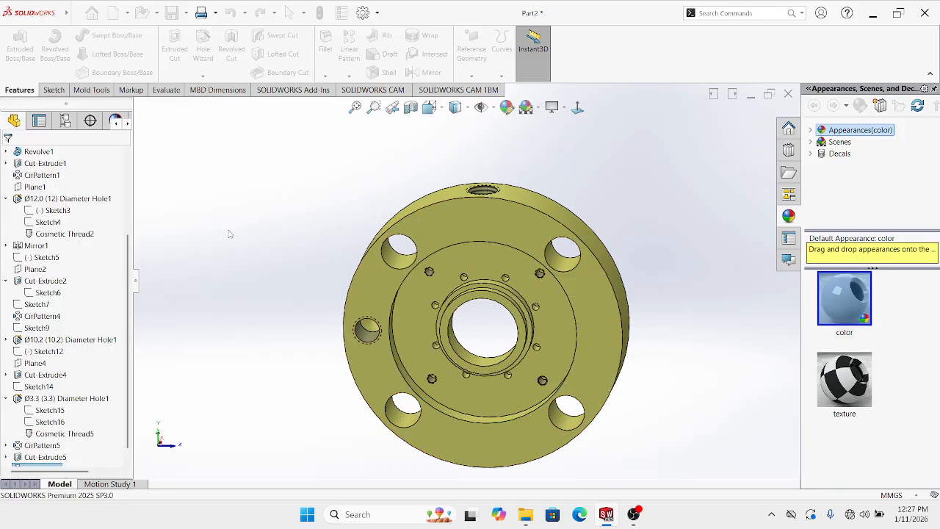
# Set the view Normal To the flange face and inspect the finished holes
pyautogui.hotkey('ctrl', '1')
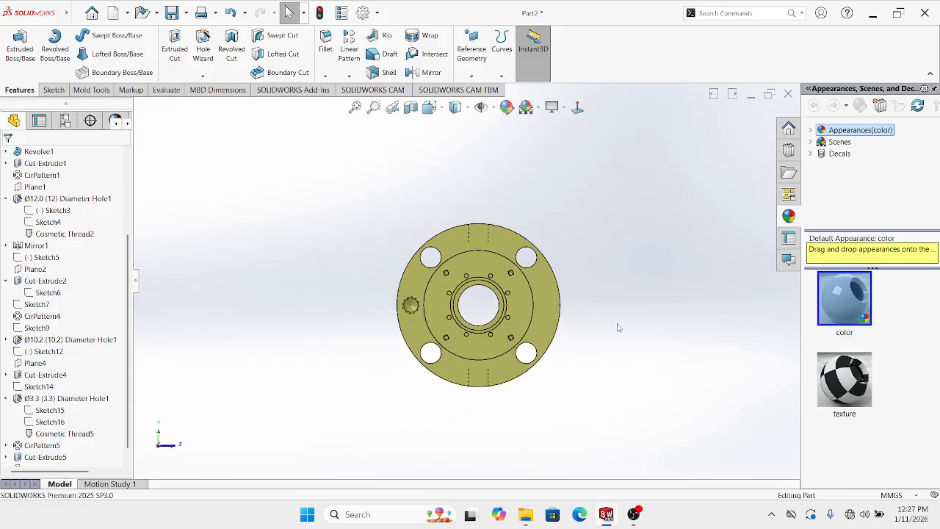
pyautogui.moveTo(619, 325); pyautogui.dragTo(304, 318, button='middle')
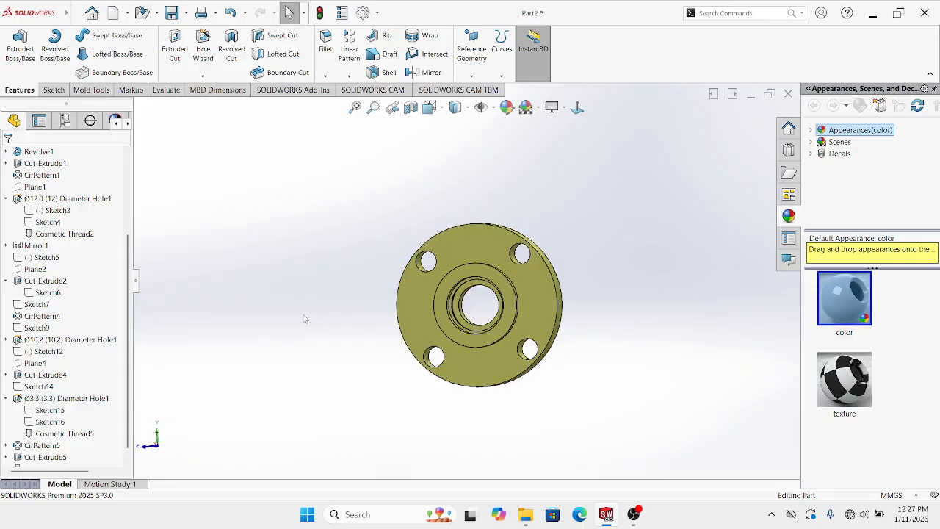
pyautogui.click(577, 108)
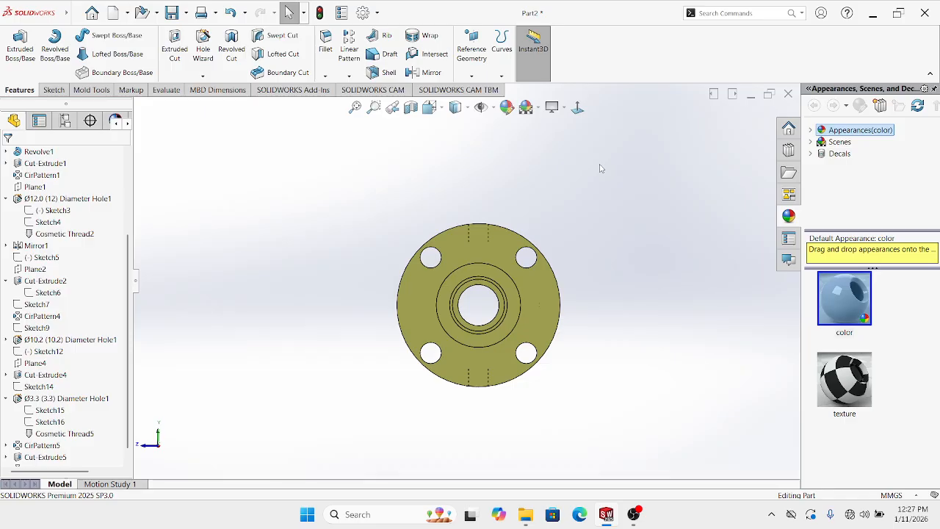
pyautogui.scroll(-2, 519, 314)
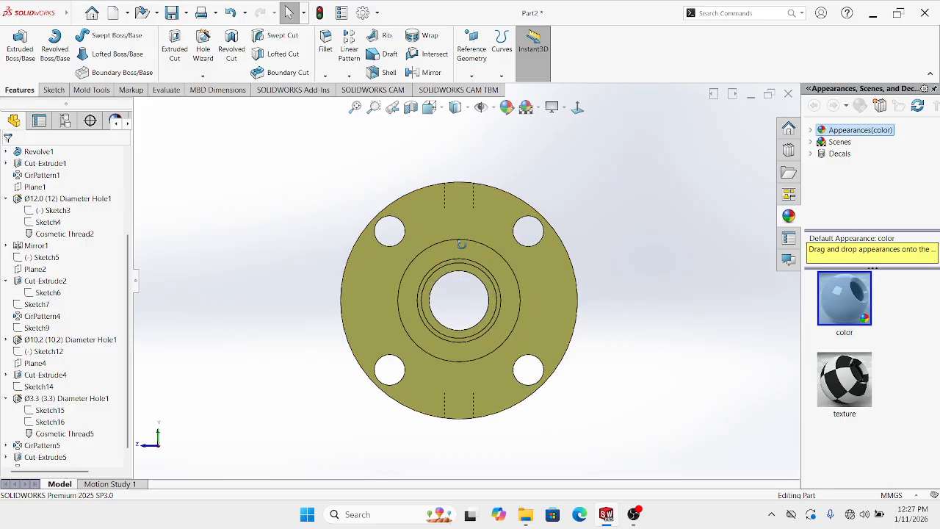
pyautogui.moveTo(462, 245); pyautogui.dragTo(464, 207, button='middle')
pyautogui.scroll(-5, 464, 270)
# Sketch on the bore face and draw a construction circle centred on the origin
pyautogui.click(463, 295)
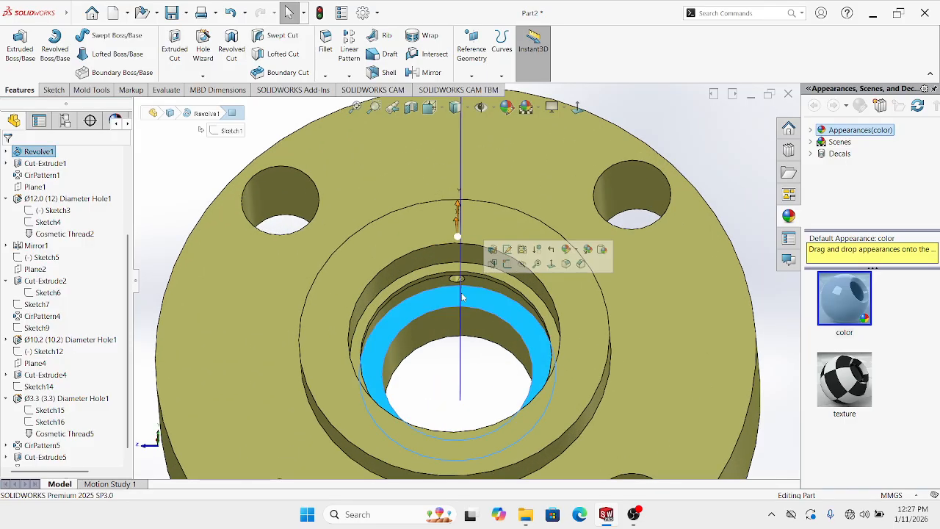
pyautogui.click(506, 268)
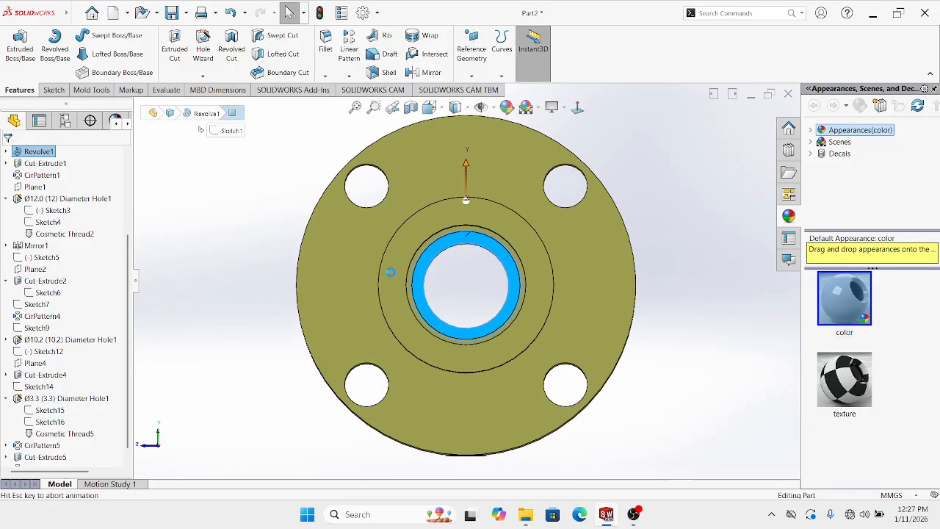
pyautogui.click(101, 35)
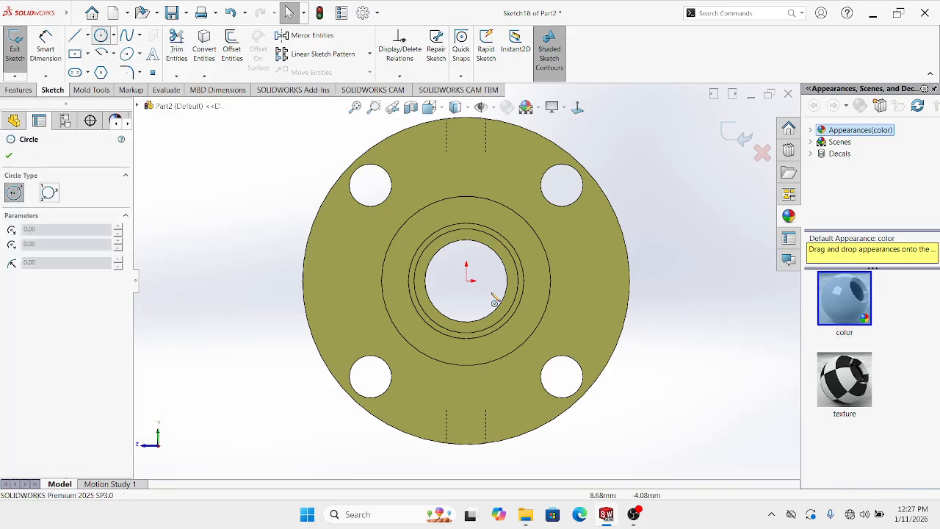
pyautogui.scroll(-2, 496, 295)
pyautogui.click(452, 275)
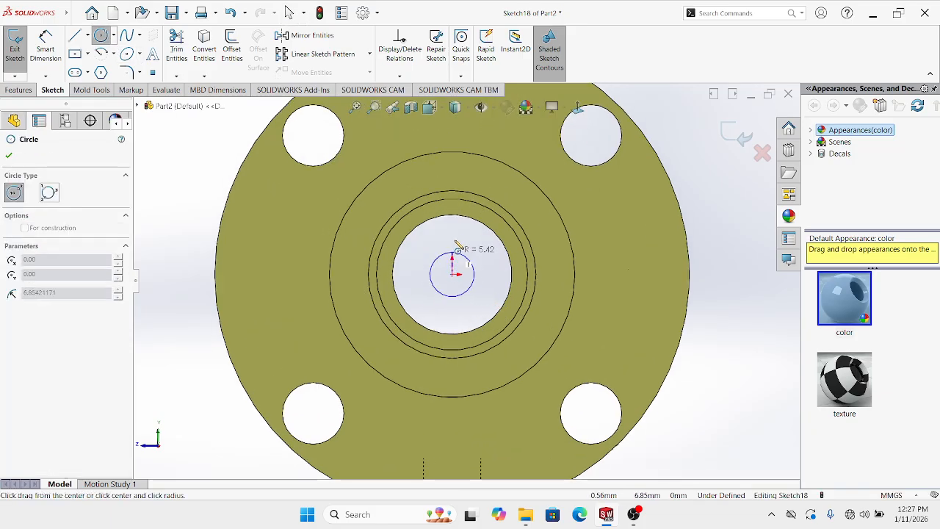
pyautogui.click(453, 213)
pyautogui.press('Escape')
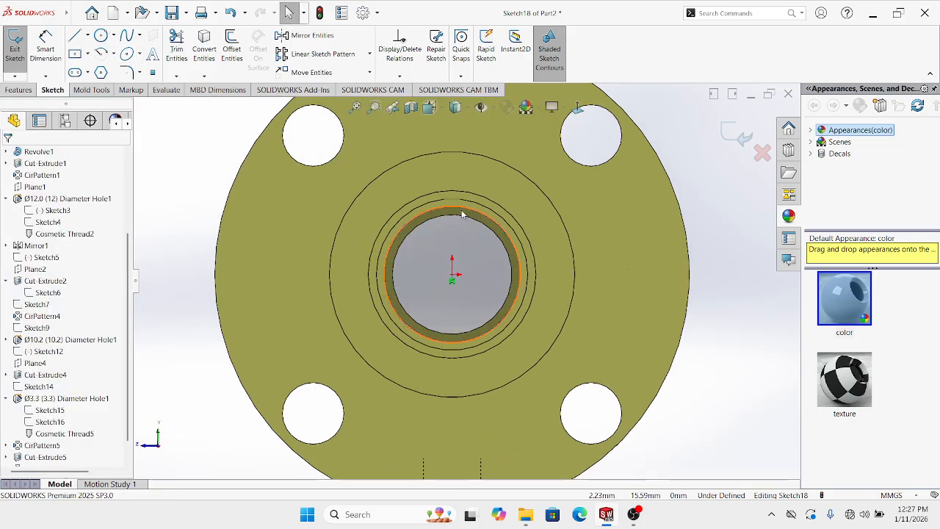
pyautogui.click(463, 213)
pyautogui.click(508, 178)
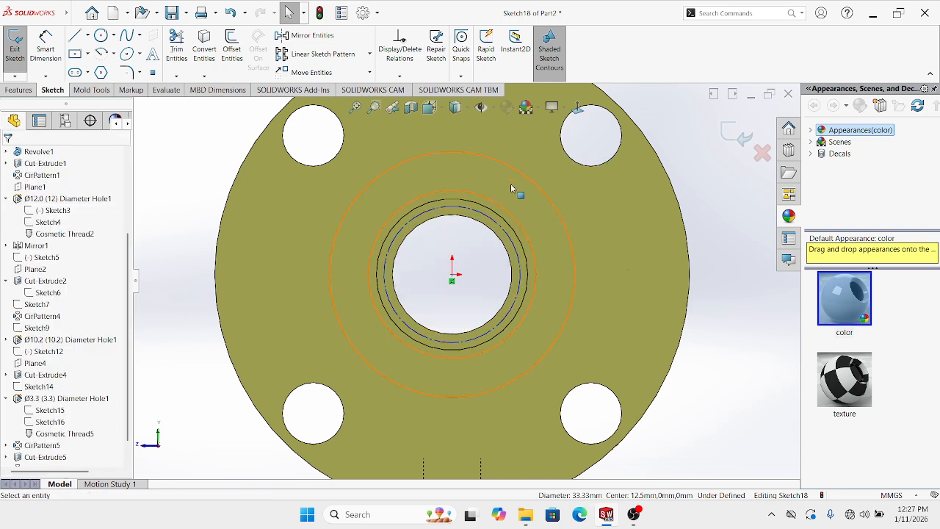
# Dimension the construction circle to a 33.5 mm diameter
pyautogui.click(45, 45)
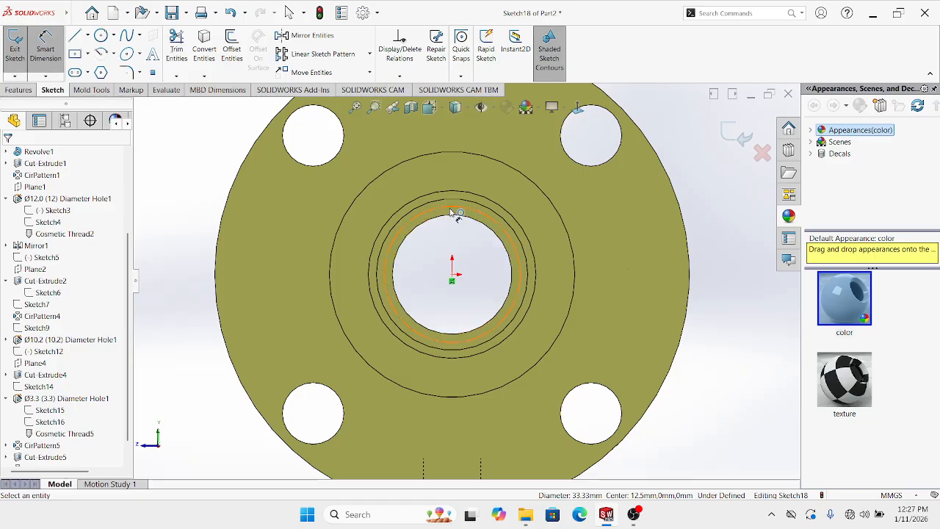
pyautogui.click(453, 213)
pyautogui.click(737, 266)
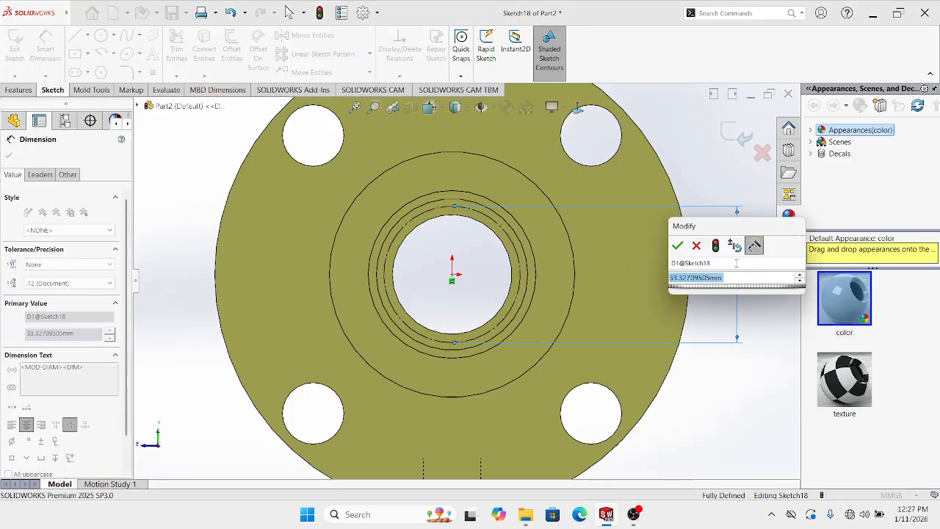
pyautogui.write('33')
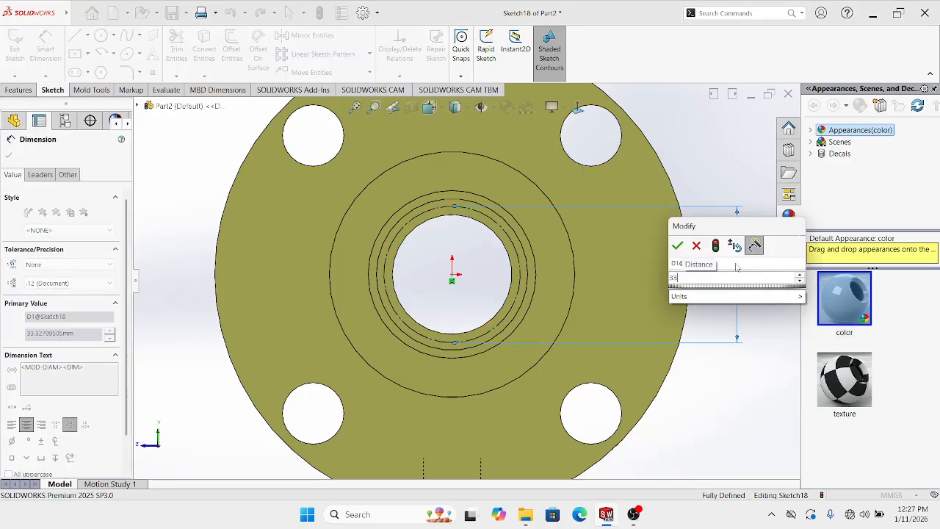
pyautogui.write('.5')
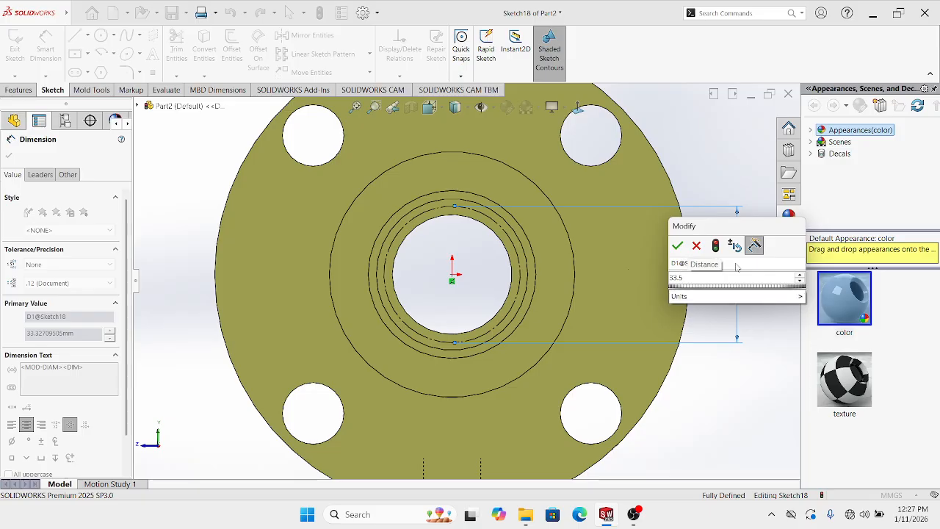
pyautogui.press('Return')
pyautogui.press('Escape')
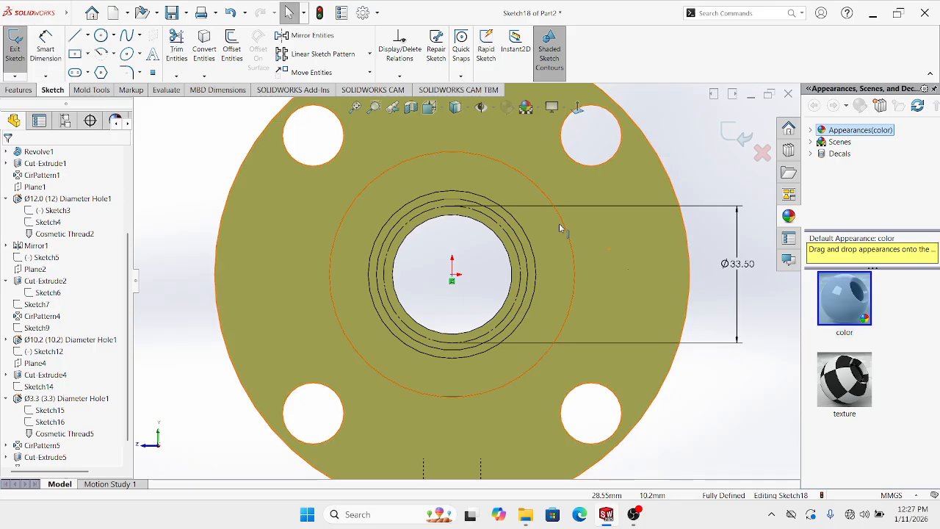
# Add a Ø3 circle centred on the reference circle
pyautogui.click(101, 35)
pyautogui.scroll(-4, 440, 201)
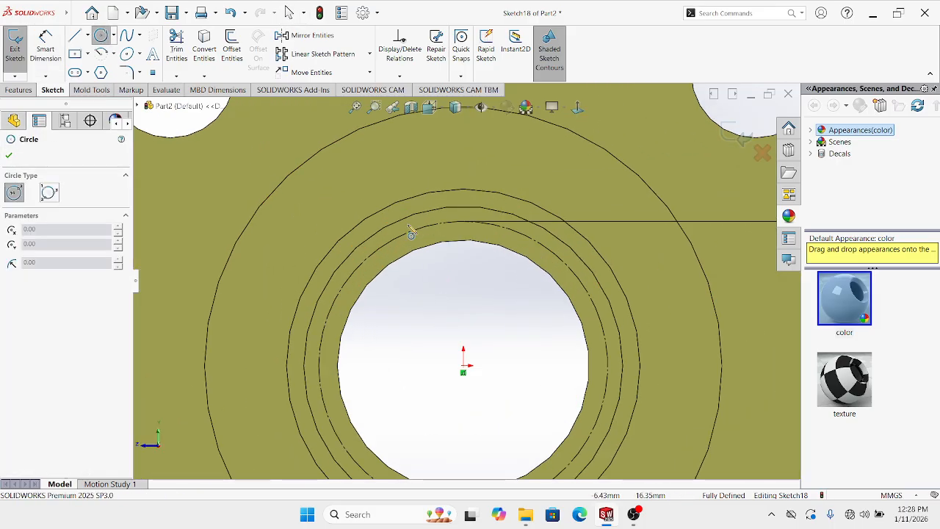
pyautogui.click(414, 226)
pyautogui.press('Escape')
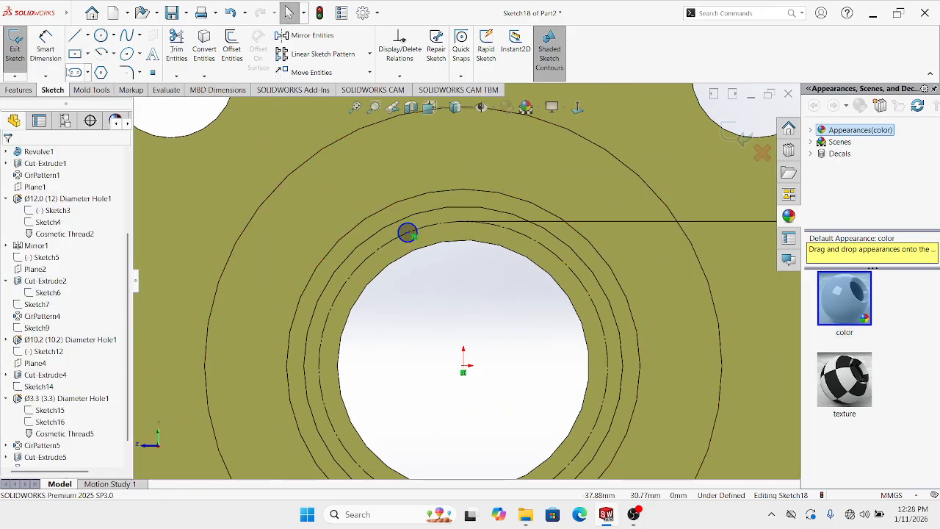
pyautogui.click(46, 48)
pyautogui.click(405, 235)
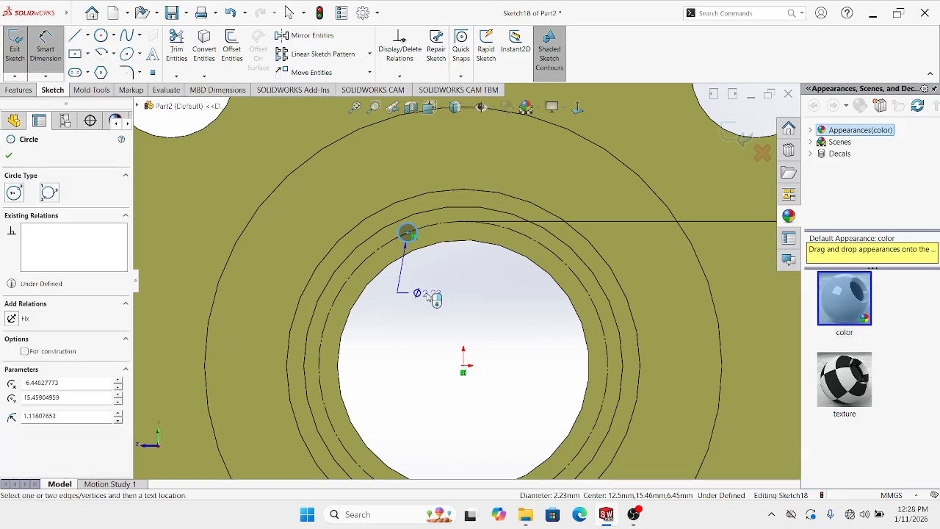
pyautogui.click(429, 295)
pyautogui.write('3')
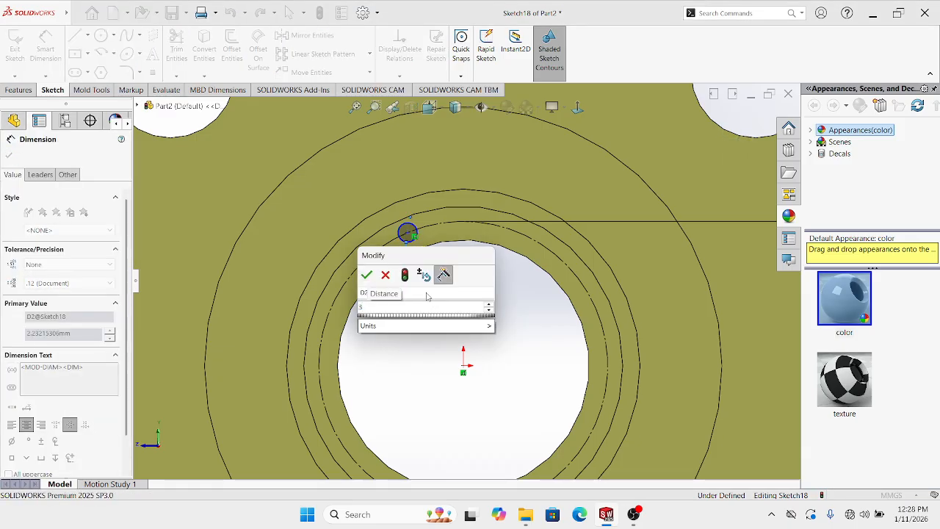
pyautogui.press('Return')
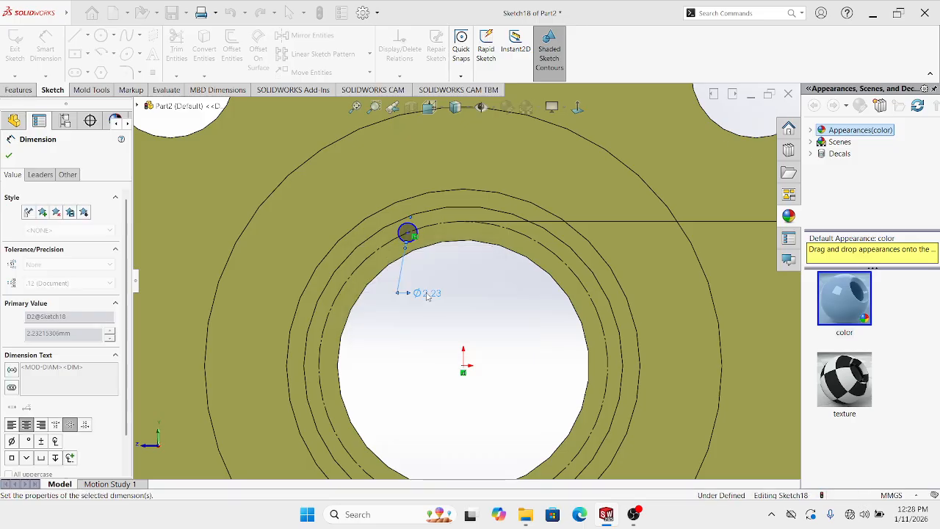
pyautogui.press('Escape')
# Draw two centerlines from the origin, one vertical and one to the small circle's centre
pyautogui.click(87, 35)
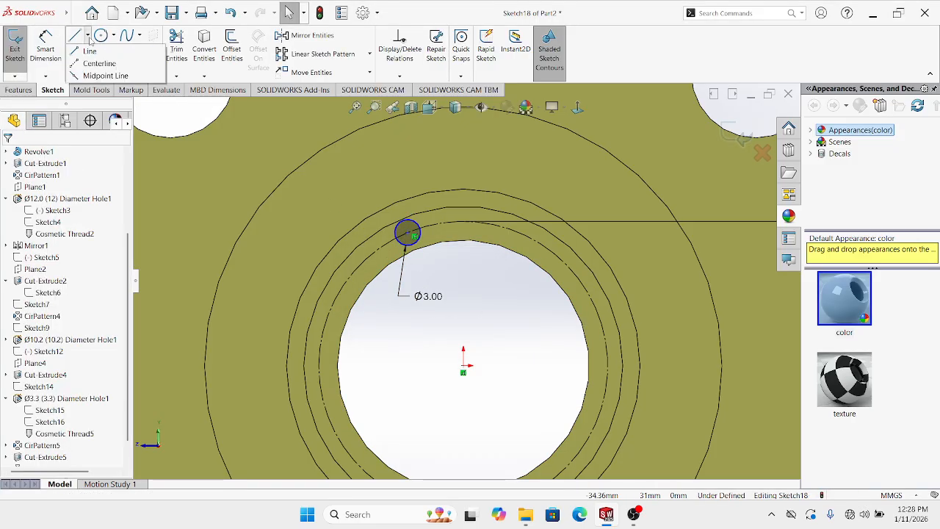
pyautogui.click(93, 52)
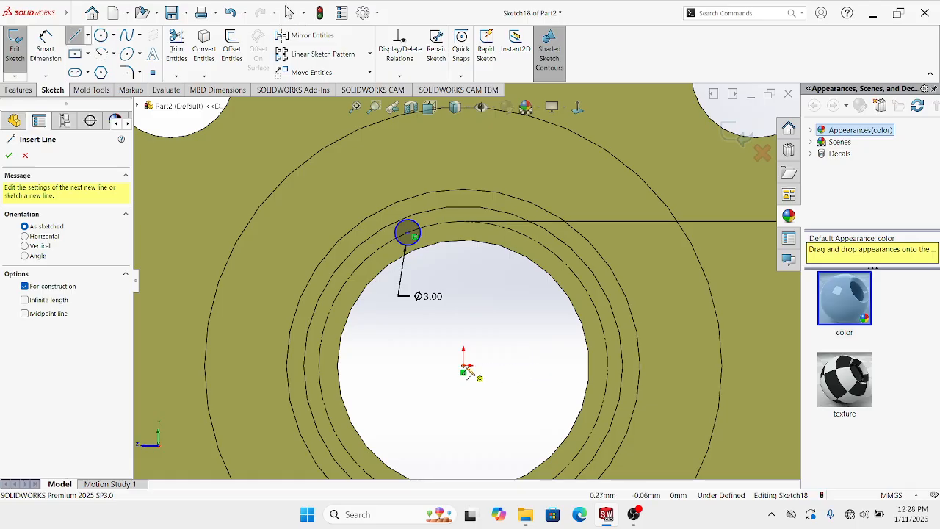
pyautogui.click(462, 365)
pyautogui.click(463, 222)
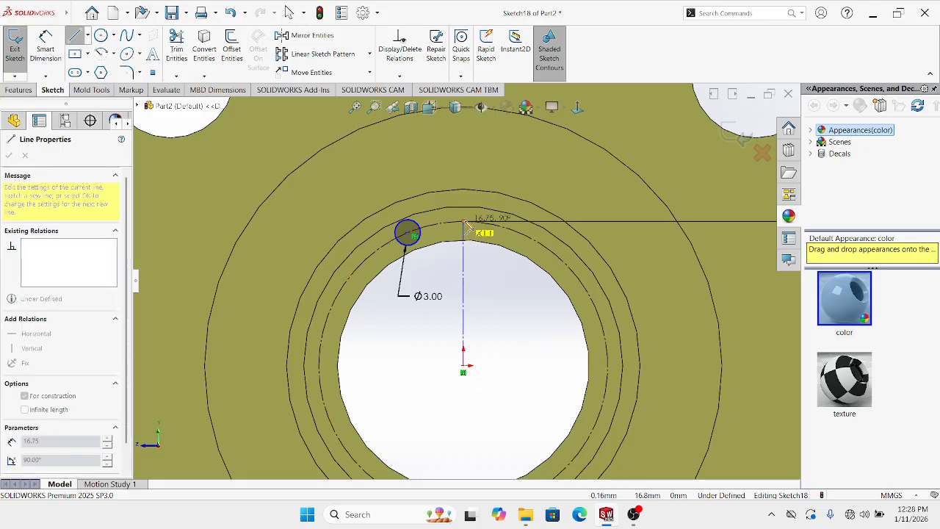
pyautogui.press('Escape')
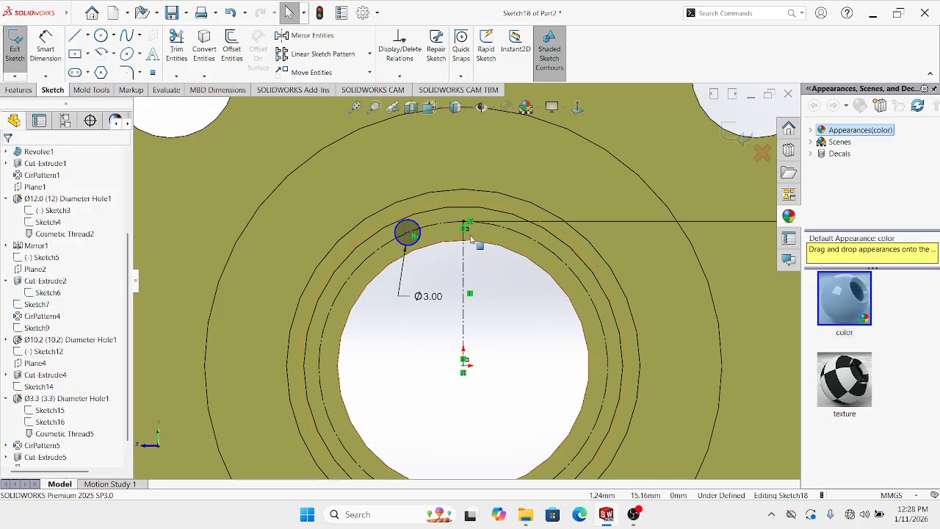
pyautogui.click(88, 35)
pyautogui.click(93, 52)
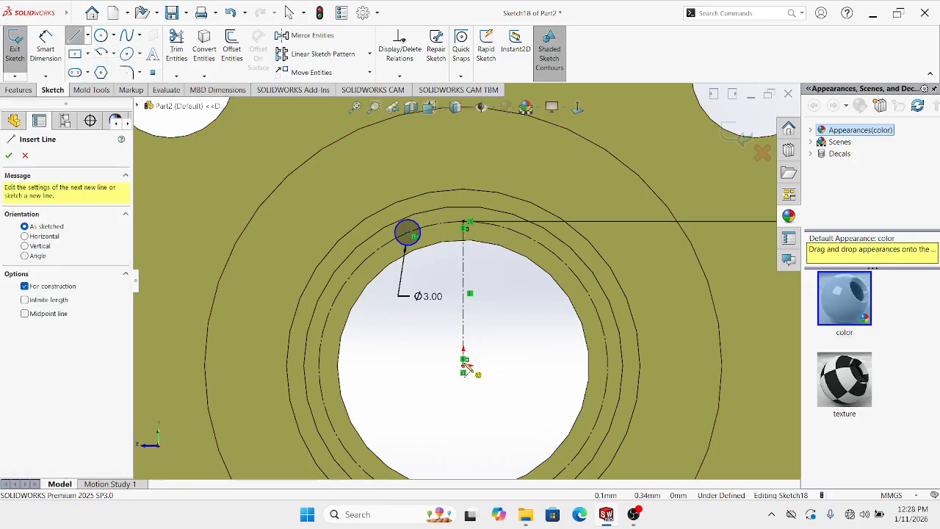
pyautogui.click(464, 364)
pyautogui.click(407, 234)
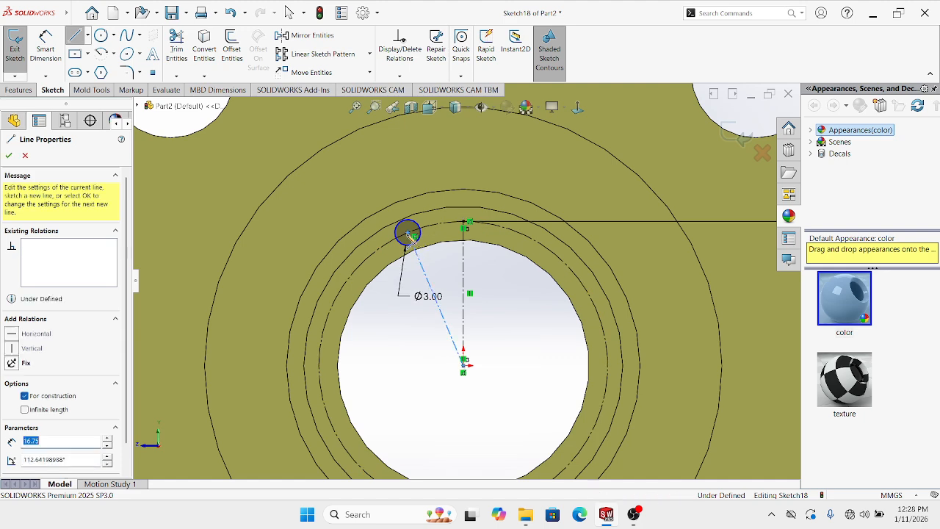
pyautogui.press('Escape')
# Dimension the angle between the centerlines to 22.5° and start an Extruded Cut
pyautogui.click(51, 45)
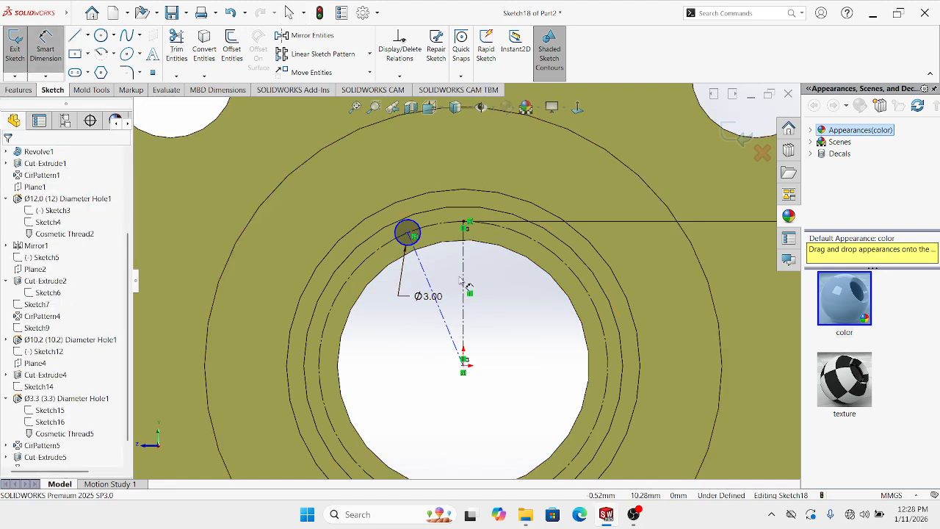
pyautogui.click(465, 265)
pyautogui.click(424, 270)
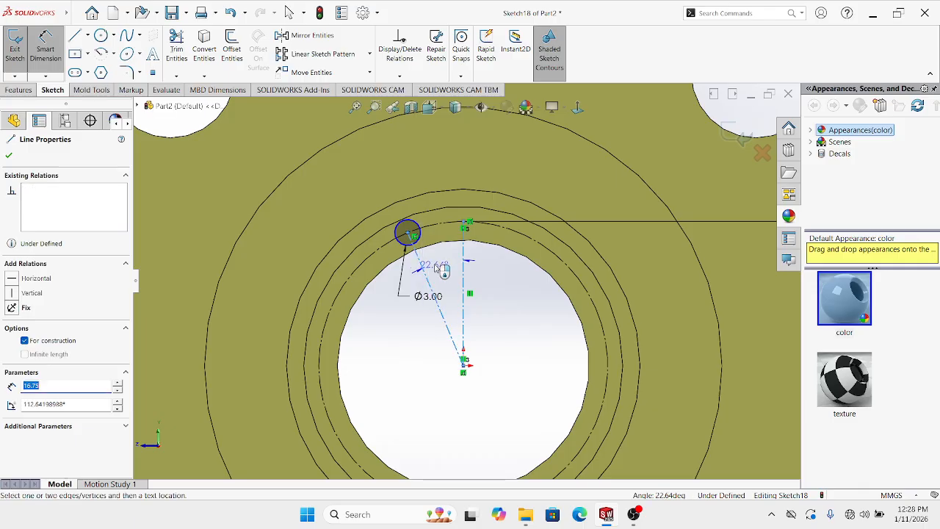
pyautogui.click(443, 269)
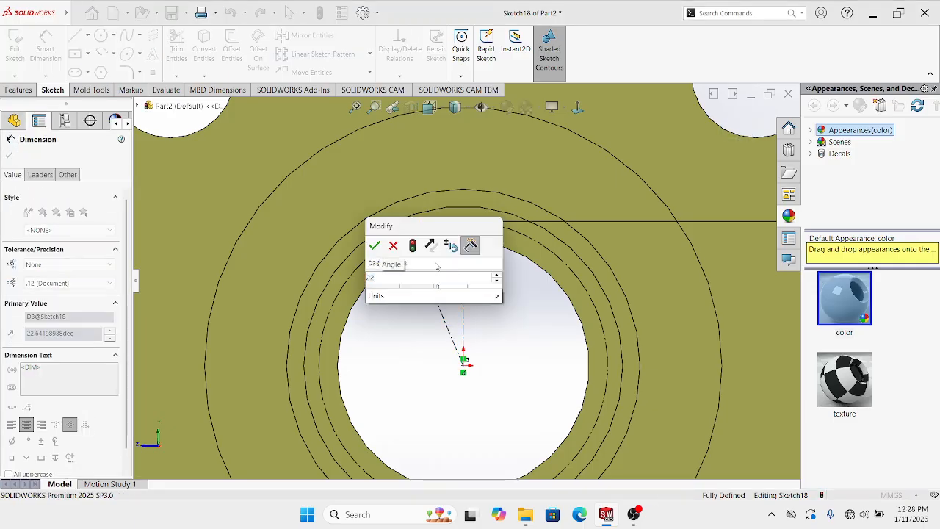
pyautogui.press('Return')
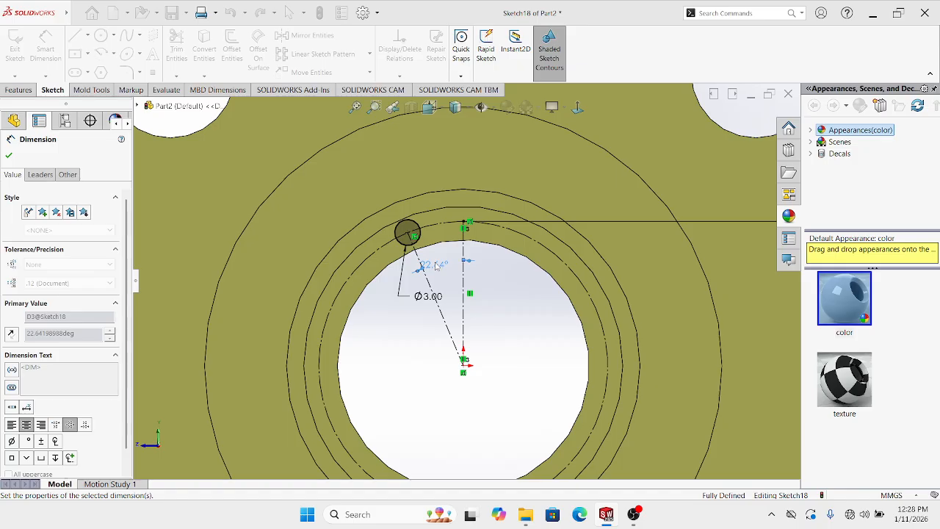
pyautogui.press('Escape')
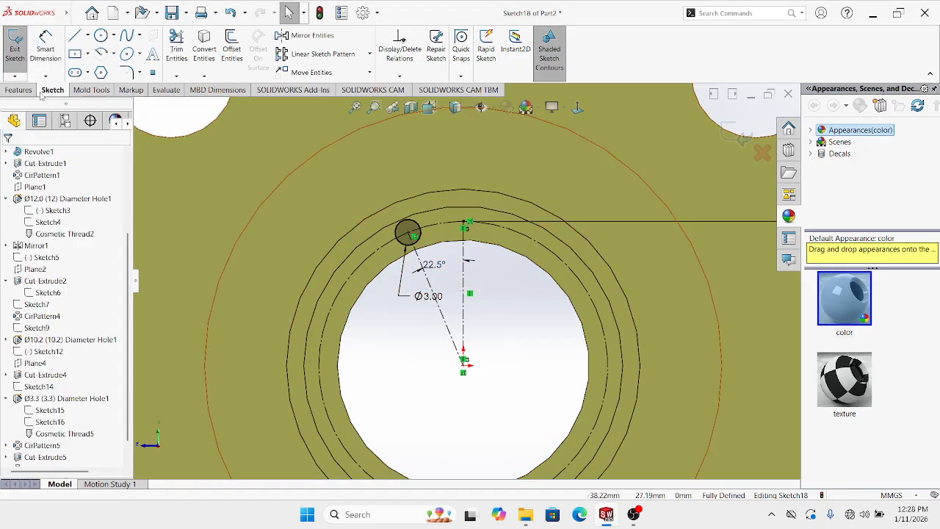
pyautogui.click(35, 90)
pyautogui.click(168, 44)
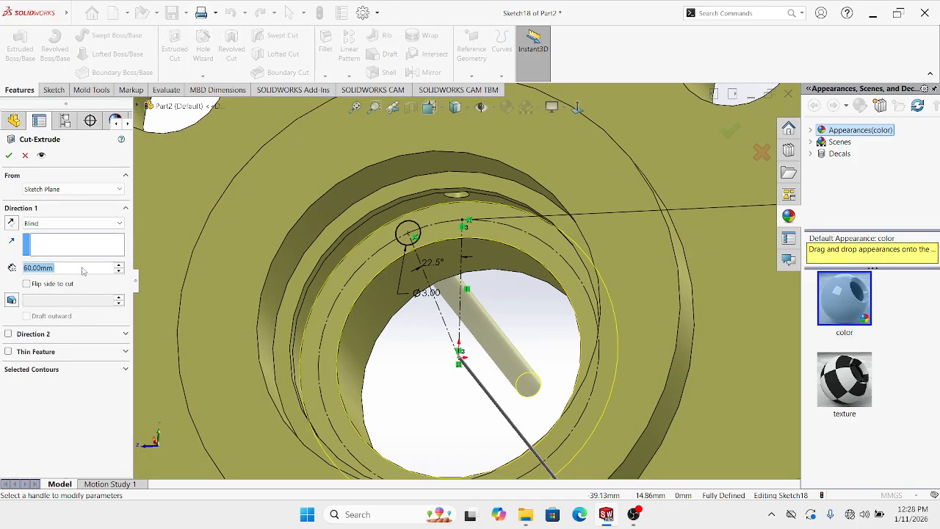
# Cut the Ø3 hole Blind to a depth of 6 mm
pyautogui.press('BackSpace')
pyautogui.press('BackSpace')
pyautogui.press('BackSpace')
pyautogui.press('BackSpace')
pyautogui.press('BackSpace')
pyautogui.press('BackSpace')
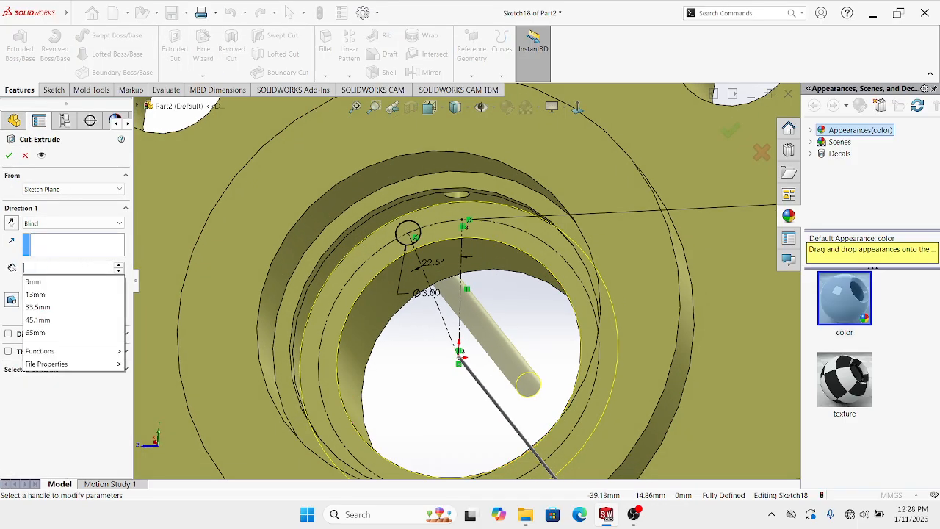
pyautogui.write('6')
pyautogui.press('Return')
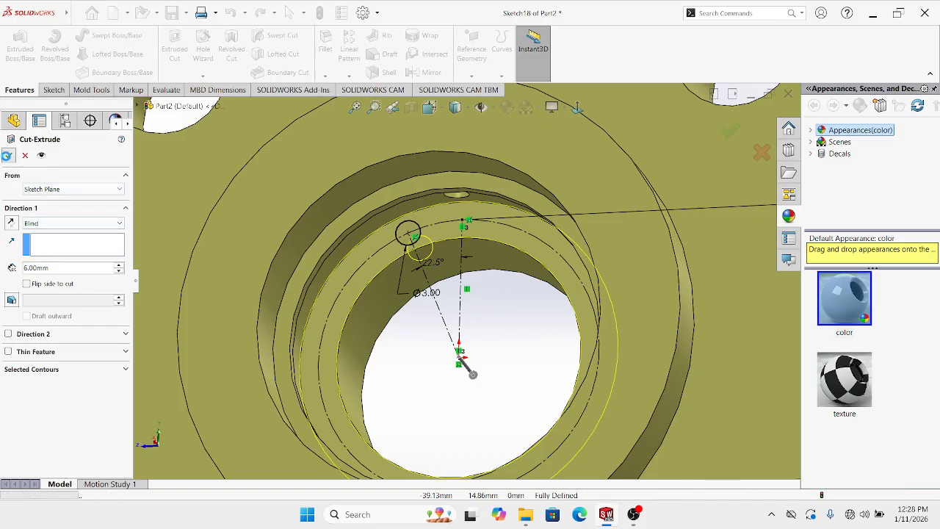
pyautogui.click(8, 155)
# Circular-pattern the new hole 8 times over 360° about the bore edge
pyautogui.click(413, 367)
pyautogui.scroll(1, 415, 358)
pyautogui.scroll(-3, 435, 287)
pyautogui.moveTo(431, 317)
pyautogui.mouseDown(button='middle')
pyautogui.moveTo(434, 287)
pyautogui.moveTo(421, 242)
pyautogui.mouseUp(button='middle')
pyautogui.scroll(-2, 424, 238)
pyautogui.click(440, 257)
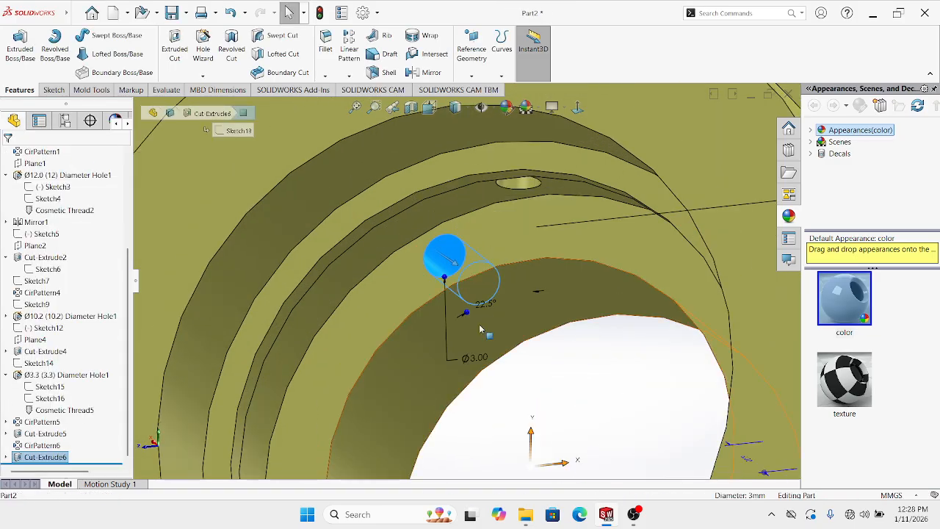
pyautogui.scroll(3, 448, 262)
pyautogui.moveTo(496, 343); pyautogui.dragTo(523, 367, button='middle')
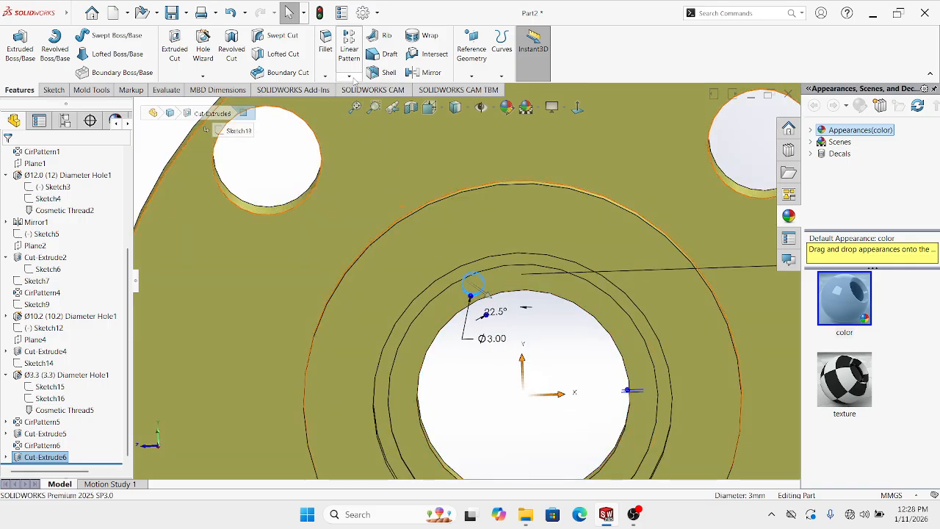
pyautogui.click(349, 77)
pyautogui.click(366, 104)
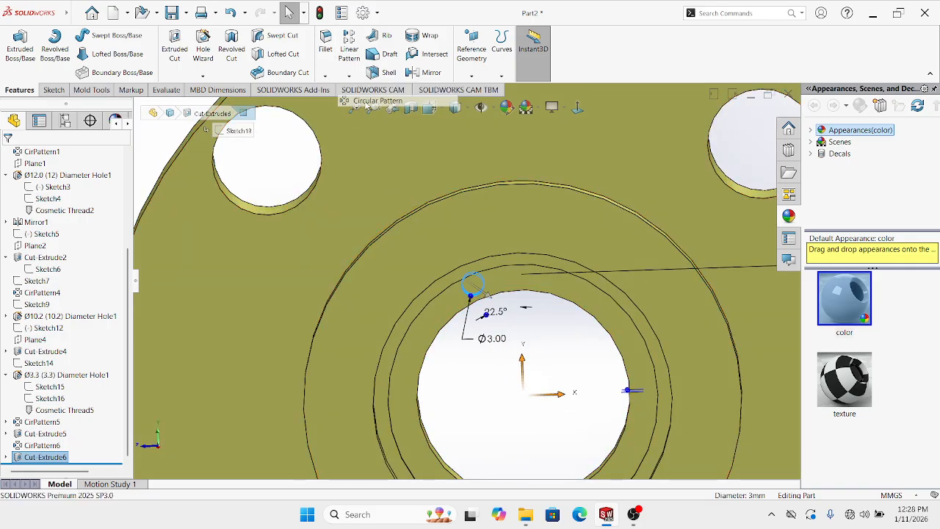
pyautogui.click(516, 298)
pyautogui.press('Return')
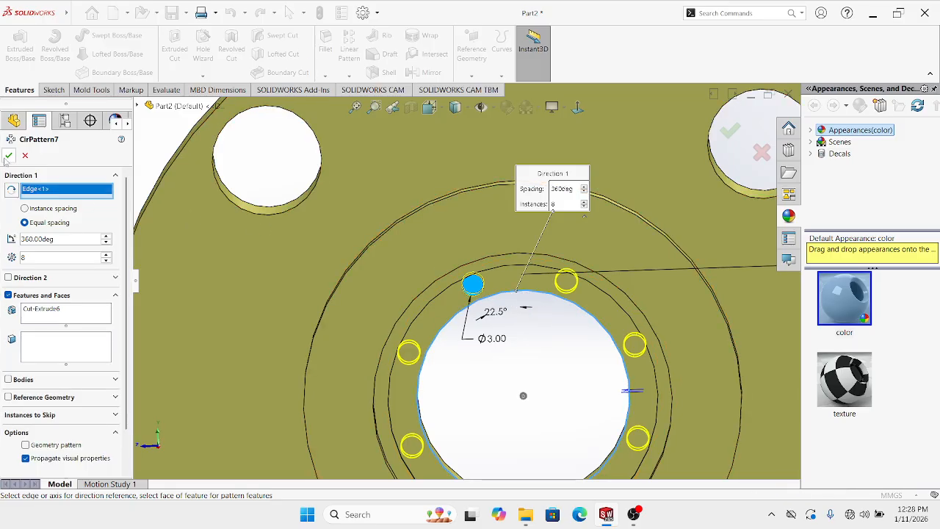
pyautogui.scroll(-5, 353, 255)
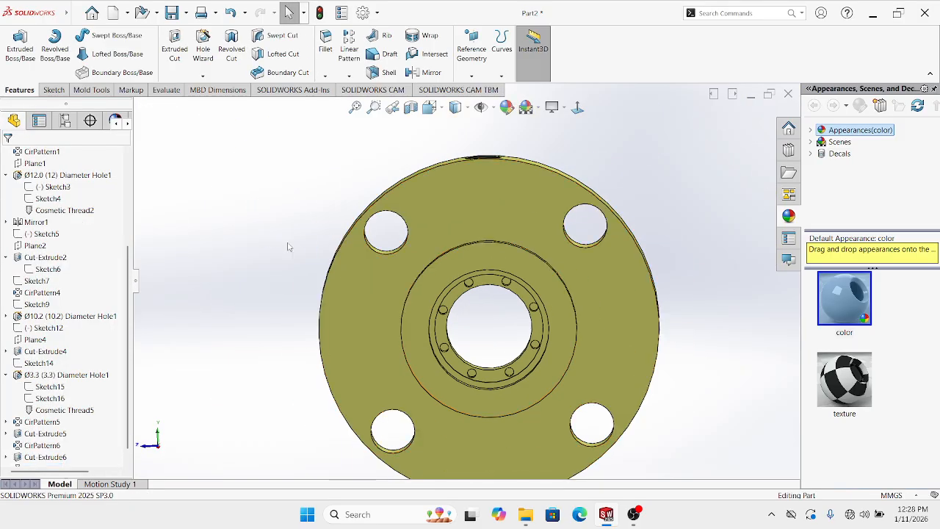
pyautogui.moveTo(354, 260); pyautogui.dragTo(547, 260, button='middle')
# Tilt the view into the bore and open a sketch on the stepped ring face
pyautogui.scroll(-2, 560, 272)
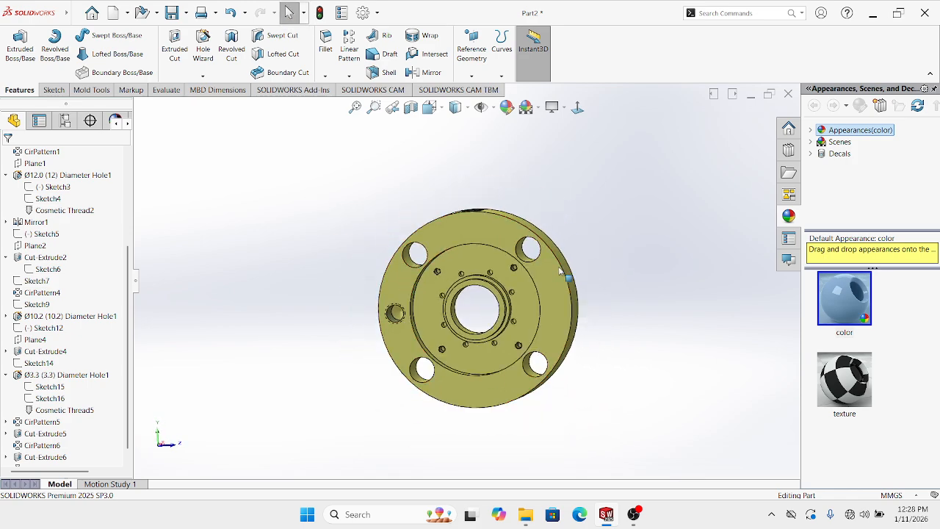
pyautogui.click(578, 108)
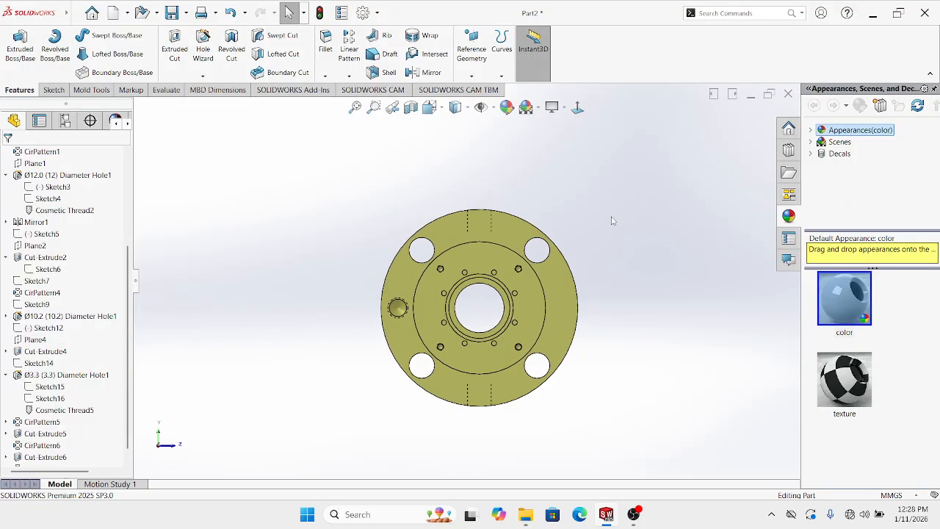
pyautogui.moveTo(614, 245); pyautogui.dragTo(426, 231, button='middle')
pyautogui.scroll(2, 505, 275)
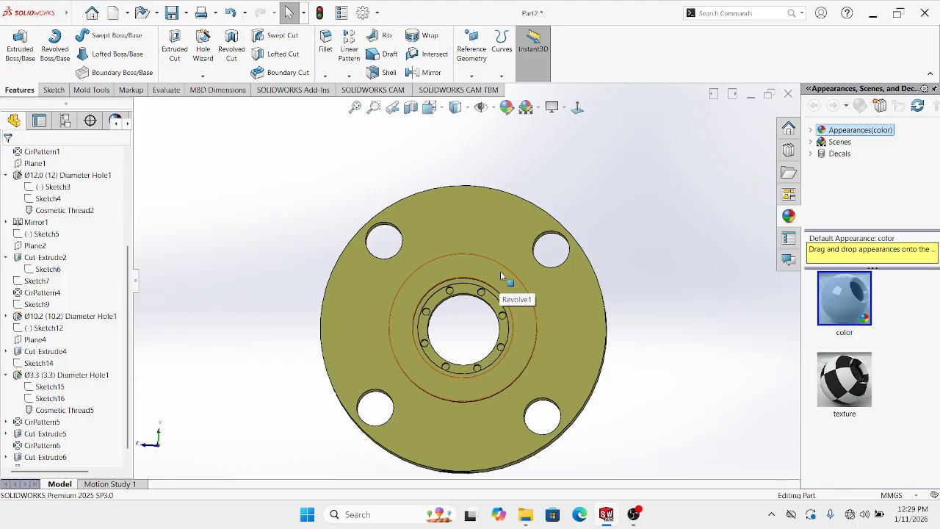
pyautogui.click(577, 108)
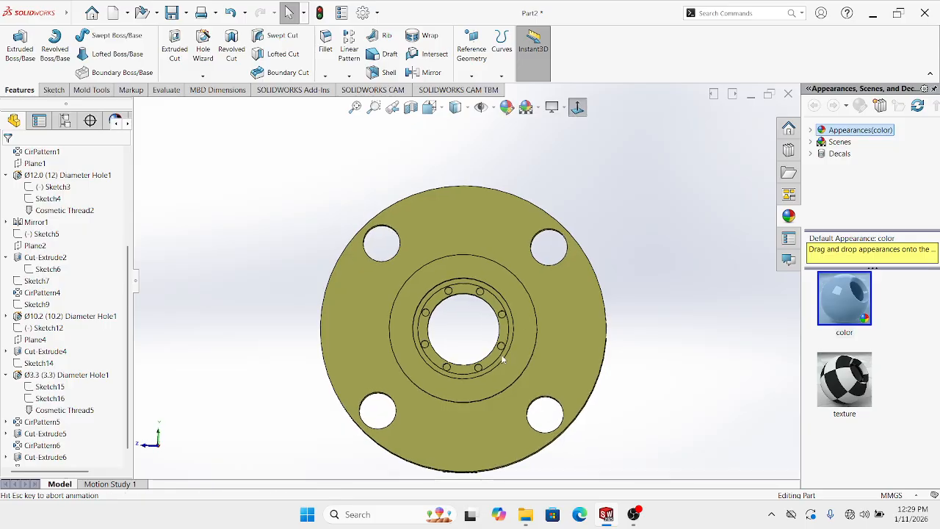
pyautogui.scroll(-2, 478, 301)
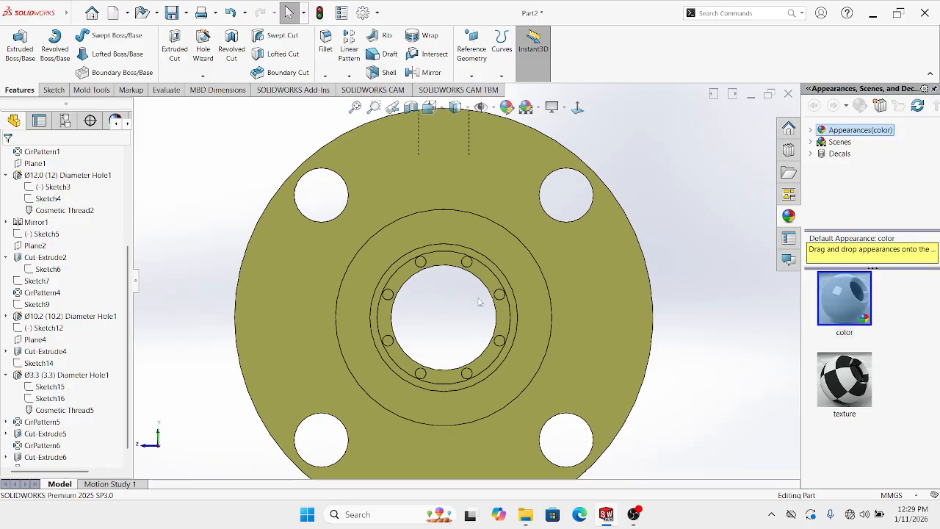
pyautogui.scroll(2, 479, 300)
pyautogui.moveTo(474, 300); pyautogui.dragTo(472, 229, button='middle')
pyautogui.scroll(-2, 457, 277)
pyautogui.scroll(-2, 457, 276)
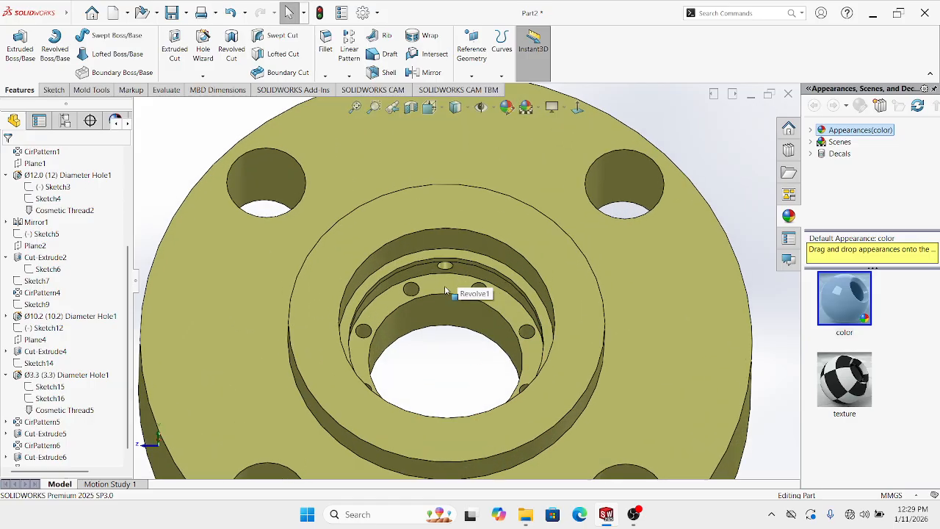
pyautogui.scroll(-3, 427, 292)
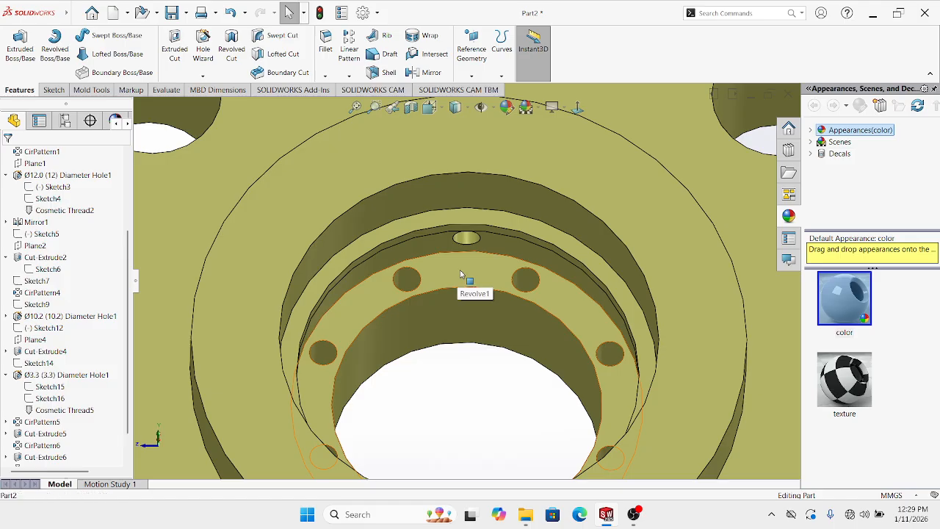
pyautogui.click(460, 274)
pyautogui.click(504, 244)
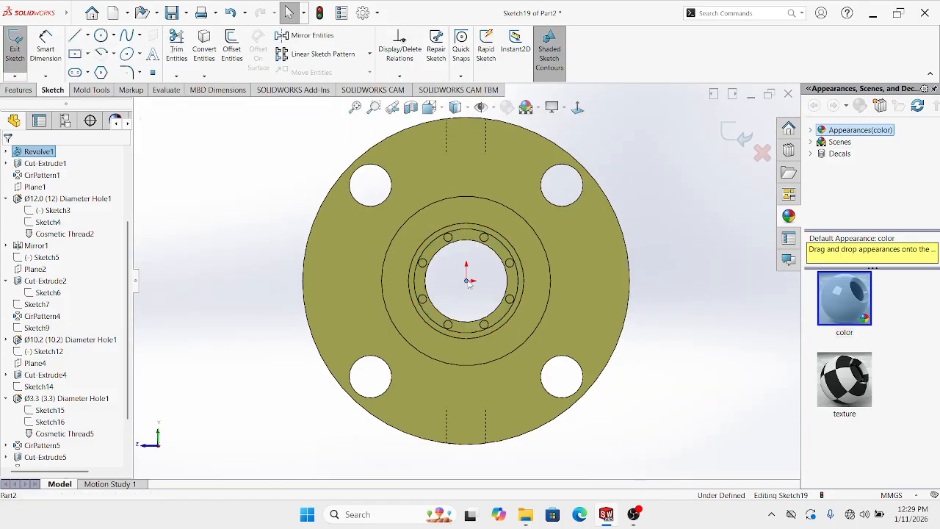
# Draw a circle on the ring edge and a small circle at its top
pyautogui.click(101, 36)
pyautogui.scroll(-2, 465, 283)
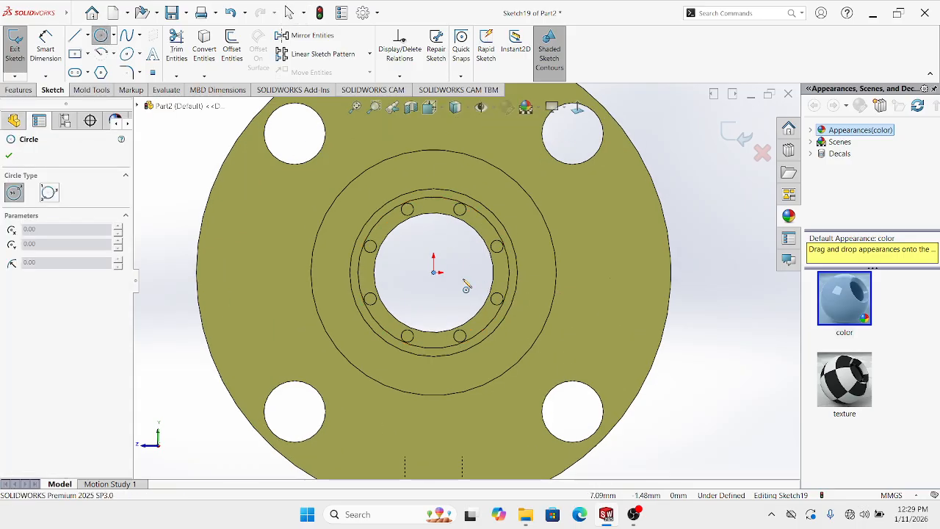
pyautogui.click(435, 271)
pyautogui.click(460, 213)
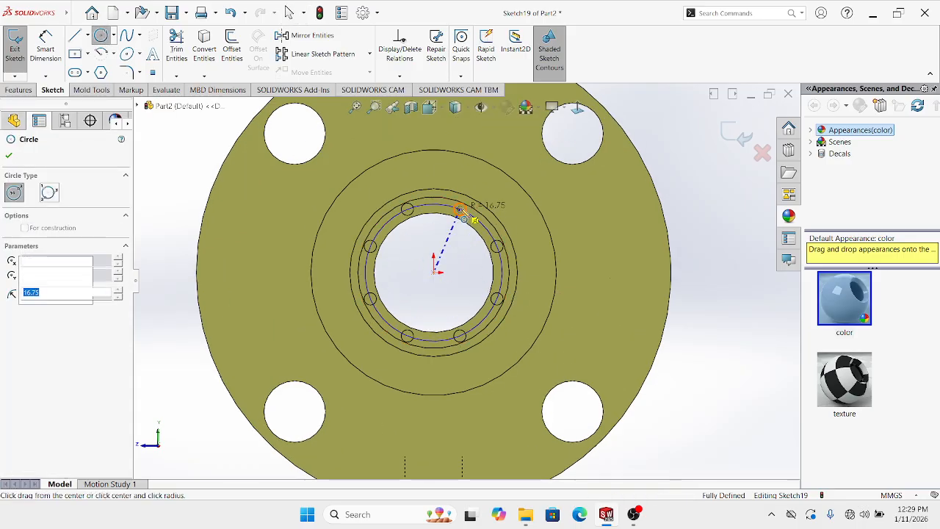
pyautogui.press('Escape')
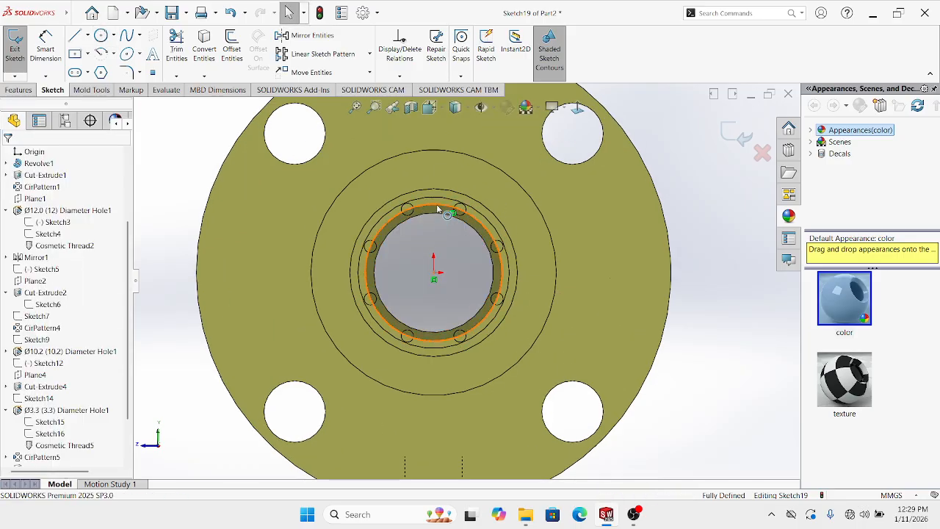
pyautogui.click(436, 204)
pyautogui.press('Escape')
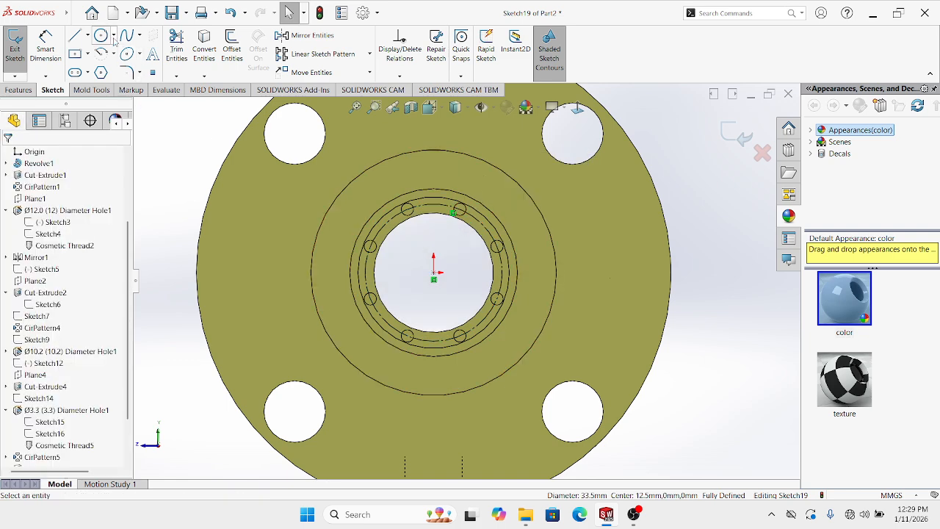
pyautogui.click(101, 36)
pyautogui.scroll(-2, 411, 169)
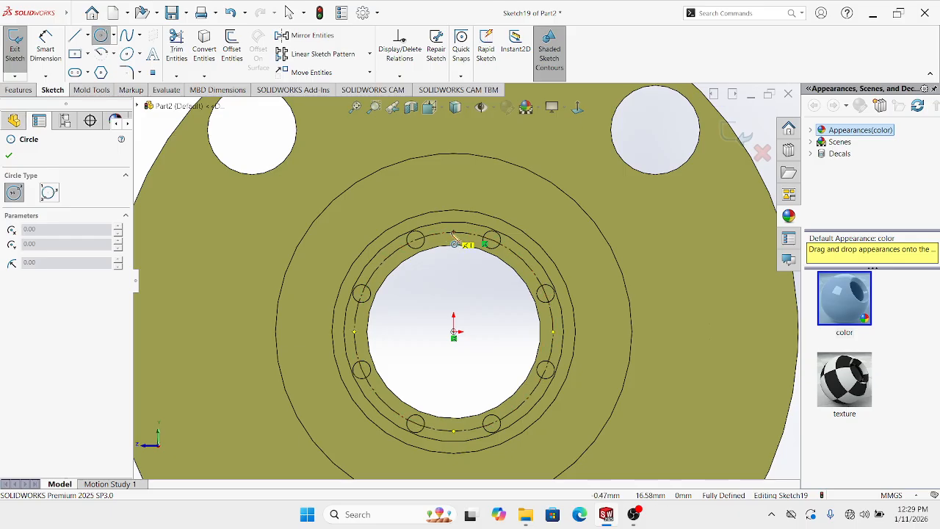
pyautogui.click(455, 234)
pyautogui.click(457, 233)
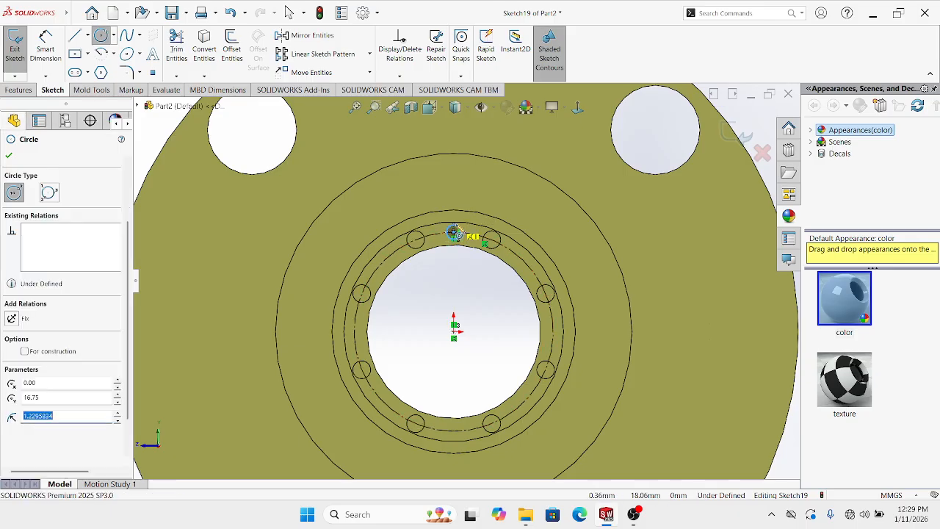
pyautogui.press('Escape')
# Dimension the small circle to a 3 mm diameter
pyautogui.click(46, 45)
pyautogui.scroll(-3, 463, 246)
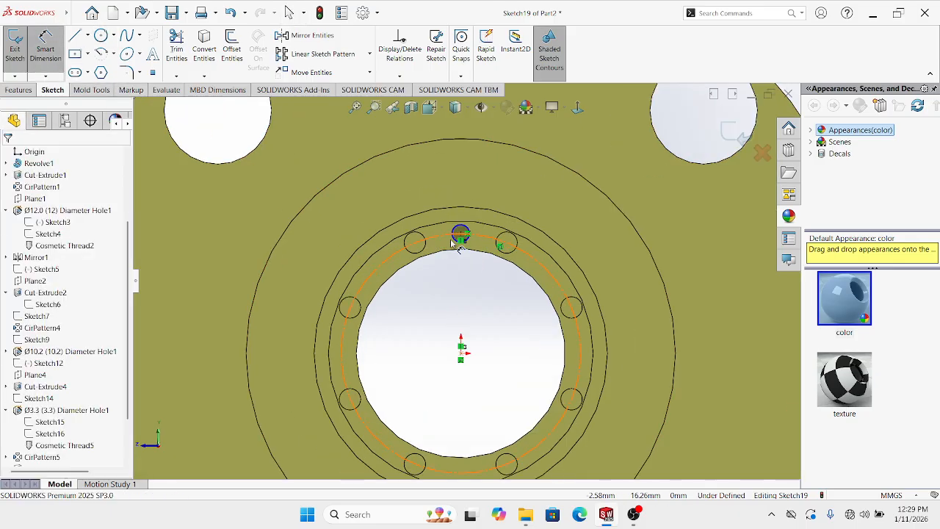
pyautogui.click(463, 243)
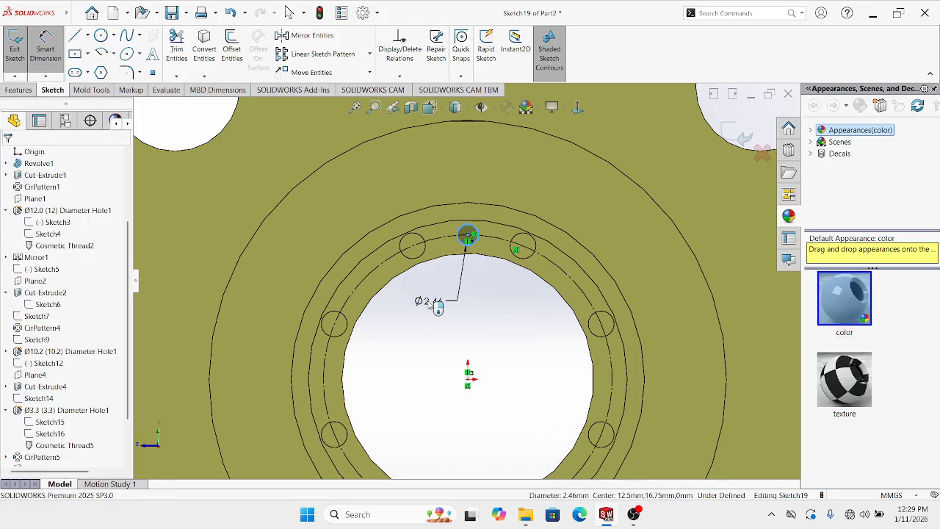
pyautogui.click(430, 300)
pyautogui.write('3')
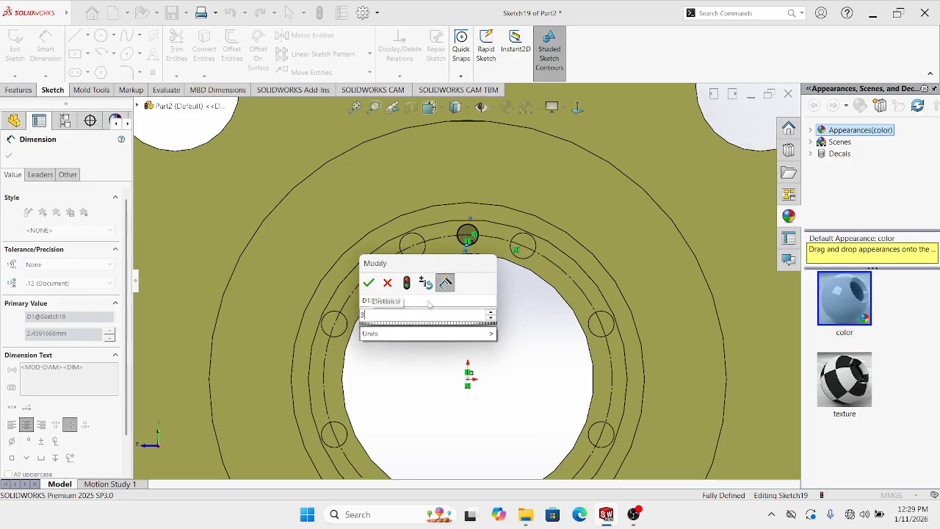
pyautogui.press('Return')
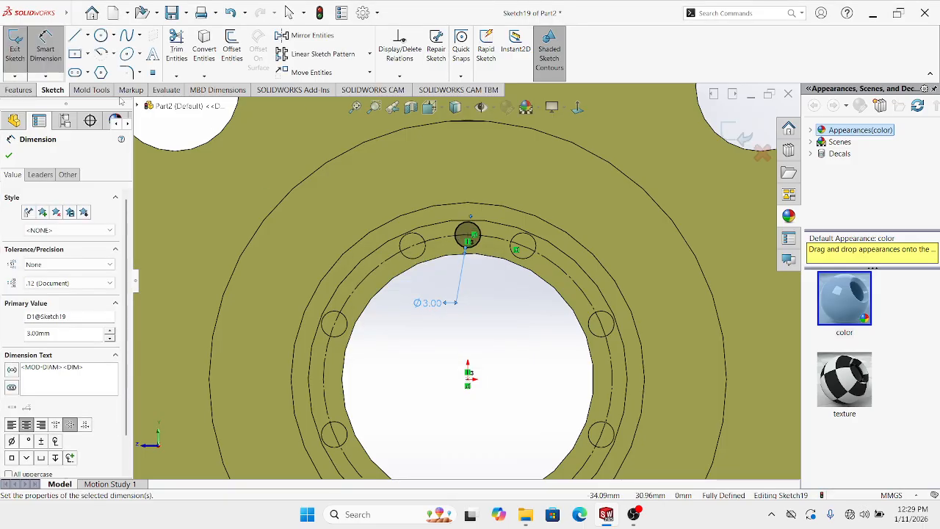
# Cut the Ø3 circle into the ring face, then edit the cut depth to 3 mm
pyautogui.click(23, 91)
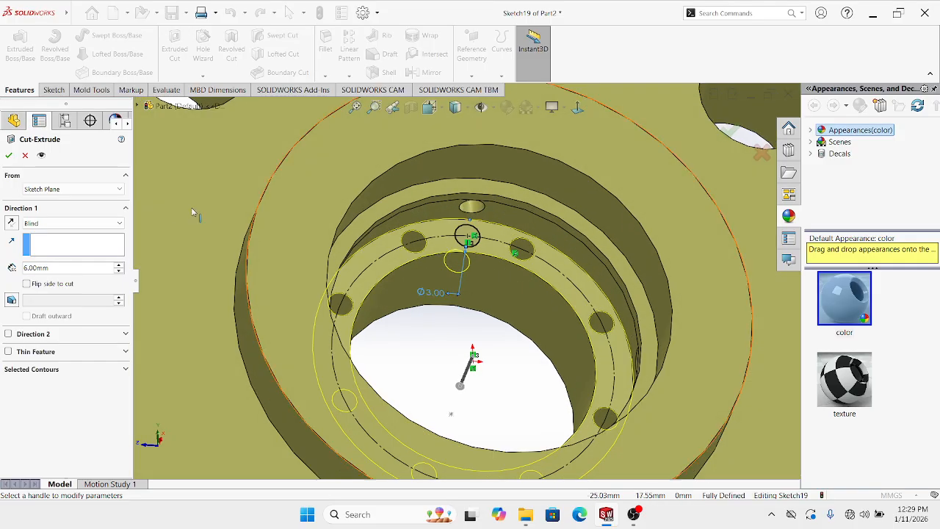
pyautogui.press('Return')
pyautogui.press('Return')
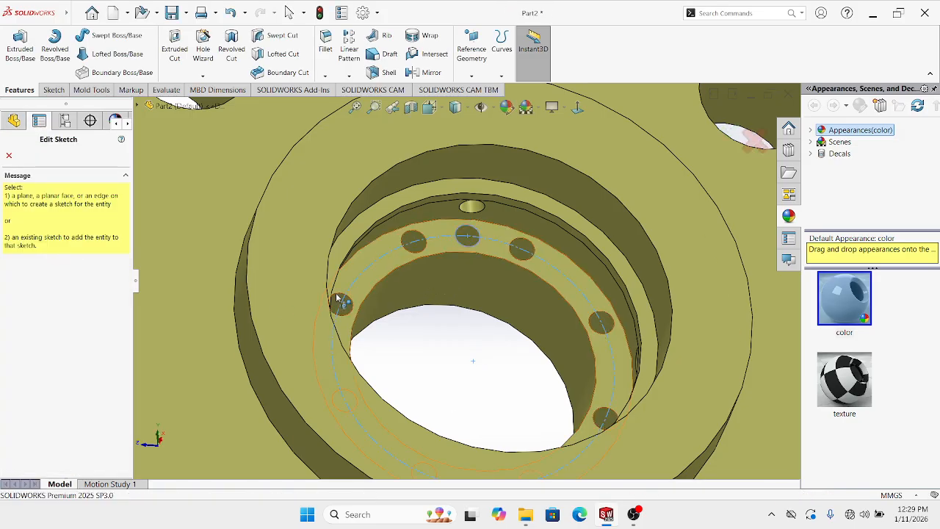
pyautogui.scroll(-2, 465, 250)
pyautogui.press('Escape')
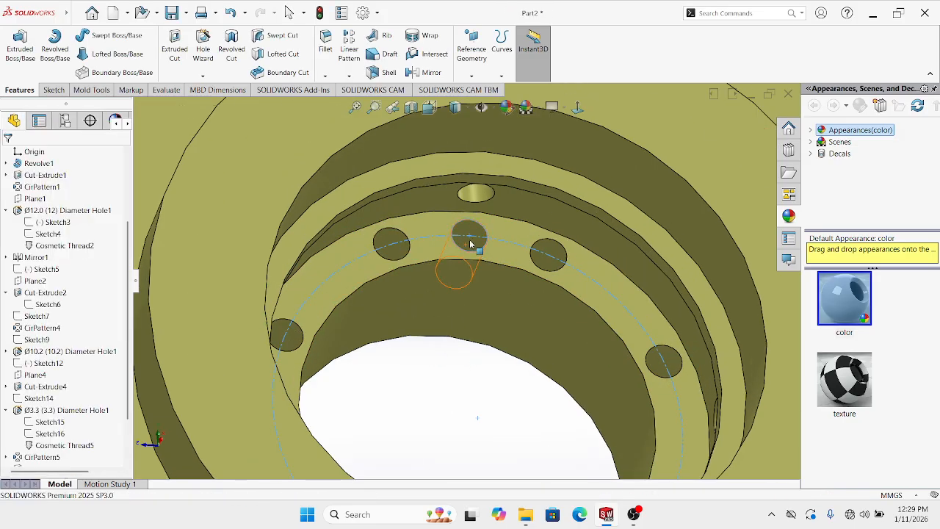
pyautogui.scroll(-1, 472, 238)
pyautogui.rightClick(478, 230)
pyautogui.click(485, 204)
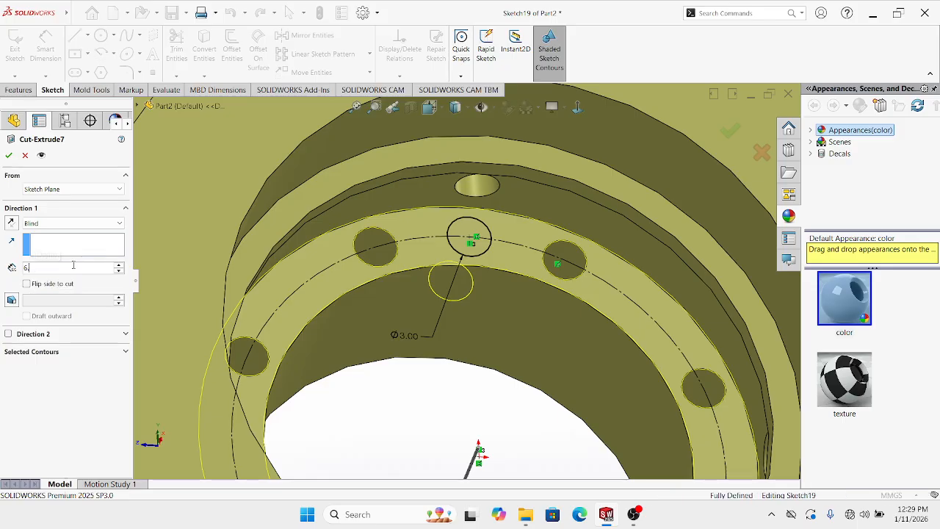
pyautogui.press('BackSpace')
pyautogui.press('BackSpace')
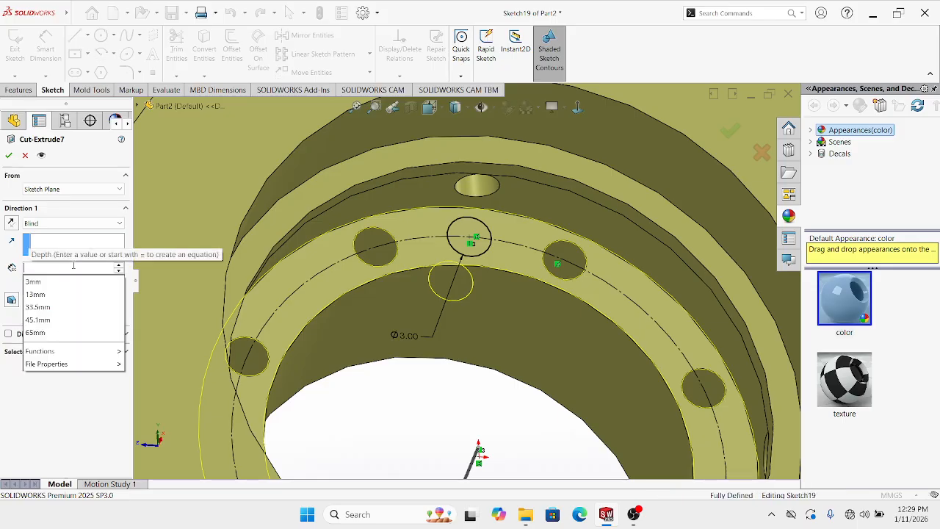
pyautogui.write('3')
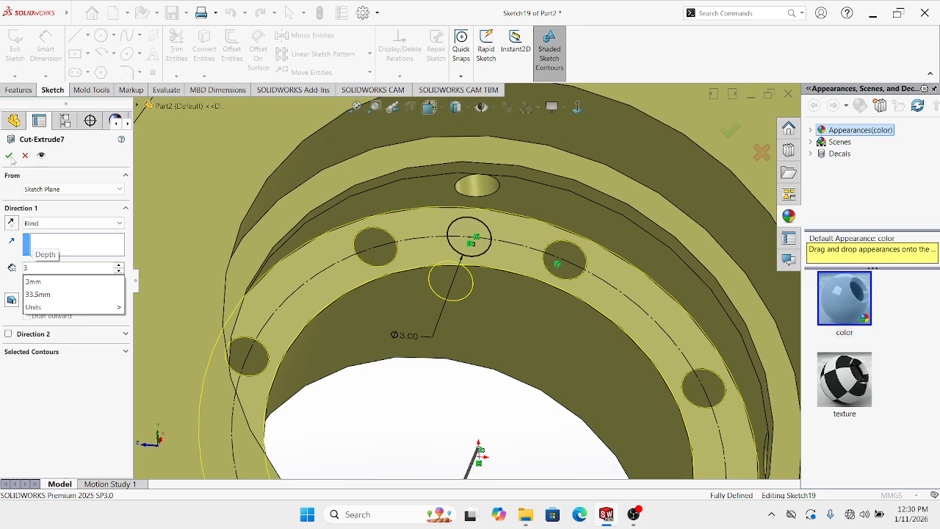
pyautogui.press('Return')
pyautogui.click(9, 155)
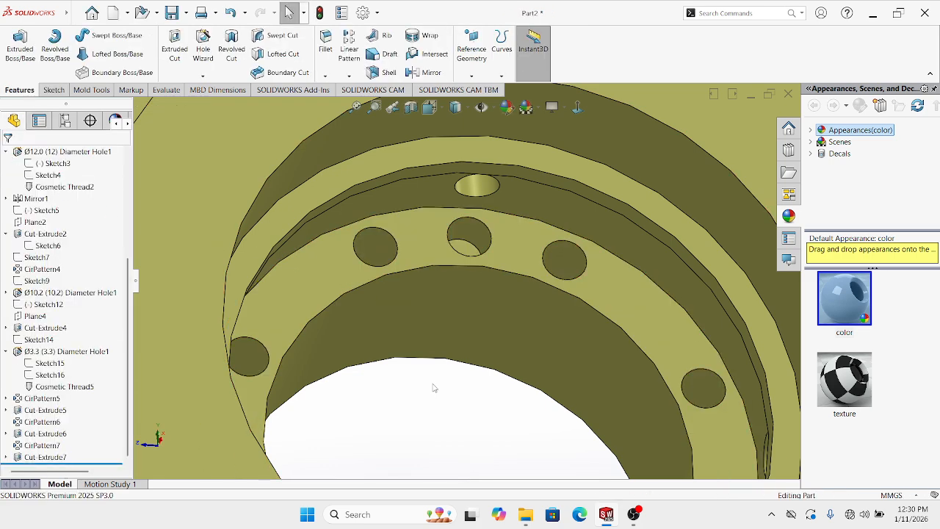
pyautogui.scroll(3, 433, 388)
# Sketch on the hole's bottom face and convert the hole edge into a Ø3 sketch circle
pyautogui.moveTo(450, 369); pyautogui.dragTo(451, 269, button='middle')
pyautogui.scroll(-2, 481, 244)
pyautogui.scroll(-2, 453, 270)
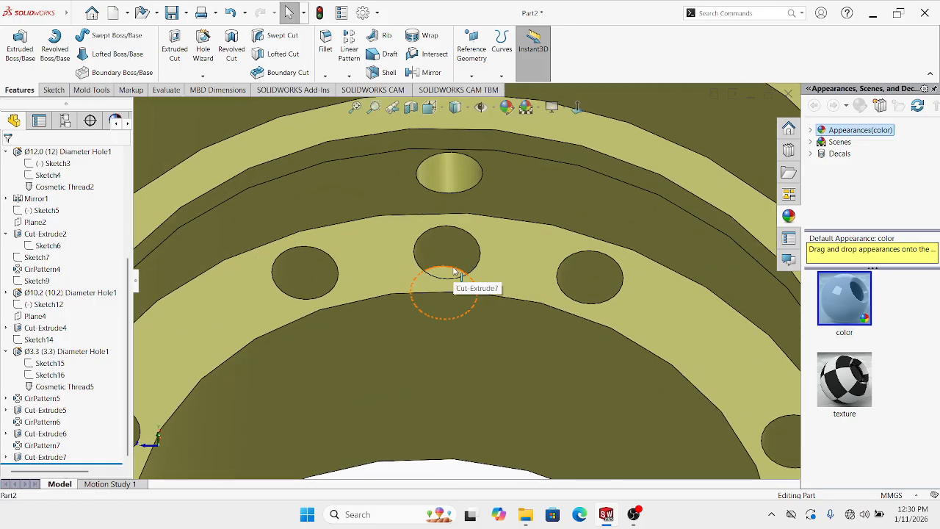
pyautogui.scroll(1, 453, 271)
pyautogui.click(447, 283)
pyautogui.click(494, 255)
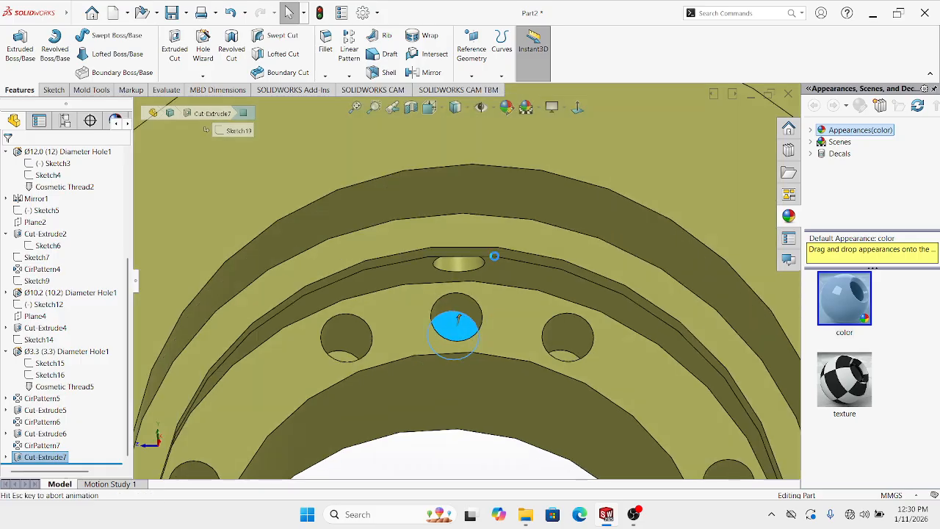
pyautogui.moveTo(483, 270)
pyautogui.mouseDown(button='middle')
pyautogui.moveTo(487, 218)
pyautogui.moveTo(510, 232)
pyautogui.mouseUp(button='middle')
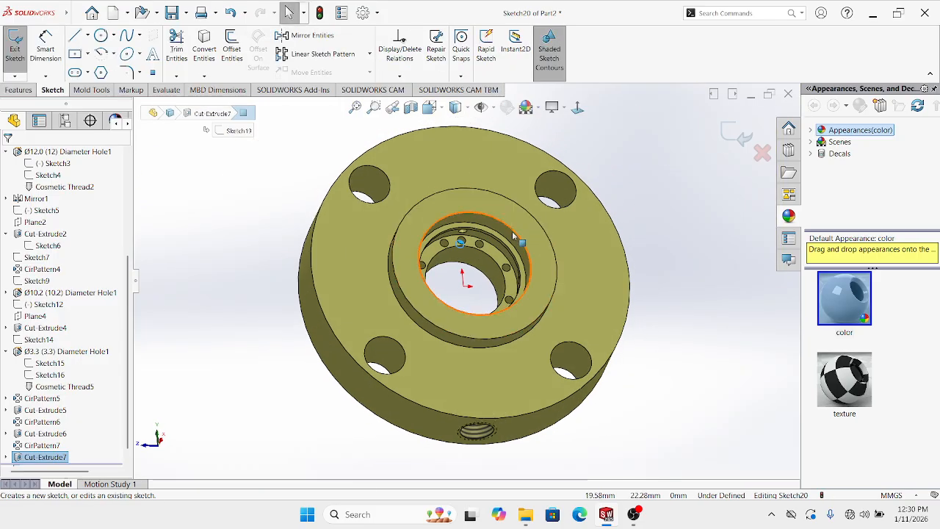
pyautogui.click(204, 76)
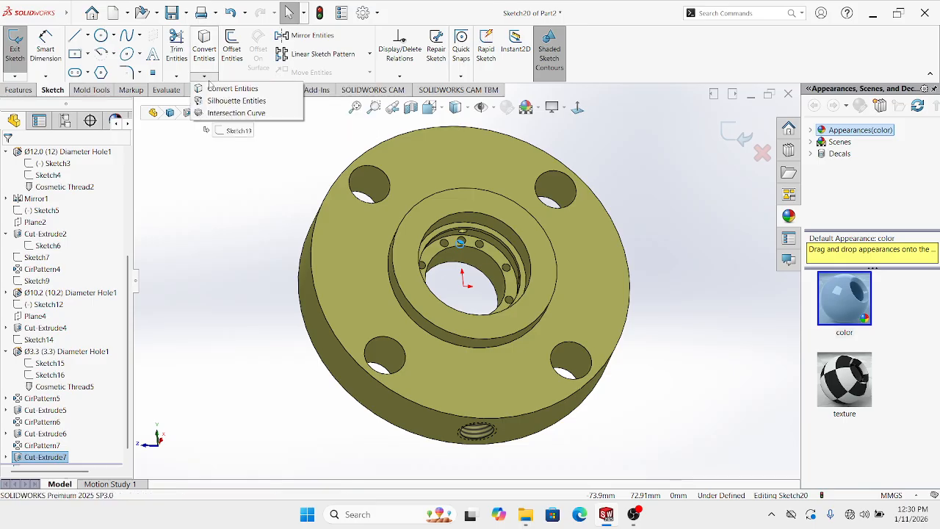
pyautogui.click(228, 89)
pyautogui.scroll(6, 486, 260)
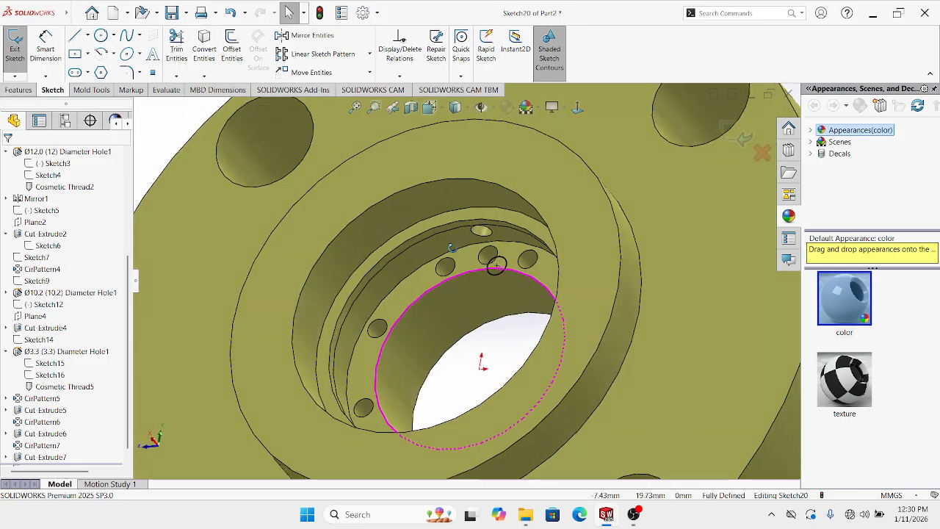
pyautogui.moveTo(452, 248); pyautogui.dragTo(500, 253, button='middle')
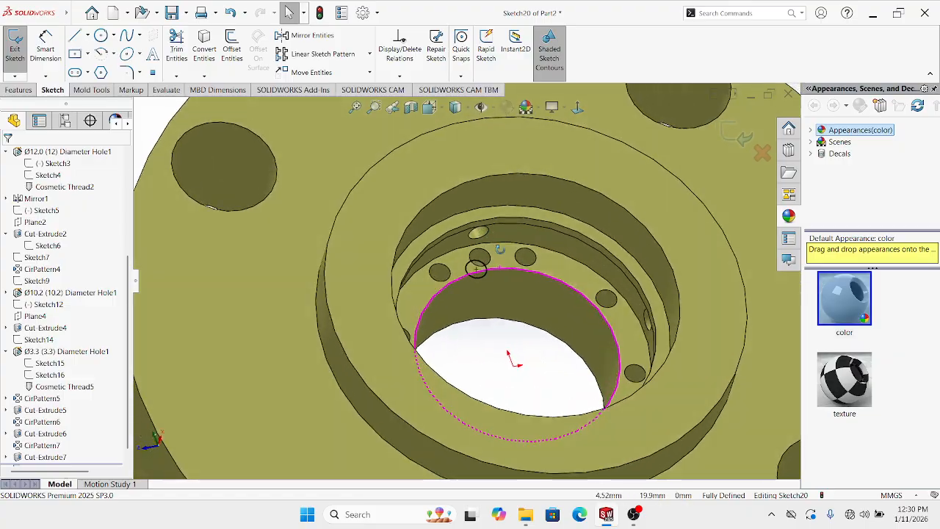
# Extrude the circle 6 mm as a separate boss with Merge result unchecked
pyautogui.click(19, 89)
pyautogui.click(20, 44)
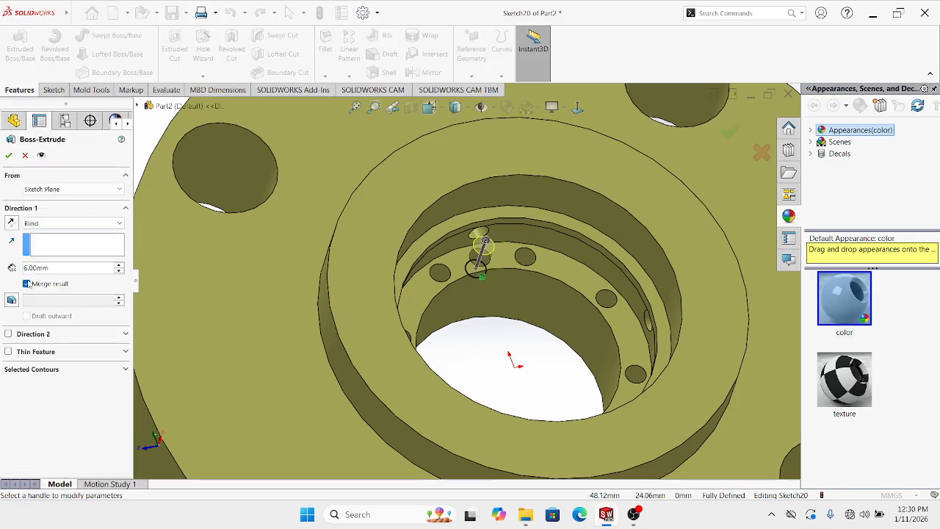
pyautogui.moveTo(557, 301); pyautogui.dragTo(558, 262, button='middle')
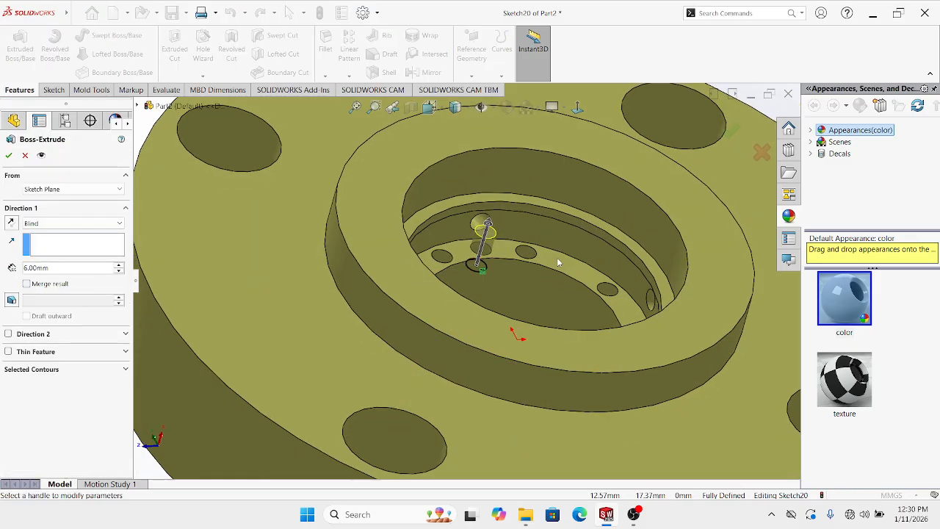
pyautogui.click(10, 155)
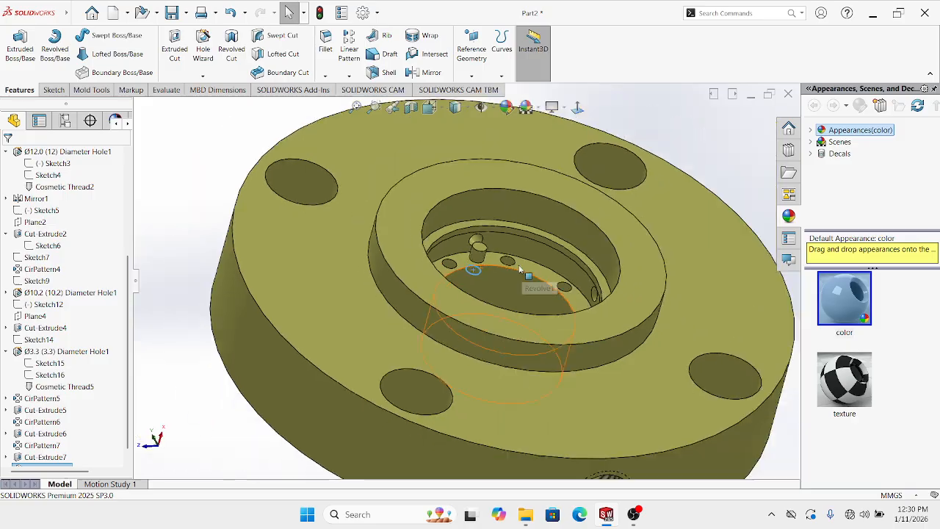
pyautogui.moveTo(497, 308); pyautogui.dragTo(620, 376, button='middle')
pyautogui.click(410, 106)
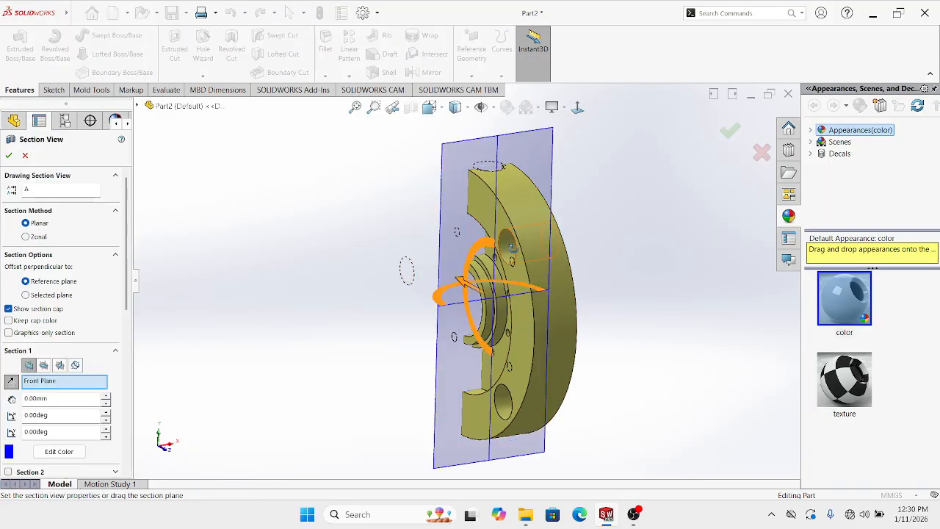
pyautogui.moveTo(512, 248); pyautogui.dragTo(661, 252, button='middle')
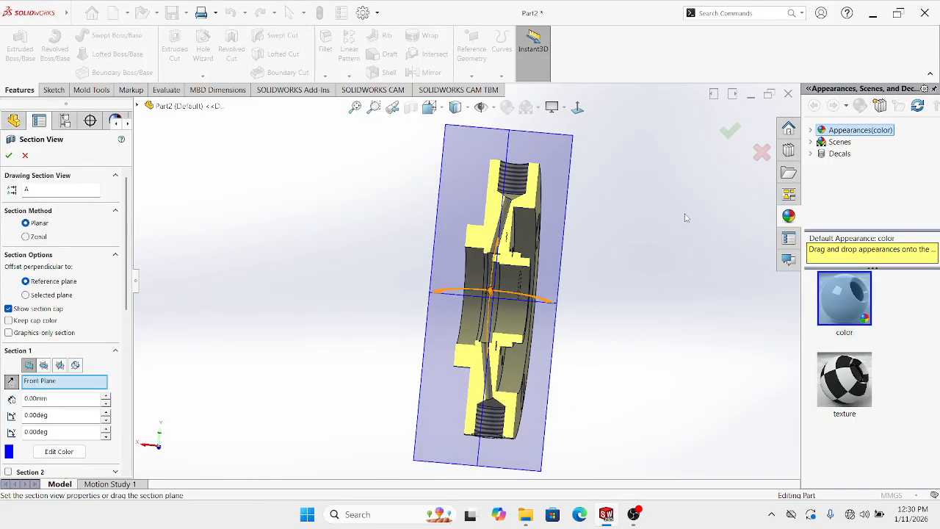
pyautogui.click(728, 137)
pyautogui.click(577, 108)
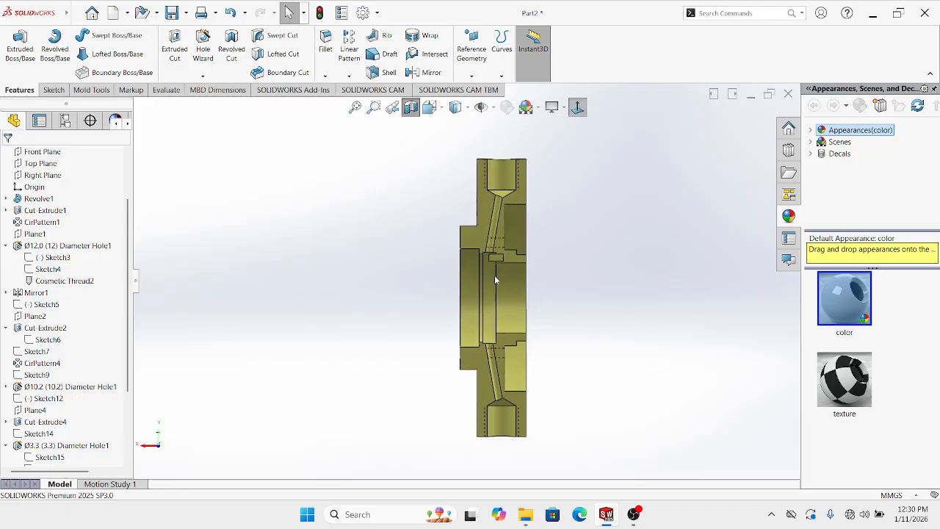
pyautogui.scroll(-4, 494, 270)
pyautogui.scroll(-5, 495, 260)
pyautogui.moveTo(493, 281); pyautogui.dragTo(517, 291, button='middle')
pyautogui.scroll(-2, 495, 292)
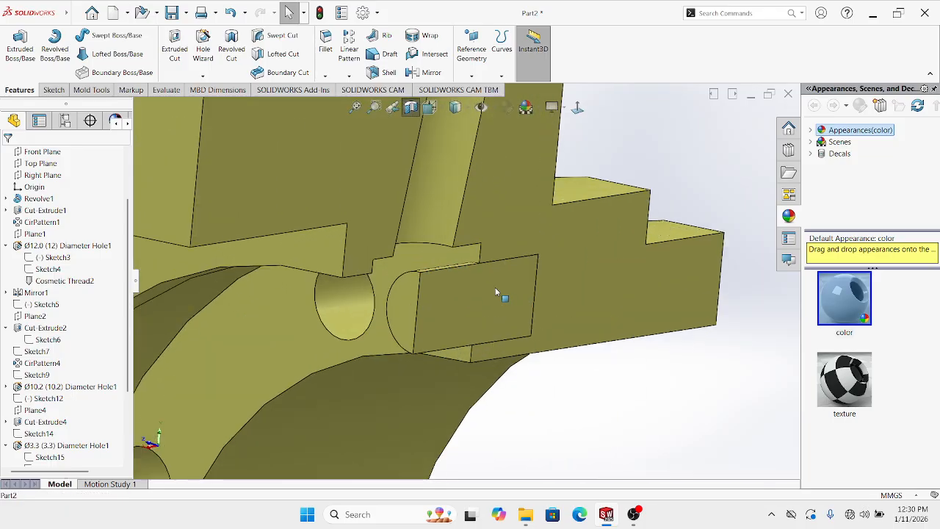
pyautogui.scroll(3, 476, 327)
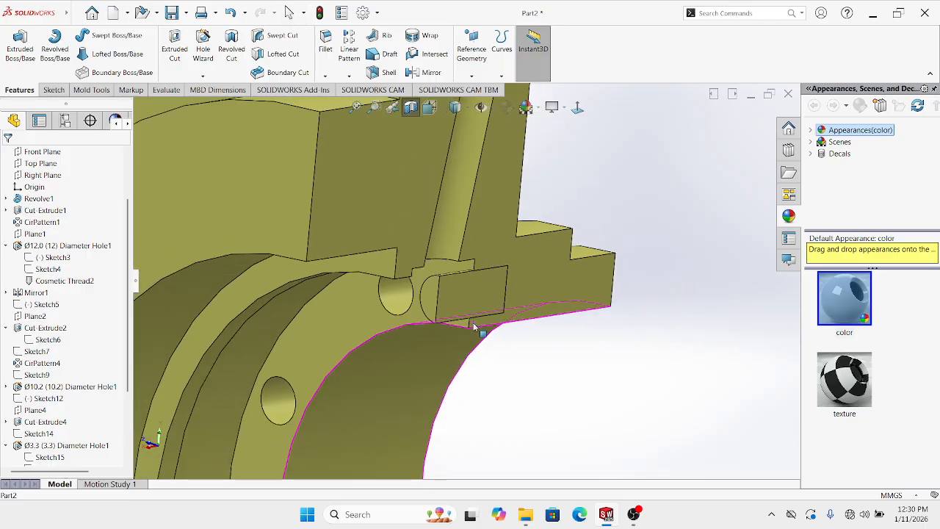
pyautogui.moveTo(475, 328); pyautogui.dragTo(459, 252, button='middle')
pyautogui.scroll(2, 474, 198)
pyautogui.scroll(2, 477, 187)
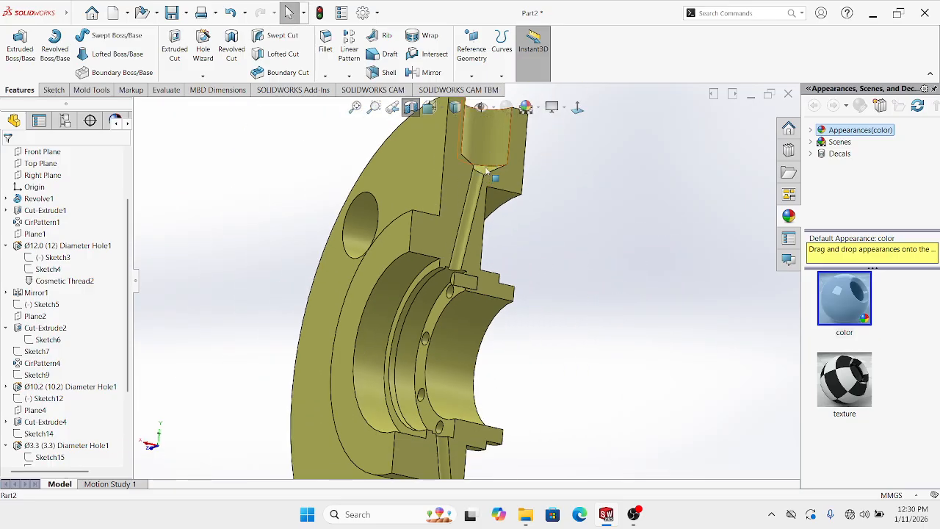
pyautogui.scroll(2, 456, 297)
pyautogui.moveTo(447, 379); pyautogui.dragTo(437, 390, button='middle')
pyautogui.scroll(1, 437, 391)
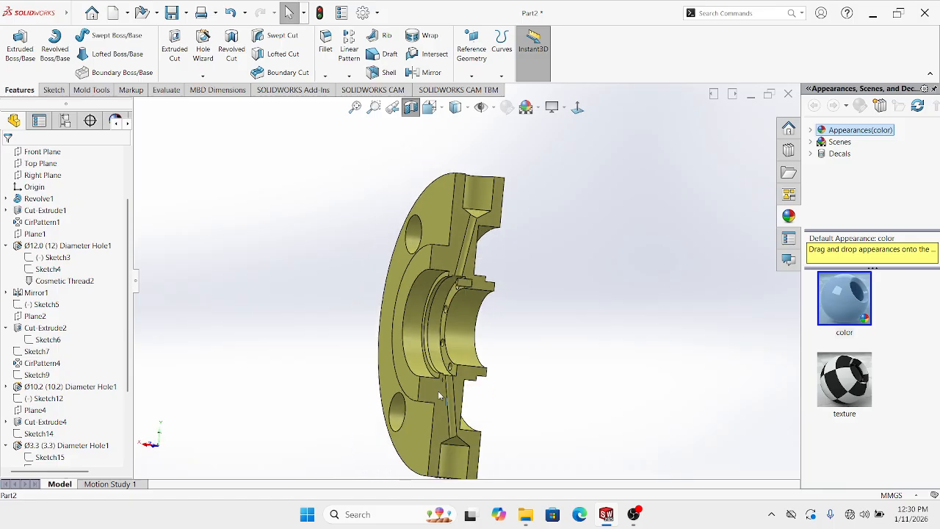
pyautogui.moveTo(441, 332); pyautogui.dragTo(351, 325, button='middle')
pyautogui.click(409, 107)
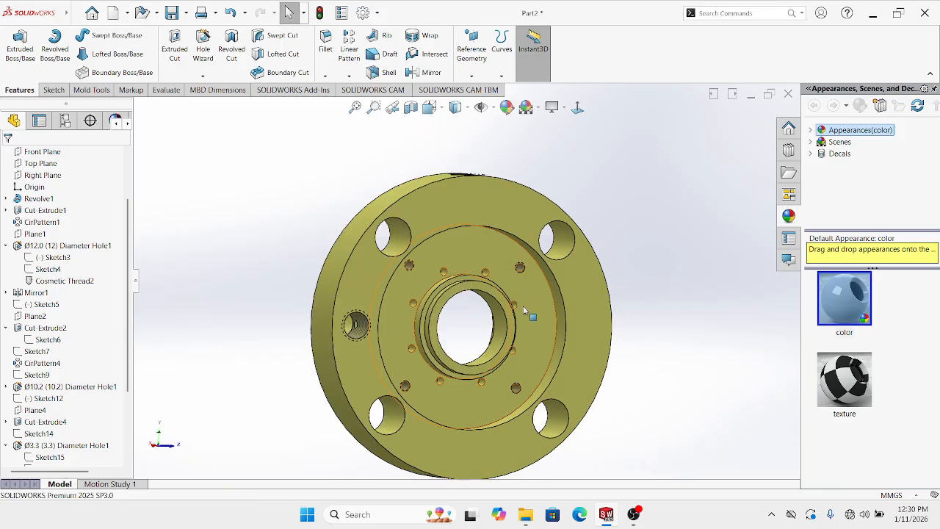
pyautogui.click(409, 107)
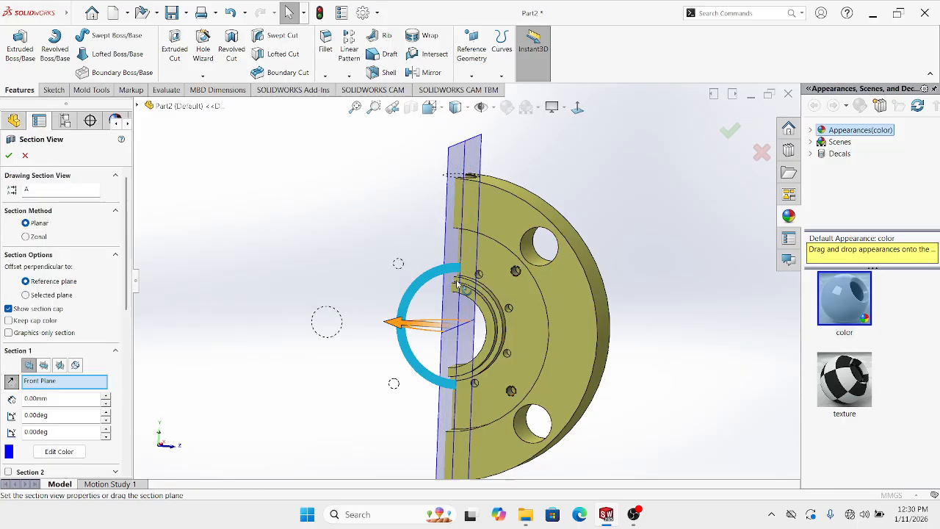
pyautogui.click(43, 366)
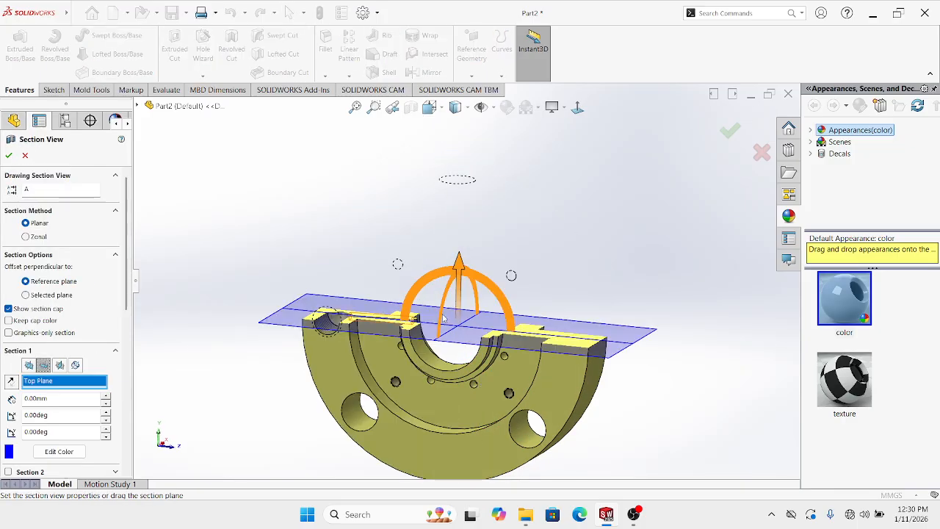
pyautogui.moveTo(442, 317); pyautogui.dragTo(455, 422, button='middle')
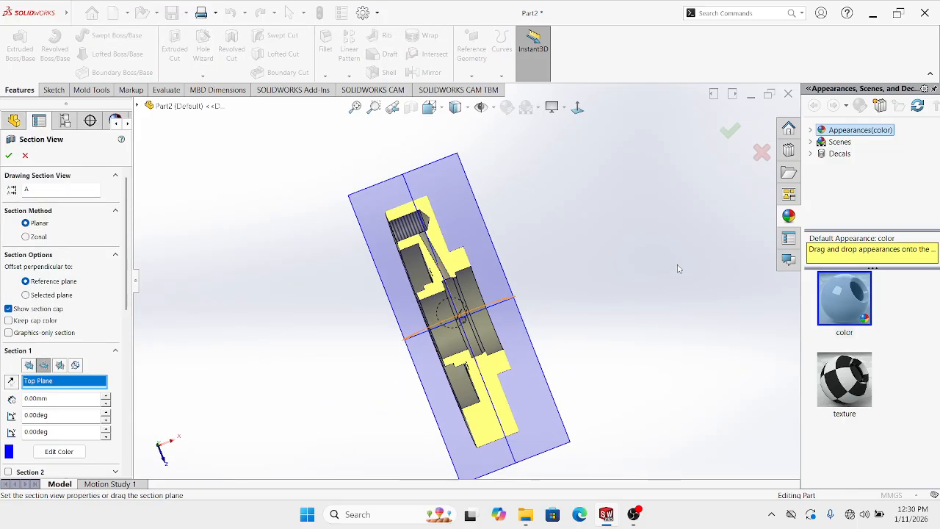
pyautogui.click(732, 131)
pyautogui.hotkey('ctrl', '5')
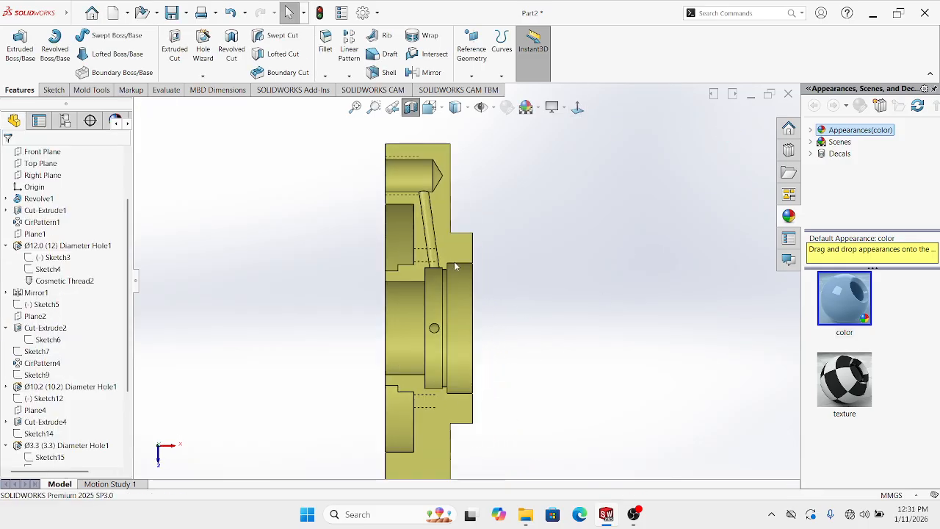
pyautogui.scroll(-3, 455, 266)
pyautogui.scroll(3, 455, 265)
pyautogui.scroll(-3, 453, 270)
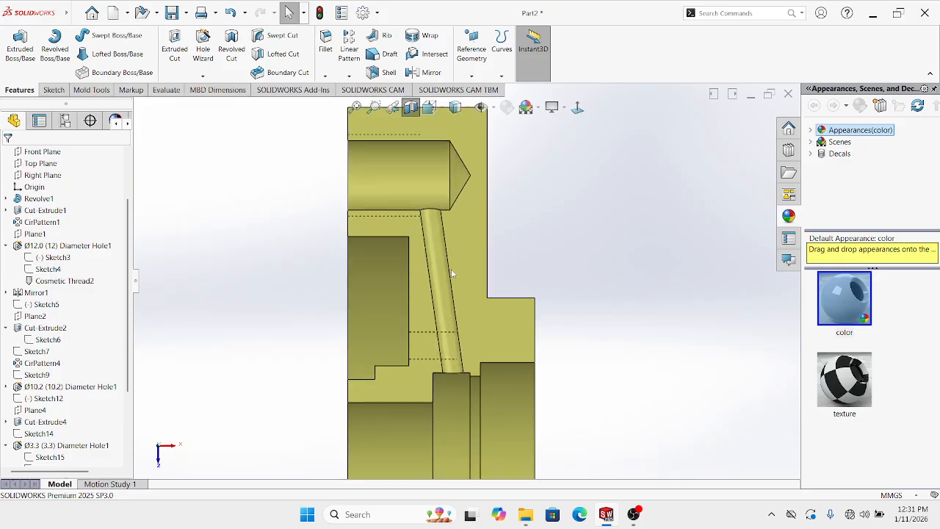
pyautogui.scroll(4, 451, 273)
pyautogui.moveTo(452, 273); pyautogui.dragTo(538, 248, button='middle')
pyautogui.click(416, 110)
pyautogui.scroll(2, 472, 275)
pyautogui.moveTo(562, 310); pyautogui.dragTo(395, 293, button='middle')
pyautogui.scroll(2, 394, 293)
pyautogui.click(577, 108)
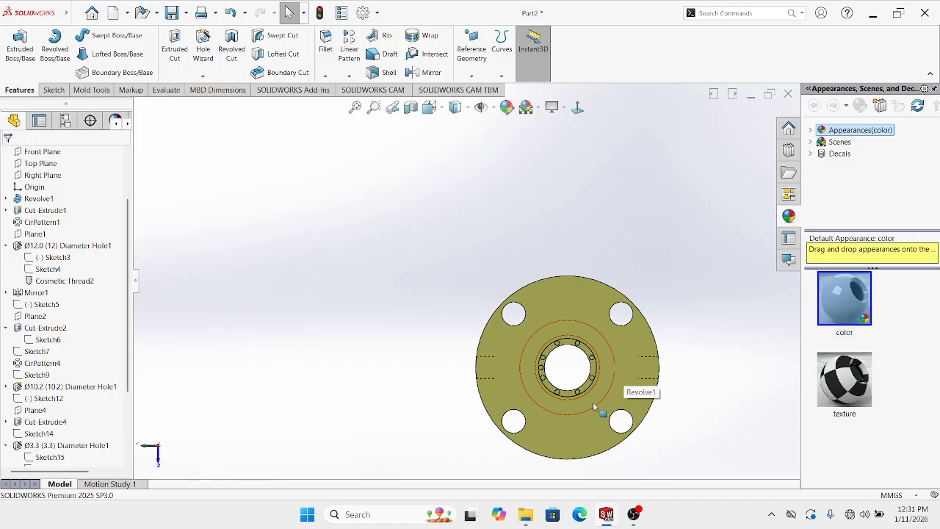
pyautogui.scroll(2, 573, 306)
# Circular-pattern Cut-Extrude7 around the flange's outer circular edge
pyautogui.moveTo(572, 306); pyautogui.dragTo(554, 281, button='middle')
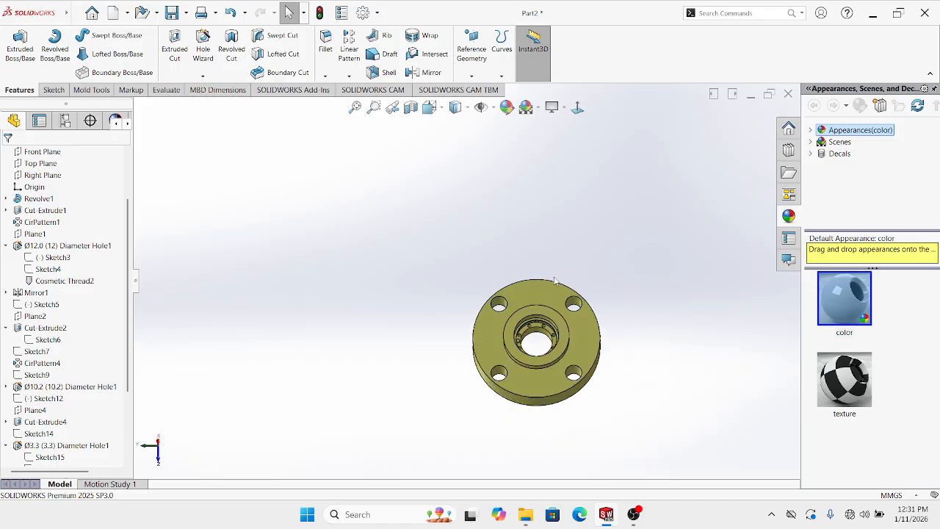
pyautogui.scroll(-3, 86, 424)
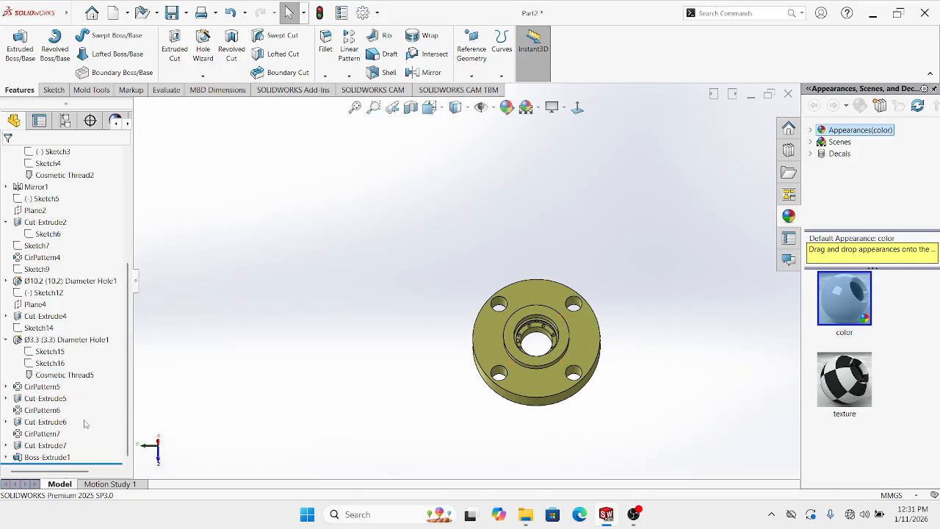
pyautogui.click(55, 448)
pyautogui.scroll(-1, 511, 348)
pyautogui.moveTo(510, 350); pyautogui.dragTo(538, 332, button='middle')
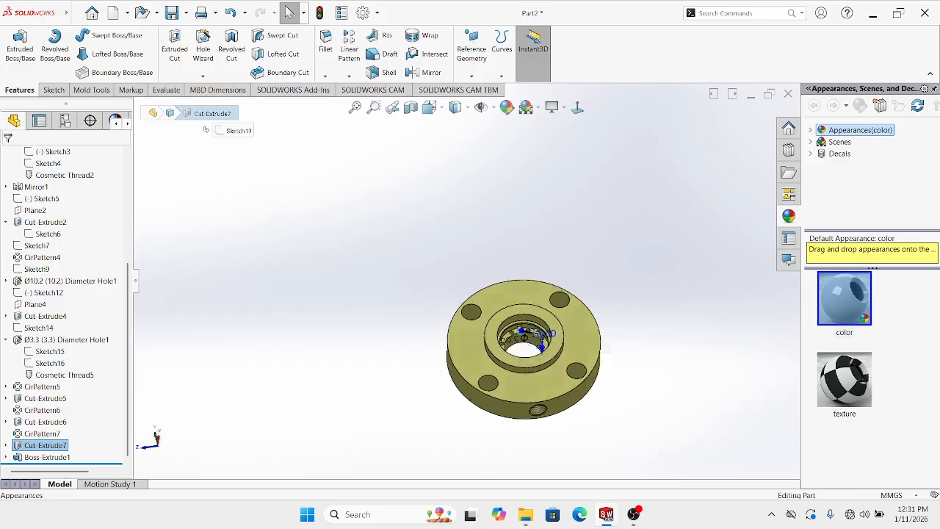
pyautogui.scroll(-8, 525, 336)
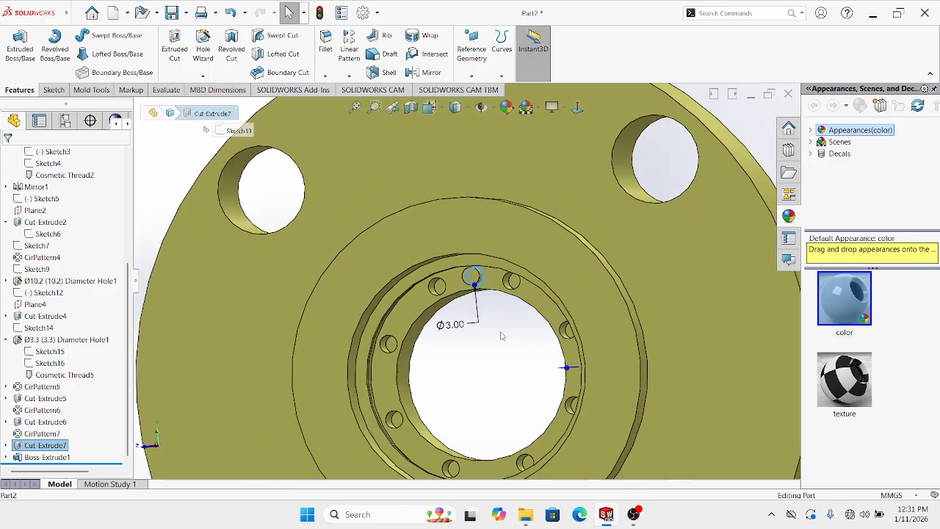
pyautogui.scroll(5, 503, 333)
pyautogui.click(348, 75)
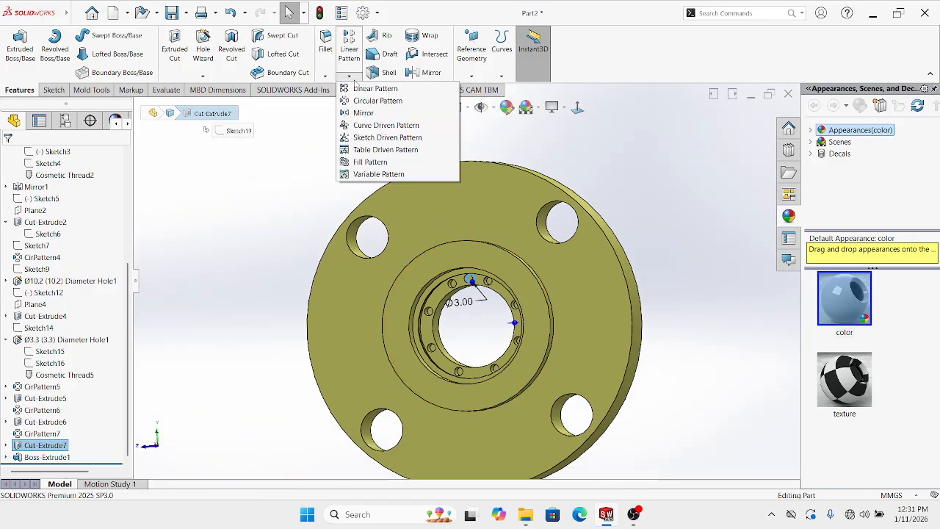
pyautogui.click(356, 100)
pyautogui.moveTo(414, 202); pyautogui.dragTo(439, 254, button='middle')
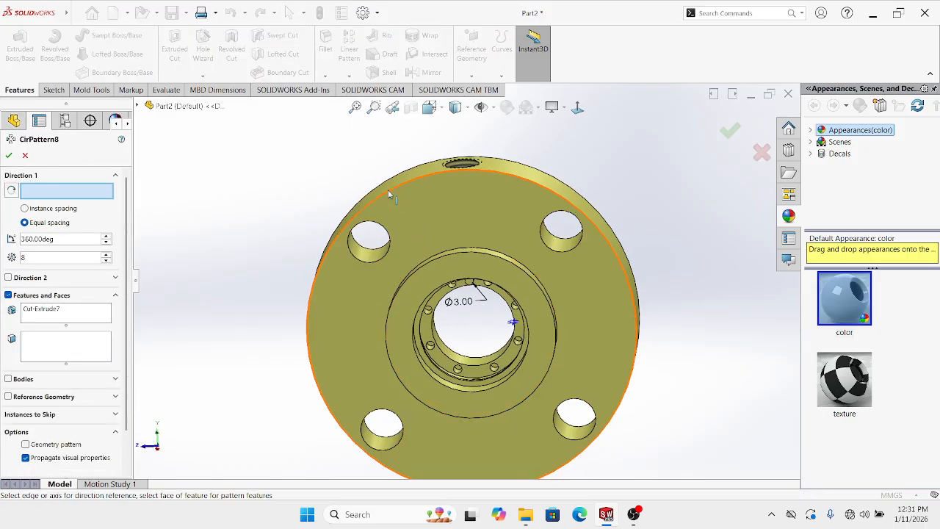
pyautogui.click(389, 193)
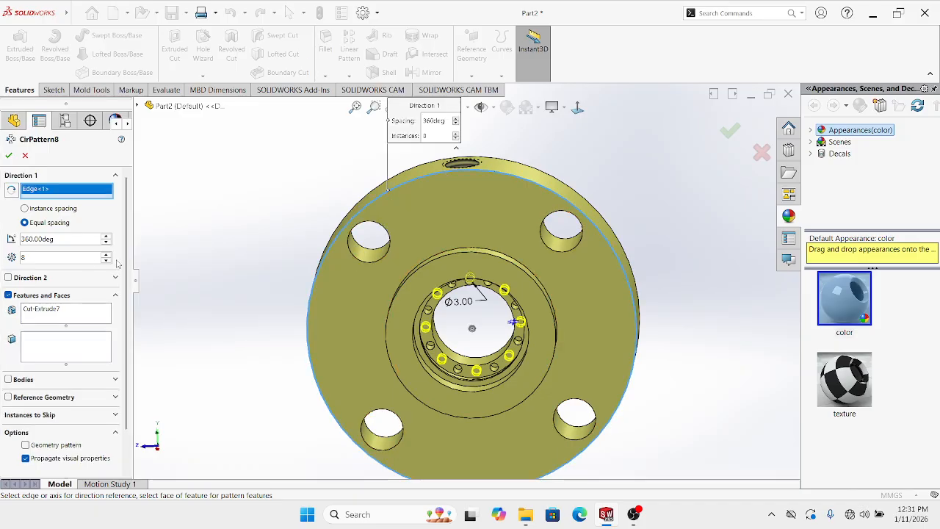
pyautogui.press('Return')
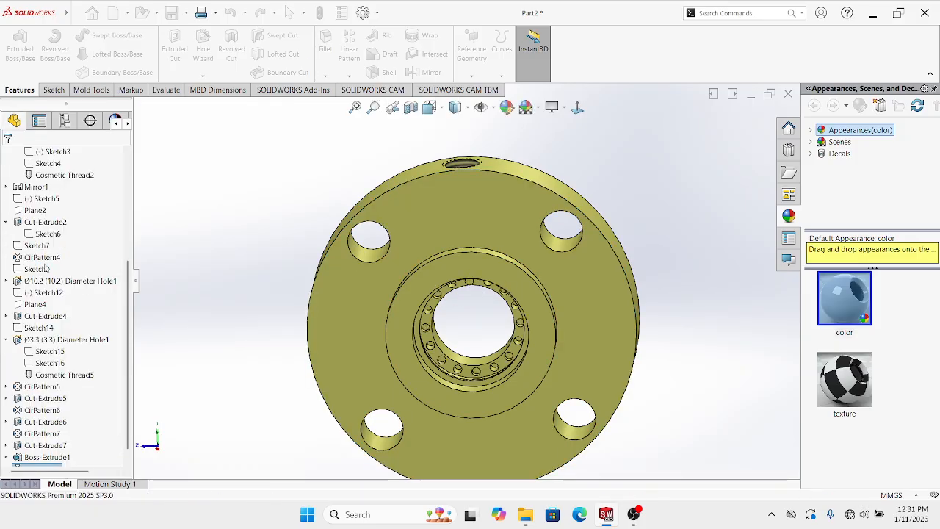
pyautogui.press('Return')
# Cancel the unwanted second pattern and delete CirPattern8
pyautogui.click(25, 155)
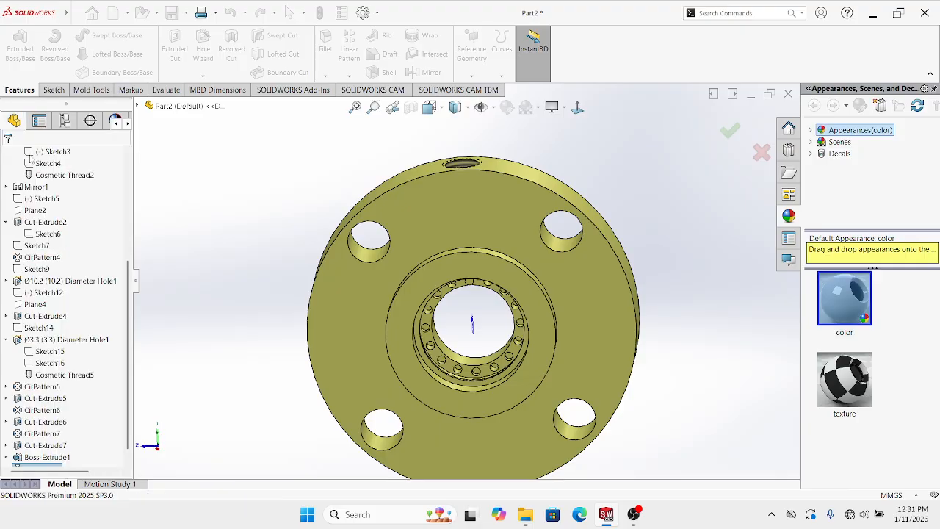
pyautogui.scroll(-1, 6, 360)
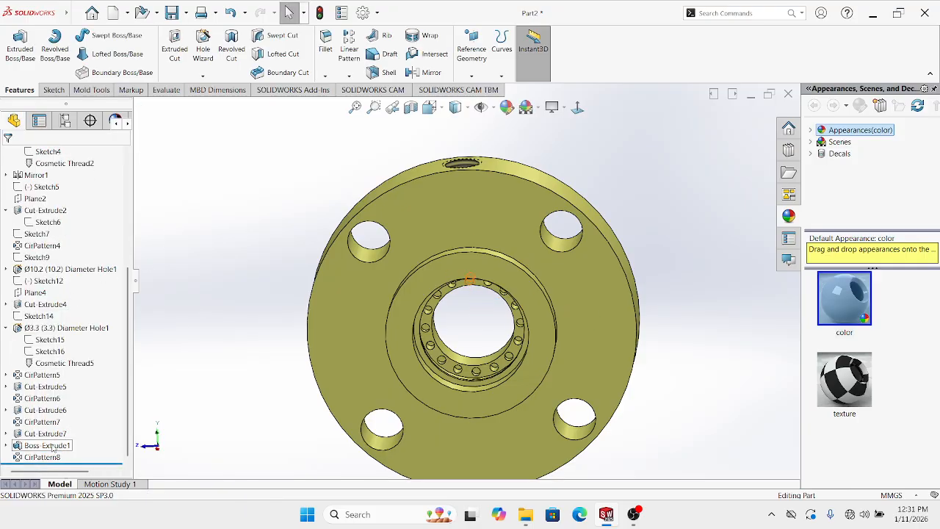
pyautogui.moveTo(256, 399); pyautogui.dragTo(239, 357, button='middle')
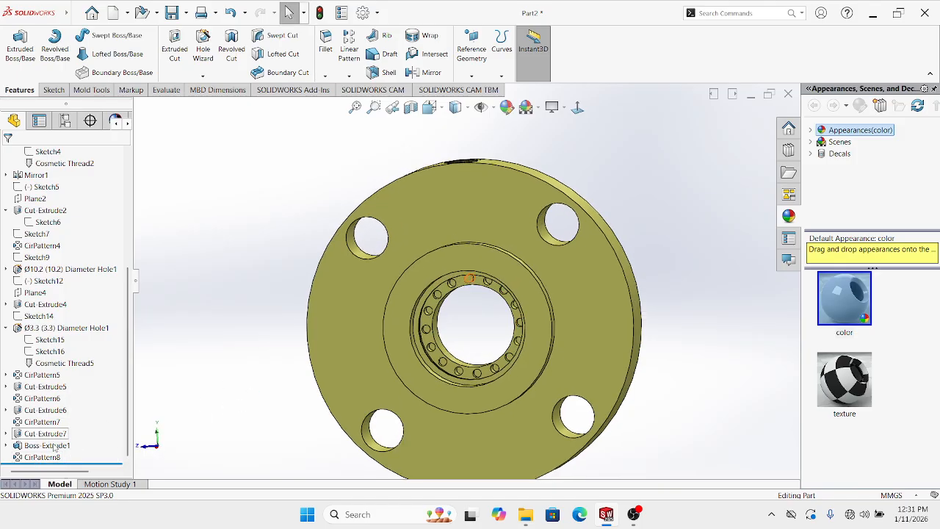
pyautogui.rightClick(45, 457)
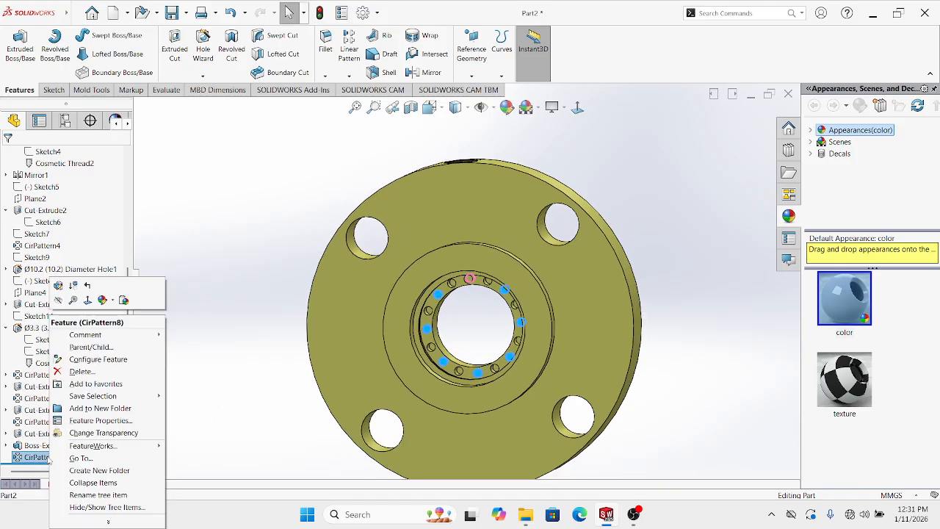
pyautogui.click(74, 370)
pyautogui.click(540, 194)
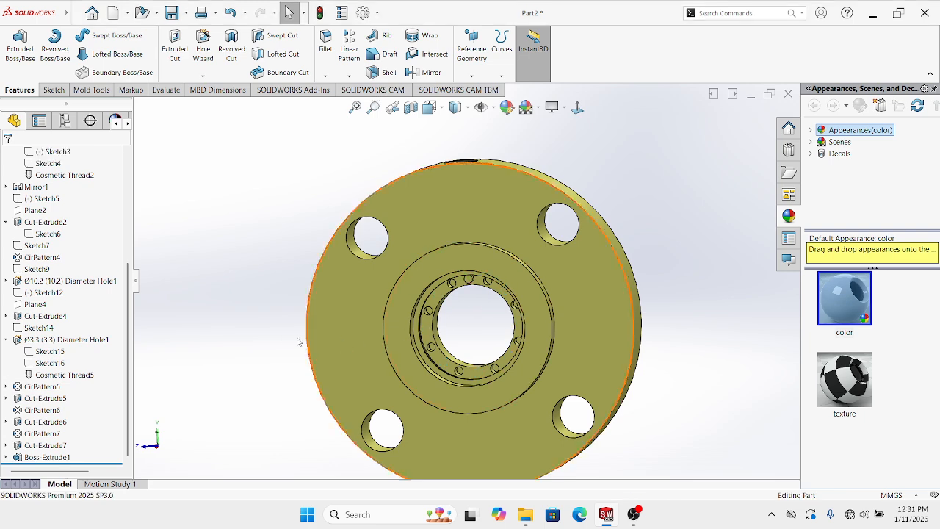
# Re-pattern Cut-Extrude7 about the circular edge as 2 equal instances over 360°
pyautogui.scroll(-5, 450, 325)
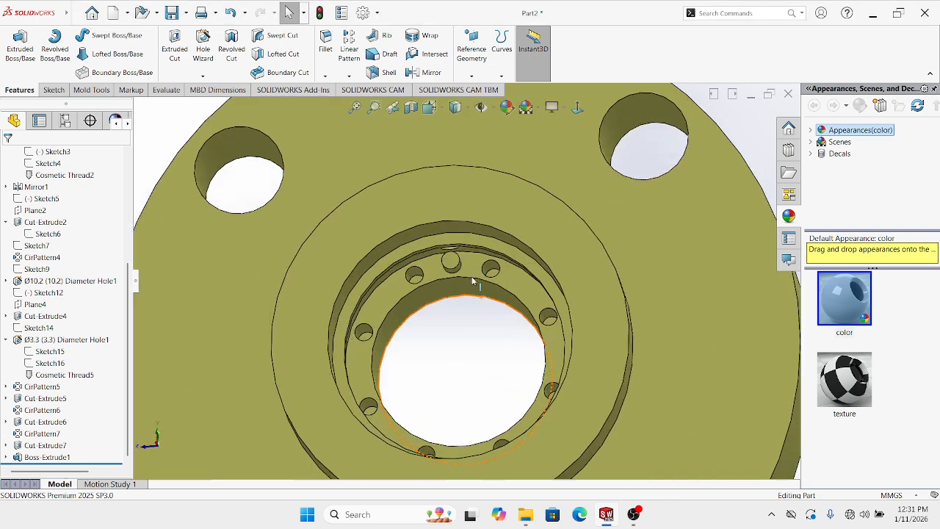
pyautogui.click(46, 445)
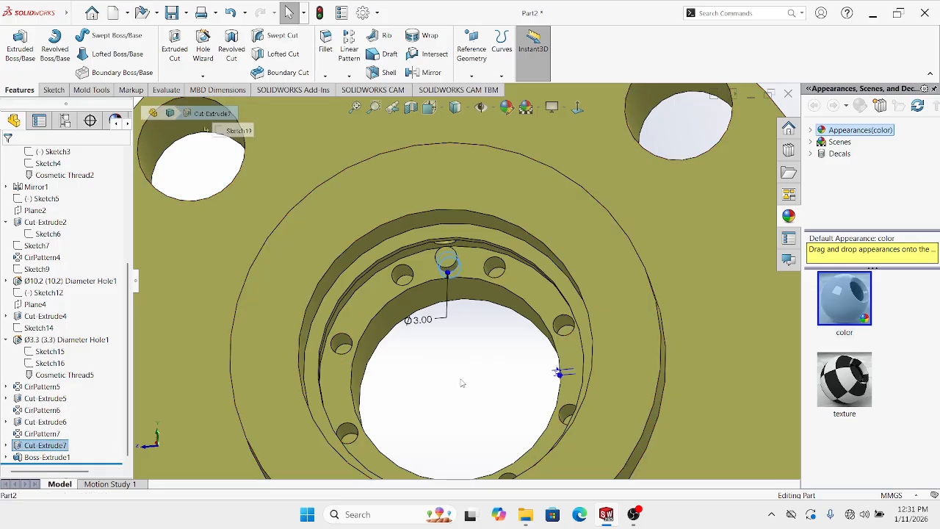
pyautogui.scroll(3, 483, 370)
pyautogui.scroll(2, 465, 334)
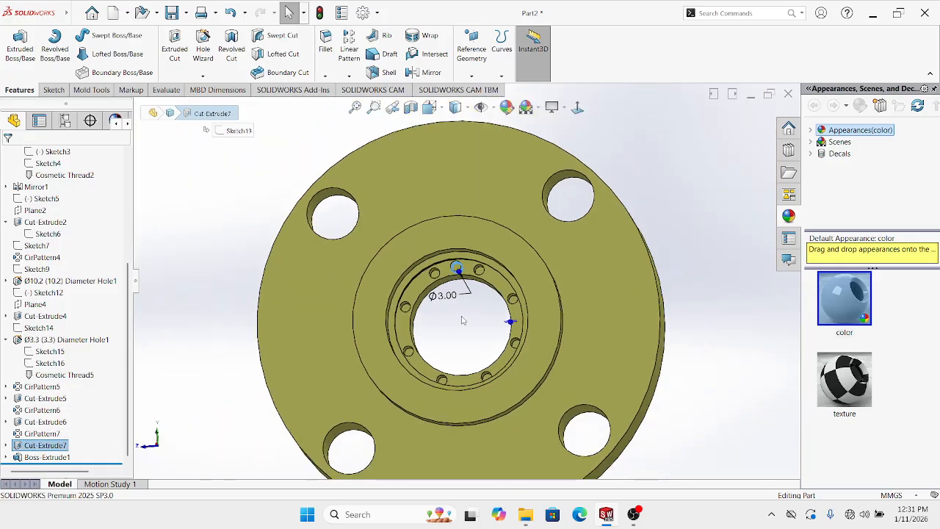
pyautogui.click(348, 75)
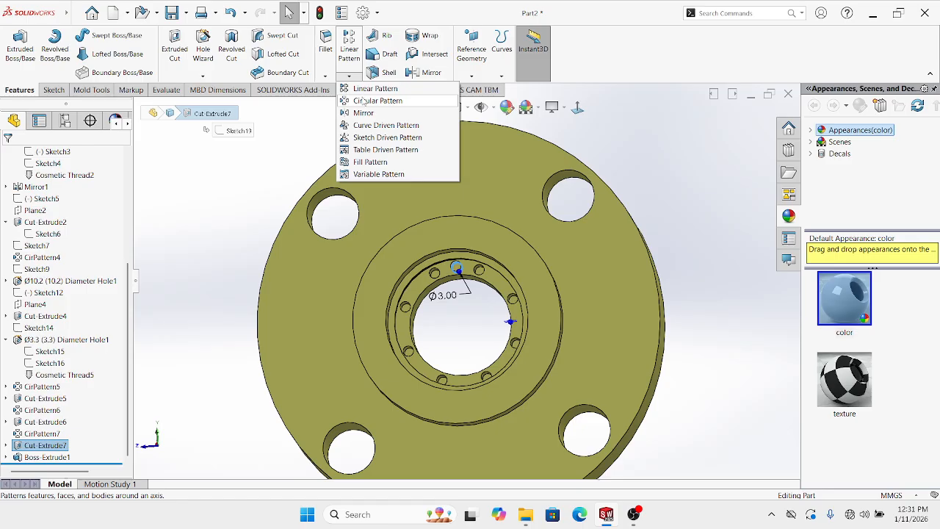
pyautogui.click(365, 100)
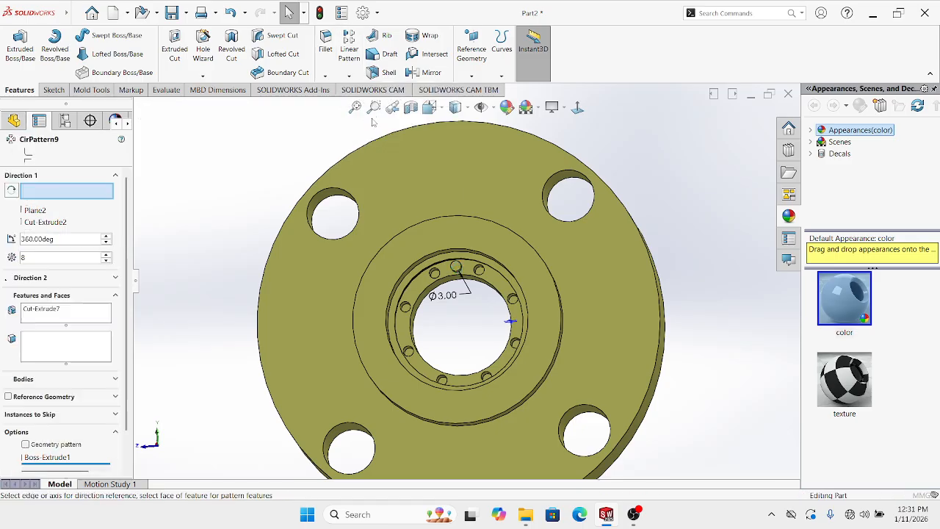
pyautogui.click(410, 233)
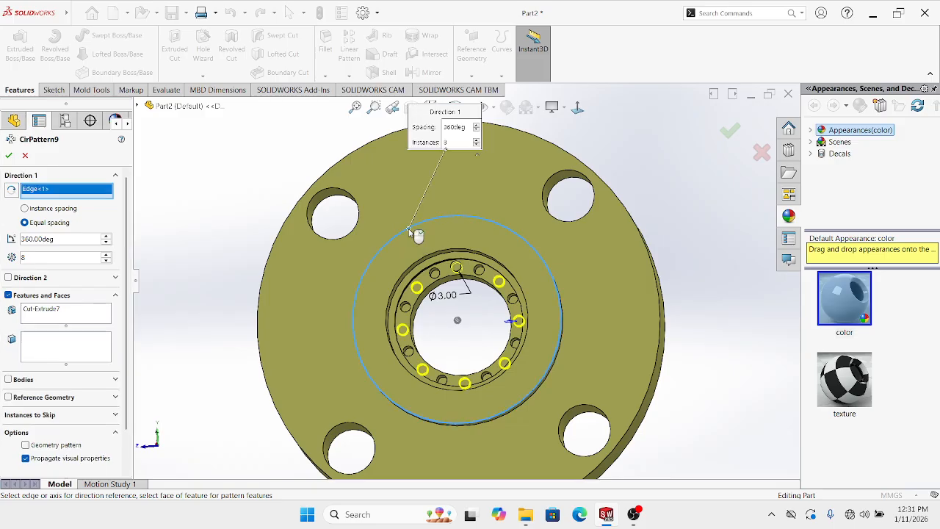
pyautogui.click(40, 258)
pyautogui.press('BackSpace')
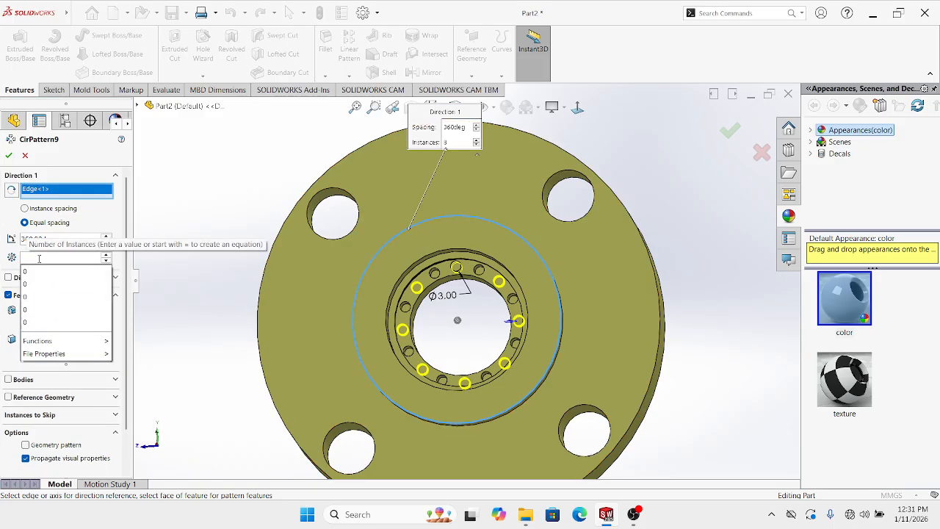
pyautogui.write('2')
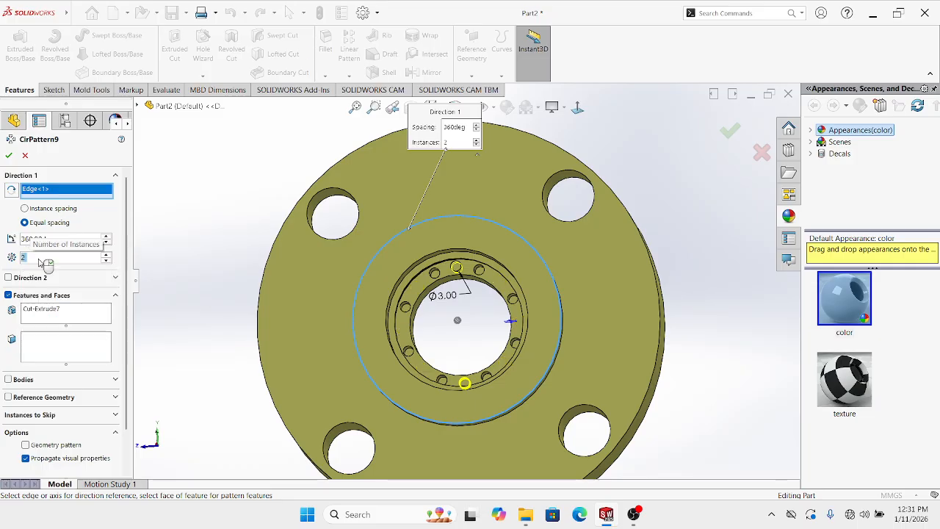
pyautogui.click(9, 154)
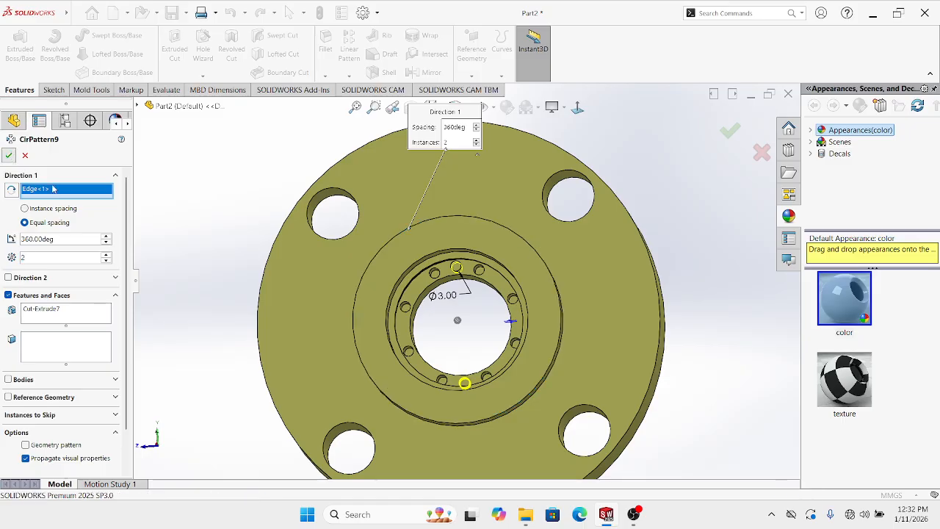
# Orbit the flange and turn it face-on to check the new hole pattern
pyautogui.moveTo(388, 352); pyautogui.dragTo(507, 311, button='middle')
pyautogui.scroll(-4, 477, 364)
pyautogui.scroll(3, 507, 311)
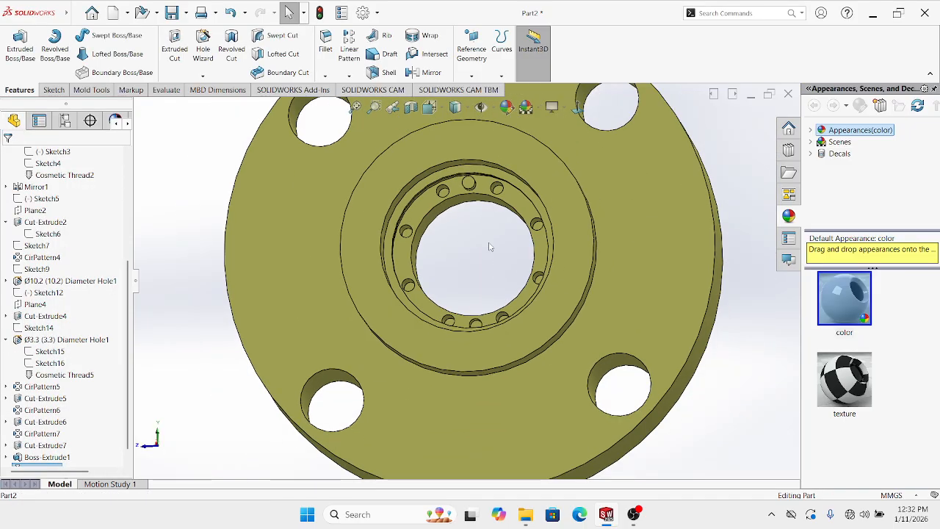
pyautogui.click(577, 108)
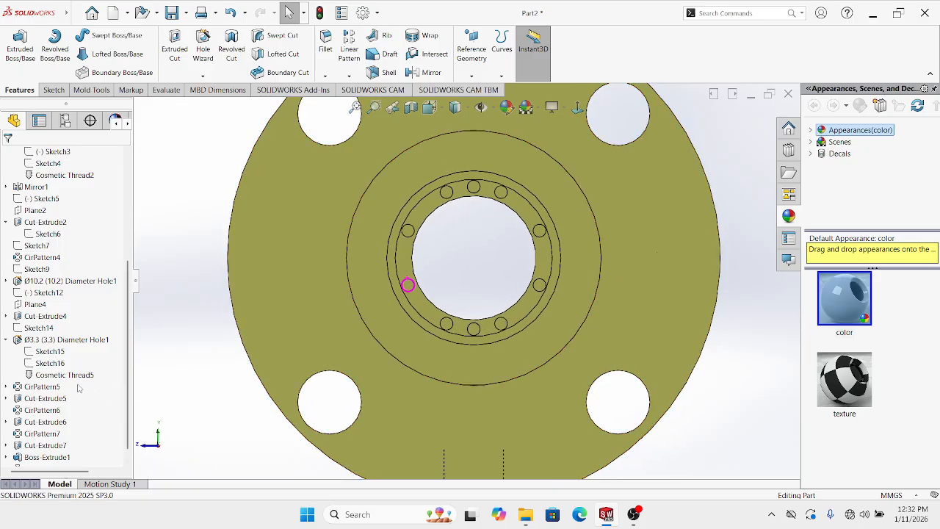
pyautogui.scroll(-1, 74, 397)
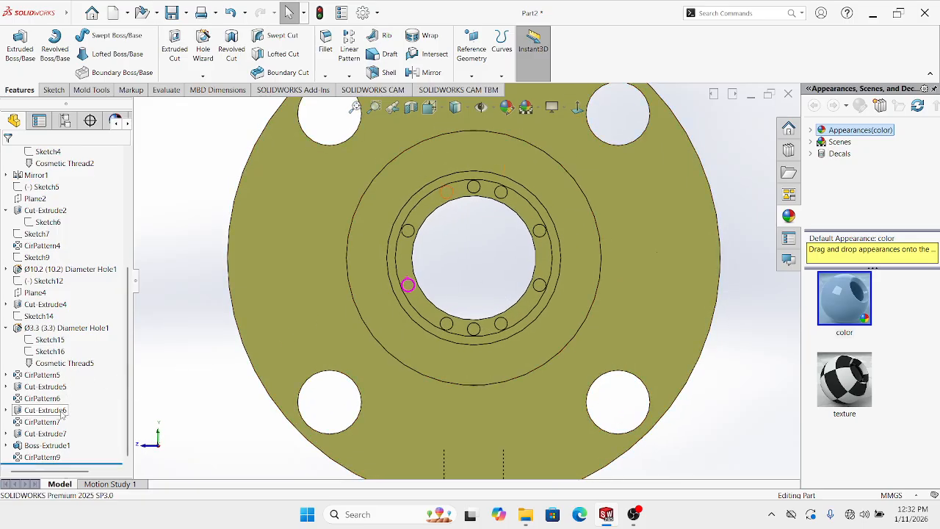
pyautogui.rightClick(29, 456)
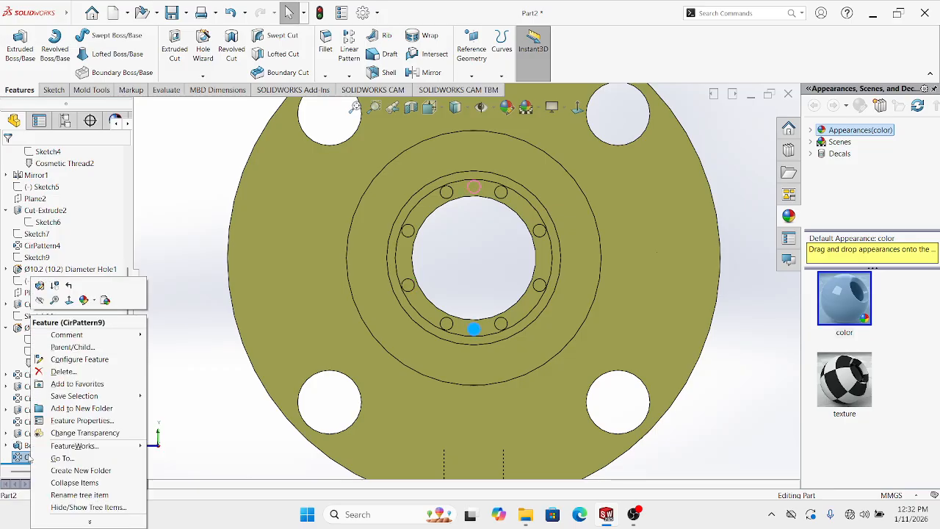
pyautogui.click(39, 285)
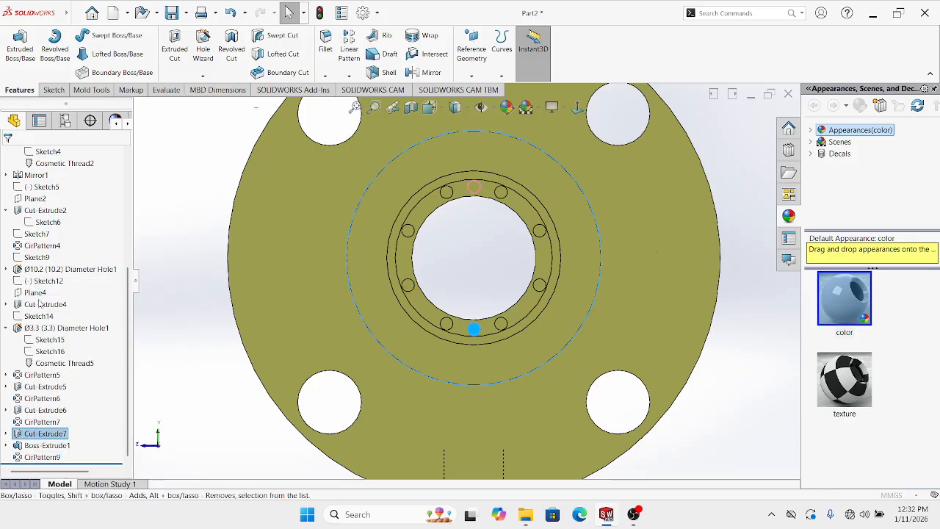
pyautogui.scroll(2, 253, 347)
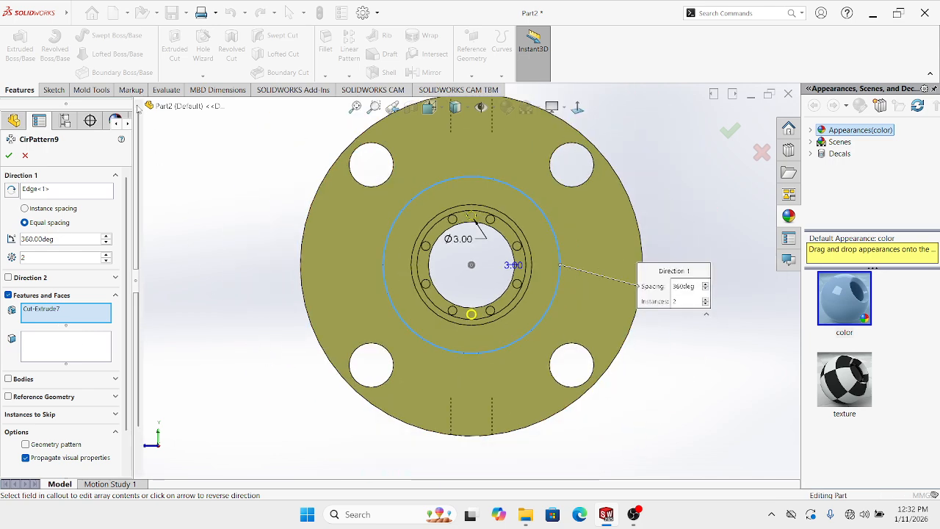
pyautogui.click(139, 108)
pyautogui.scroll(-2, 187, 453)
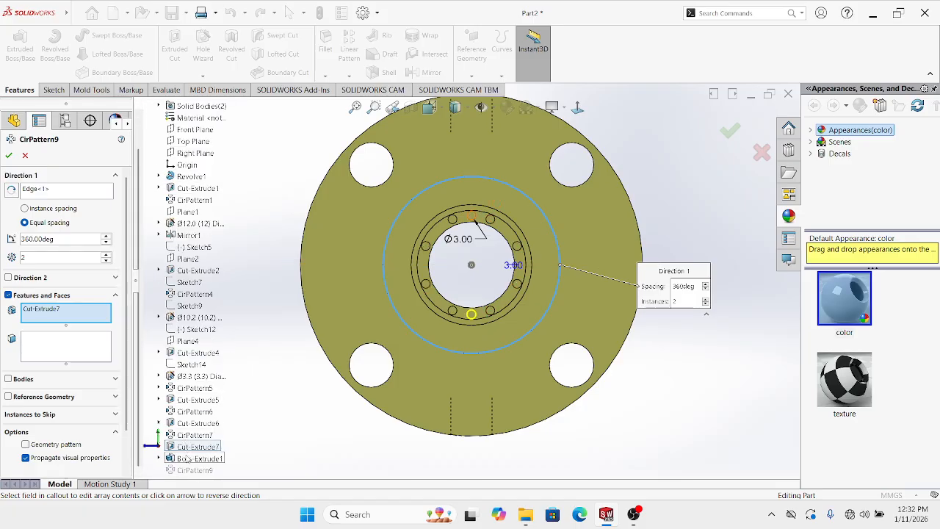
pyautogui.click(187, 457)
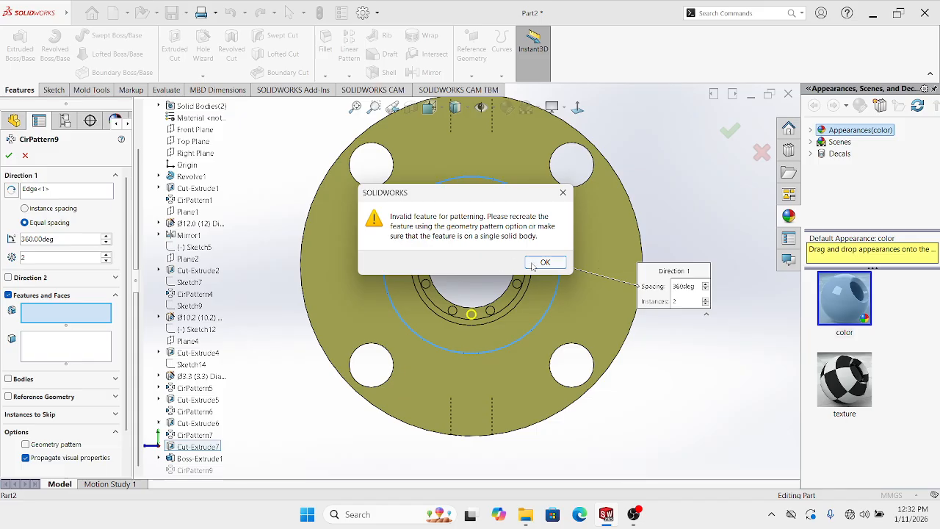
pyautogui.click(532, 265)
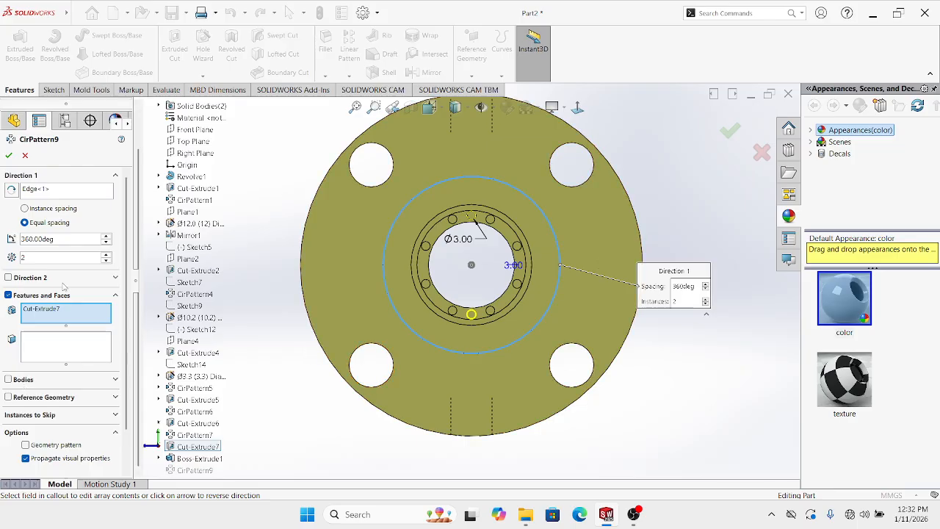
pyautogui.click(25, 156)
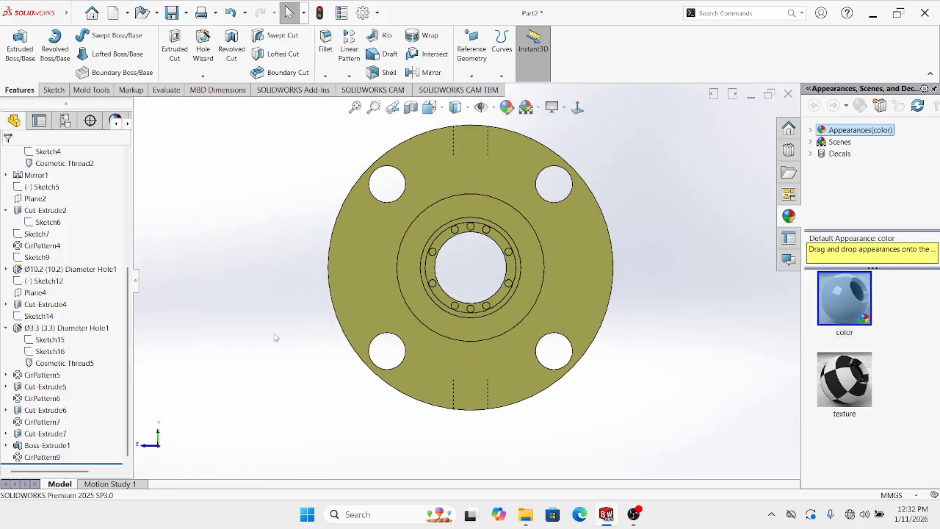
# Start a circular pattern of Boss-Extrude1 with the flange's outer edge as axis
pyautogui.moveTo(449, 356); pyautogui.dragTo(487, 332, button='middle')
pyautogui.scroll(2, 485, 295)
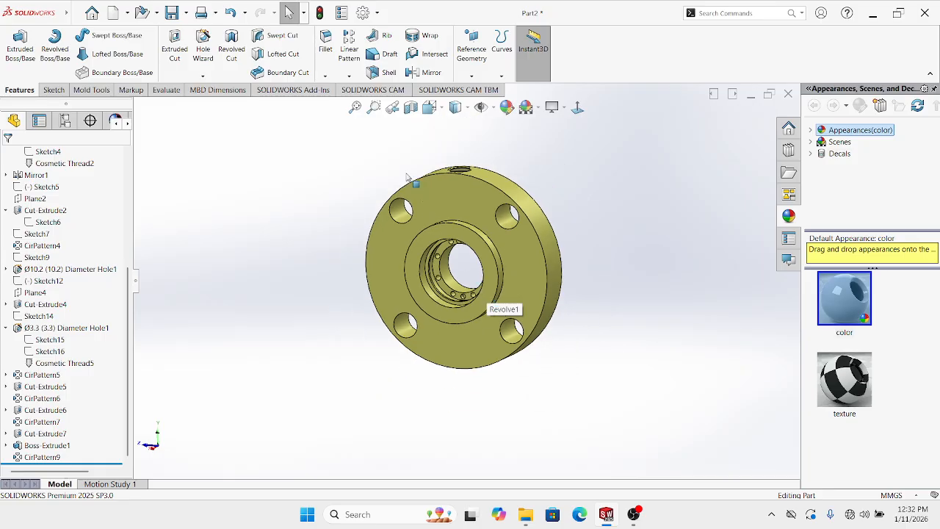
pyautogui.click(40, 447)
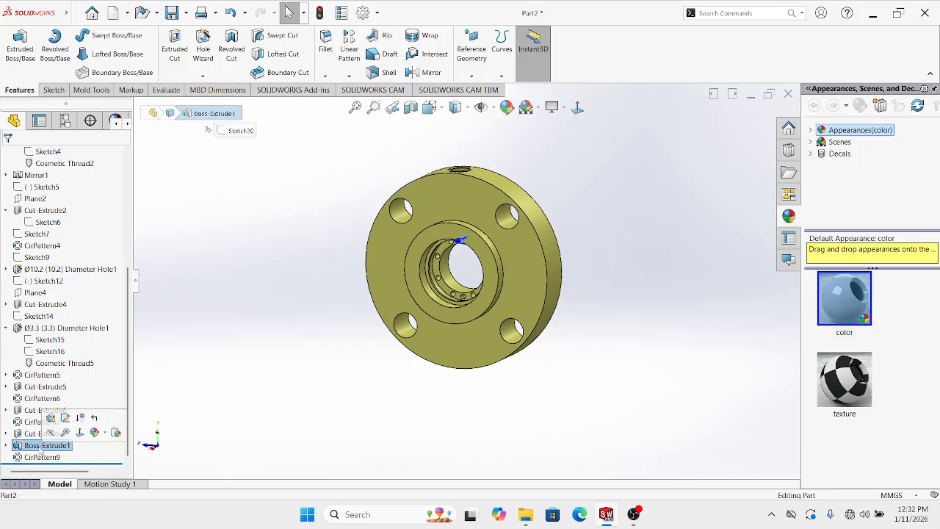
pyautogui.moveTo(284, 337); pyautogui.dragTo(300, 307, button='middle')
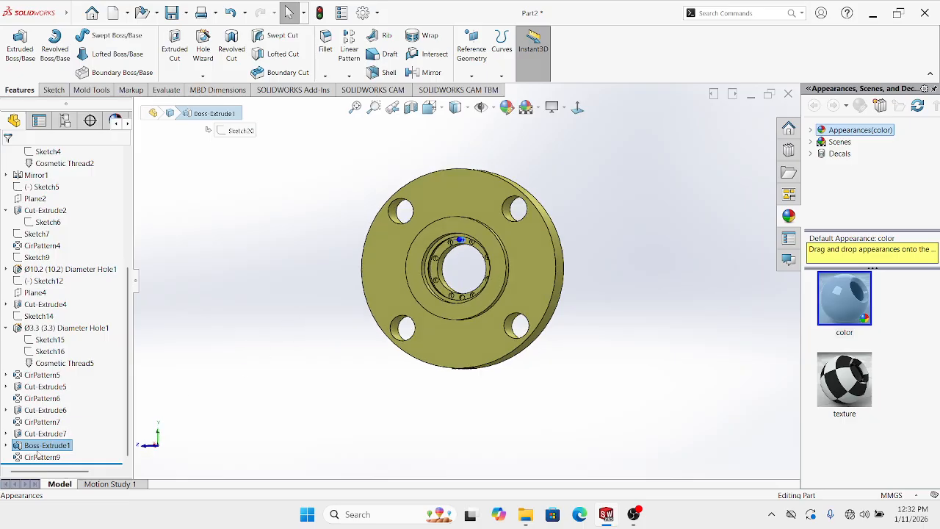
pyautogui.scroll(-4, 411, 250)
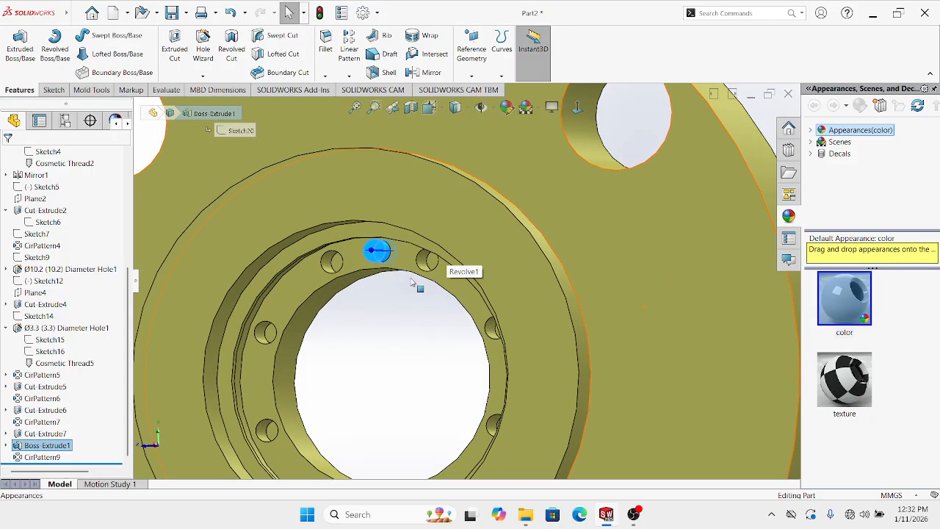
pyautogui.scroll(2, 419, 232)
pyautogui.click(349, 75)
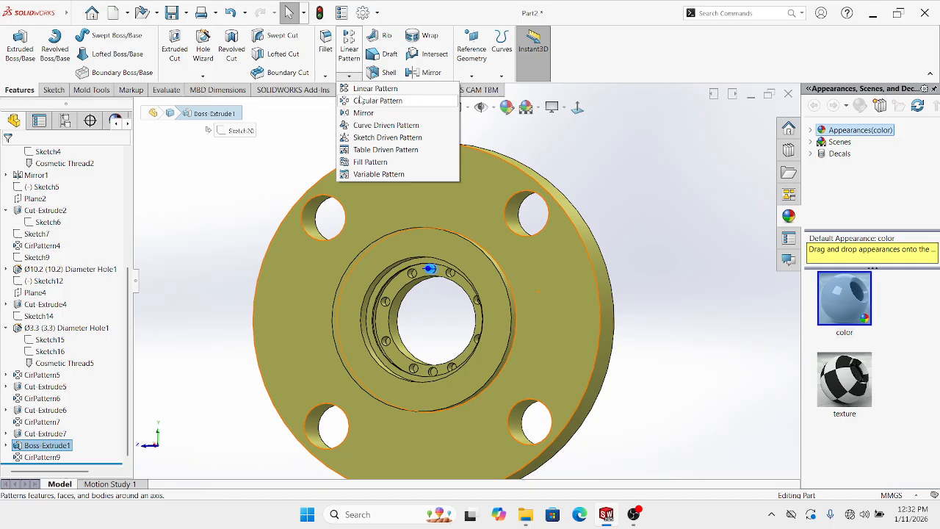
pyautogui.click(361, 101)
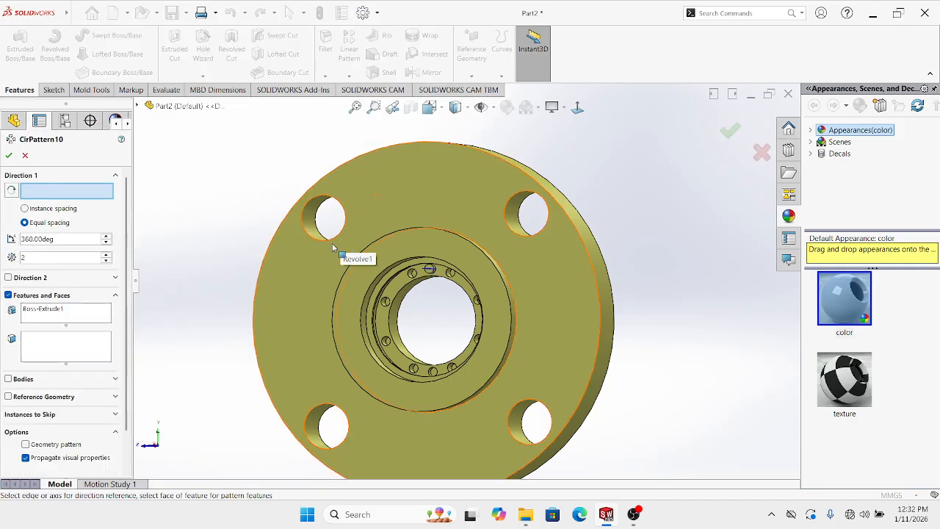
pyautogui.click(357, 160)
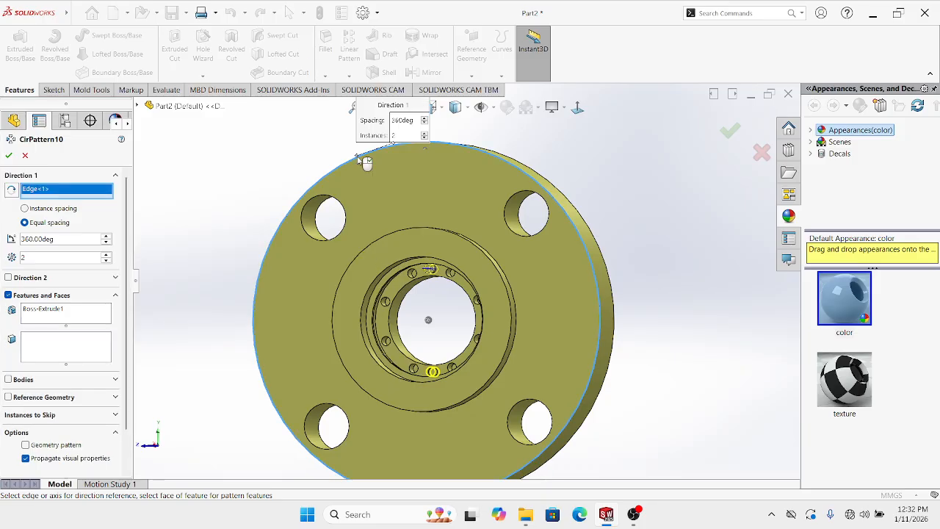
pyautogui.click(728, 131)
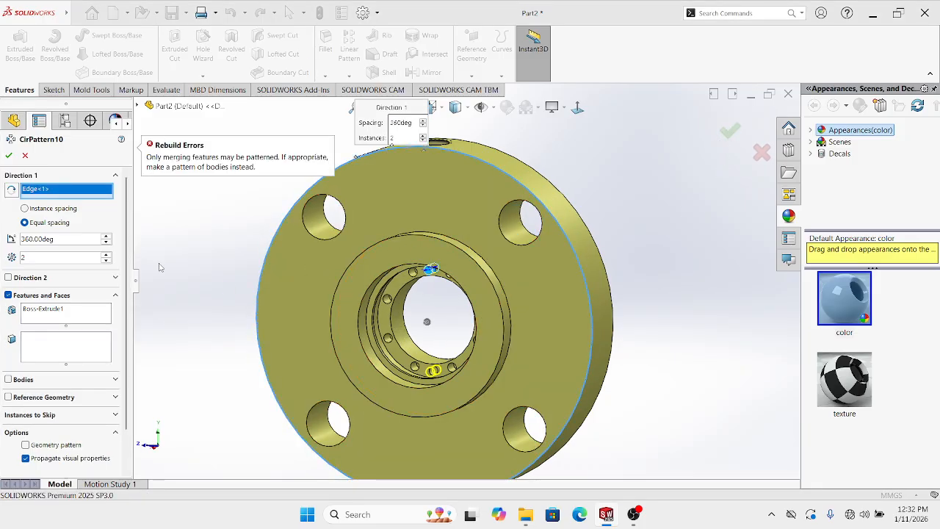
# Switch the pattern from Features to Bodies, pick the boss pin body, and confirm
pyautogui.click(9, 295)
pyautogui.click(9, 312)
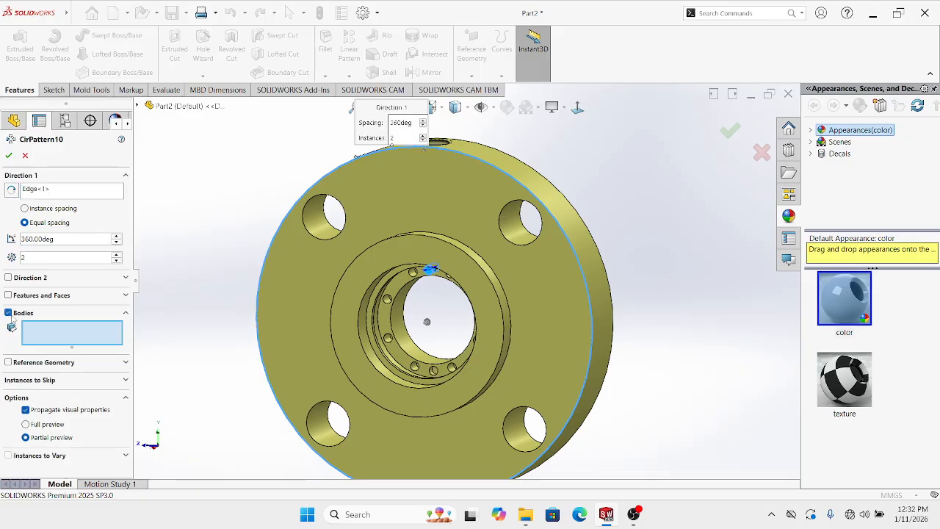
pyautogui.scroll(-5, 433, 272)
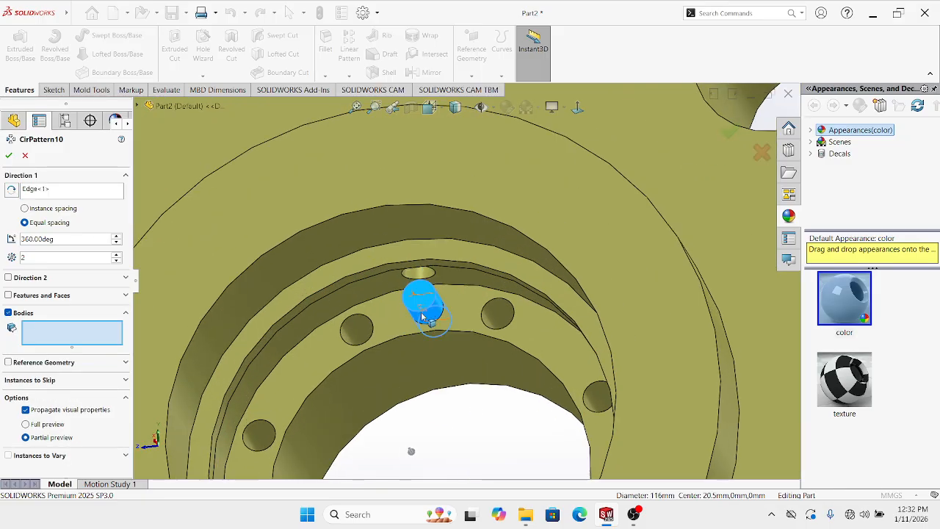
pyautogui.click(438, 318)
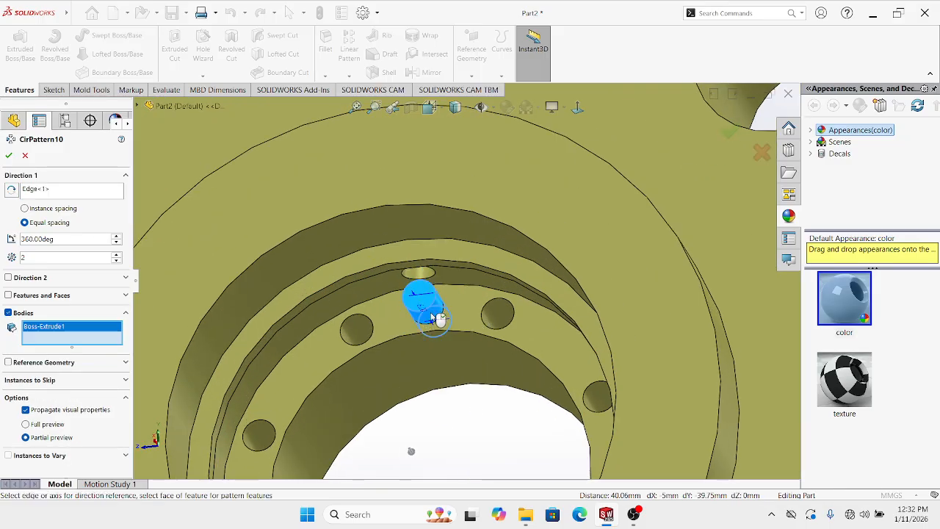
pyautogui.scroll(5, 429, 323)
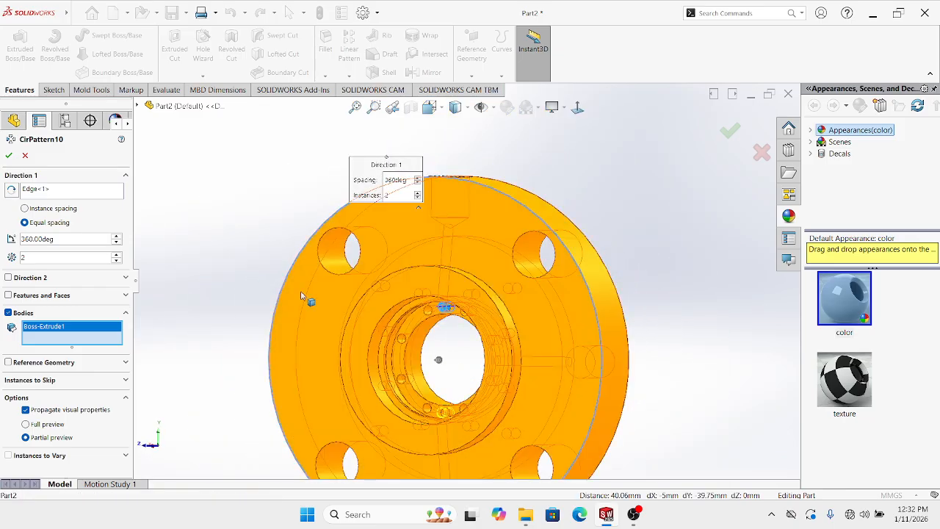
pyautogui.click(10, 154)
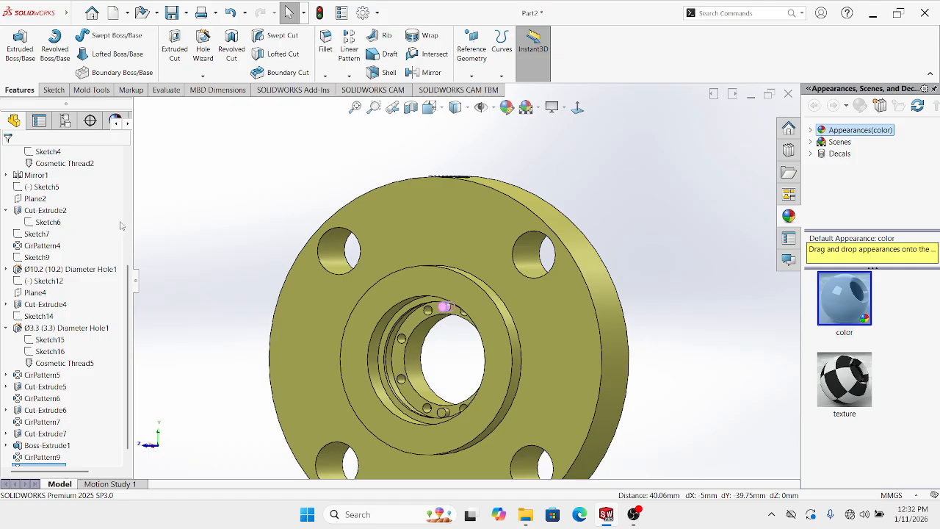
pyautogui.scroll(5, 373, 305)
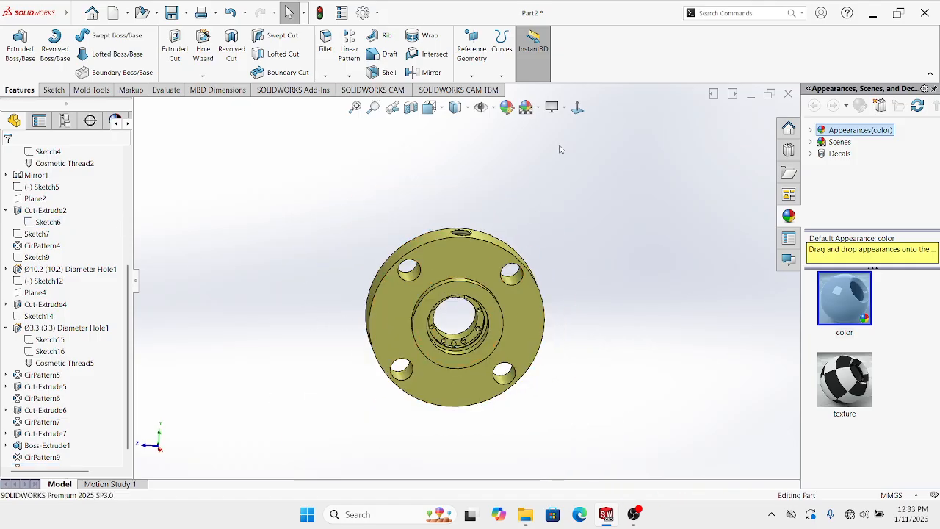
pyautogui.click(577, 107)
pyautogui.scroll(-5, 458, 307)
pyautogui.scroll(4, 461, 298)
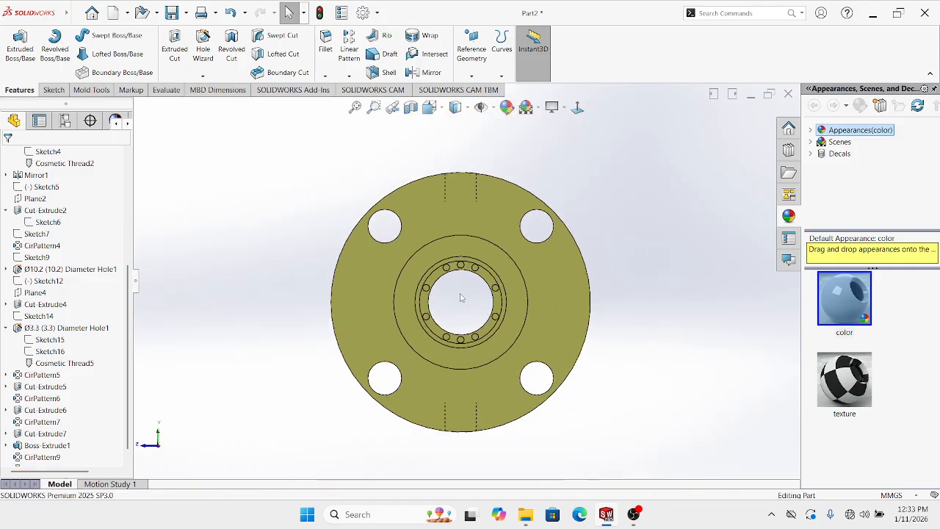
pyautogui.moveTo(461, 298); pyautogui.dragTo(586, 328, button='middle')
pyautogui.scroll(-3, 471, 279)
pyautogui.scroll(-3, 450, 270)
pyautogui.scroll(6, 450, 270)
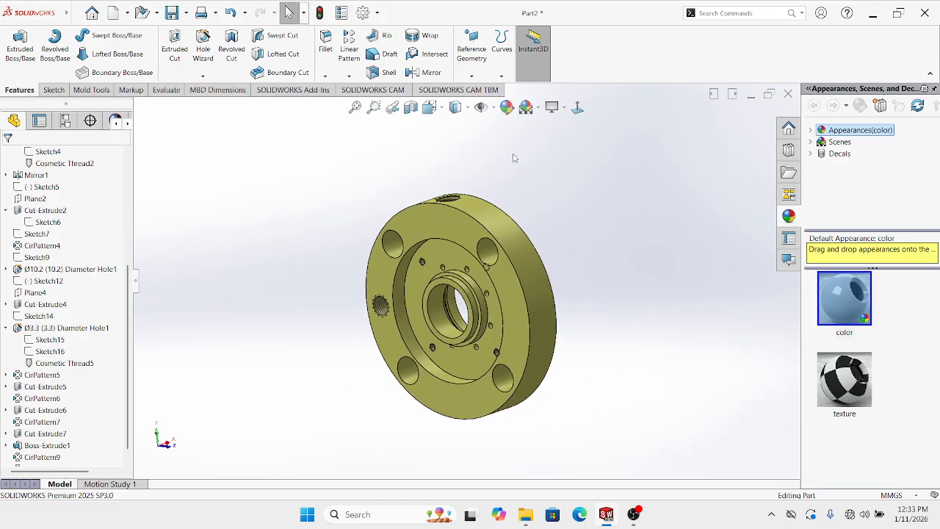
pyautogui.click(410, 107)
pyautogui.moveTo(475, 223); pyautogui.dragTo(271, 330, button='middle')
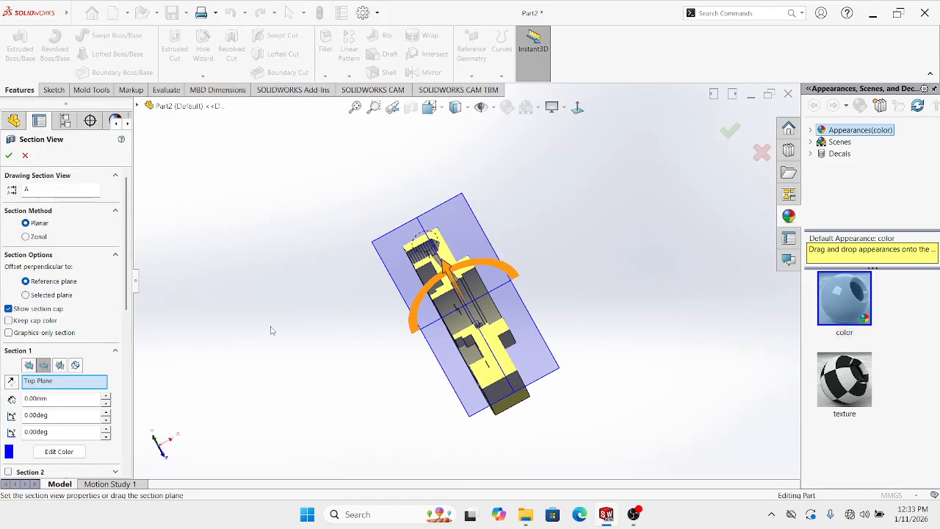
pyautogui.click(30, 366)
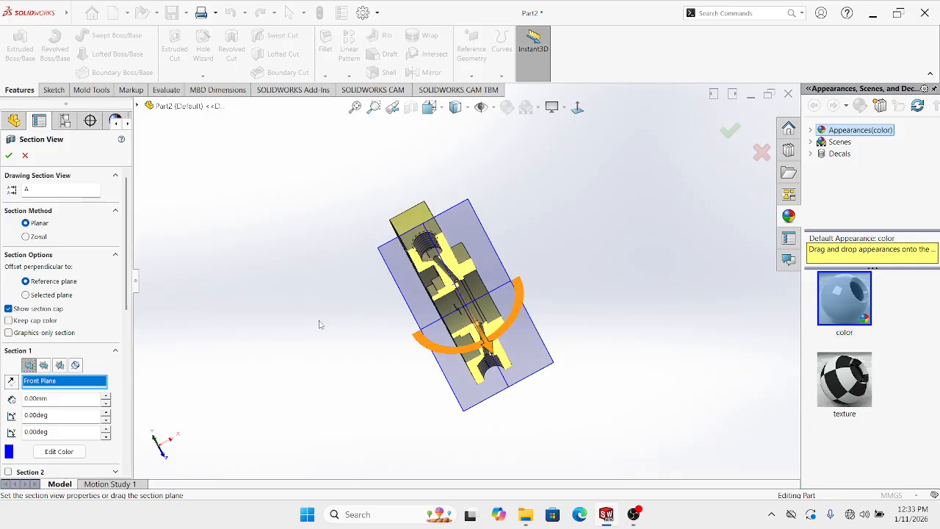
pyautogui.moveTo(402, 312); pyautogui.dragTo(455, 323, button='middle')
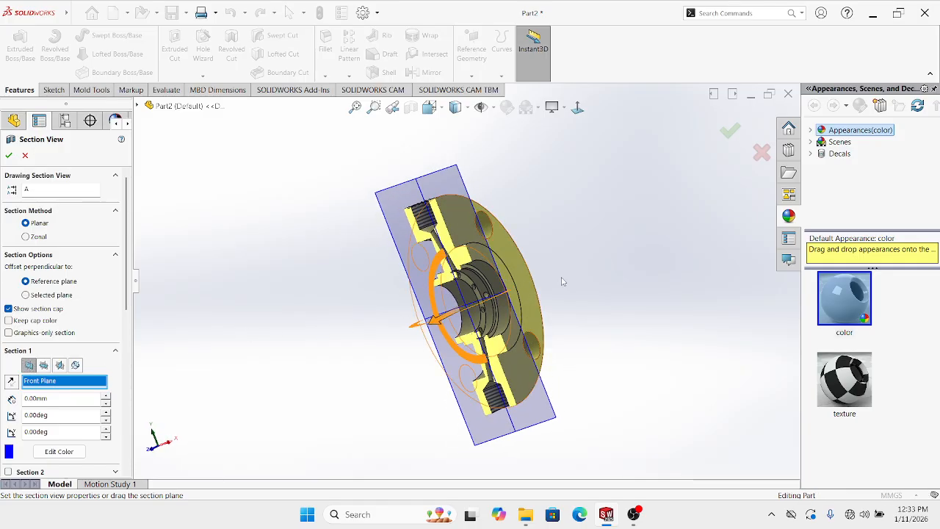
pyautogui.click(729, 131)
pyautogui.click(578, 108)
pyautogui.scroll(-2, 484, 281)
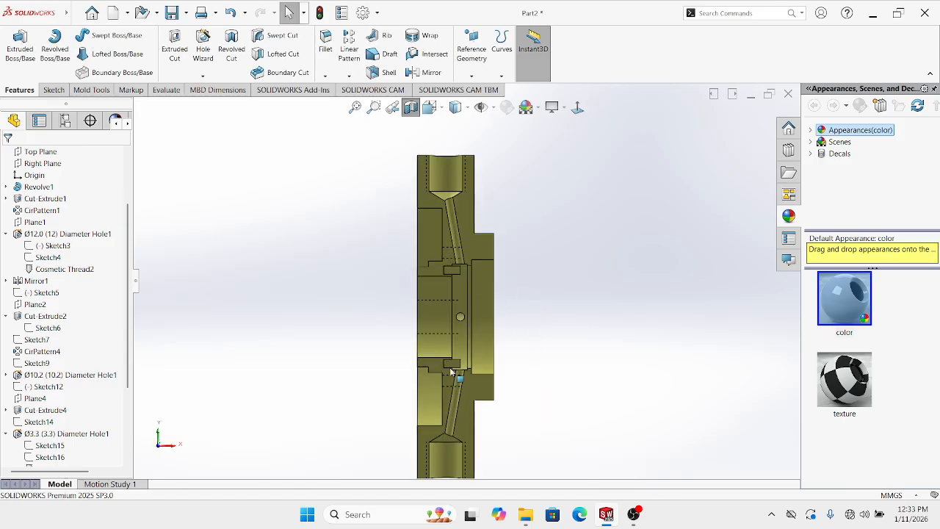
pyautogui.scroll(-4, 458, 376)
pyautogui.scroll(3, 463, 357)
pyautogui.moveTo(487, 346); pyautogui.dragTo(463, 198, button='middle')
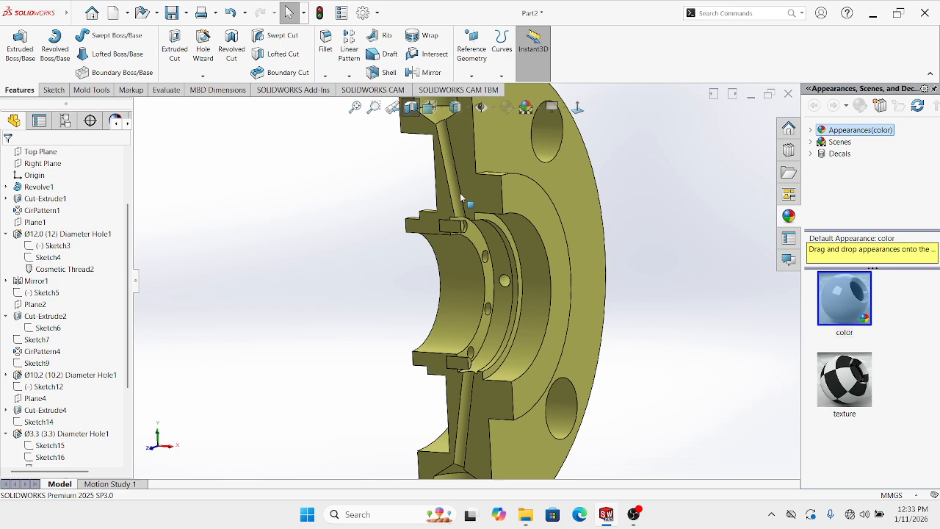
pyautogui.click(410, 107)
pyautogui.scroll(4, 357, 299)
pyautogui.moveTo(379, 296); pyautogui.dragTo(504, 313, button='middle')
pyautogui.scroll(1, 503, 313)
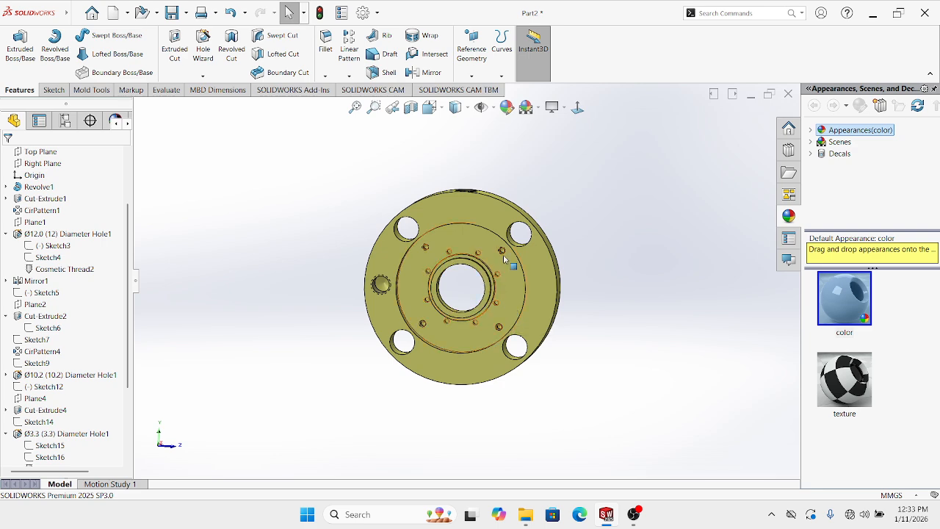
# Orbit and zoom around the hub to inspect the small holes inside the bore
pyautogui.click(577, 107)
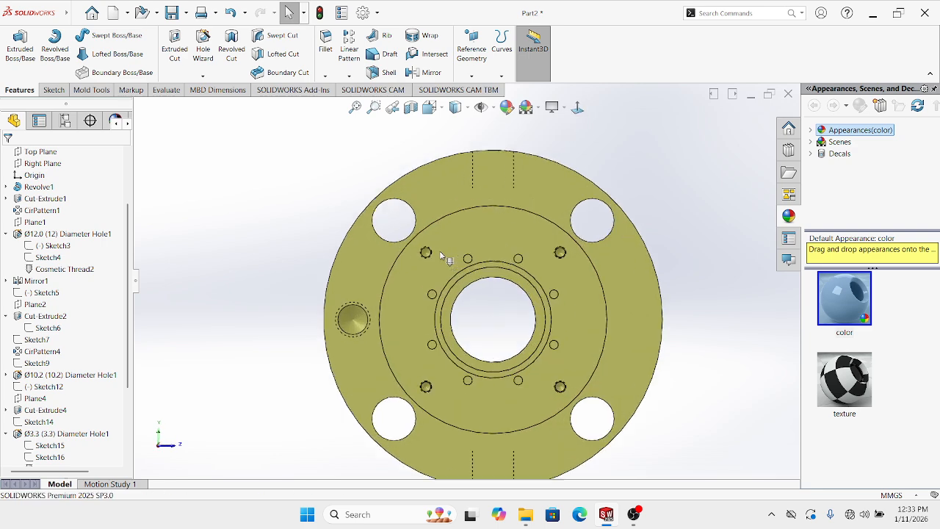
pyautogui.moveTo(458, 331); pyautogui.dragTo(439, 358, button='middle')
pyautogui.scroll(-2, 481, 287)
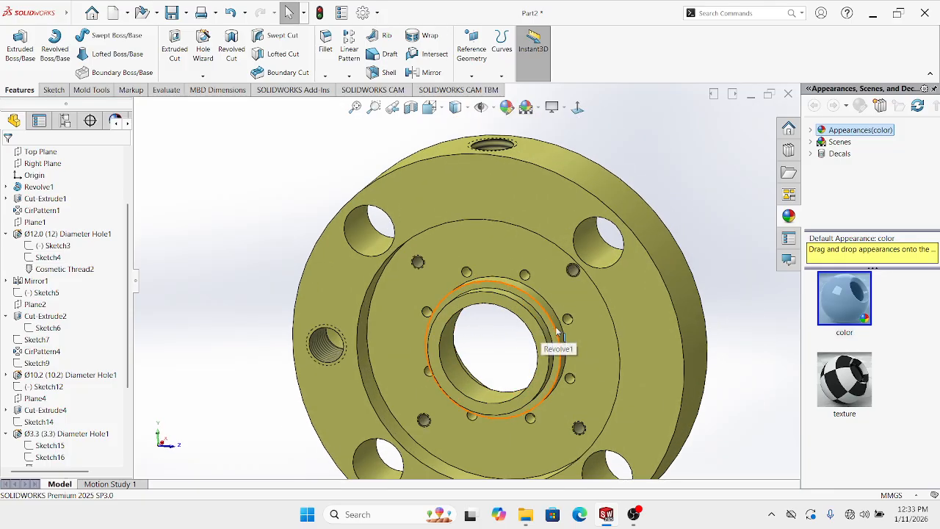
pyautogui.moveTo(555, 330); pyautogui.dragTo(565, 306, button='middle')
pyautogui.scroll(3, 537, 381)
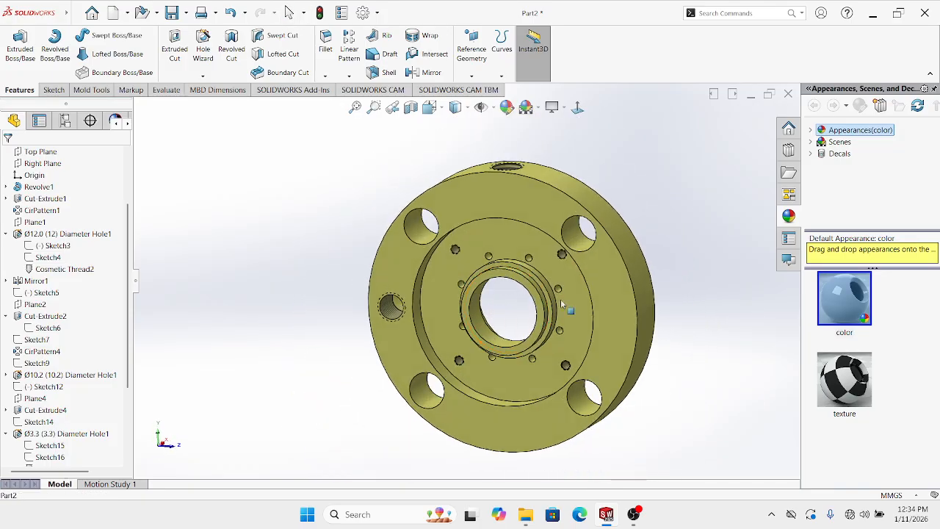
pyautogui.scroll(-6, 506, 268)
pyautogui.moveTo(449, 225); pyautogui.dragTo(467, 203, button='middle')
pyautogui.scroll(-2, 442, 206)
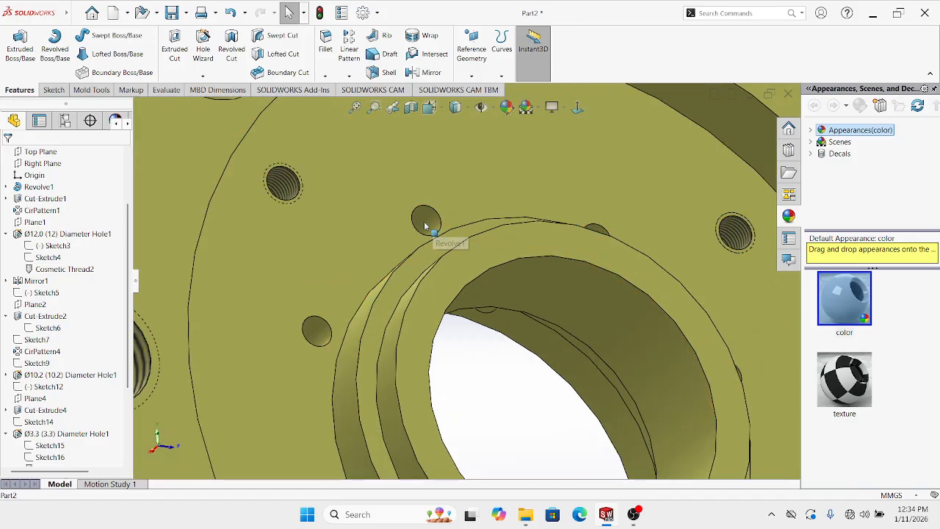
pyautogui.scroll(4, 448, 253)
pyautogui.moveTo(457, 271); pyautogui.dragTo(389, 289, button='middle')
pyautogui.scroll(-8, 494, 284)
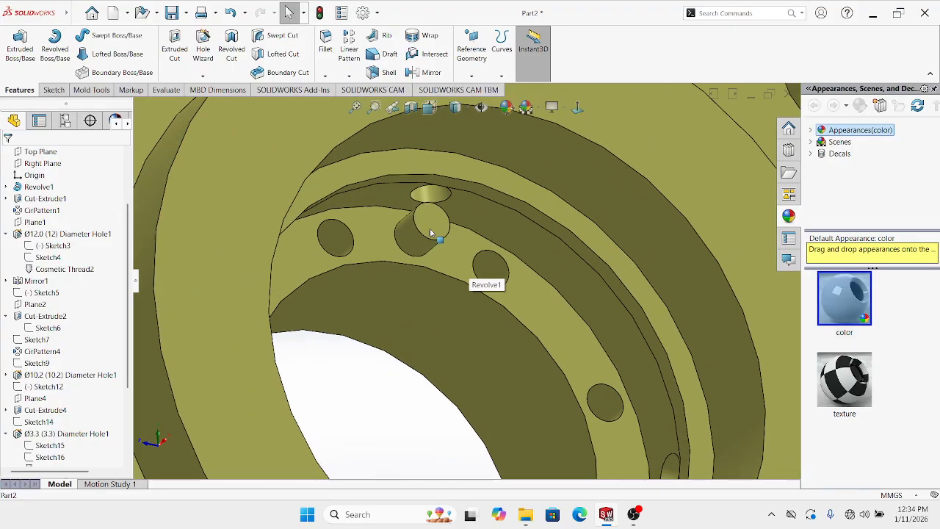
pyautogui.moveTo(431, 231); pyautogui.dragTo(608, 277, button='middle')
pyautogui.scroll(4, 416, 298)
pyautogui.scroll(3, 439, 353)
pyautogui.scroll(2, 490, 321)
pyautogui.moveTo(550, 271); pyautogui.dragTo(485, 273, button='middle')
pyautogui.scroll(-3, 537, 265)
pyautogui.scroll(2, 538, 264)
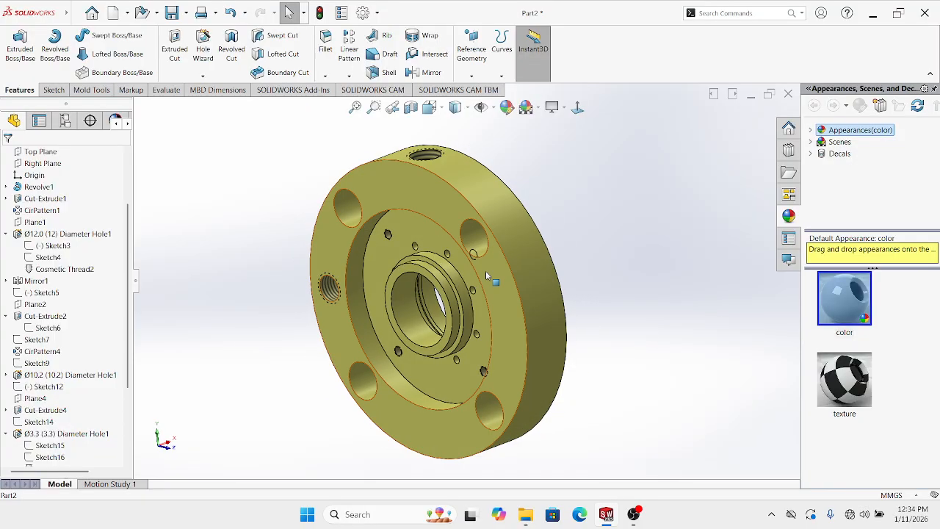
pyautogui.scroll(-2, 423, 269)
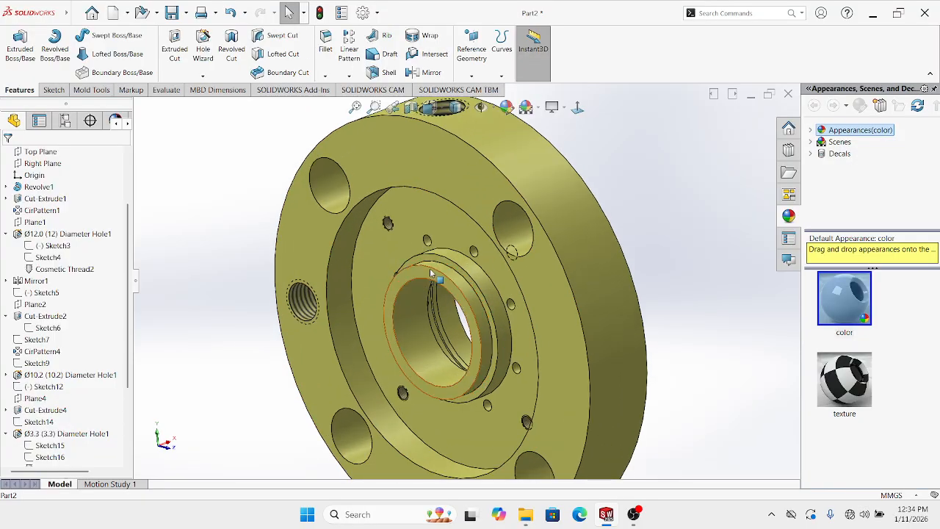
pyautogui.scroll(1, 433, 274)
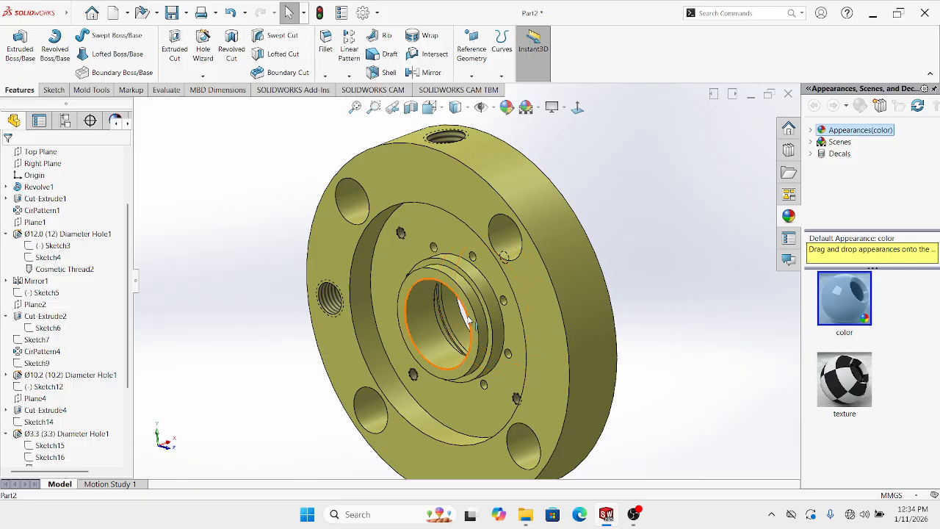
pyautogui.scroll(2, 448, 288)
pyautogui.scroll(-3, 451, 293)
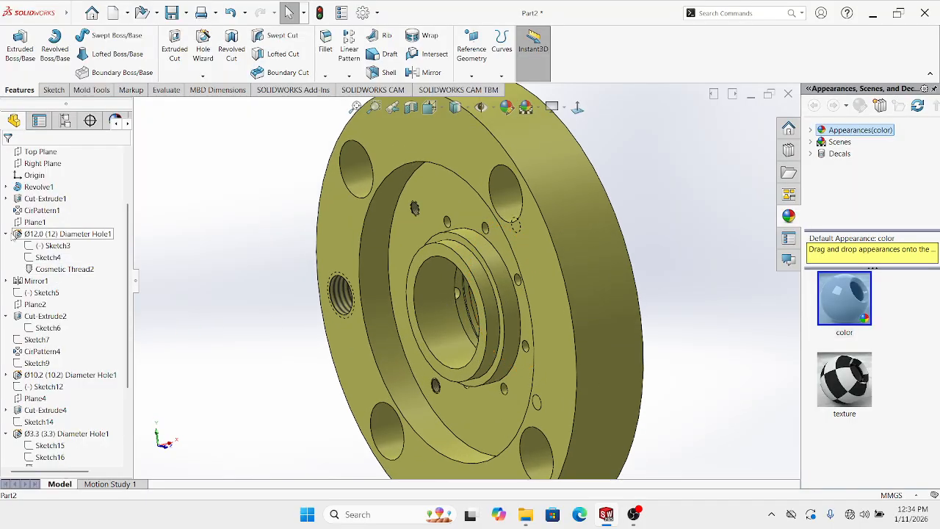
# Collapse Ø12.0 (12) Diameter Hole1 in the tree, then right-click a CirPattern11 hole face
pyautogui.click(6, 235)
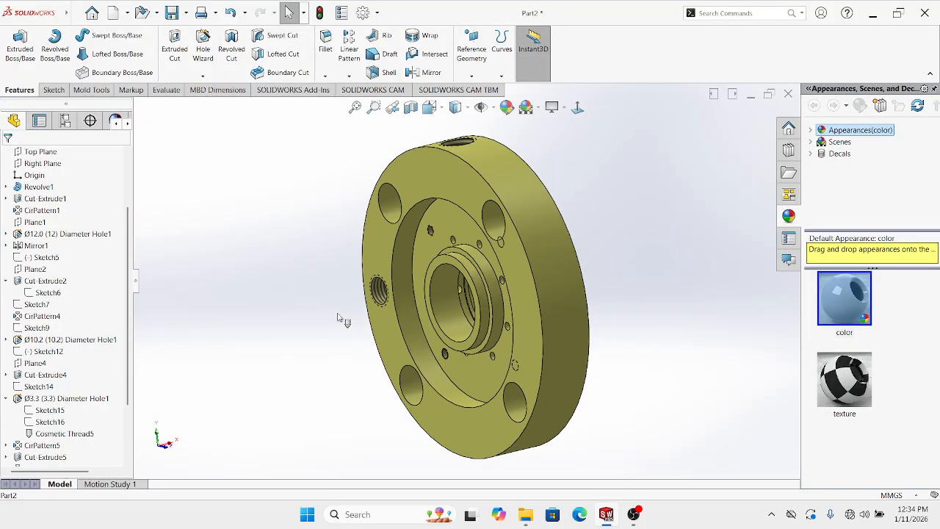
pyautogui.scroll(4, 342, 318)
pyautogui.moveTo(400, 339); pyautogui.dragTo(471, 386, button='middle')
pyautogui.scroll(-2, 478, 328)
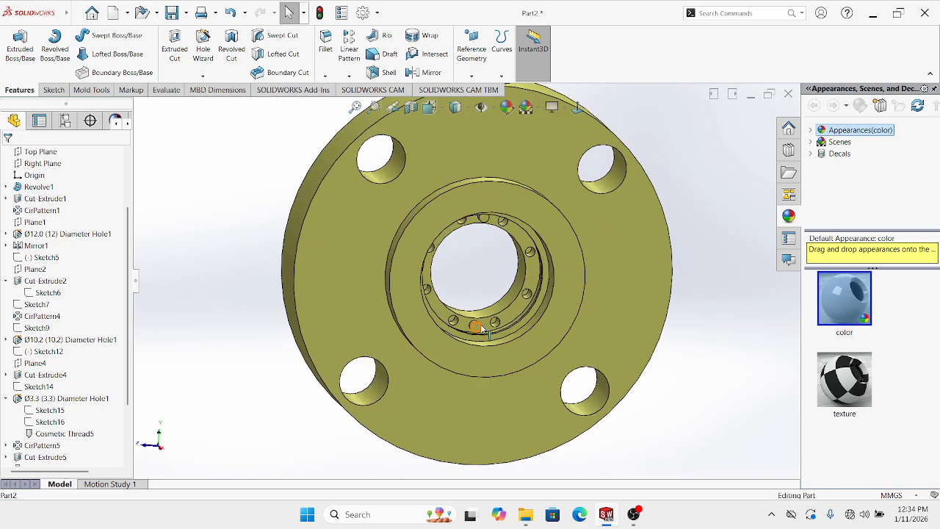
pyautogui.moveTo(478, 328)
pyautogui.mouseDown(button='middle')
pyautogui.moveTo(486, 253)
pyautogui.moveTo(475, 312)
pyautogui.mouseUp(button='middle')
pyautogui.scroll(-2, 474, 312)
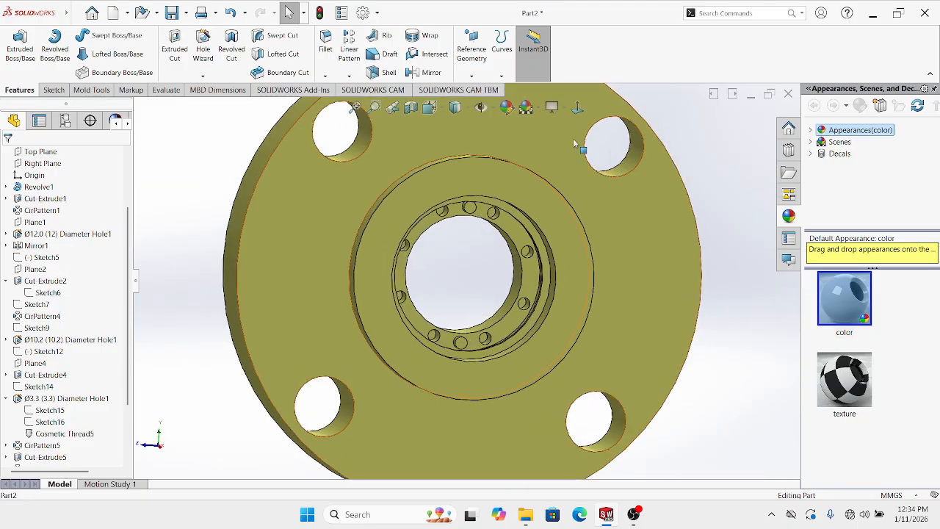
pyautogui.click(578, 110)
pyautogui.scroll(1, 470, 287)
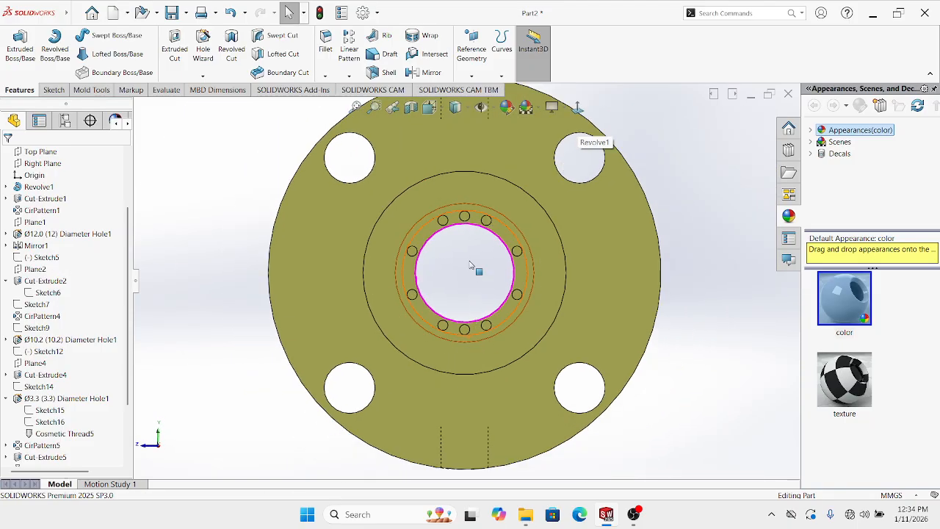
pyautogui.scroll(-2, 456, 252)
pyautogui.moveTo(496, 312); pyautogui.dragTo(495, 269, button='middle')
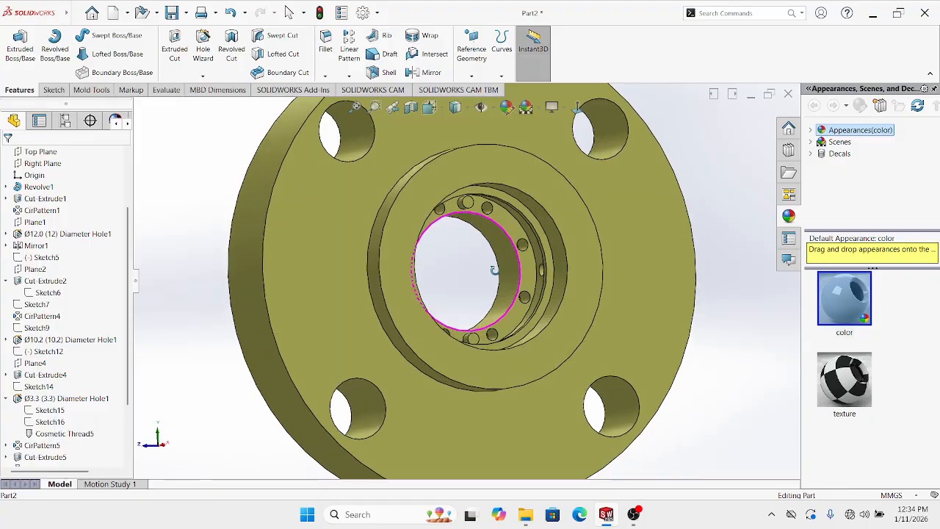
pyautogui.scroll(2, 485, 321)
pyautogui.scroll(-2, 493, 318)
pyautogui.scroll(2, 494, 318)
pyautogui.moveTo(493, 318)
pyautogui.mouseDown(button='middle')
pyautogui.moveTo(484, 258)
pyautogui.moveTo(495, 325)
pyautogui.mouseUp(button='middle')
pyautogui.scroll(-3, 482, 314)
pyautogui.scroll(2, 466, 309)
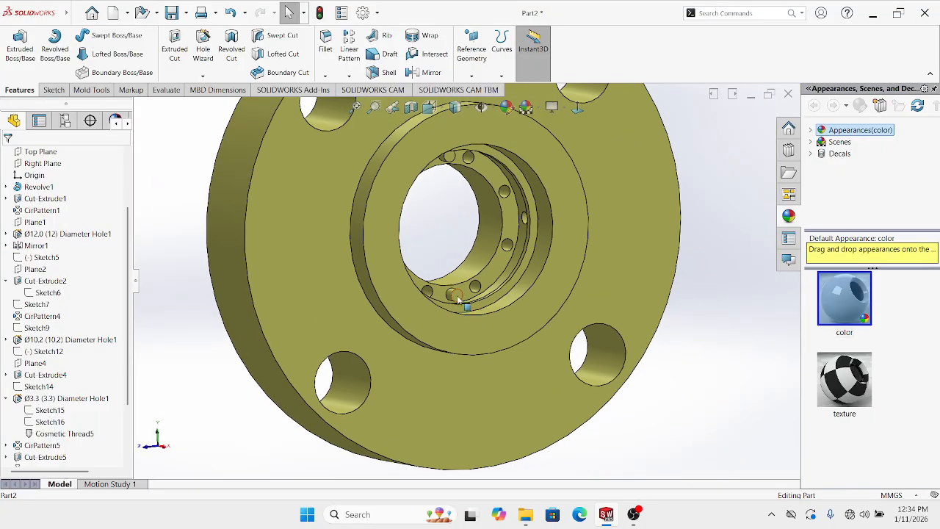
pyautogui.rightClick(457, 296)
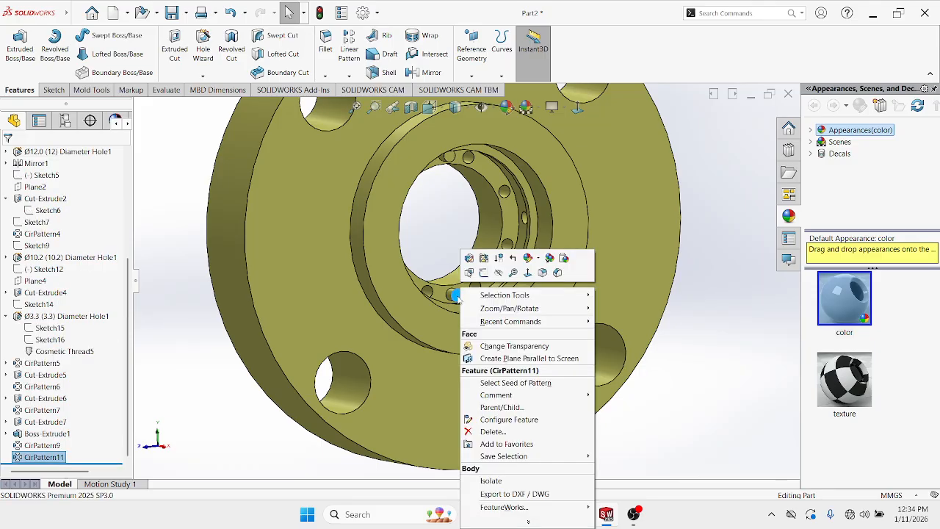
# Delete CirPattern11's instances, dismiss the error report, then delete the CirPattern11 feature itself
pyautogui.click(488, 431)
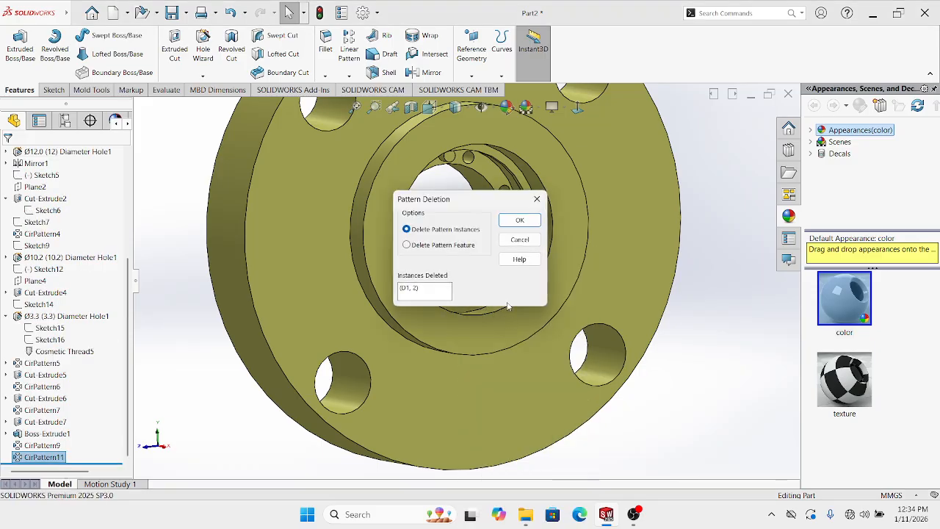
pyautogui.click(519, 220)
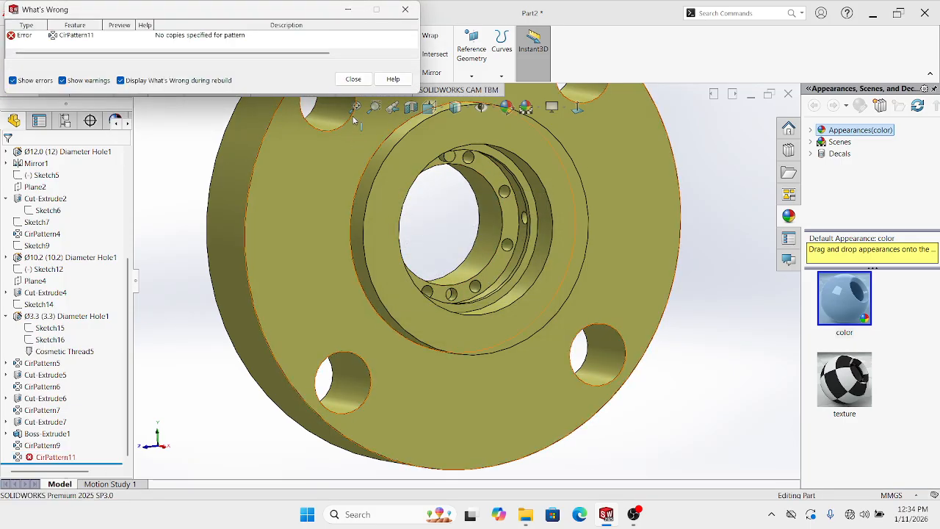
pyautogui.click(353, 78)
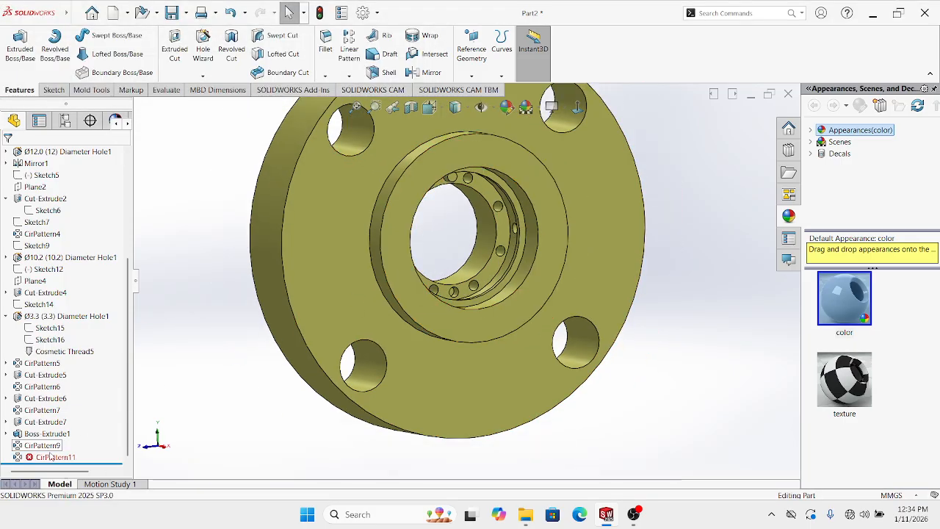
pyautogui.click(50, 456)
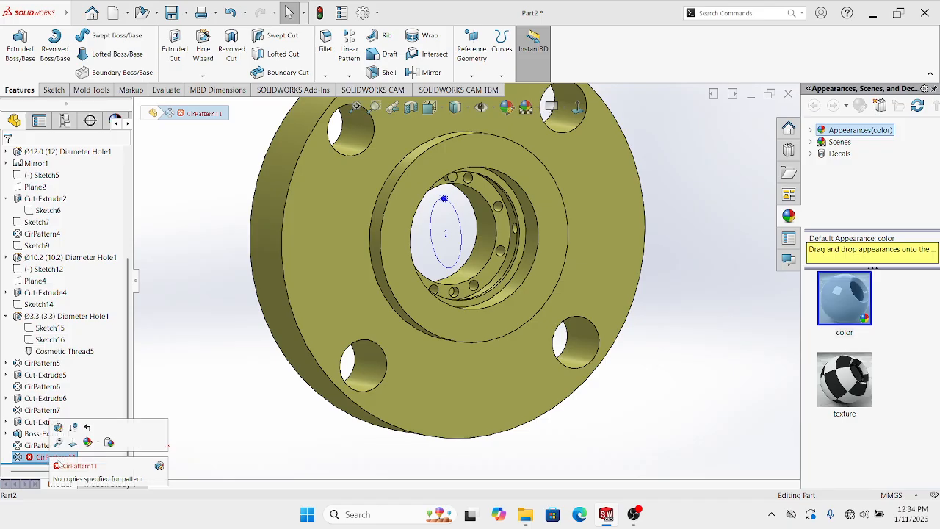
pyautogui.rightClick(55, 458)
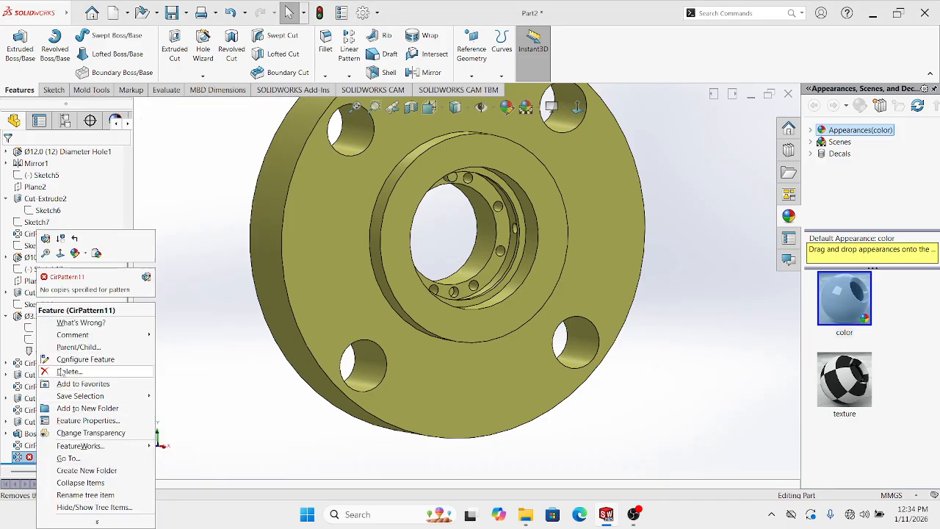
pyautogui.click(68, 371)
pyautogui.click(541, 192)
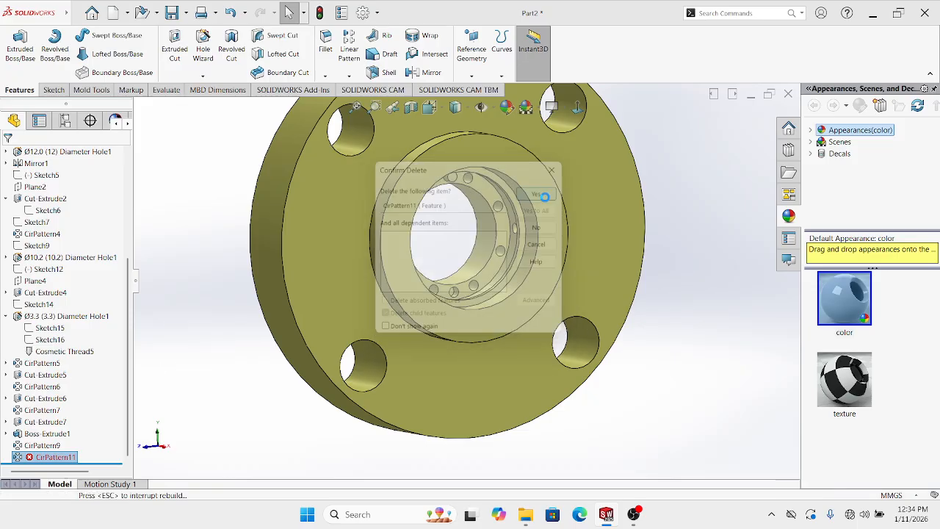
pyautogui.moveTo(498, 281); pyautogui.dragTo(491, 183, button='middle')
pyautogui.scroll(2, 490, 188)
pyautogui.scroll(-5, 449, 208)
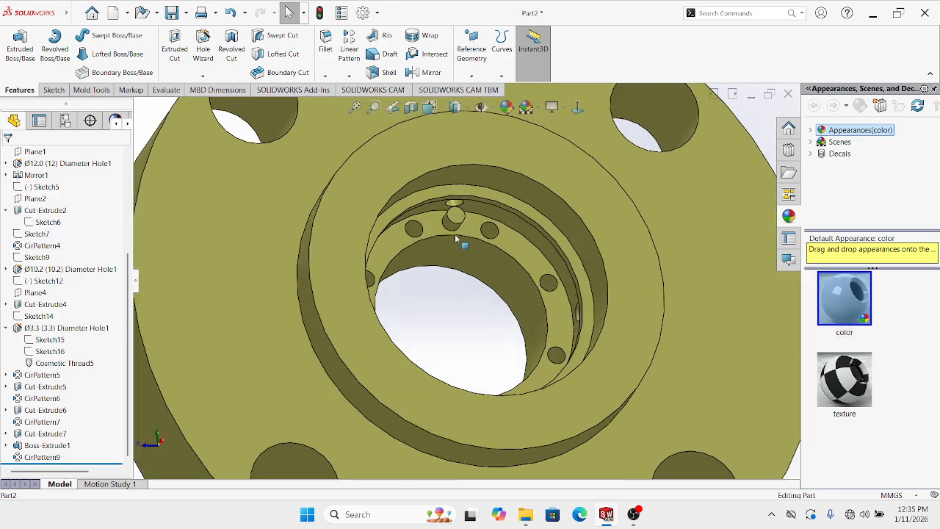
pyautogui.scroll(-4, 454, 233)
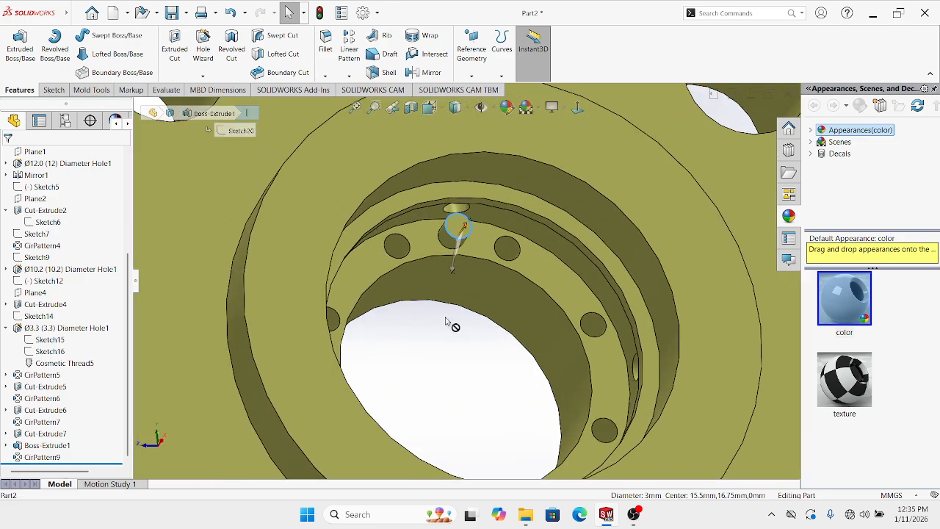
pyautogui.click(426, 249)
pyautogui.scroll(8, 430, 252)
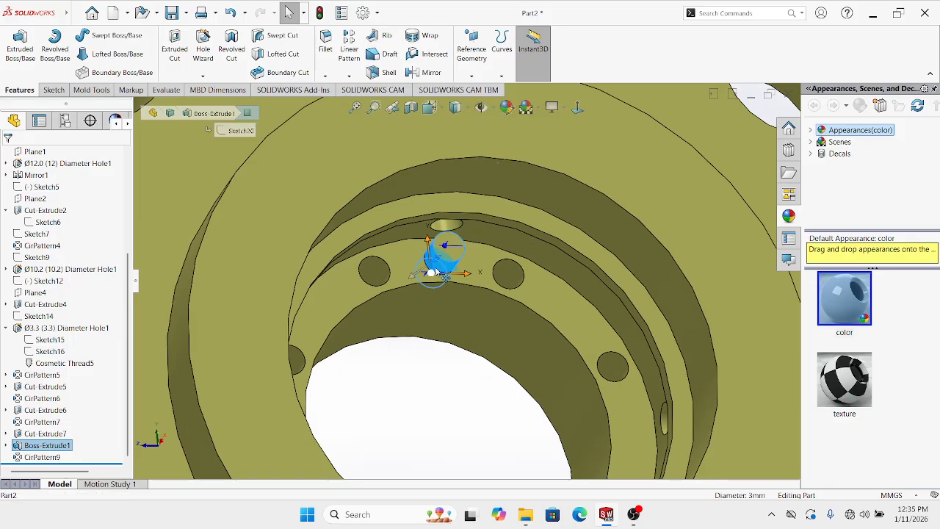
pyautogui.click(349, 76)
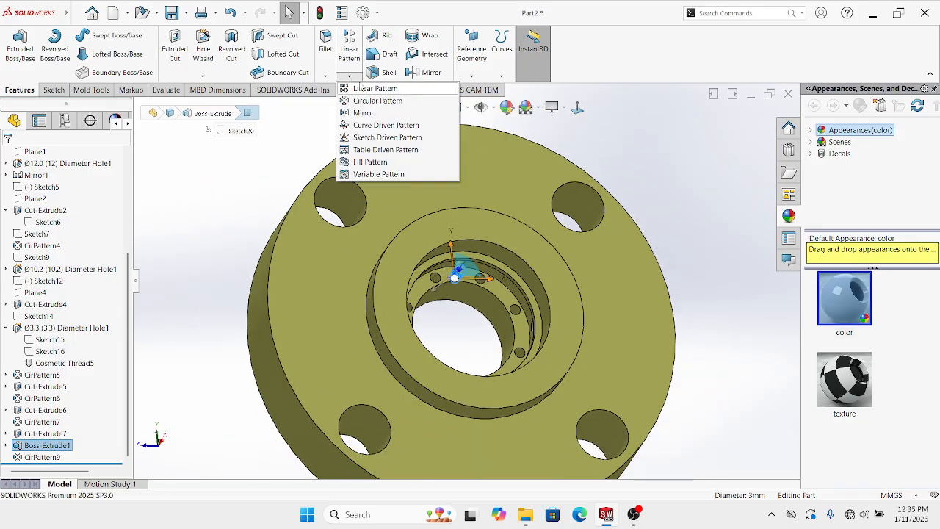
pyautogui.click(371, 98)
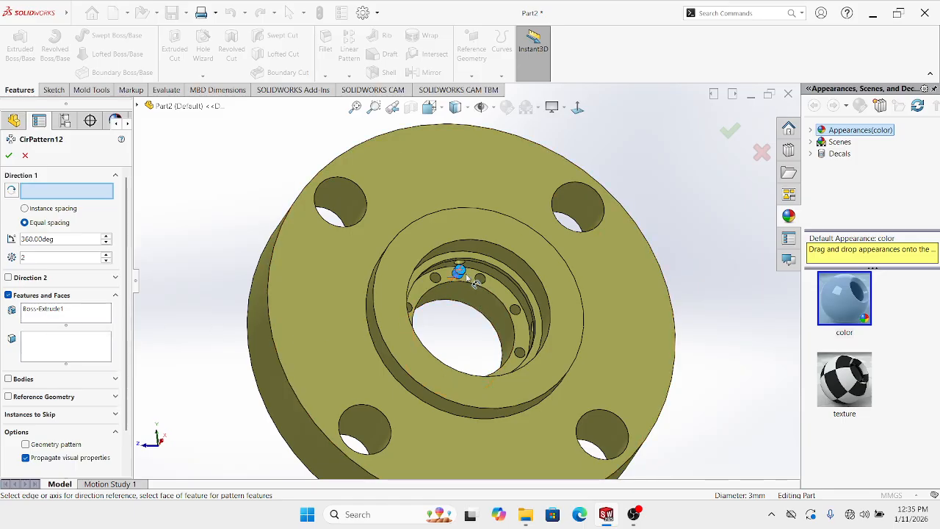
pyautogui.scroll(-4, 467, 276)
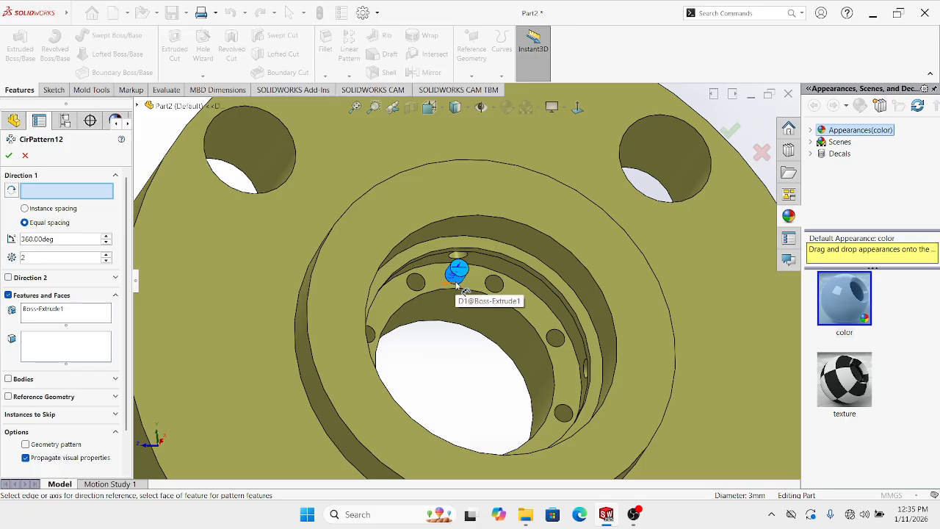
pyautogui.rightClick(45, 312)
pyautogui.click(70, 317)
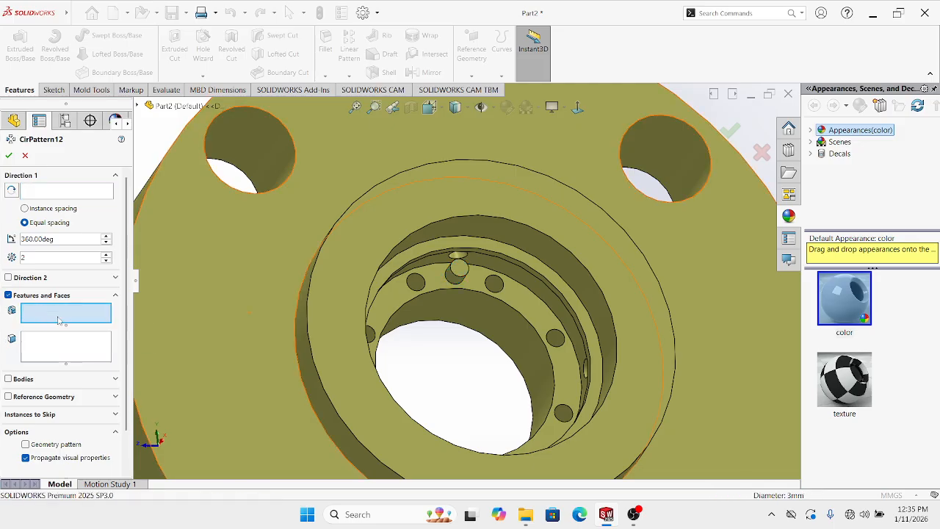
pyautogui.scroll(1, 493, 364)
pyautogui.click(116, 380)
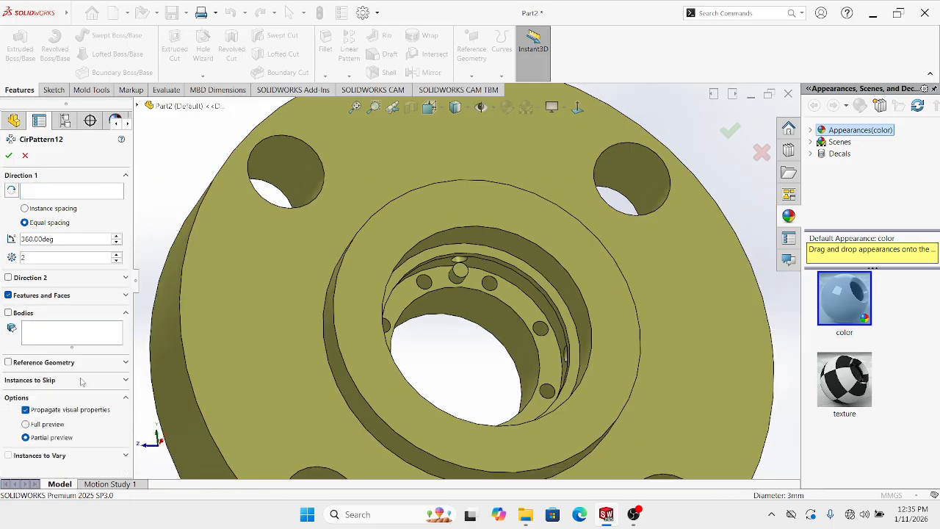
pyautogui.scroll(-2, 453, 264)
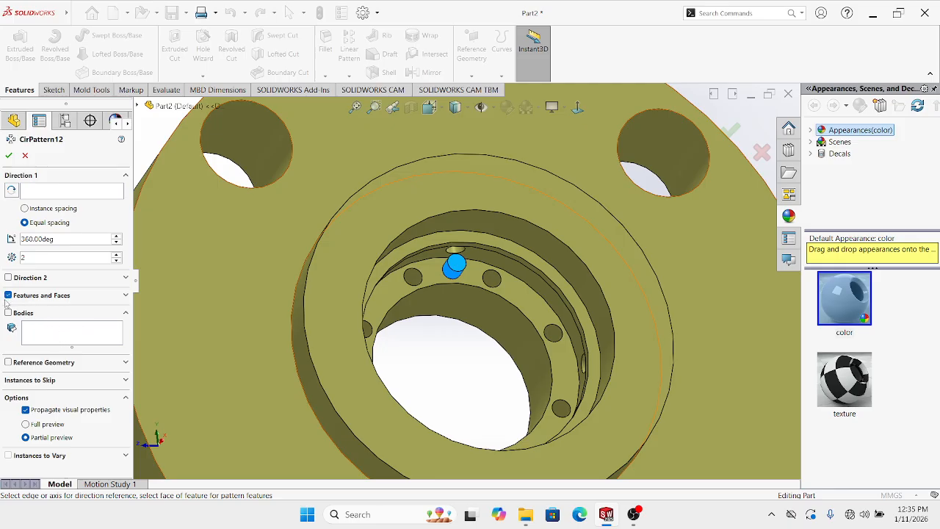
pyautogui.click(26, 155)
pyautogui.scroll(3, 440, 337)
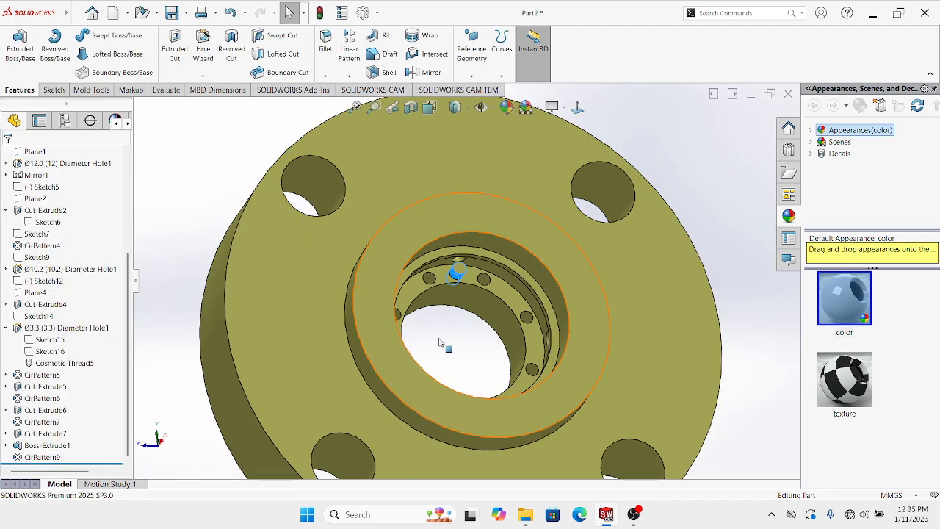
pyautogui.click(349, 75)
# Create CirPattern12 of the Boss-Extrude1 pin body about the bore edge: 2 instances, 360°
pyautogui.click(361, 102)
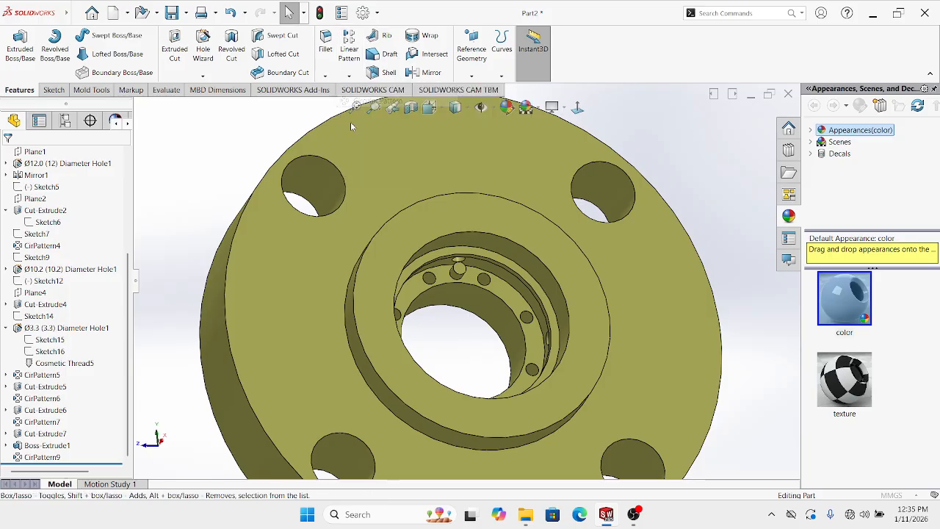
pyautogui.click(77, 193)
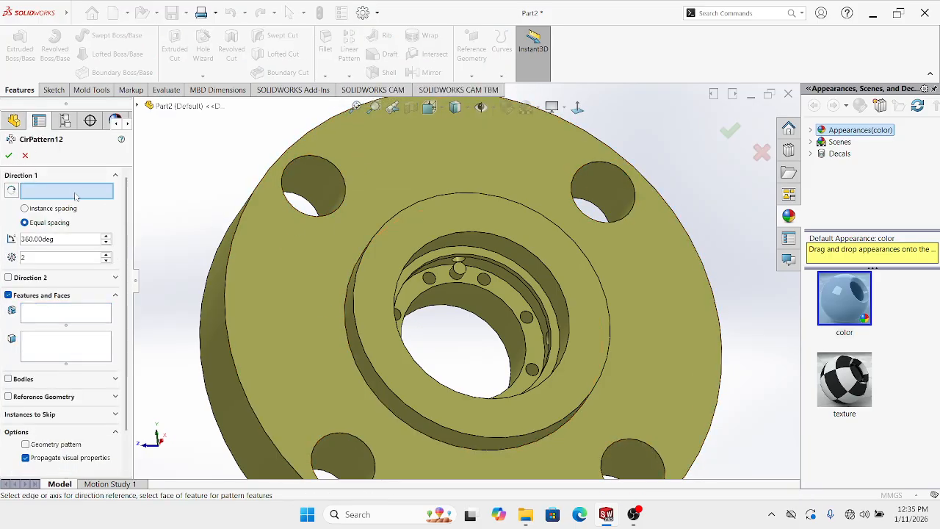
pyautogui.click(492, 237)
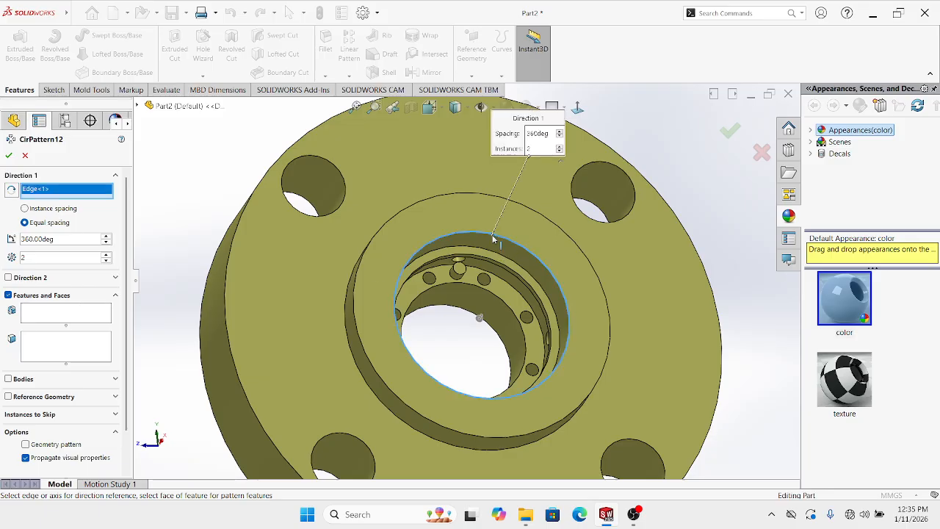
pyautogui.click(9, 378)
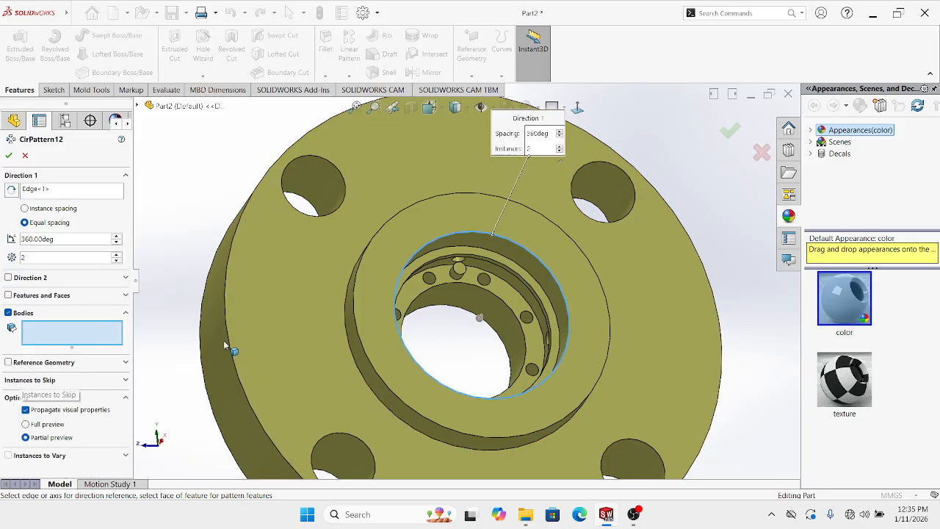
pyautogui.scroll(-3, 452, 270)
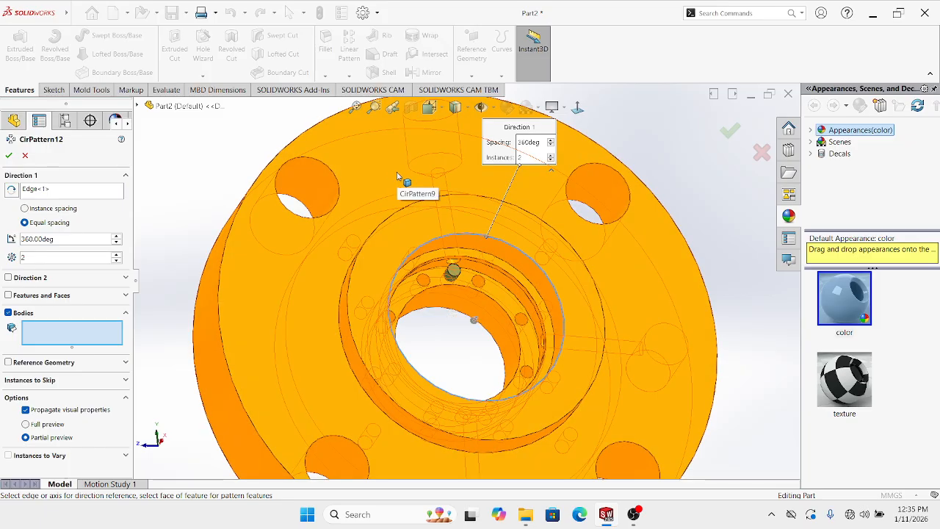
pyautogui.scroll(-2, 455, 279)
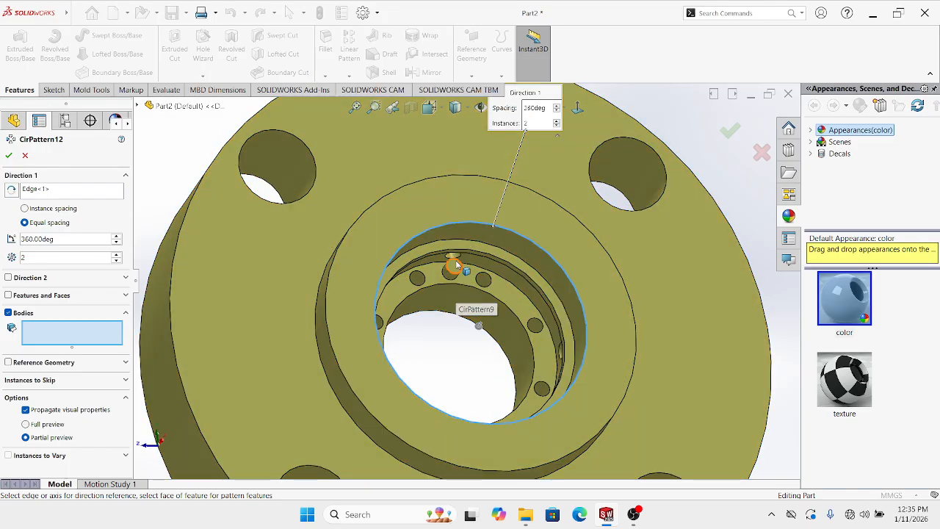
pyautogui.click(455, 265)
pyautogui.scroll(1, 457, 294)
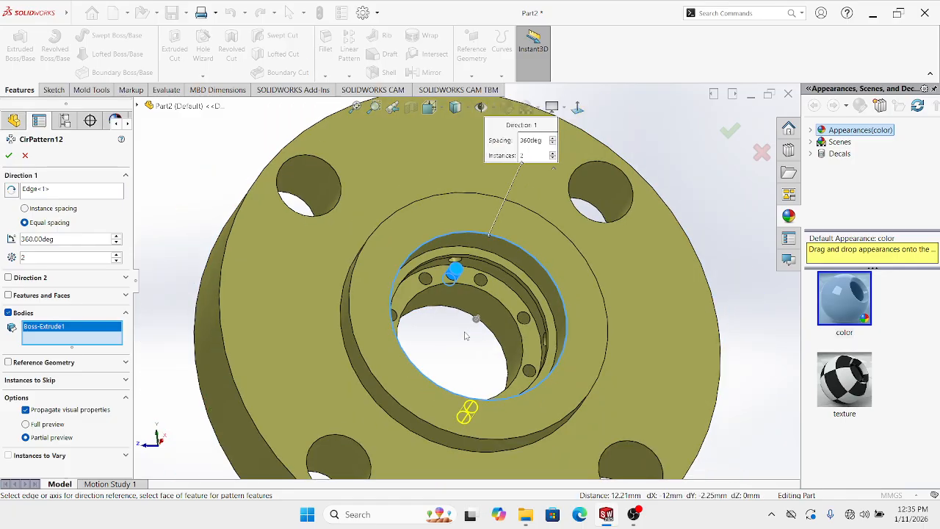
pyautogui.moveTo(465, 336); pyautogui.dragTo(439, 411, button='middle')
pyautogui.scroll(1, 442, 399)
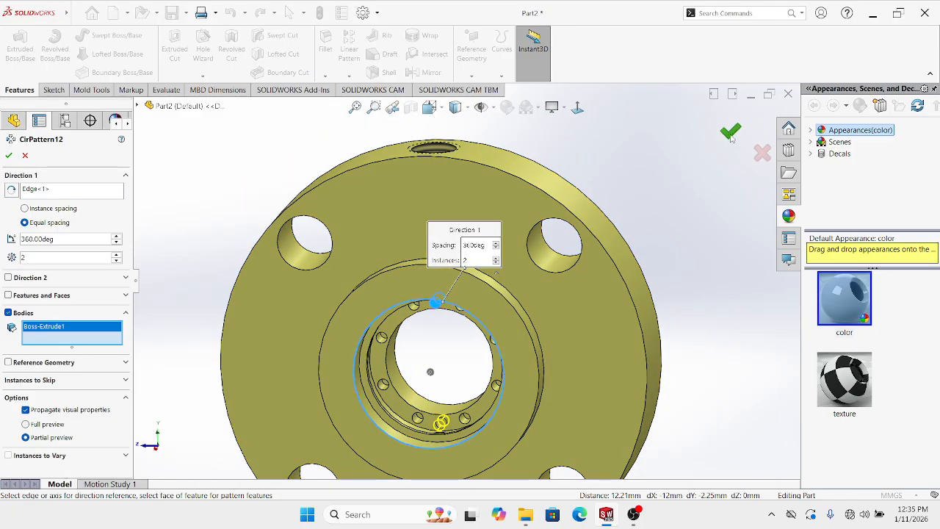
pyautogui.click(730, 133)
pyautogui.scroll(2, 480, 295)
# Orbit and zoom around the bore to inspect the patterned boss pins
pyautogui.moveTo(480, 295); pyautogui.dragTo(491, 277, button='middle')
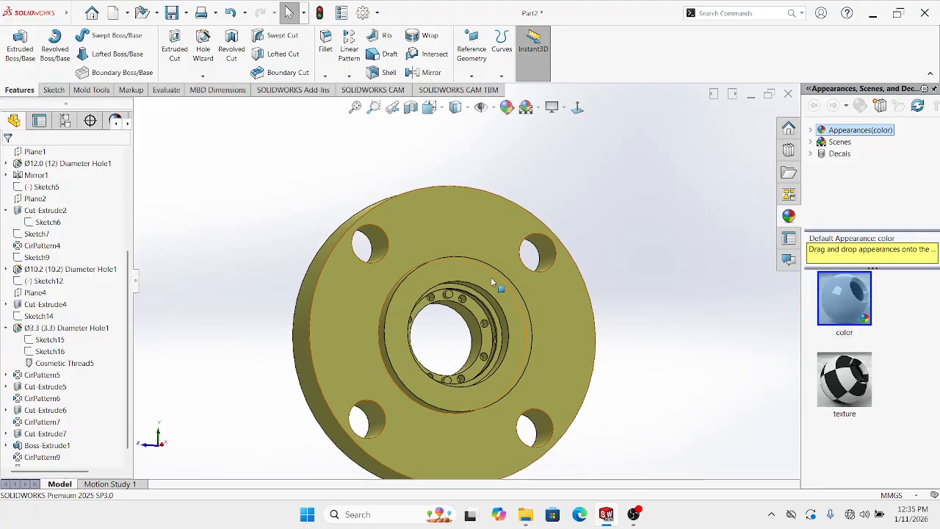
pyautogui.scroll(-3, 466, 290)
pyautogui.scroll(3, 458, 291)
pyautogui.moveTo(499, 231); pyautogui.dragTo(480, 245, button='middle')
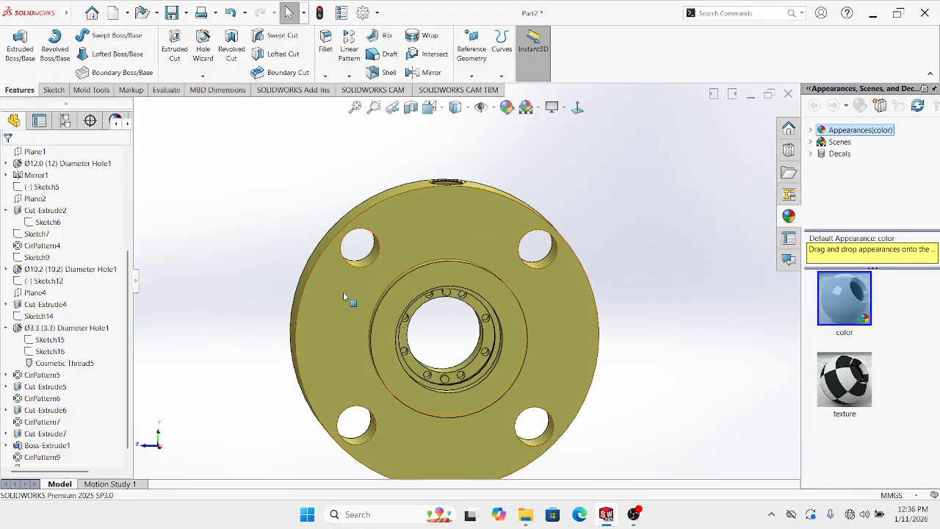
pyautogui.moveTo(343, 291); pyautogui.dragTo(446, 302, button='middle')
pyautogui.scroll(-2, 452, 321)
pyautogui.scroll(-3, 447, 292)
pyautogui.scroll(2, 440, 279)
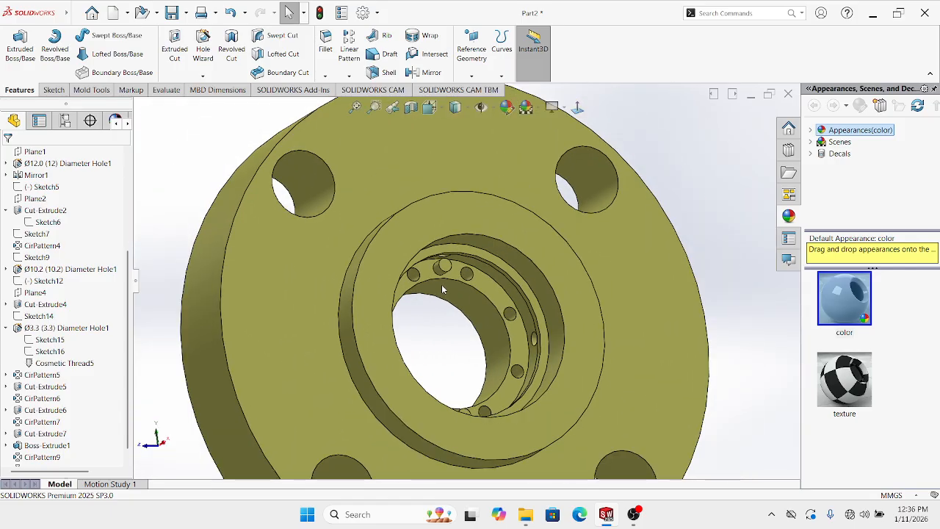
pyautogui.scroll(-2, 442, 286)
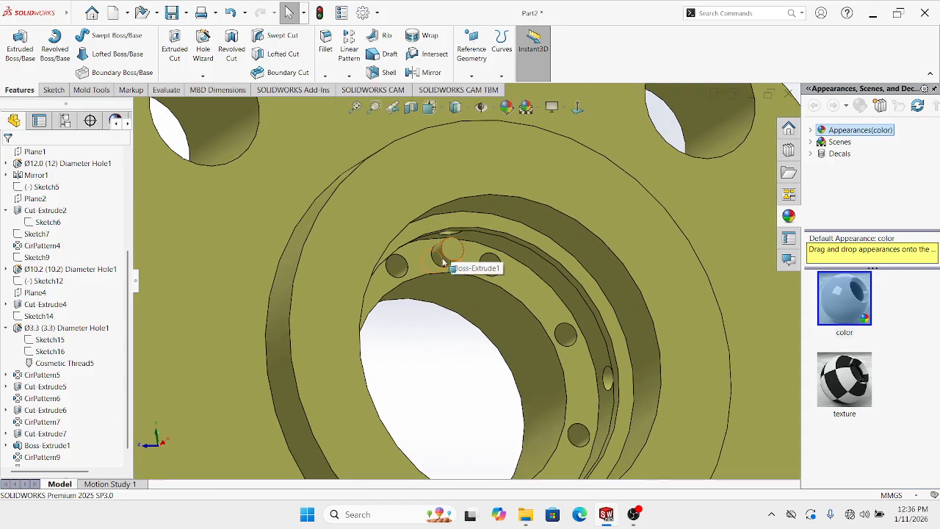
pyautogui.scroll(3, 452, 264)
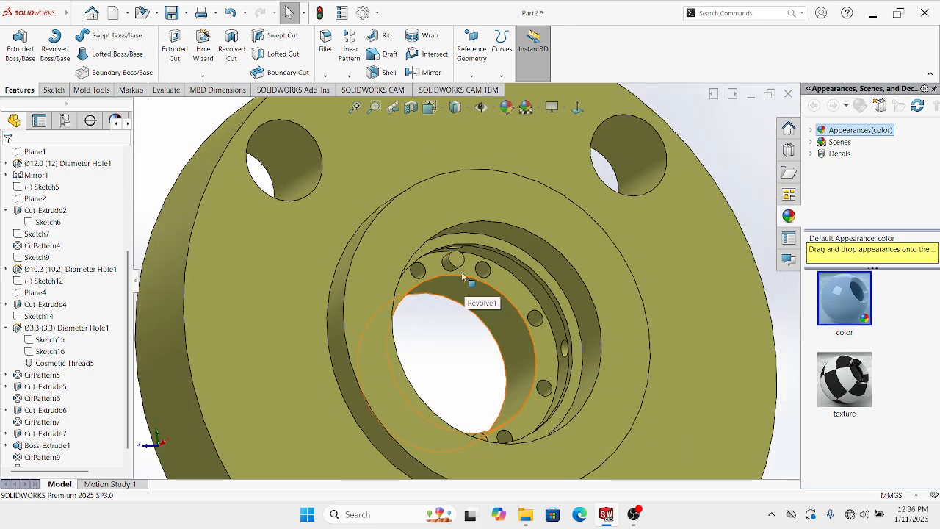
pyautogui.scroll(3, 453, 301)
pyautogui.moveTo(456, 285); pyautogui.dragTo(478, 260, button='middle')
pyautogui.scroll(-3, 479, 260)
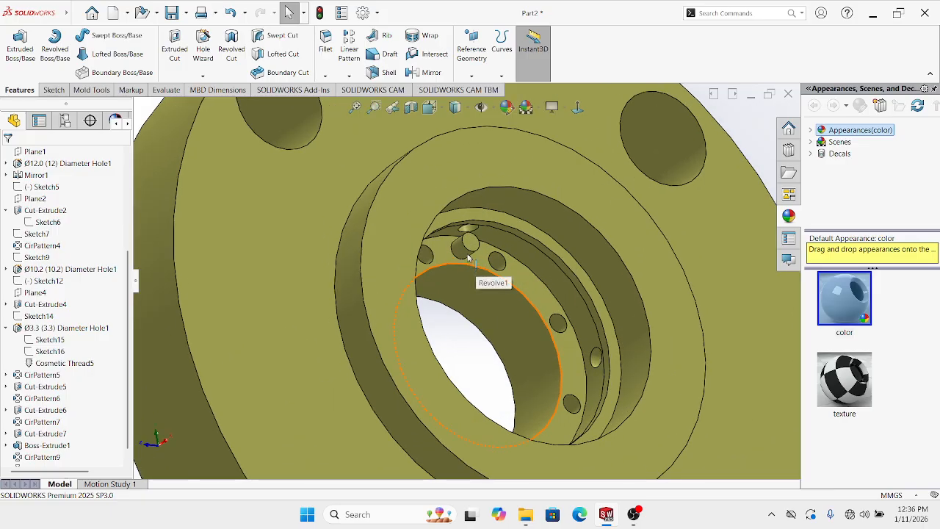
pyautogui.scroll(2, 470, 261)
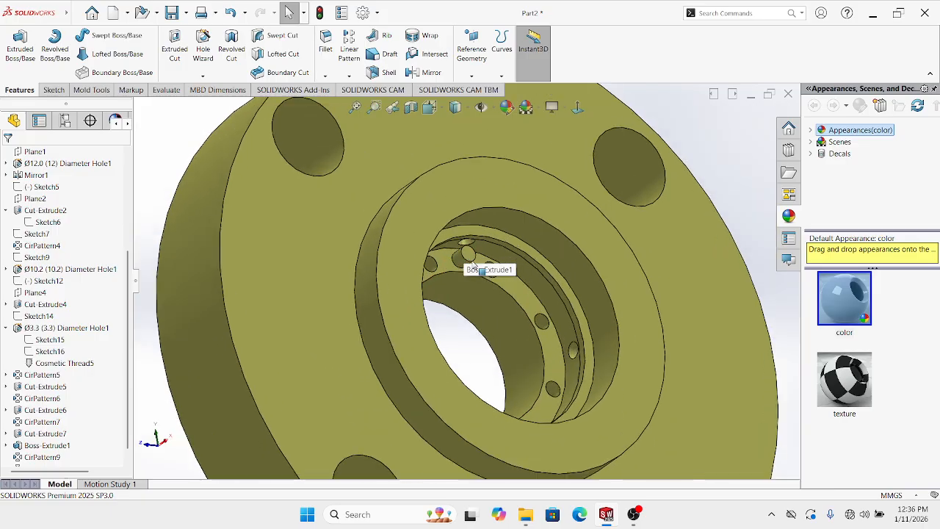
pyautogui.scroll(-1, 473, 266)
pyautogui.scroll(3, 470, 282)
pyautogui.moveTo(469, 293); pyautogui.dragTo(450, 313, button='middle')
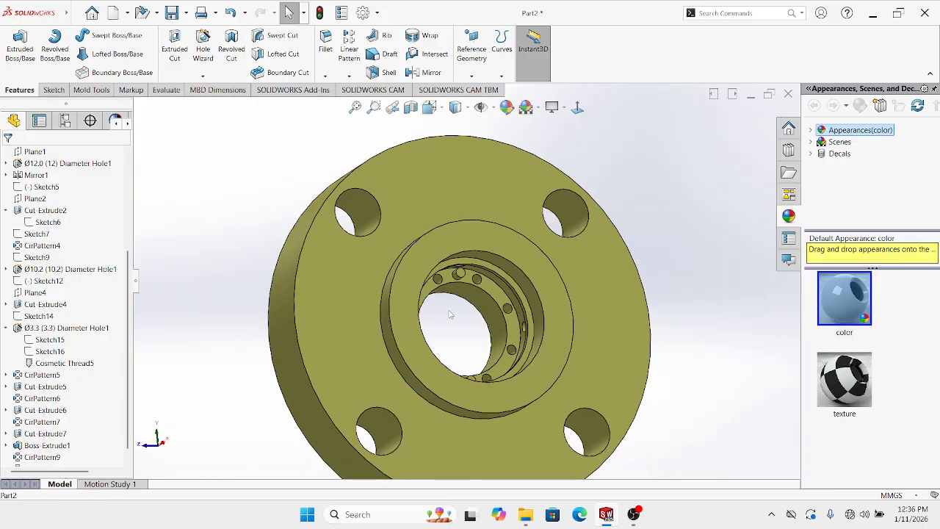
# Start a circular pattern, then cancel it without creating CirPattern13
pyautogui.click(350, 76)
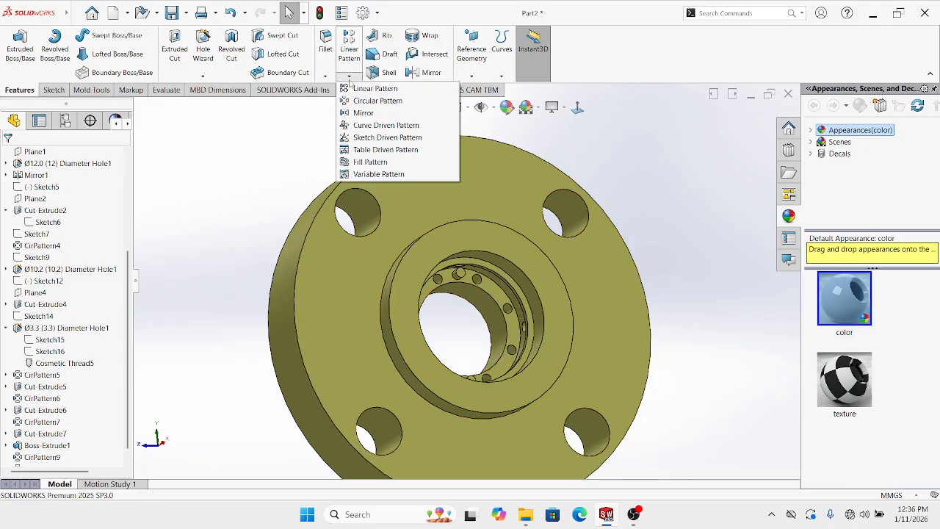
pyautogui.click(367, 101)
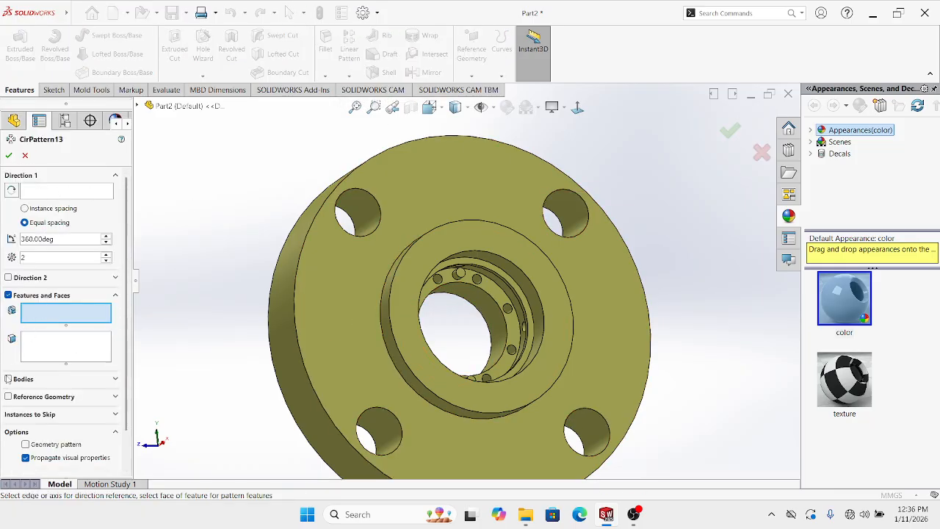
pyautogui.click(25, 155)
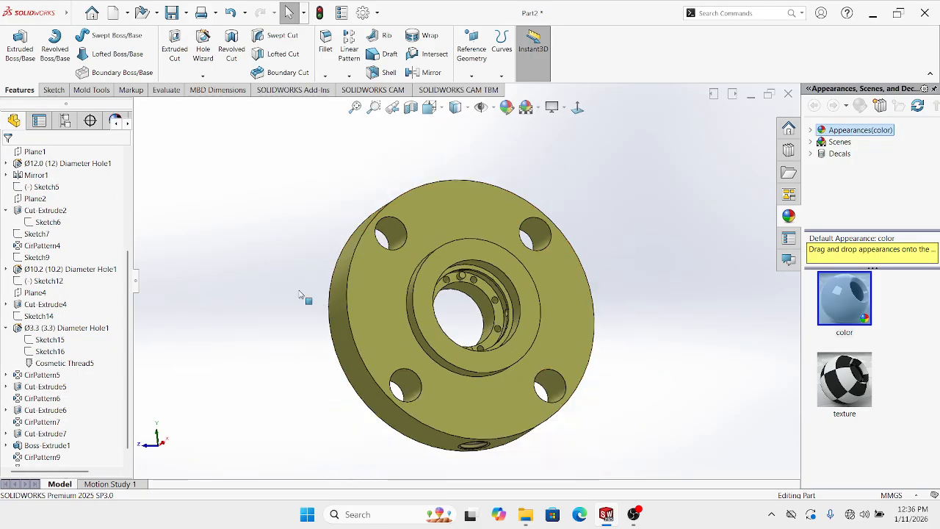
# Rotate the flange to show its recessed opposite face, view it face-on, then tilt it
pyautogui.moveTo(346, 333); pyautogui.dragTo(478, 334, button='middle')
pyautogui.scroll(-1, 430, 344)
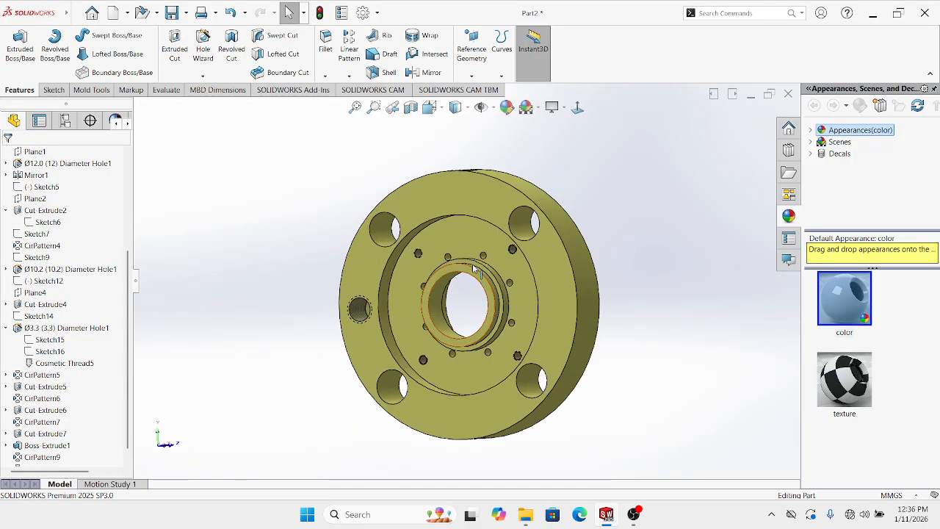
pyautogui.scroll(-2, 474, 254)
pyautogui.scroll(2, 461, 269)
pyautogui.click(578, 108)
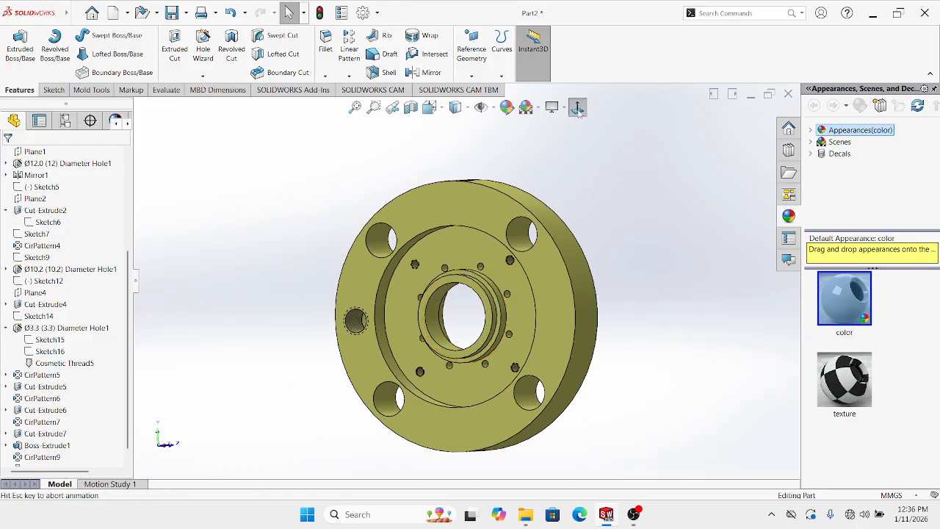
pyautogui.moveTo(518, 335); pyautogui.dragTo(516, 277, button='middle')
pyautogui.scroll(-2, 480, 343)
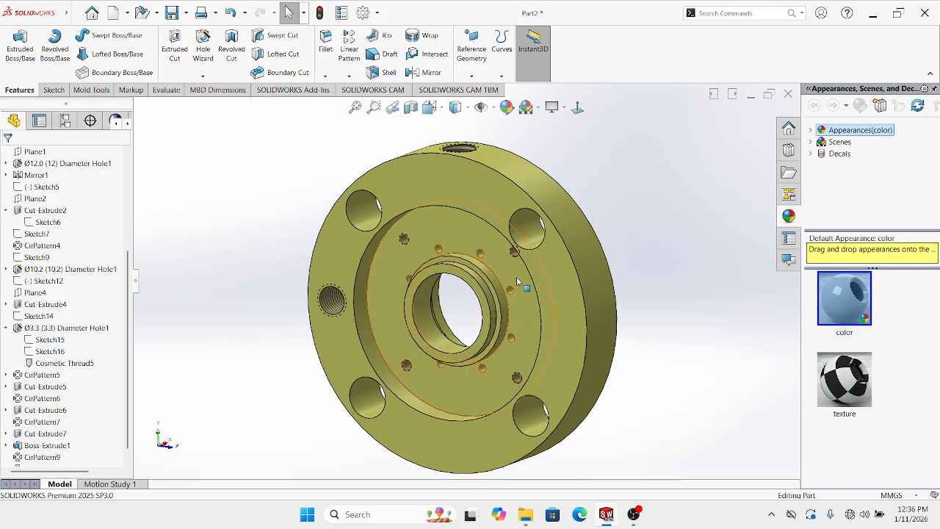